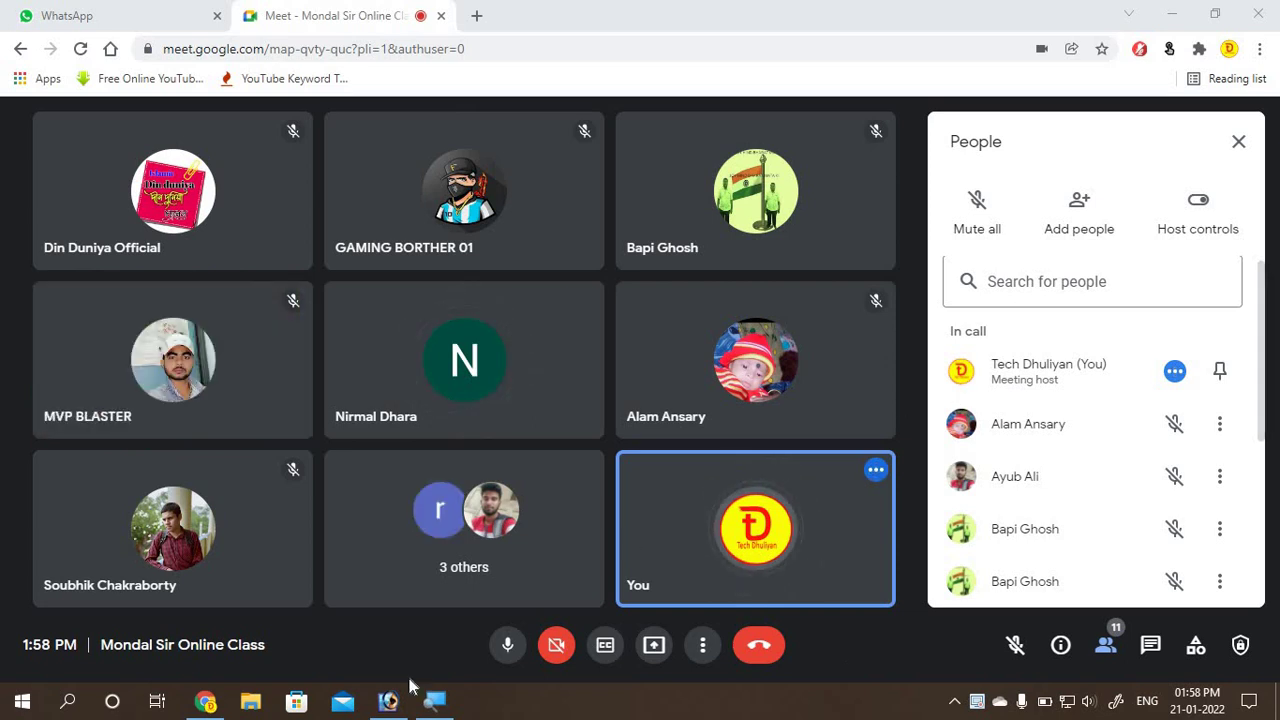
Step: Restore the Avro Keyboard top bar from the tray and open Meet's Present now choices
left_click(390, 703)
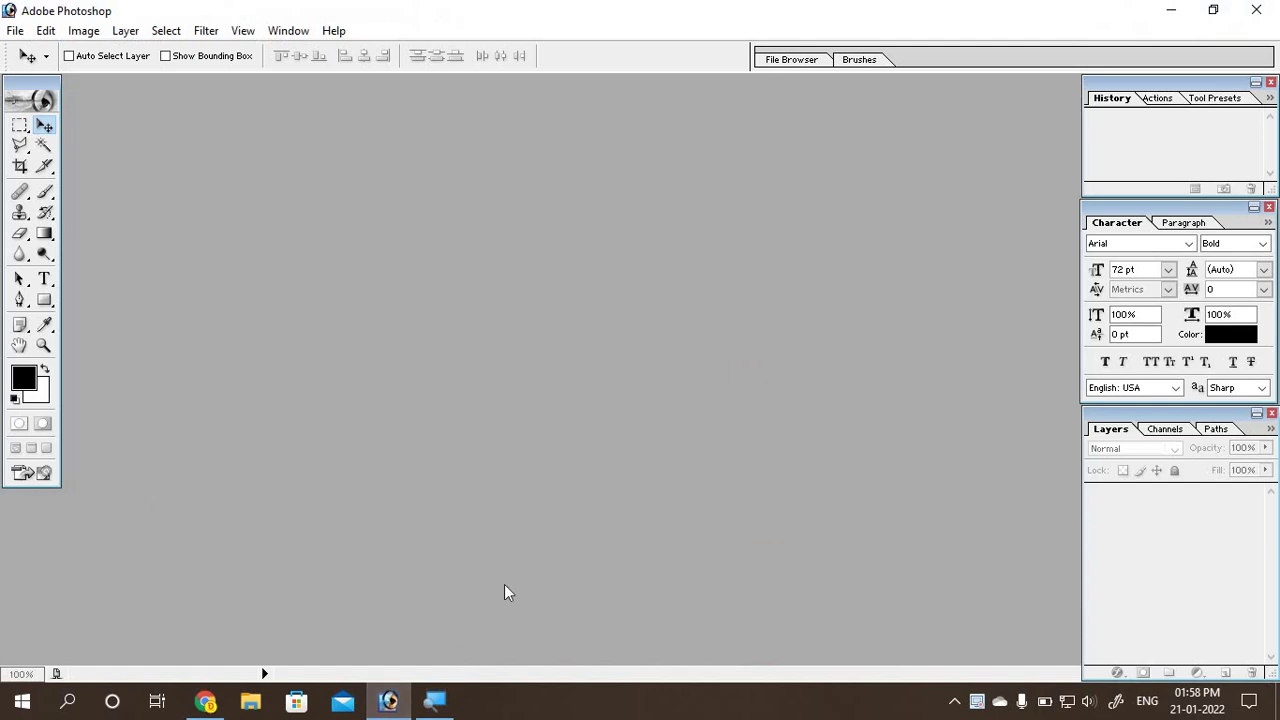
left_click(390, 703)
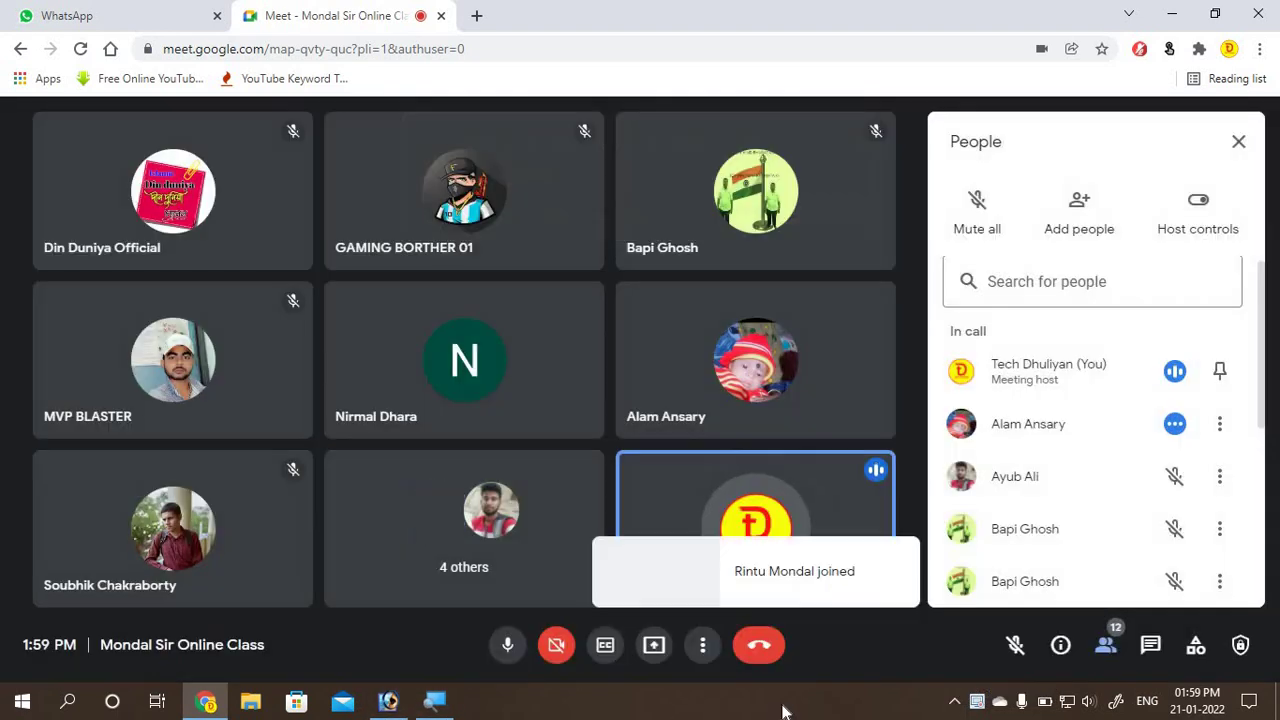
left_click(955, 705)
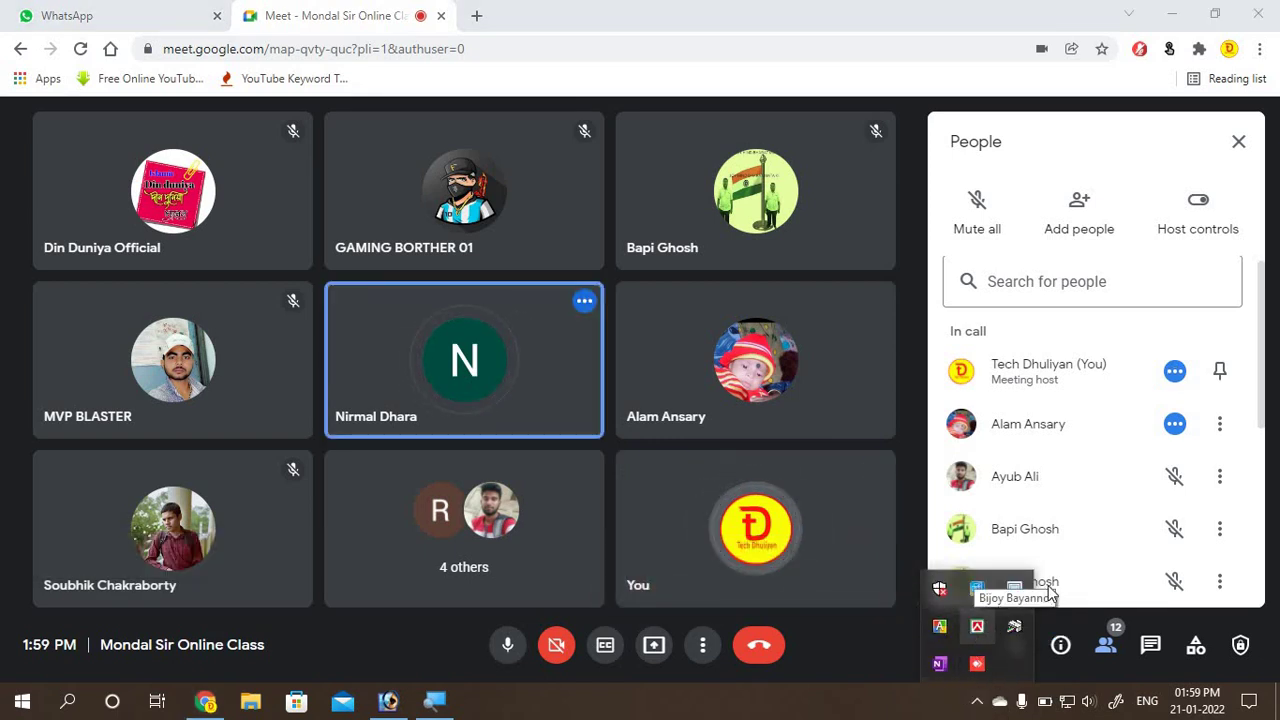
right_click(938, 627)
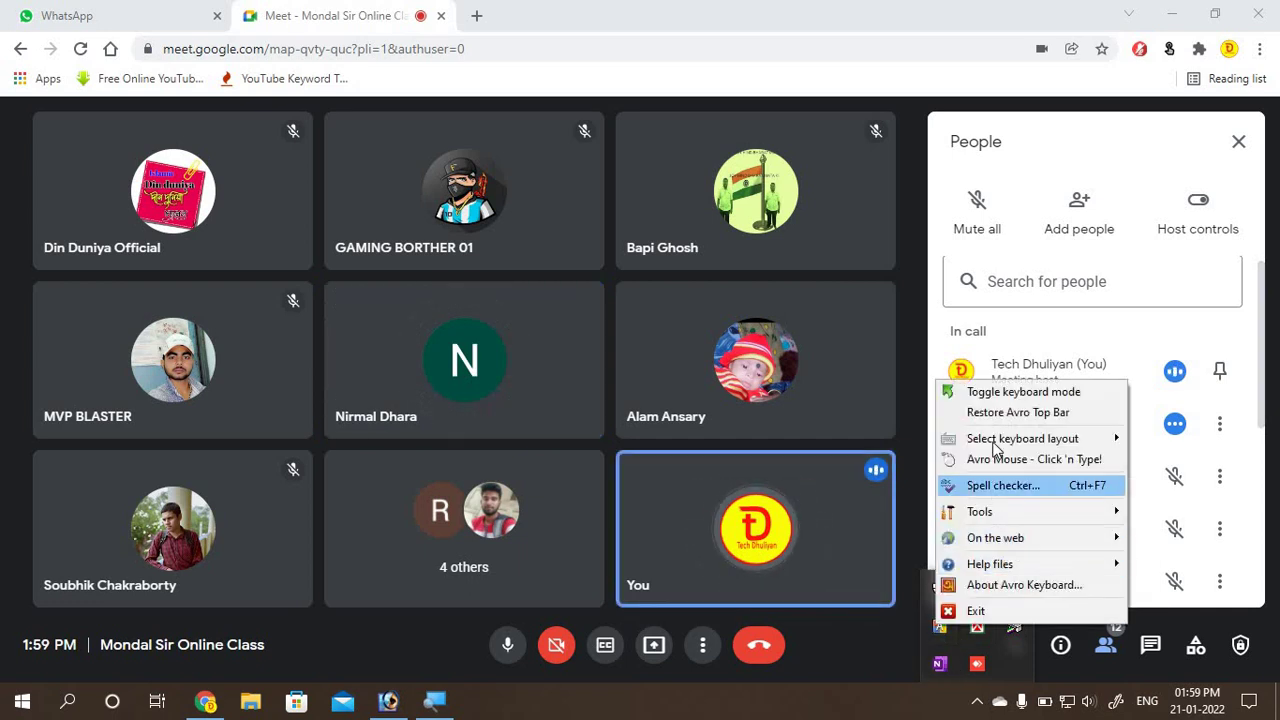
left_click(995, 413)
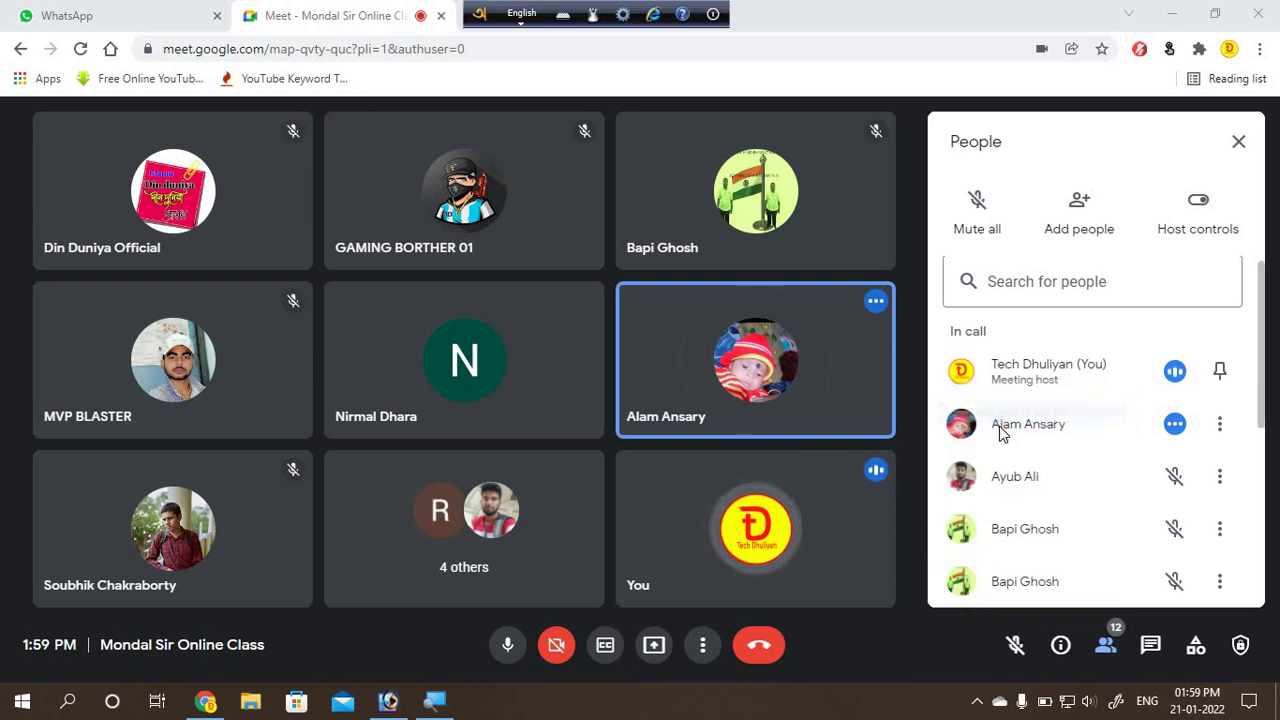
left_click(786, 20)
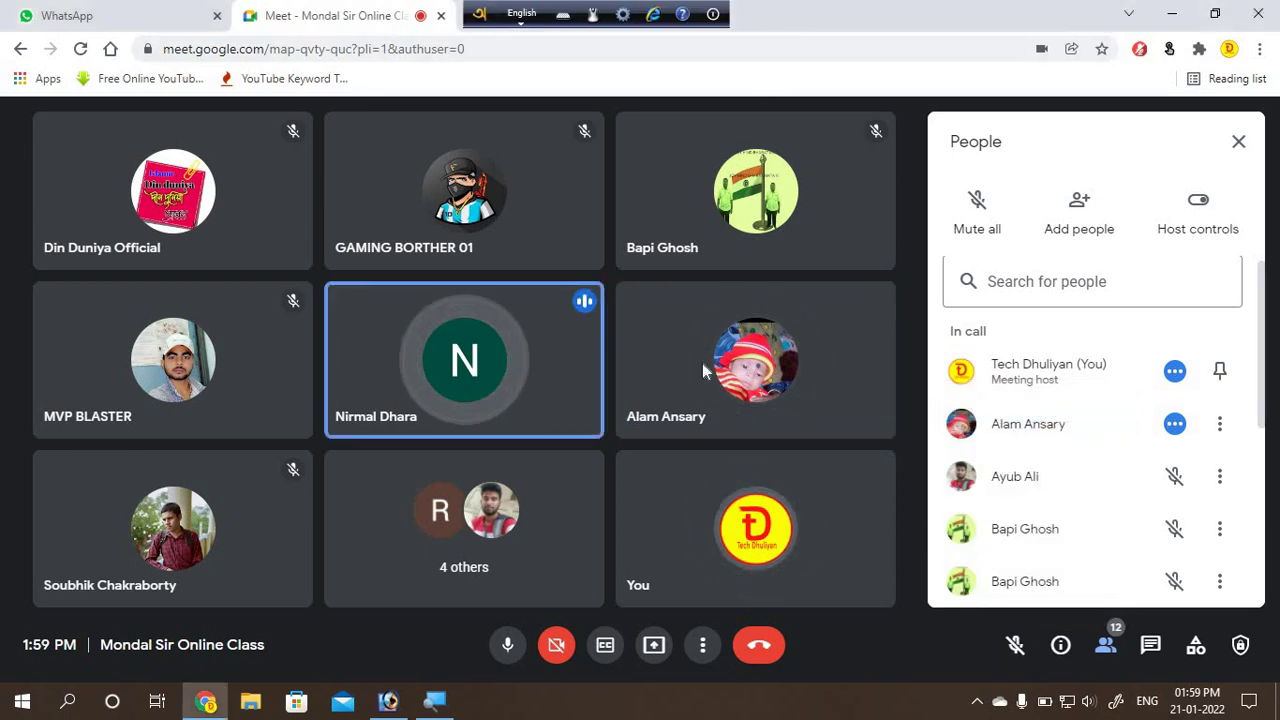
left_click(653, 644)
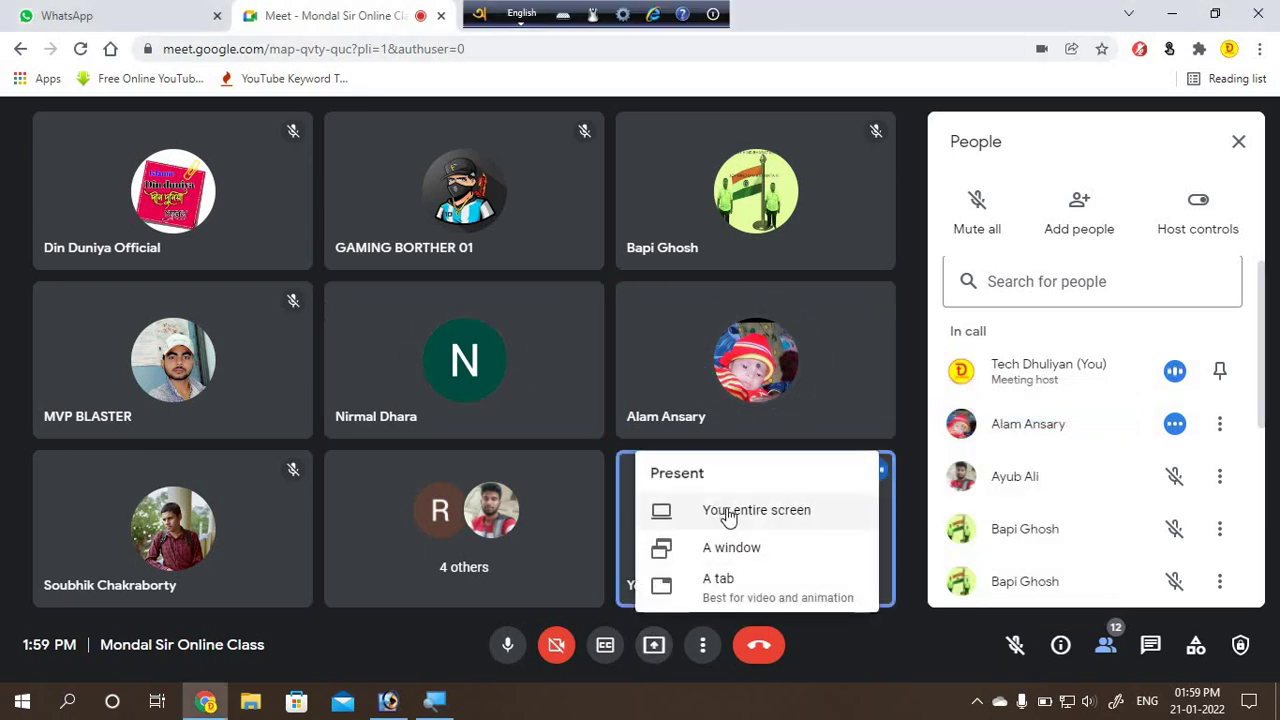
Step: Share your entire screen with the class, hide the sharing notice, and nudge the Avro bar right
left_click(727, 515)
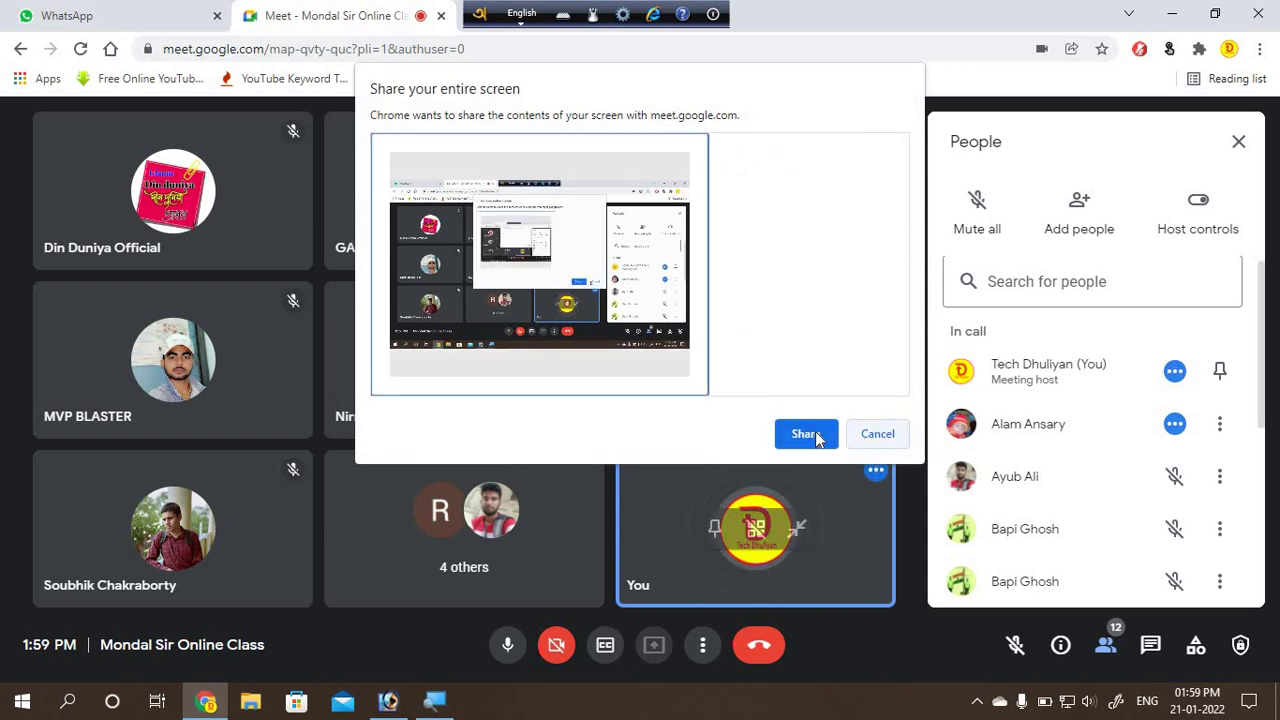
left_click(814, 436)
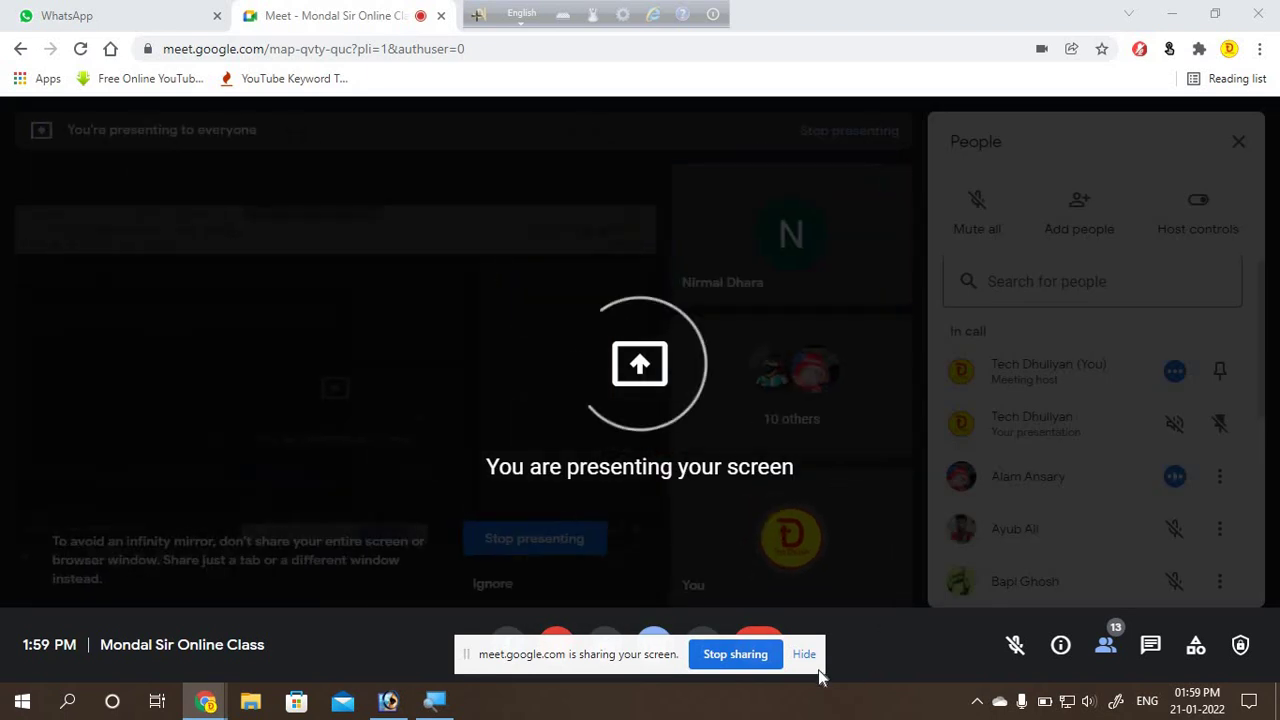
left_click(805, 656)
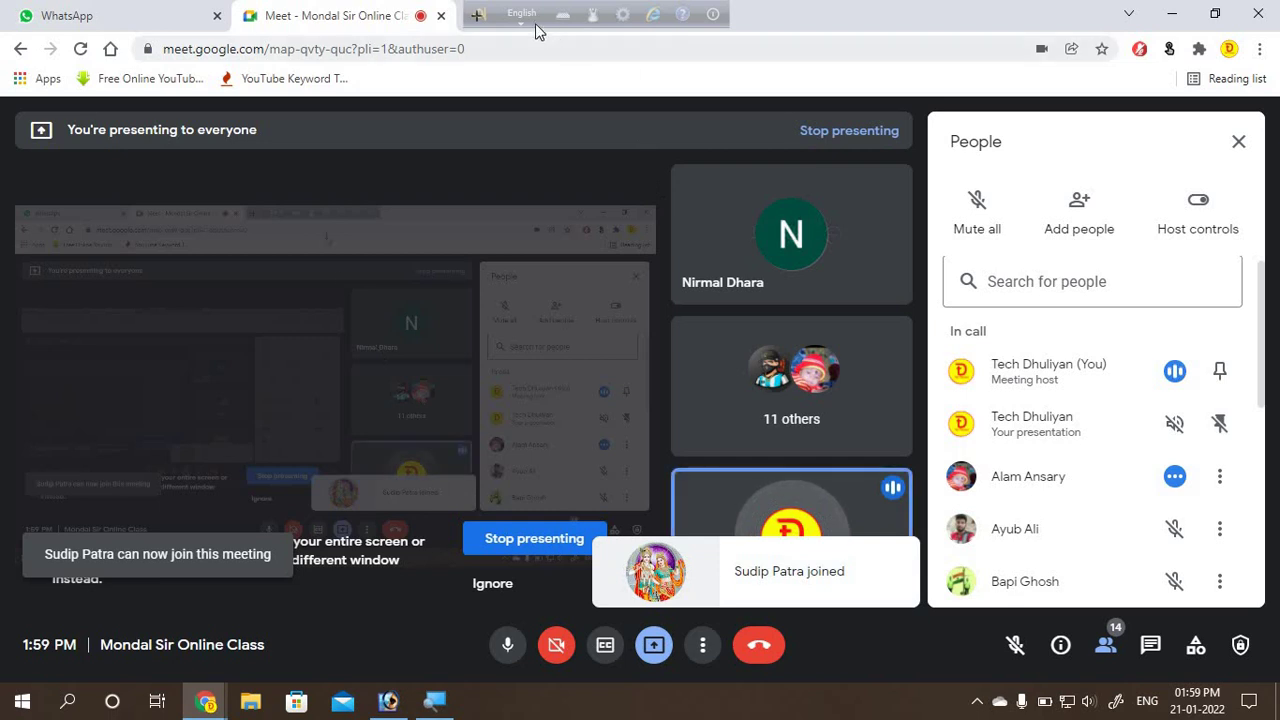
left_click_drag(518, 16, 666, 43)
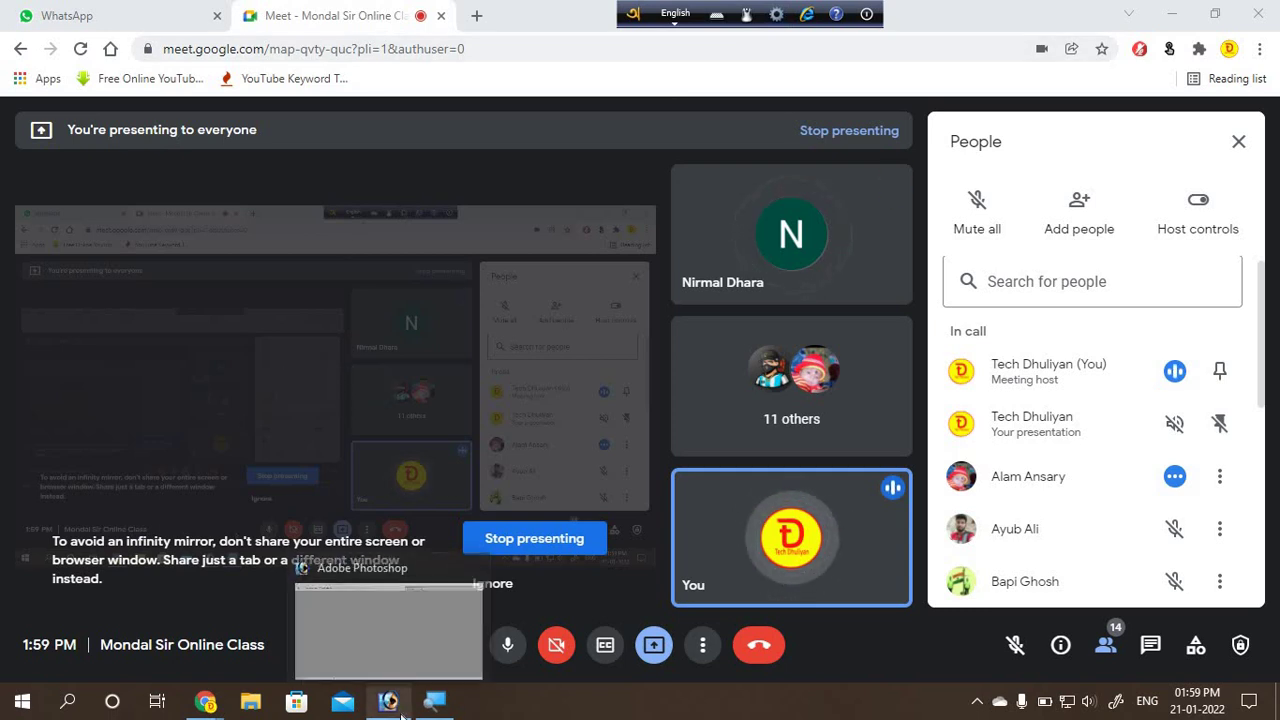
mouse_move(776, 14)
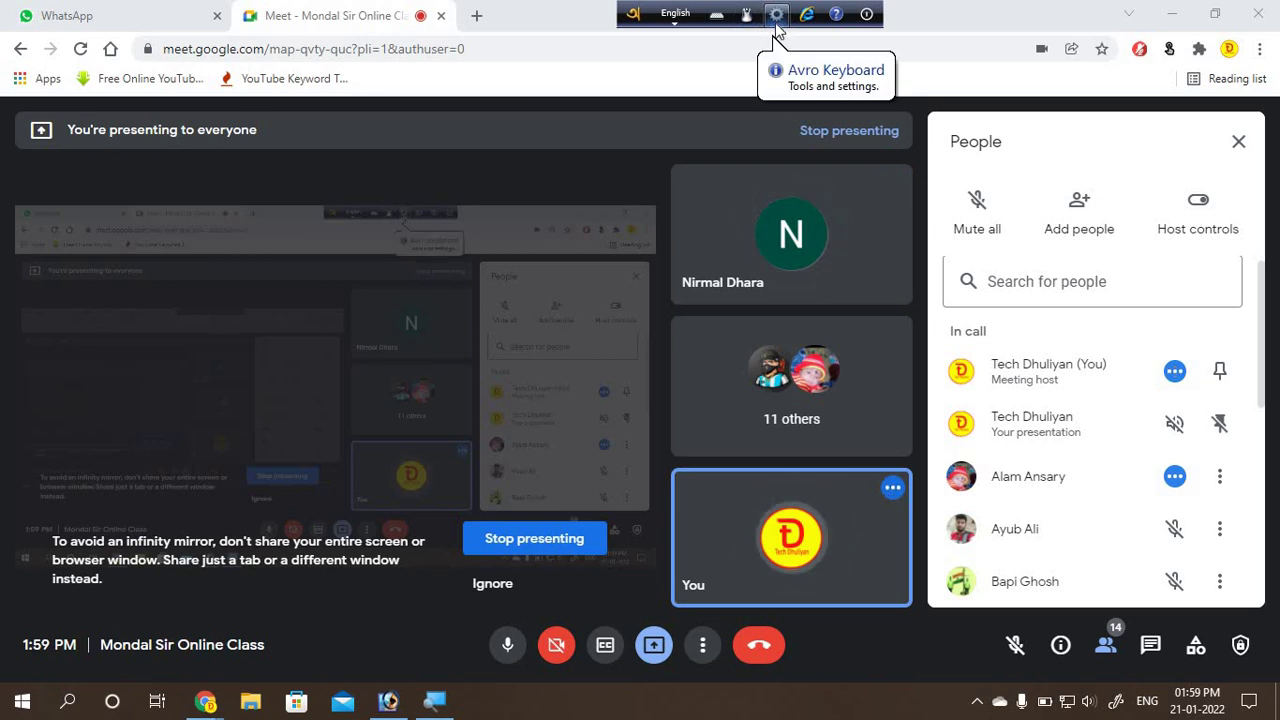
Step: Look through the Avro gear menu's tools, try Avro Mouse, then minimise Chrome to the desktop
left_click(777, 16)
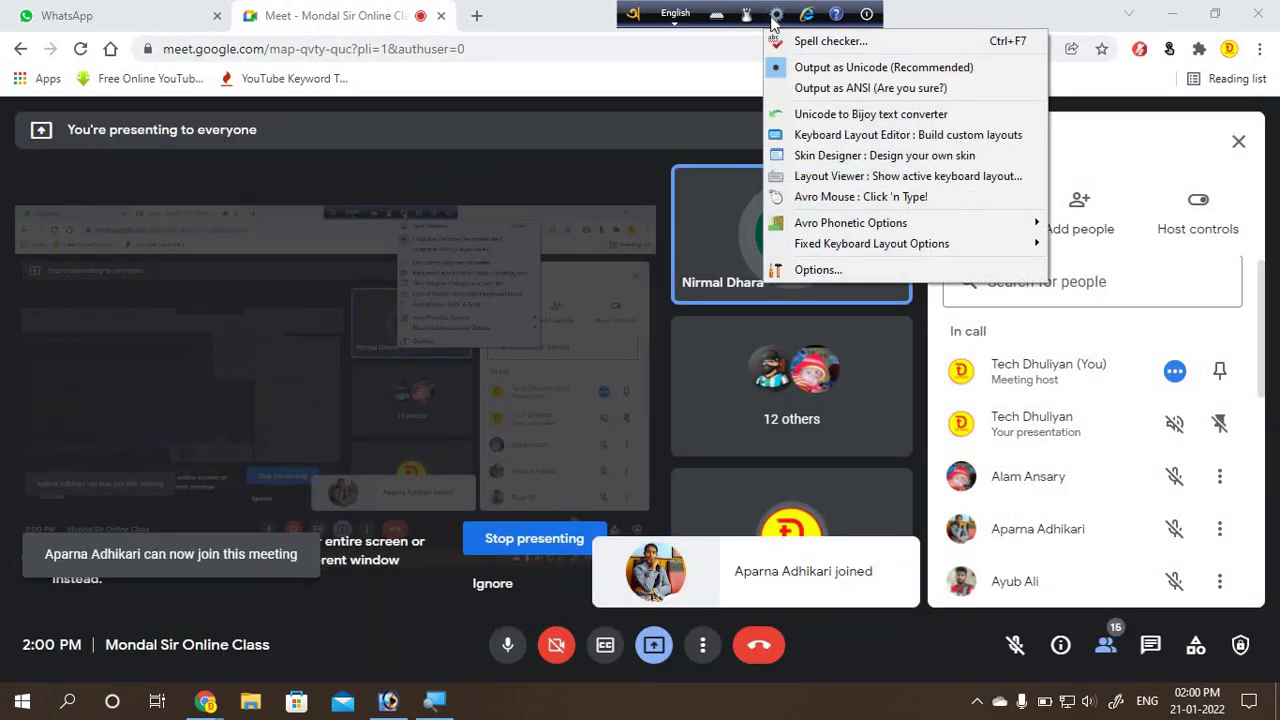
left_click(781, 35)
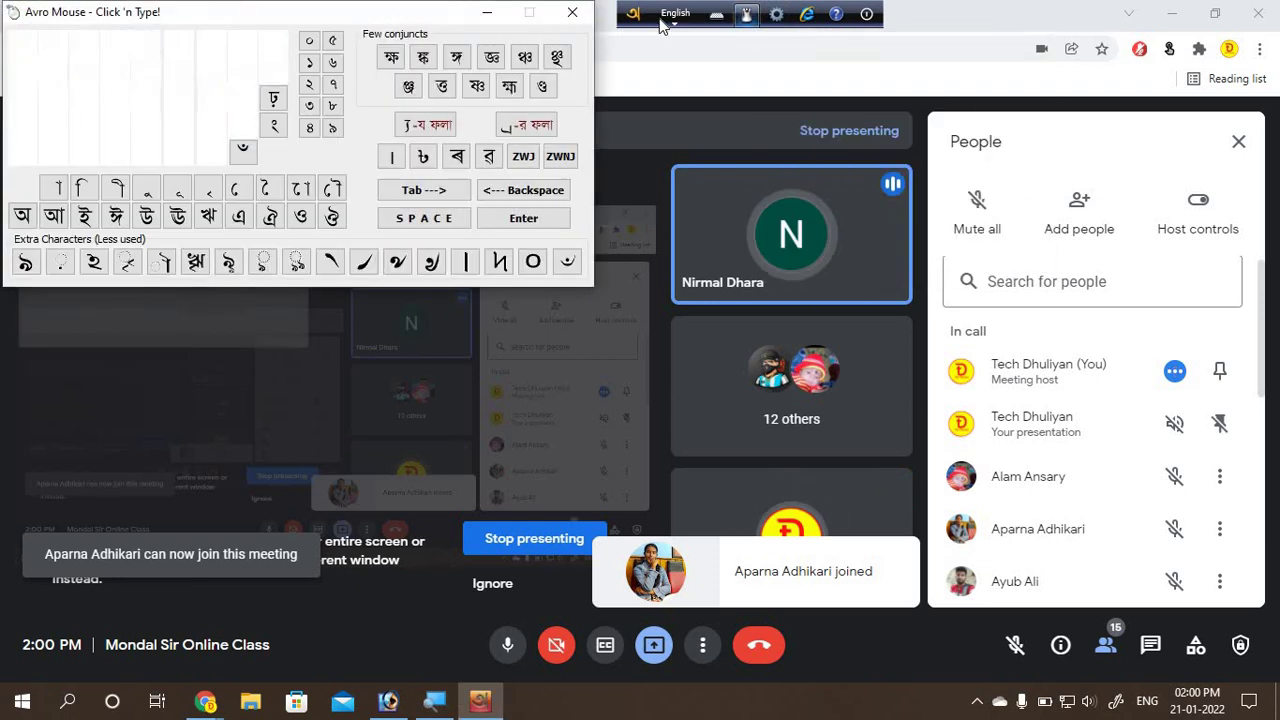
left_click(568, 17)
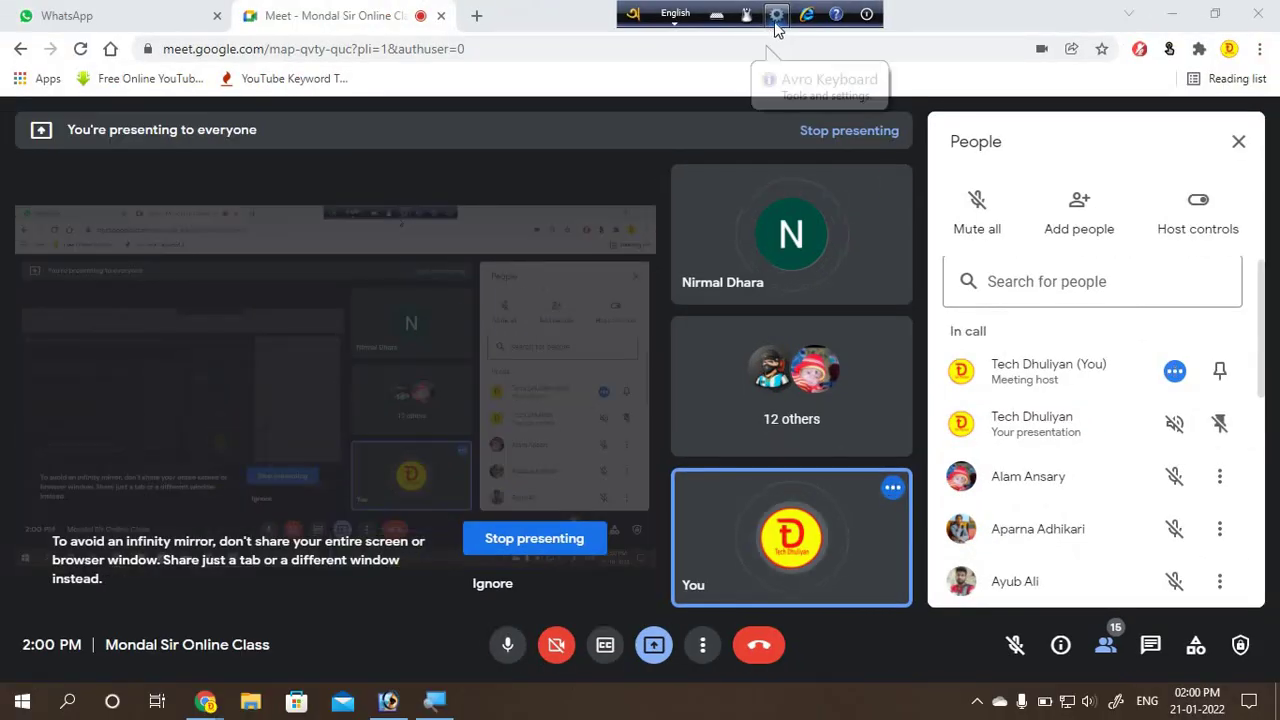
left_click(776, 16)
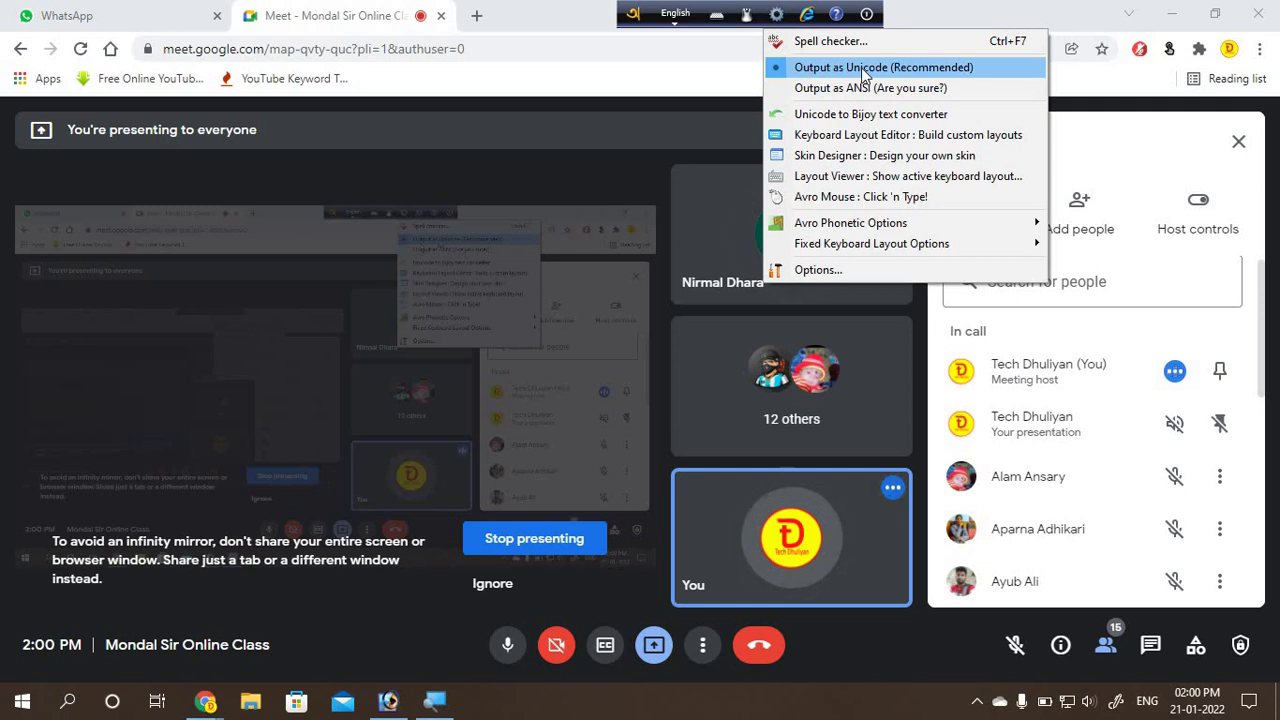
left_click(572, 18)
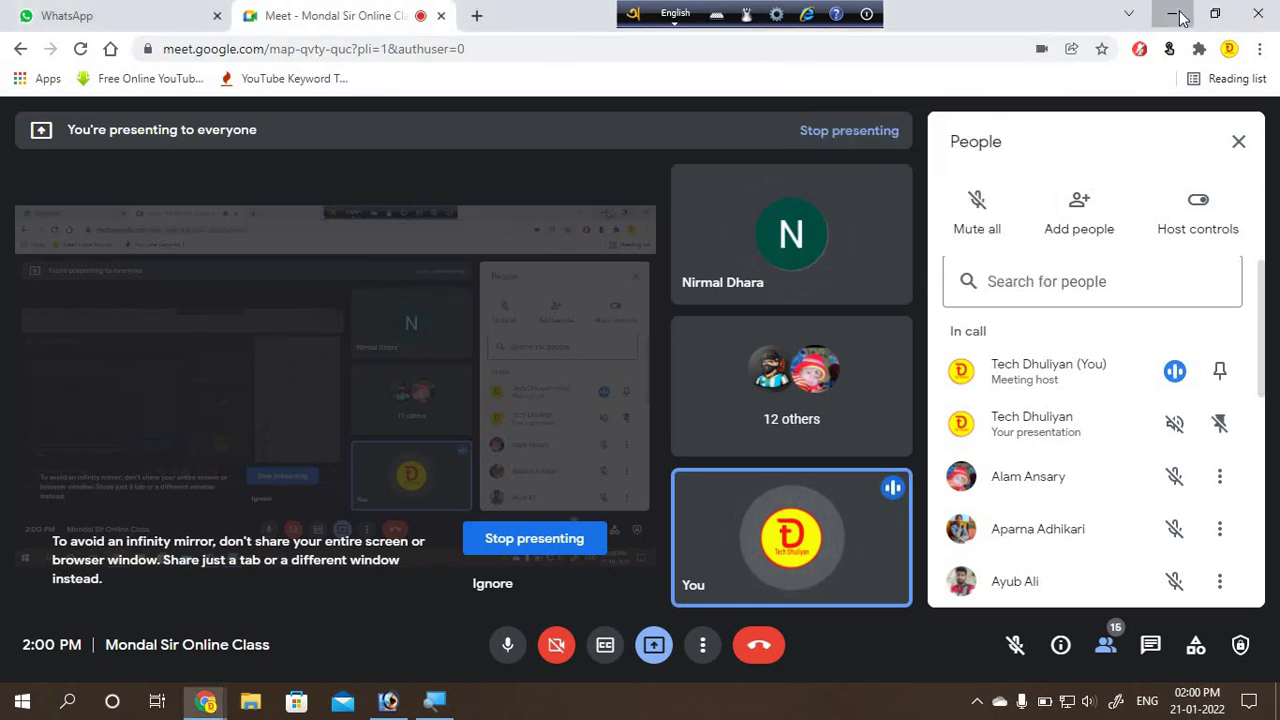
left_click(1175, 14)
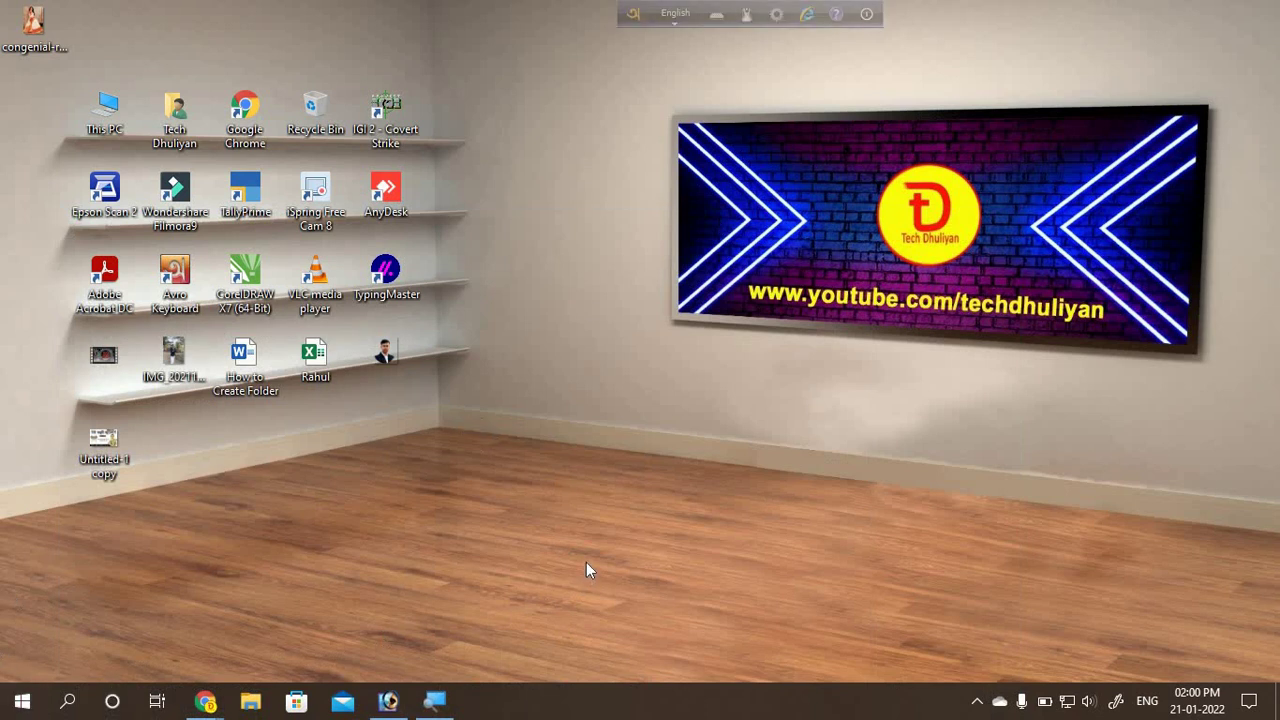
Step: Create a new blank Photoshop document with Ctrl+N using the default settings
left_click(388, 700)
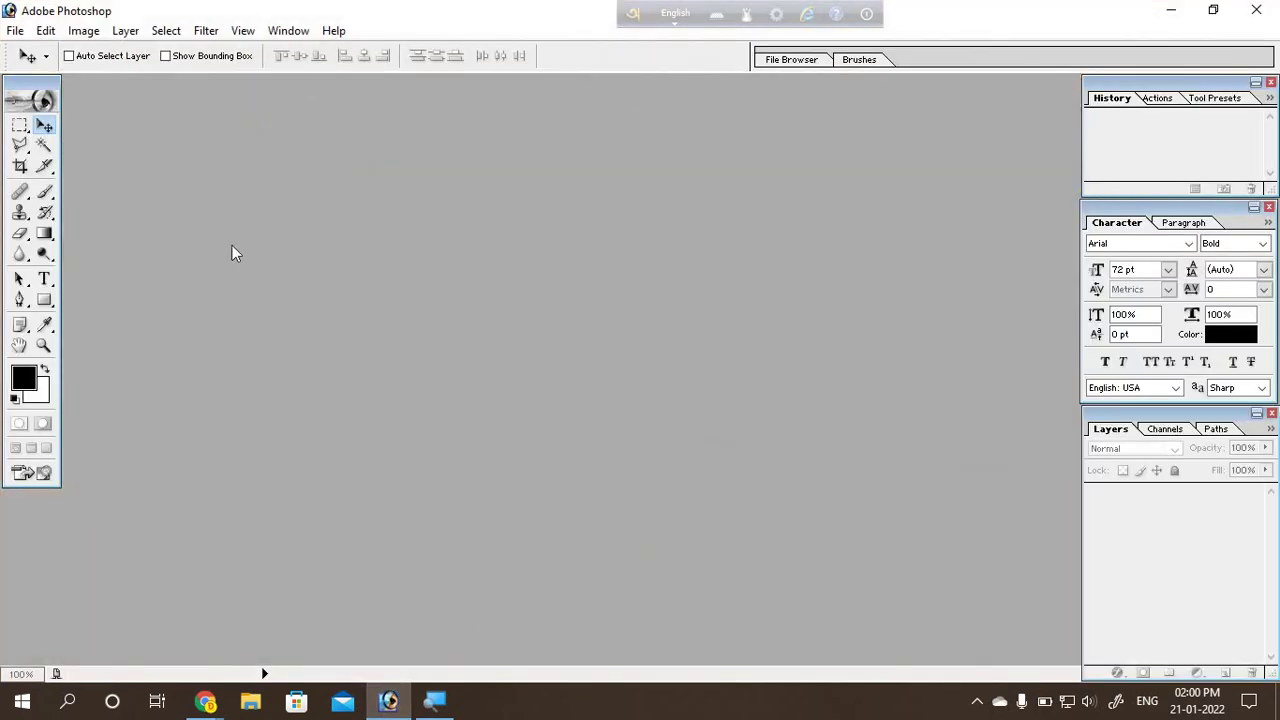
key("ctrl+n")
key("Return")
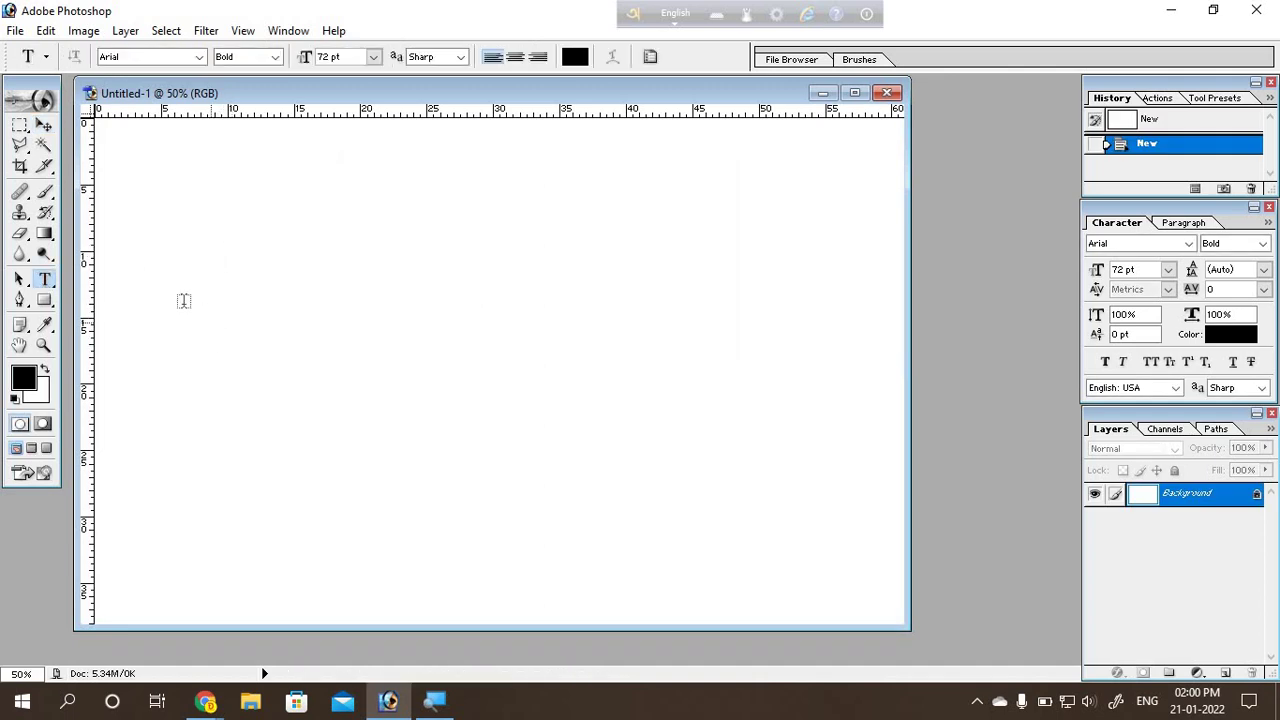
Step: Add a text line 'amra ekh photoshop shikhchi' typed in Bangla with Avro, then commit it
left_click(226, 326)
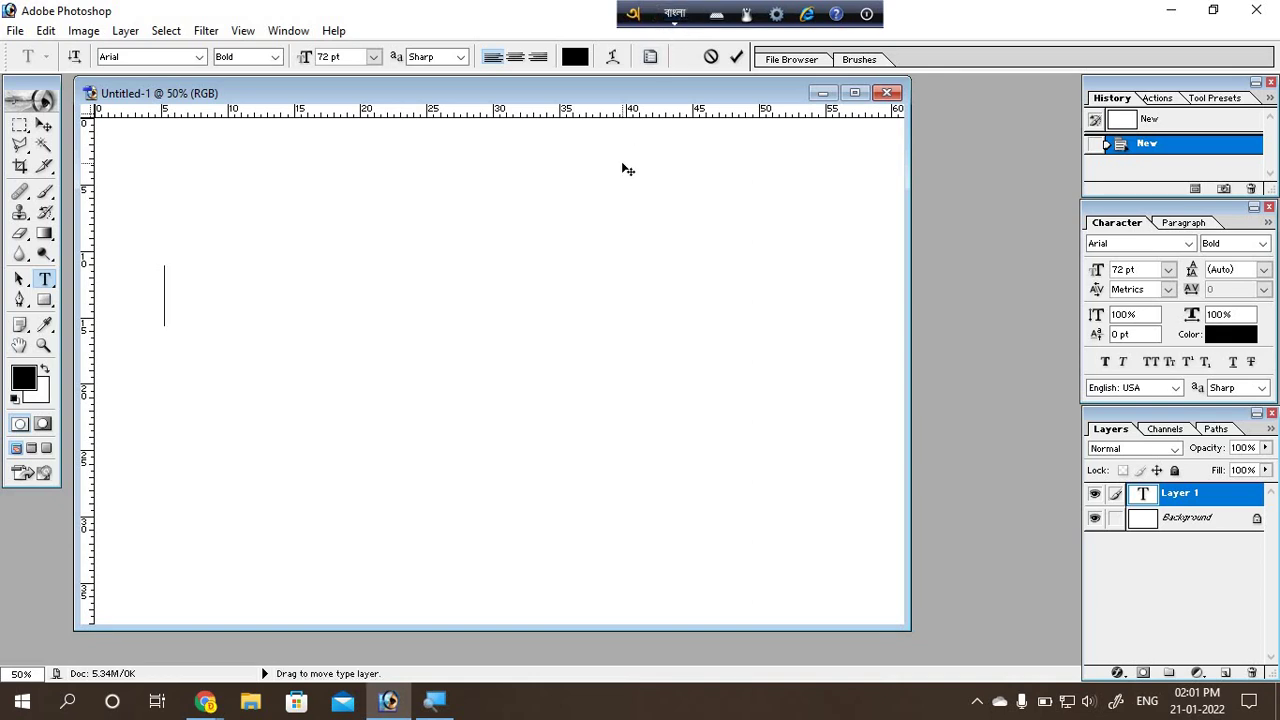
type("amra")
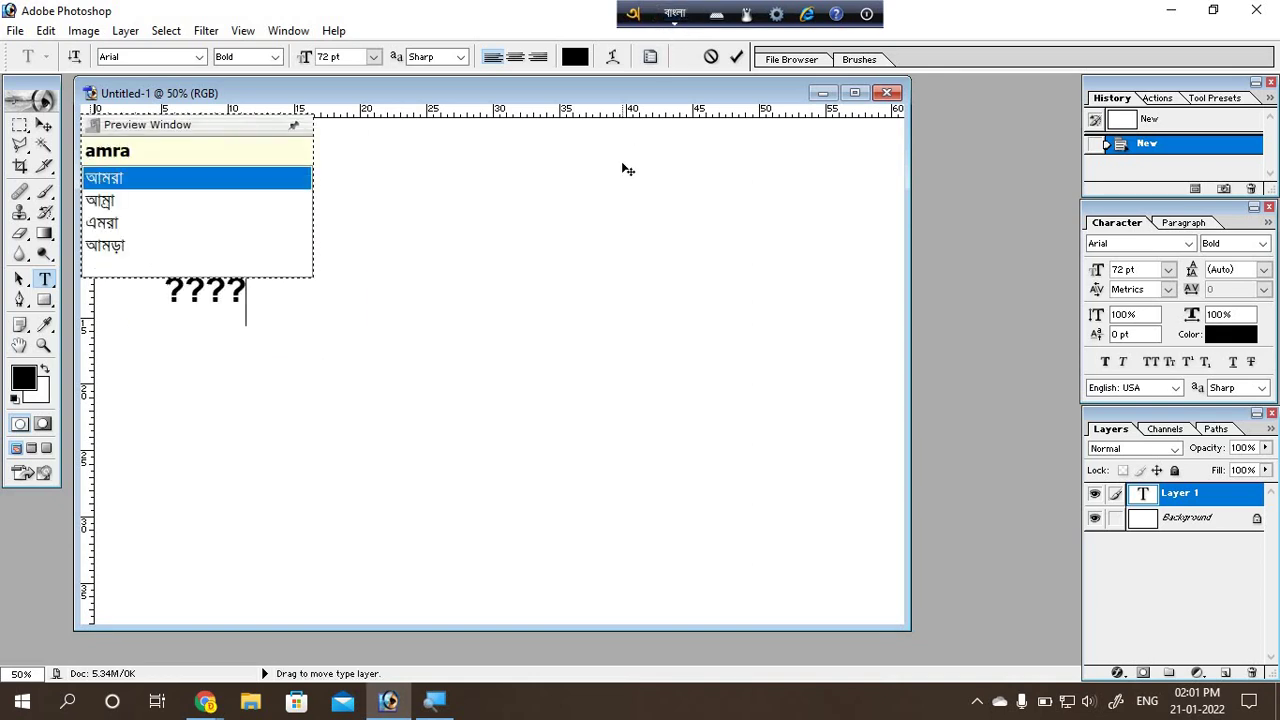
key("space")
type("ekho")
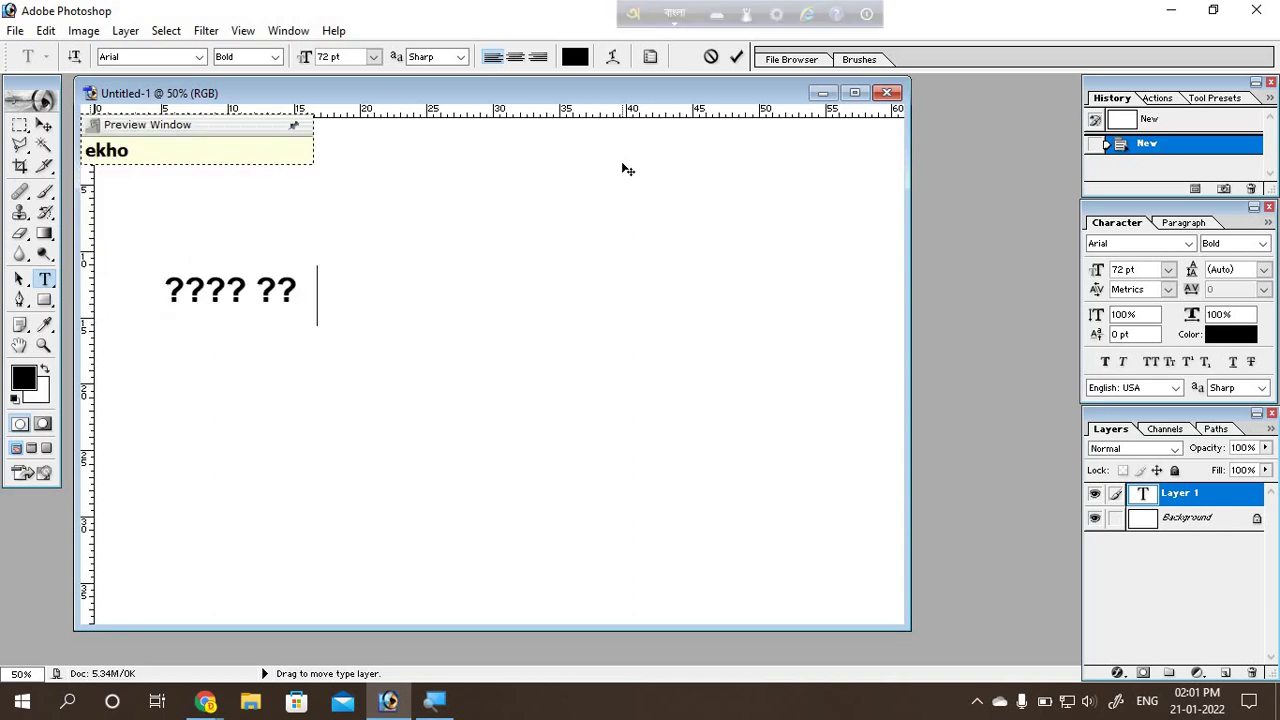
key("space")
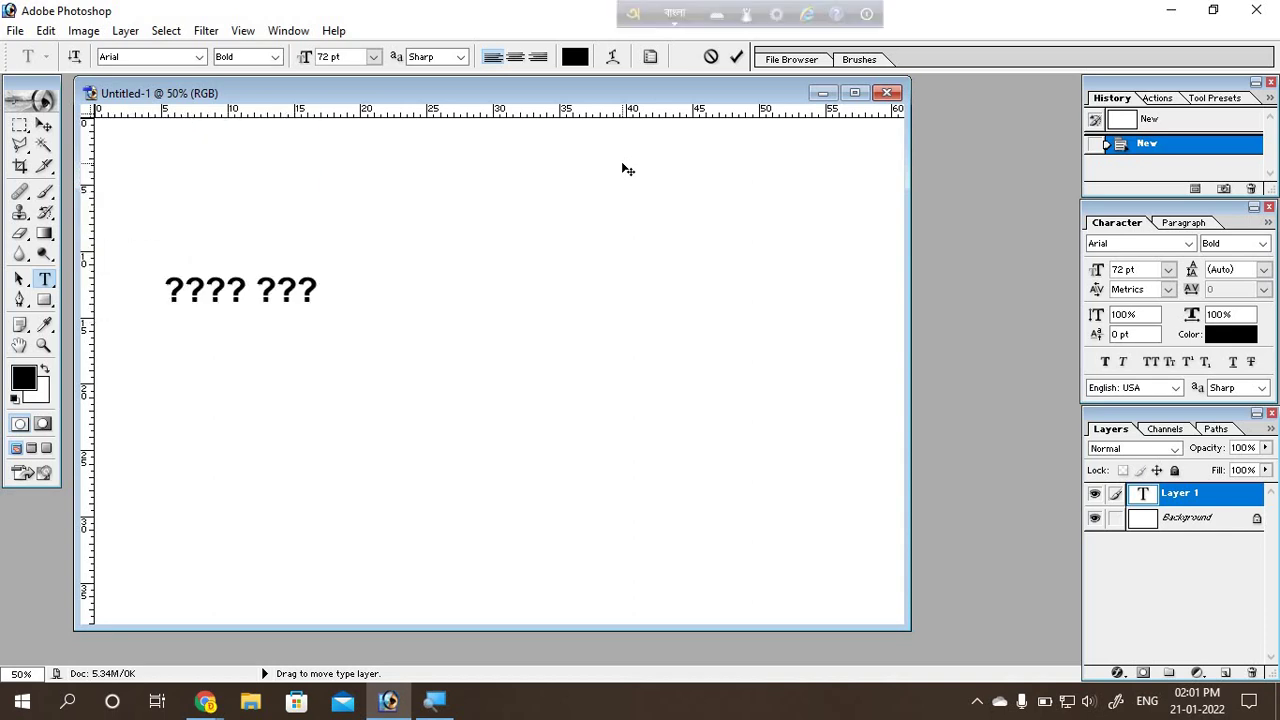
type("p")
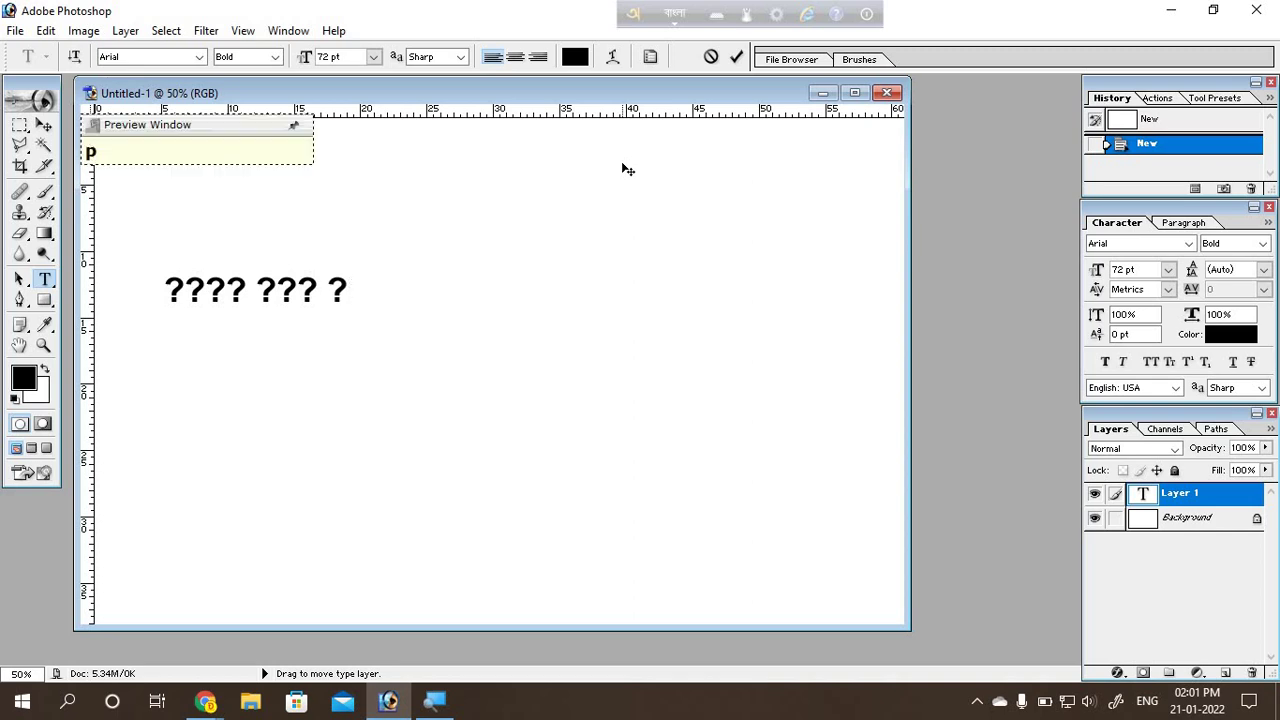
type("hotoshop")
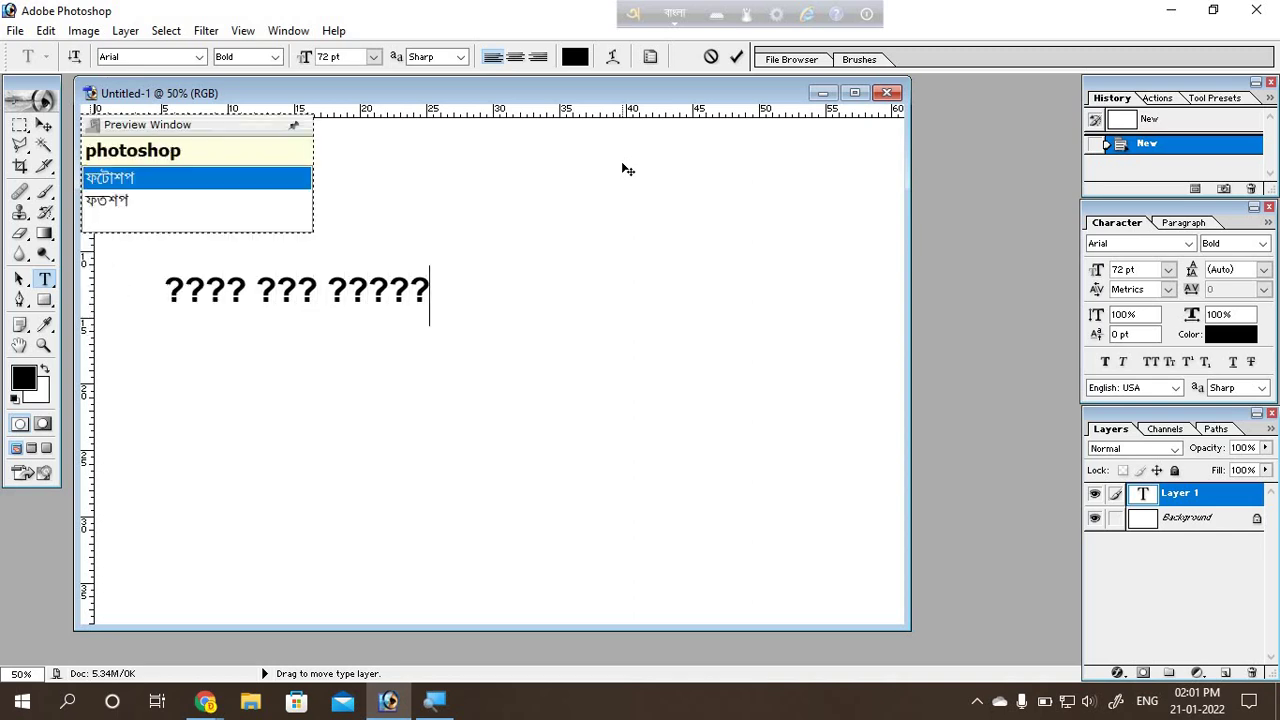
key("space")
type("sh")
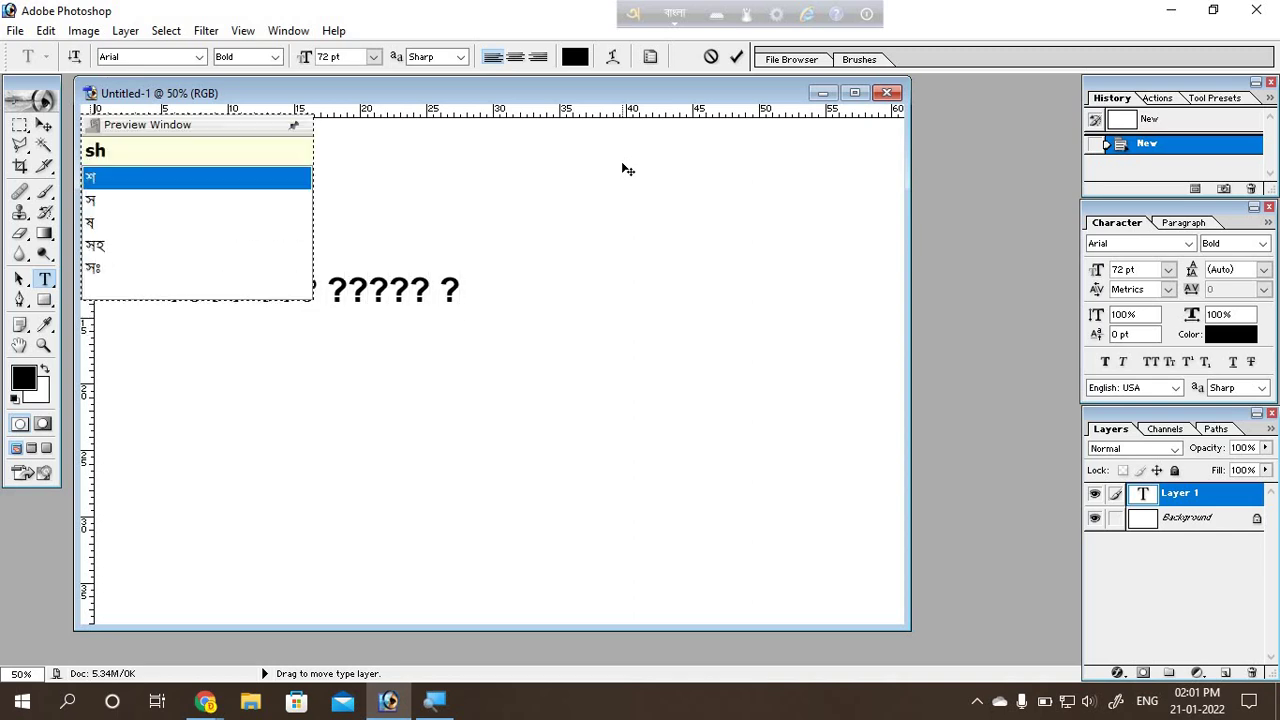
type("ikhchi")
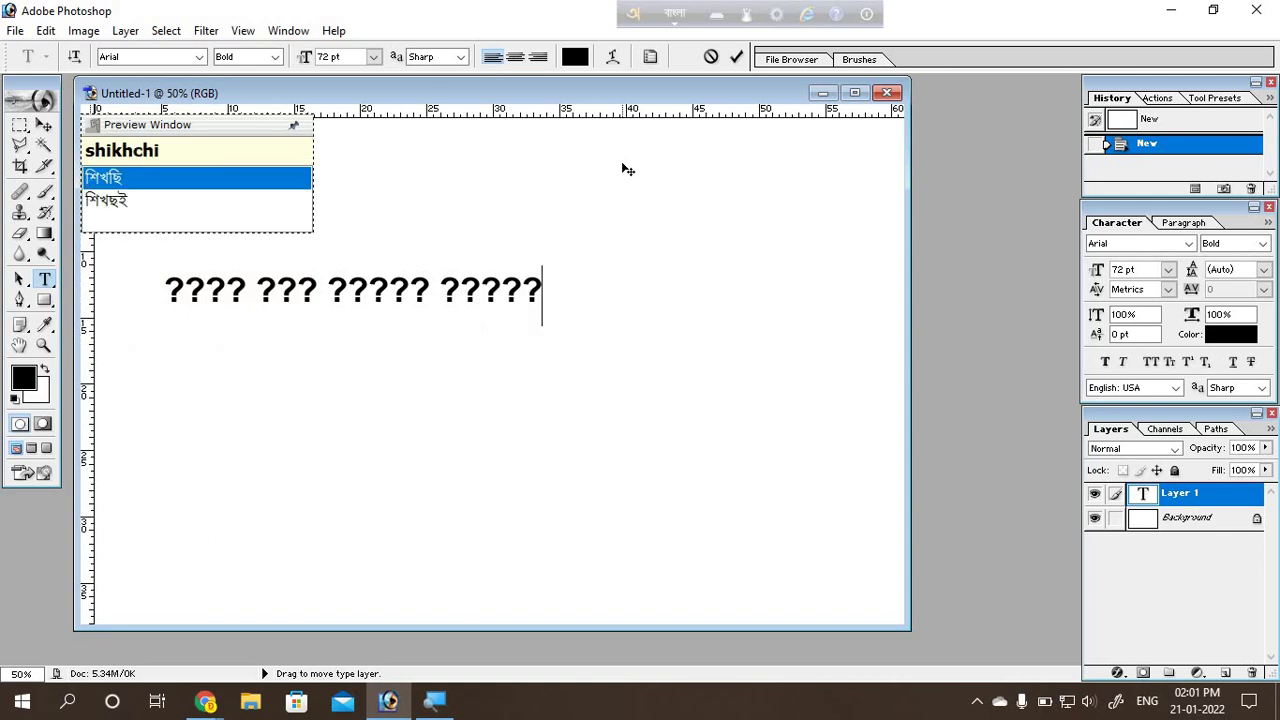
key("space")
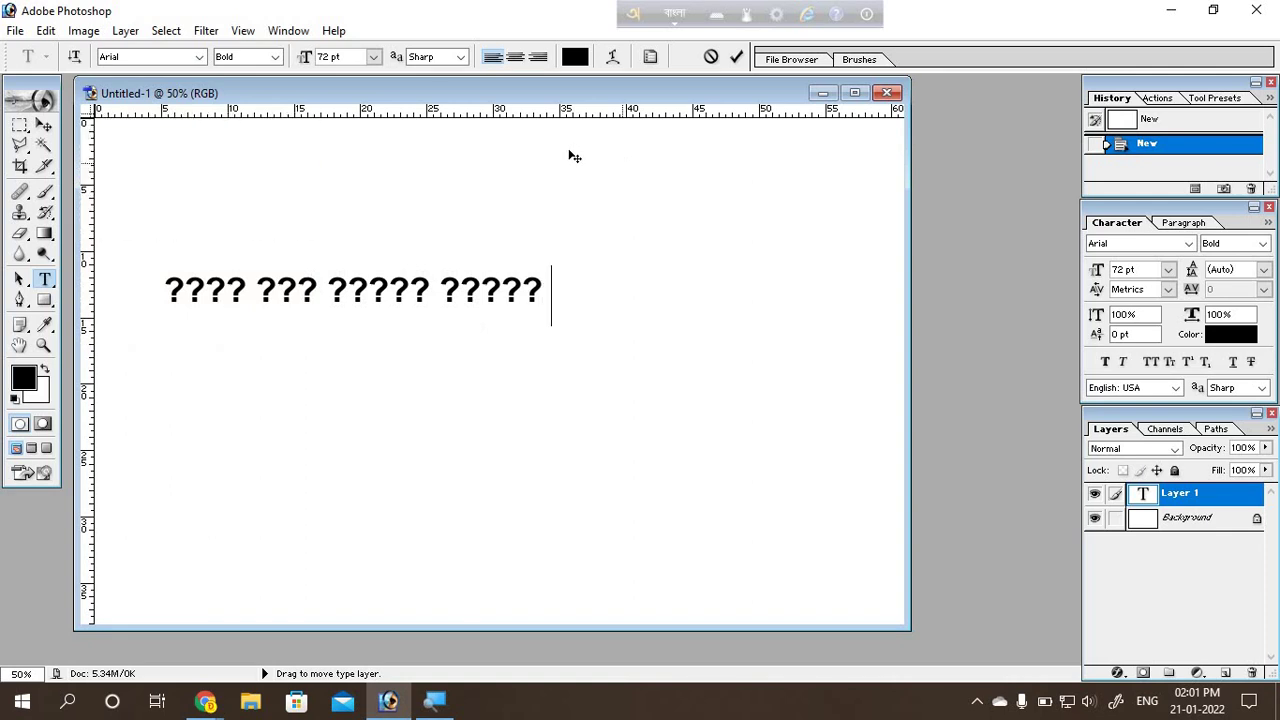
left_click(43, 126)
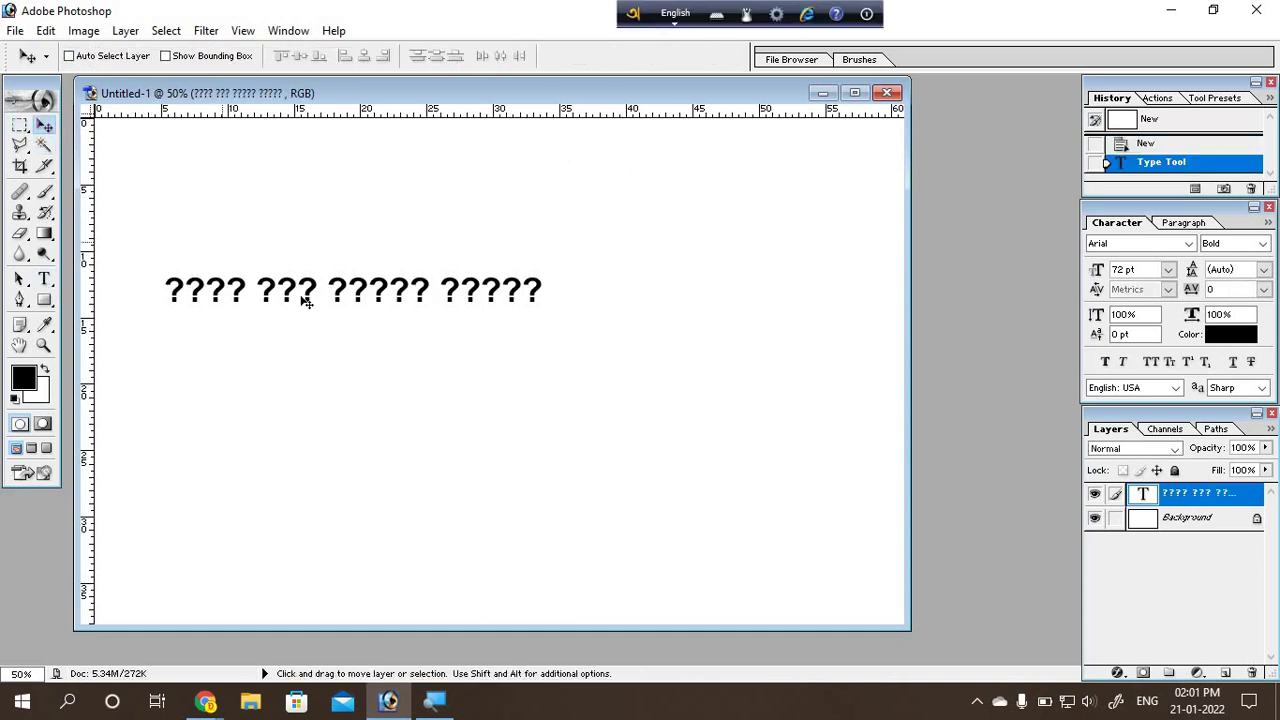
Step: Move the heading up, then set Avro output to ANSI, accepting the not-recommended warning
left_click_drag(336, 267, 382, 185)
left_click(632, 14)
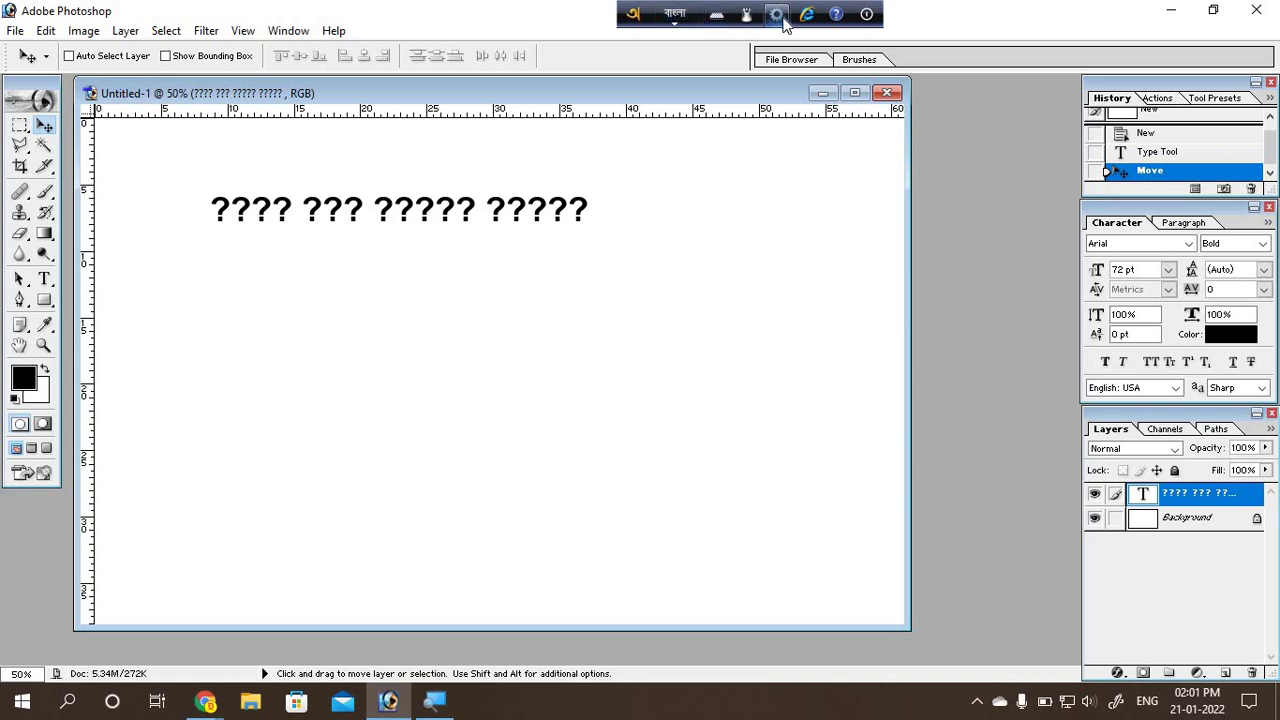
left_click(777, 15)
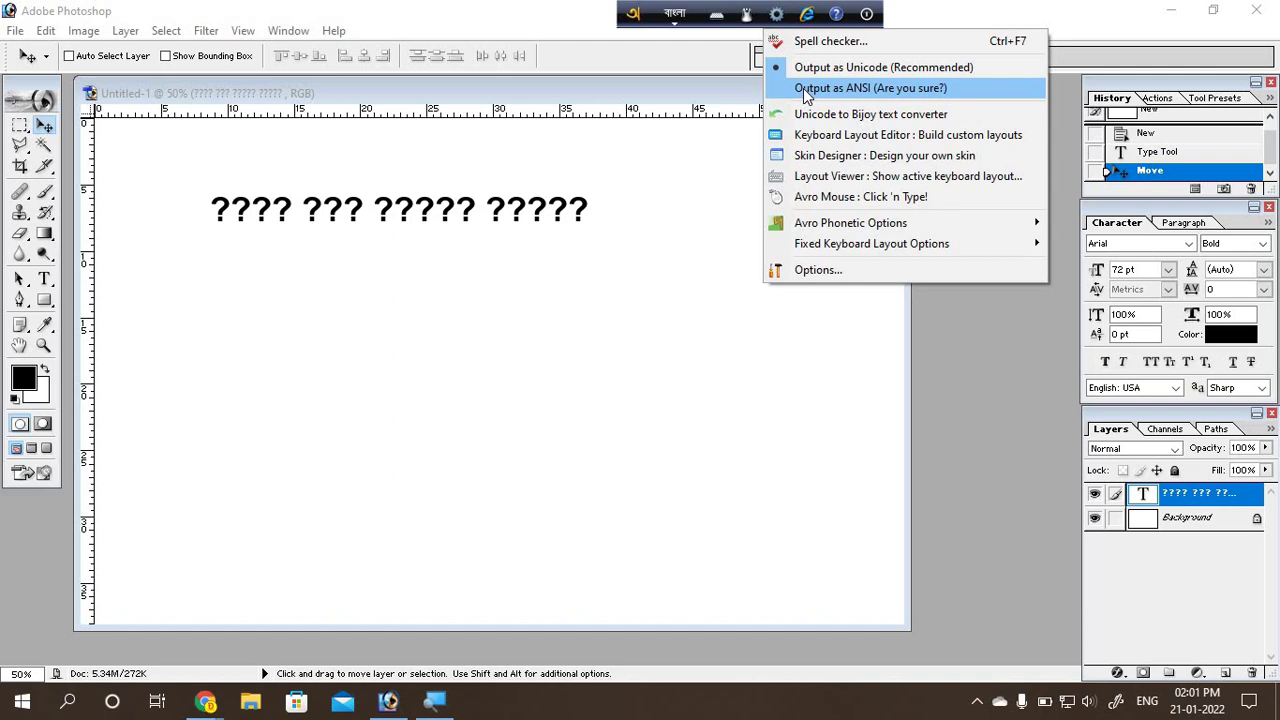
left_click(806, 90)
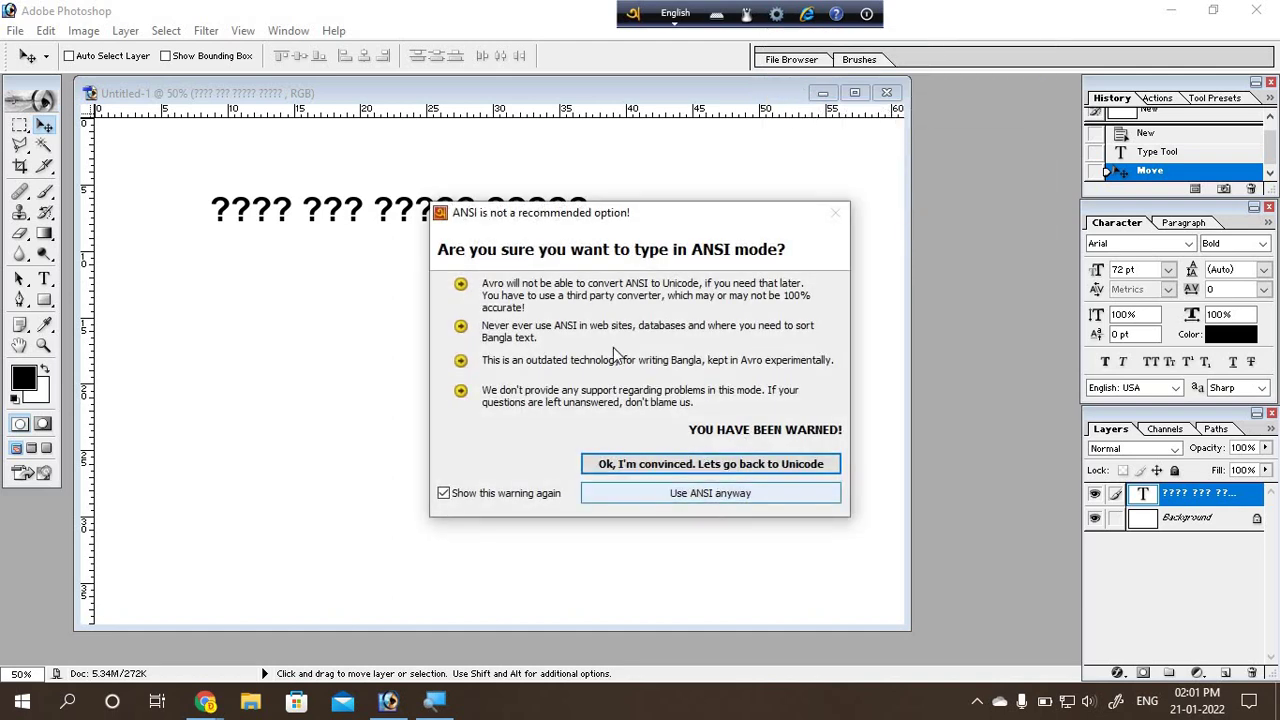
left_click_drag(683, 252, 703, 181)
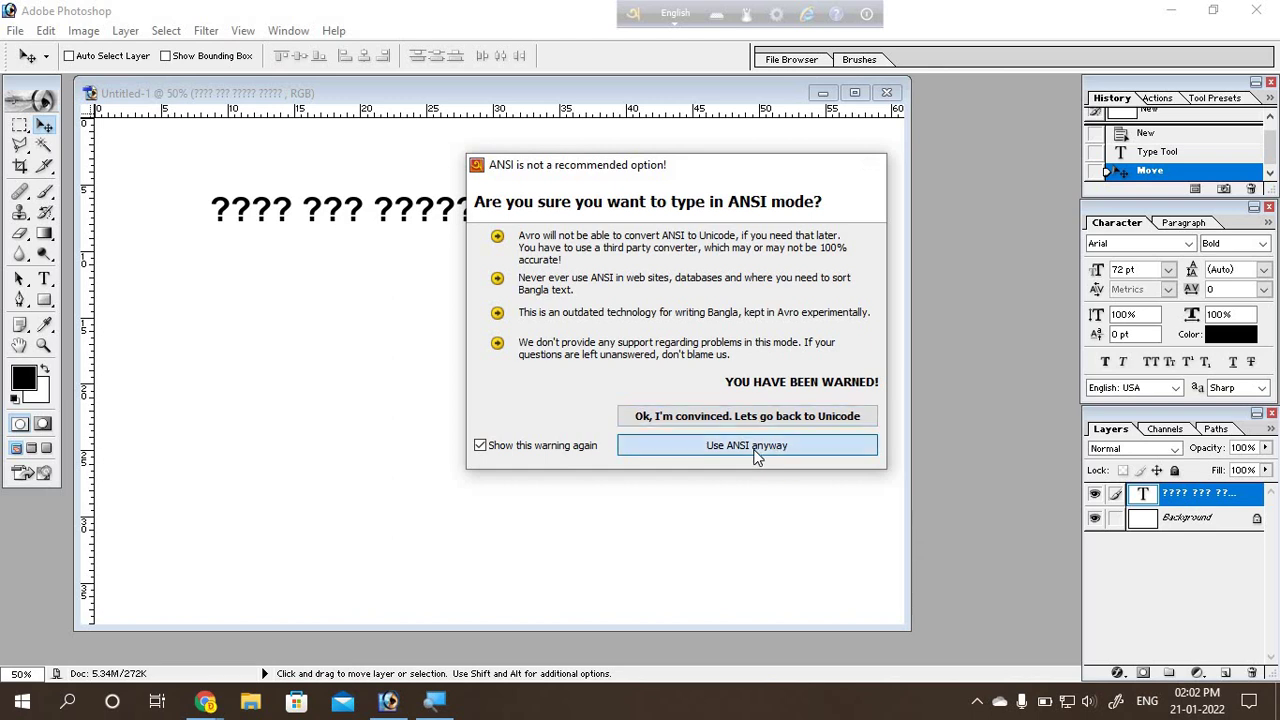
left_click(757, 455)
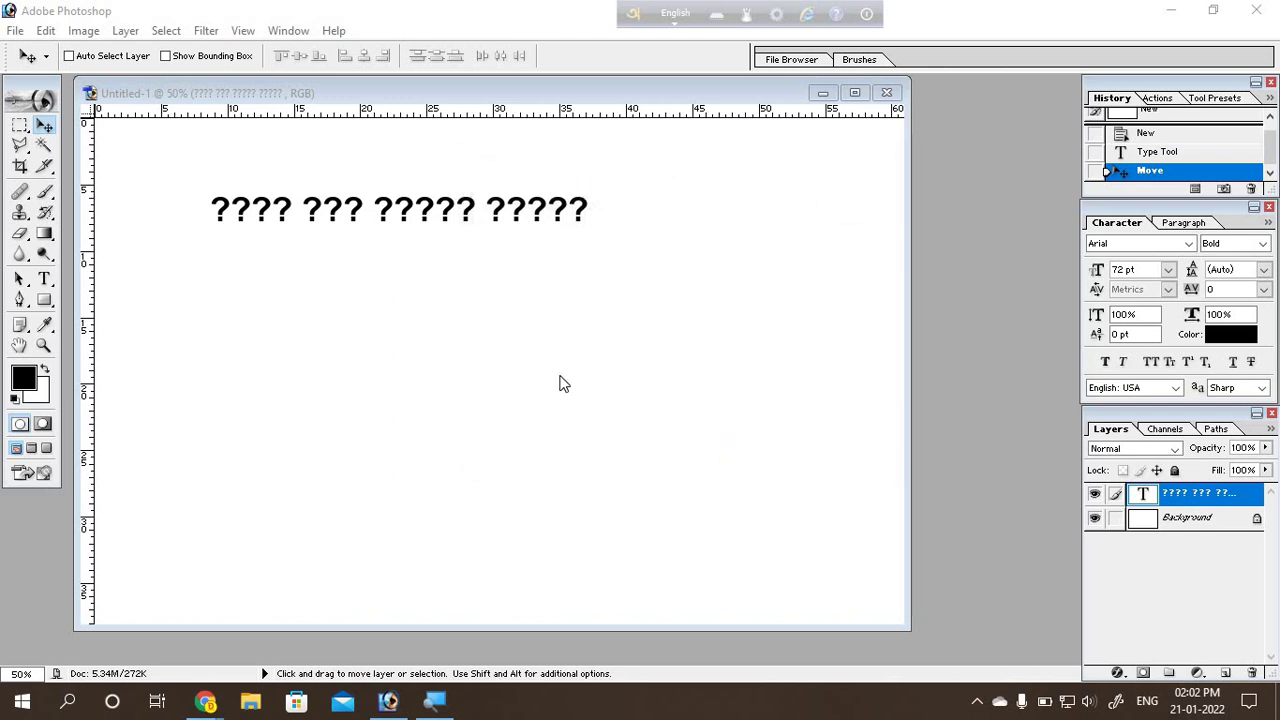
Step: Start a new text layer below the heading, test-type 'amra', and erase the garbled Arial letters
left_click(45, 281)
left_click(45, 281)
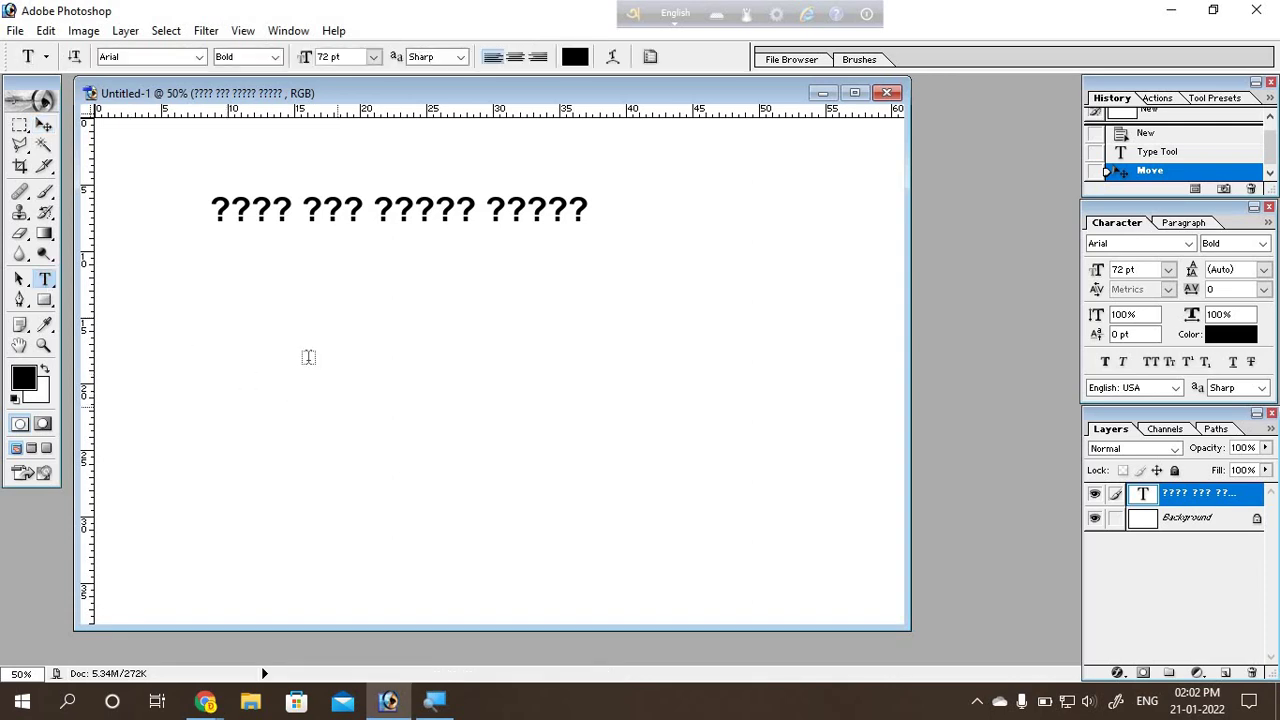
left_click(305, 349)
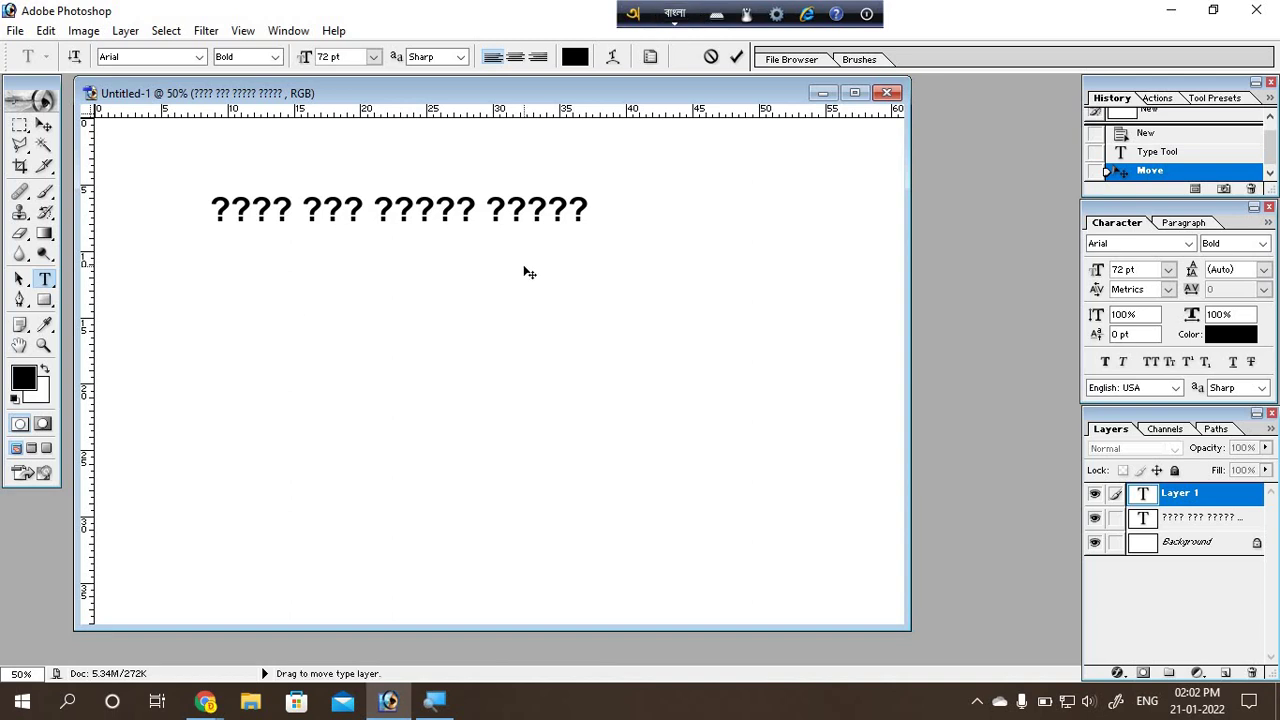
type("amr")
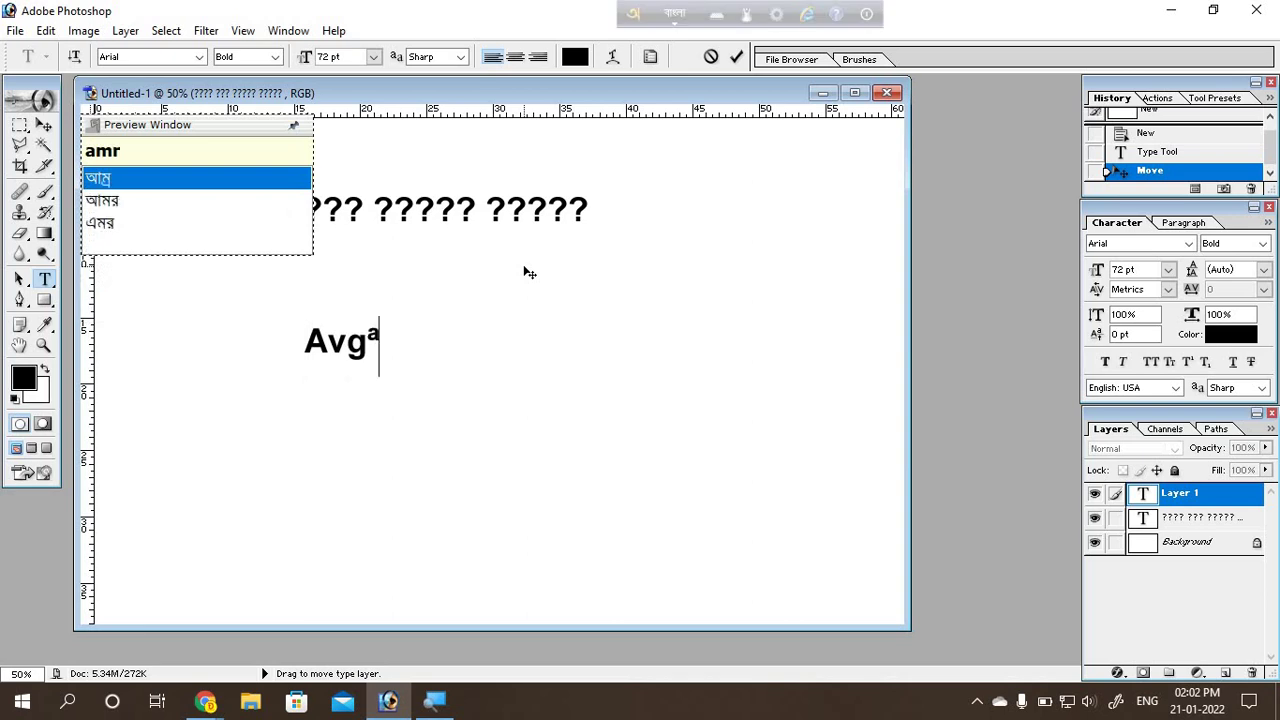
type("a")
key("BackSpace")
key("BackSpace")
key("BackSpace")
key("BackSpace")
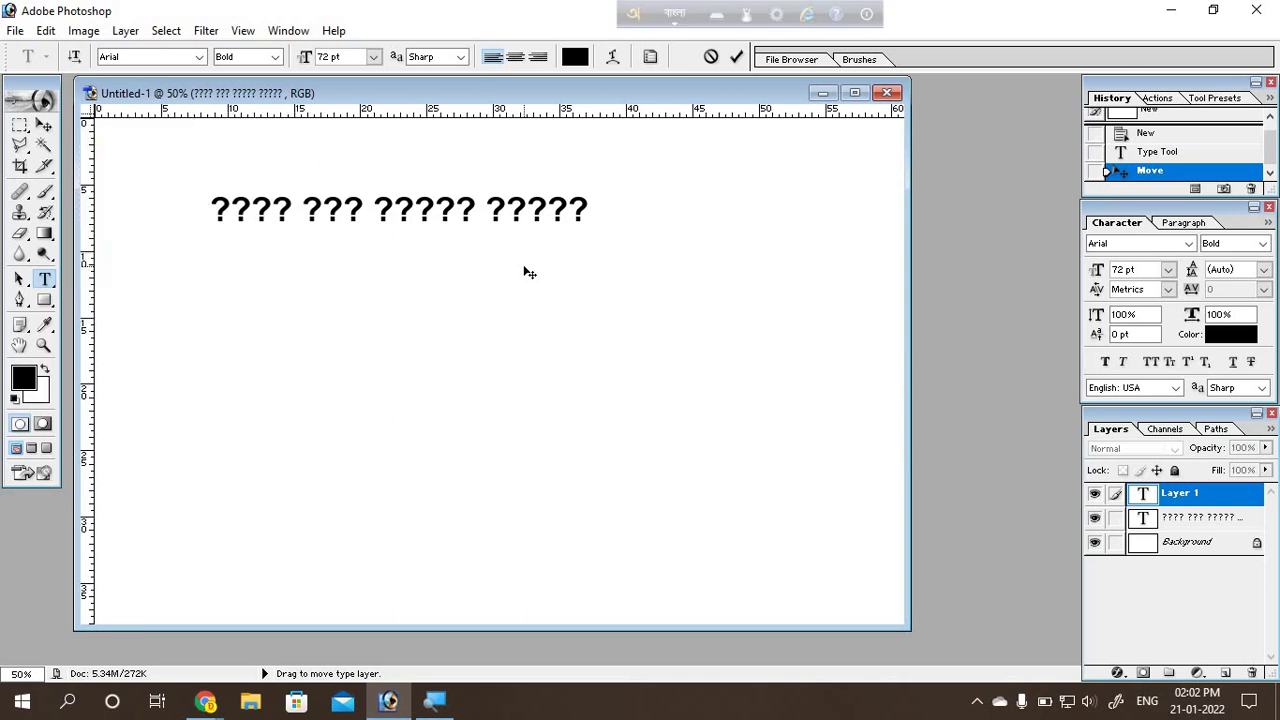
key("F12")
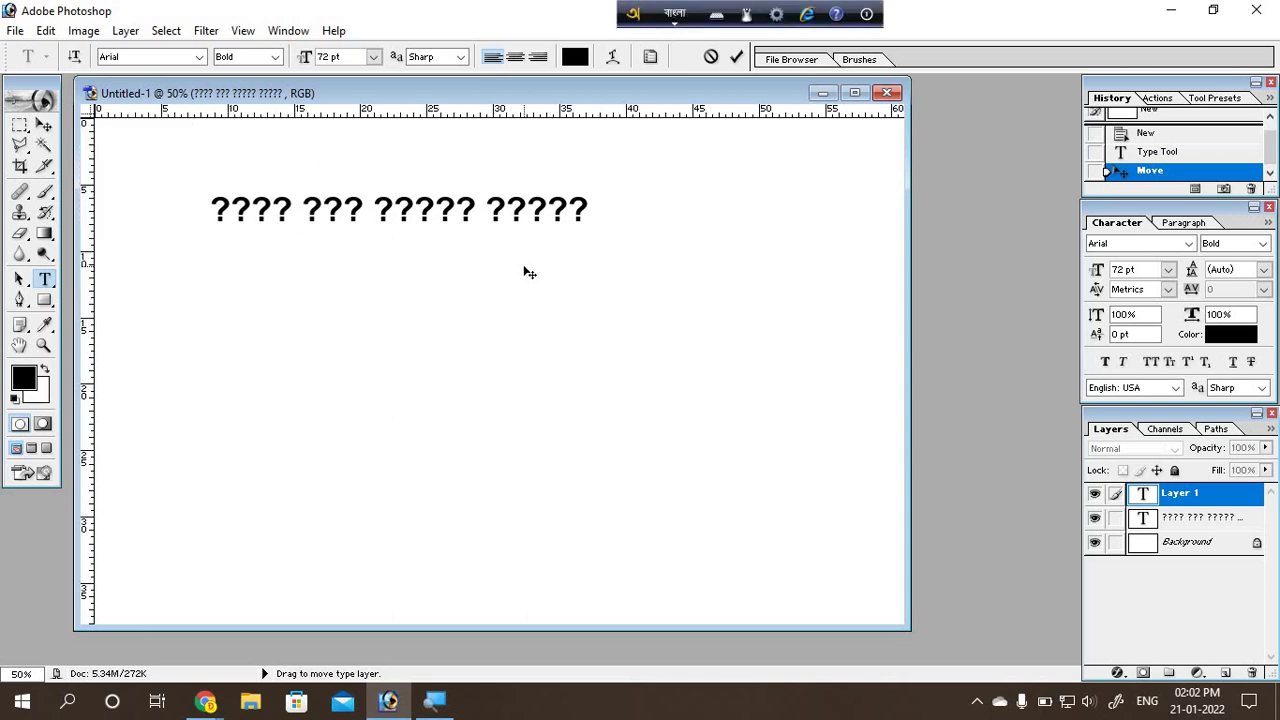
type("am")
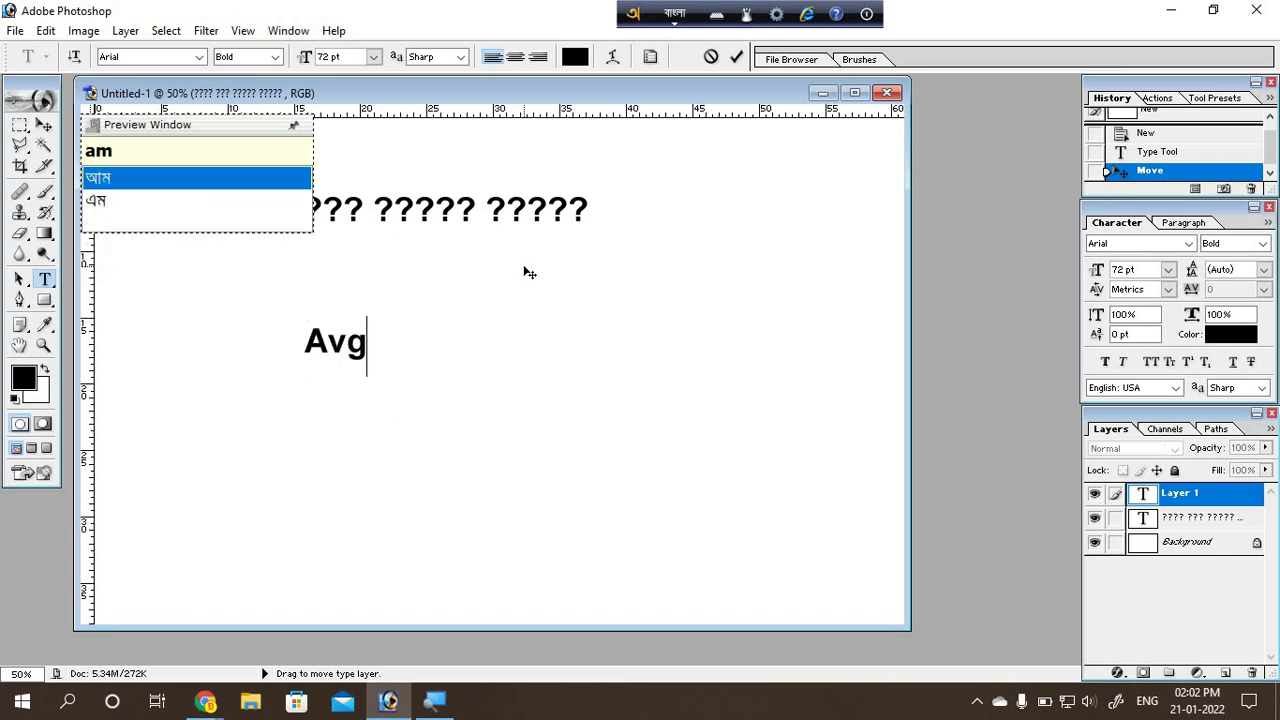
type("ra")
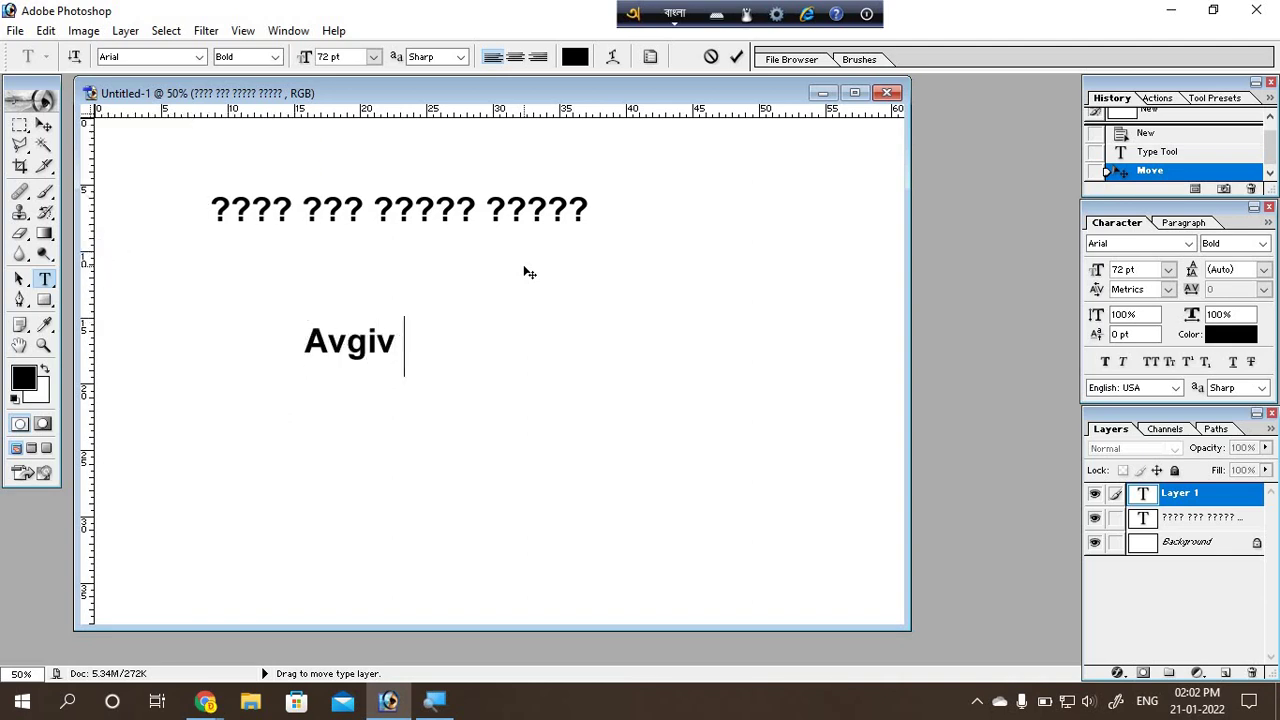
key("BackSpace")
key("BackSpace")
key("BackSpace")
key("BackSpace")
key("BackSpace")
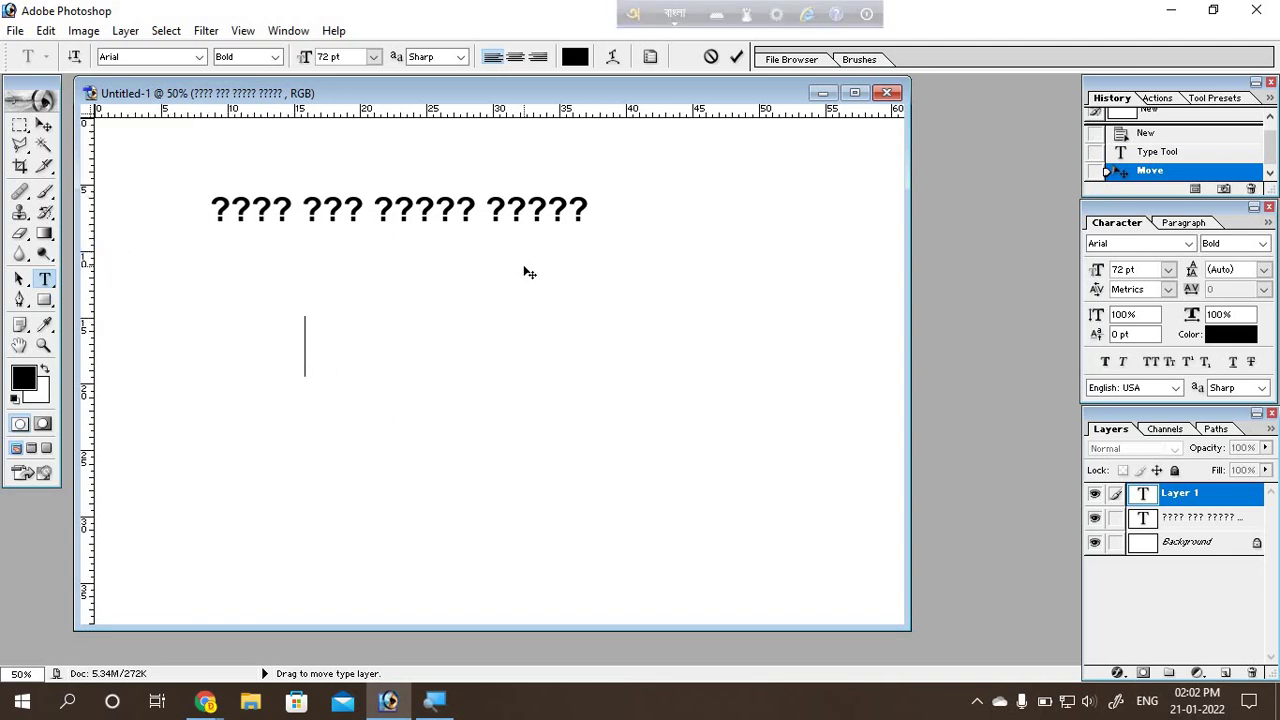
Step: Open the font family list and drag through it looking for Bangla fonts
left_click(200, 57)
left_click_drag(256, 110, 260, 98)
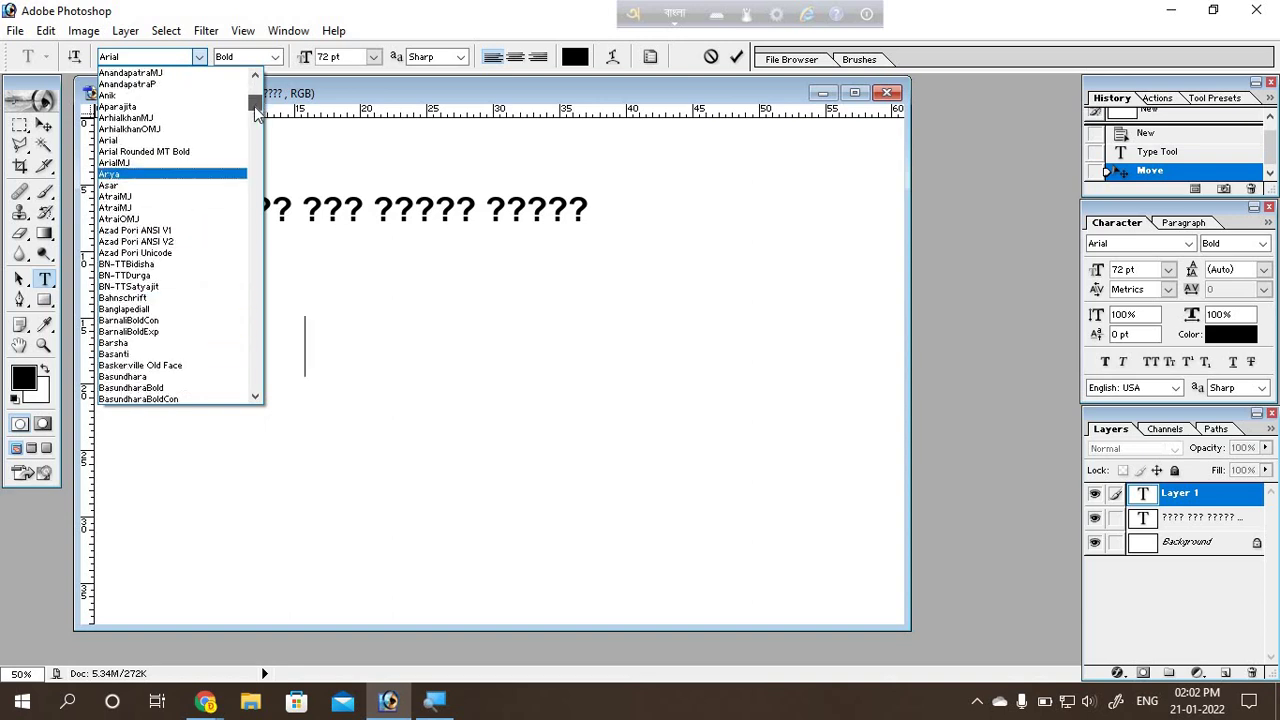
left_click_drag(260, 98, 256, 188)
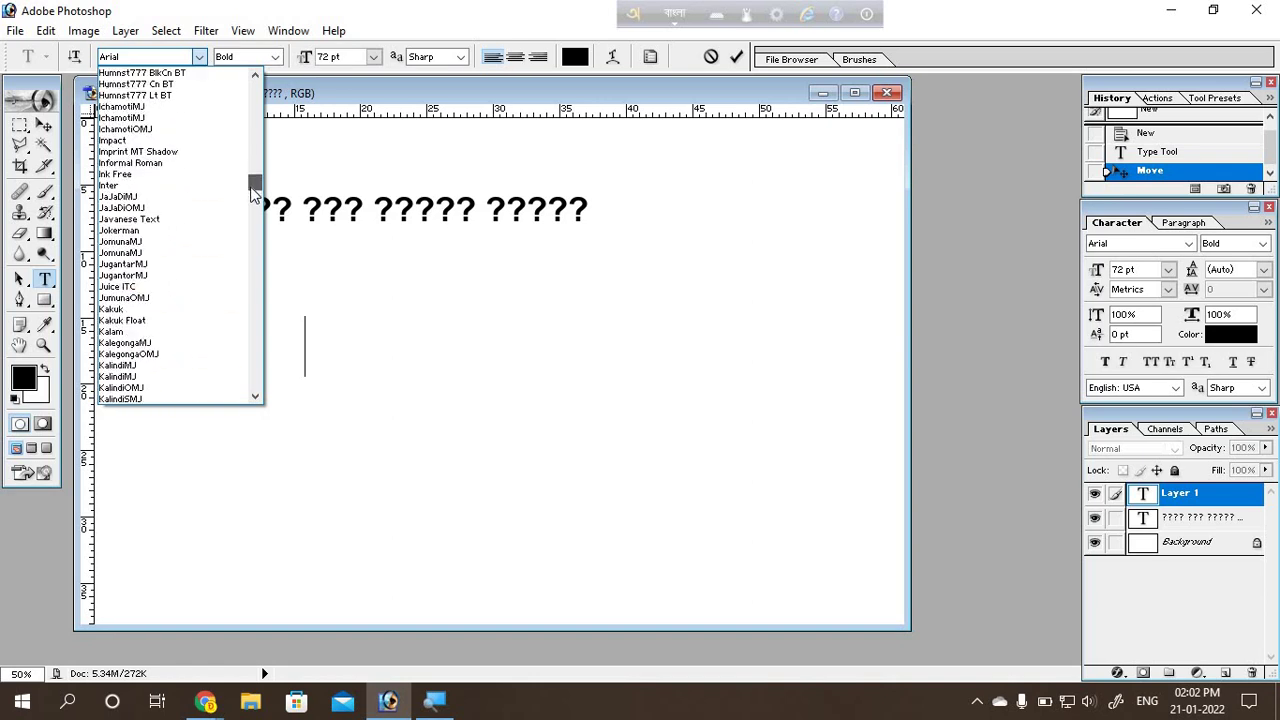
left_click(252, 150)
left_click(199, 57)
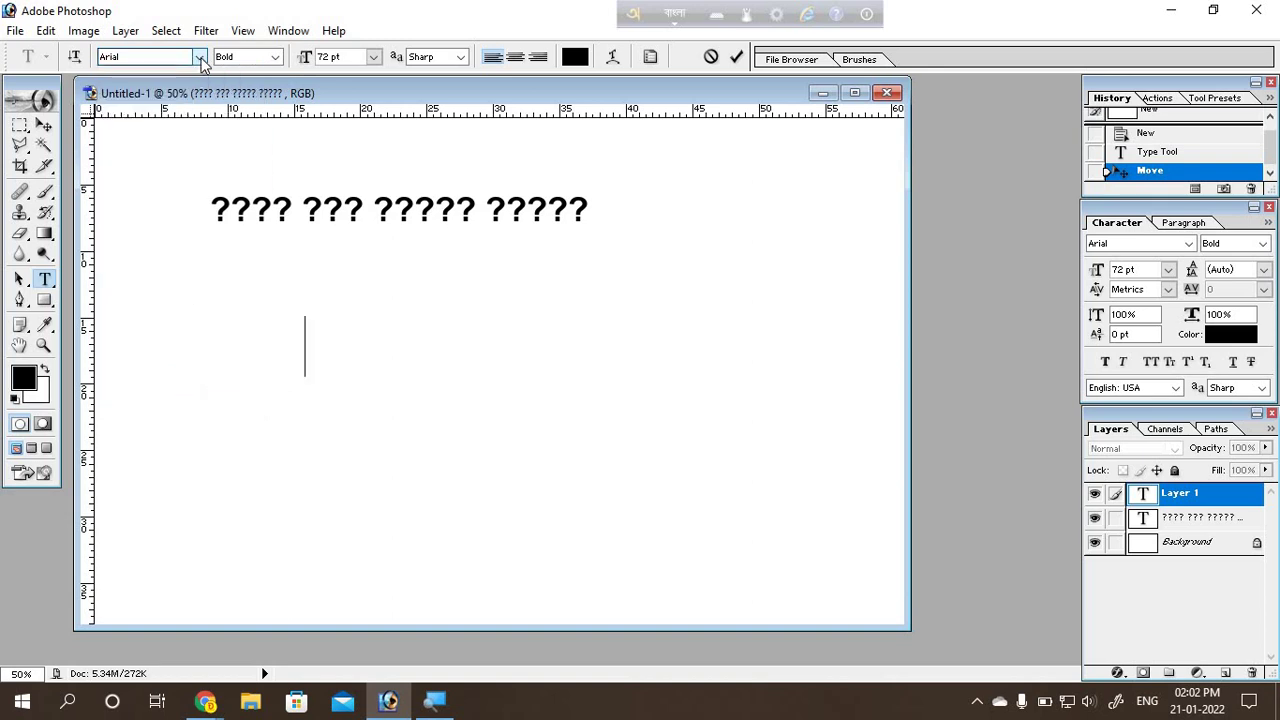
left_click(199, 57)
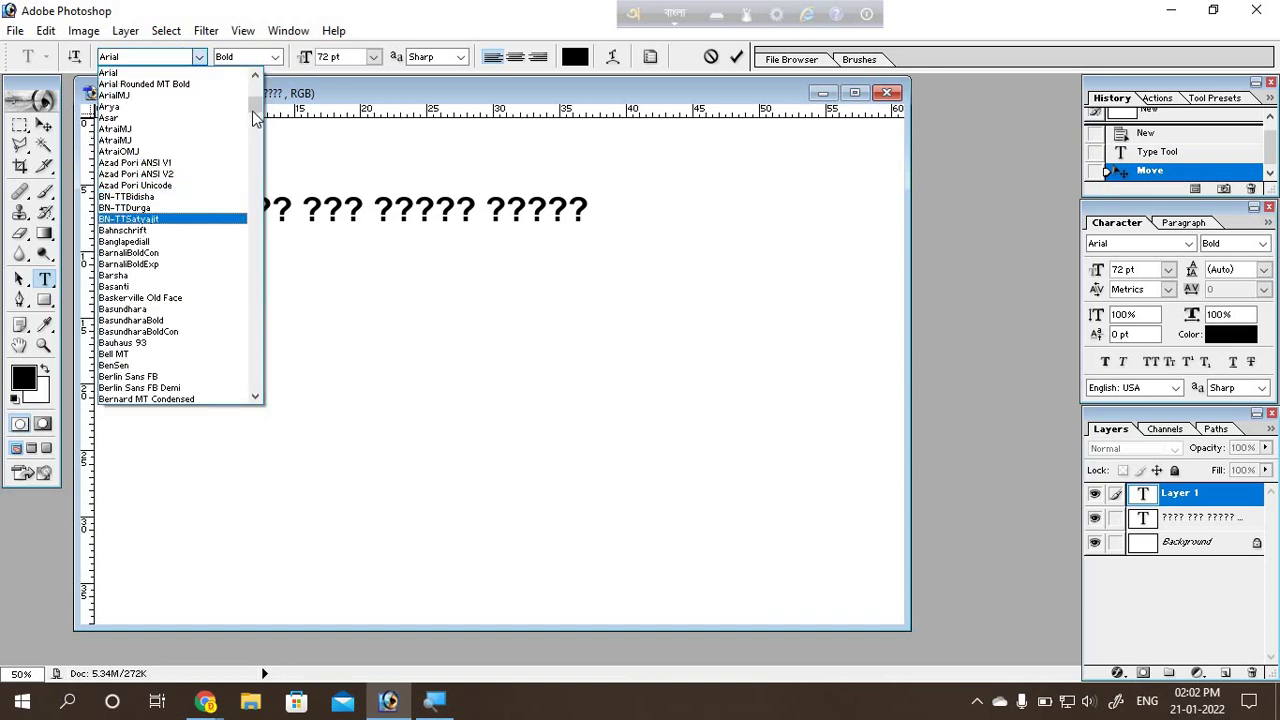
mouse_move(256, 110)
left_mouse_down()
mouse_move(258, 98)
mouse_move(262, 166)
left_mouse_up()
Step: Scroll down the font list to reach Kalpurush ANSI
scroll(186, 286, "down", 3)
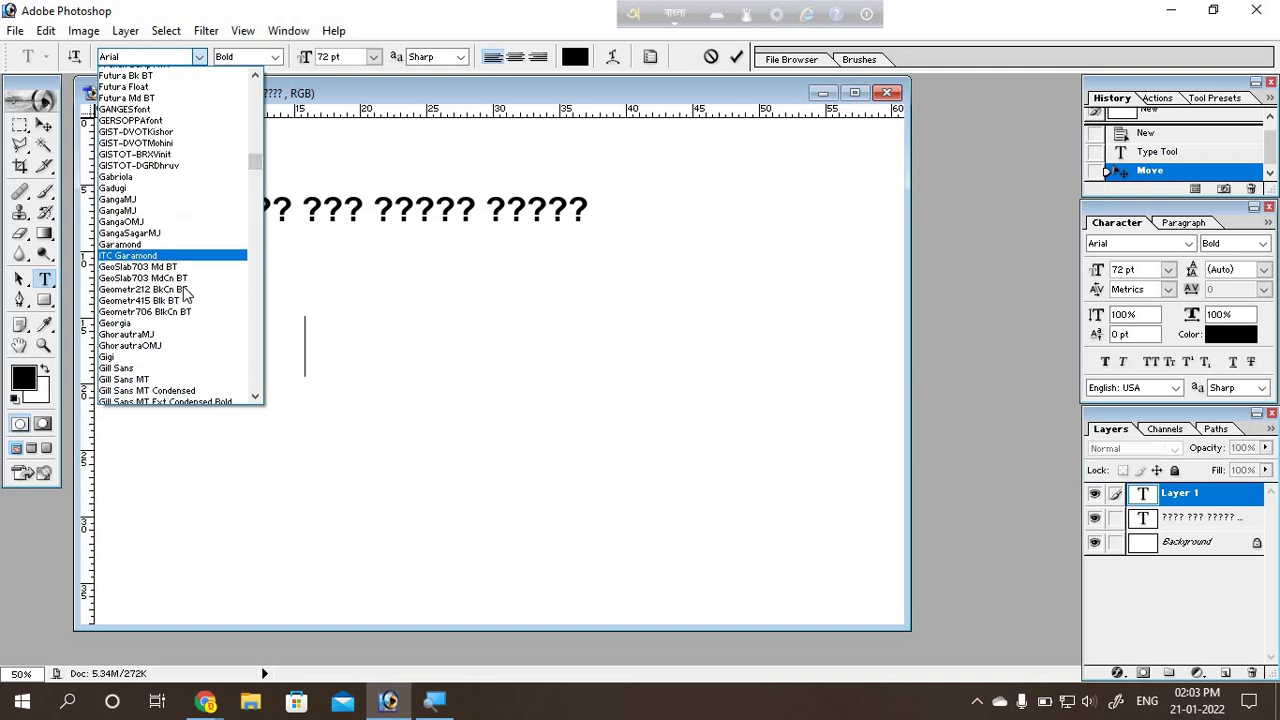
scroll(186, 286, "down", 2)
scroll(184, 283, "down", 2)
scroll(186, 280, "down", 2)
scroll(206, 277, "down", 4)
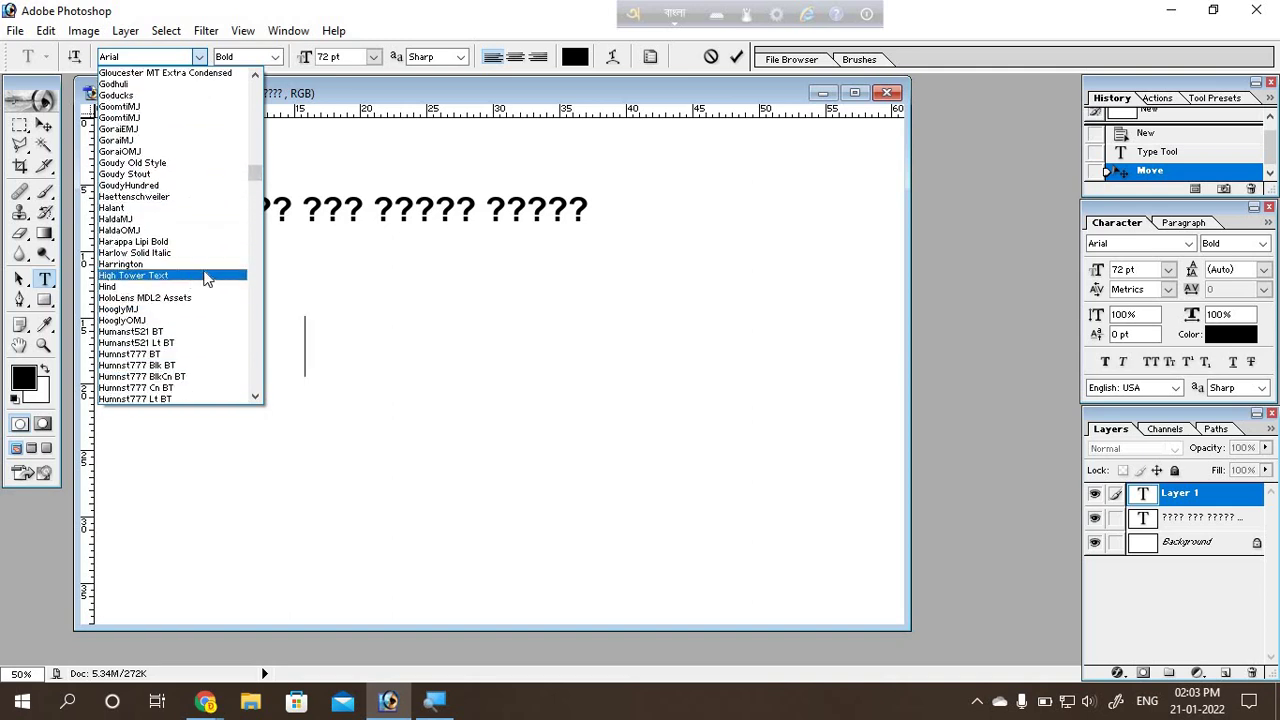
scroll(243, 278, "down", 2)
scroll(246, 289, "down", 3)
scroll(246, 289, "down", 2)
scroll(229, 289, "down", 2)
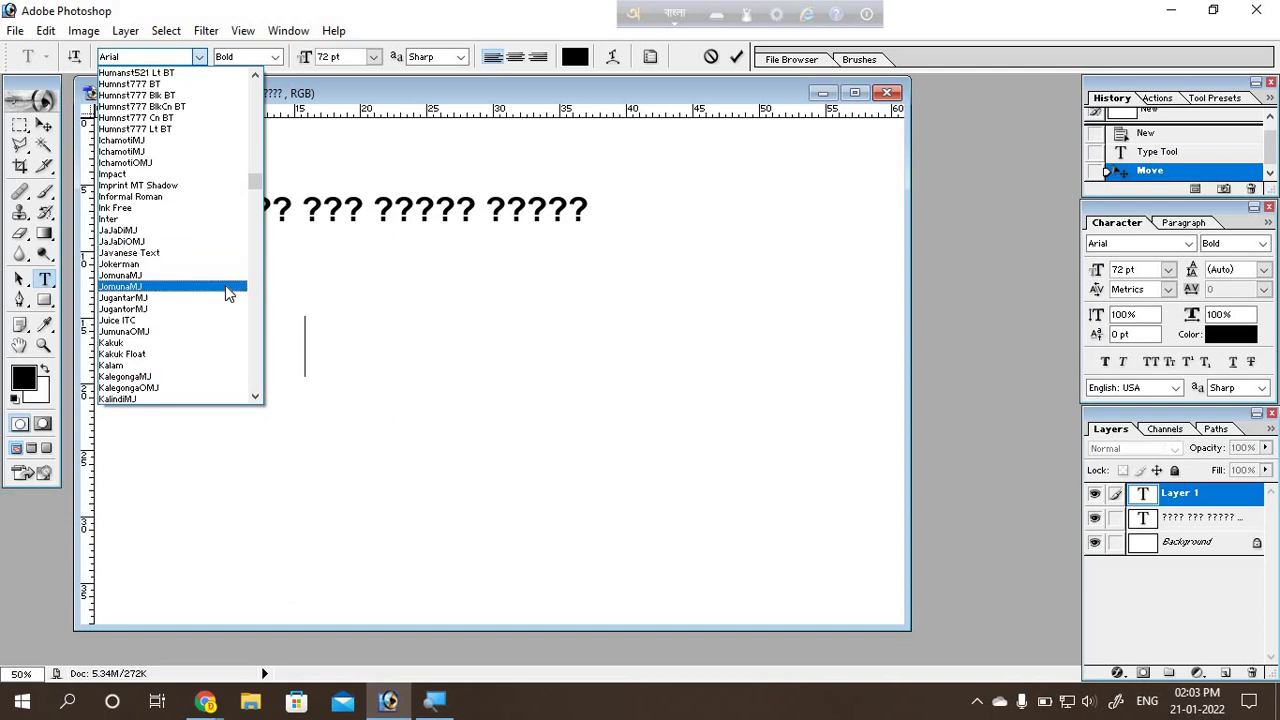
scroll(229, 289, "down", 2)
scroll(226, 291, "down", 3)
scroll(232, 276, "down", 4)
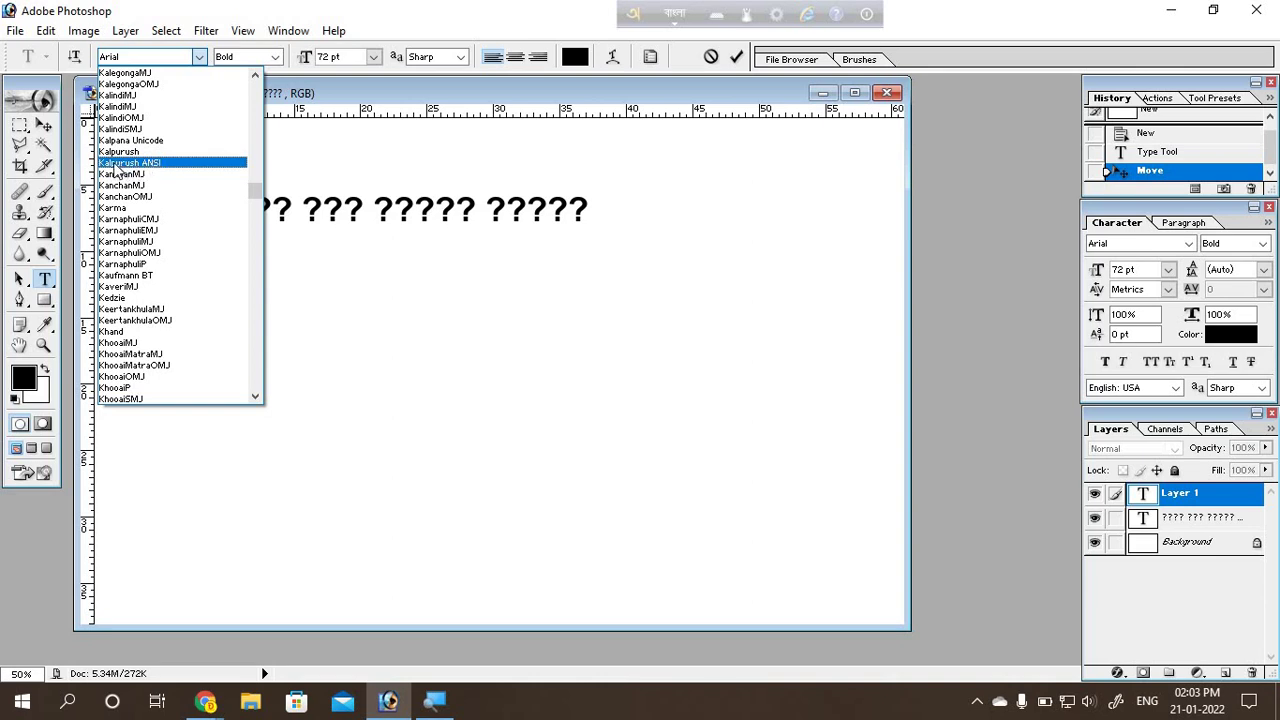
Step: Apply Kalpurush ANSI and type 'amra ekhon photoshop shikhchi' to get correct Bangla text
left_click(163, 163)
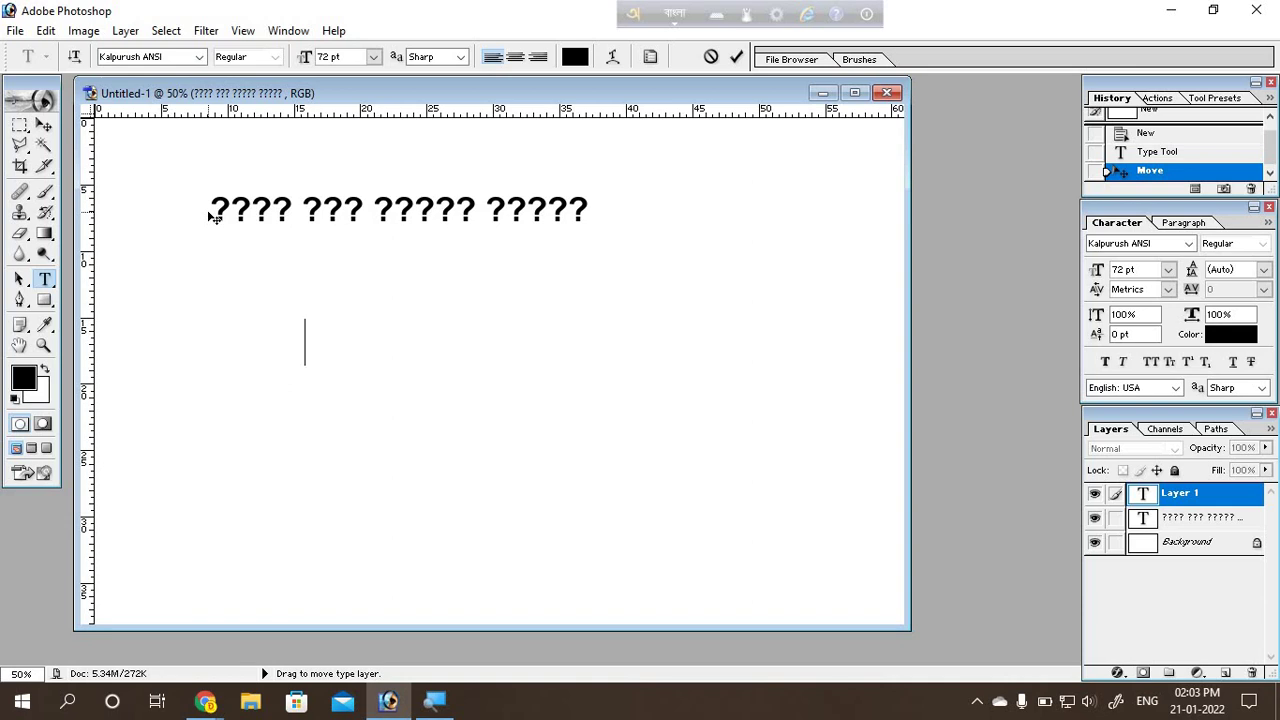
type("am")
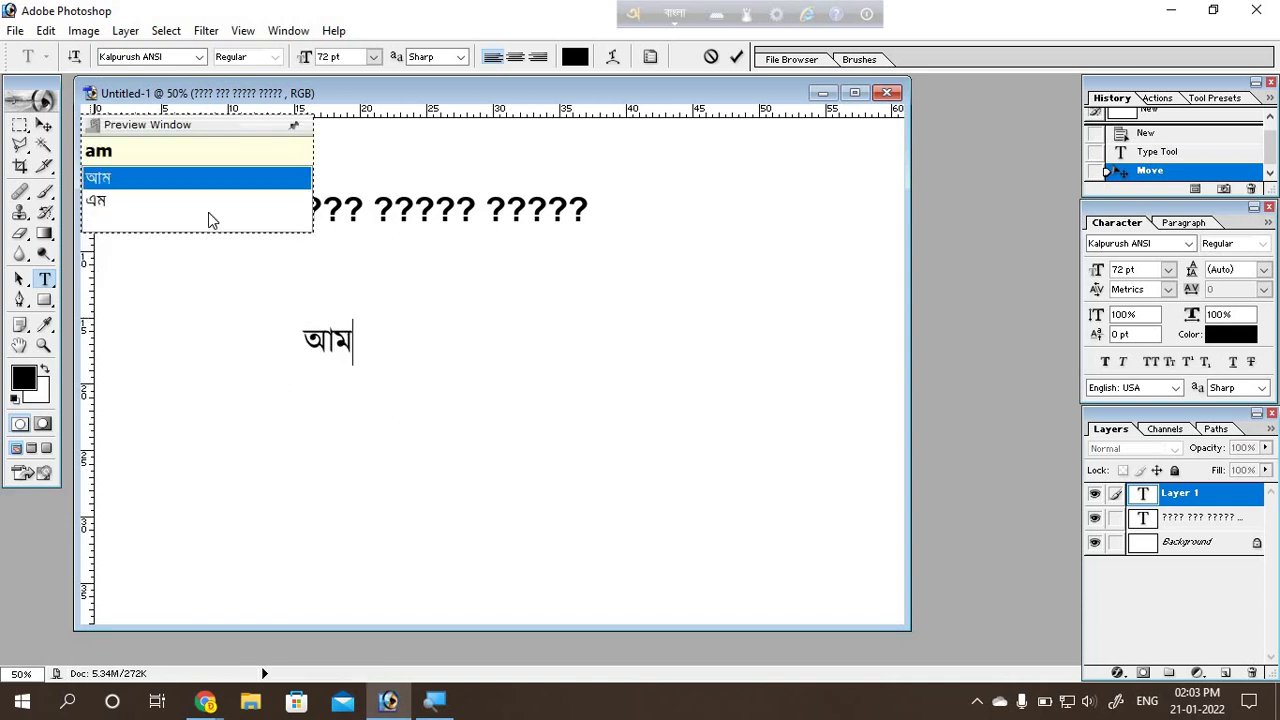
type("ra e")
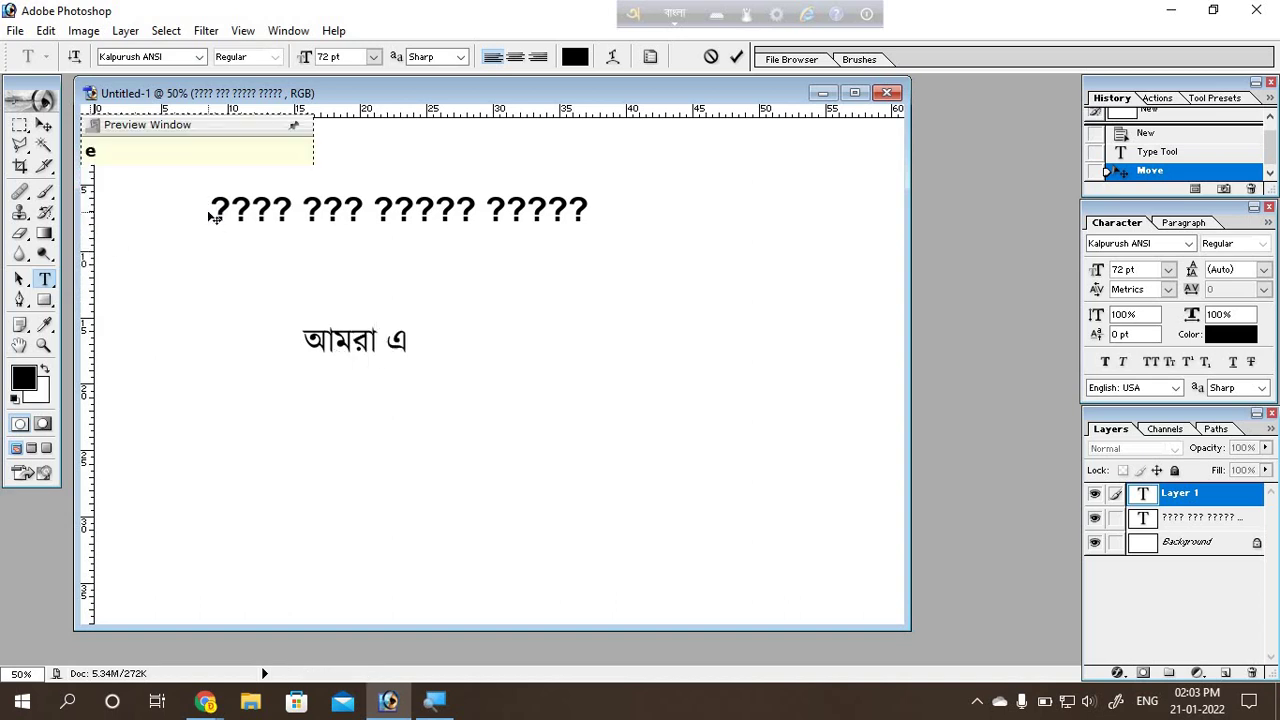
type("khon pho")
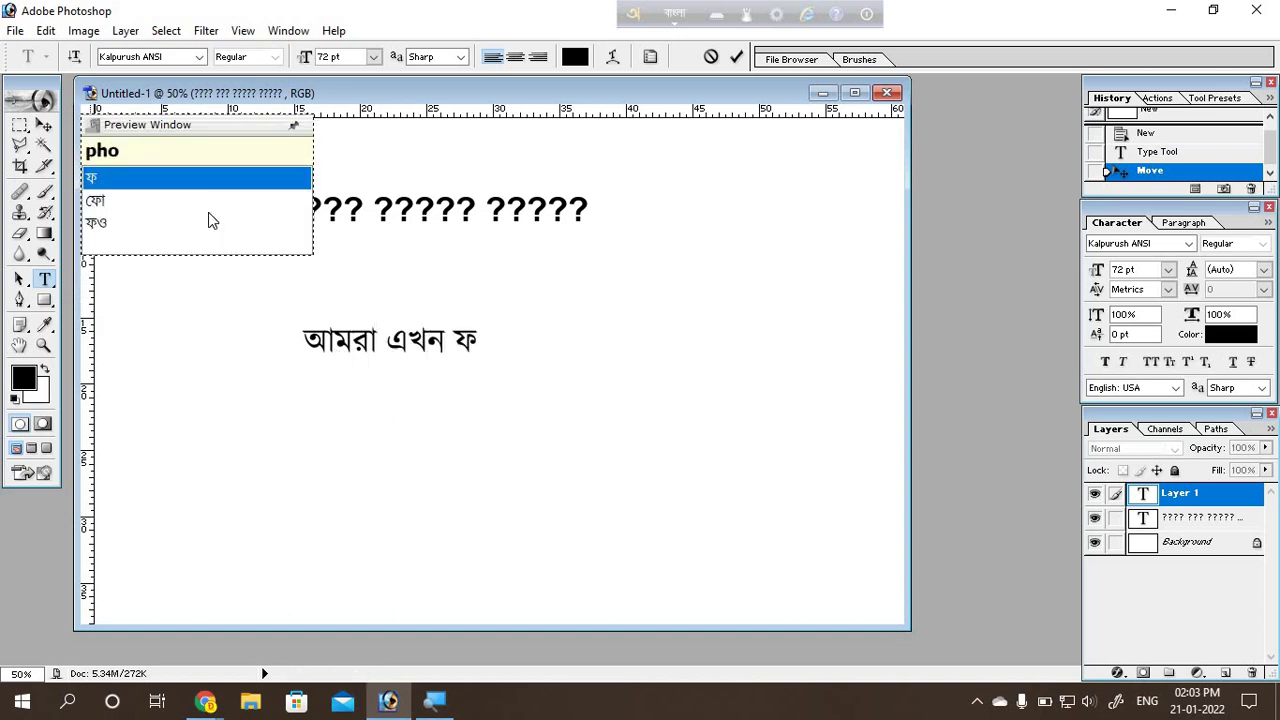
type("toshop")
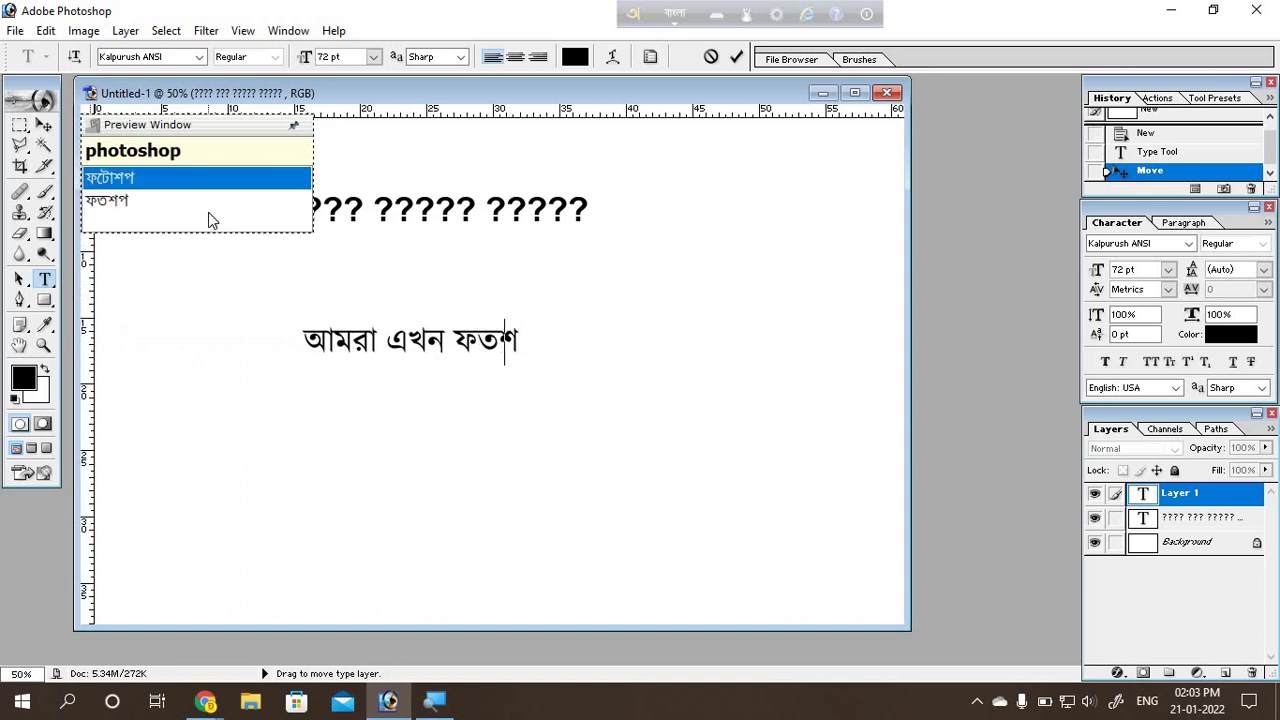
type(" shik")
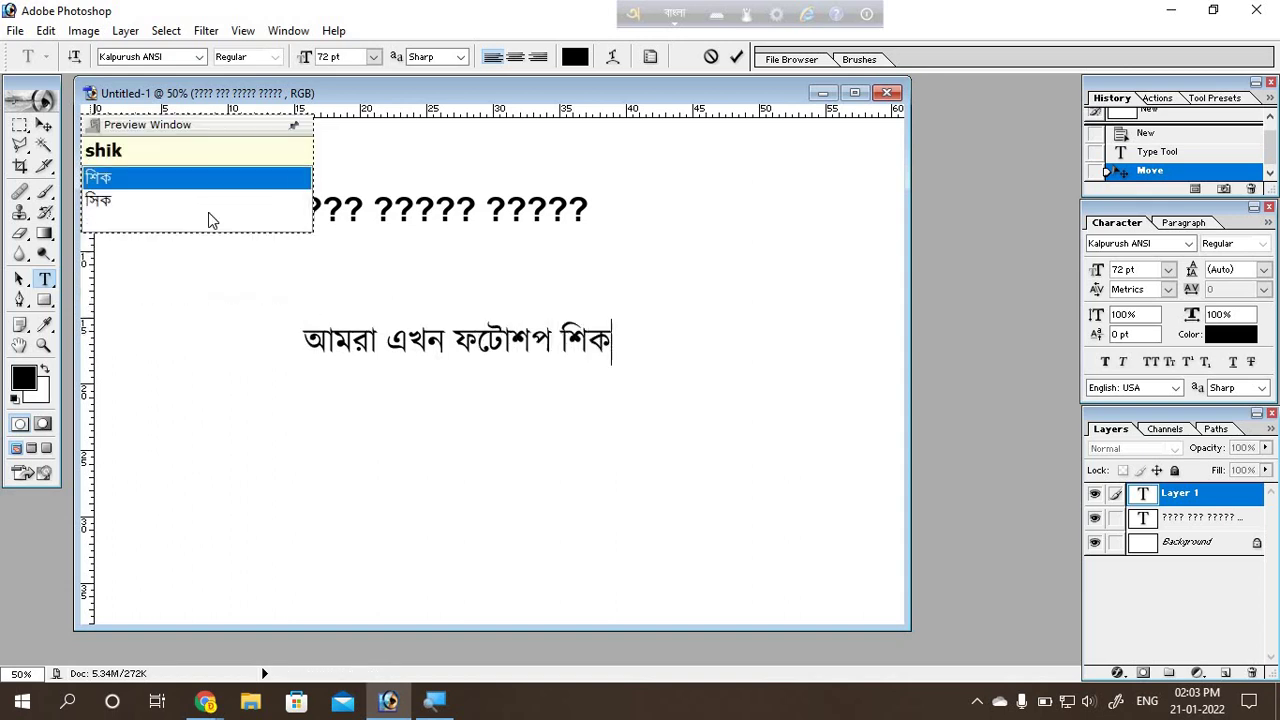
type("hchi")
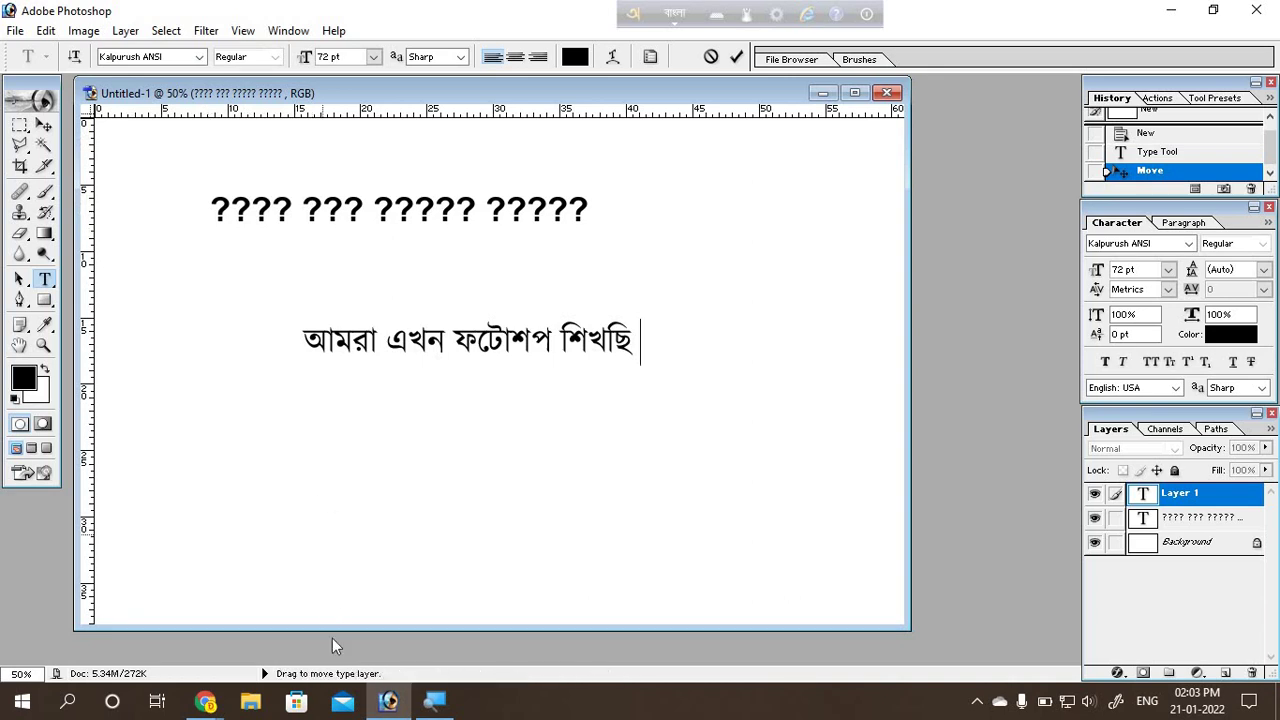
left_click(205, 701)
Step: Check the Meet call, then switch Avro's output back to Unicode in Photoshop
left_click(122, 566)
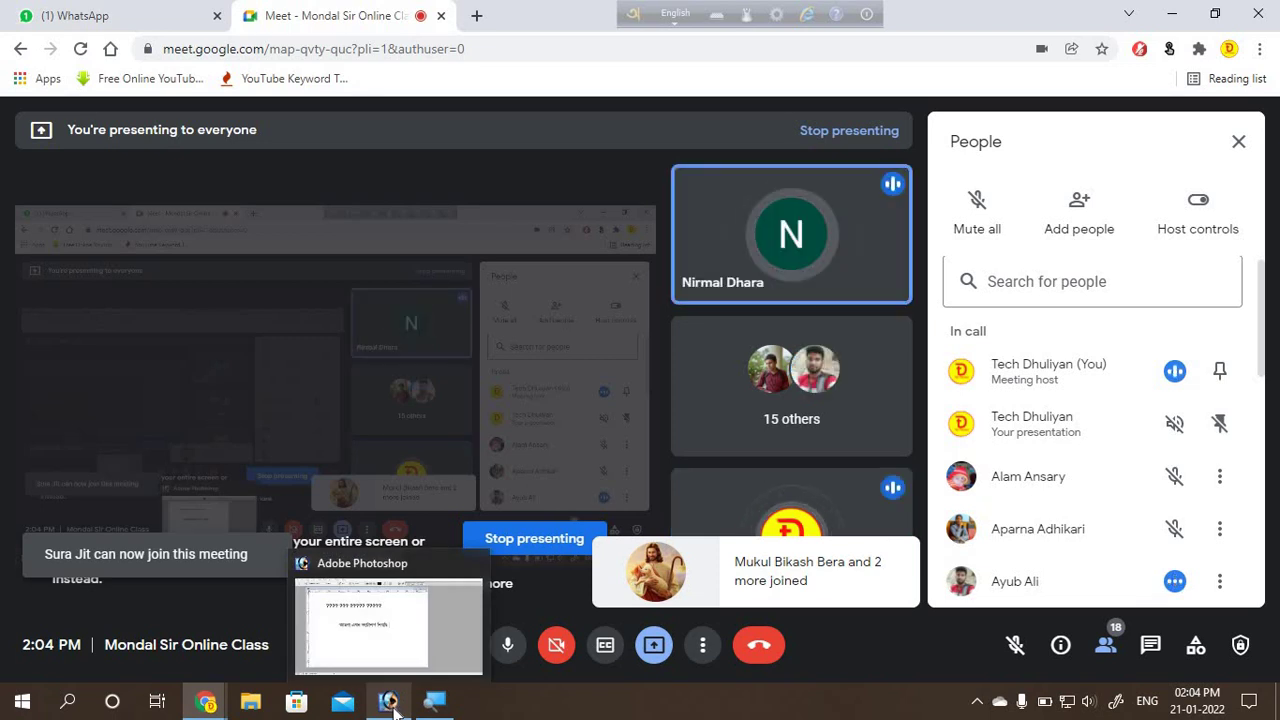
left_click(390, 703)
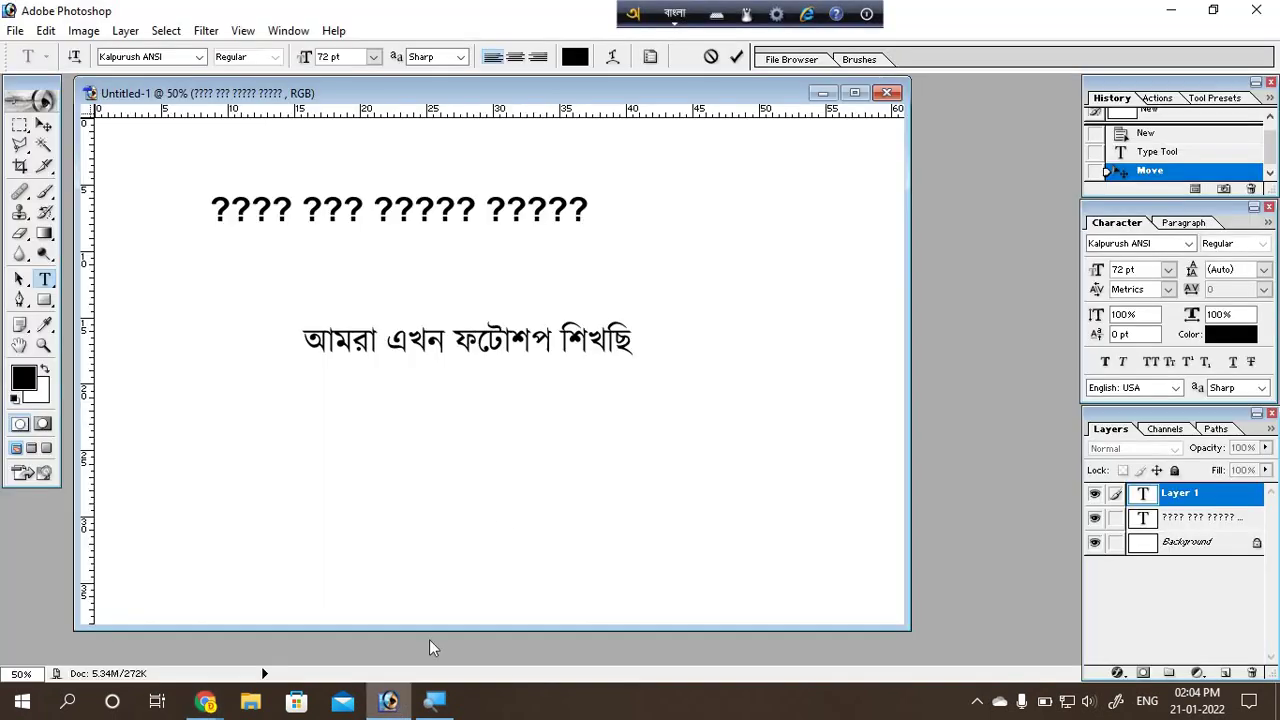
left_click(775, 16)
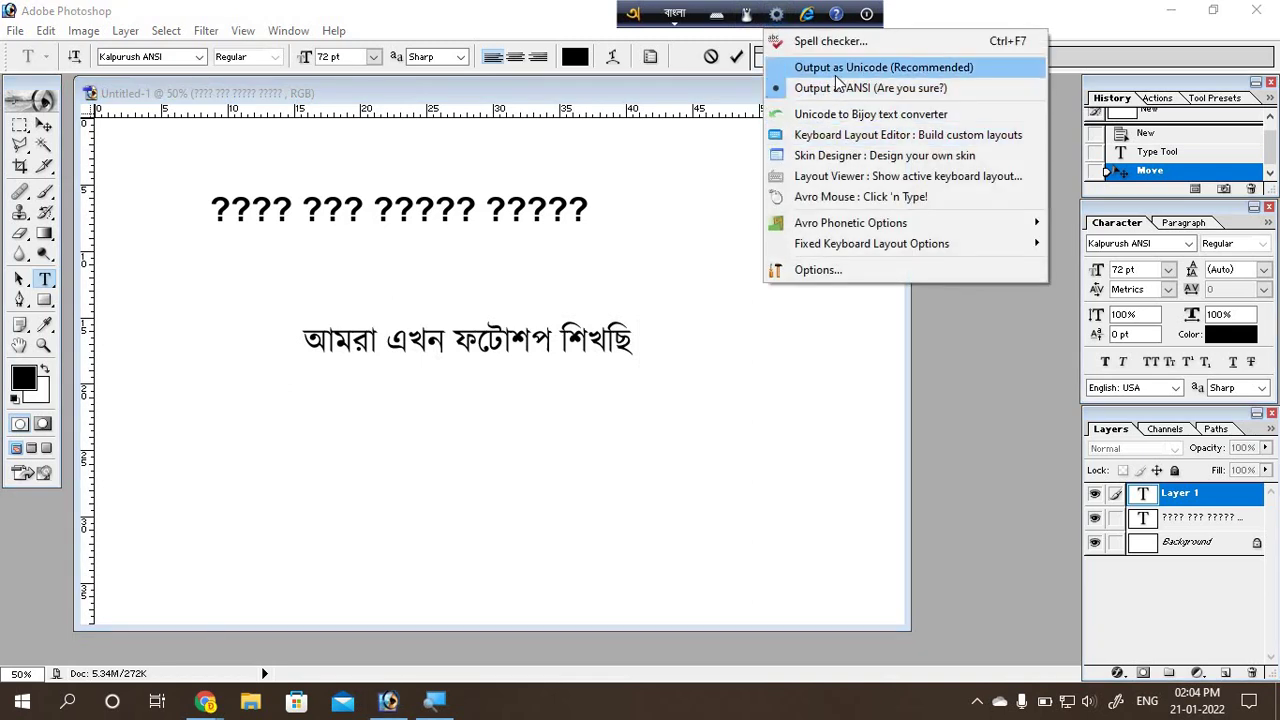
left_click(825, 69)
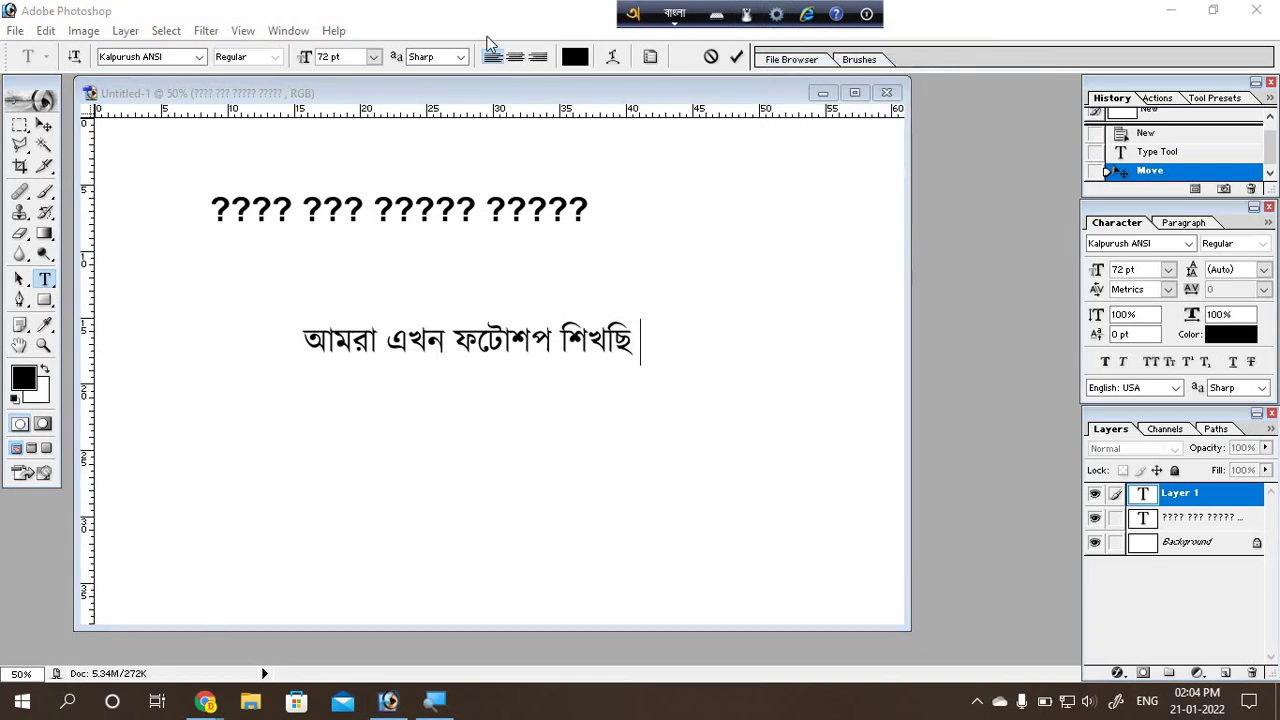
Step: Commit the Bangla text layer and minimise Photoshop back to the Meet call
left_click(484, 30)
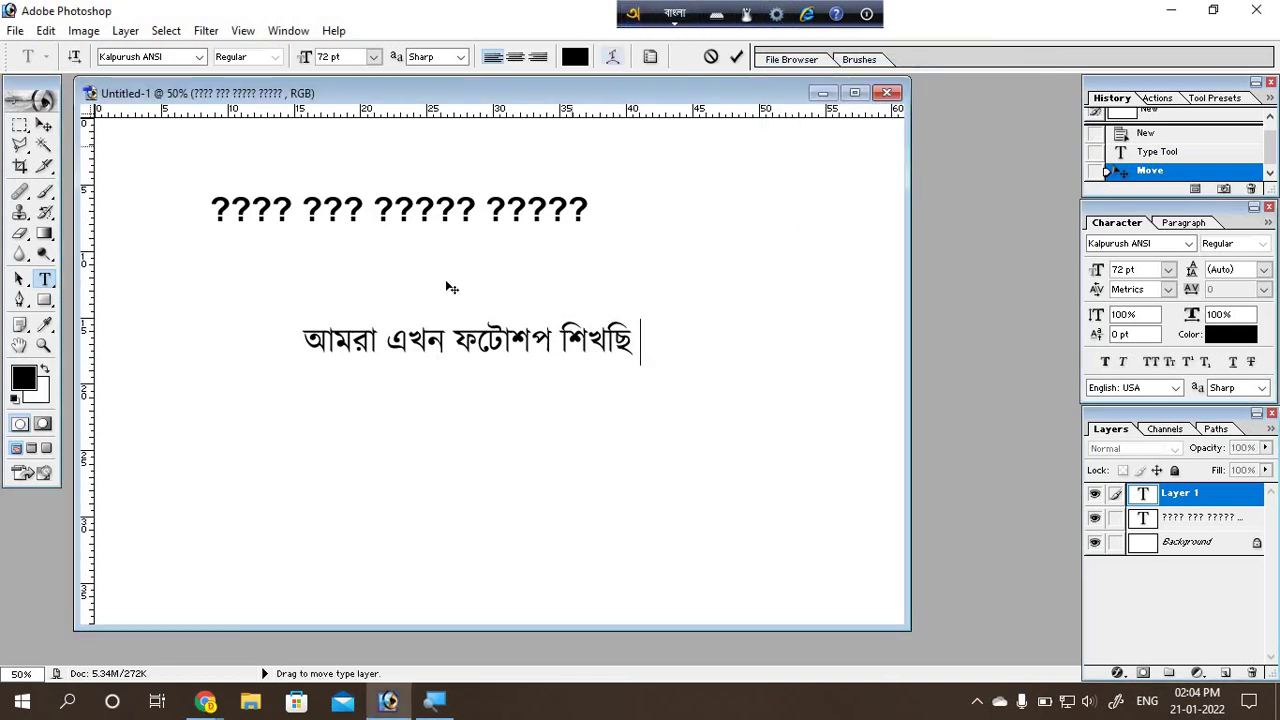
key("F12")
left_click(44, 124)
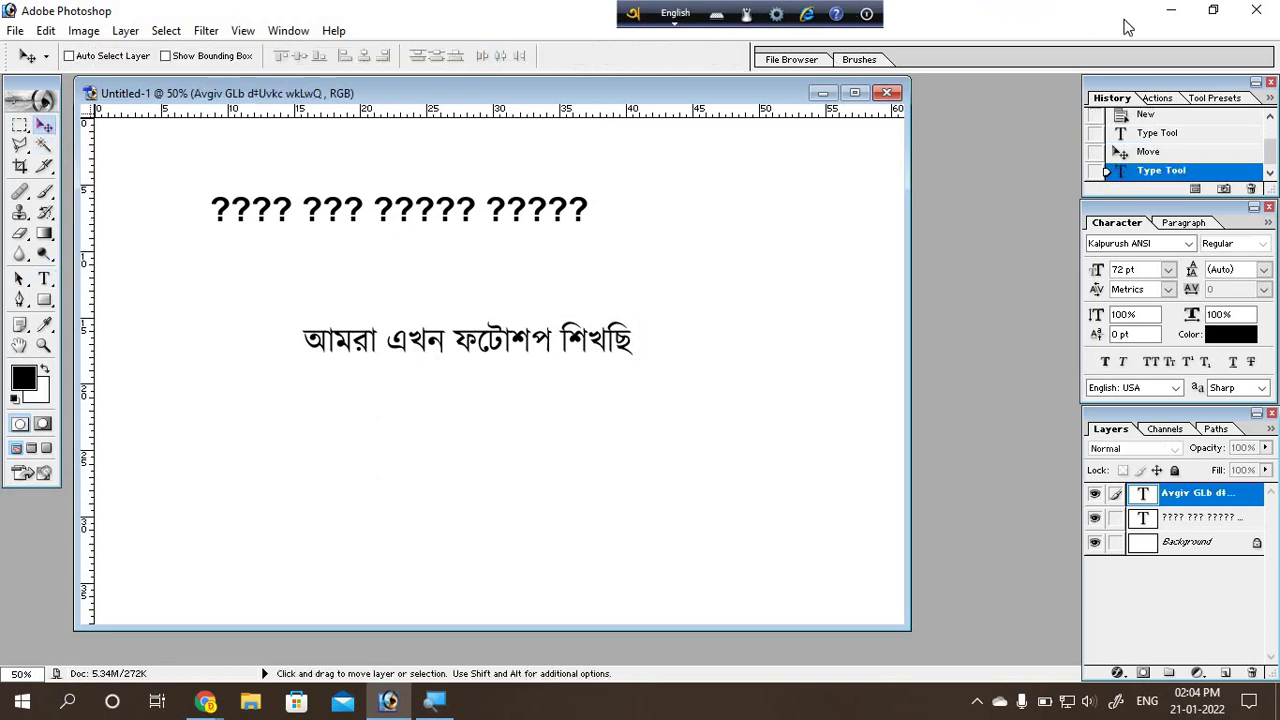
left_click(1174, 14)
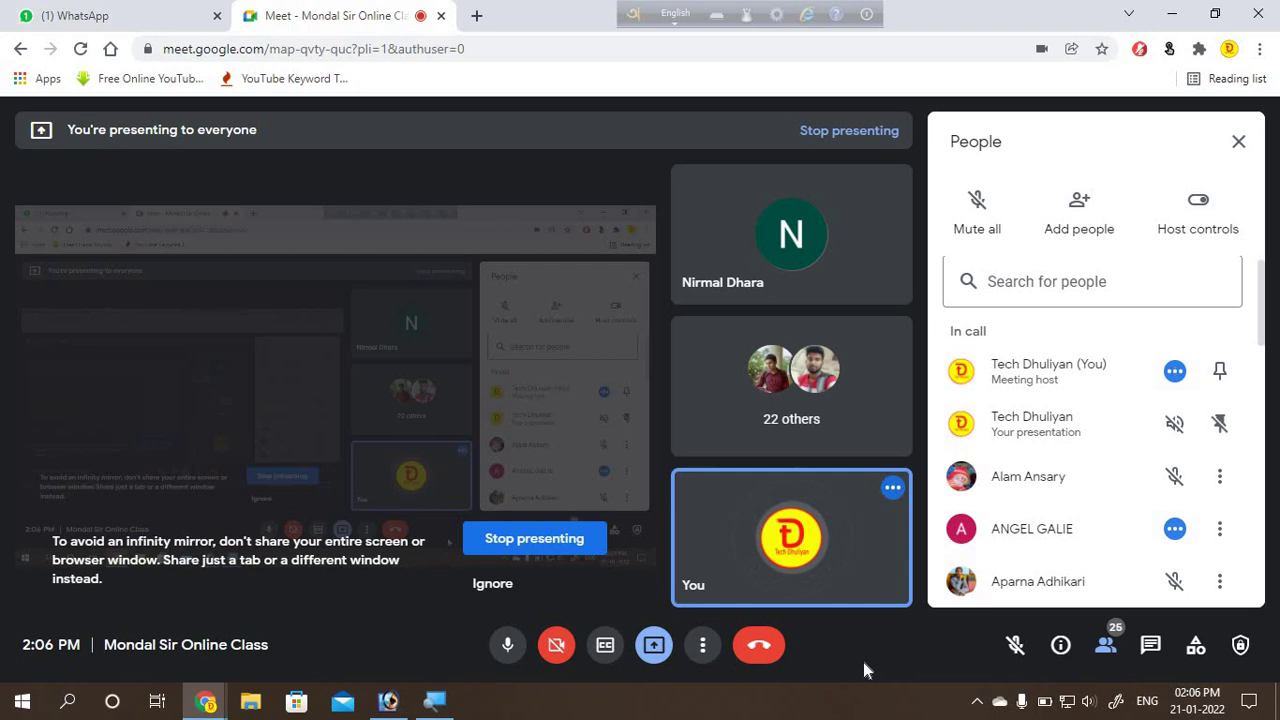
mouse_move(791, 538)
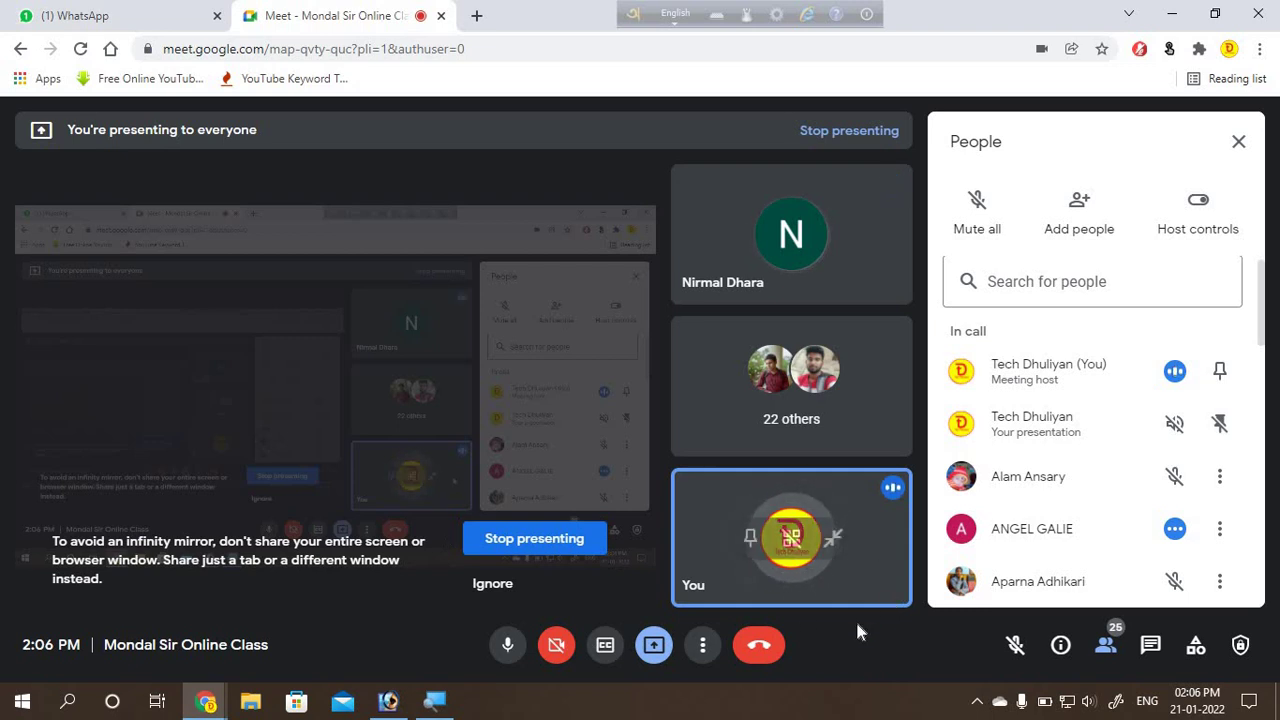
Step: Check WhatsApp, ignore Meet's infinity-mirror warning, and drag the Avro language bar right
left_click(88, 16)
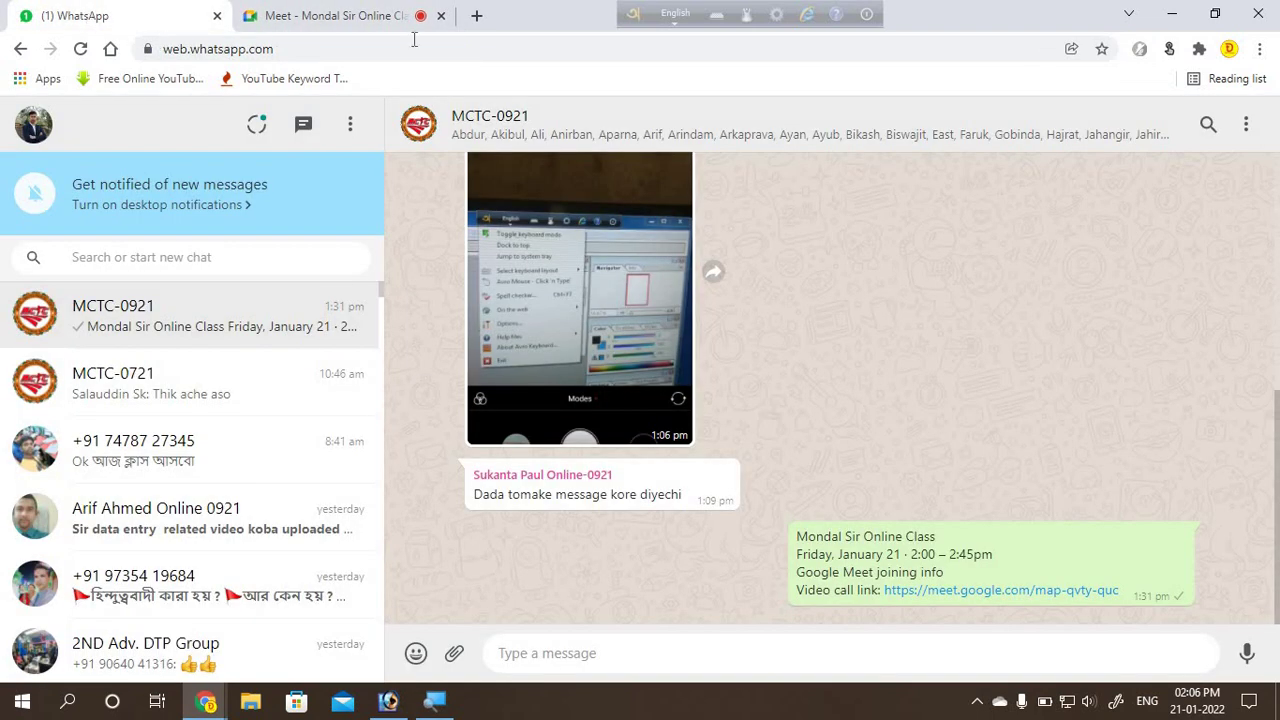
left_click(350, 16)
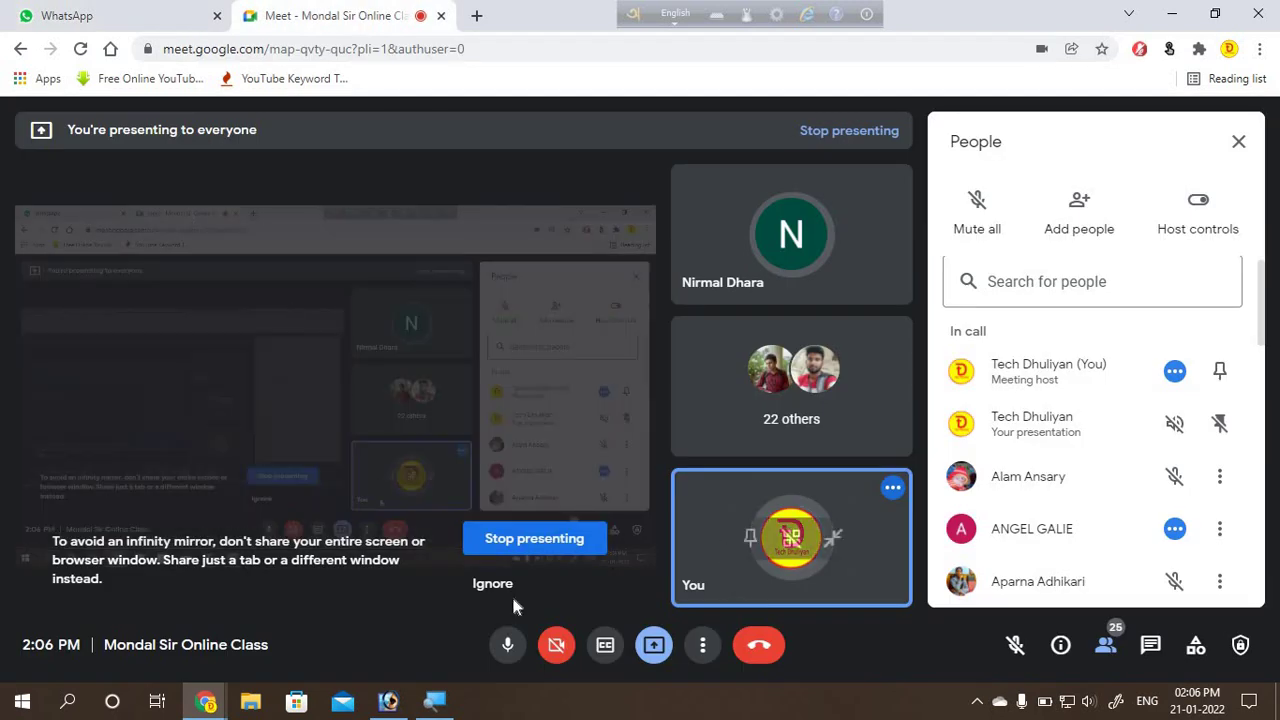
left_click(488, 586)
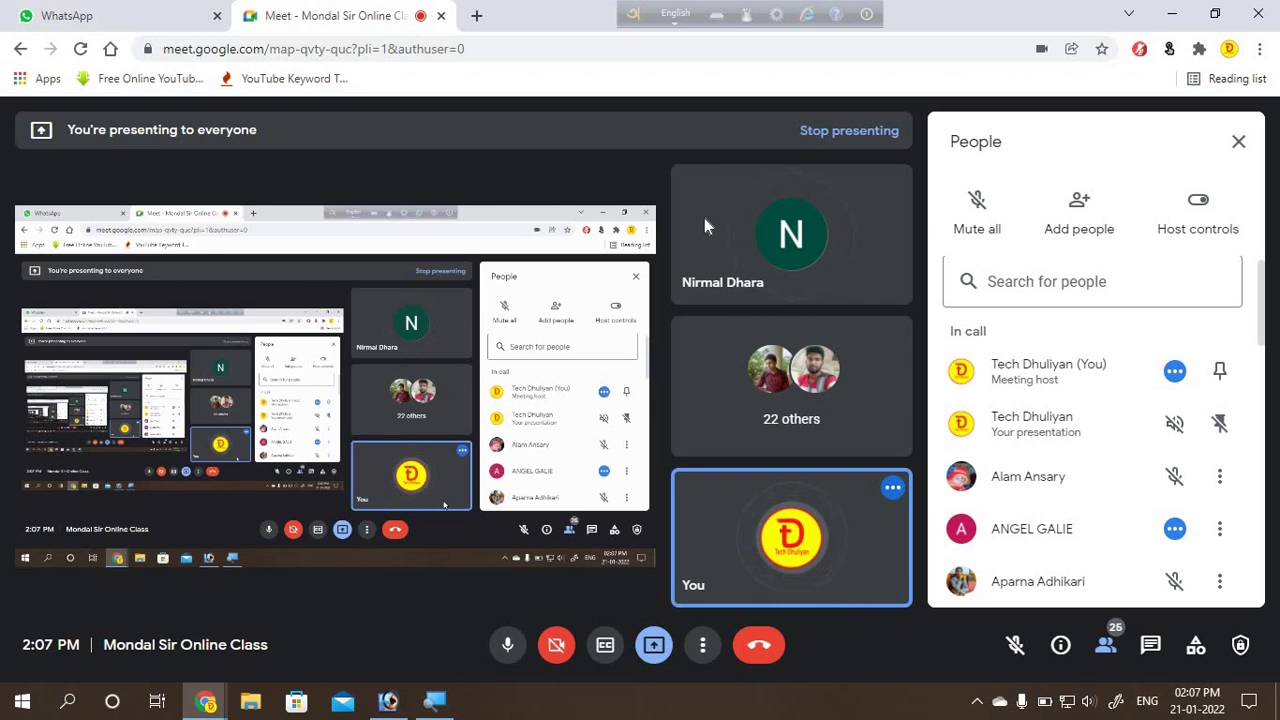
left_click(700, 28)
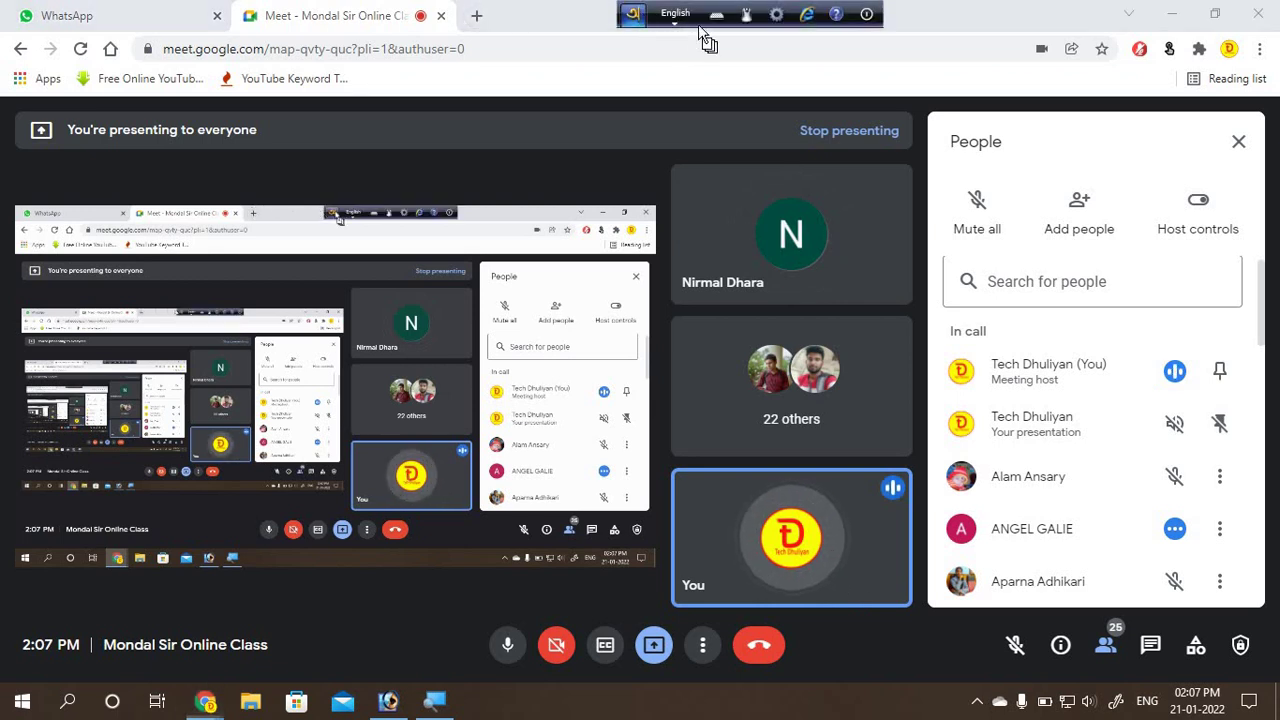
left_click_drag(705, 38, 821, 38)
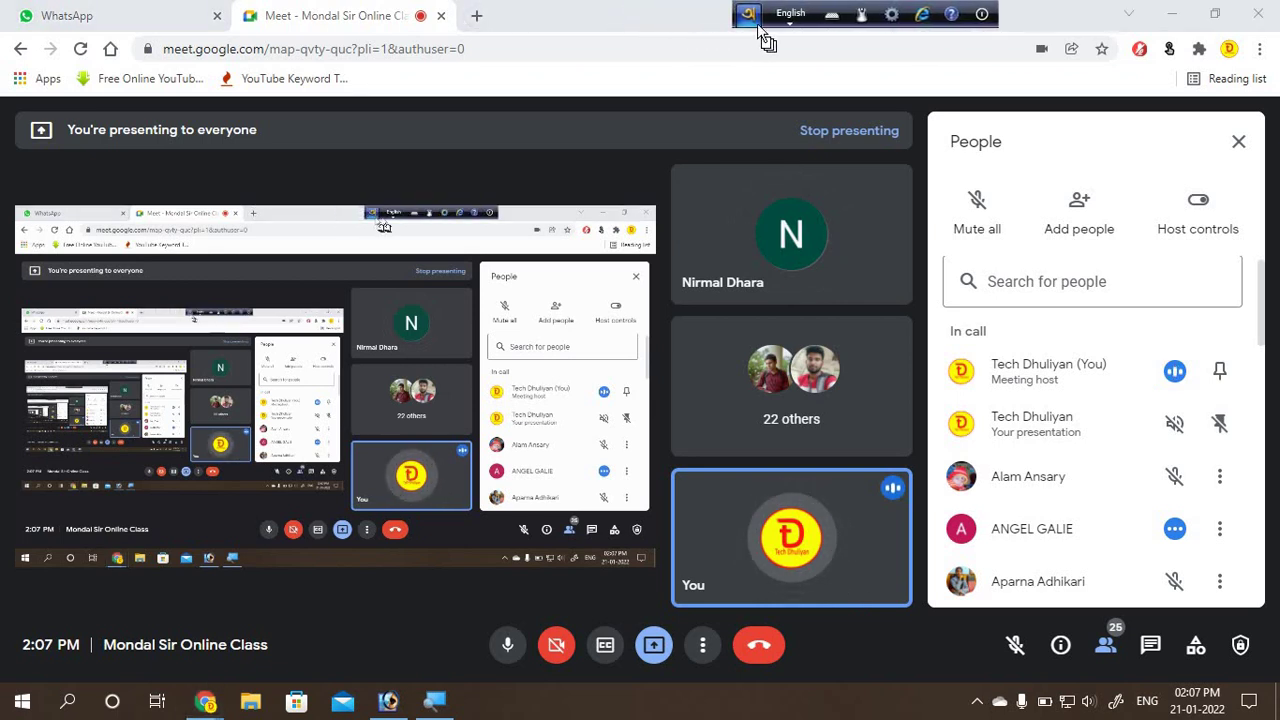
Step: Search Google in a new tab for 'lipighor font' and open lipighor.com
left_click(477, 16)
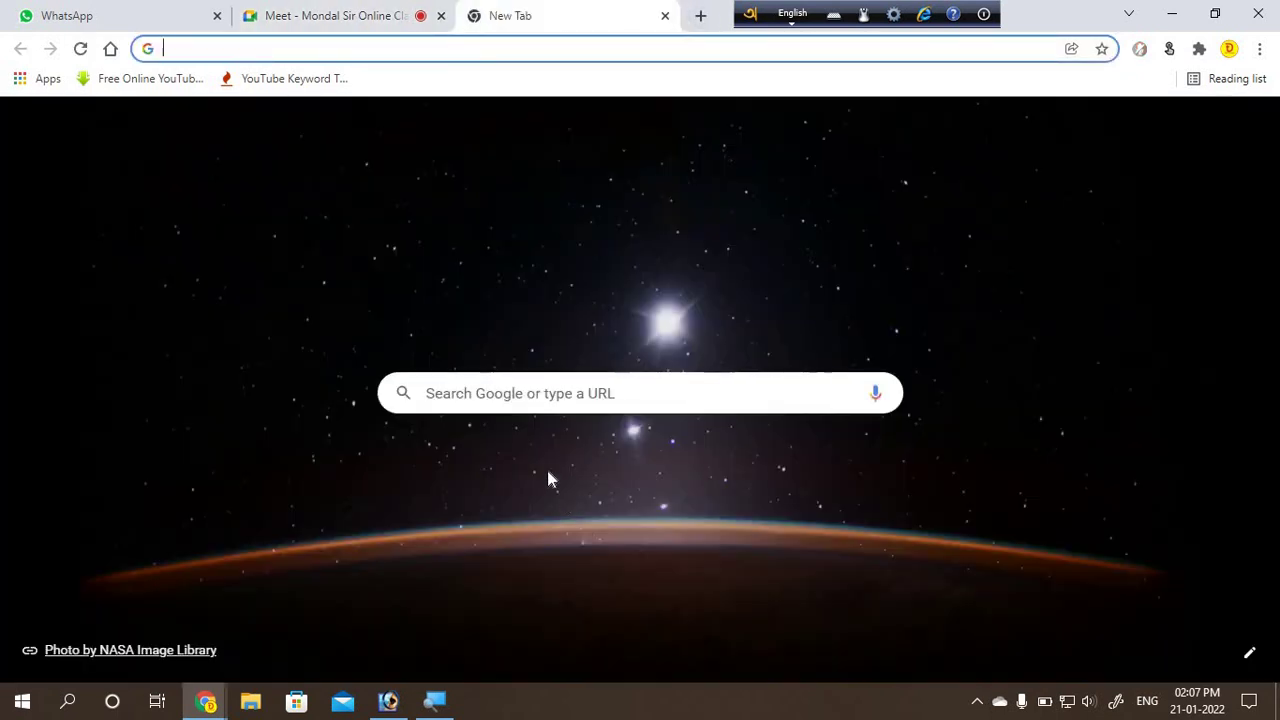
left_click(545, 470)
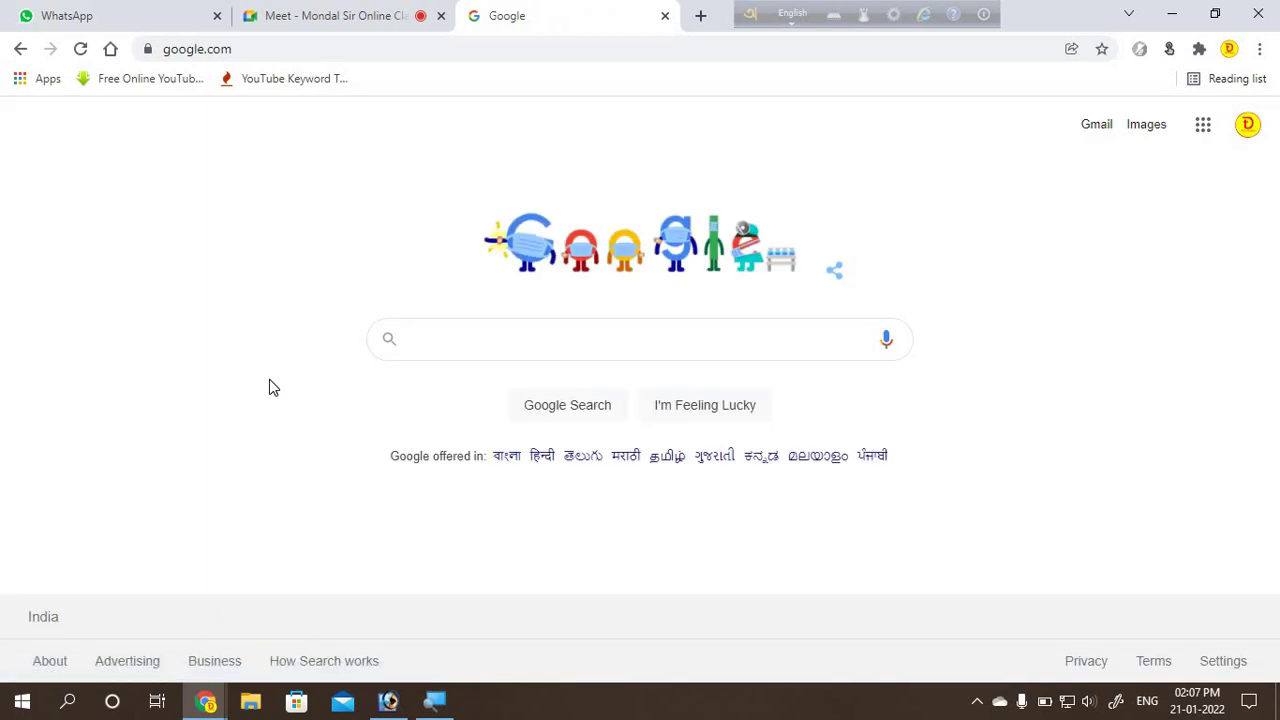
type("lipi")
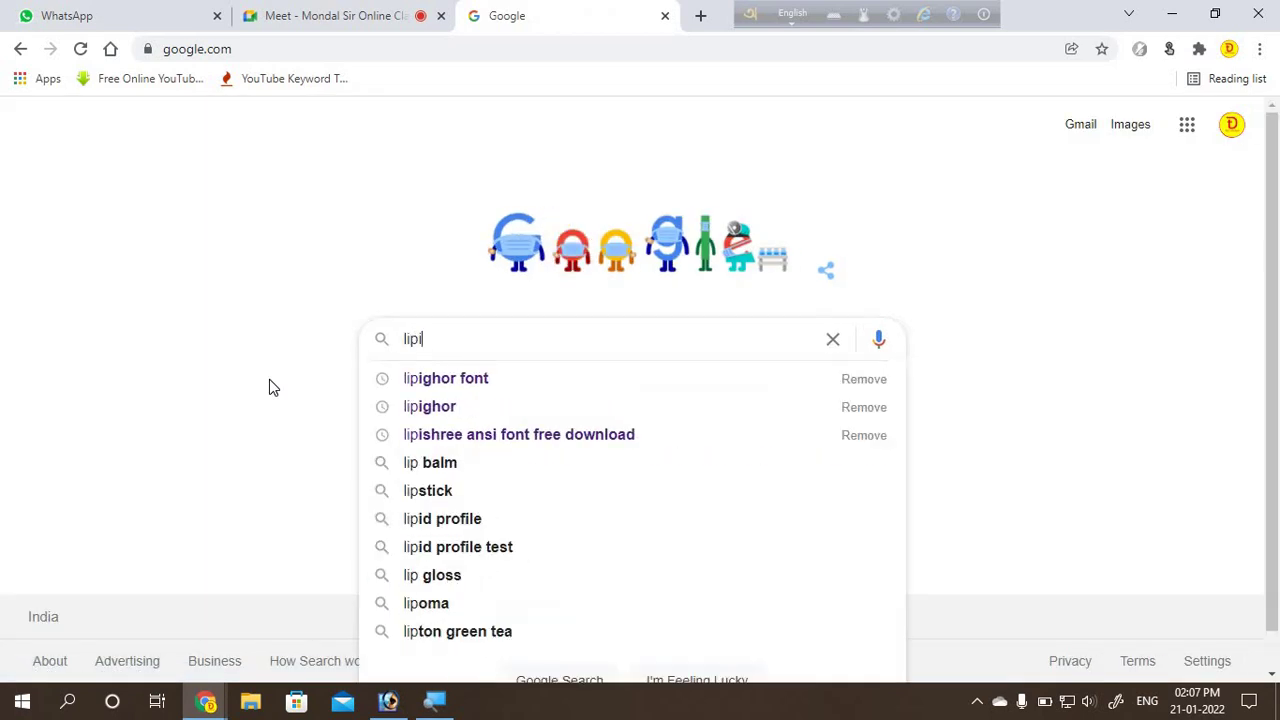
left_click(481, 386)
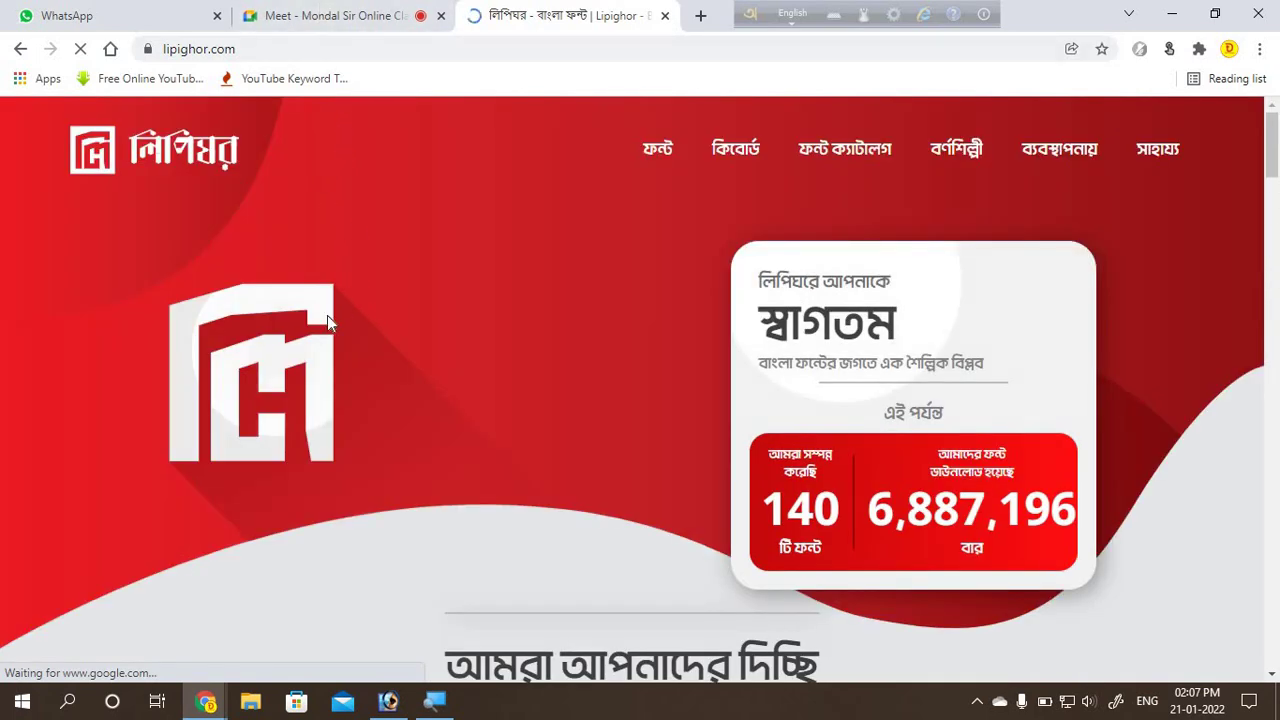
Step: Scroll down through Lipighor's free Bangla font list with samples and download buttons
scroll(327, 315, "down", 2)
scroll(324, 316, "down", 2)
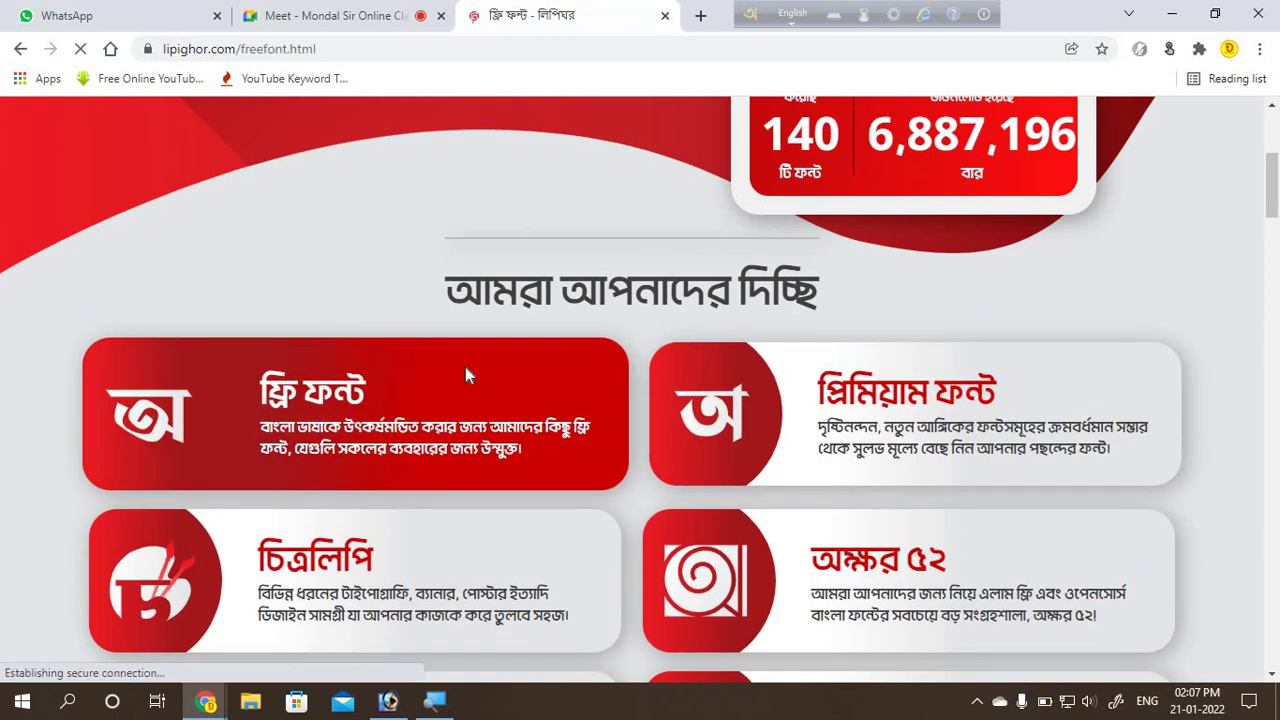
scroll(475, 375, "down", 2)
scroll(475, 375, "down", 2)
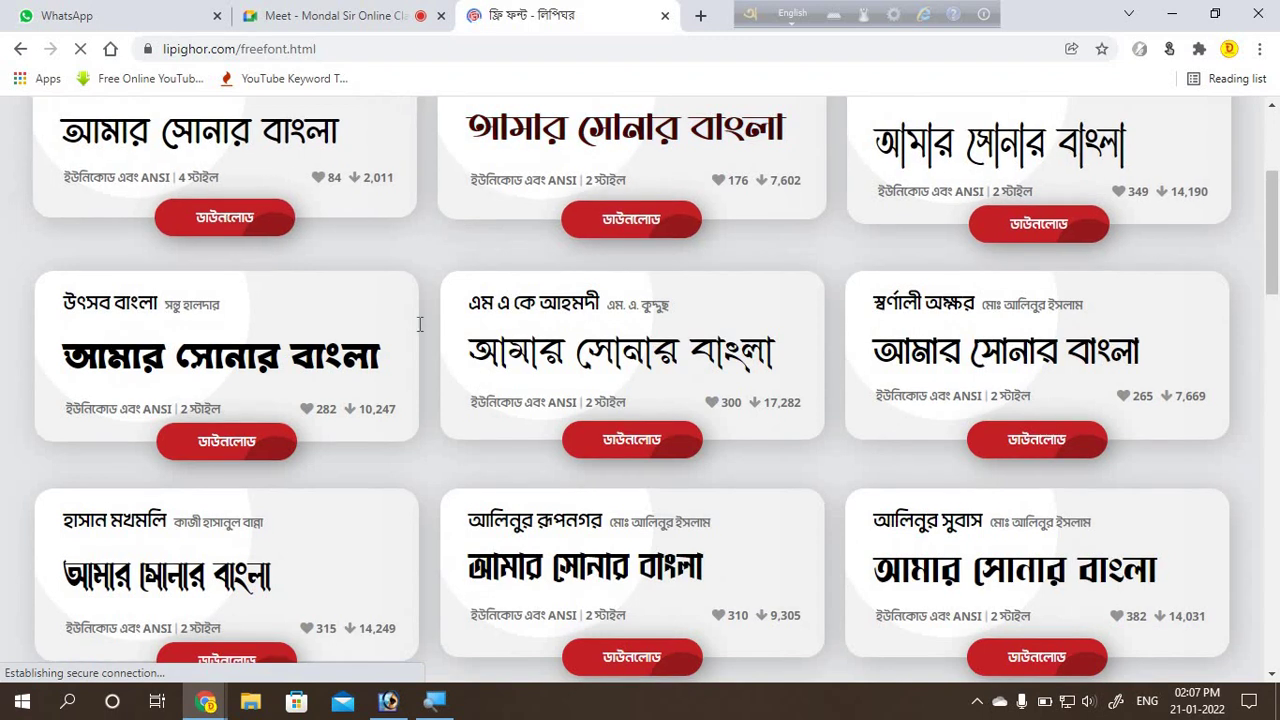
scroll(757, 368, "down", 2)
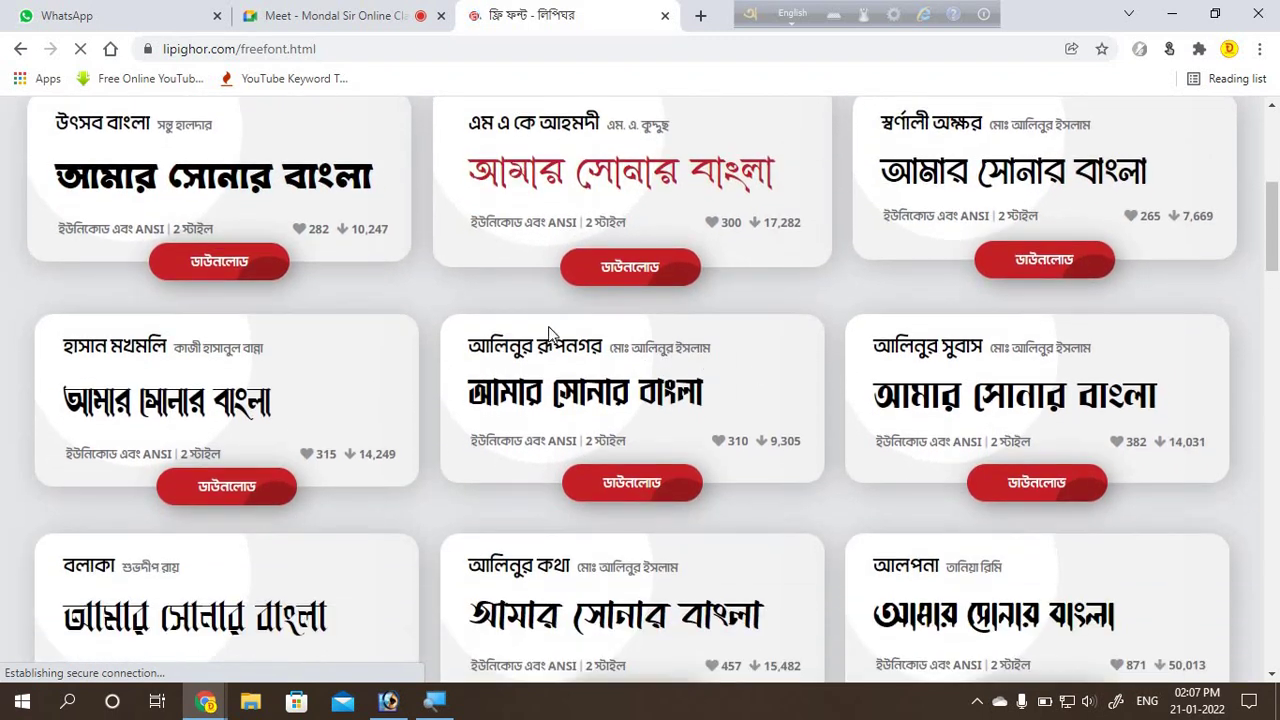
scroll(470, 325, "up", 1)
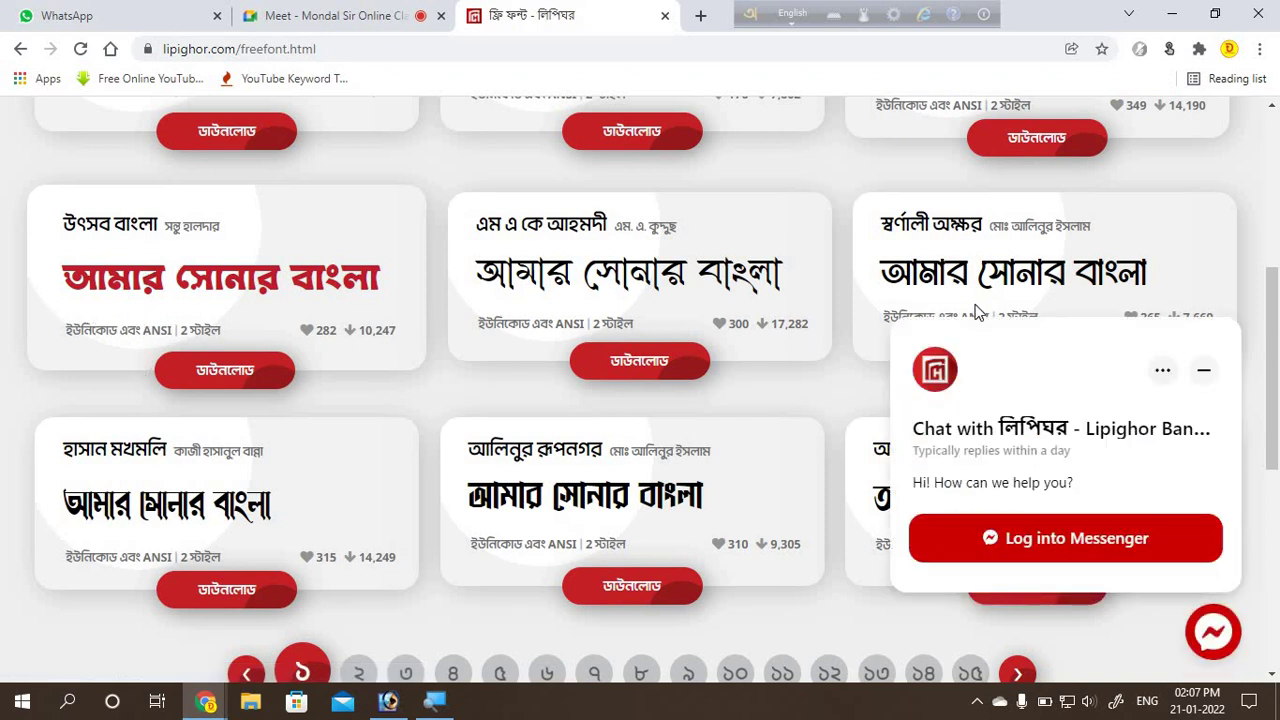
Step: Close the Messenger chat popup and return to the top of the free-font page
left_click(1205, 370)
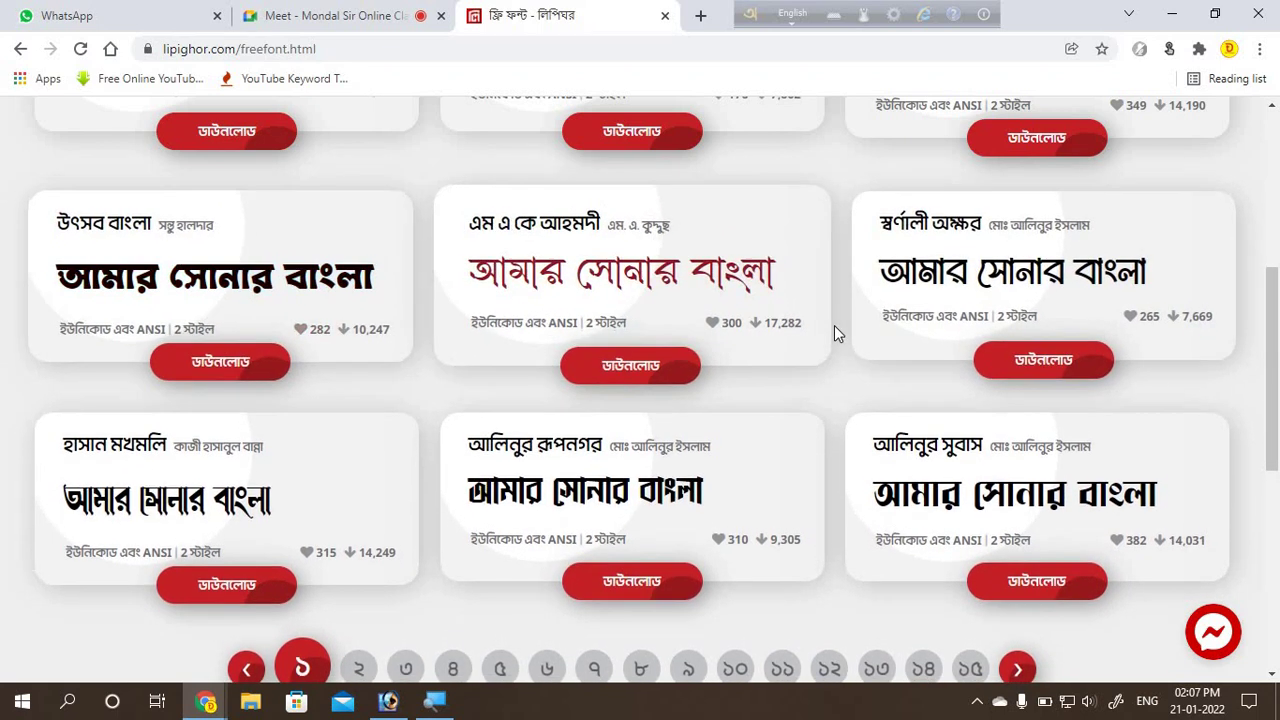
scroll(624, 410, "up", 1)
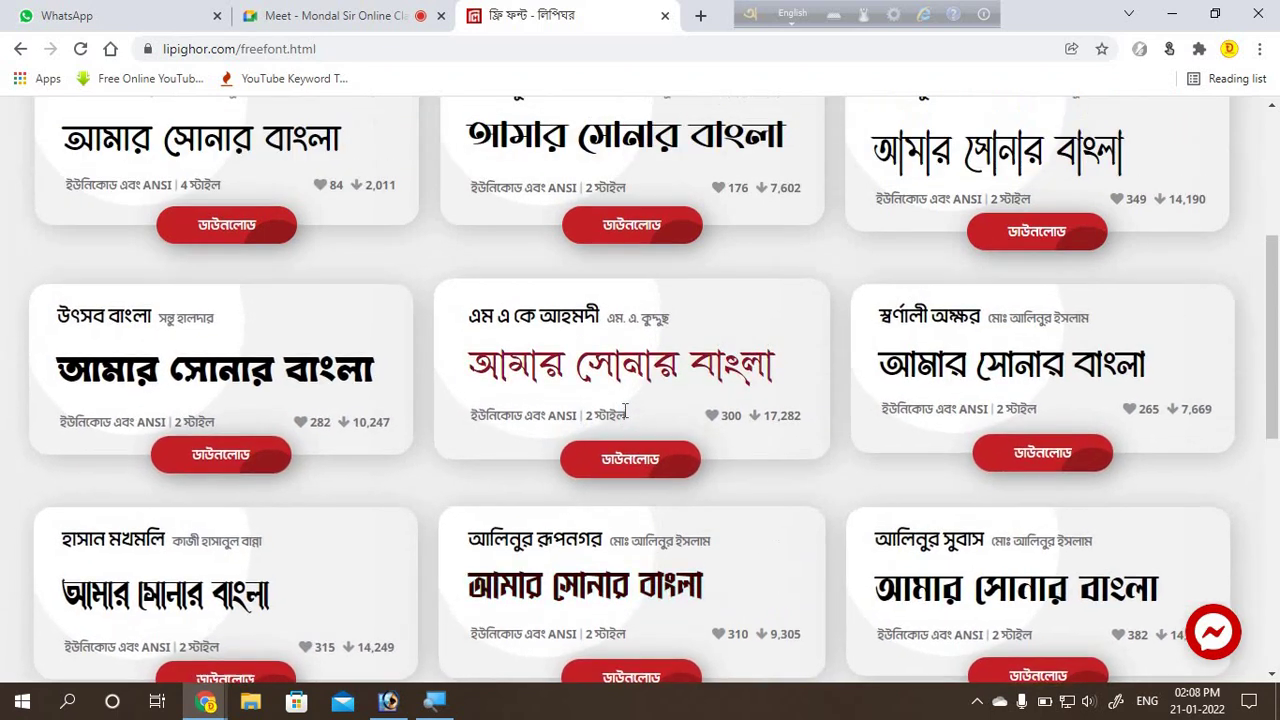
scroll(625, 408, "up", 1)
scroll(627, 405, "up", 2)
scroll(627, 405, "up", 1)
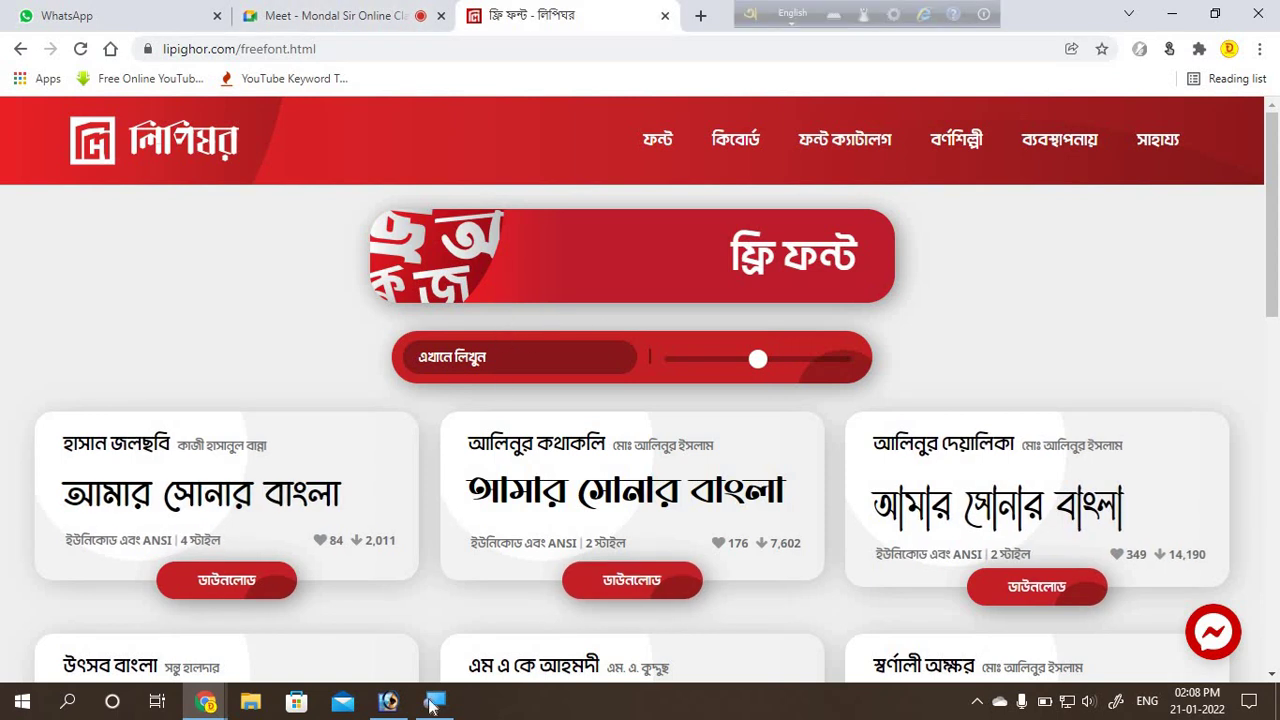
Step: Move the Kalpurush ANSI Bengali line up beneath the question-mark heading, then show Avro's settings
left_click(388, 701)
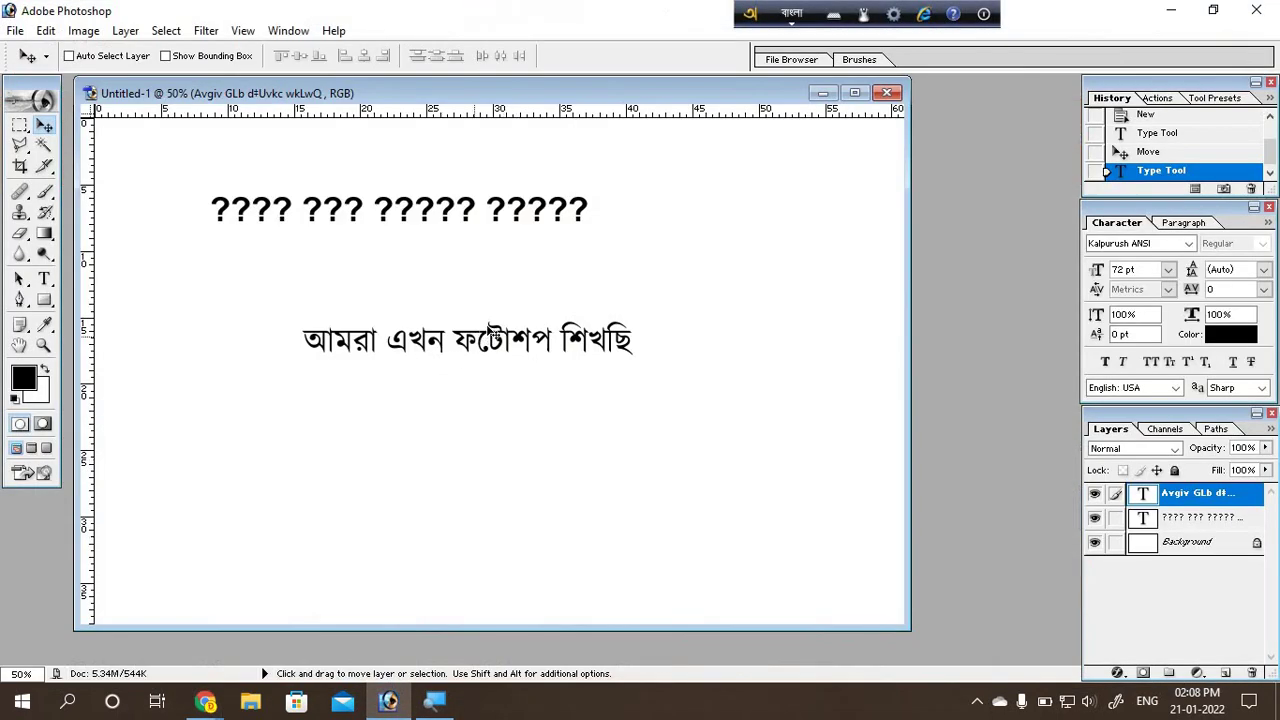
left_click_drag(465, 322, 455, 254)
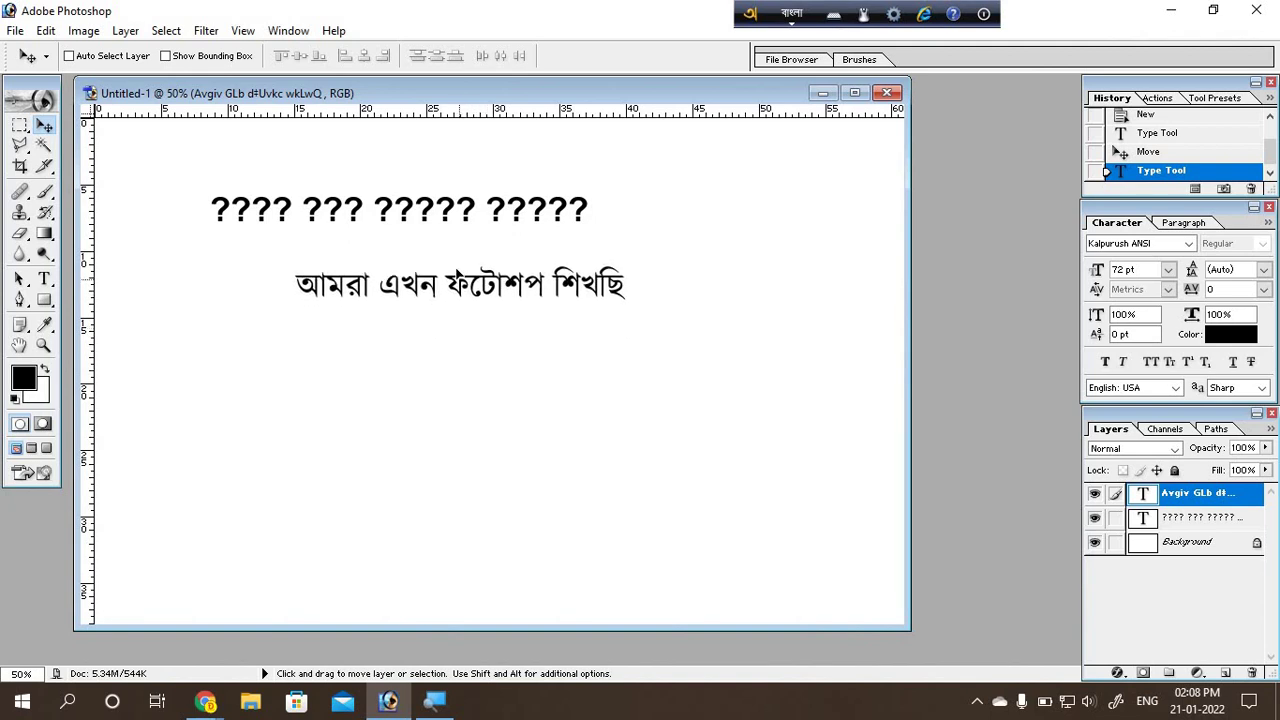
left_click(48, 281)
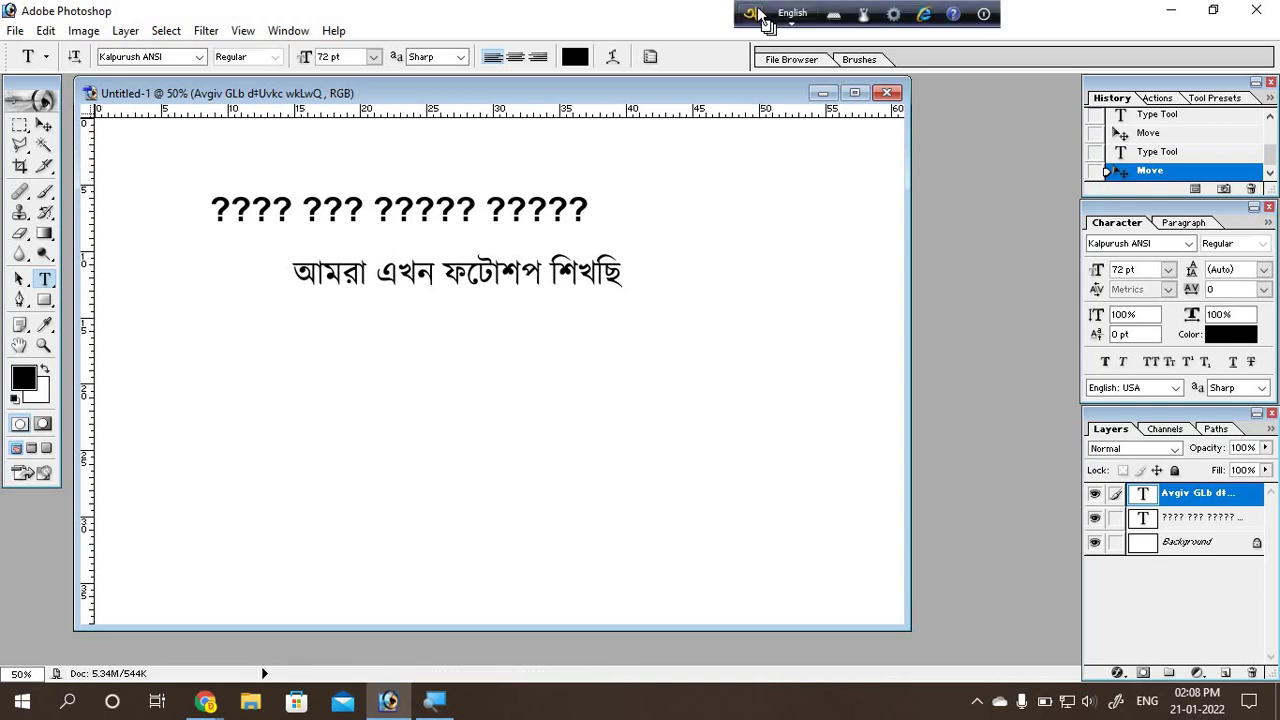
left_click(894, 14)
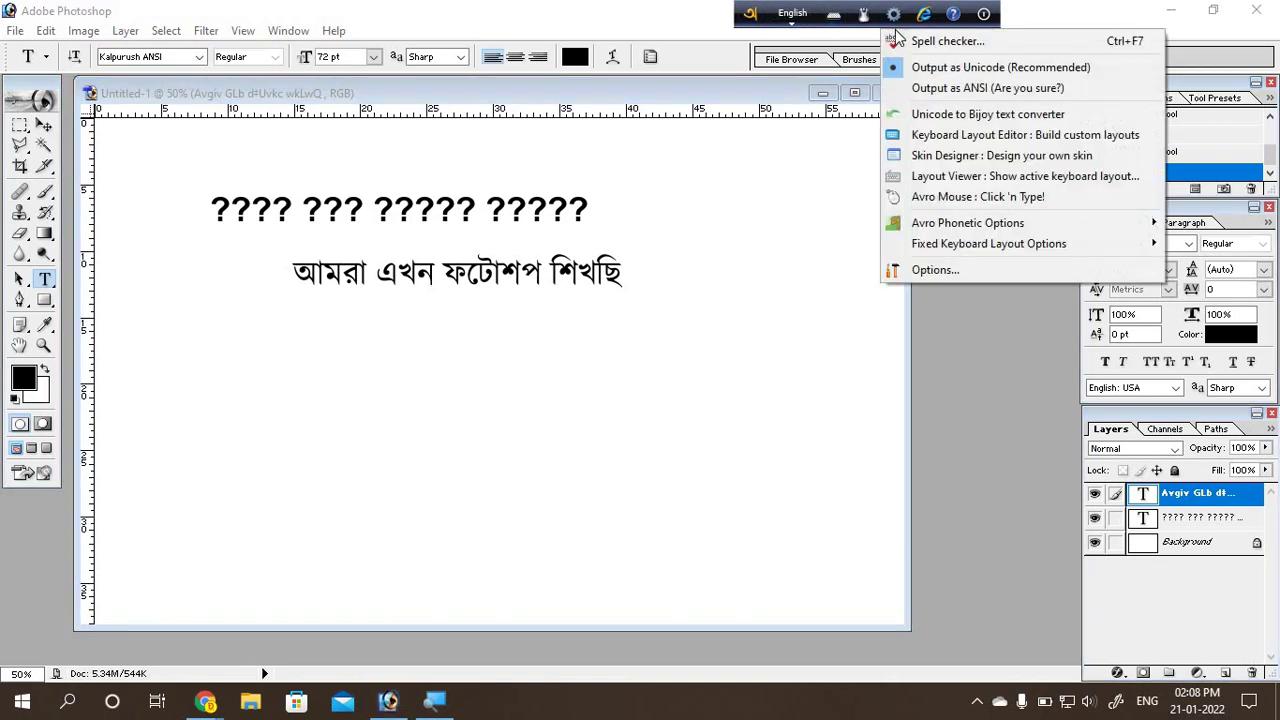
Step: Set Avro output to ANSI, accept the warning, and keep Kalpurush ANSI as the font
left_click(920, 92)
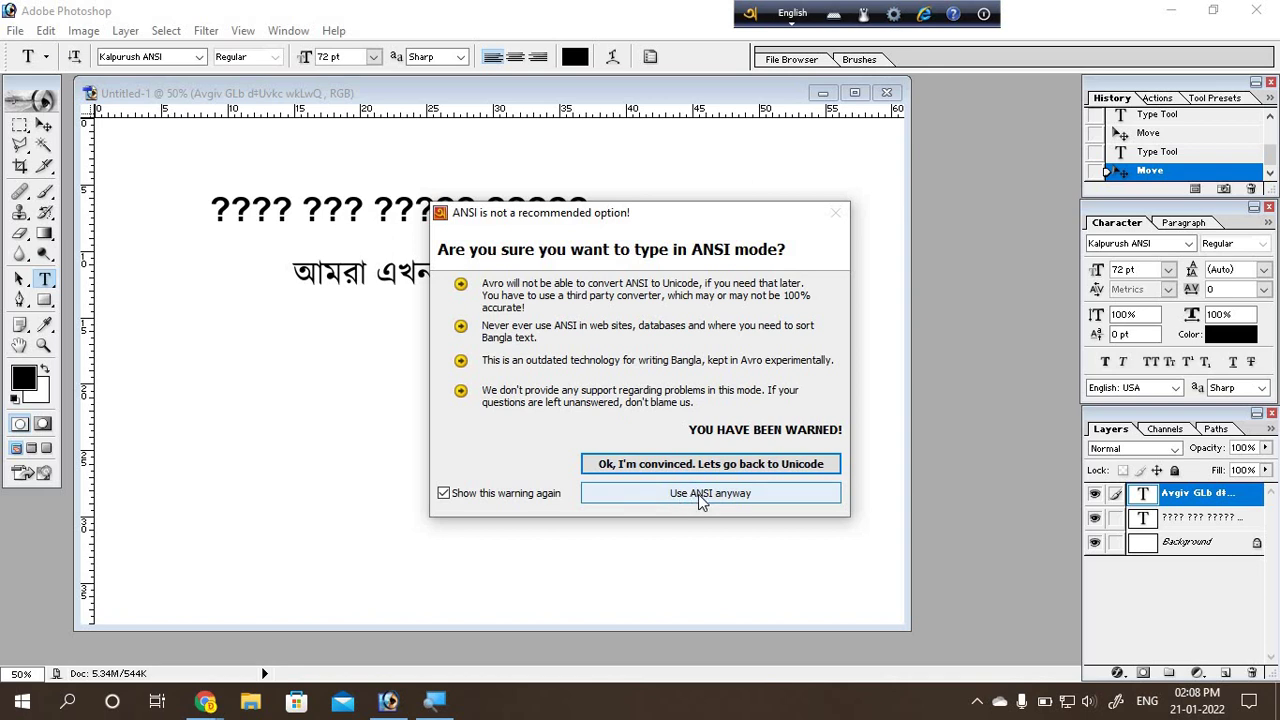
left_click(702, 497)
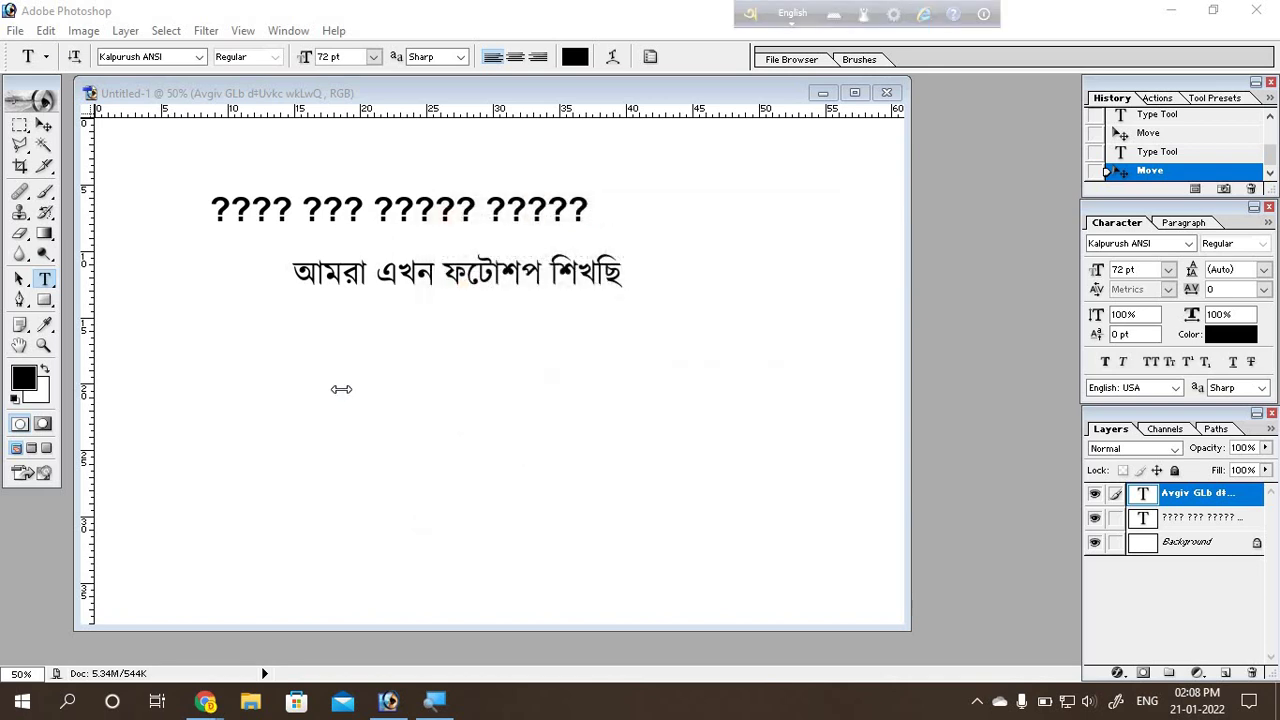
left_click(200, 57)
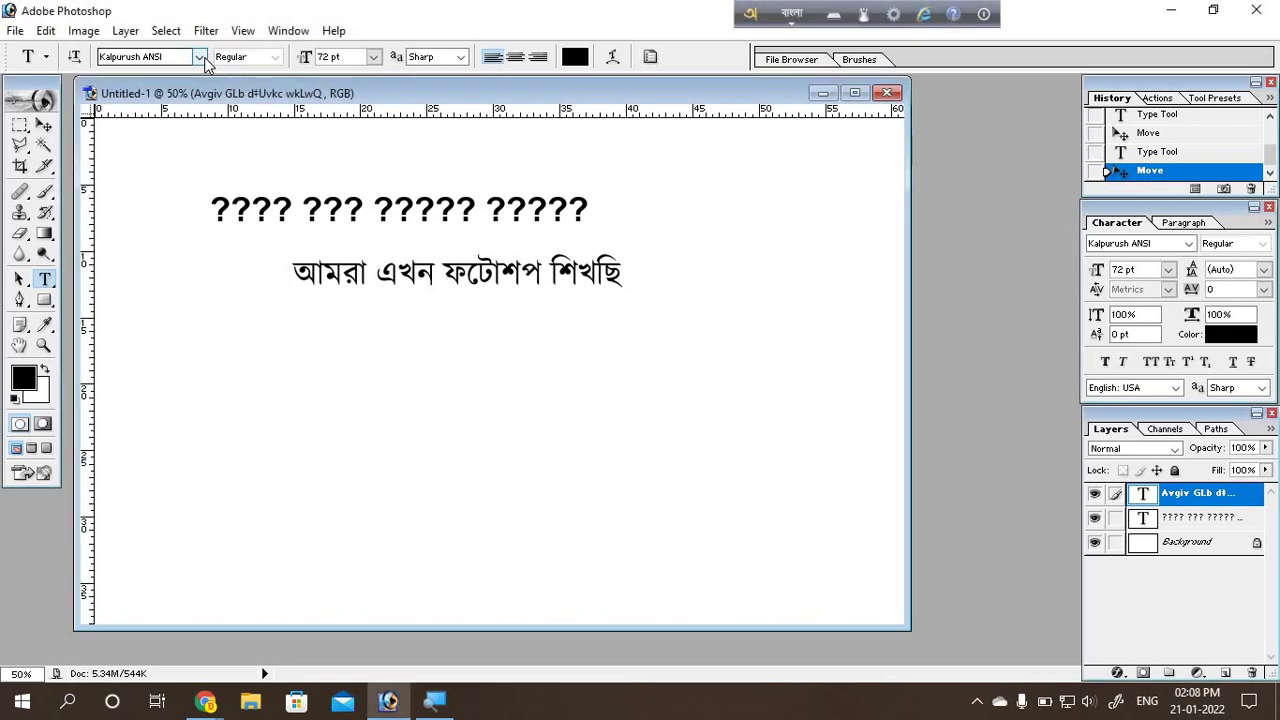
left_click(201, 58)
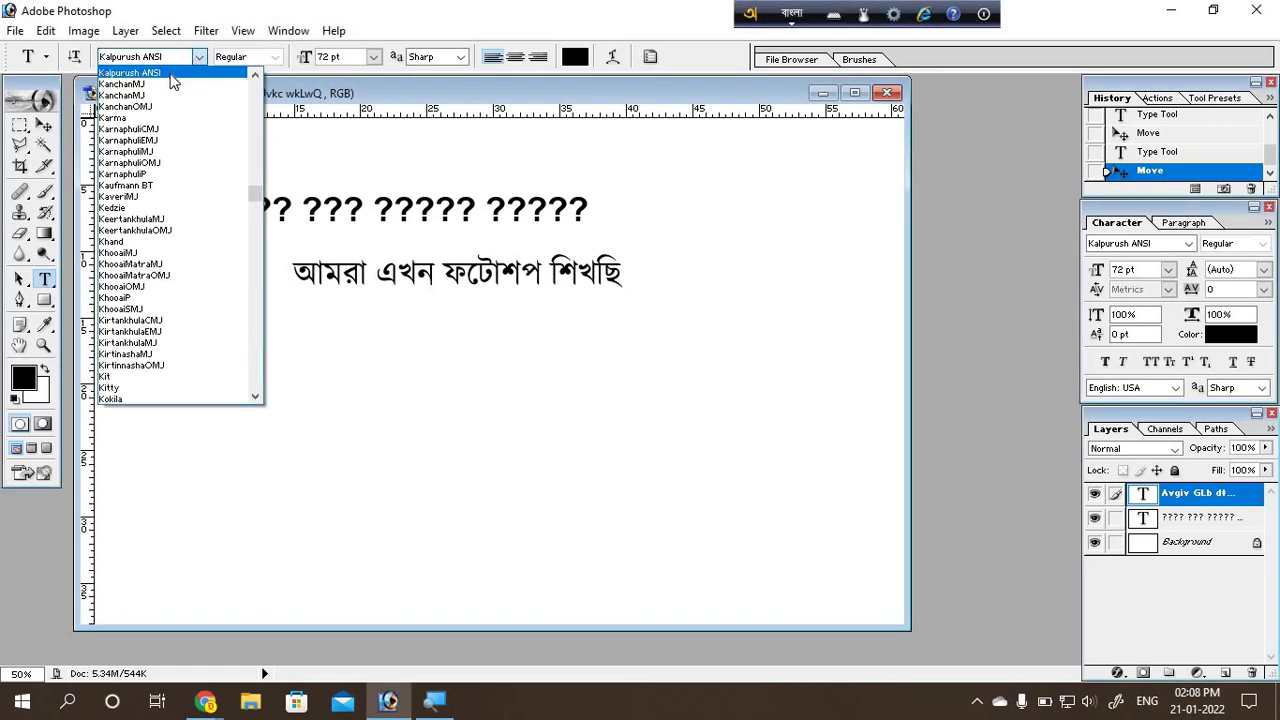
left_click(172, 80)
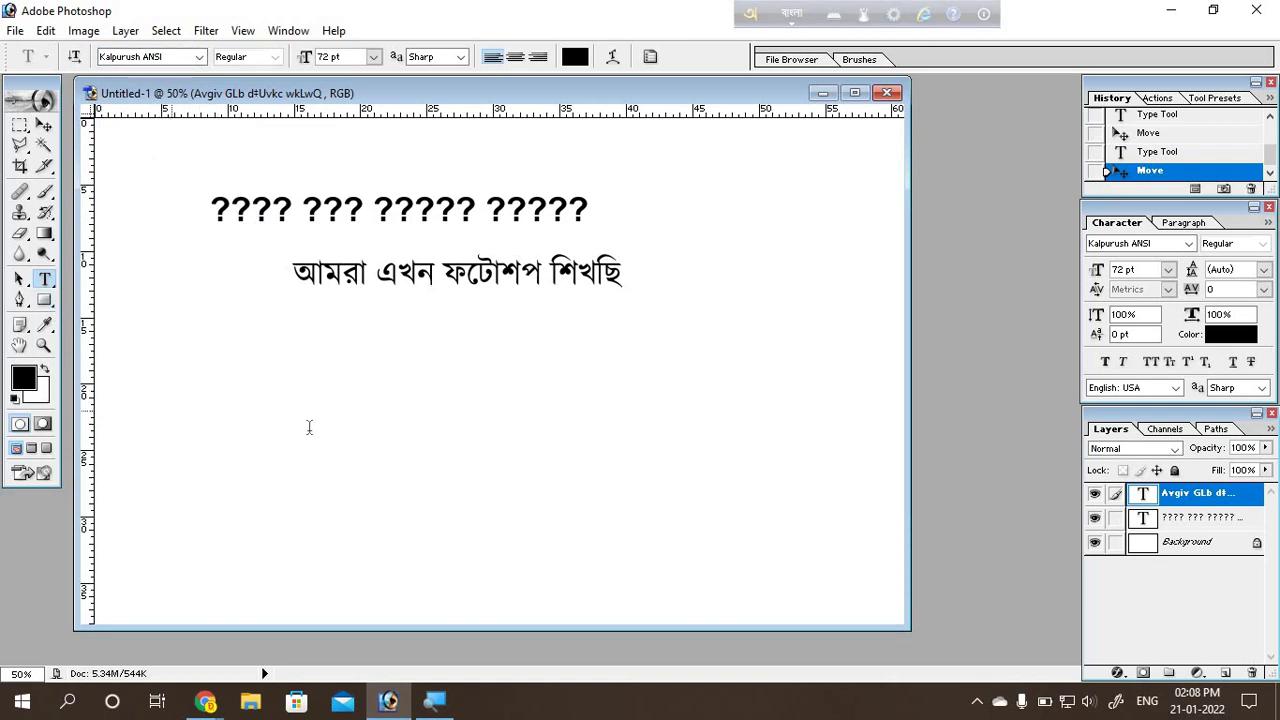
Step: Type a new line 'এখন আমি বাংলা টাইপ করছি' with Avro, correcting misspellings, and commit it
left_click(309, 428)
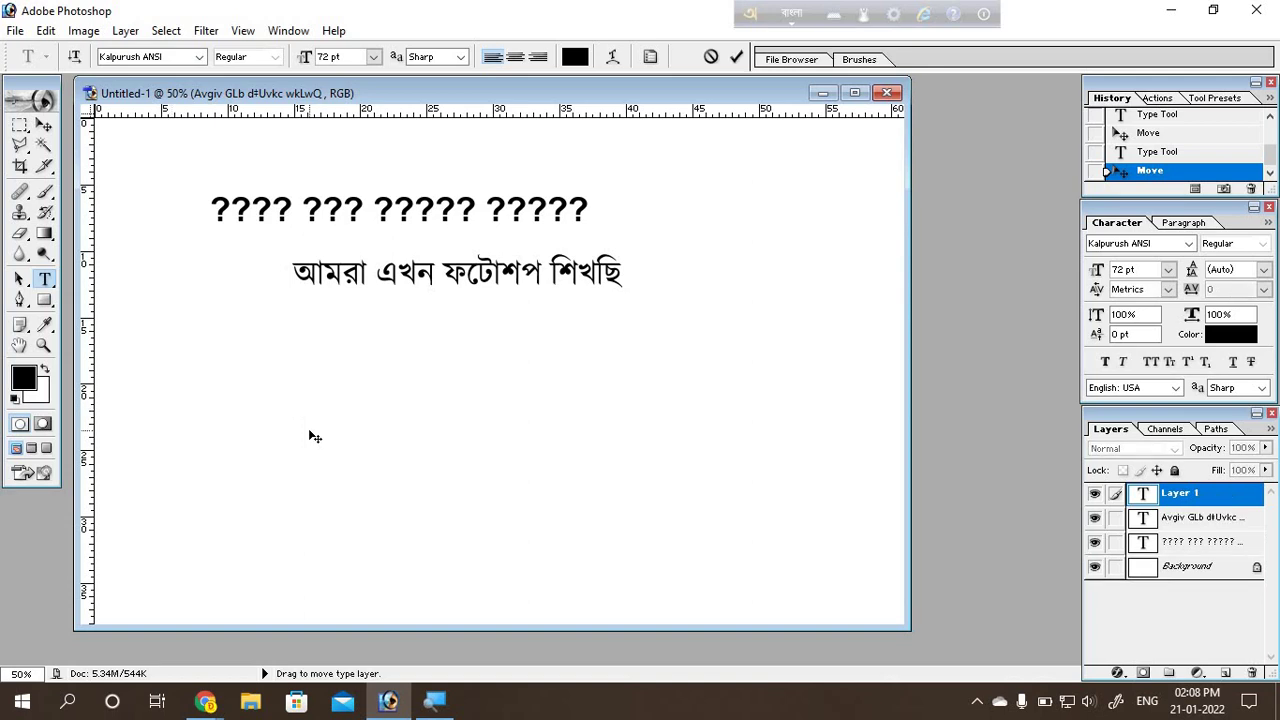
type("ekh")
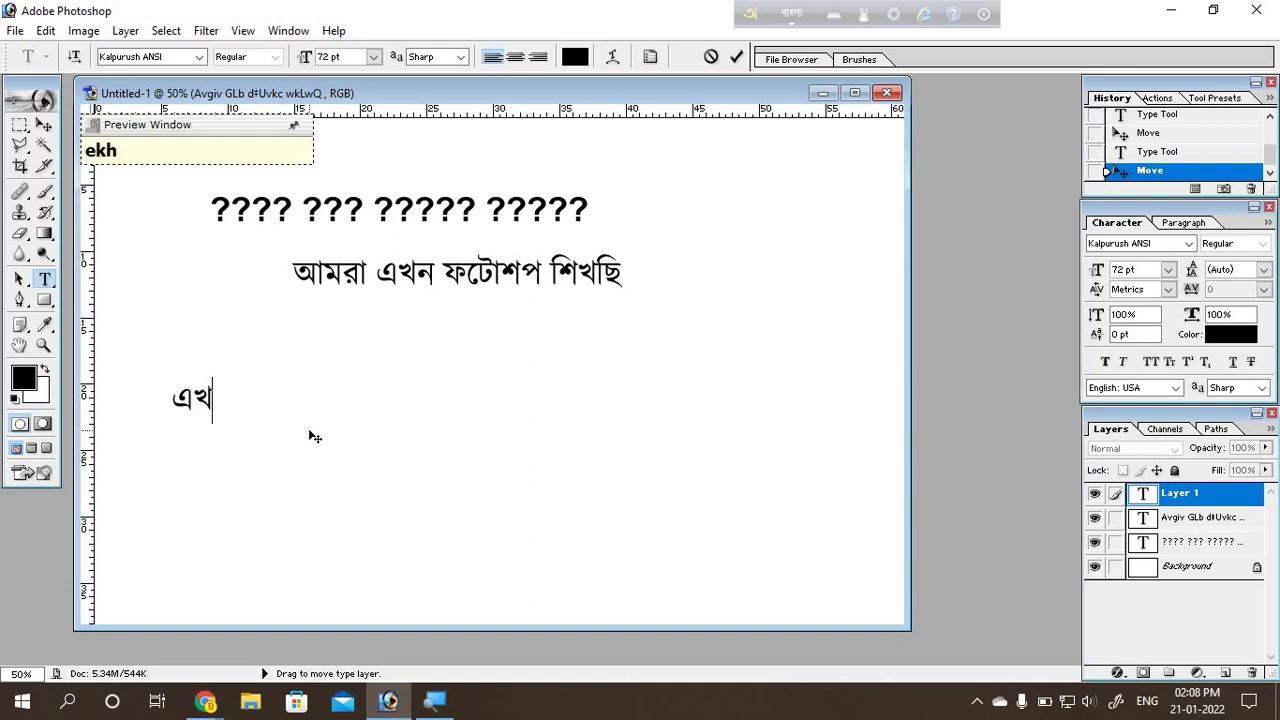
type("on")
key("BackSpace")
type("n am")
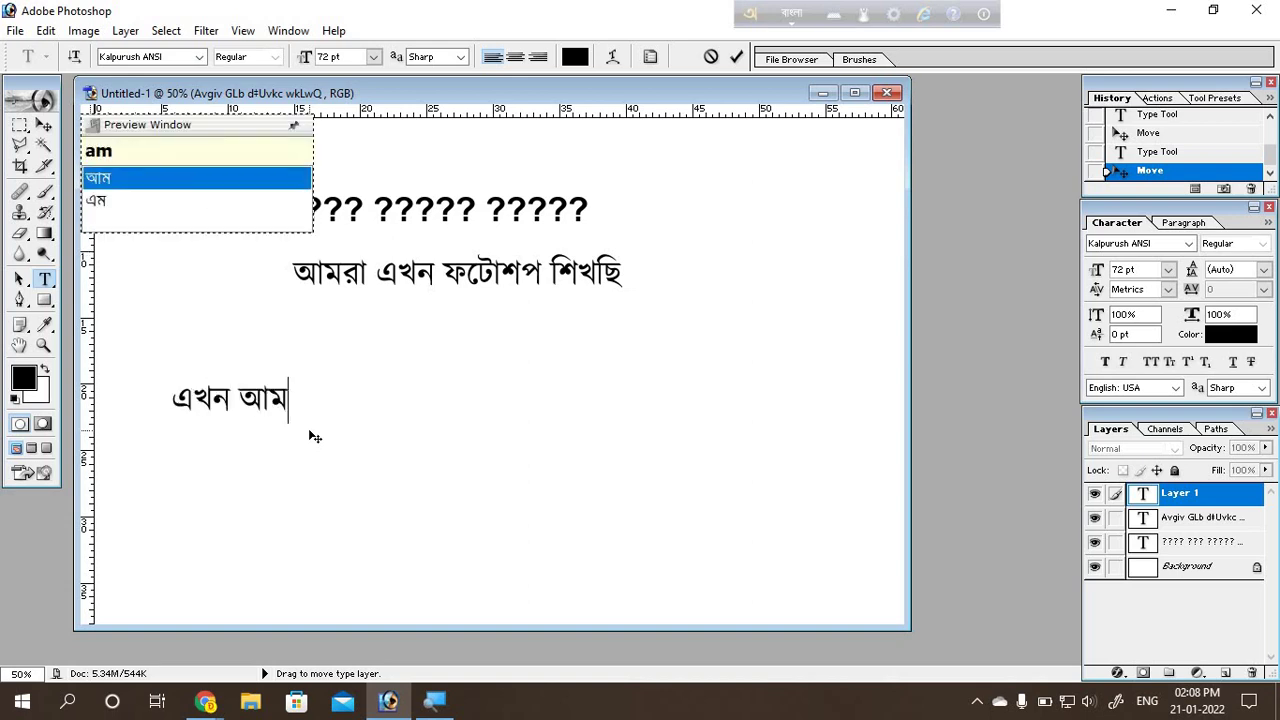
type("i bang")
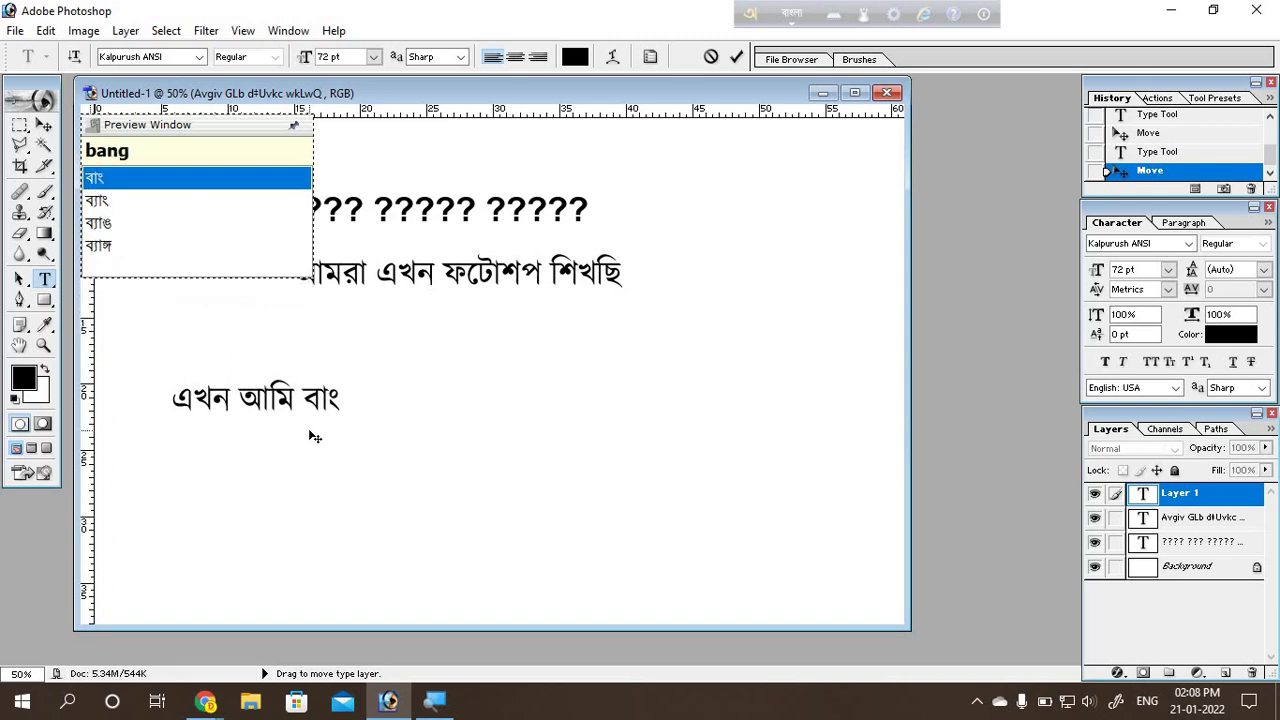
type("la ti")
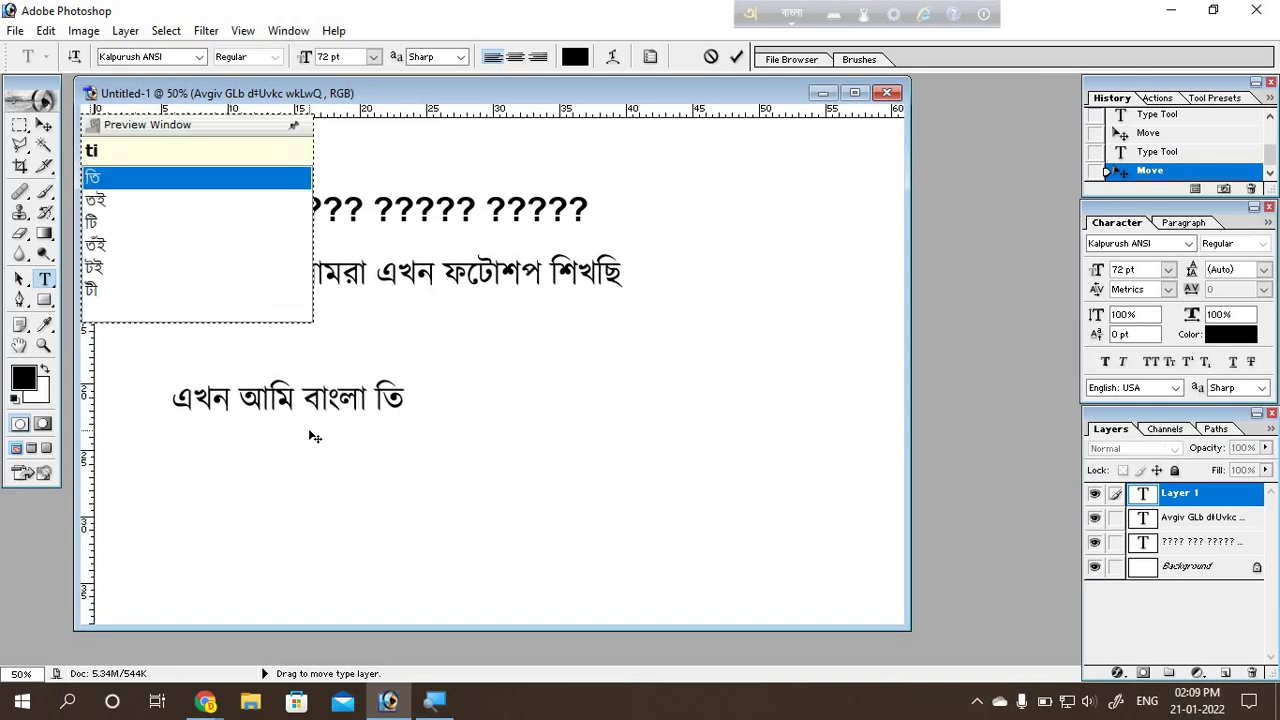
type("ip")
key("BackSpace")
key("BackSpace")
key("BackSpace")
key("BackSpace")
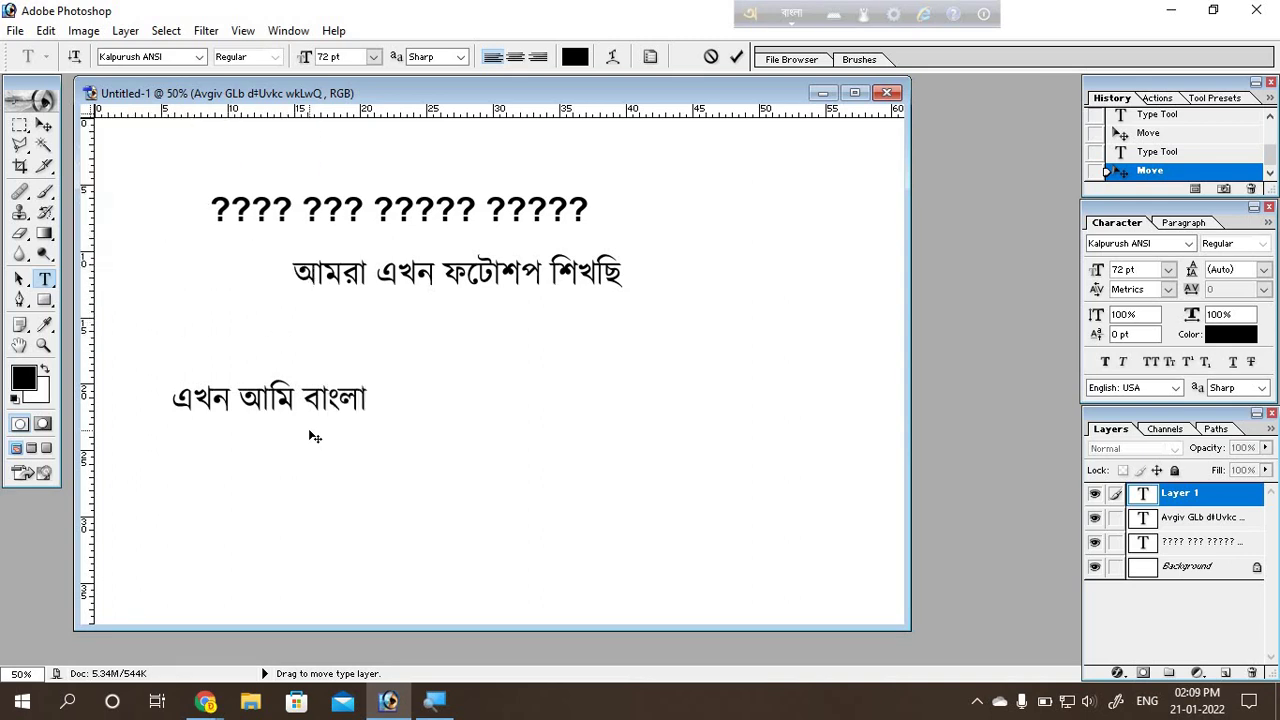
type("tii")
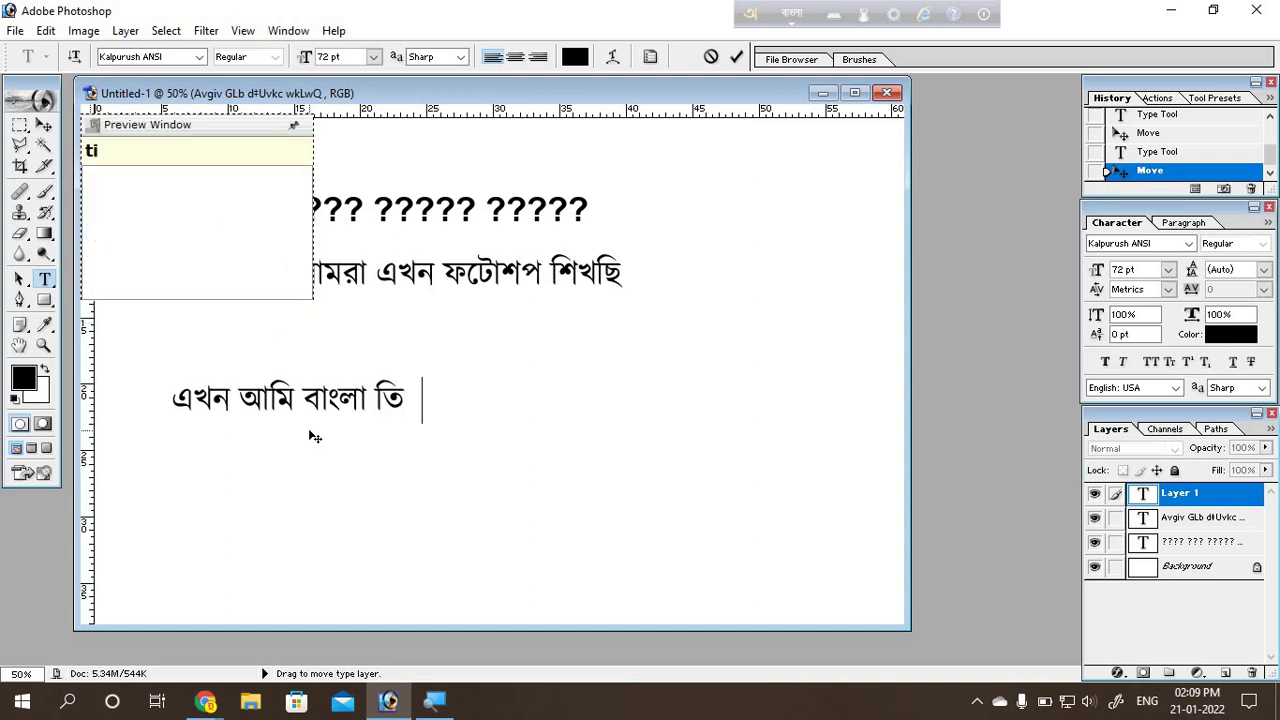
type("p")
key("BackSpace")
key("BackSpace")
key("BackSpace")
key("BackSpace")
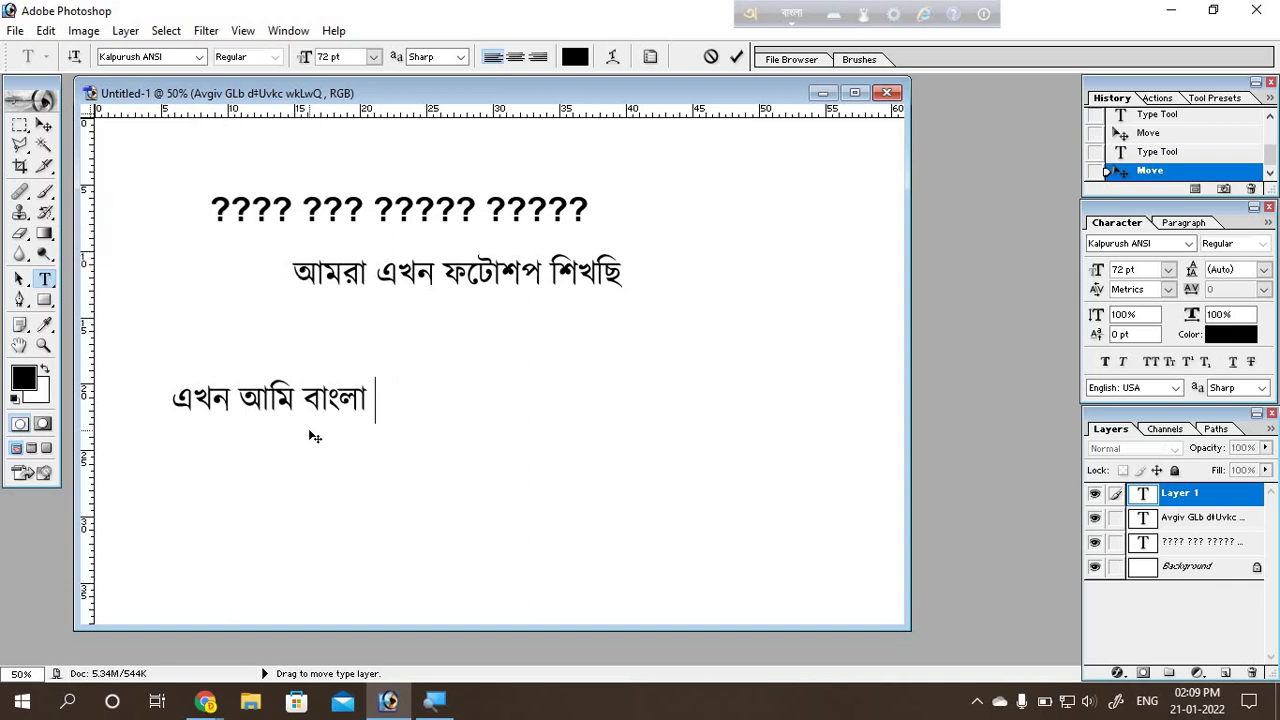
type("Taip ")
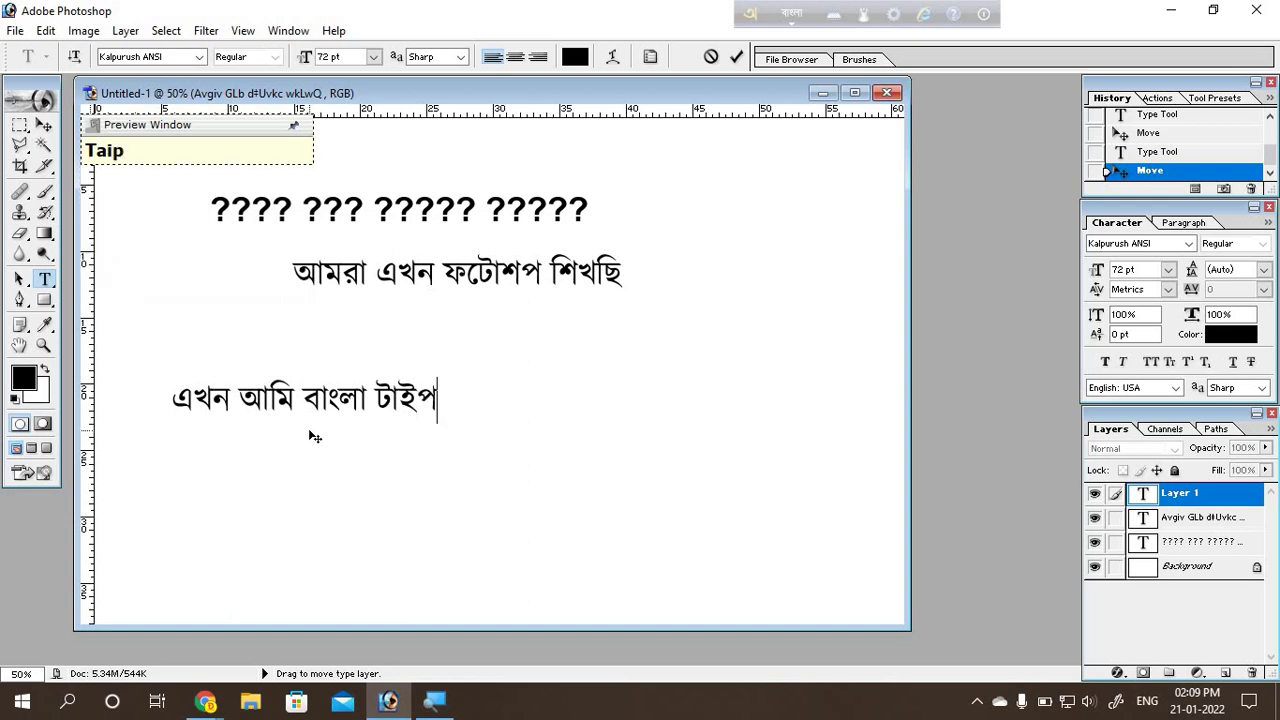
type("krc")
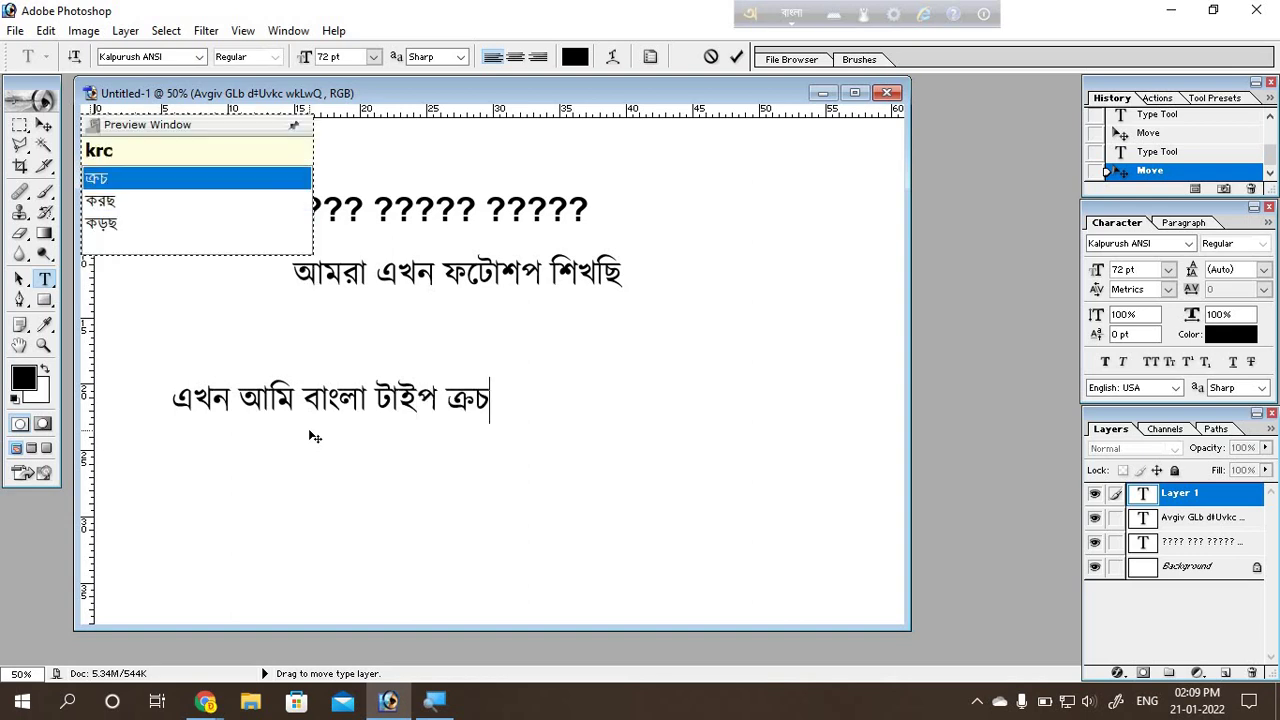
type("hi")
key("Down")
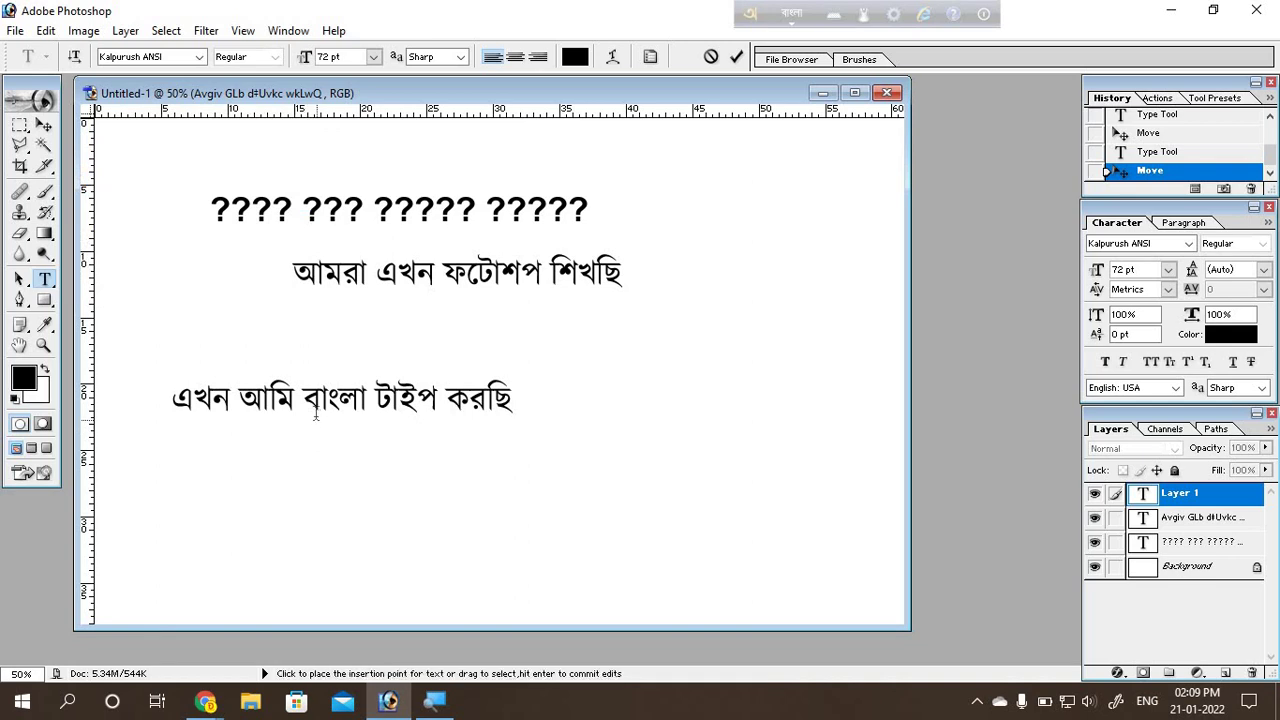
left_click(44, 124)
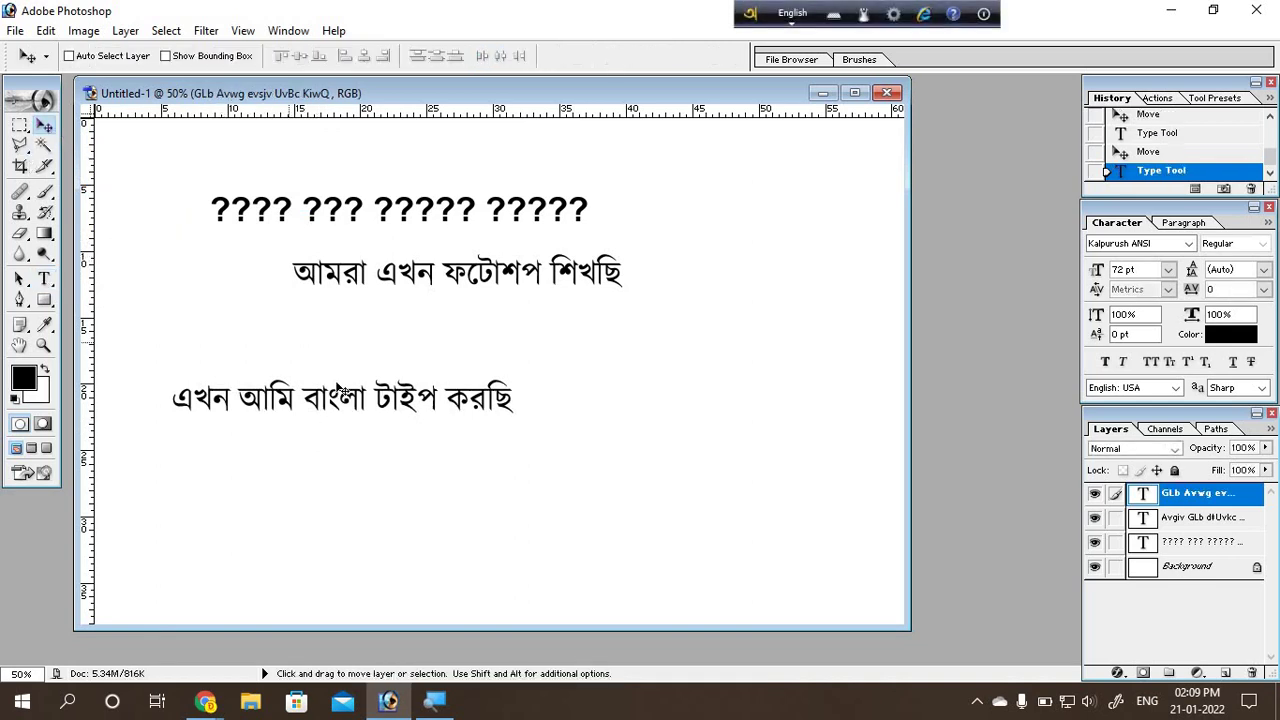
Step: Nudge the 'এখন আমি বাংলা টাইপ করছি' line slightly up and to the right
left_click_drag(348, 400, 362, 384)
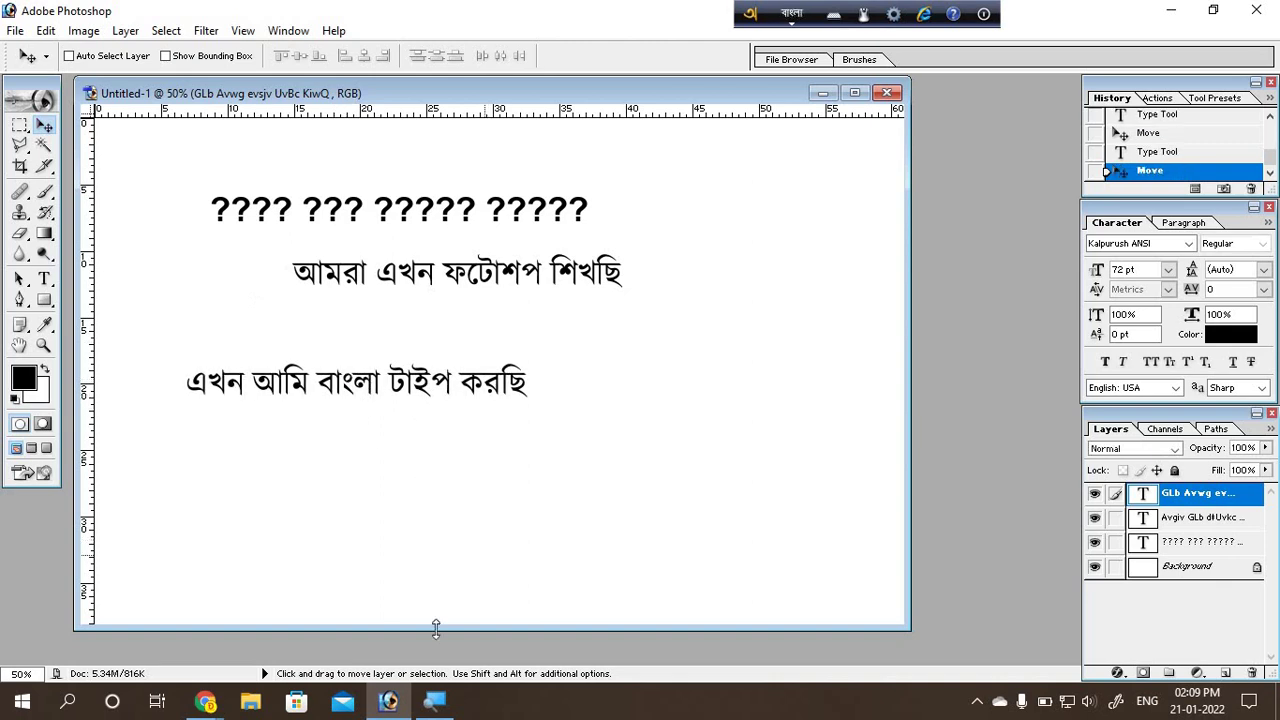
left_click(388, 703)
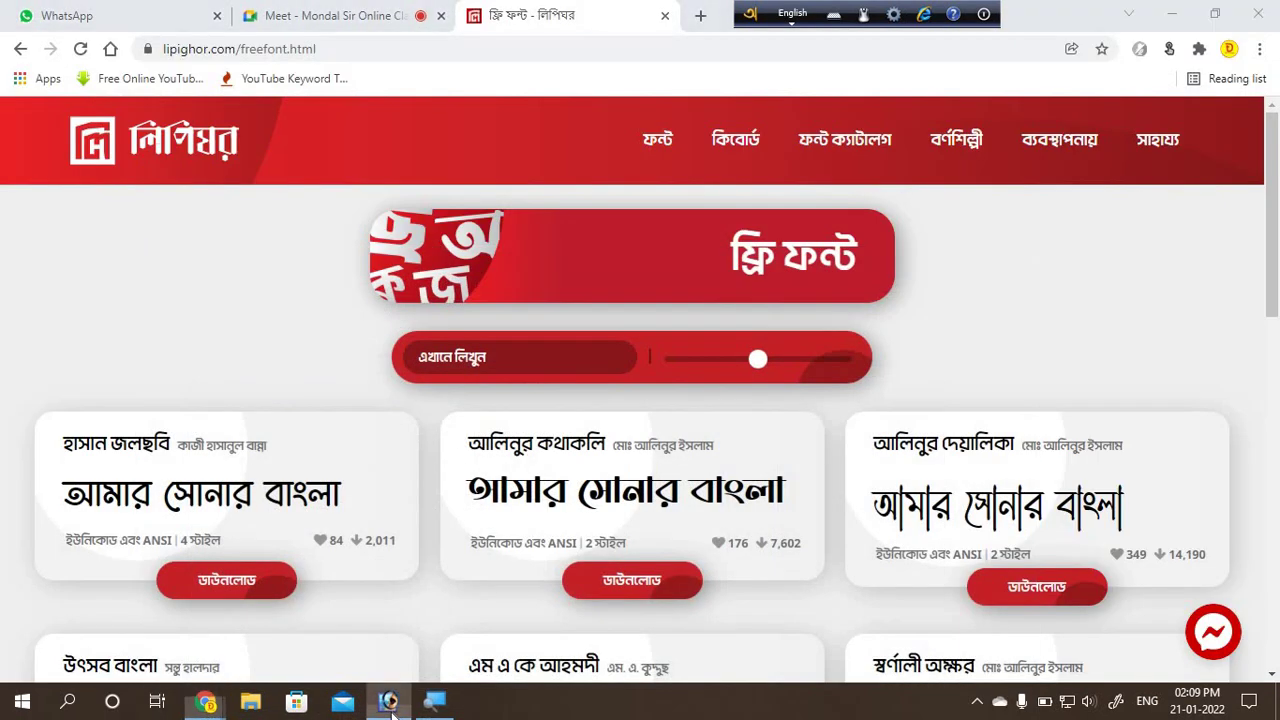
left_click(388, 703)
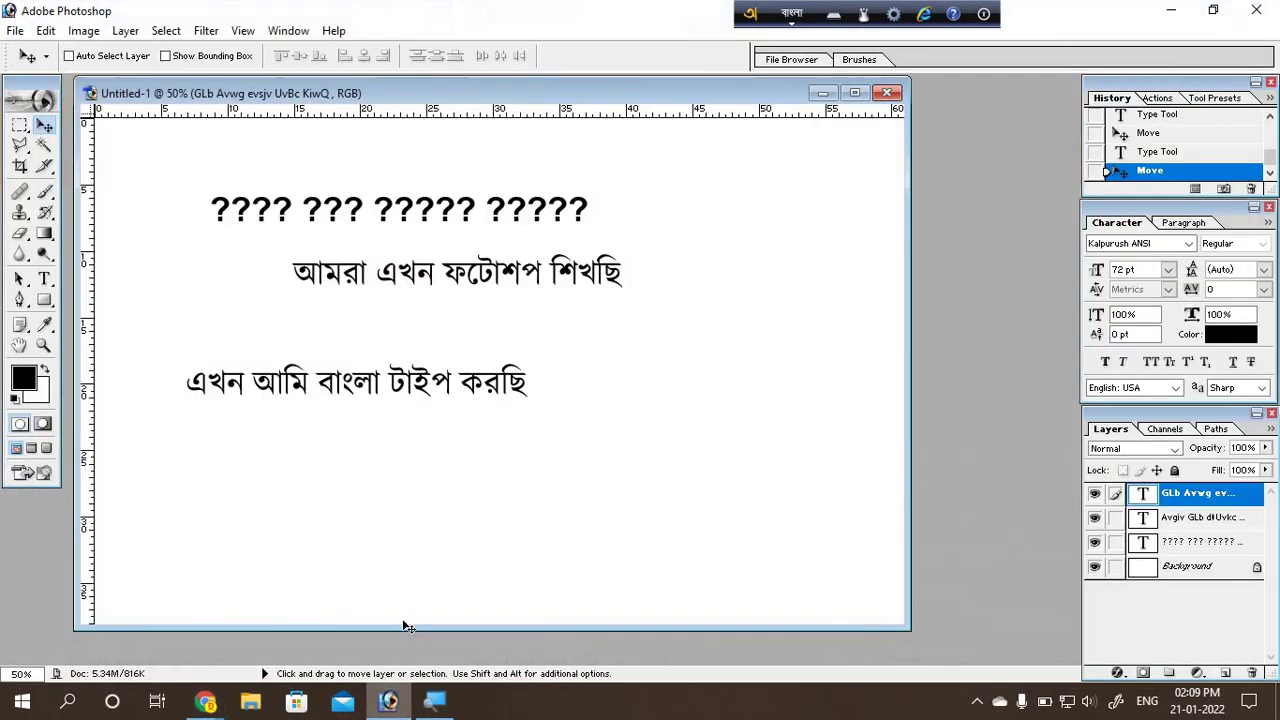
left_click(205, 702)
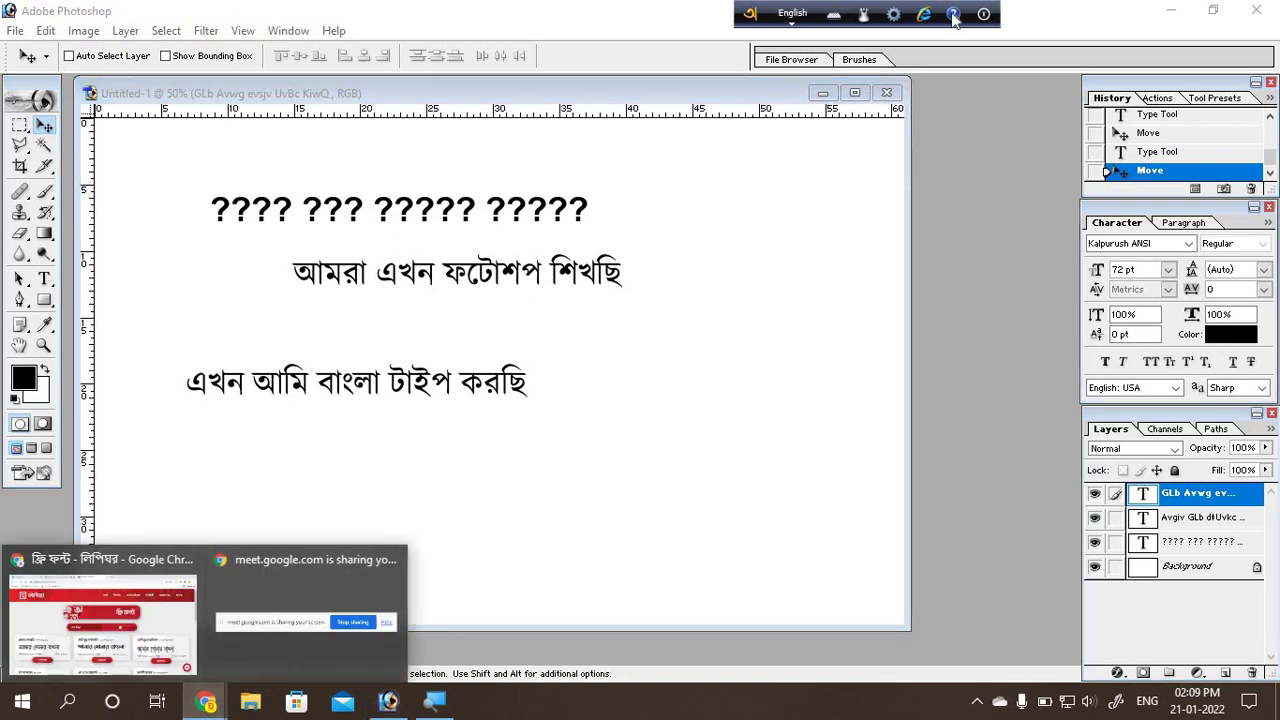
Step: Switch Avro Keyboard to Bangla input, keeping ANSI output, and preview Chrome's windows
left_click(894, 15)
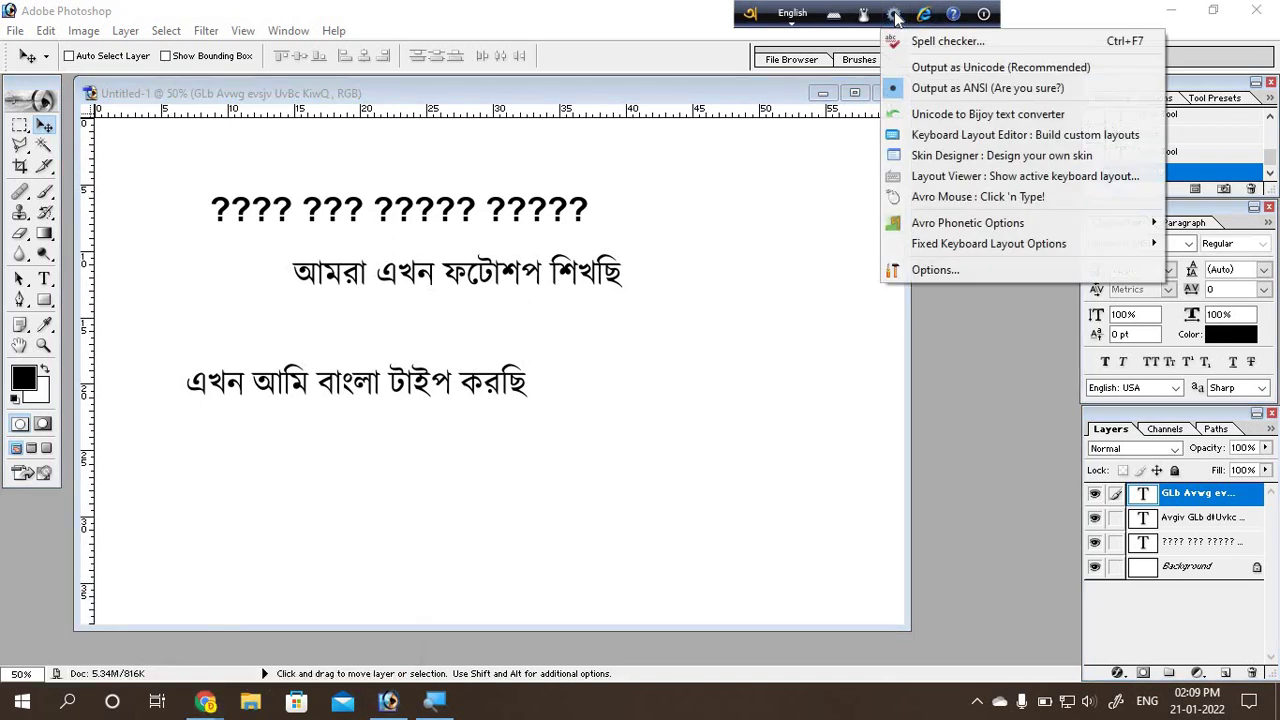
left_click(792, 14)
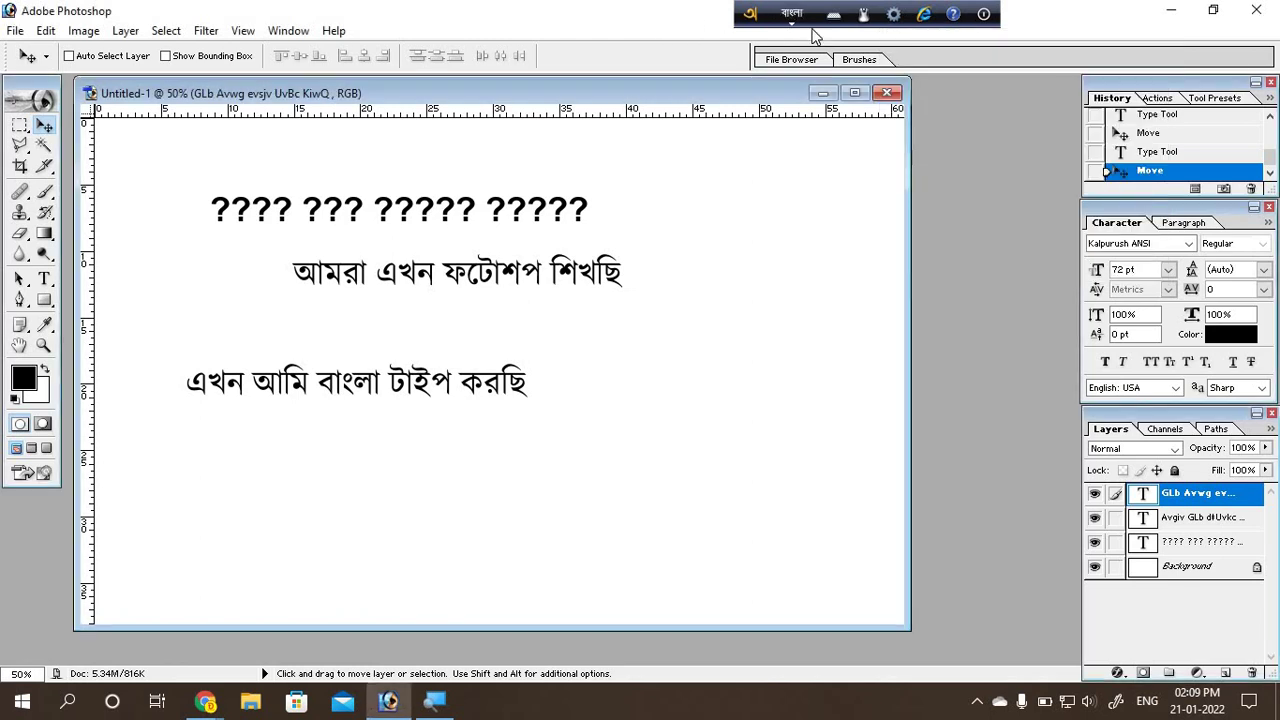
left_click(895, 15)
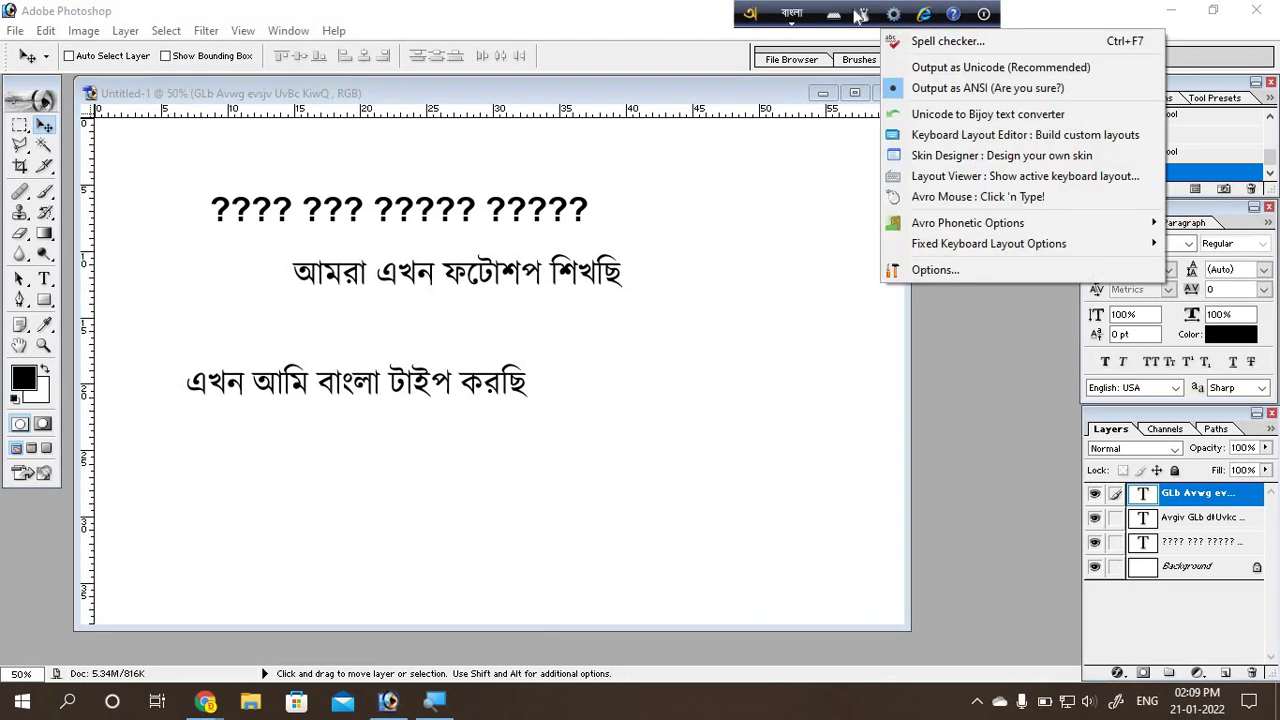
left_click(623, 13)
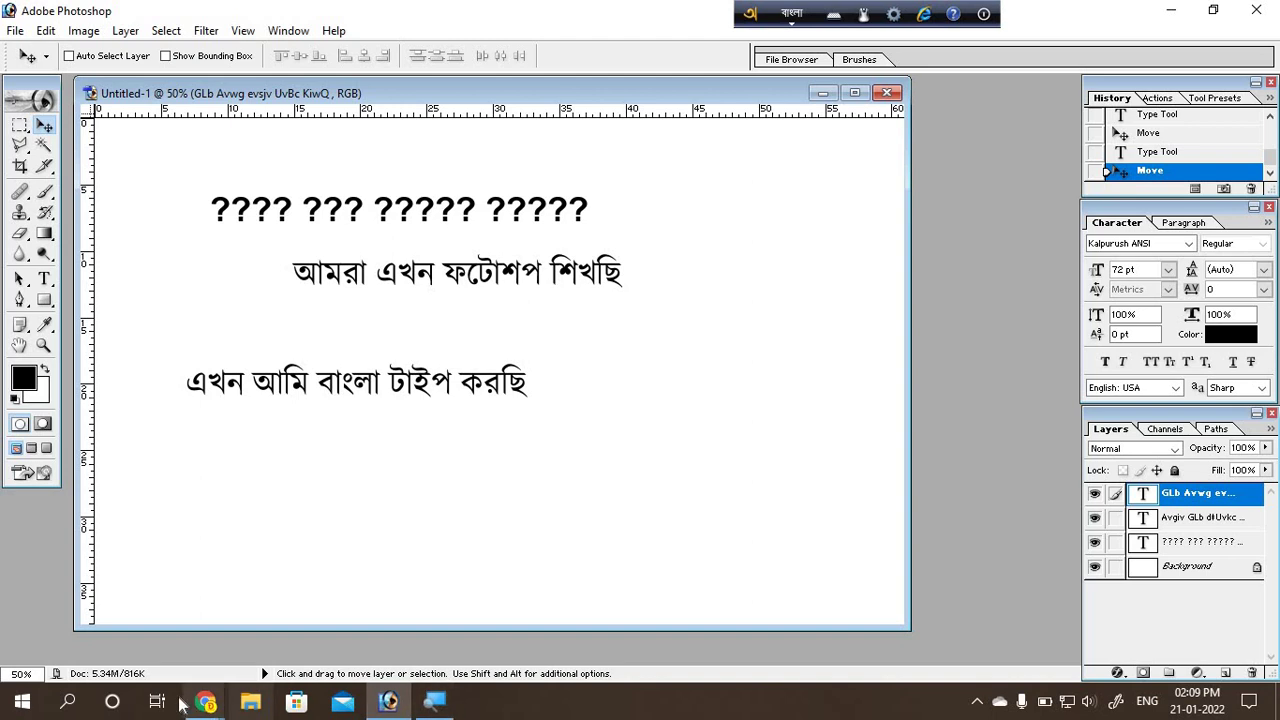
left_click(206, 701)
Step: Close the Lipighor free-font tab and minimize Chrome to show the Photoshop document
left_click(125, 580)
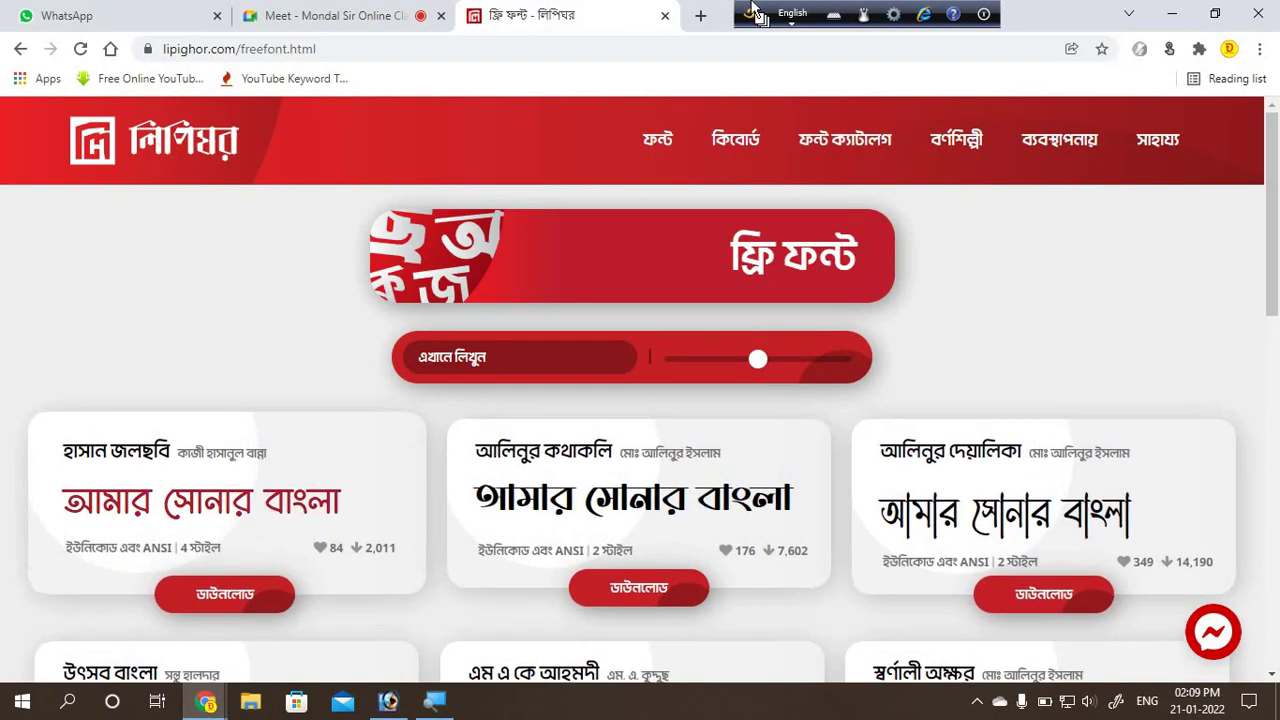
left_click(663, 16)
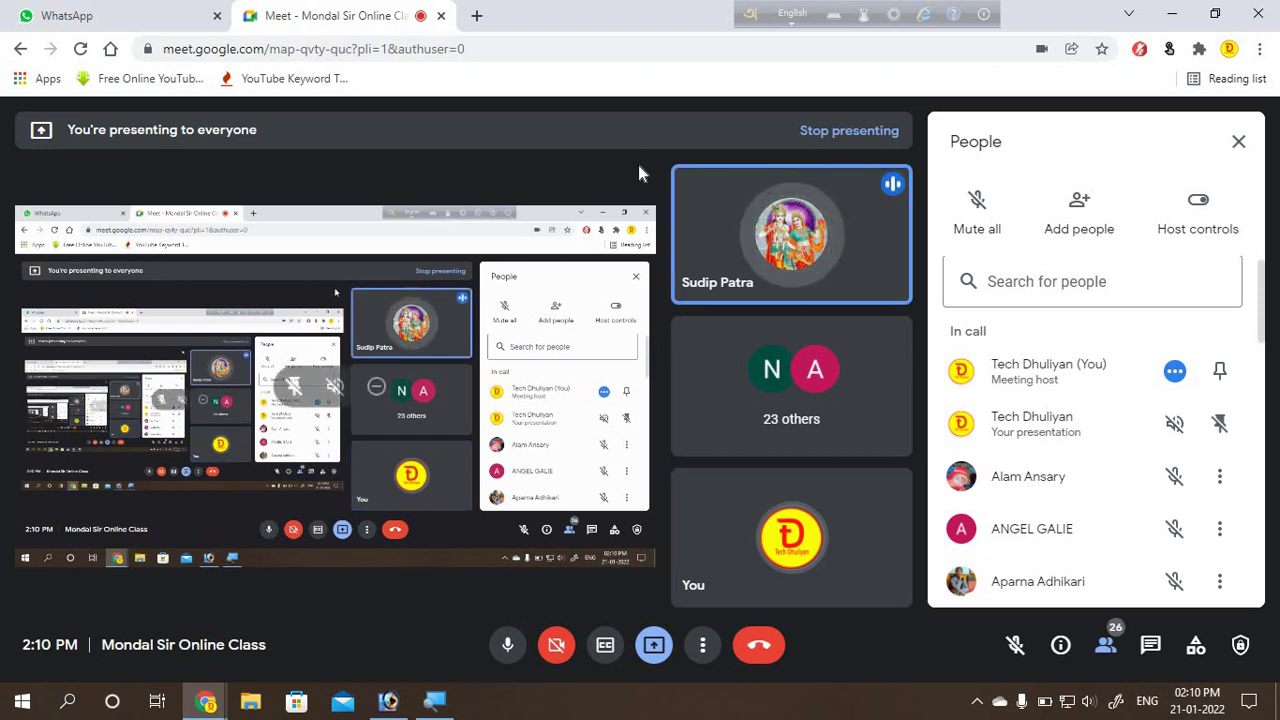
left_click(1177, 18)
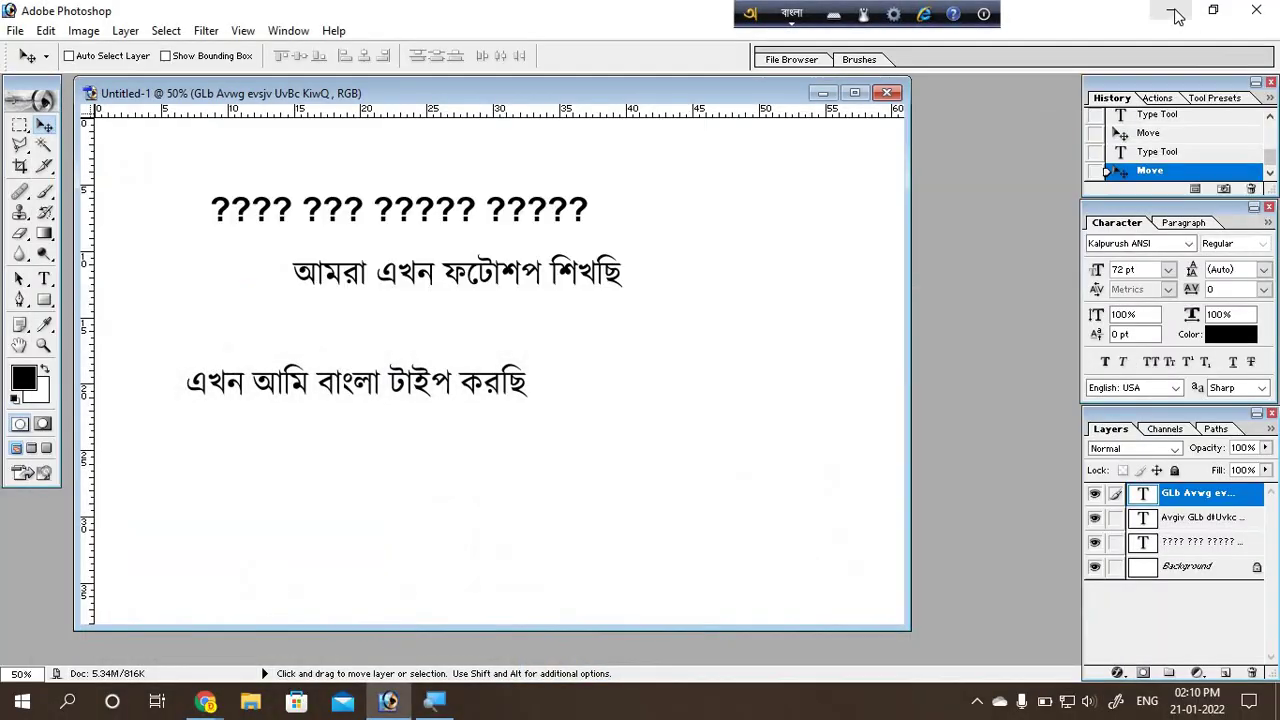
left_click(1174, 10)
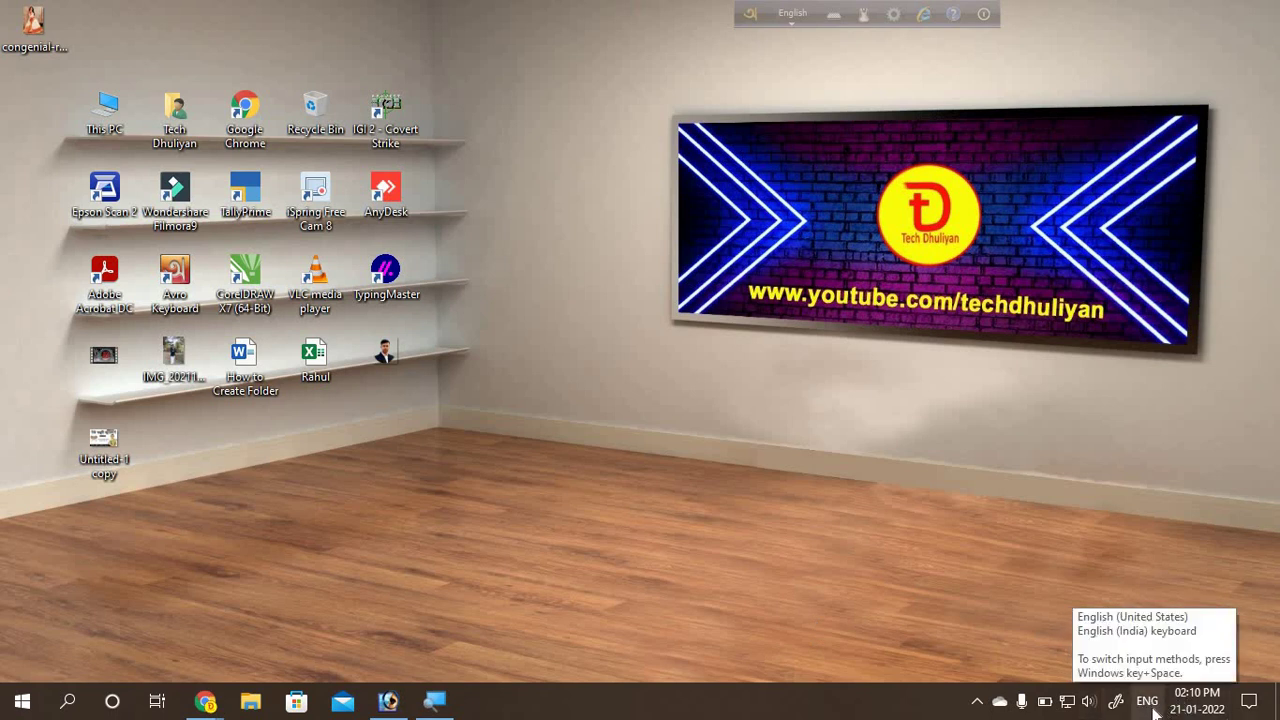
left_click(1153, 708)
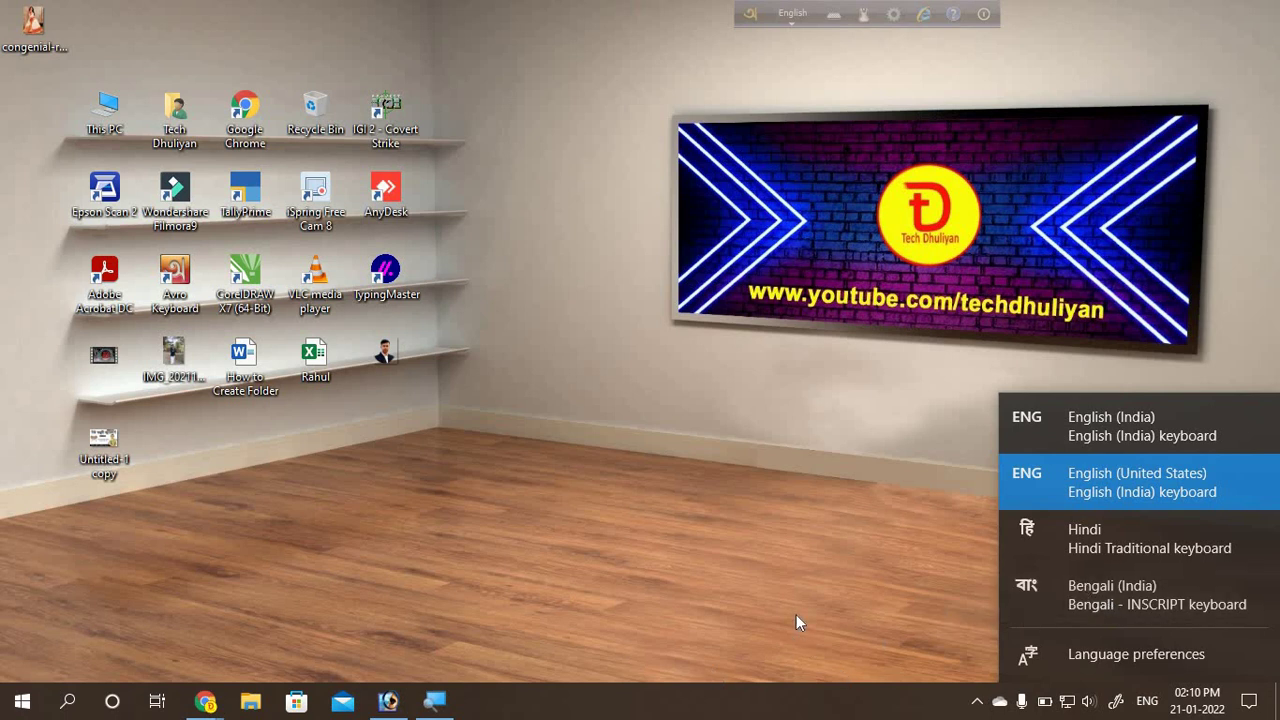
left_click(824, 598)
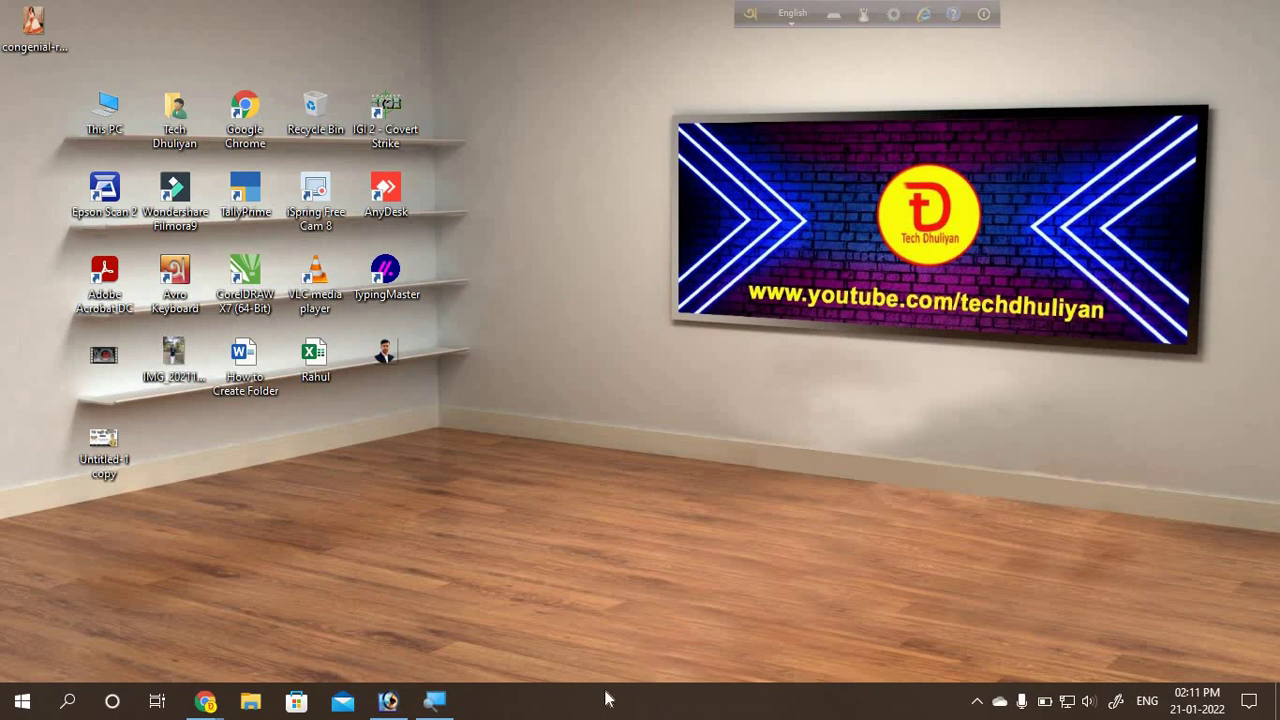
left_click(405, 692)
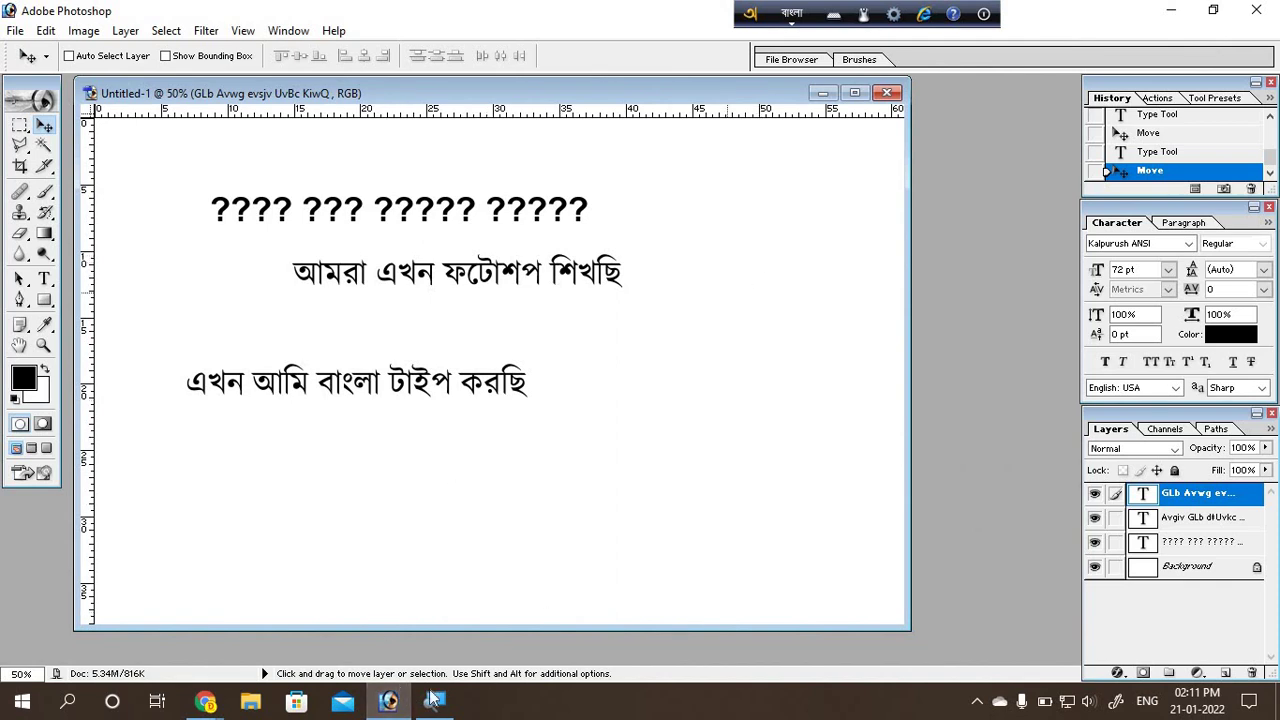
Step: Bring the Google Meet class window forward from Chrome's taskbar preview
left_click(205, 700)
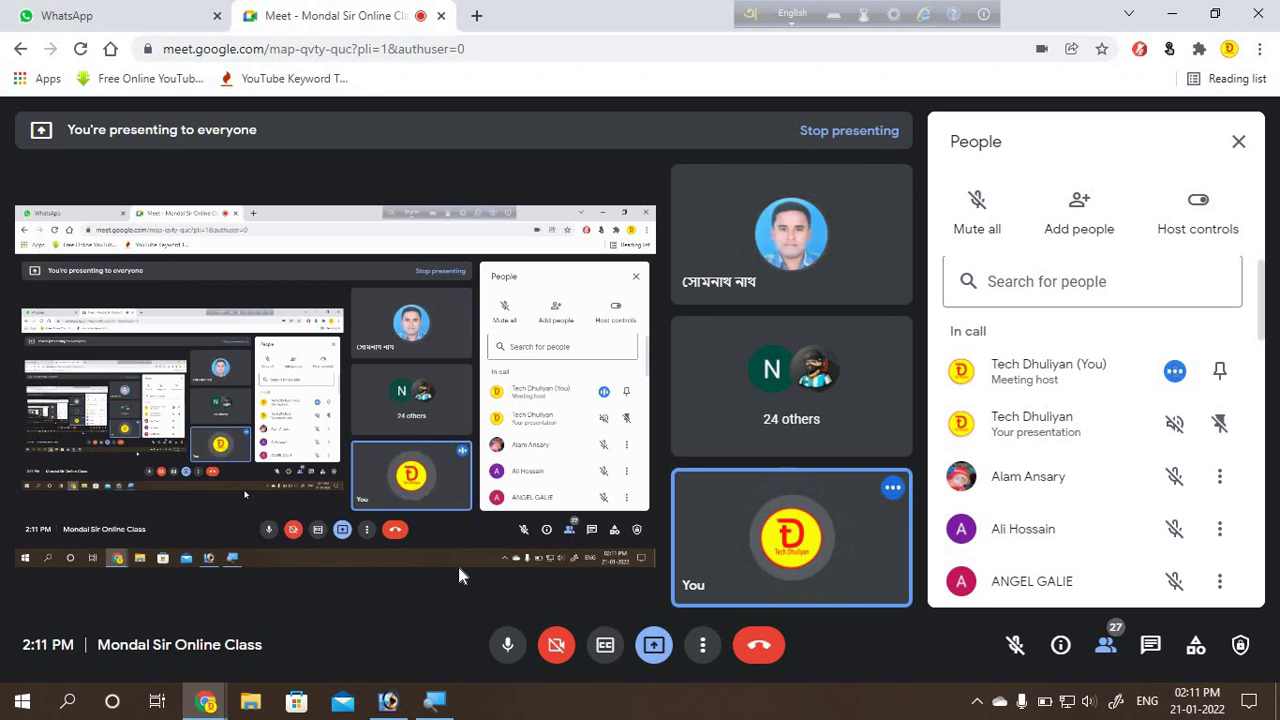
Step: Admit the participant asking to join, then minimize Google Meet to reveal Photoshop
key("Return")
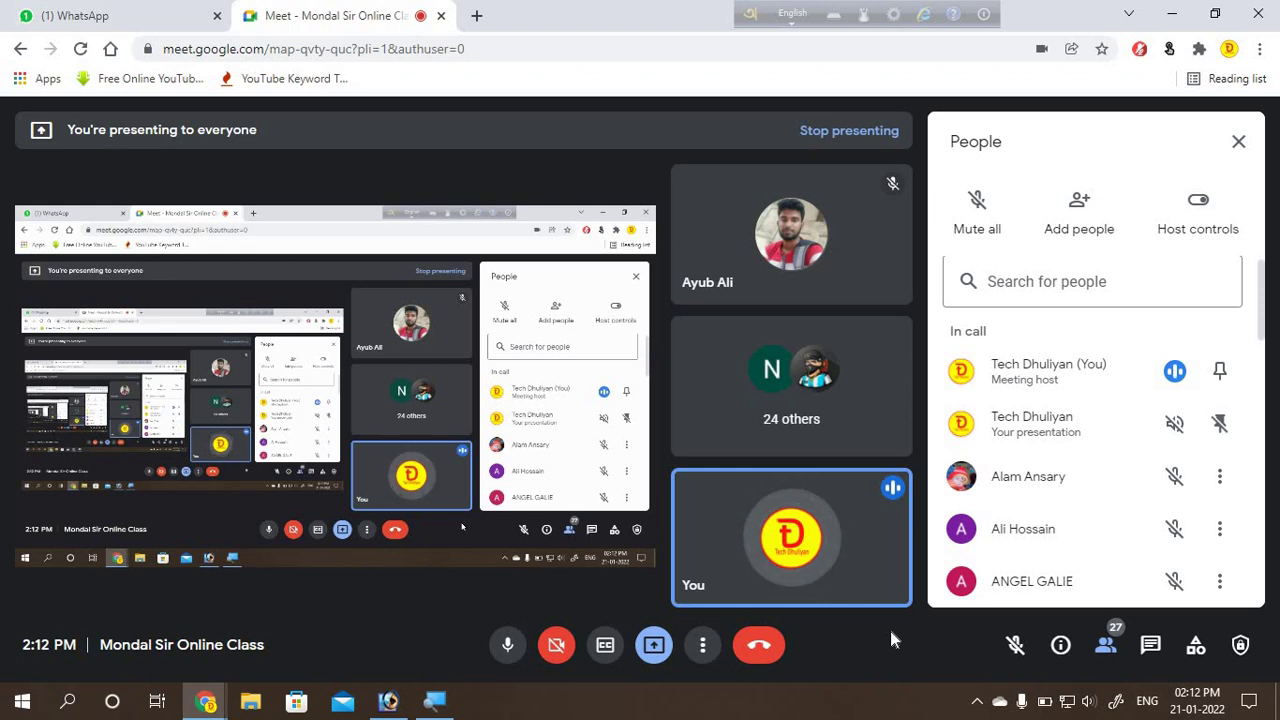
left_click(1174, 14)
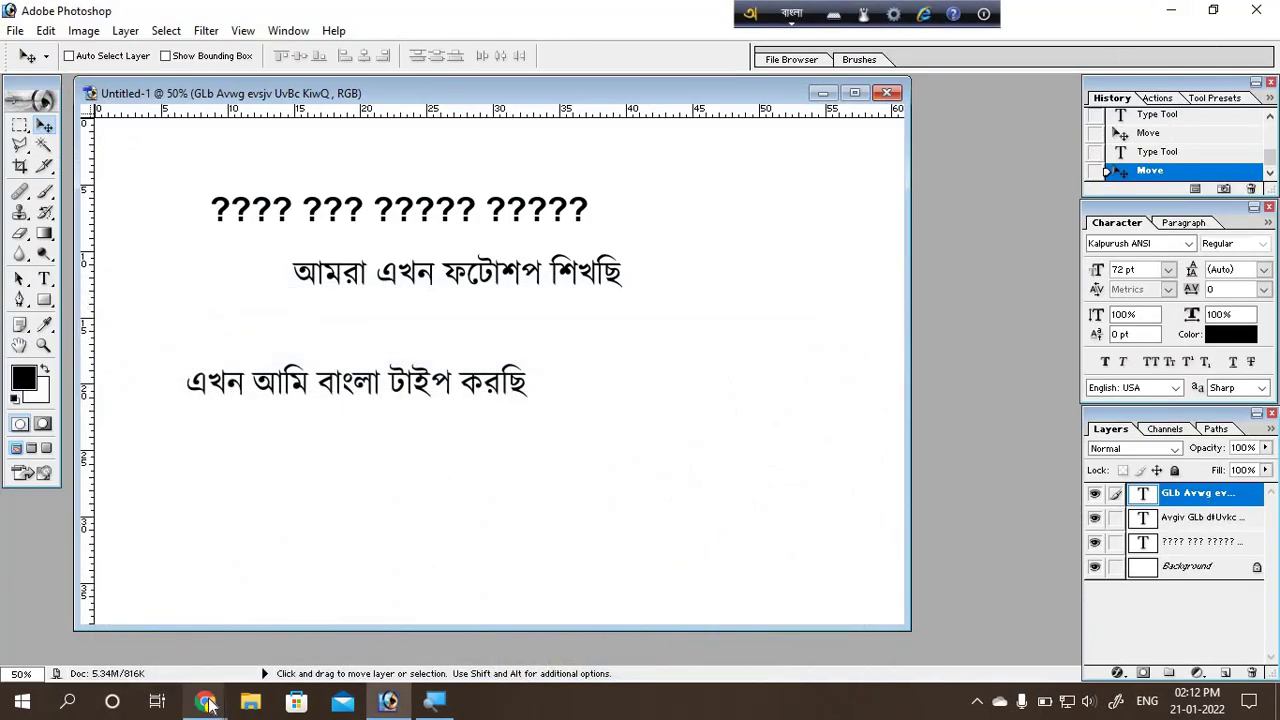
Step: Pick the Google Meet thumbnail from Chrome's taskbar preview to show the class again
mouse_move(205, 701)
left_click(125, 570)
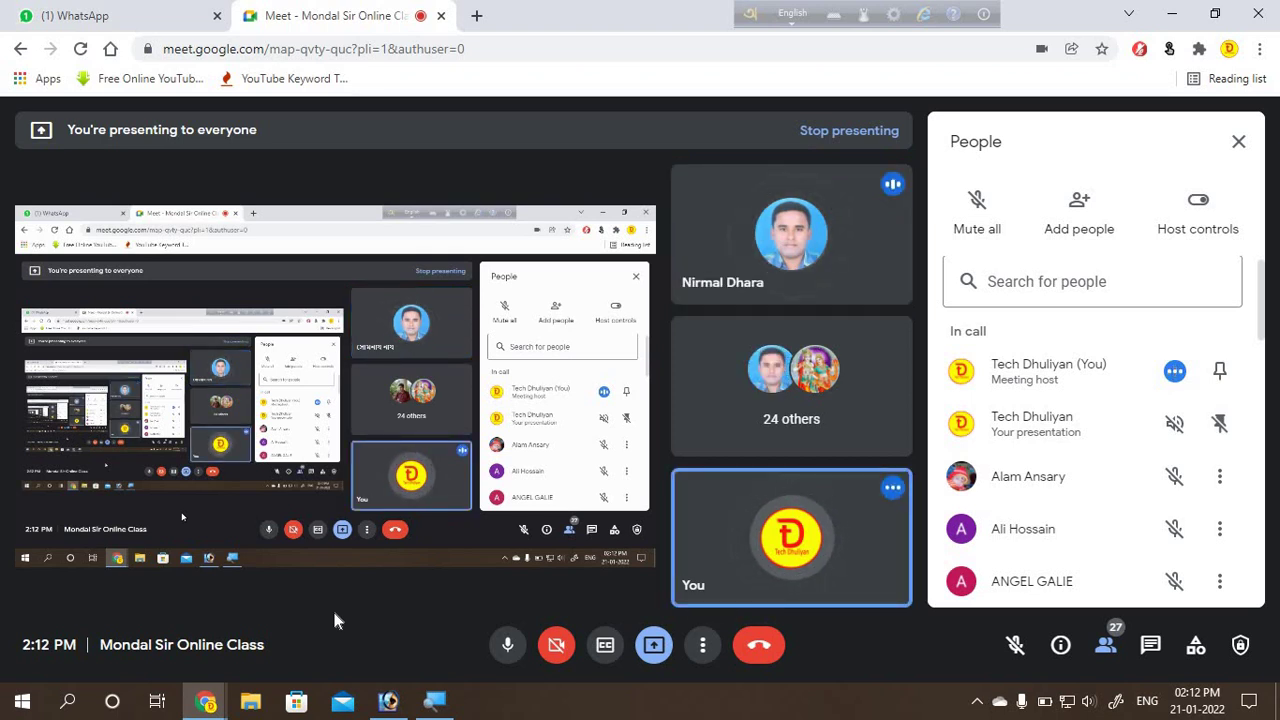
Step: Admit another waiting participant into the Mondal Sir Online Class Meet call
key("Return")
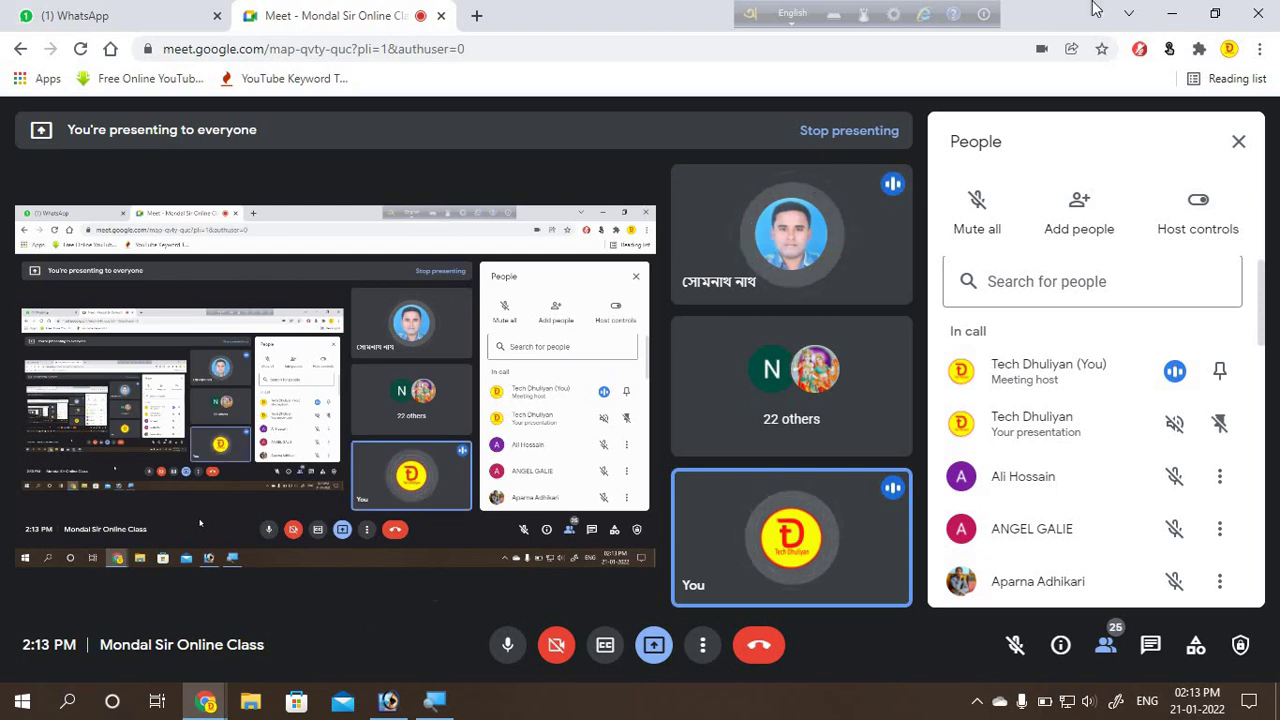
Step: Minimize Photoshop and bring the Mondal Sir Online Class Meet window to the front
left_click(1172, 14)
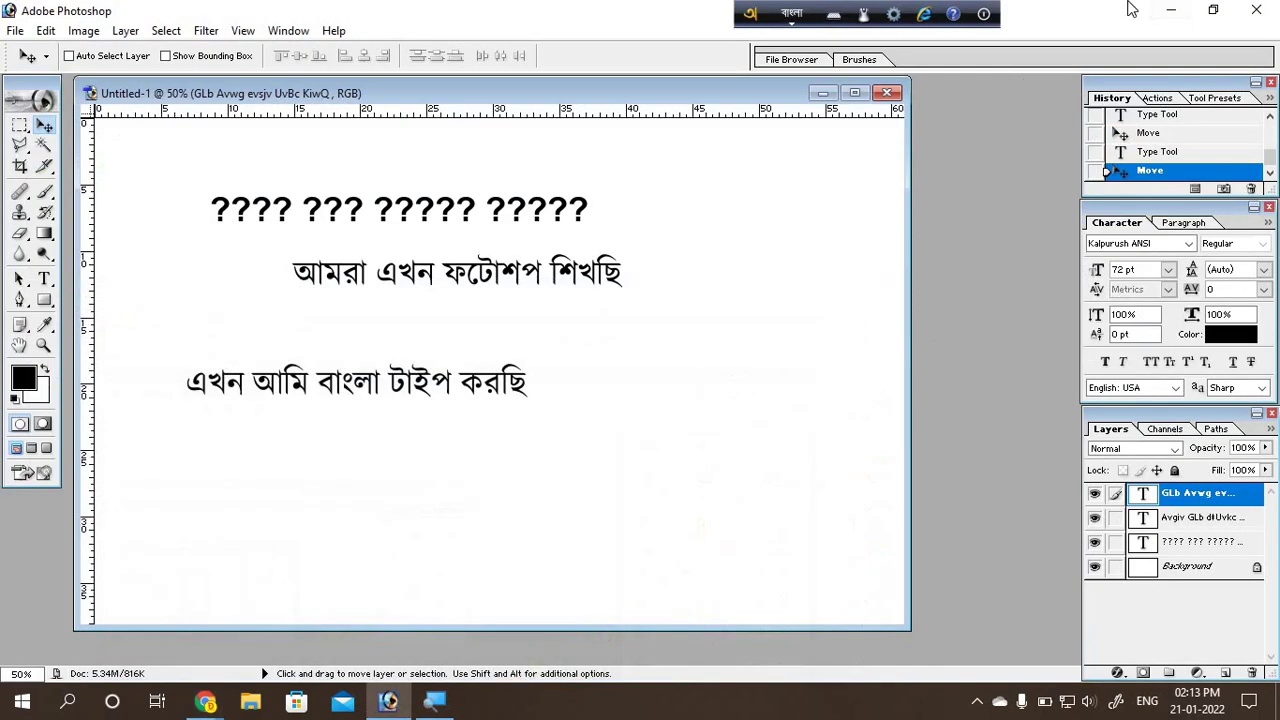
left_click(1180, 10)
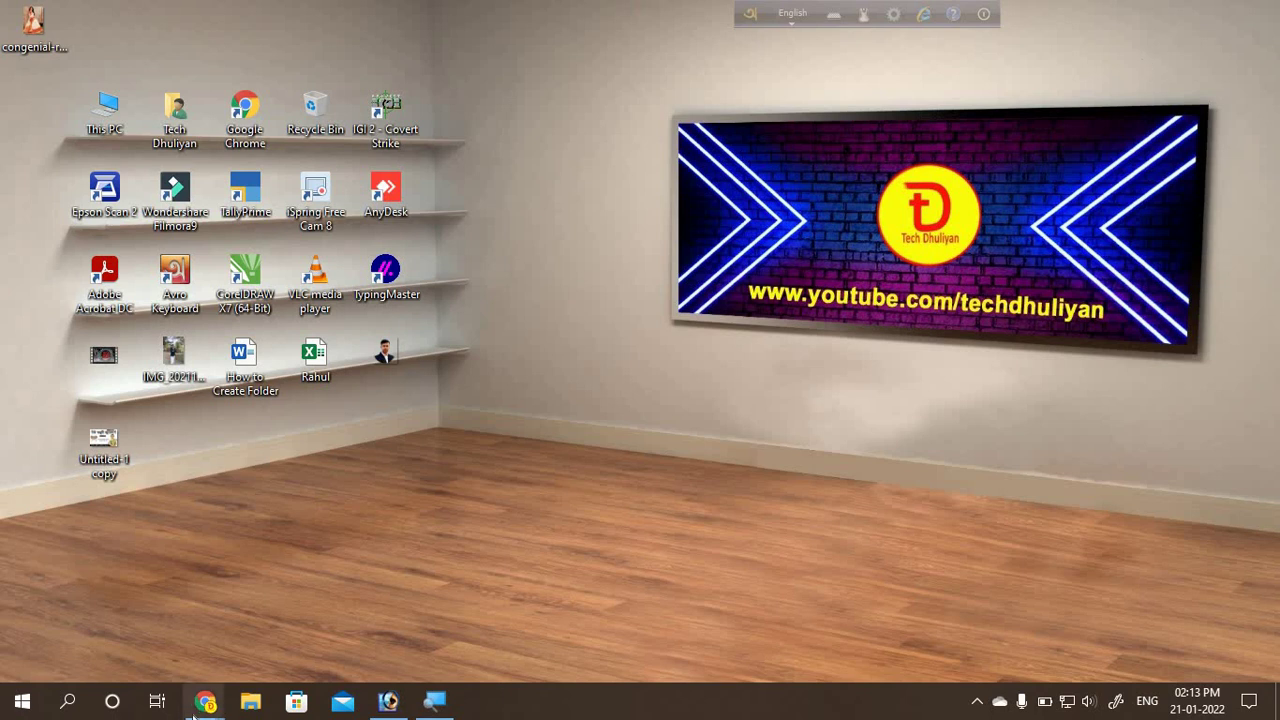
mouse_move(205, 701)
left_click(128, 572)
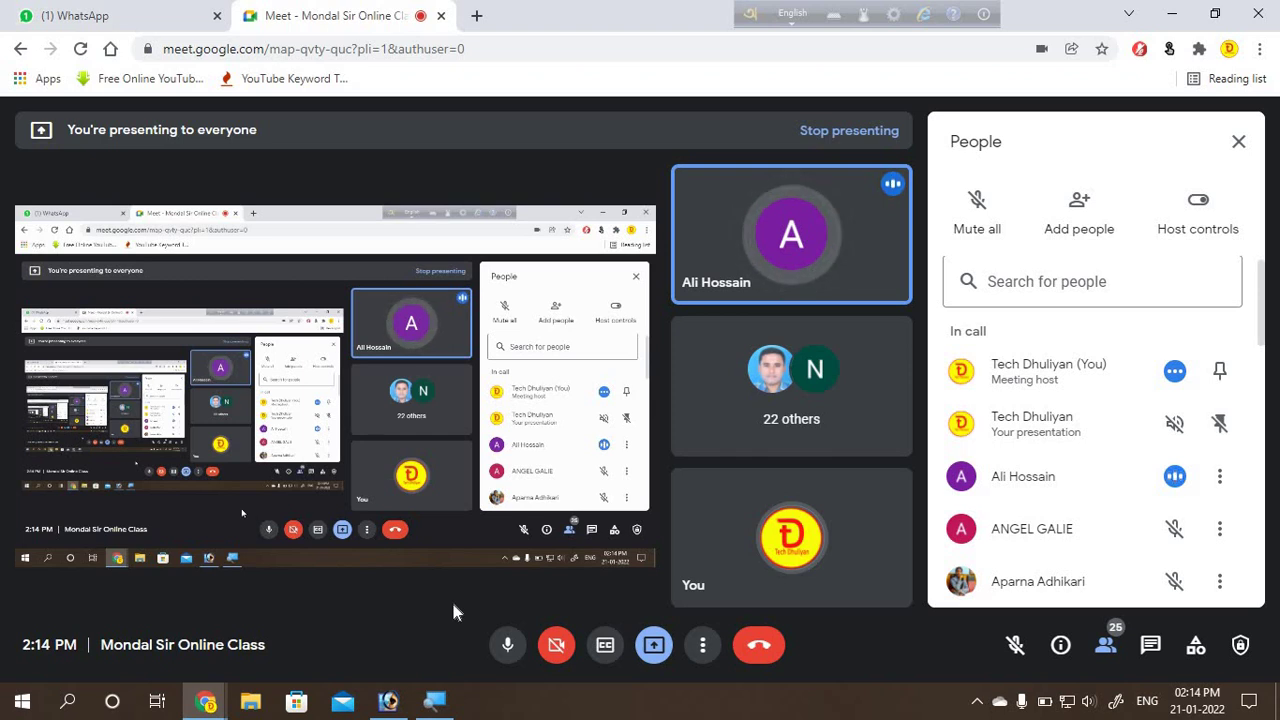
Step: In WhatsApp Web, view the shared study-text photo full size, zoom in and out, then close it
left_click(163, 15)
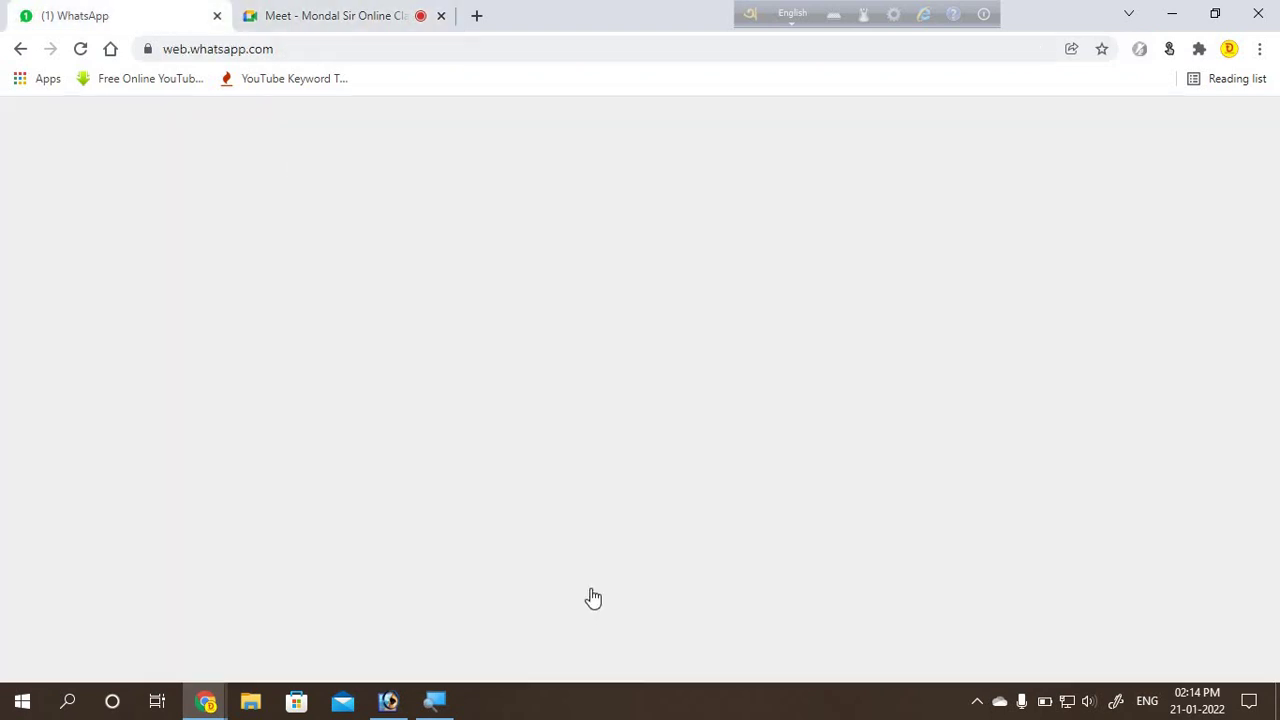
scroll(695, 460, "up", 2)
scroll(695, 460, "up", 5)
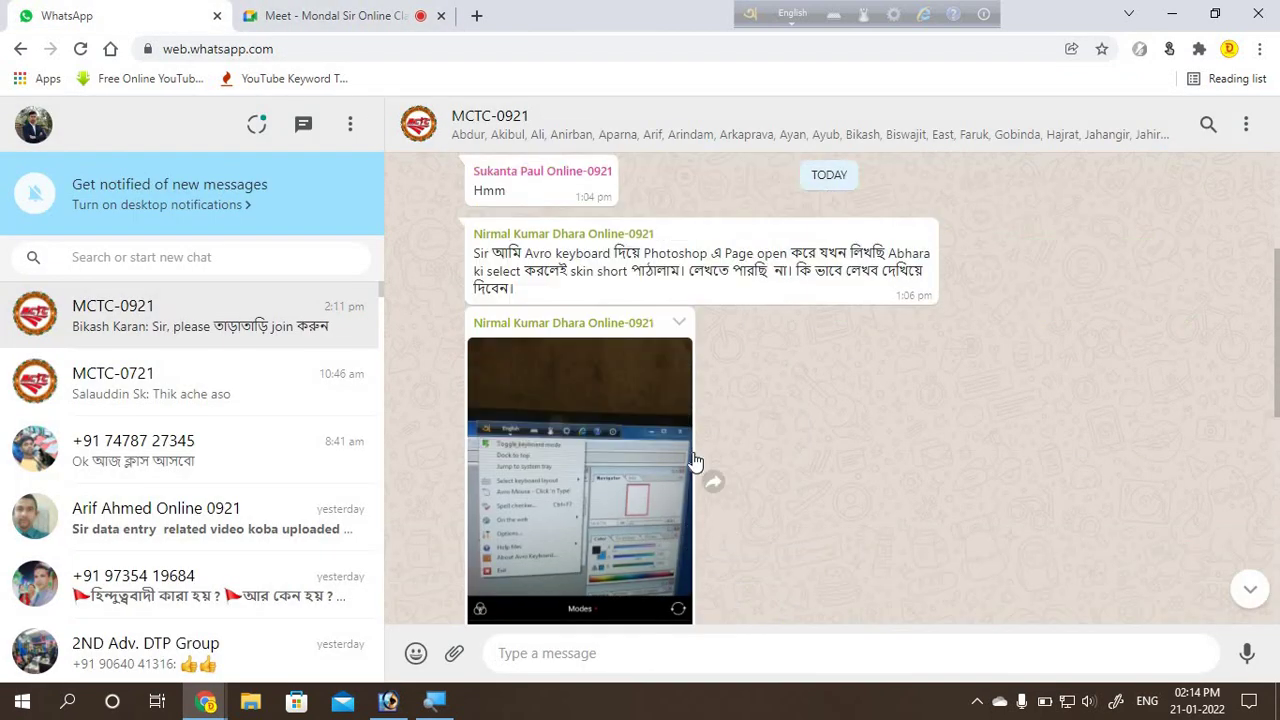
scroll(695, 460, "up", 5)
scroll(695, 460, "up", 3)
scroll(695, 460, "up", 5)
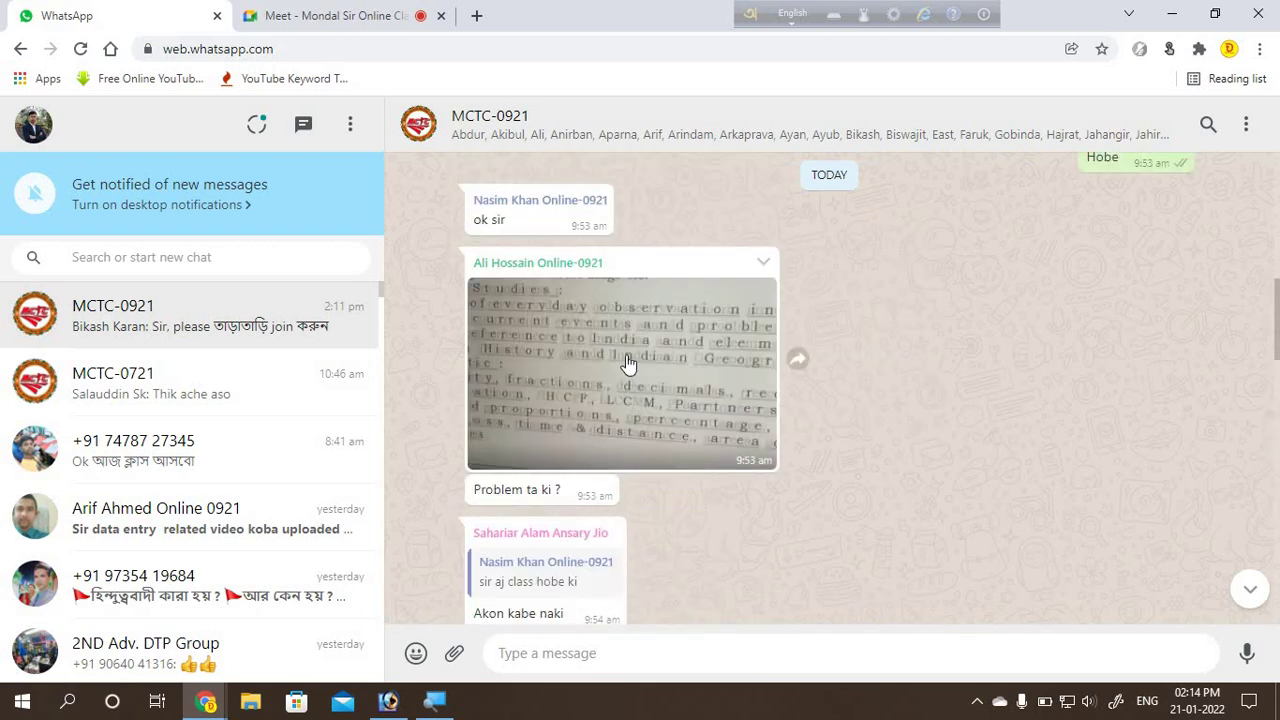
left_click(628, 363)
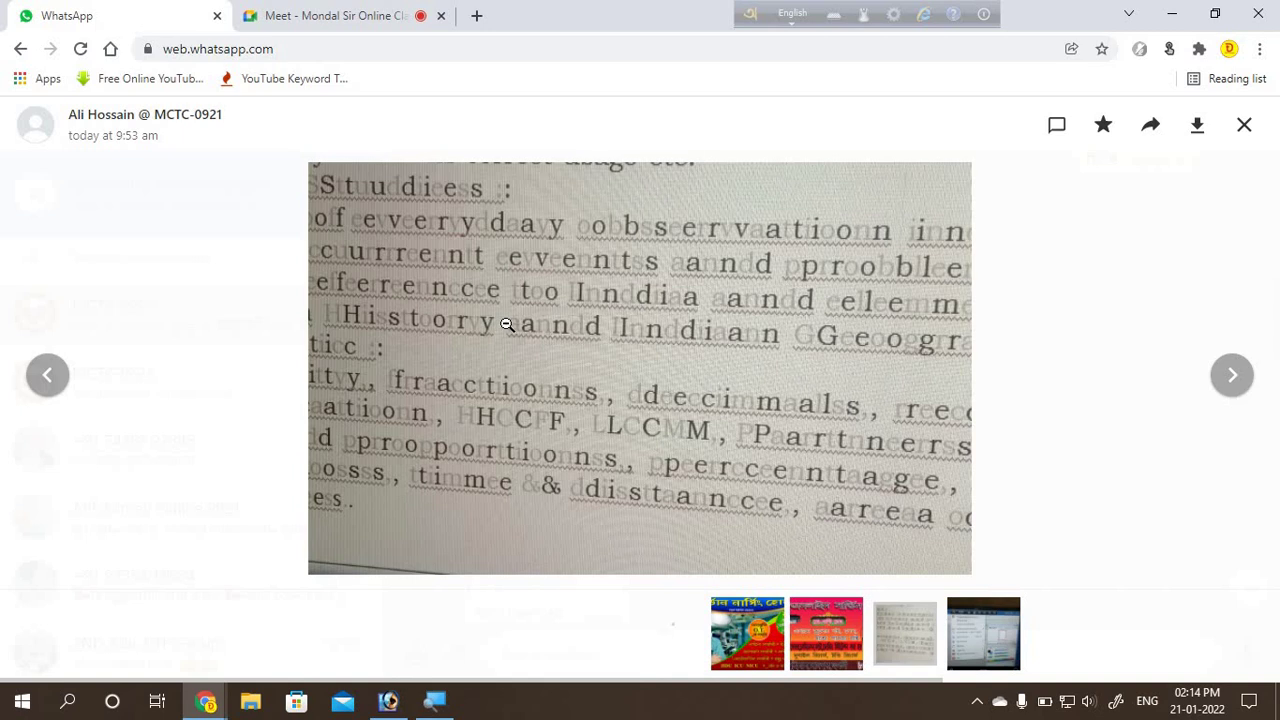
left_click(507, 324)
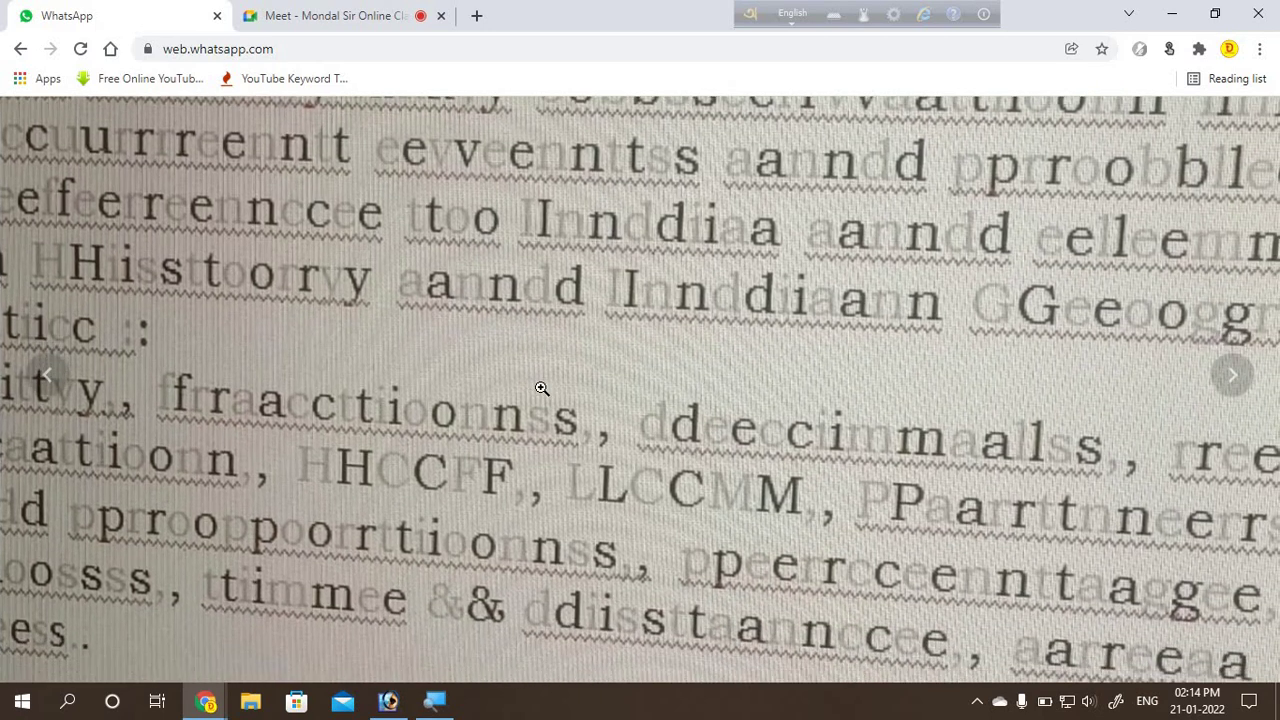
left_click(541, 388)
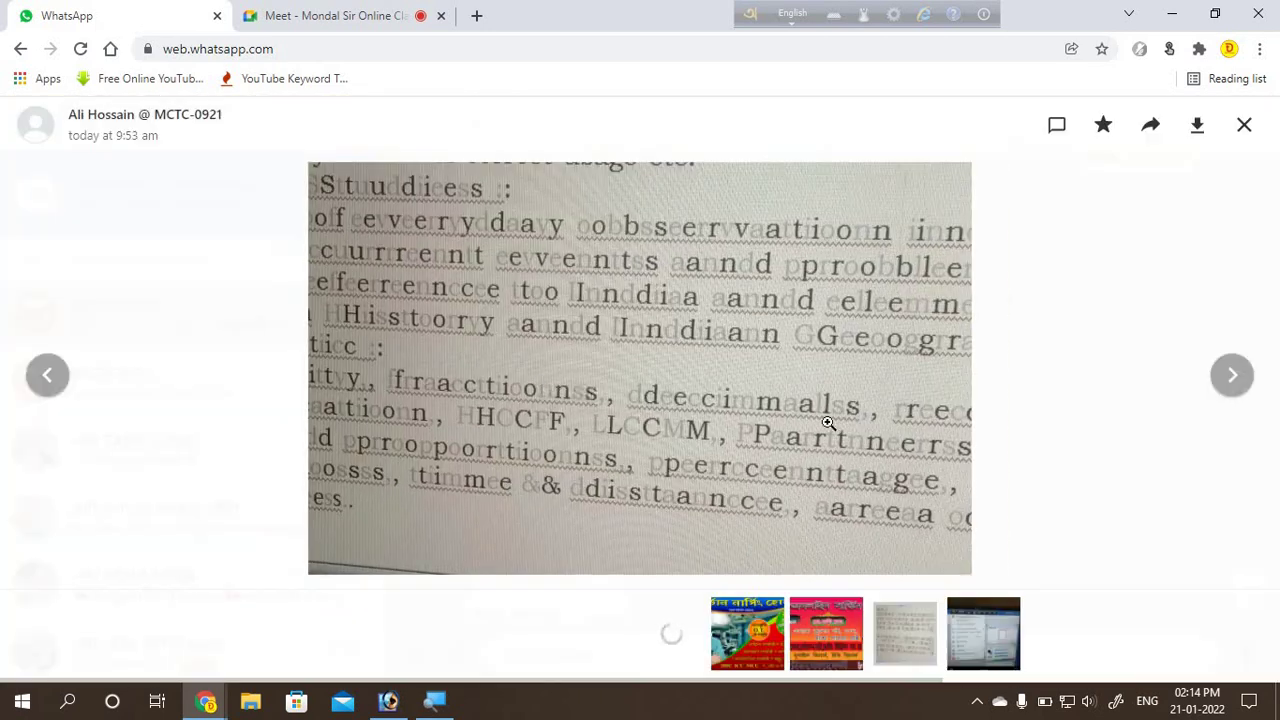
left_click(1014, 426)
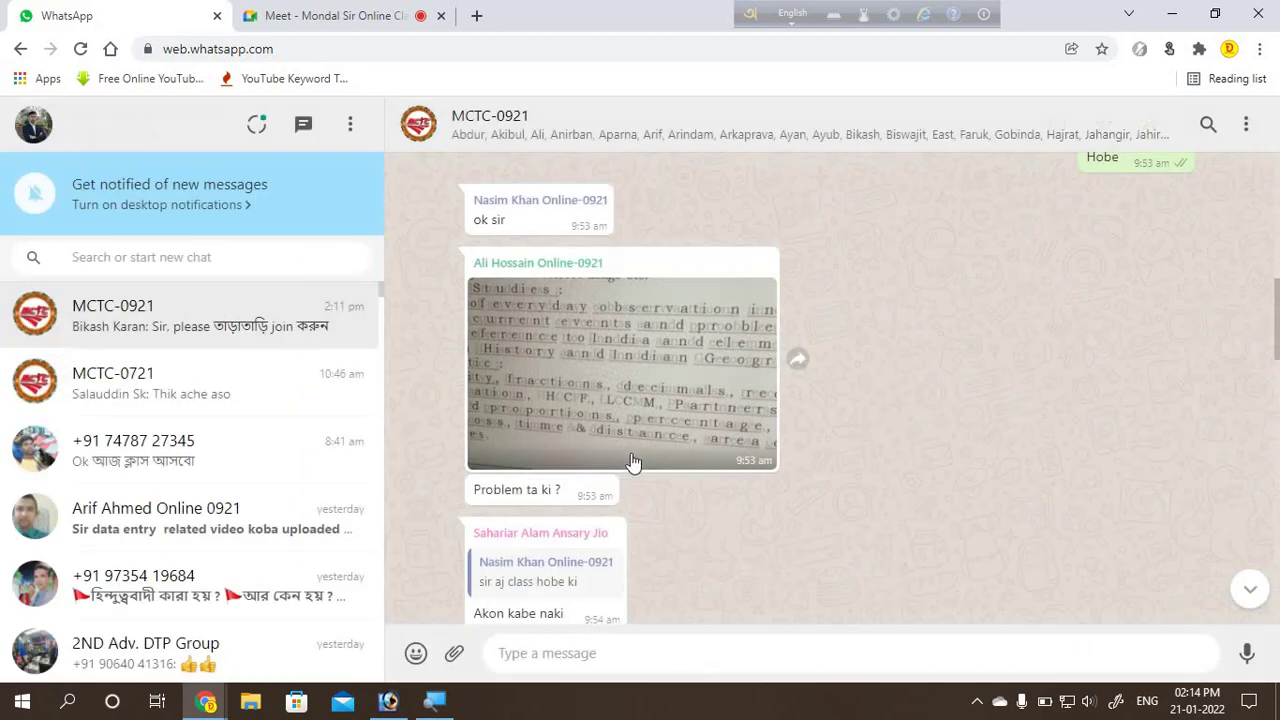
Step: Minimize and restore Chrome, then go back to the Google Meet class tab
scroll(614, 416, "down", 1)
scroll(614, 412, "up", 1)
left_click(1172, 13)
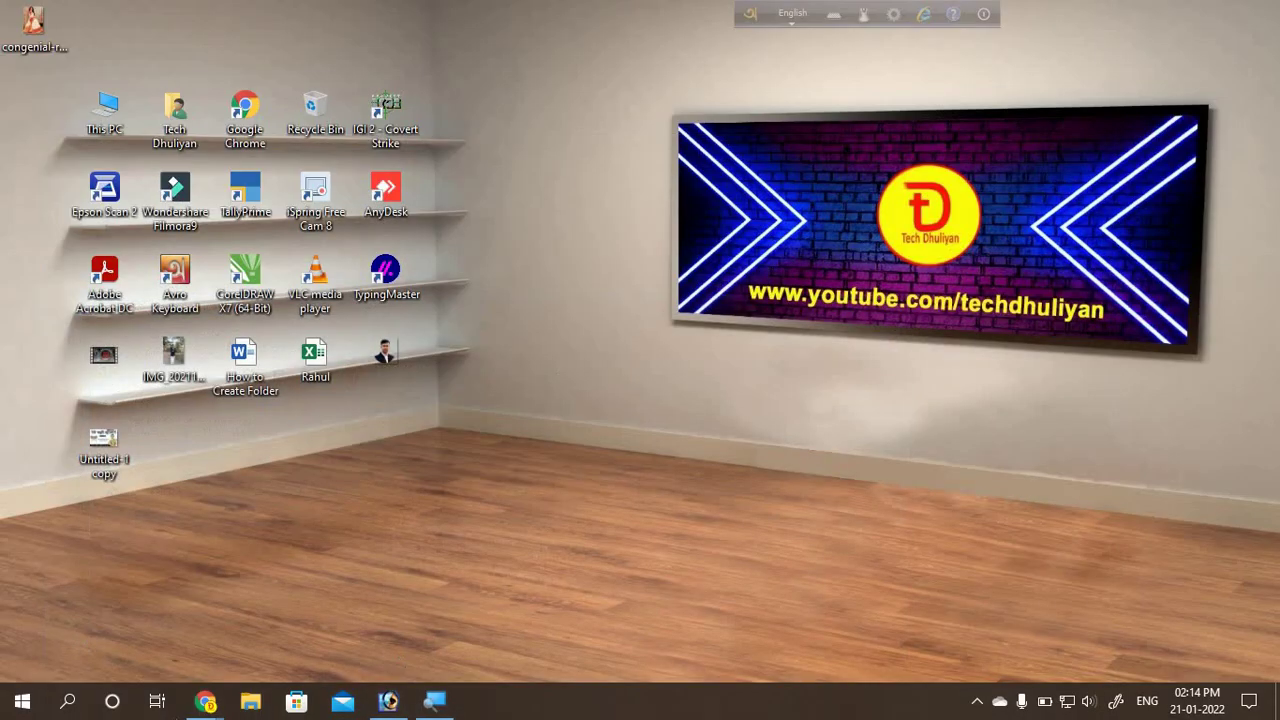
mouse_move(205, 701)
left_click(110, 610)
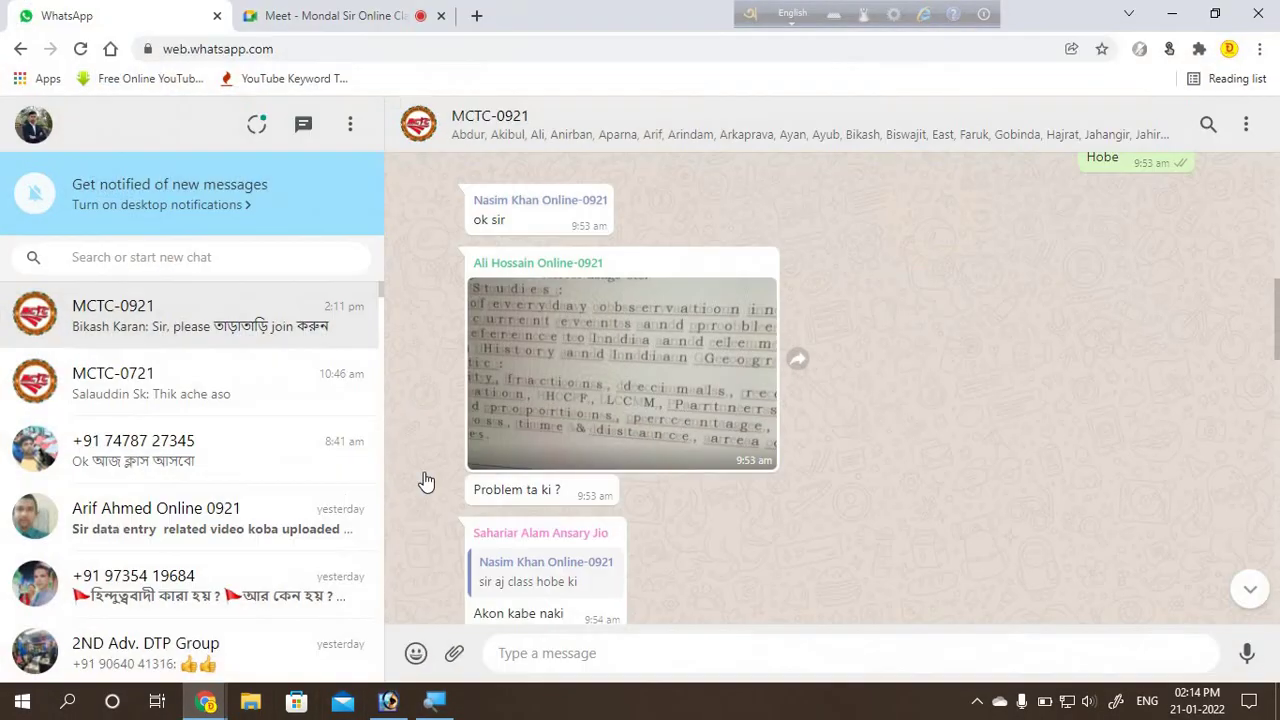
scroll(642, 445, "down", 2)
scroll(642, 445, "down", 1)
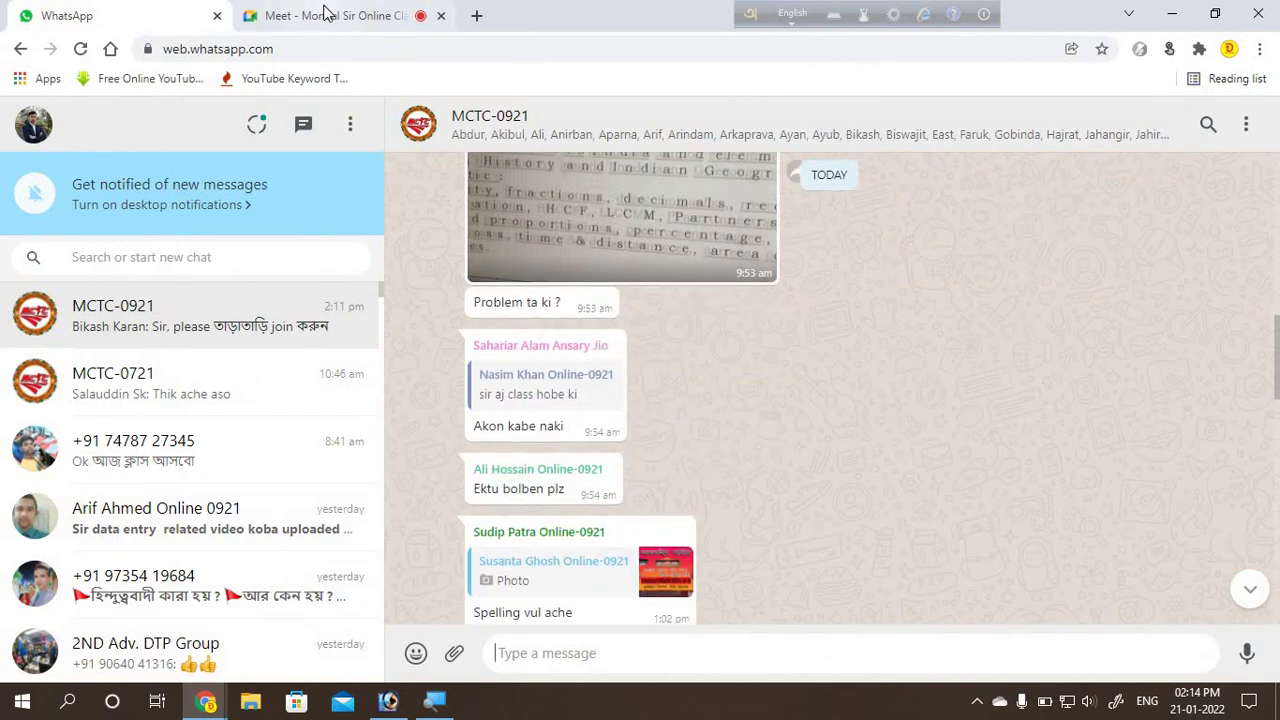
left_click(325, 17)
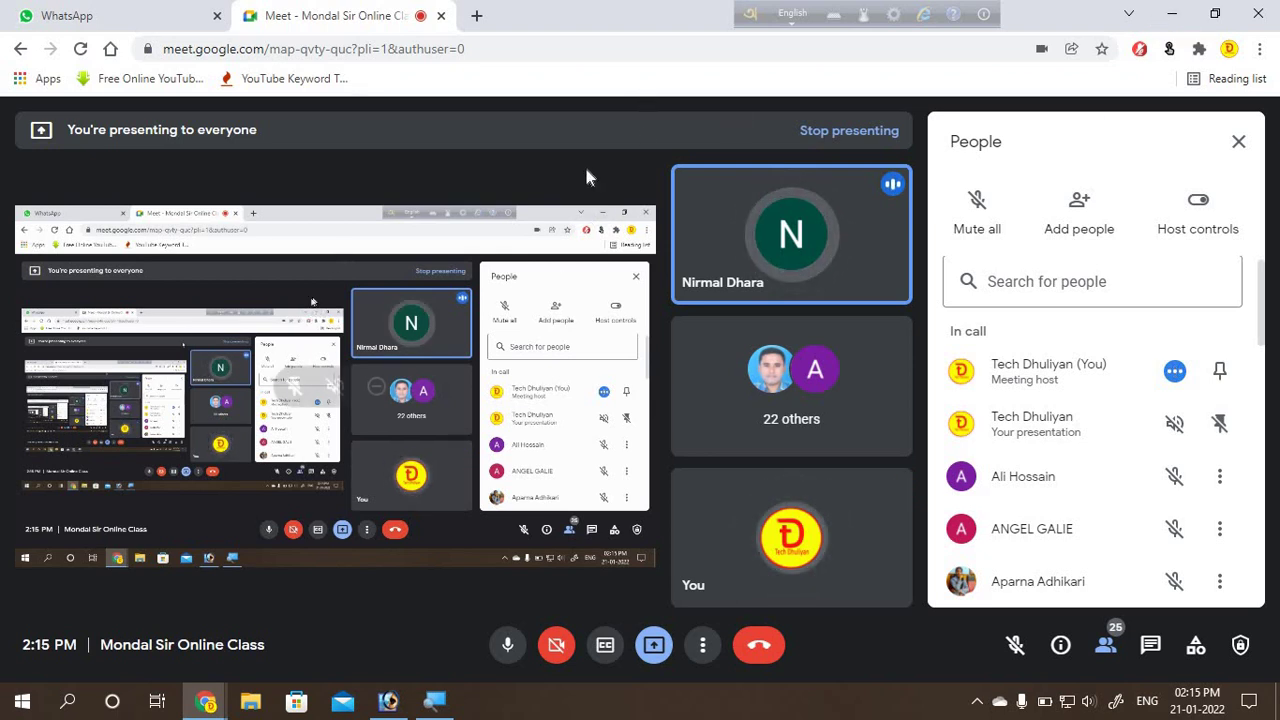
left_click(1173, 14)
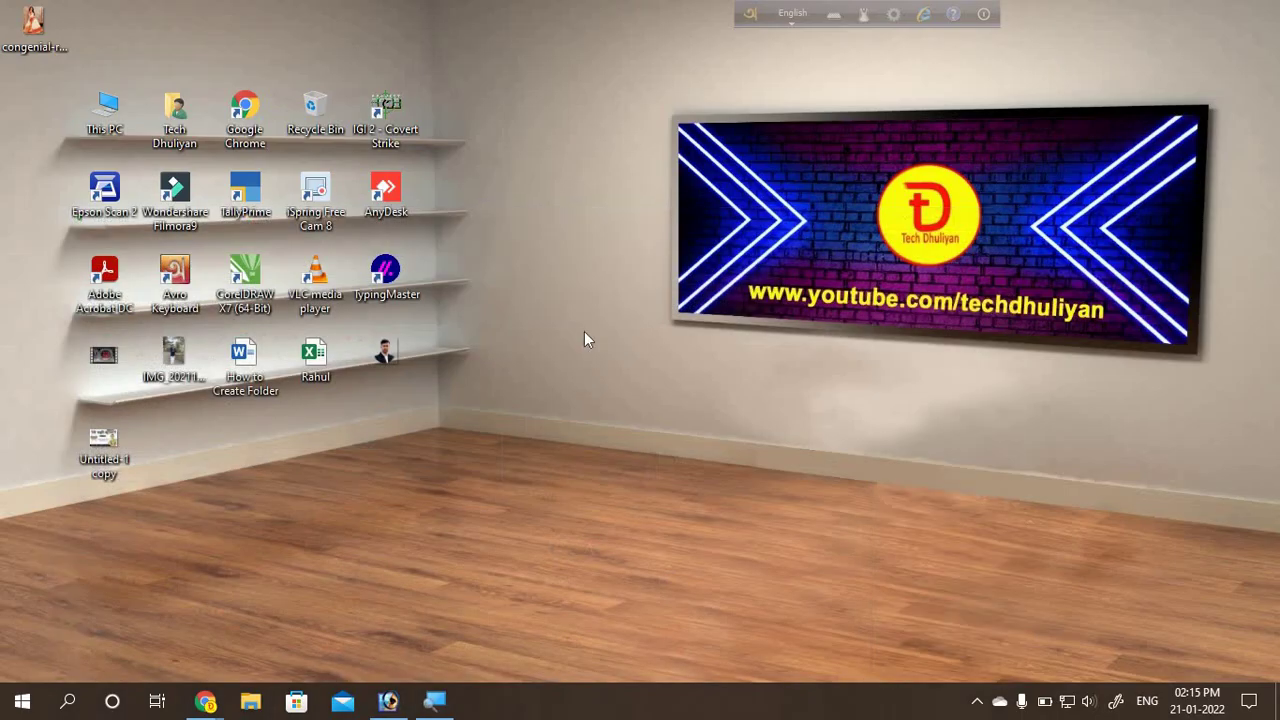
right_click(572, 322)
left_click(640, 374)
left_click(410, 695)
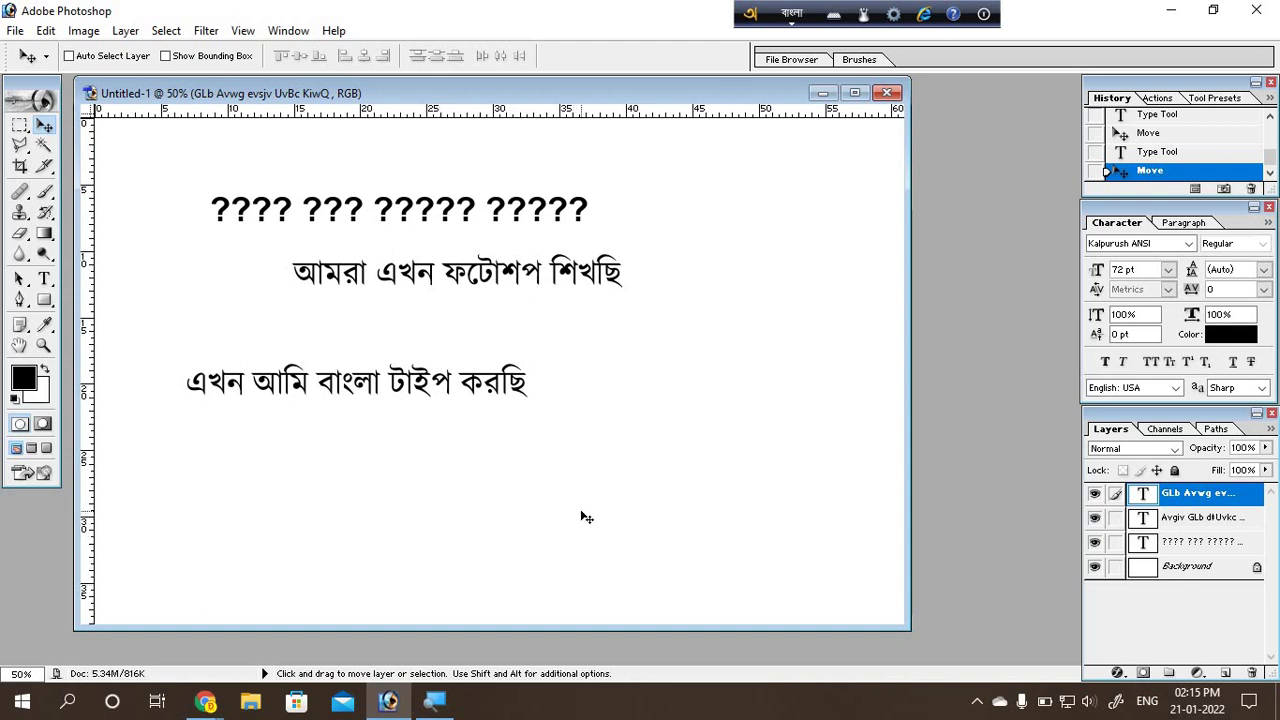
left_click(1171, 16)
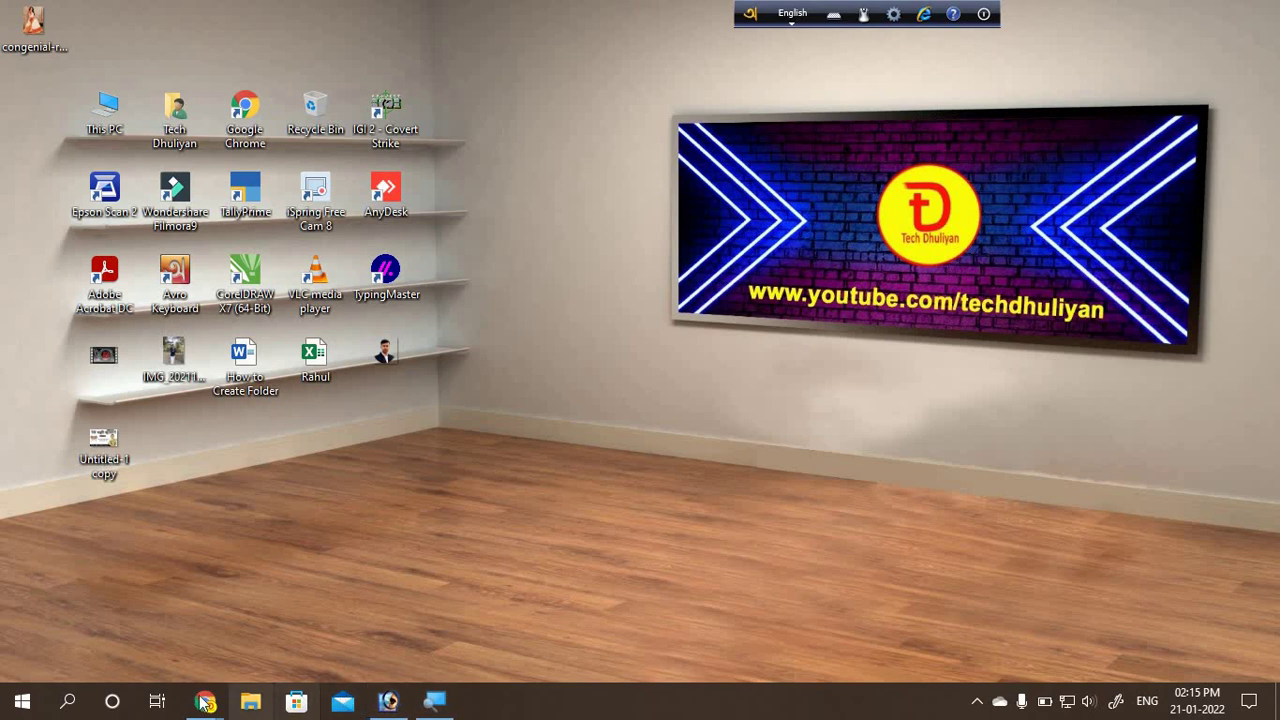
left_click(203, 703)
left_click(106, 572)
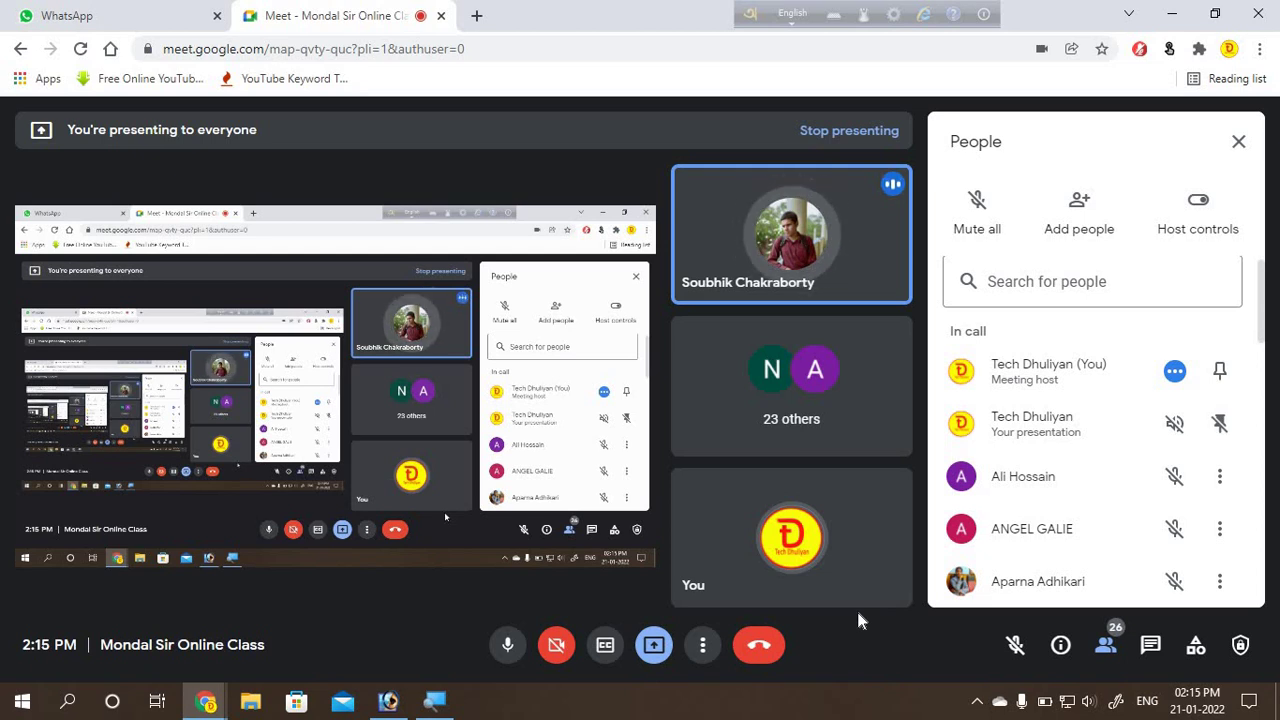
left_click(1148, 705)
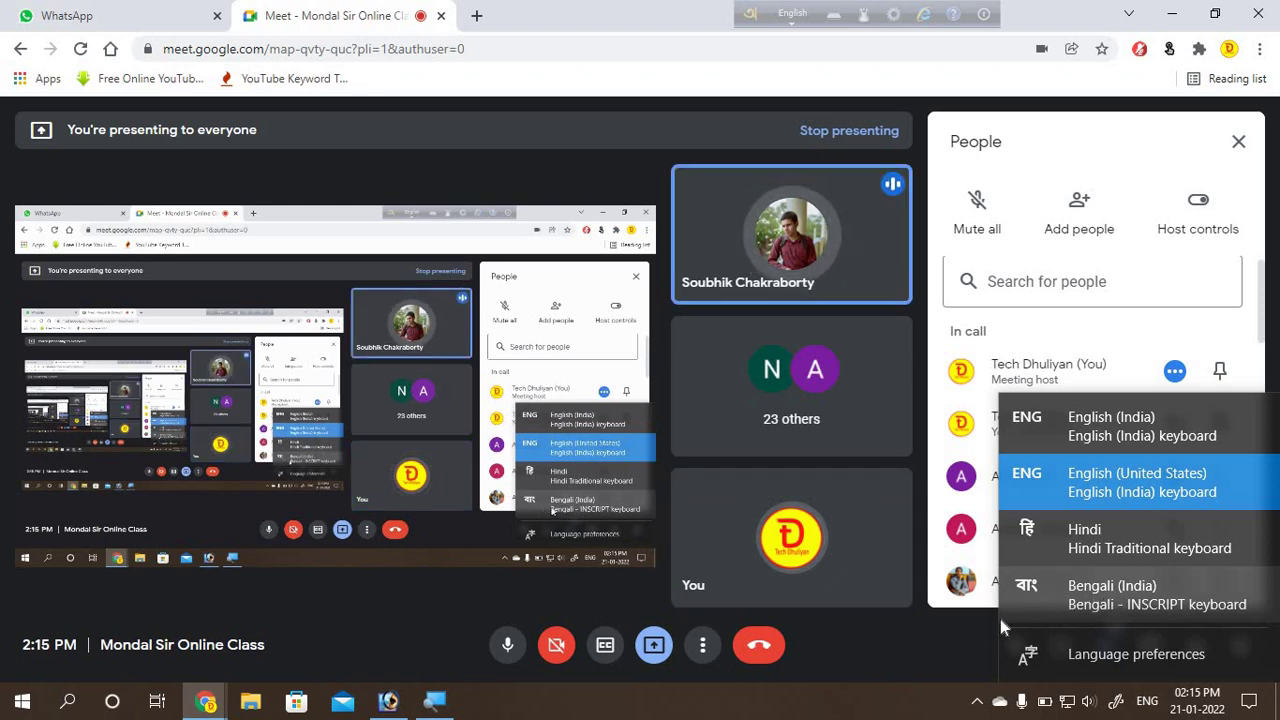
left_click(901, 708)
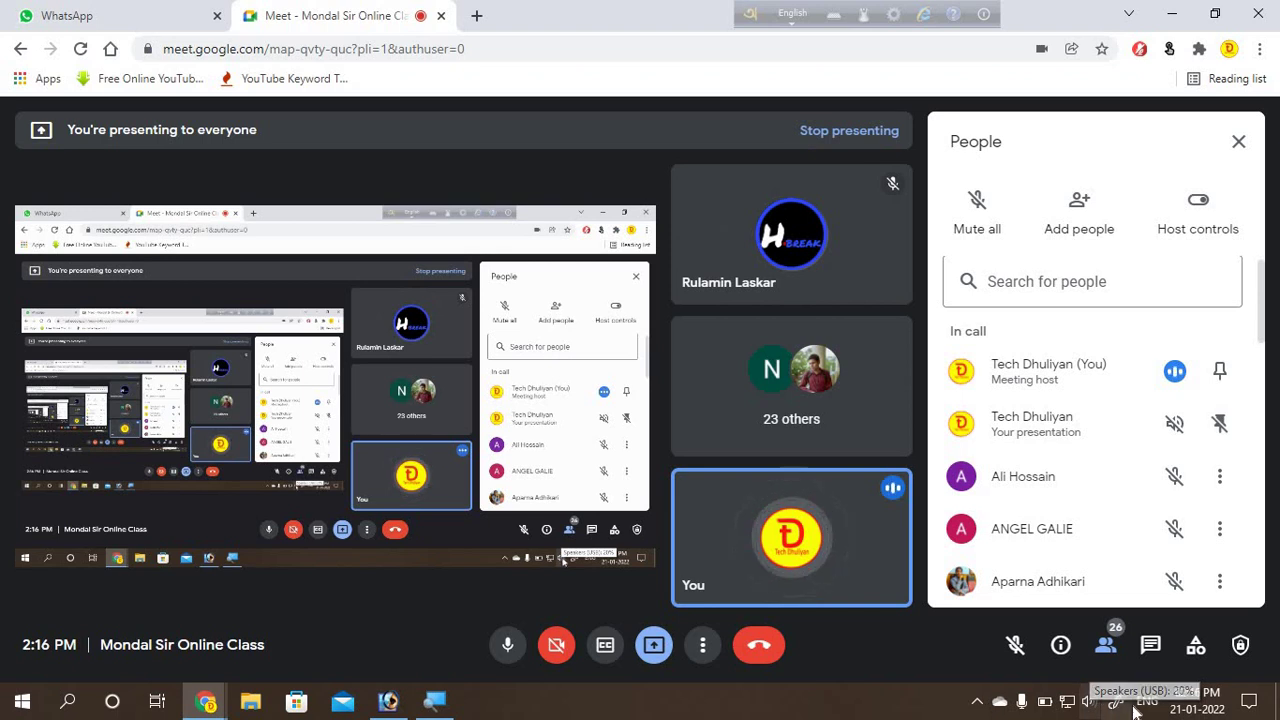
left_click(857, 700)
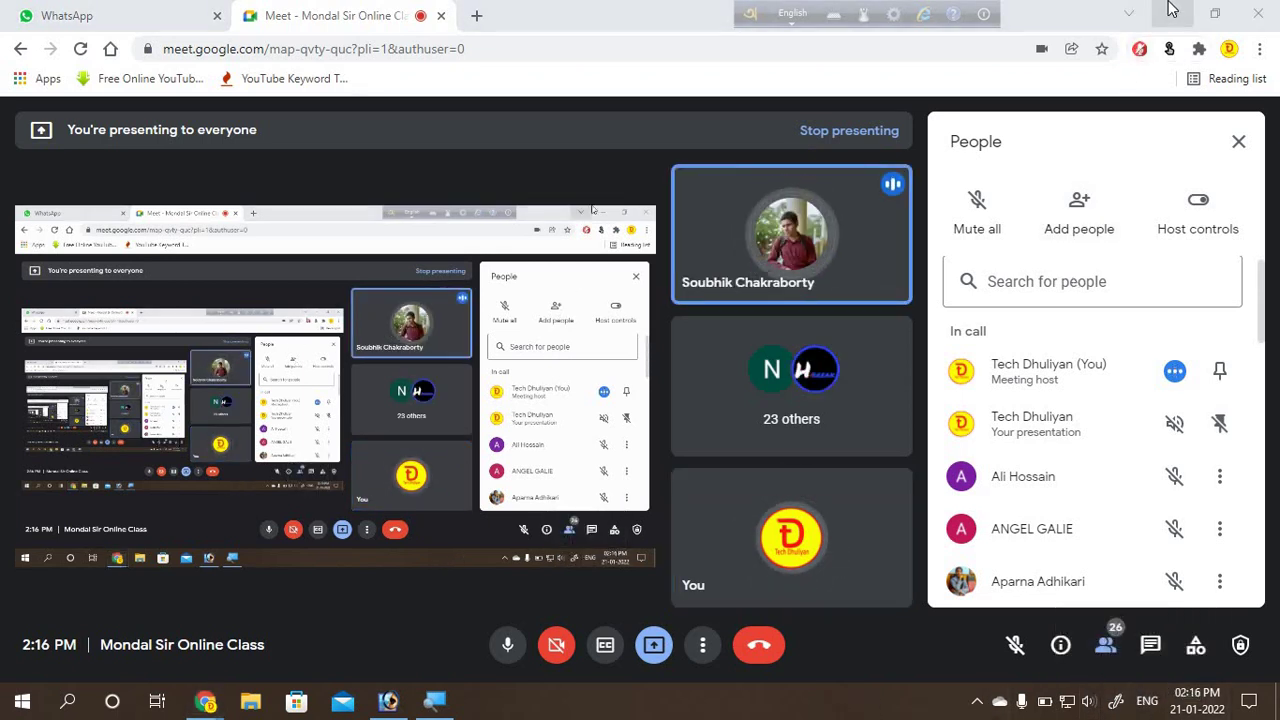
left_click(1148, 702)
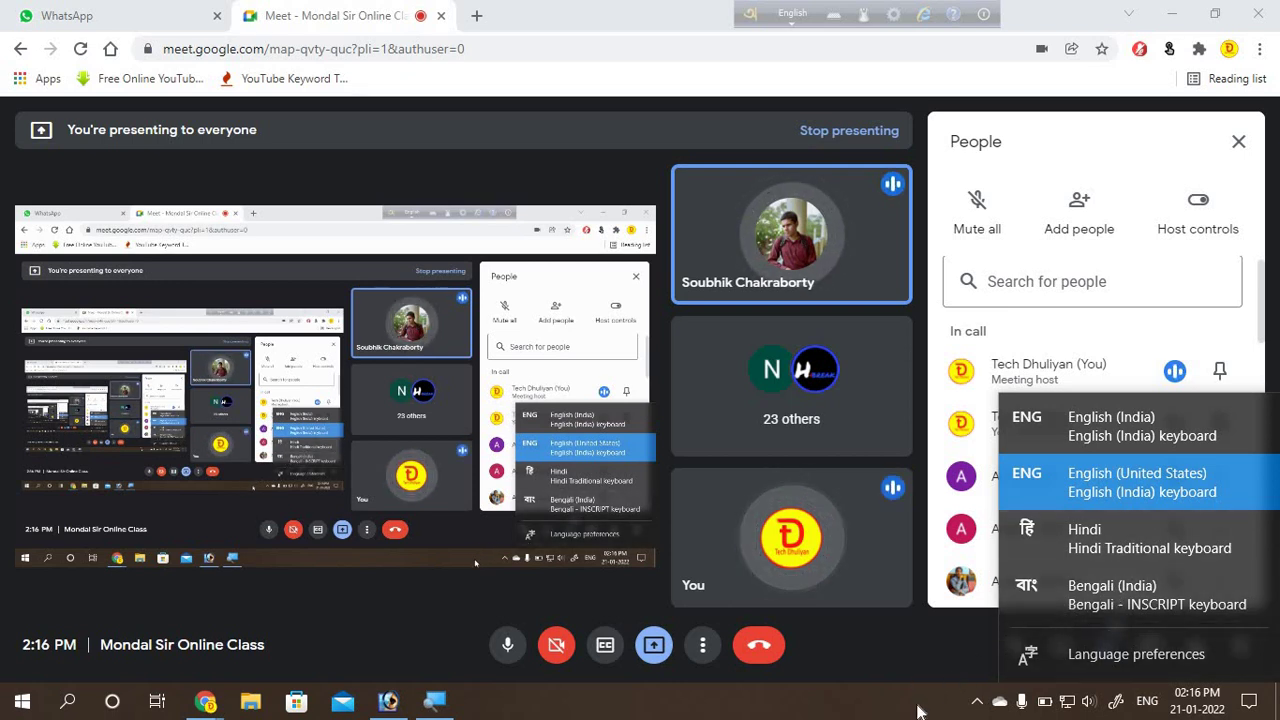
left_click(918, 712)
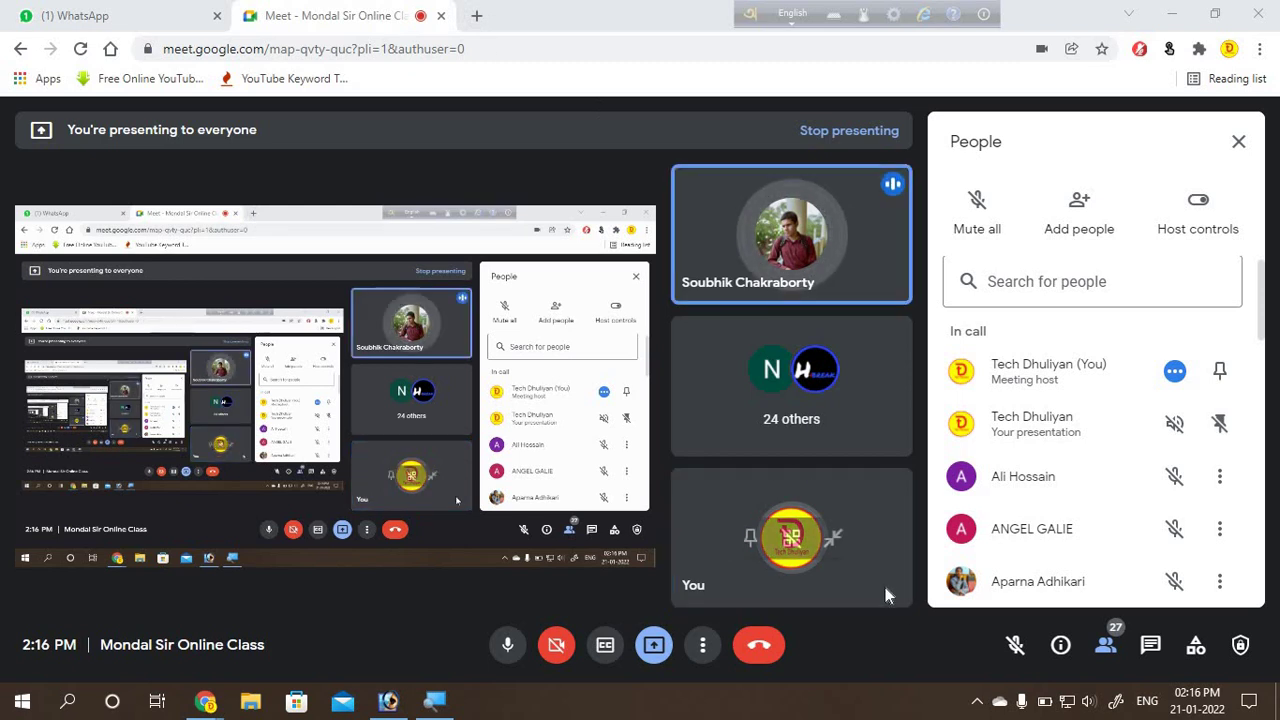
Step: Briefly open and close a new tab, then admit the waiting person into the Meet call
left_click(479, 19)
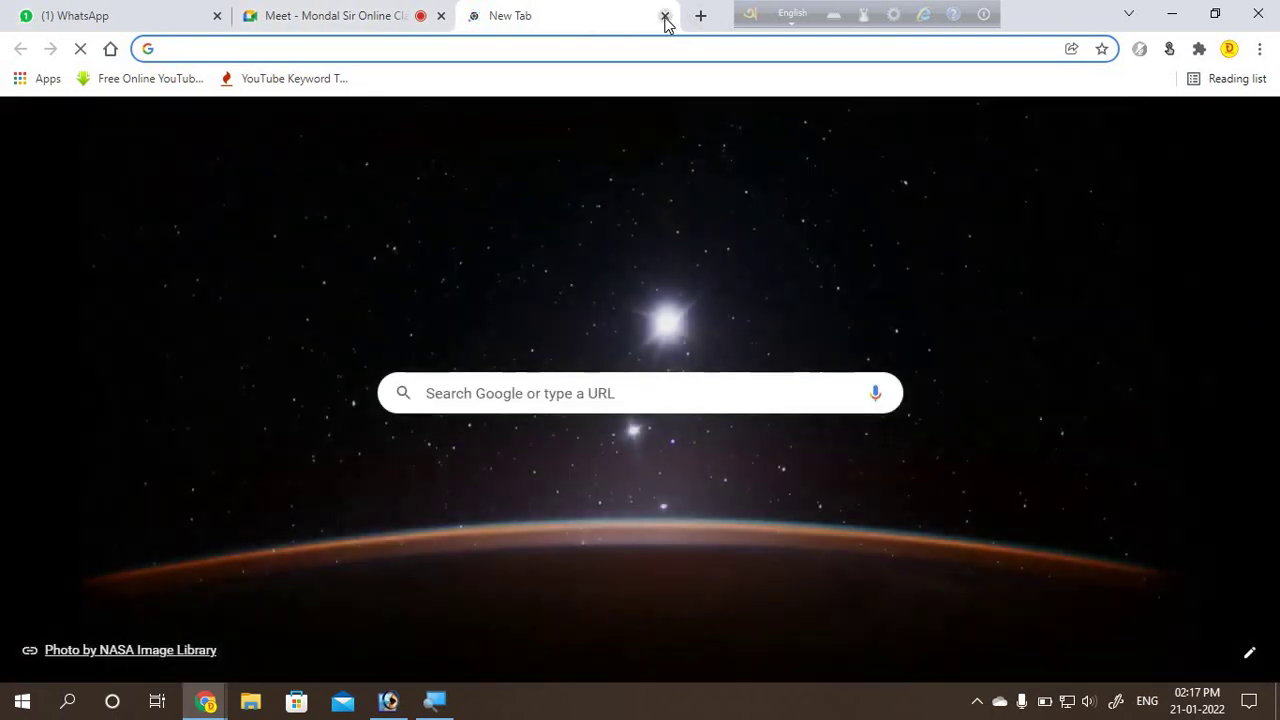
left_click(665, 16)
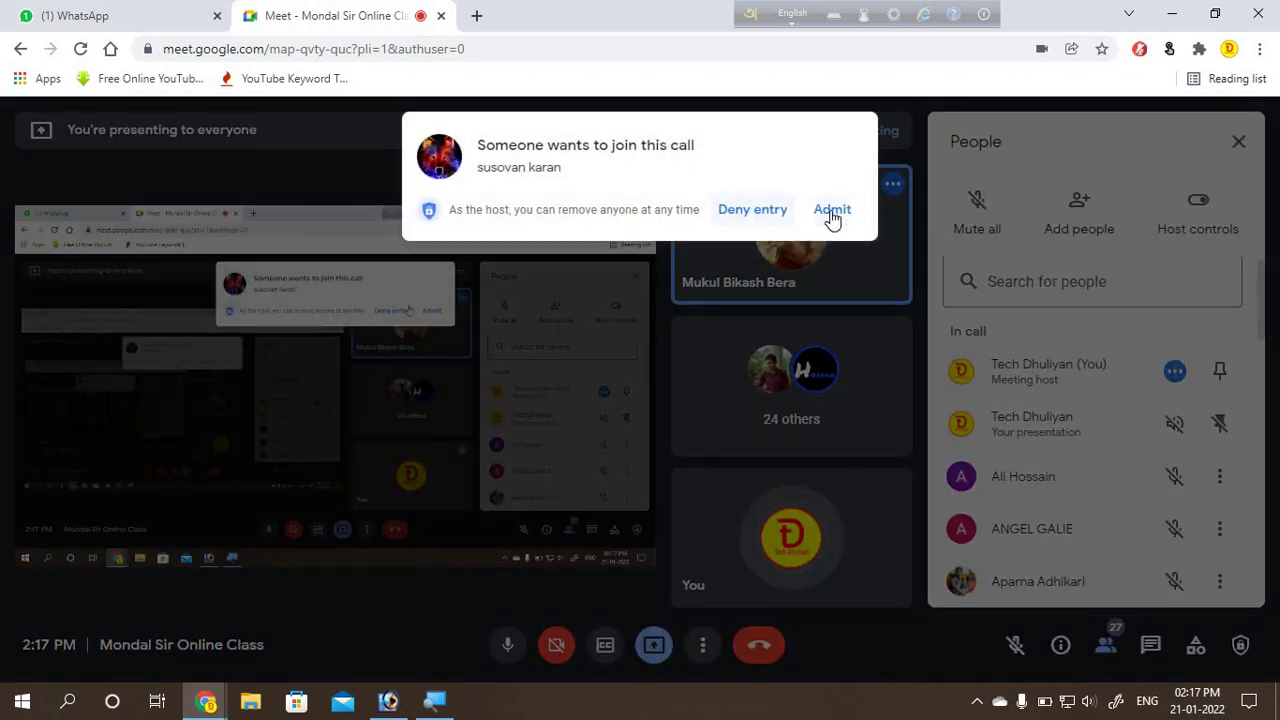
left_click(831, 210)
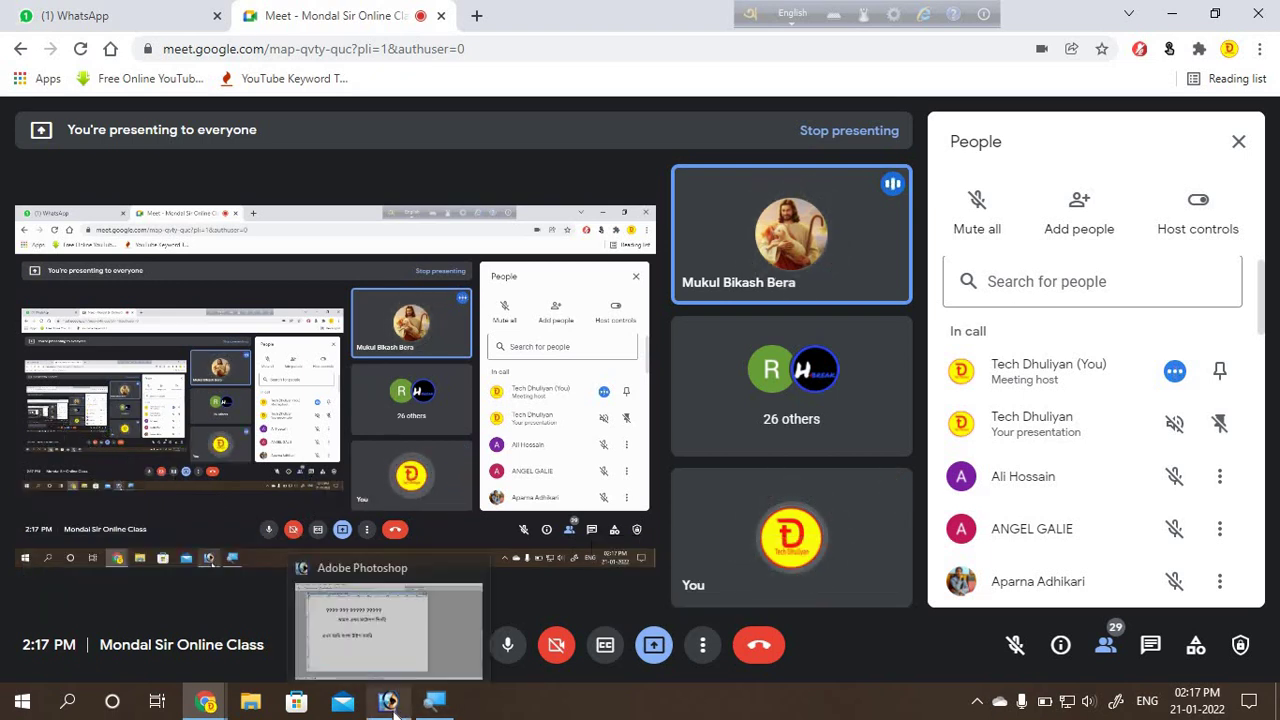
Step: Bring Photoshop forward and hide the Bangla keyboard bar
left_click(389, 702)
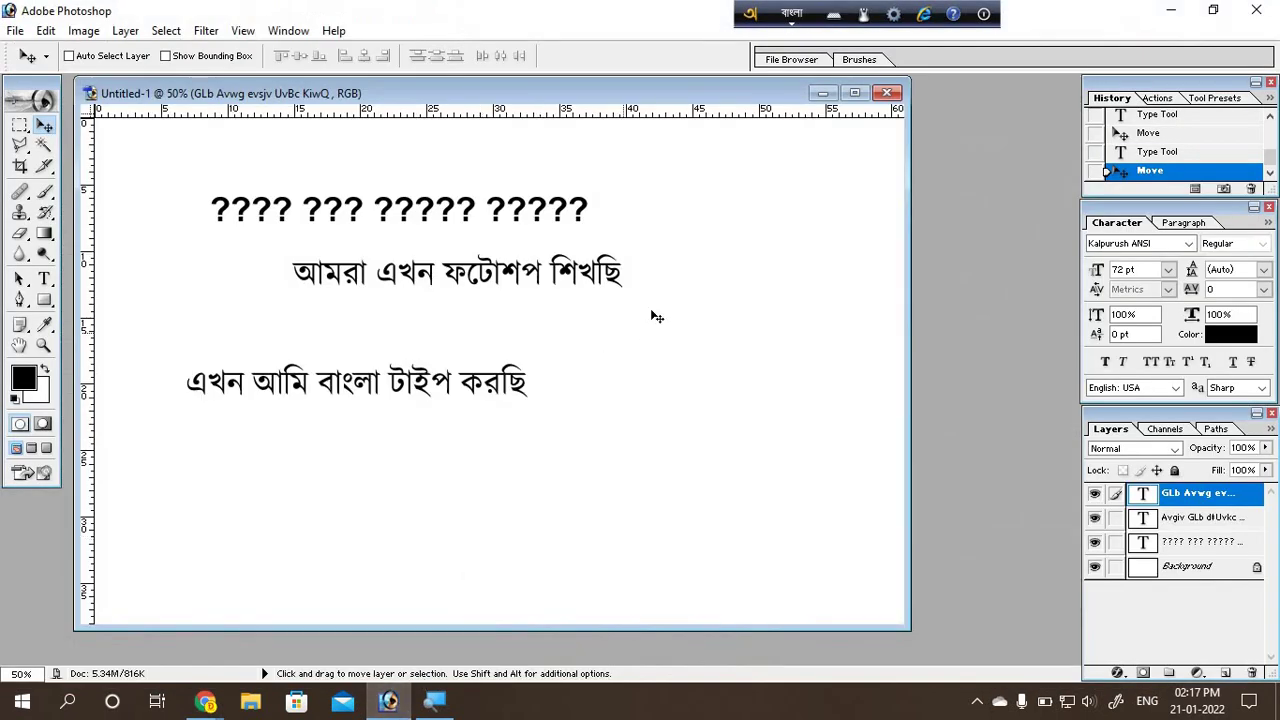
left_click(984, 18)
left_click(1000, 42)
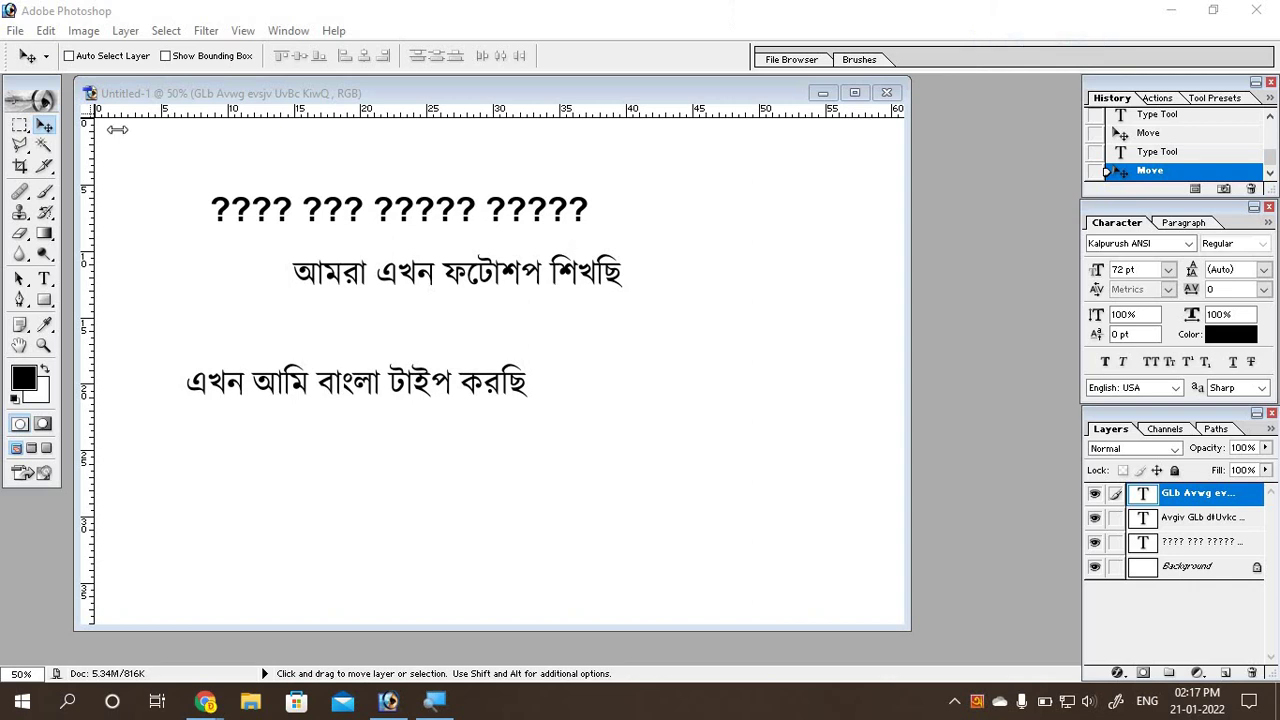
Step: Delete both Bengali text layers and the question-mark layer, leaving only Background
mouse_move(412, 380)
left_mouse_down()
mouse_move(683, 170)
mouse_move(514, 164)
left_mouse_up()
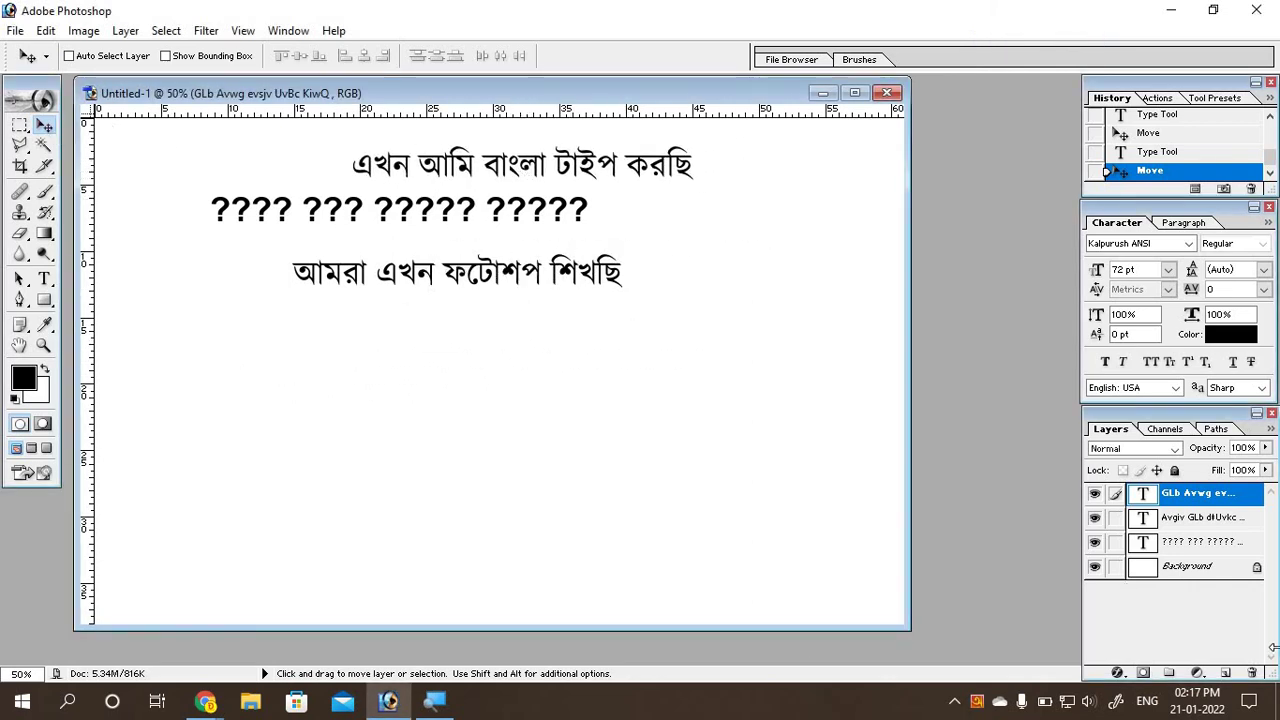
left_click(1252, 673)
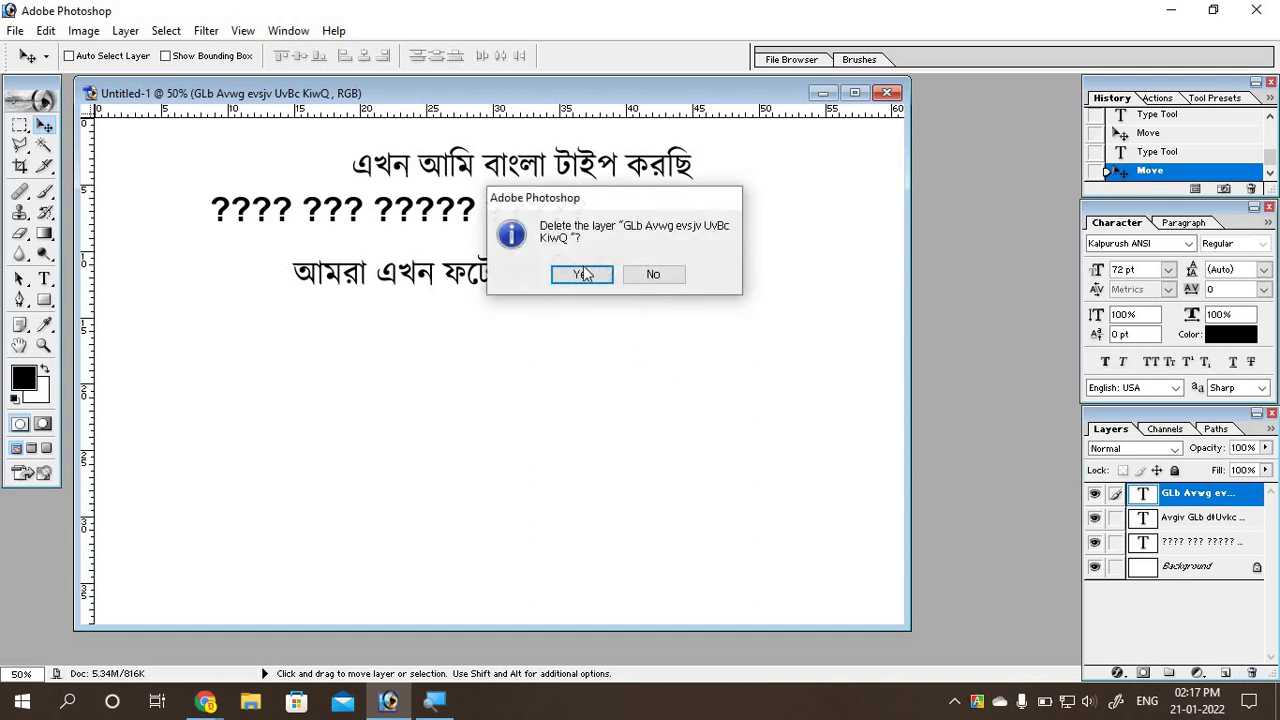
key("Return")
left_click(1258, 673)
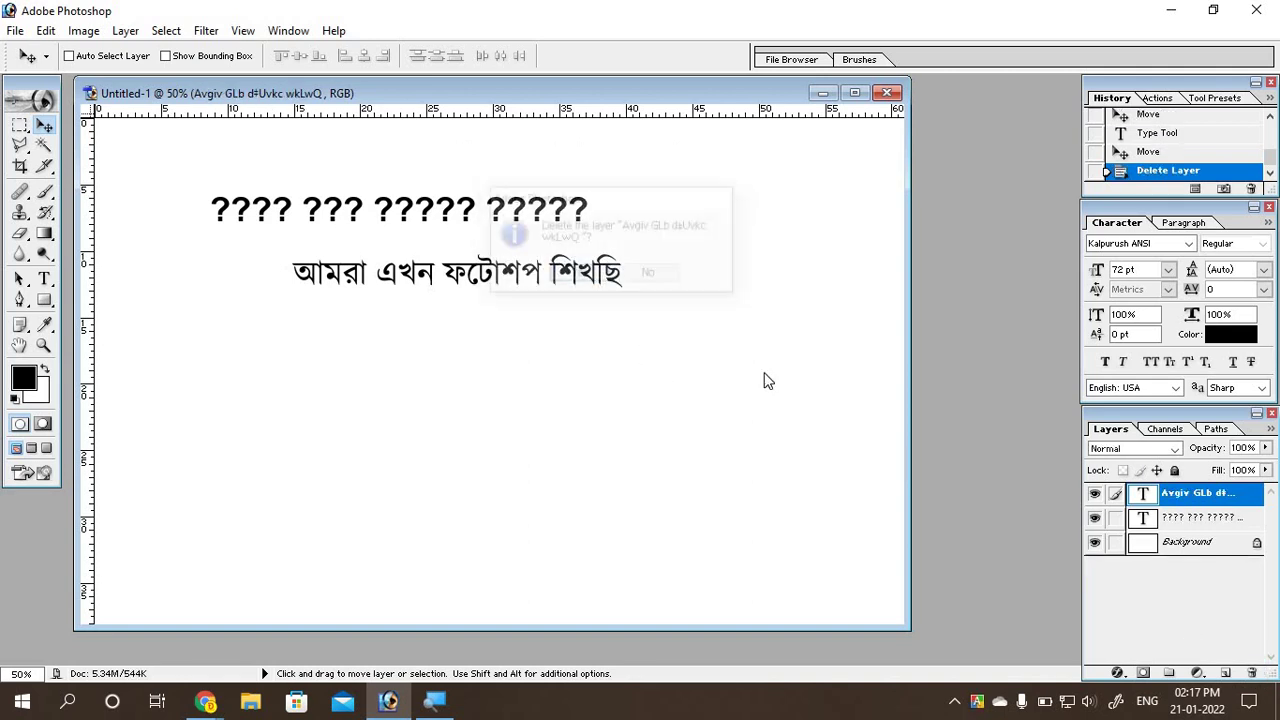
left_click(573, 276)
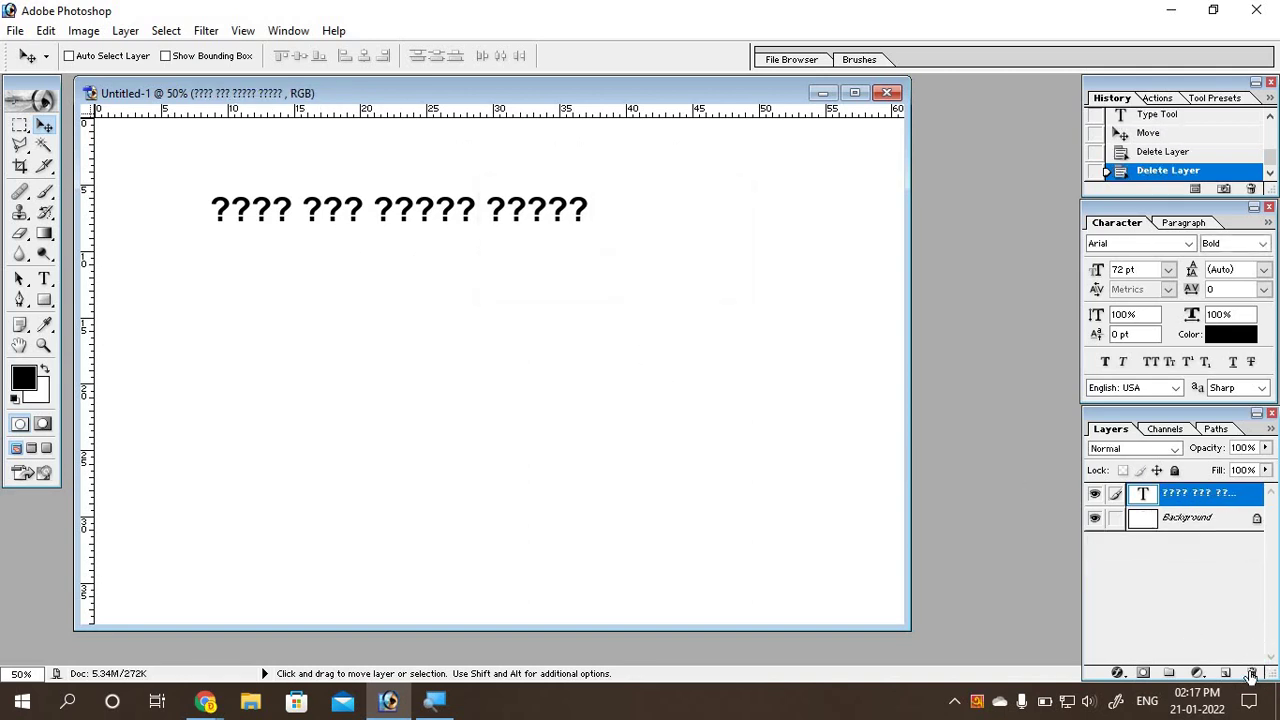
left_click(580, 274)
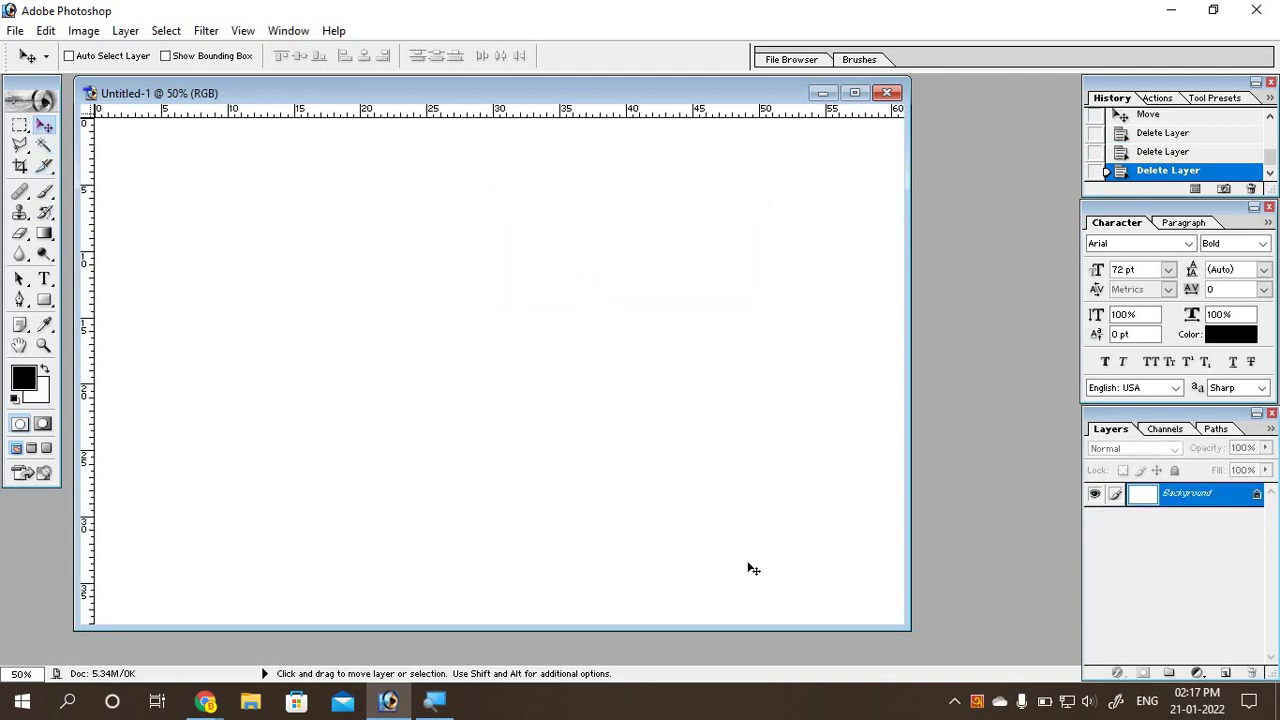
left_click(955, 704)
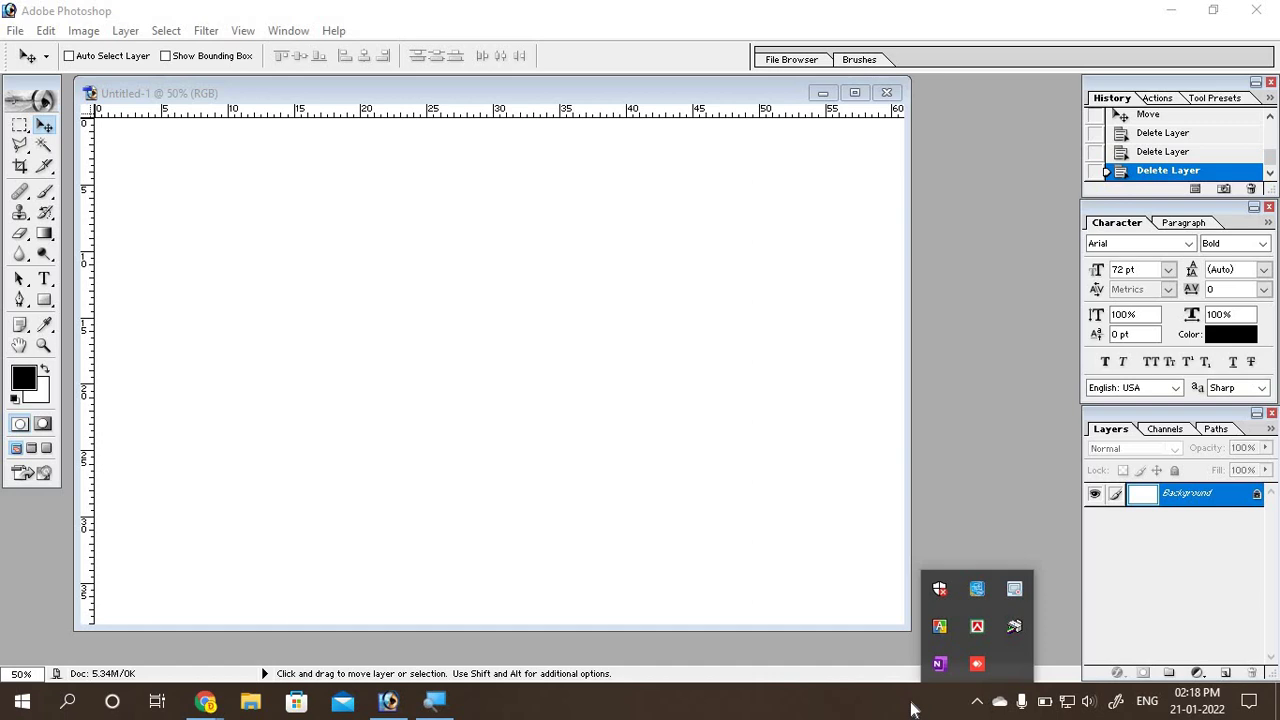
left_click(915, 710)
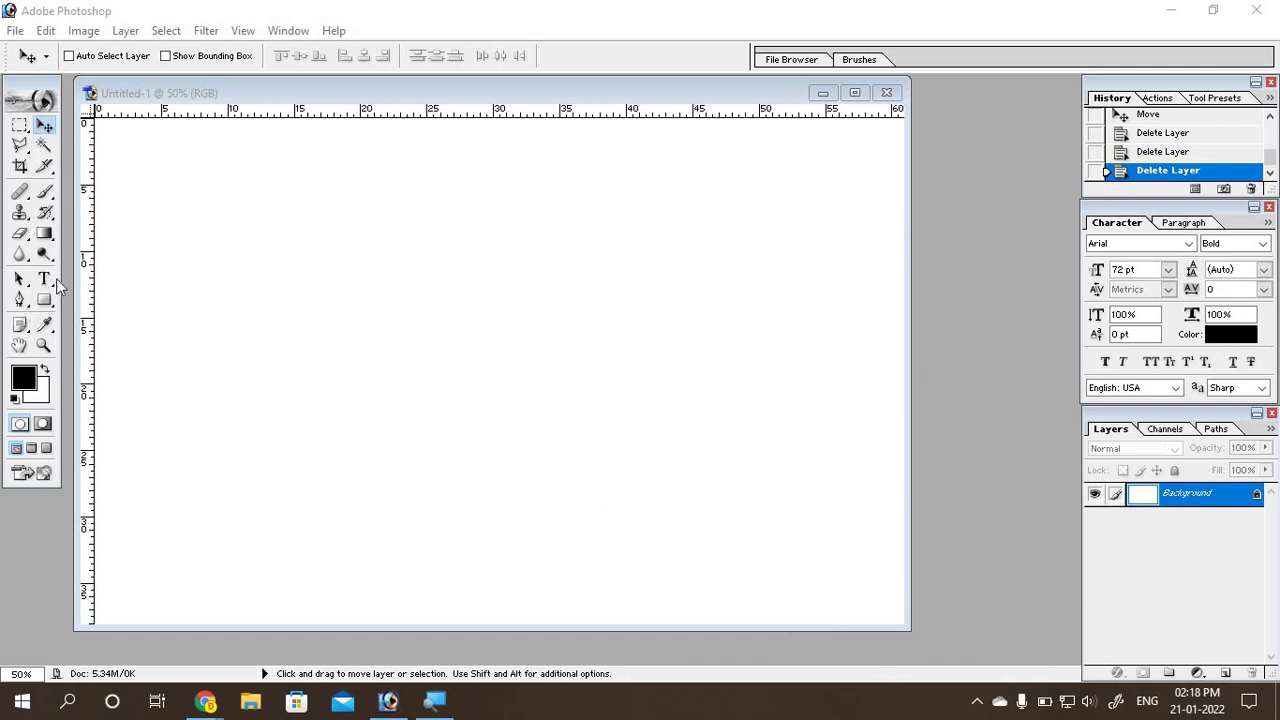
Step: Start a new text layer on the canvas and set its font to SutonnyMJ
left_click(50, 284)
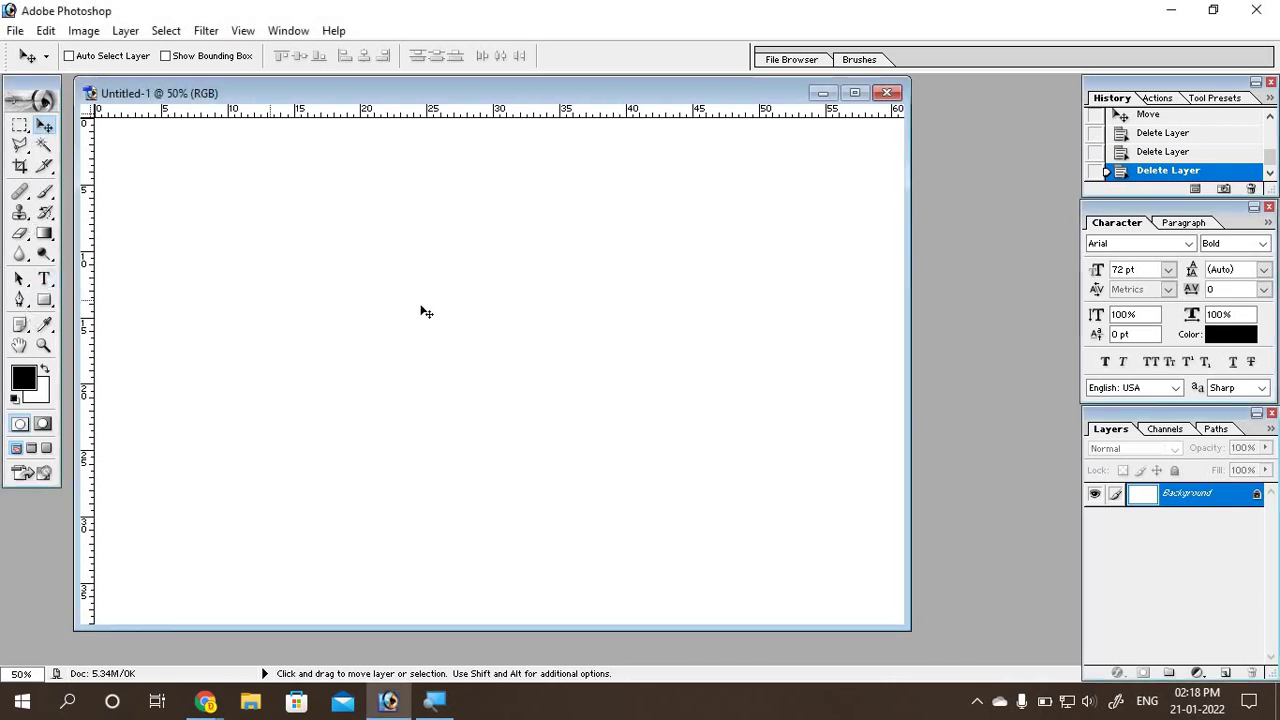
left_click(45, 280)
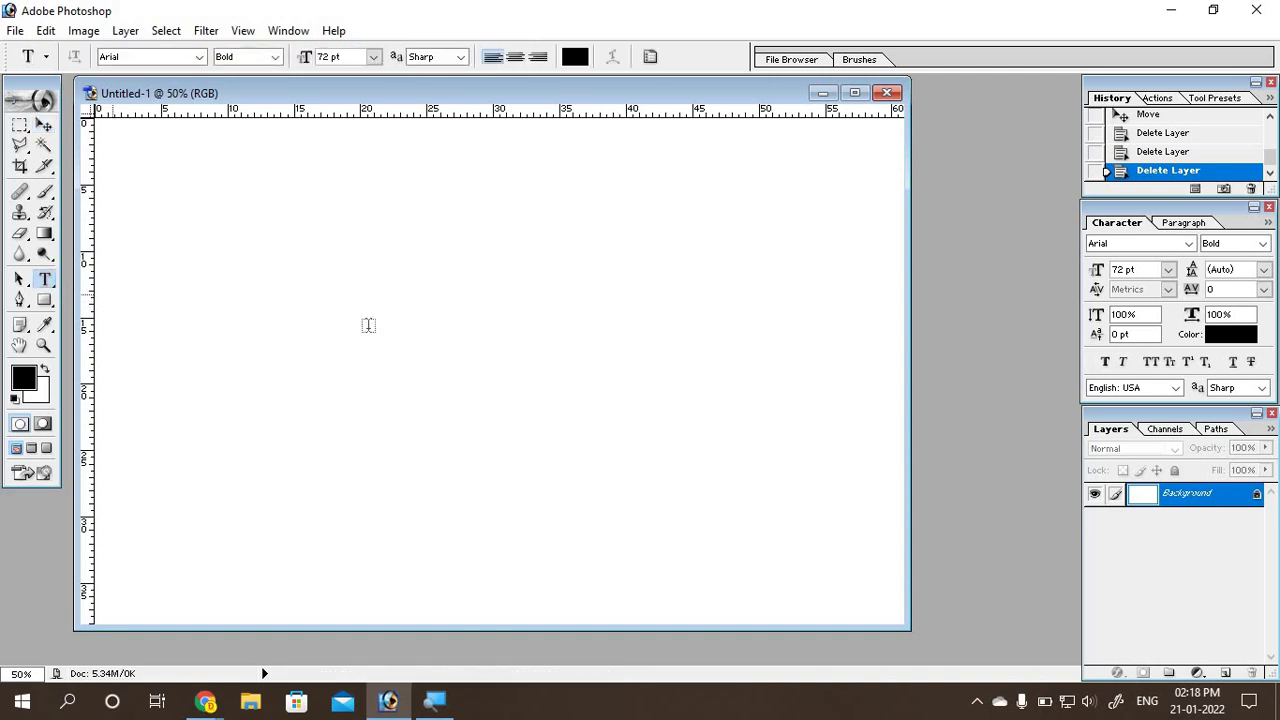
left_click(501, 335)
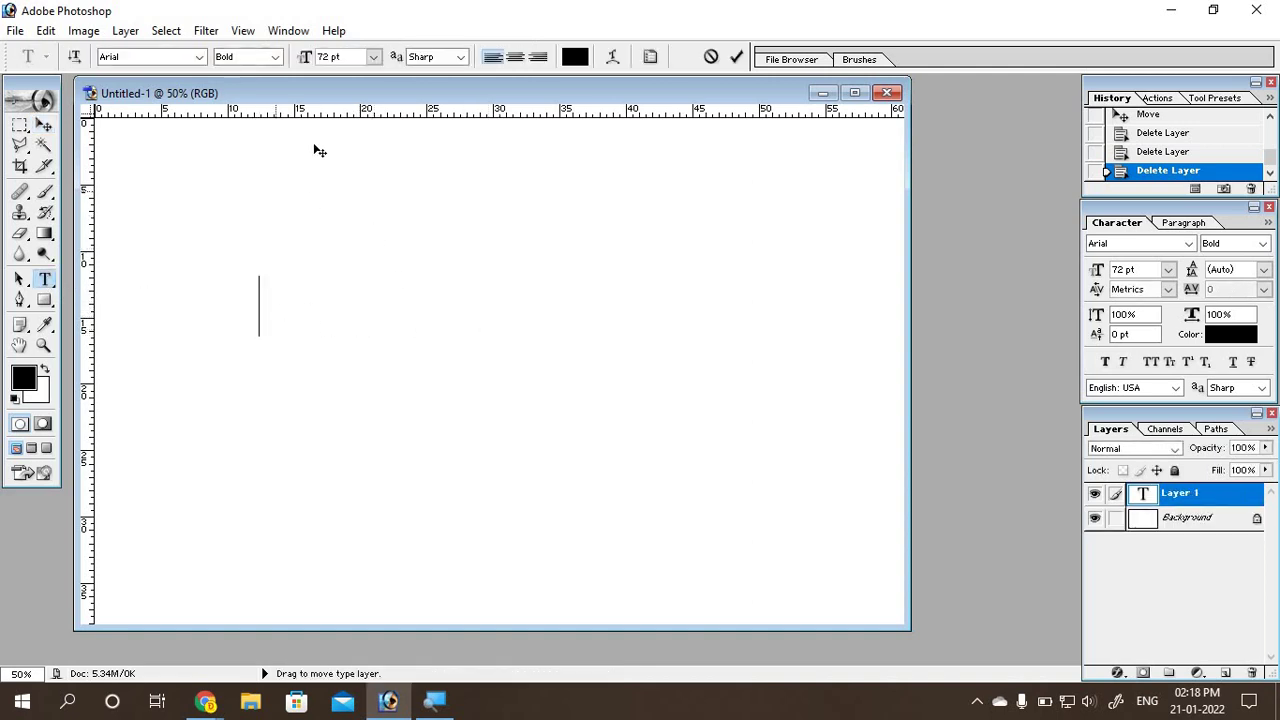
left_click(199, 57)
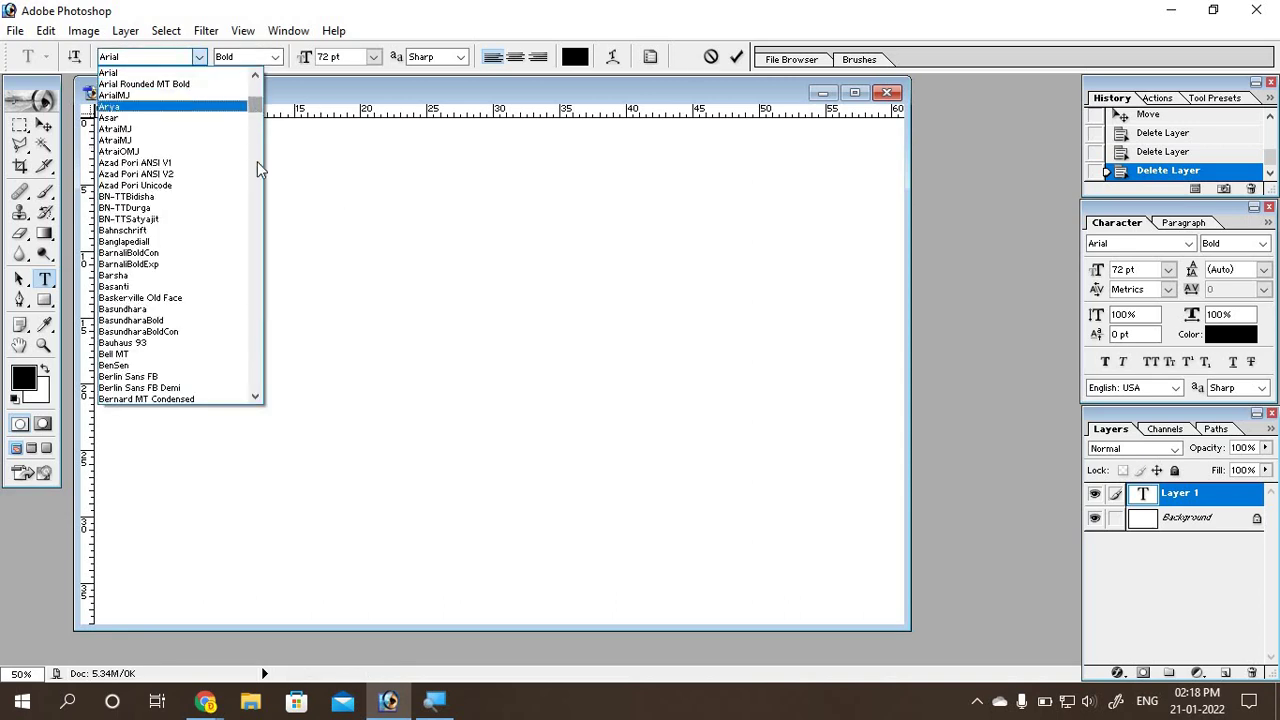
left_click_drag(257, 161, 255, 345)
left_click(255, 345)
left_click(252, 343)
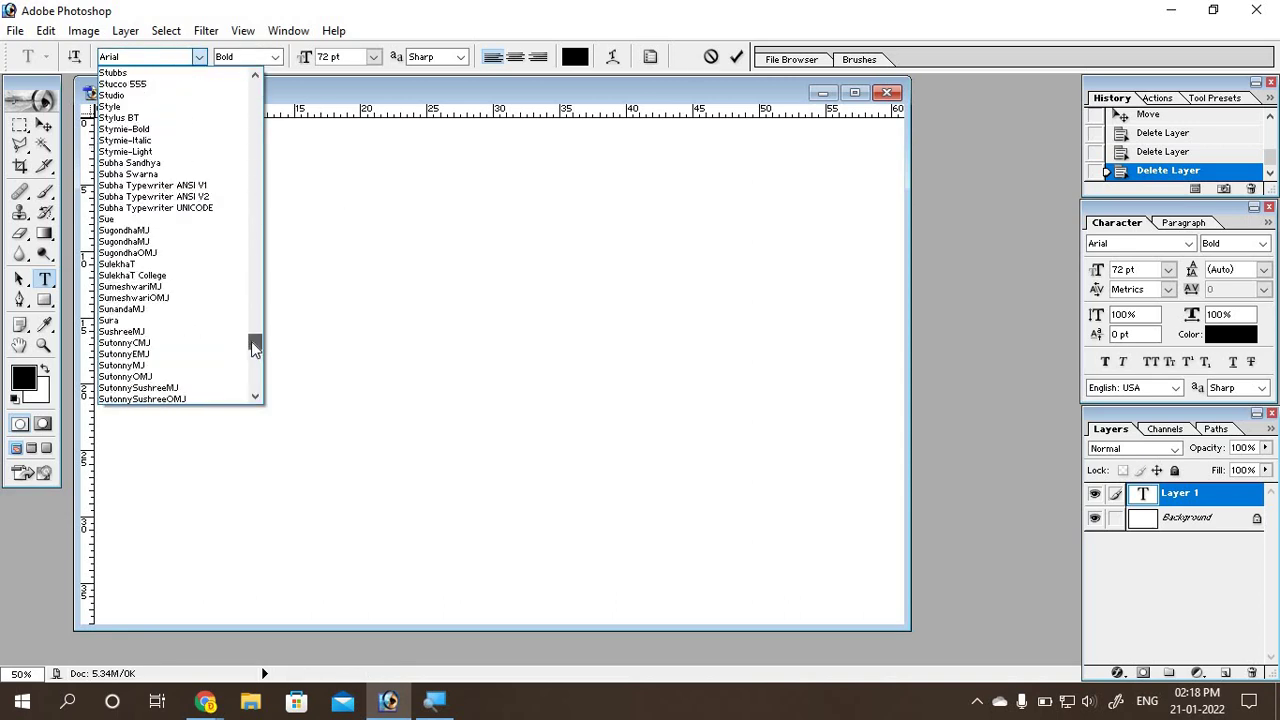
left_click(195, 364)
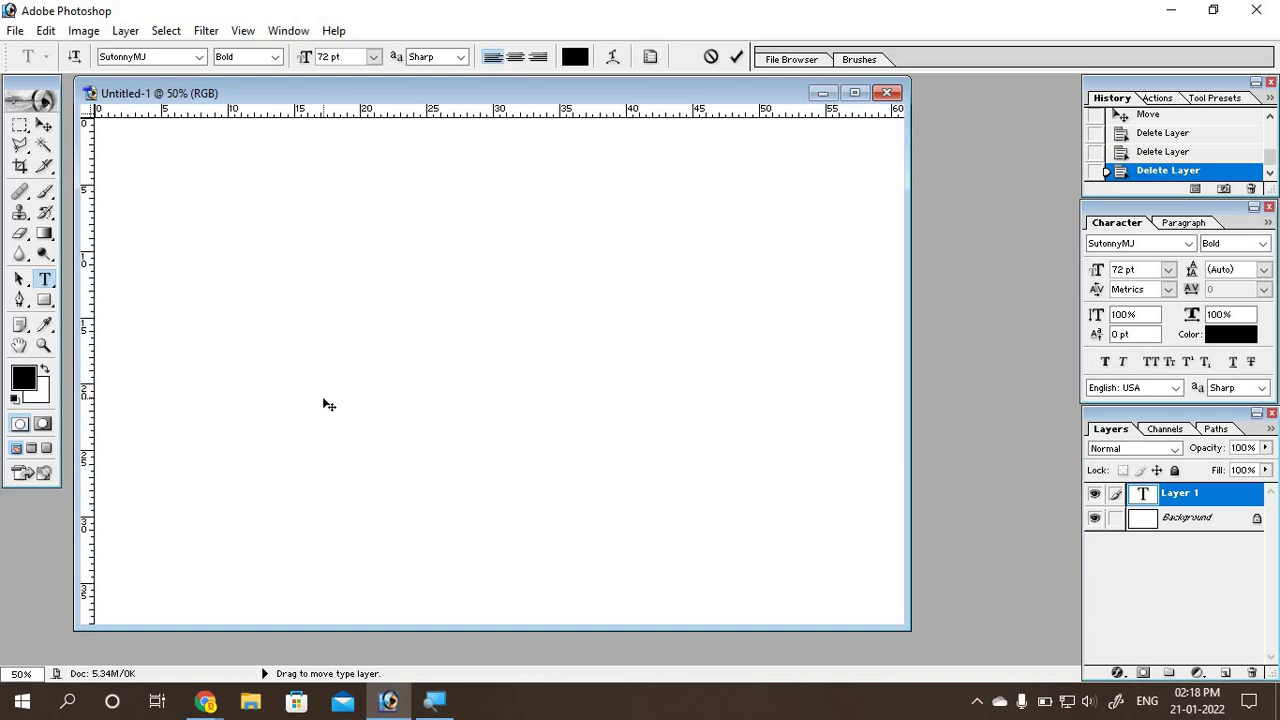
type("x")
left_click(206, 700)
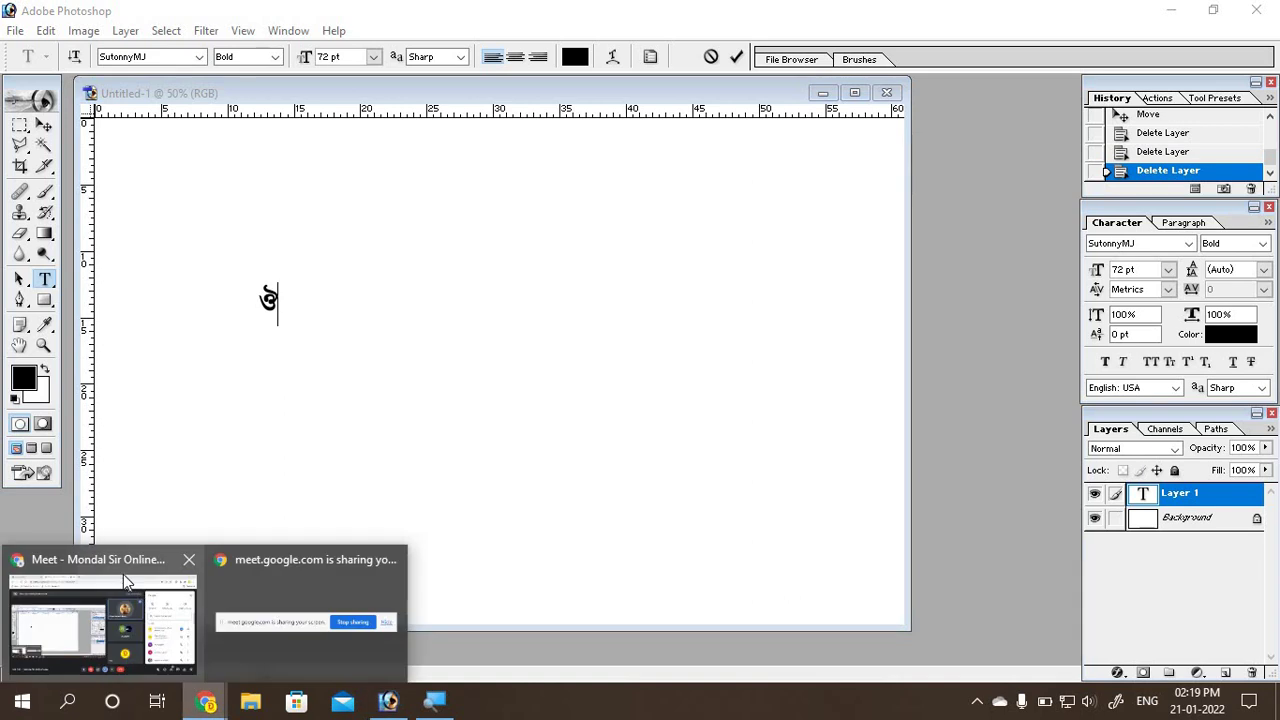
left_click(117, 570)
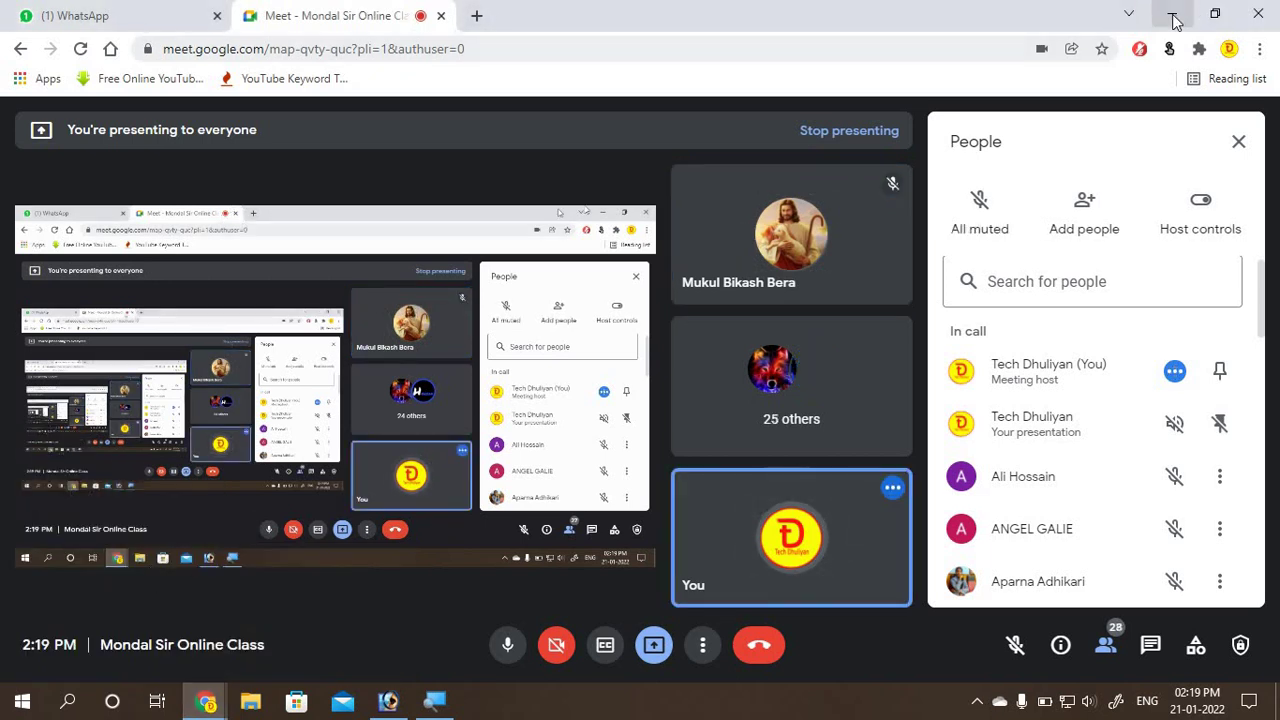
key("alt+Tab")
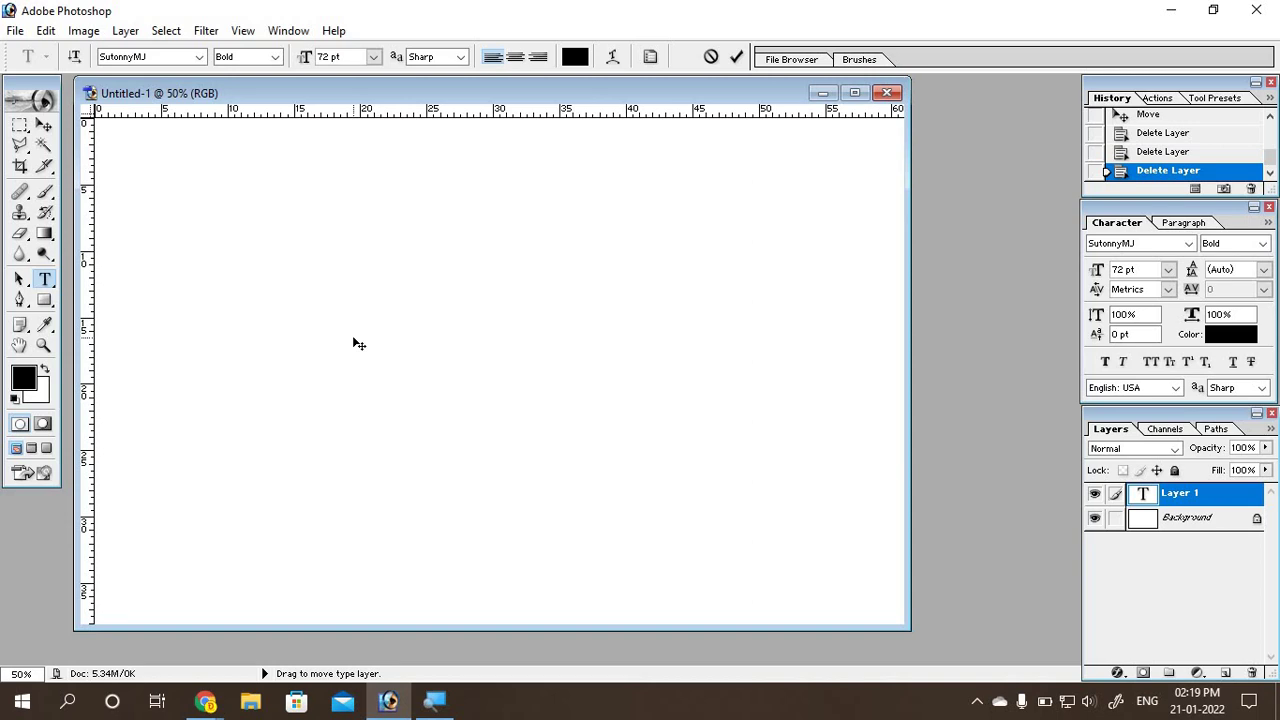
Step: Switch to the Move tool and delete the empty Layer 1
left_click(44, 125)
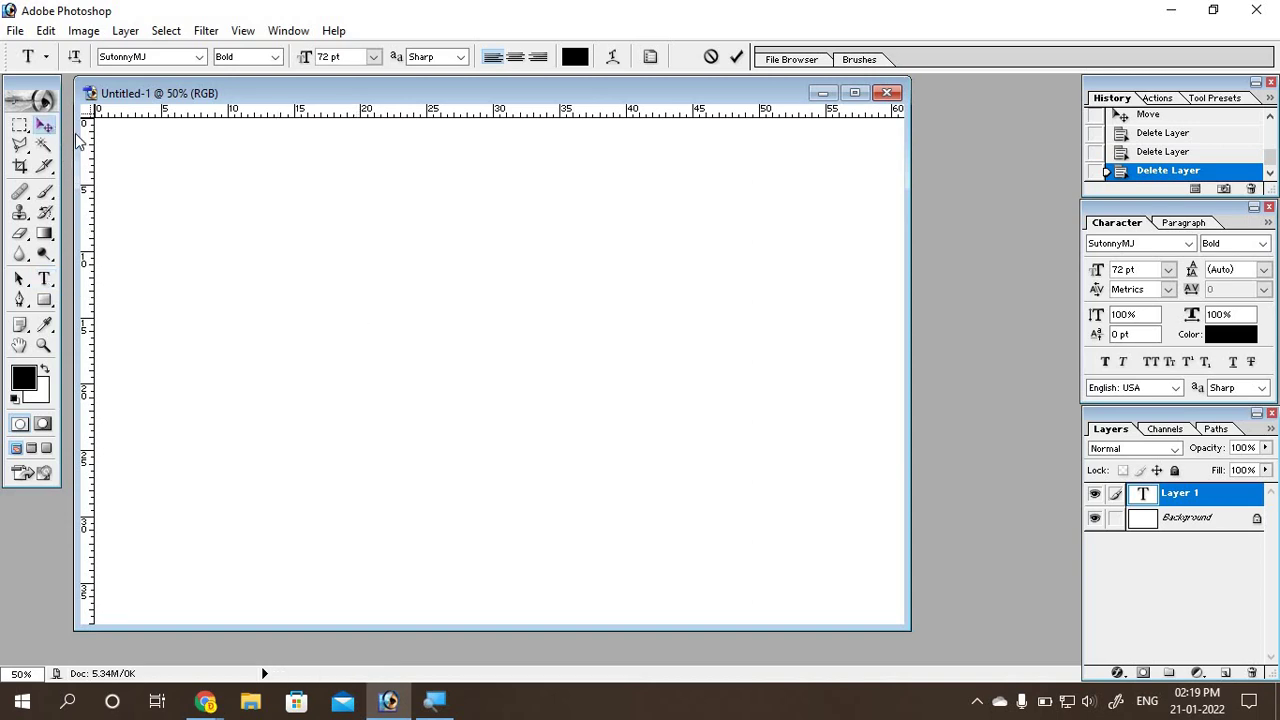
left_click(1253, 673)
left_click(562, 279)
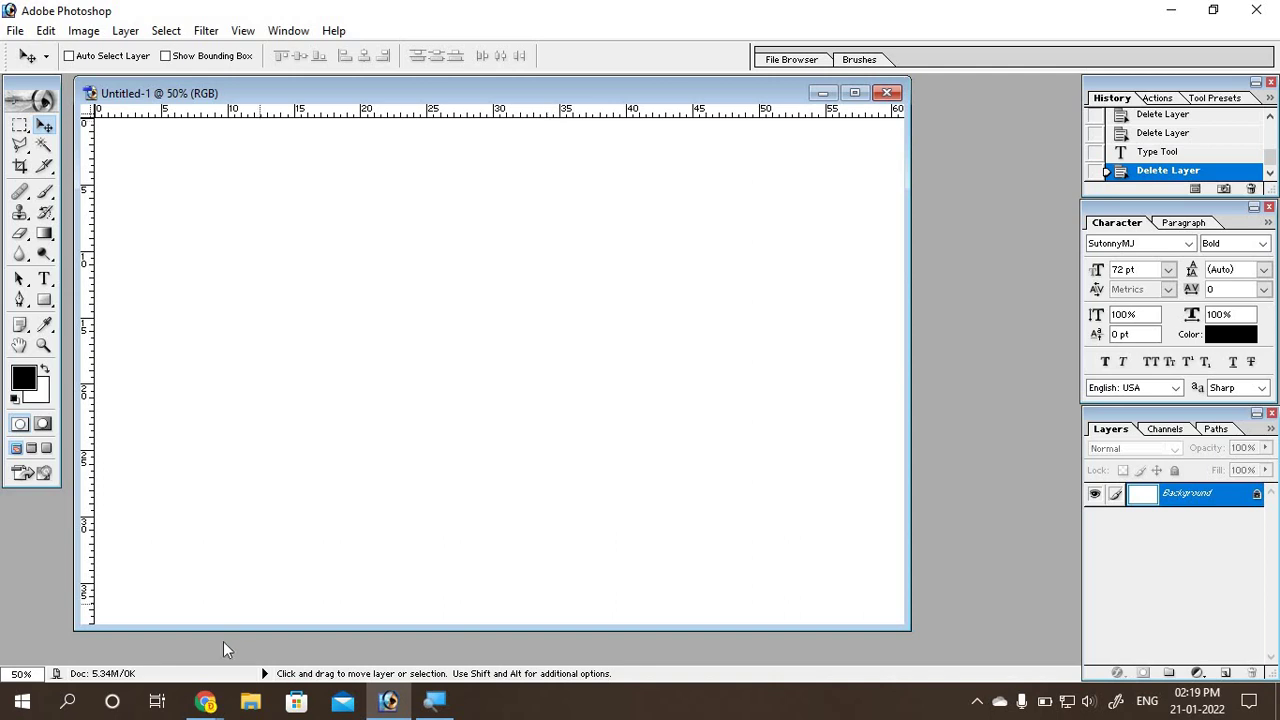
mouse_move(206, 701)
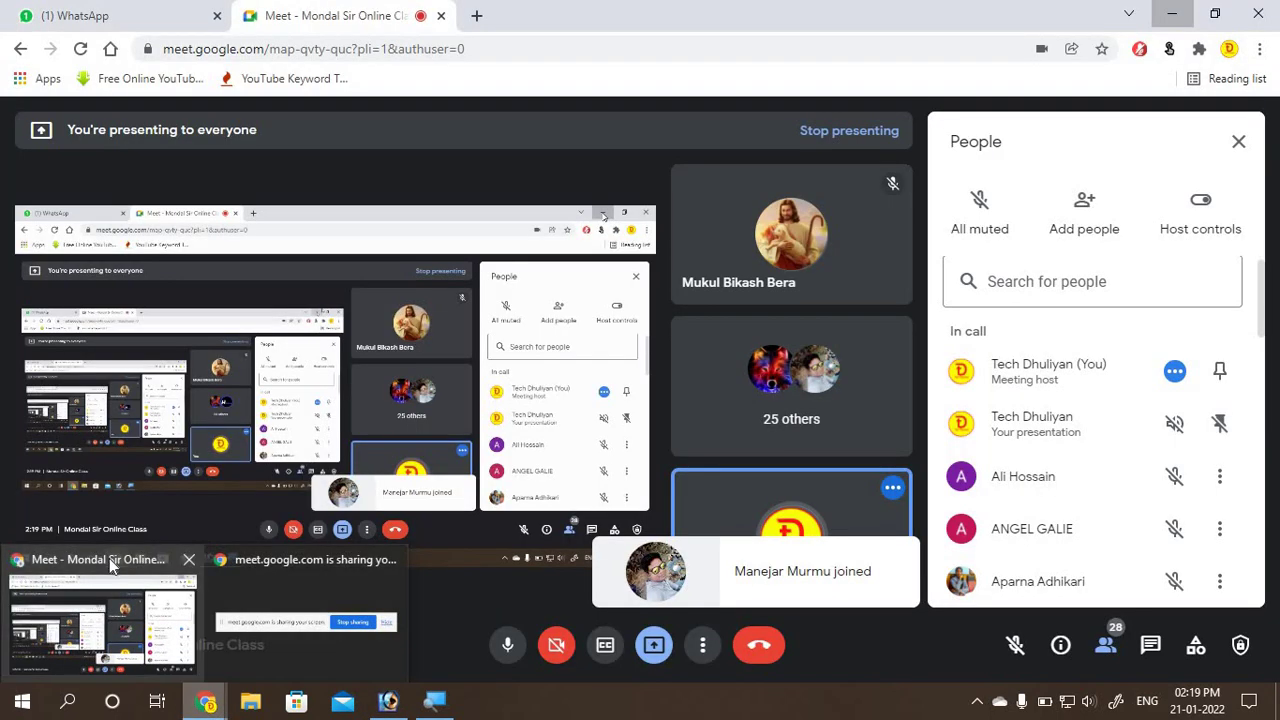
Step: Bring the Meet class forward, scroll through the 29-person participant list, then close it
left_click(109, 558)
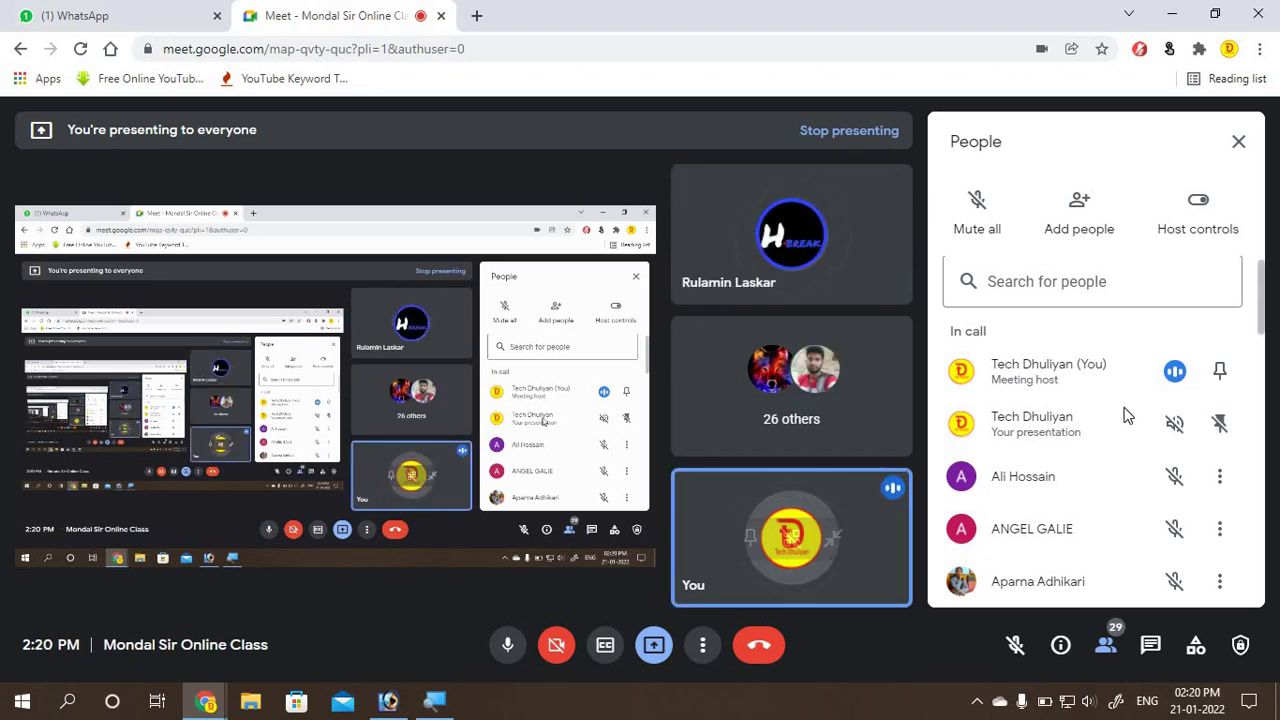
scroll(1127, 420, "down", 3)
scroll(1125, 420, "down", 3)
scroll(1120, 420, "down", 3)
scroll(1117, 417, "down", 4)
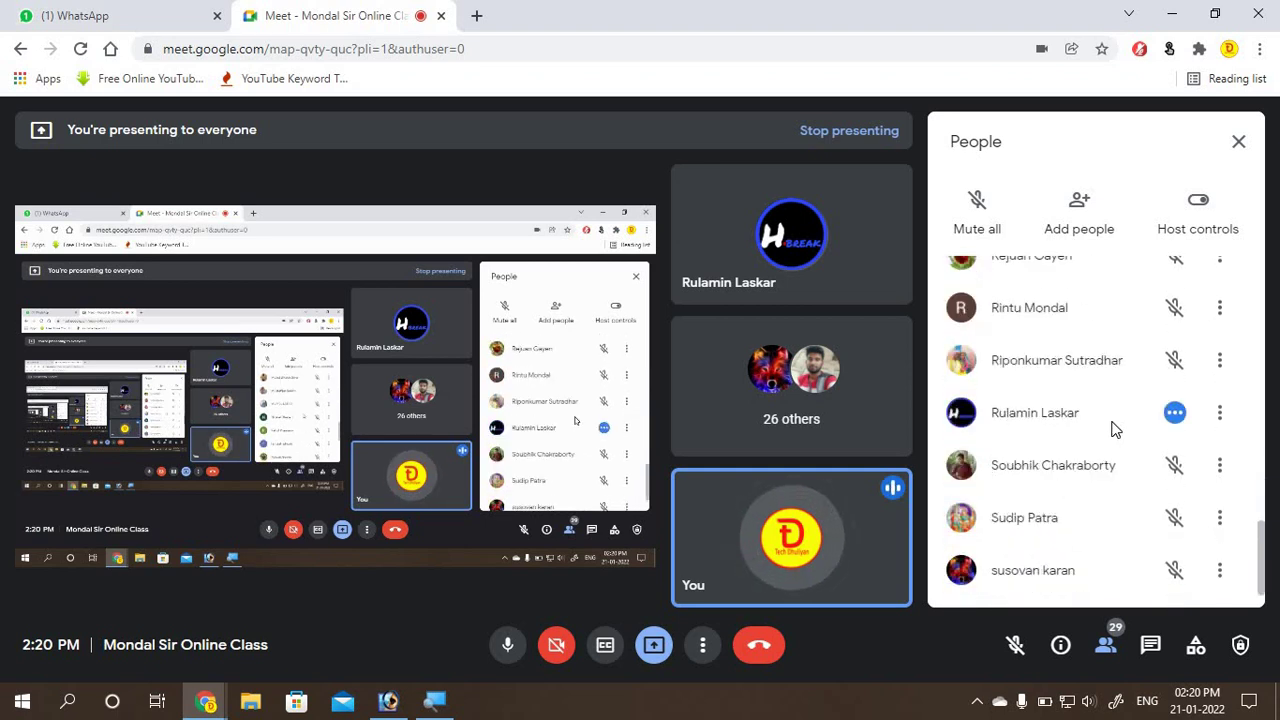
scroll(1114, 425, "down", 1)
scroll(1068, 434, "up", 3)
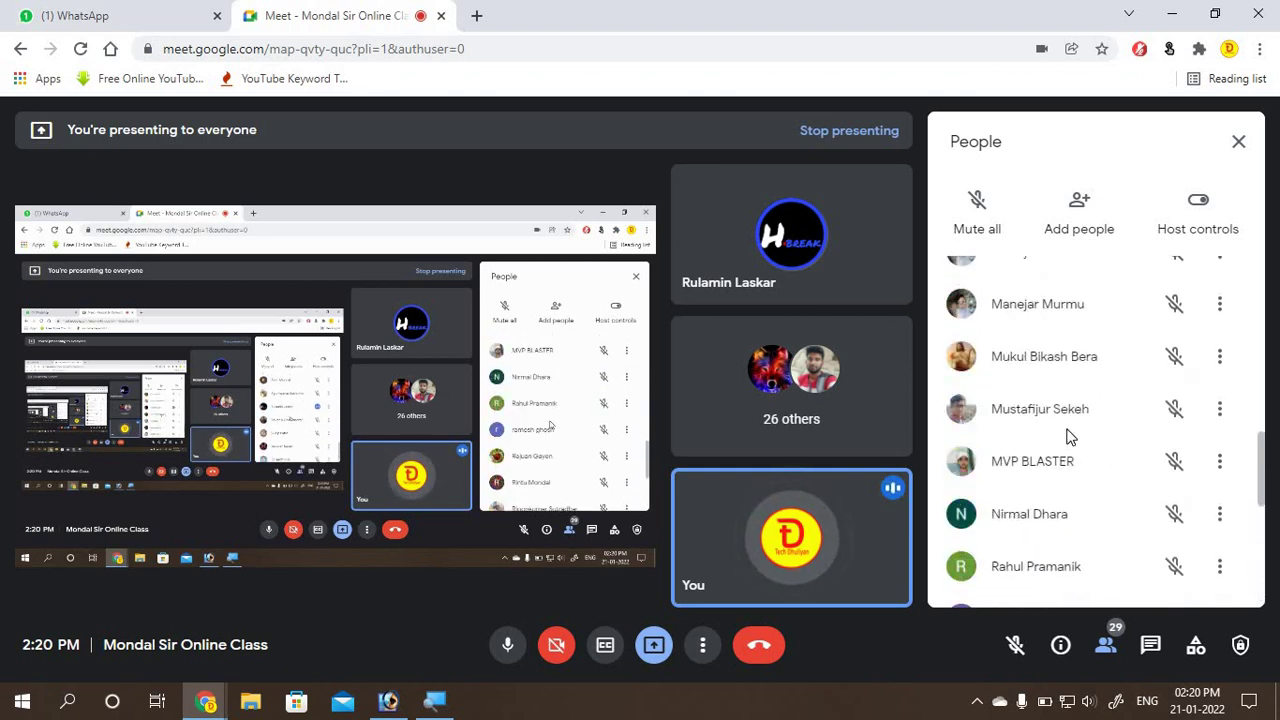
scroll(1068, 434, "up", 1)
scroll(1068, 436, "up", 5)
scroll(1068, 436, "up", 2)
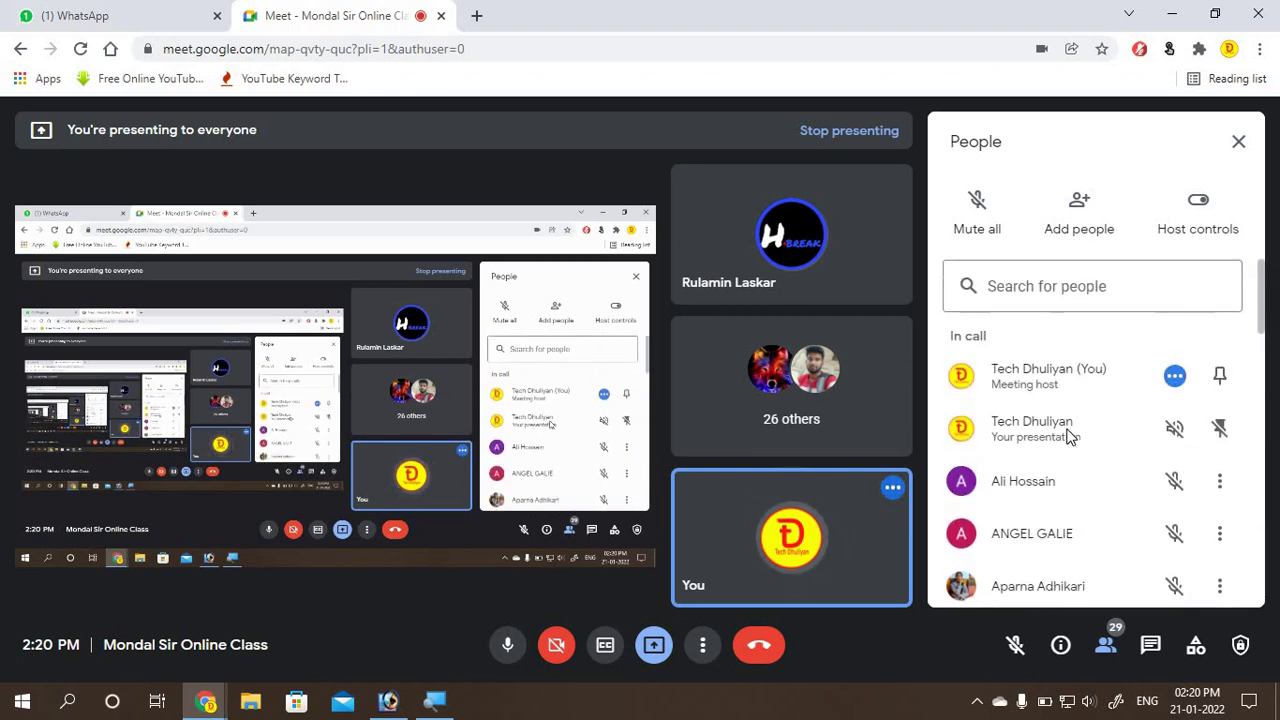
scroll(1068, 436, "down", 1)
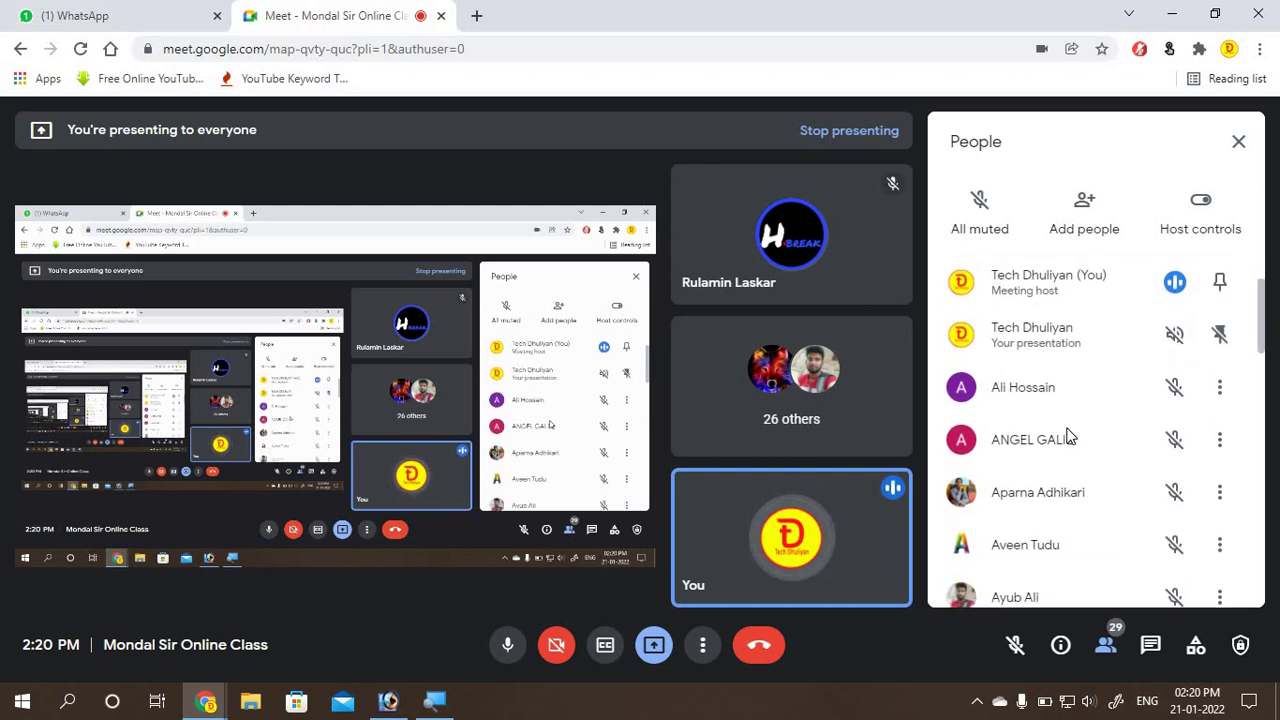
scroll(1038, 466, "down", 2)
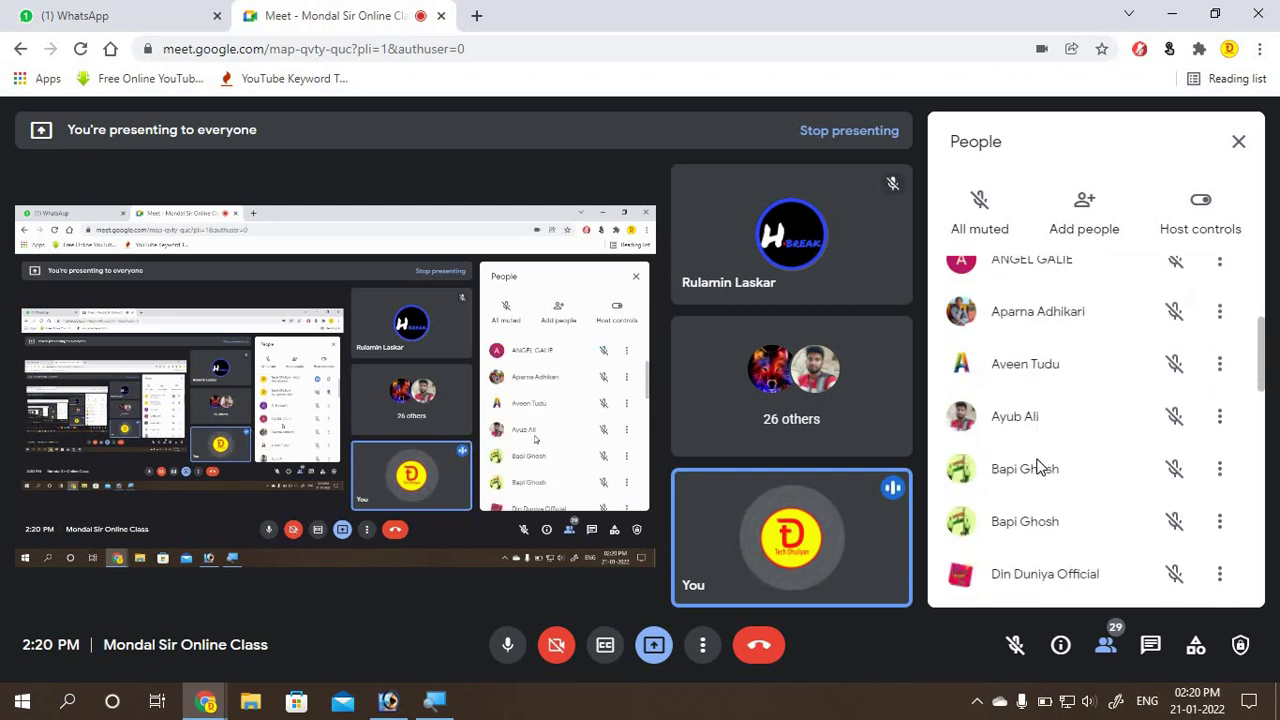
scroll(1040, 466, "down", 1)
scroll(1042, 458, "down", 2)
scroll(1044, 445, "down", 3)
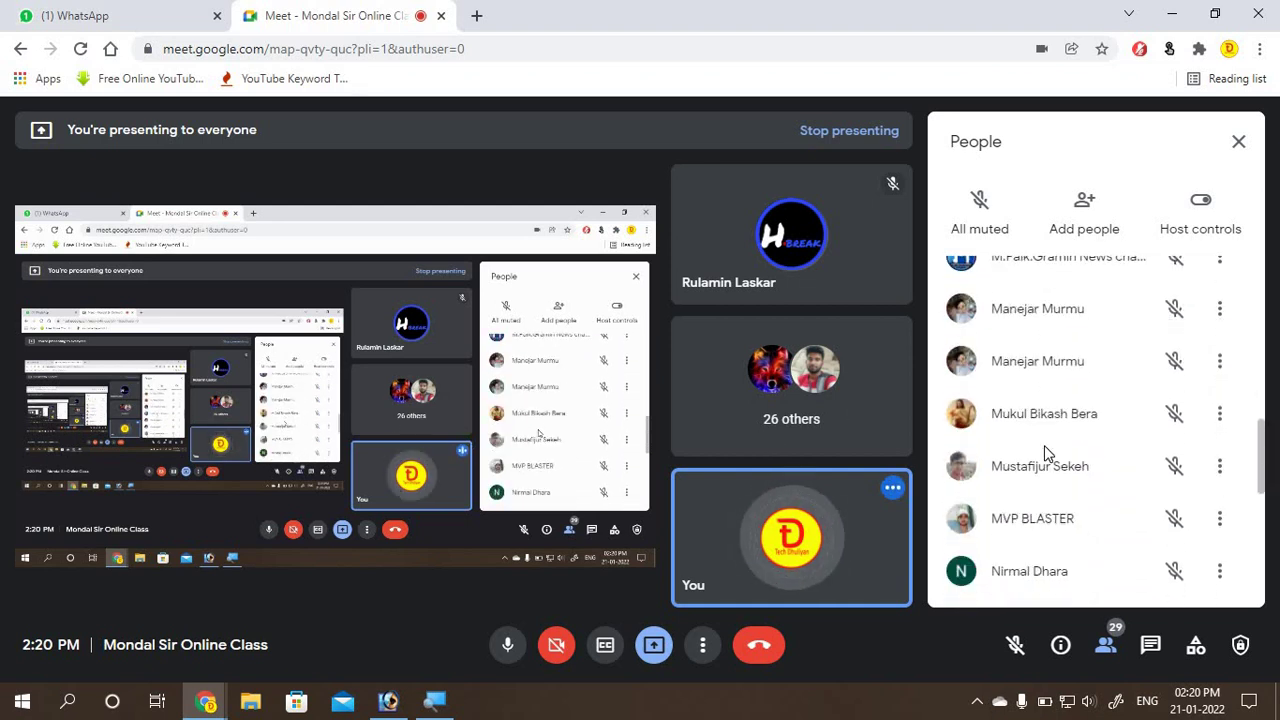
scroll(1044, 445, "down", 4)
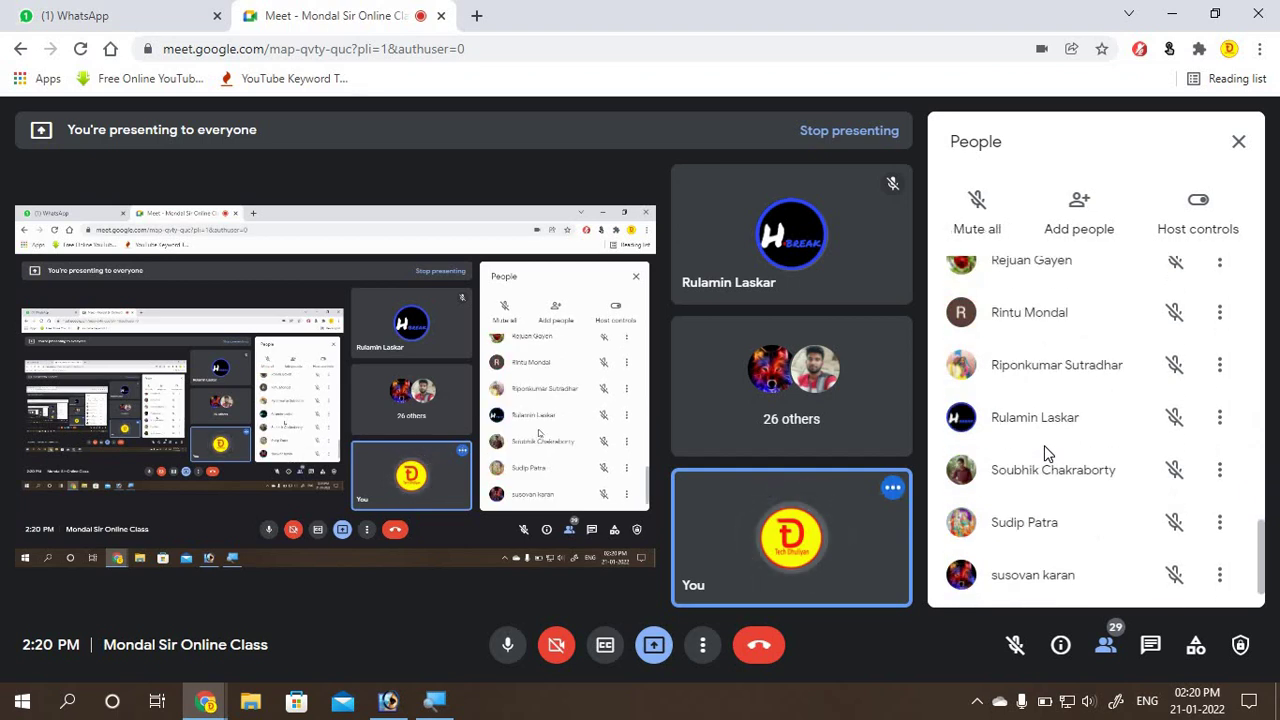
left_click(1238, 141)
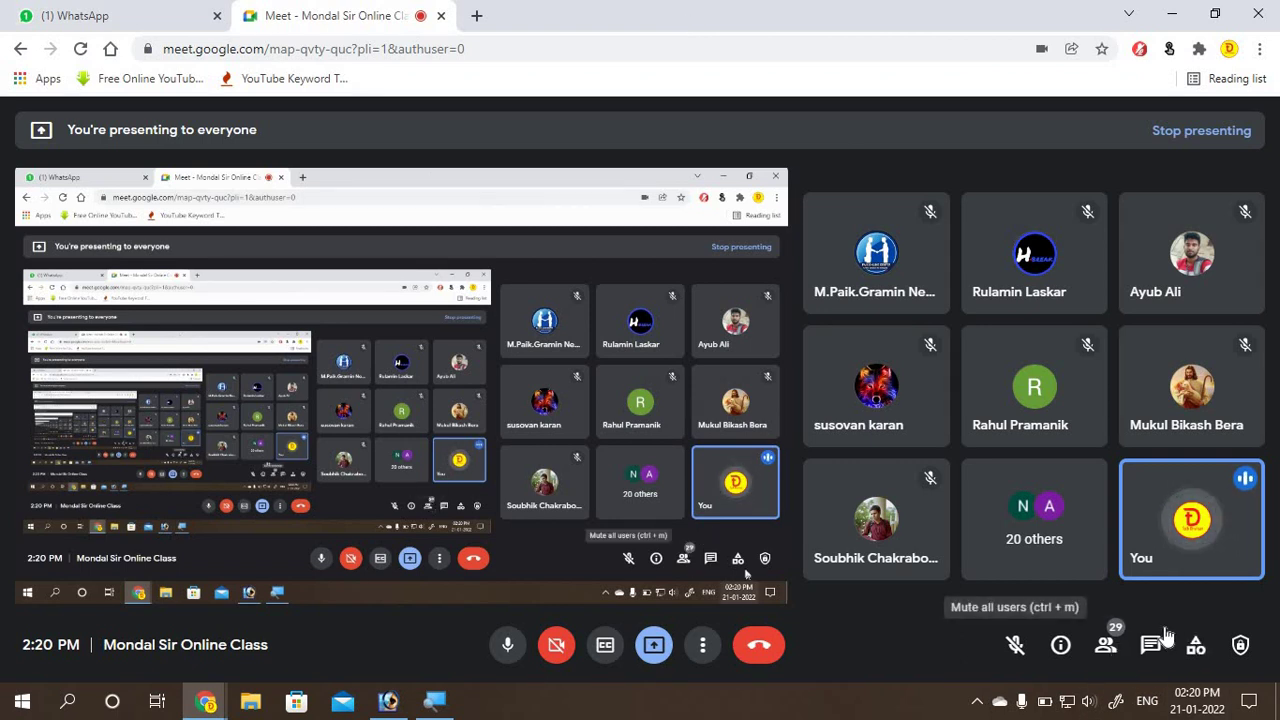
Step: Open and close the ENG input-language menu, then switch Chrome to the WhatsApp tab
left_click(1147, 700)
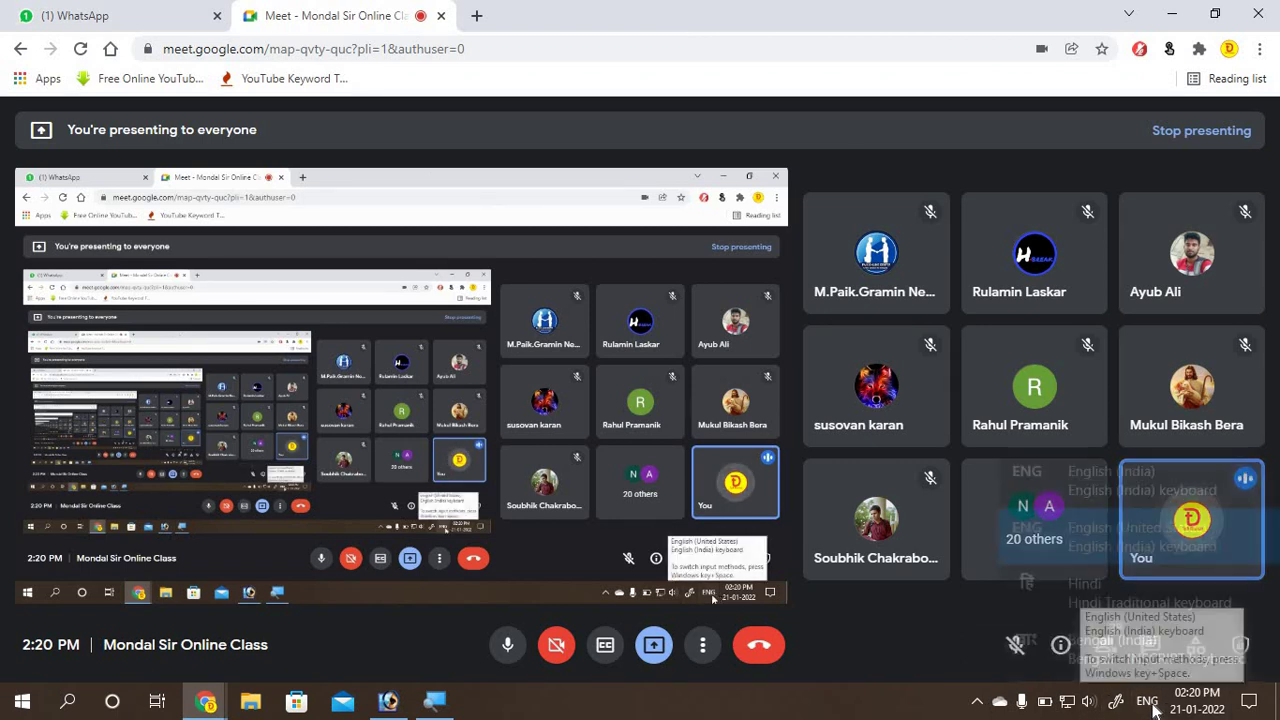
left_click(836, 714)
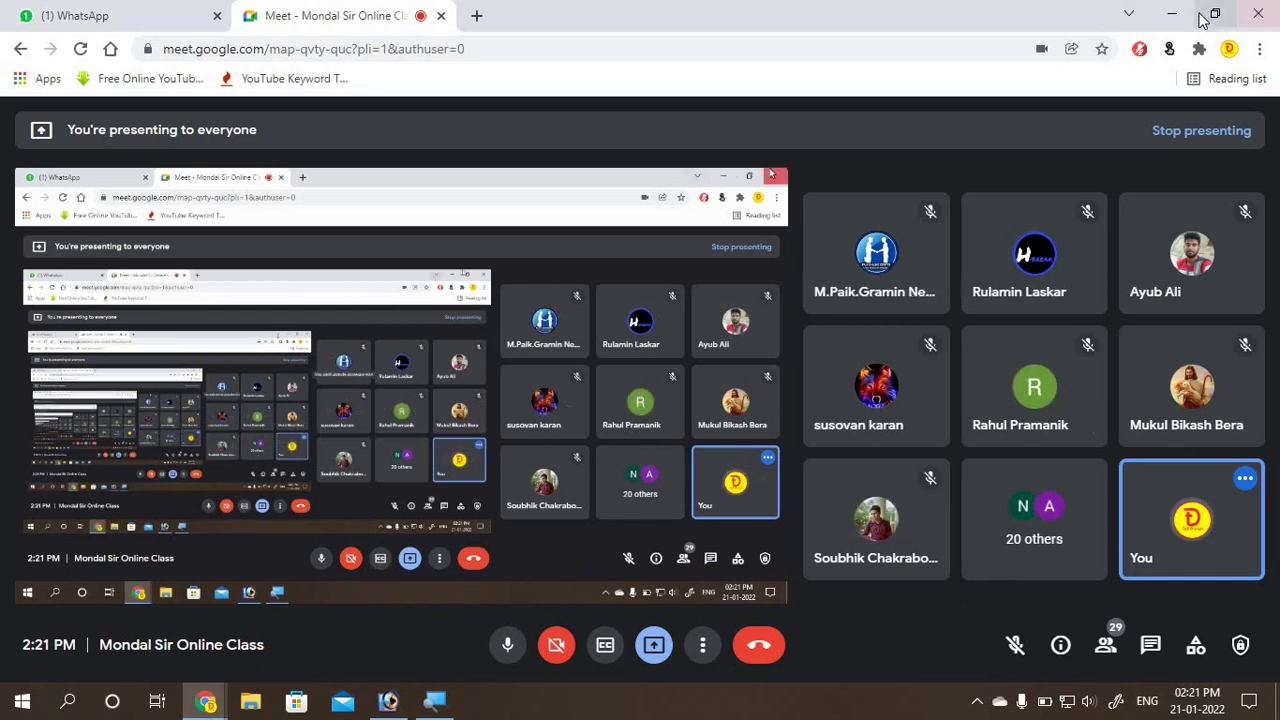
left_click(166, 22)
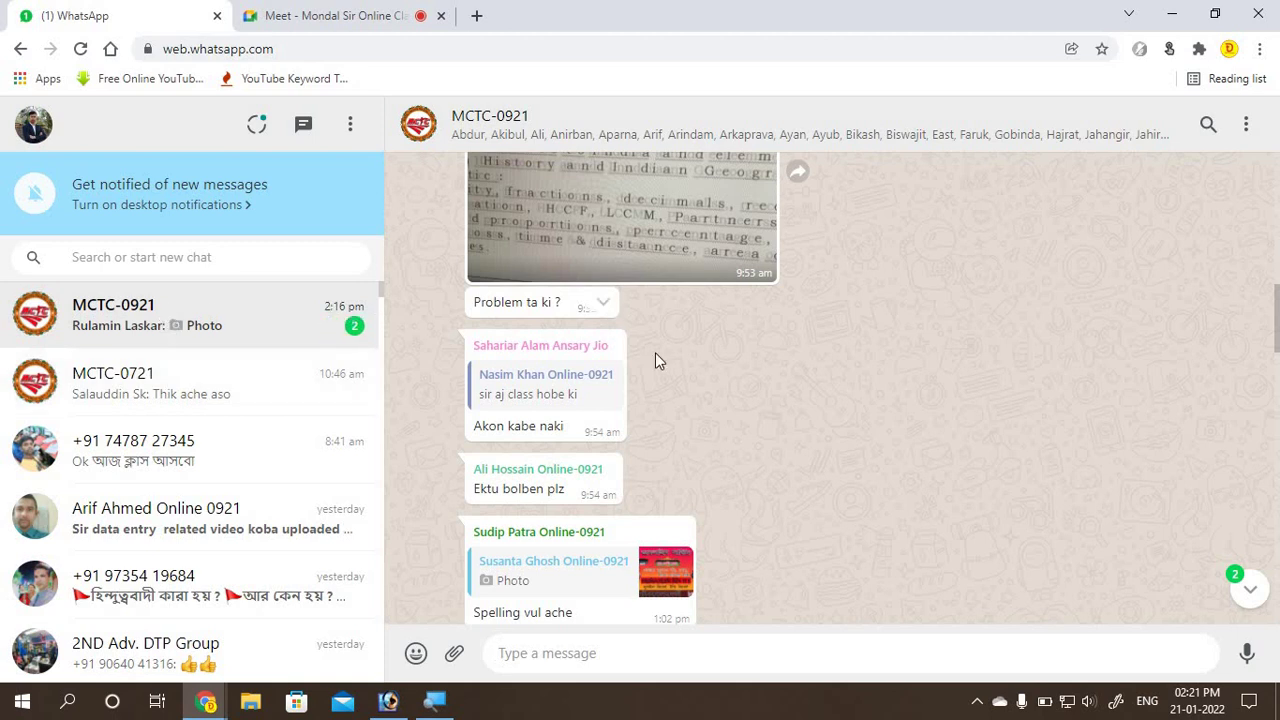
Step: Scroll through the MCTC-0921 group's unread photos, return to the Meet tab, and minimise Chrome
scroll(670, 364, "down", 2)
scroll(650, 366, "down", 4)
scroll(605, 380, "down", 5)
scroll(597, 396, "down", 5)
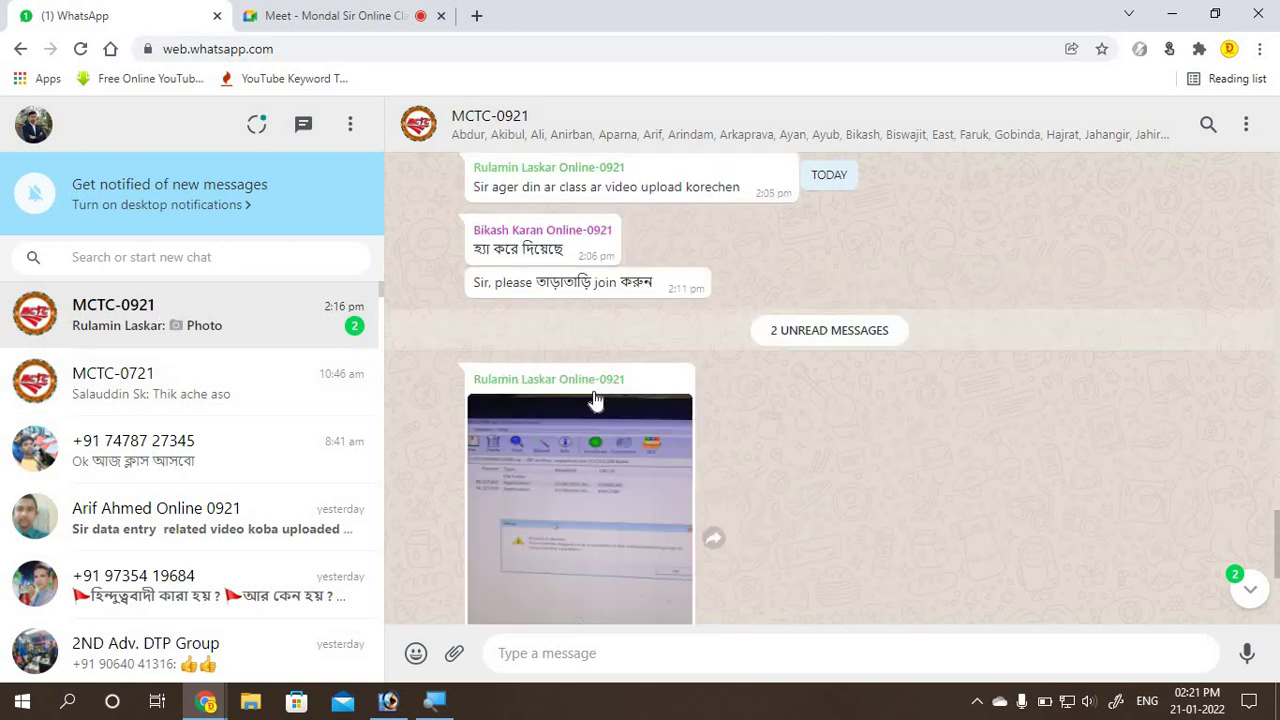
scroll(594, 400, "down", 4)
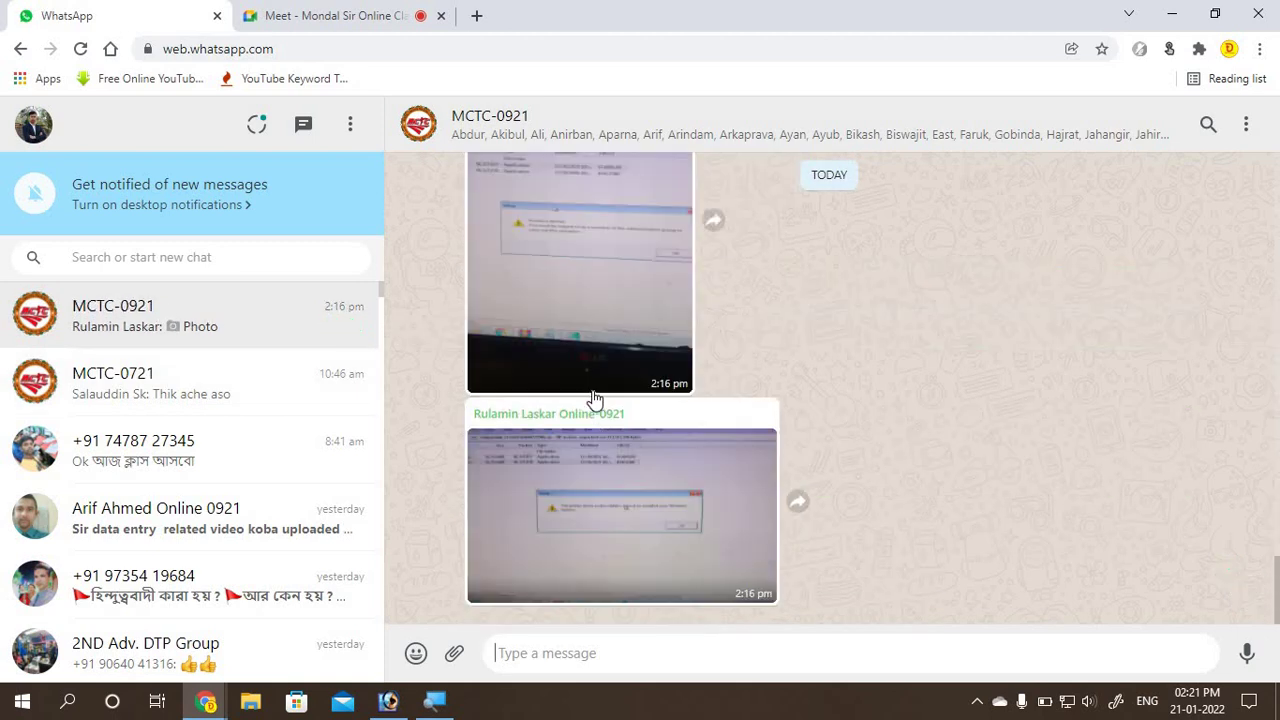
left_click(305, 15)
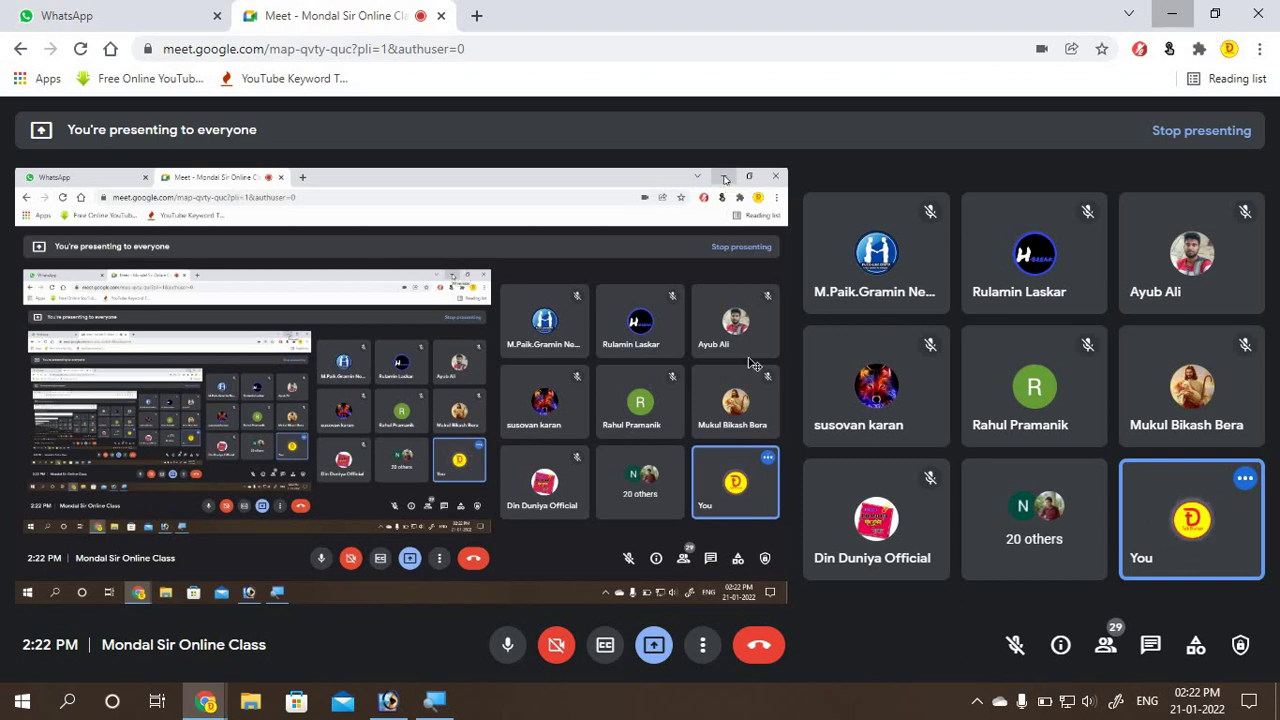
left_click(1174, 20)
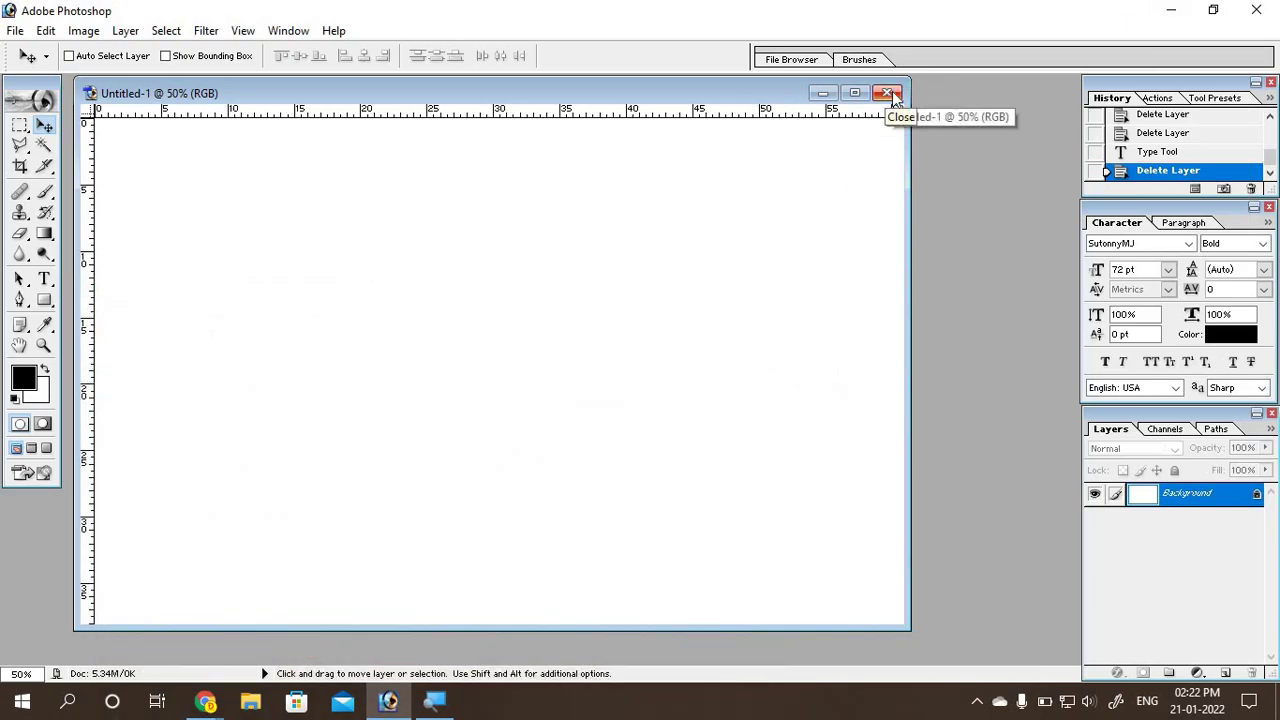
Step: Close Untitled-1 without saving, dismiss the Open dialog, and bring the Meet class back
left_click(886, 92)
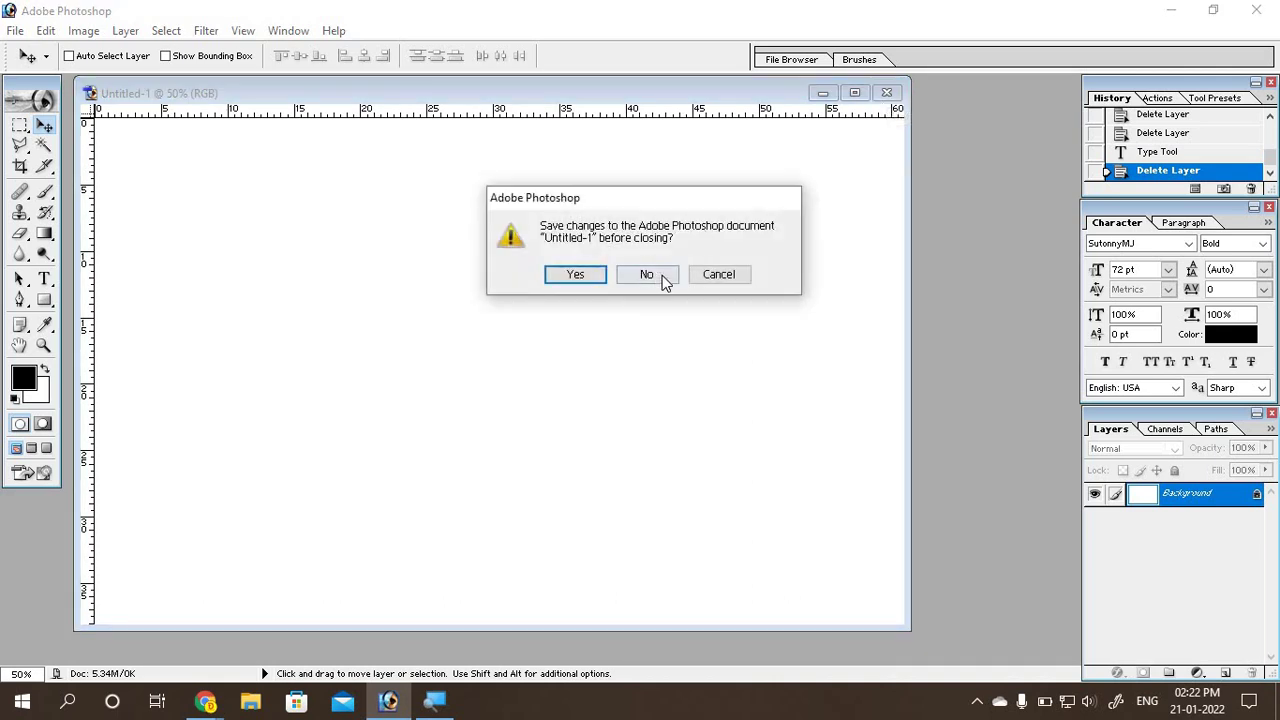
left_click(665, 283)
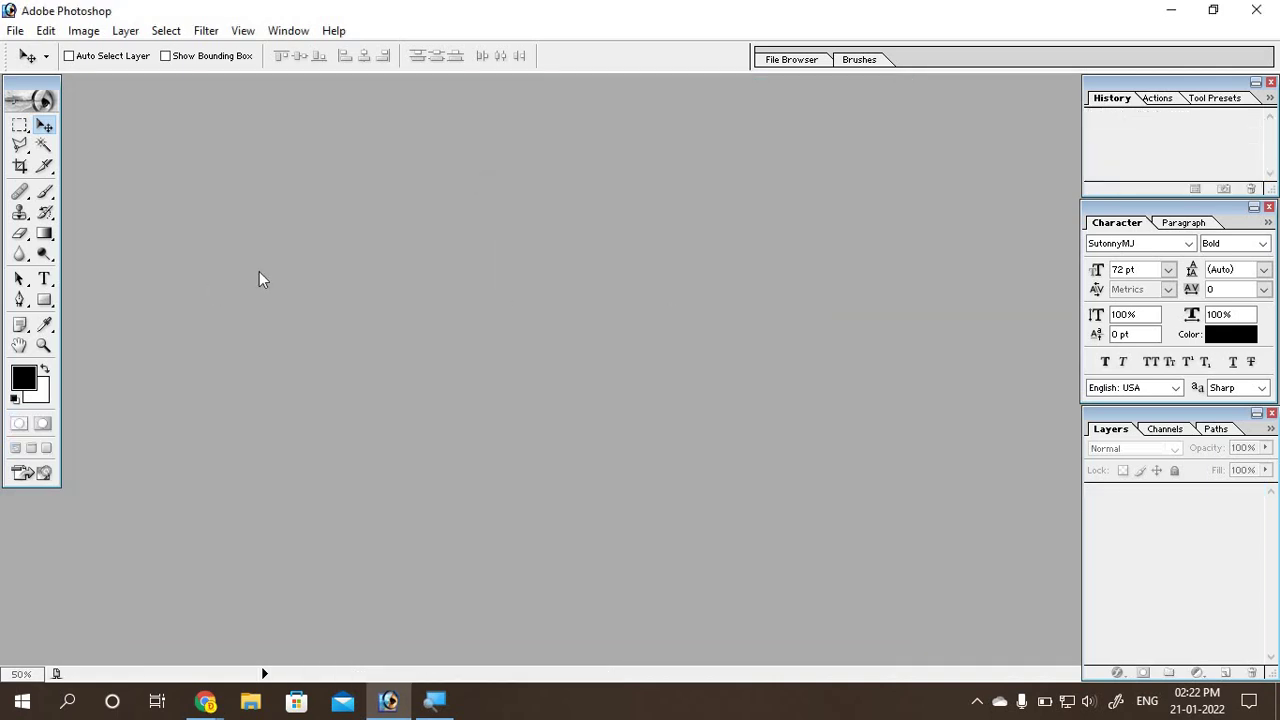
double_click(280, 222)
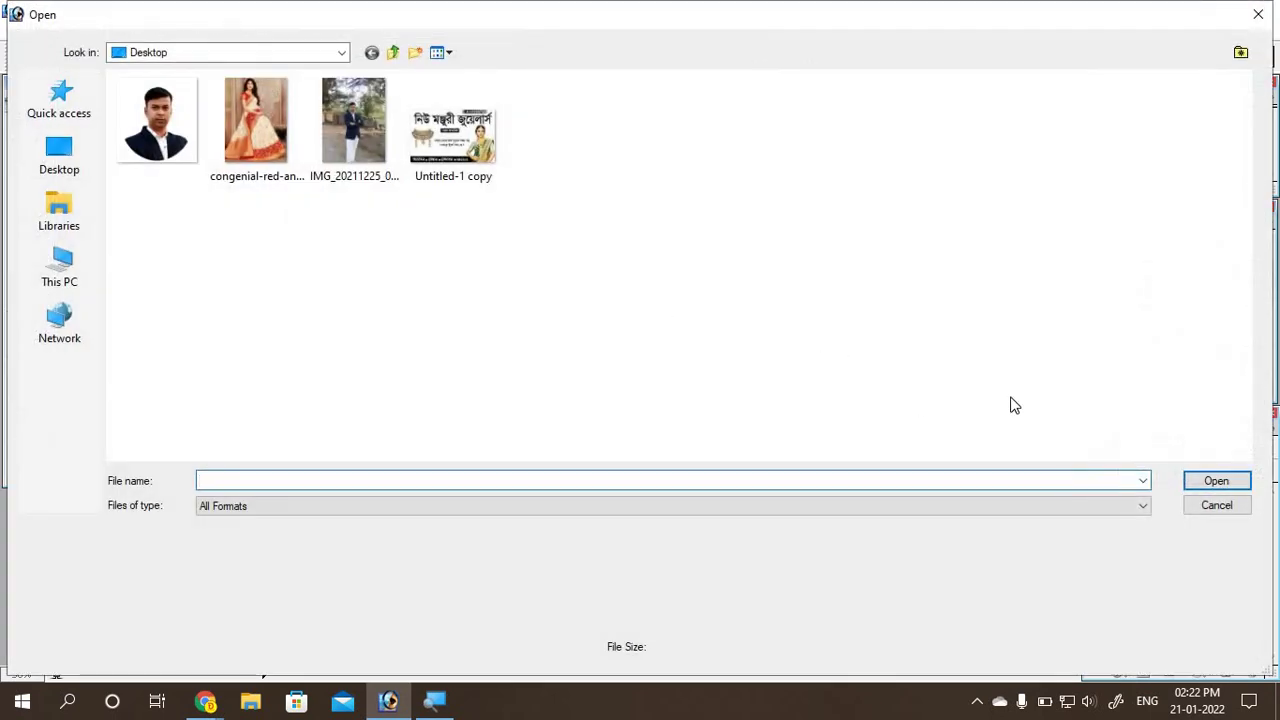
left_click(1216, 507)
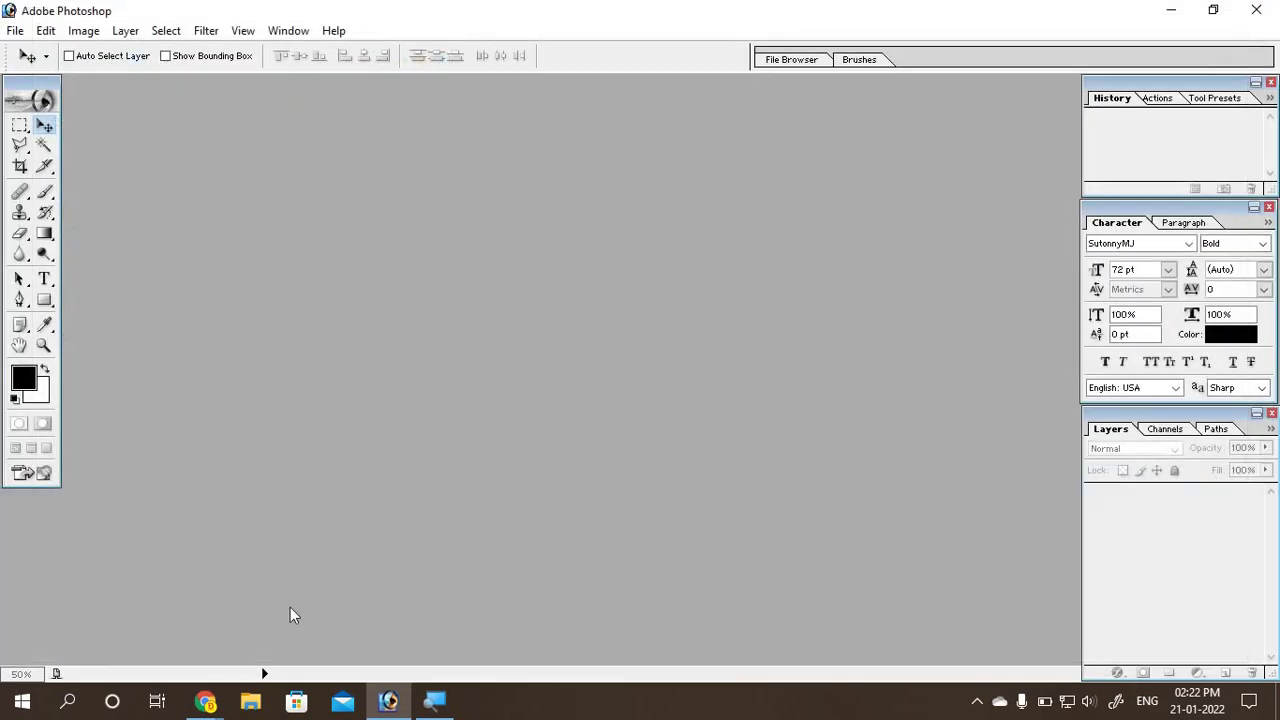
mouse_move(206, 701)
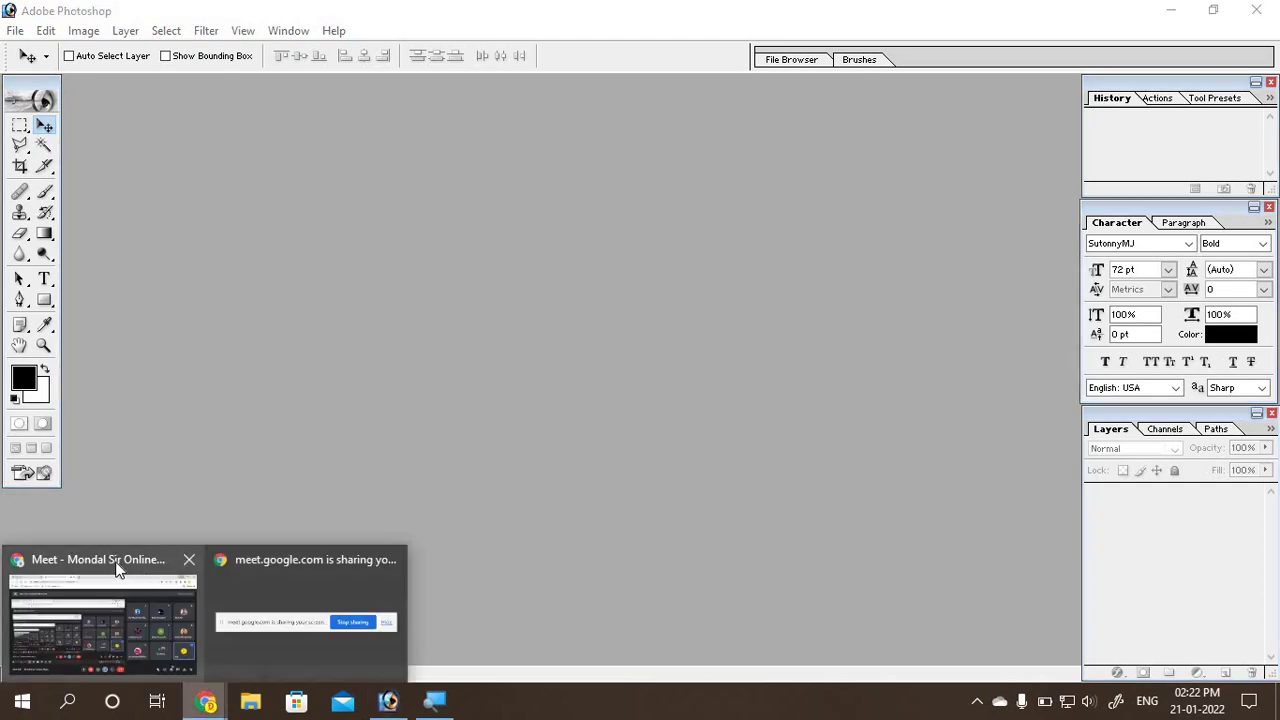
left_click(114, 562)
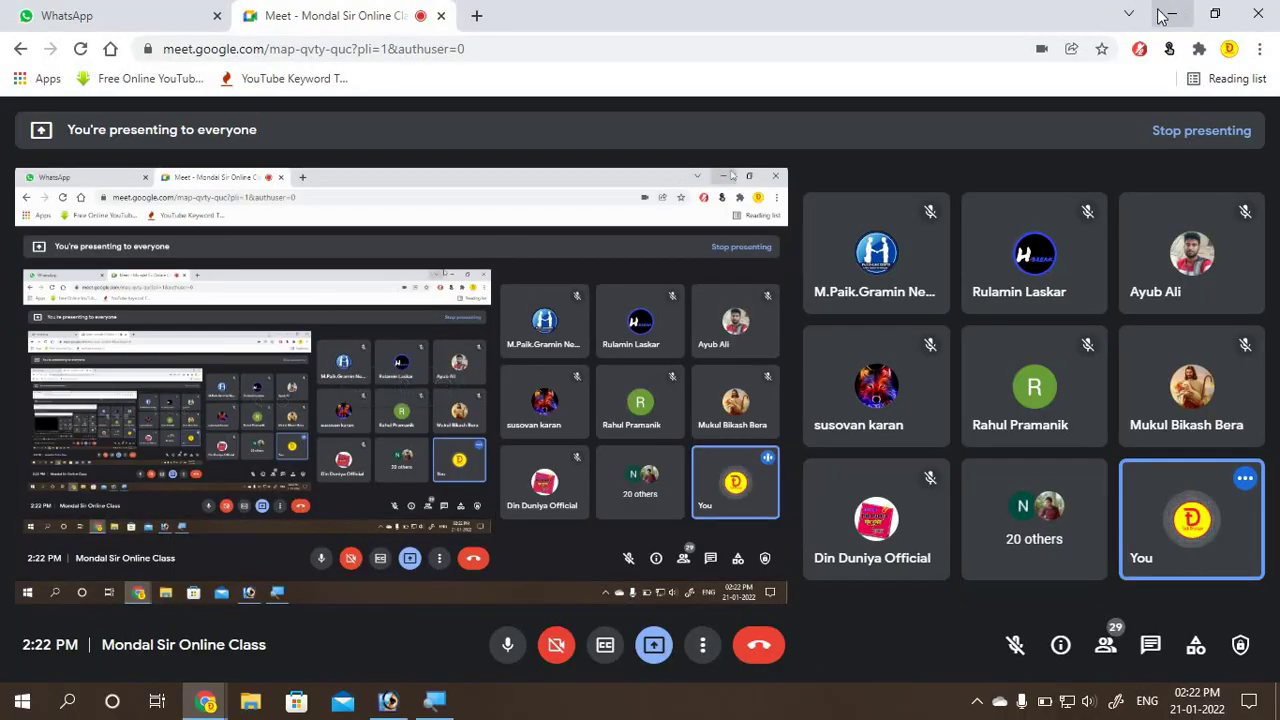
Step: Minimise the meeting and Photoshop windows and open the saved saree photo from the desktop
left_click(1171, 14)
left_click(1169, 12)
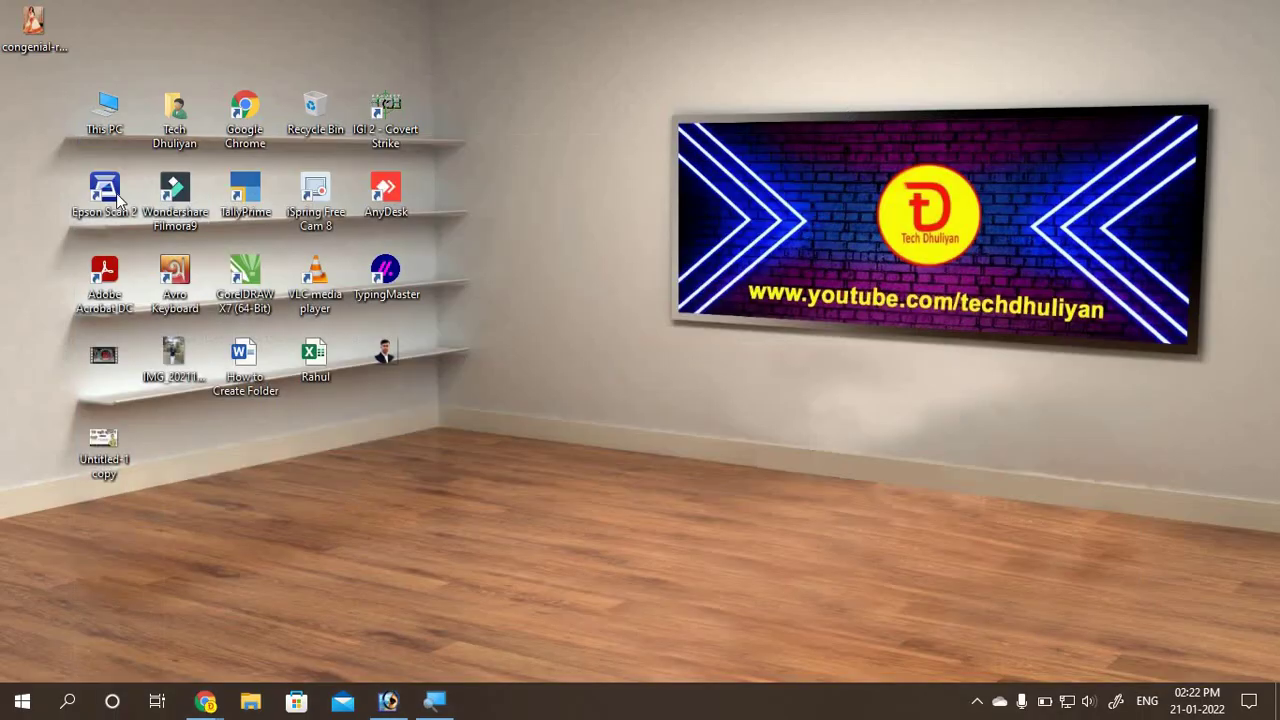
double_click(30, 24)
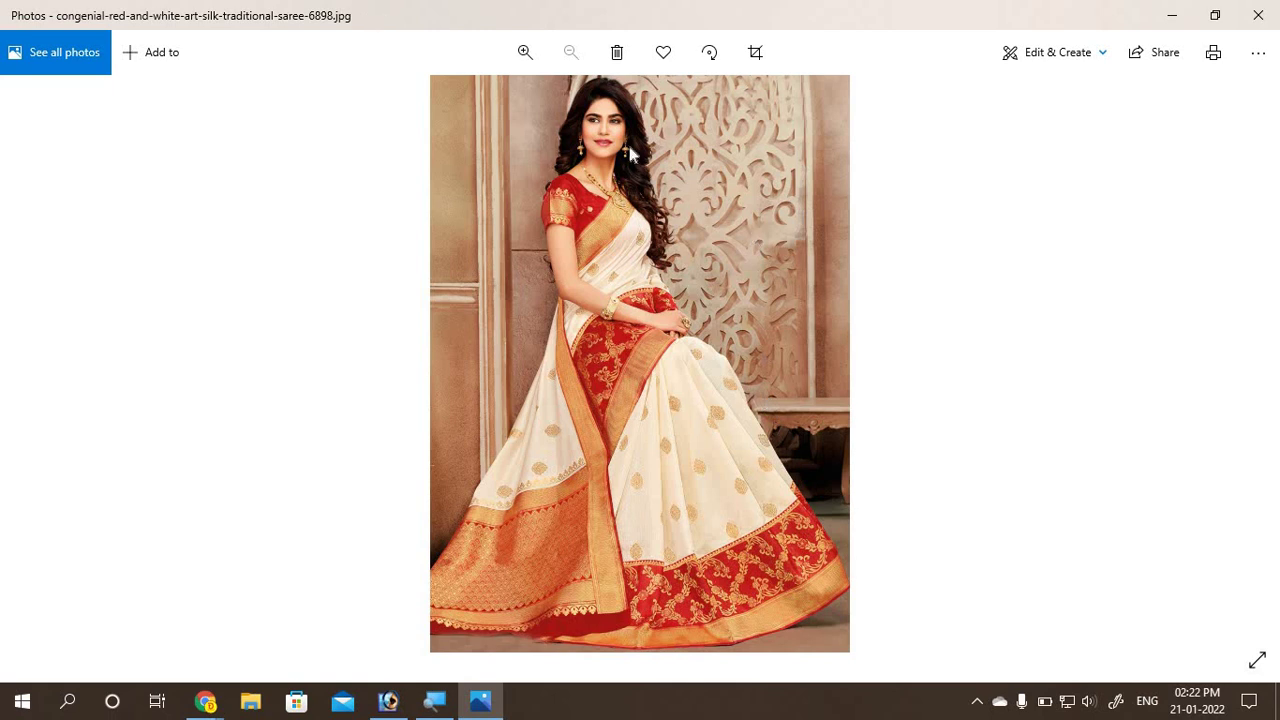
scroll(675, 220, "up", 1)
scroll(675, 220, "up", 1)
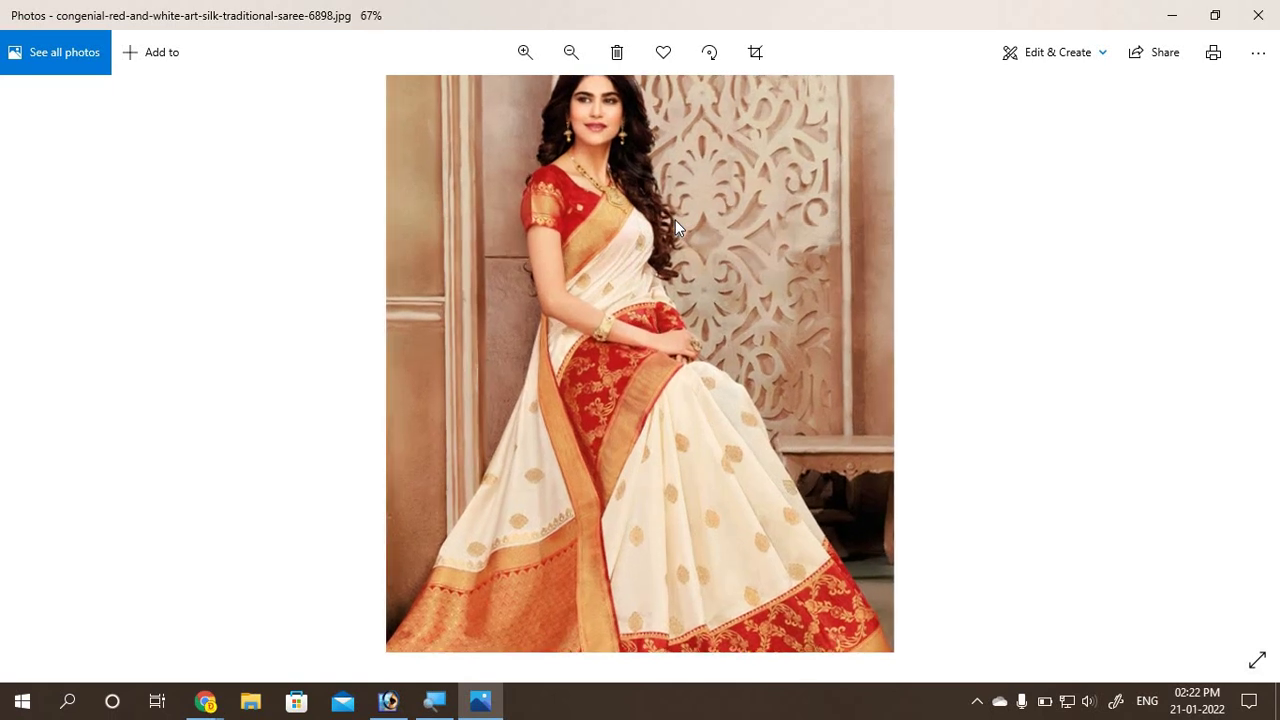
scroll(664, 255, "down", 2)
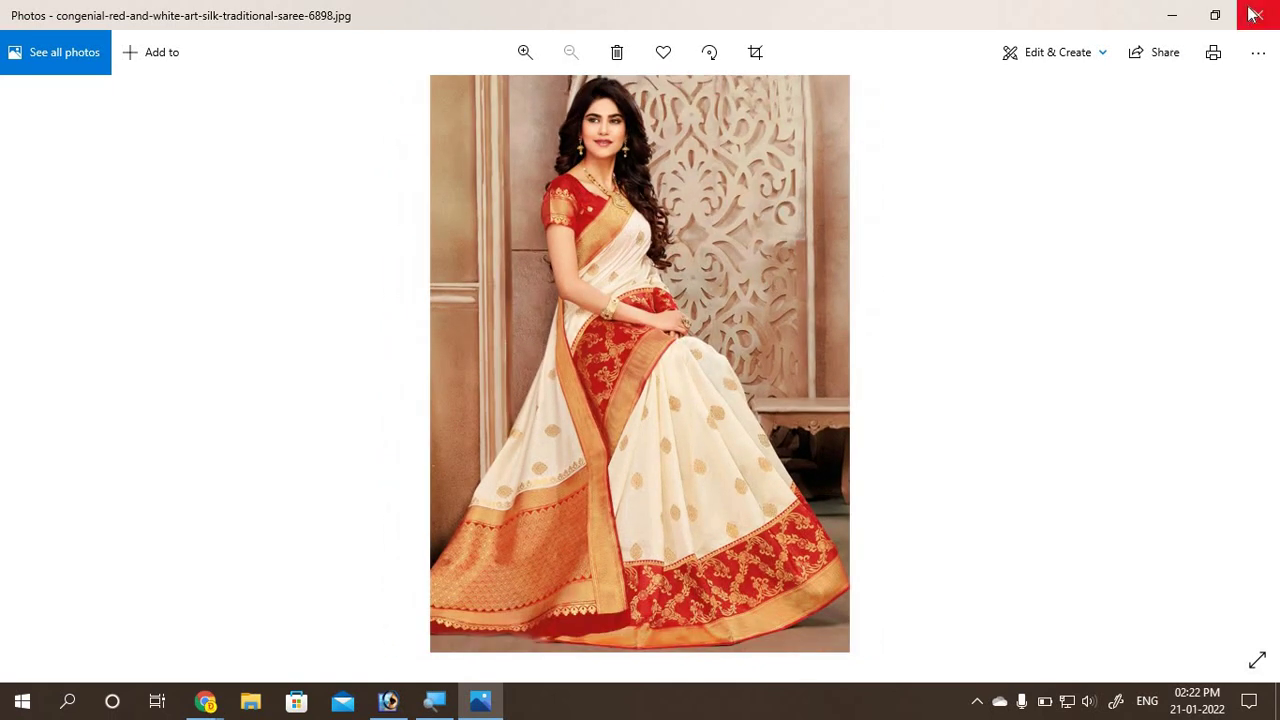
Step: Close the photo viewer, select the desktop saree photo, and restore the Google Meet window from Chrome
left_click(1257, 18)
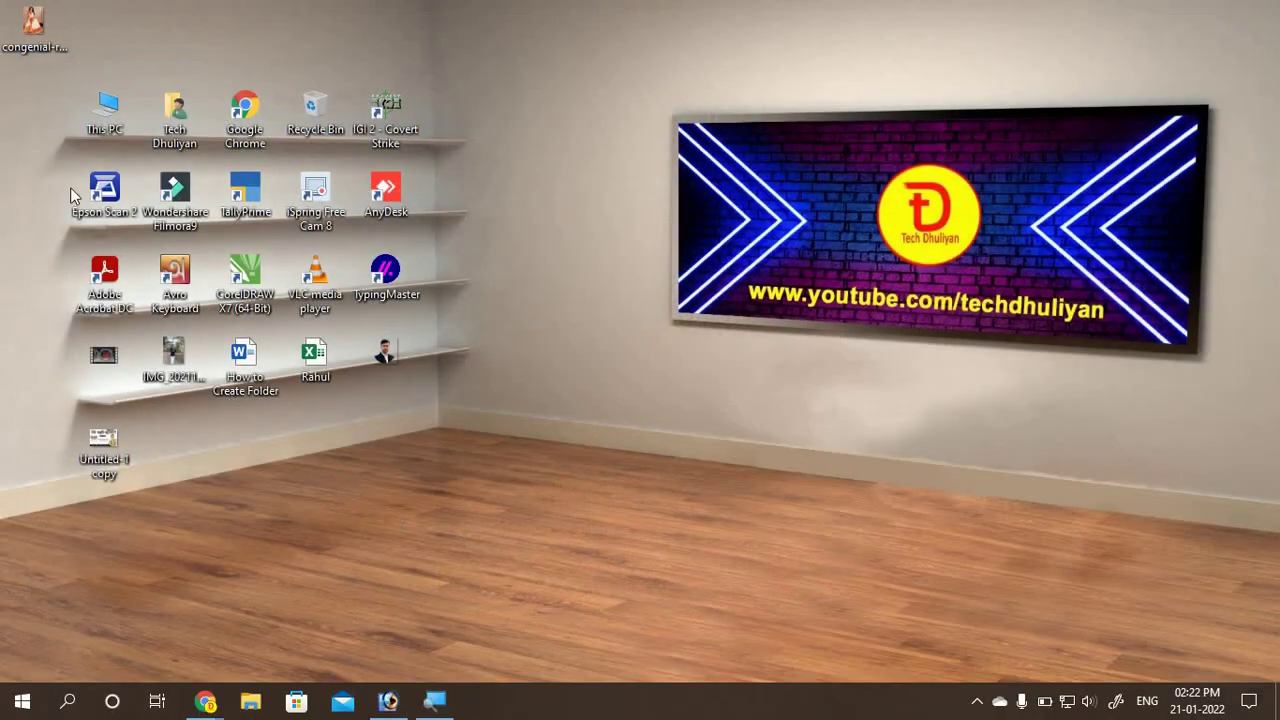
left_click(32, 36)
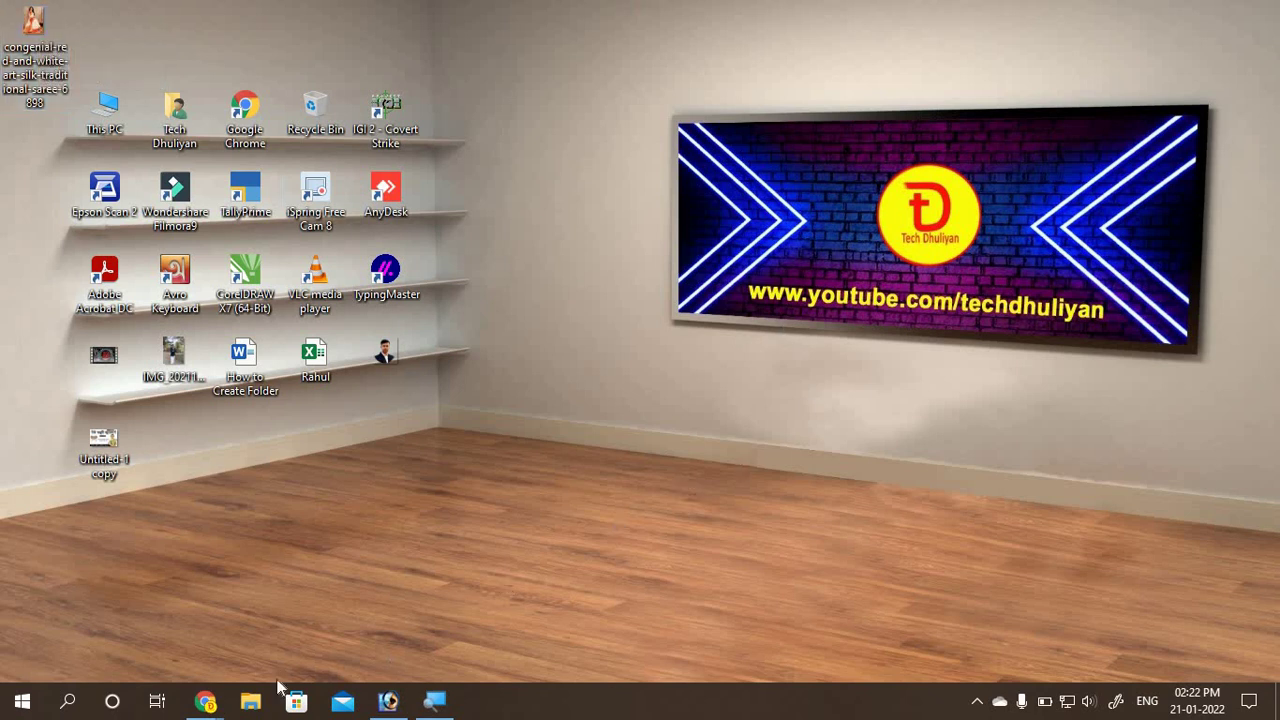
left_click(205, 701)
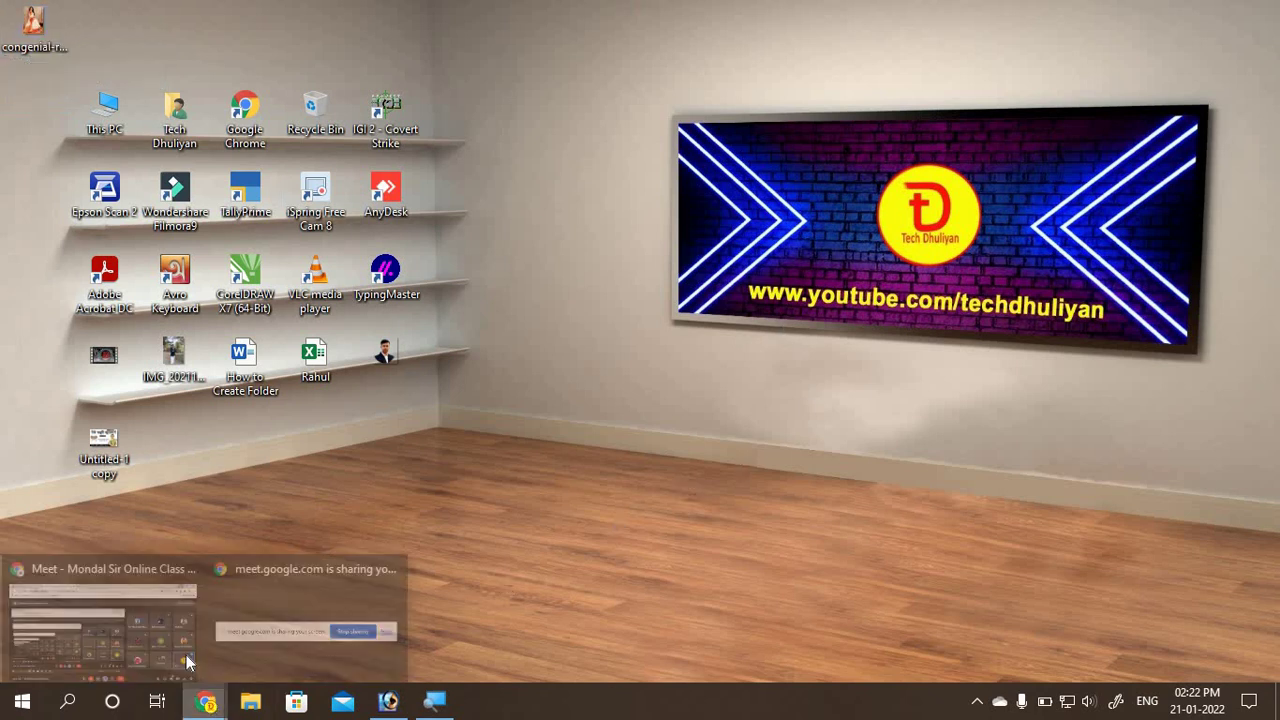
left_click(125, 566)
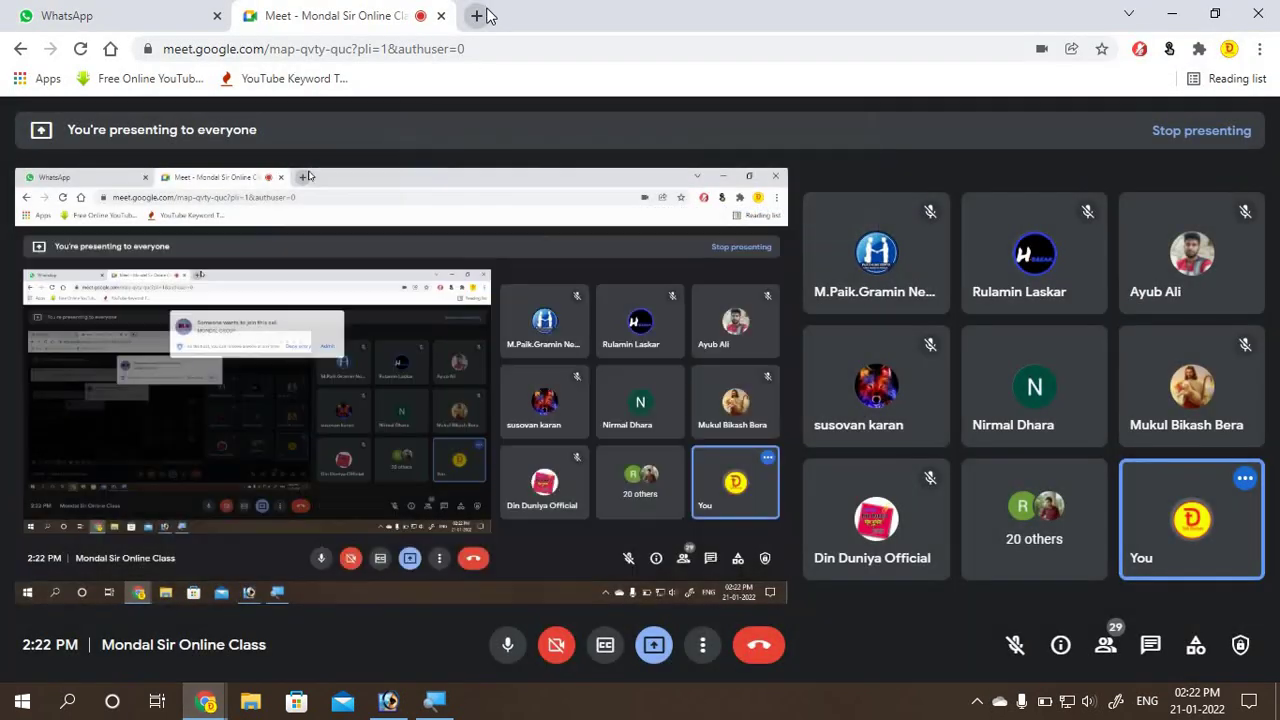
Step: Search Google Images for 'saree model pic' in a new browser tab
left_click(477, 15)
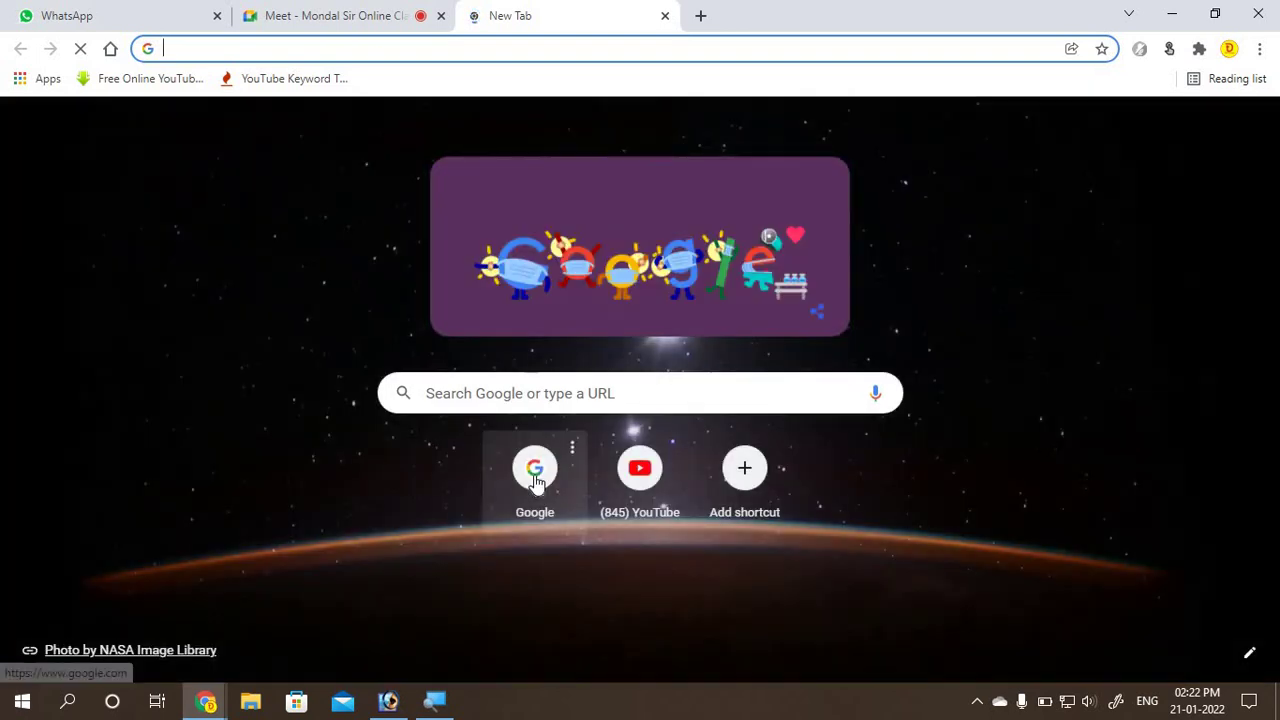
left_click(535, 472)
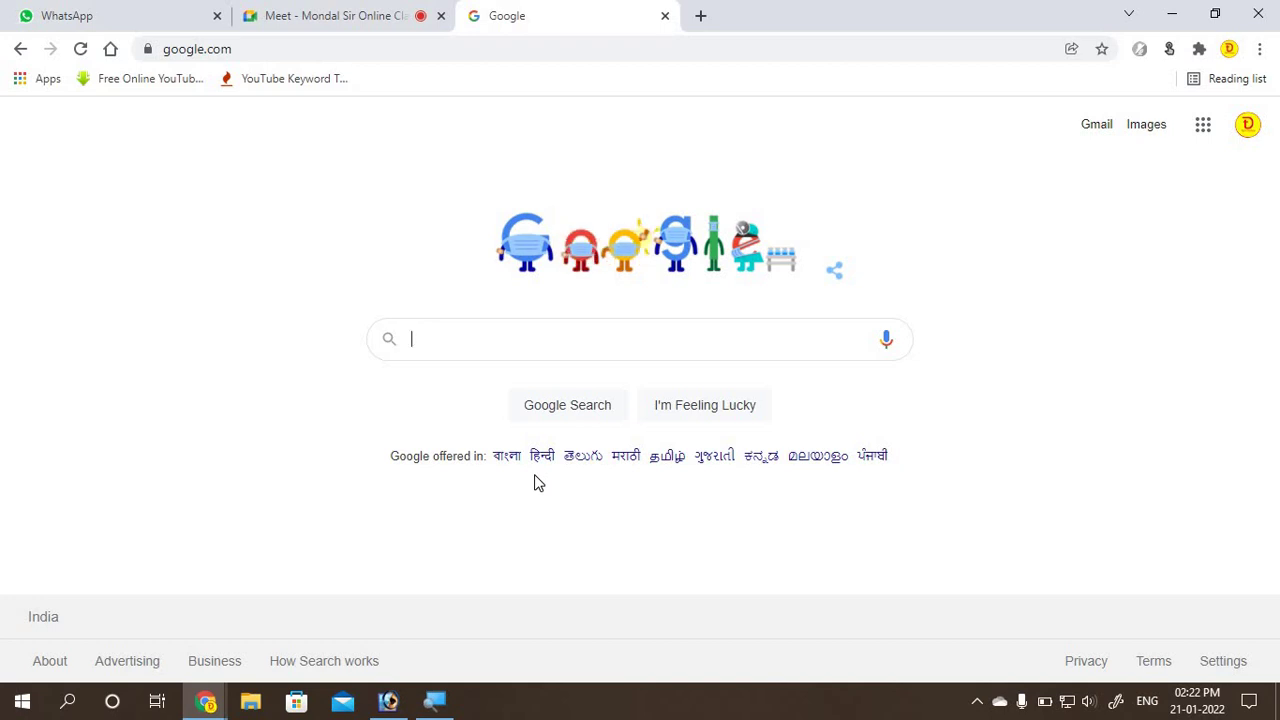
type("sar")
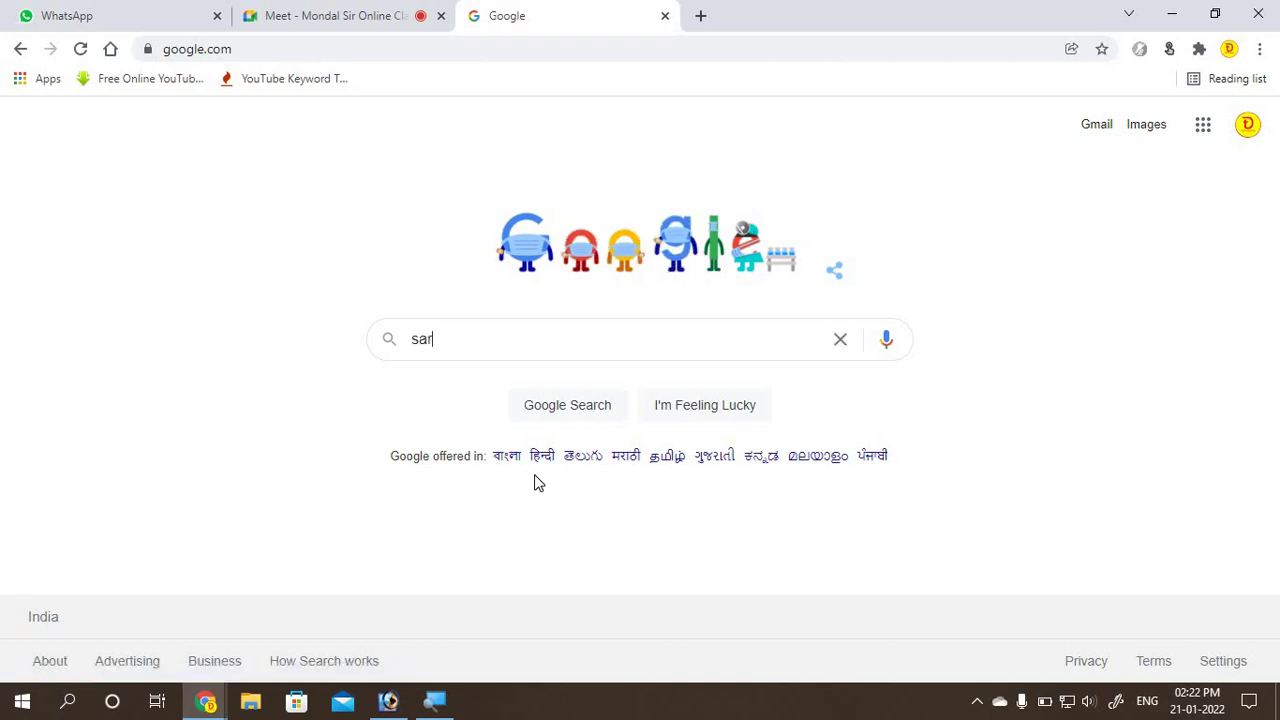
type("ee mo")
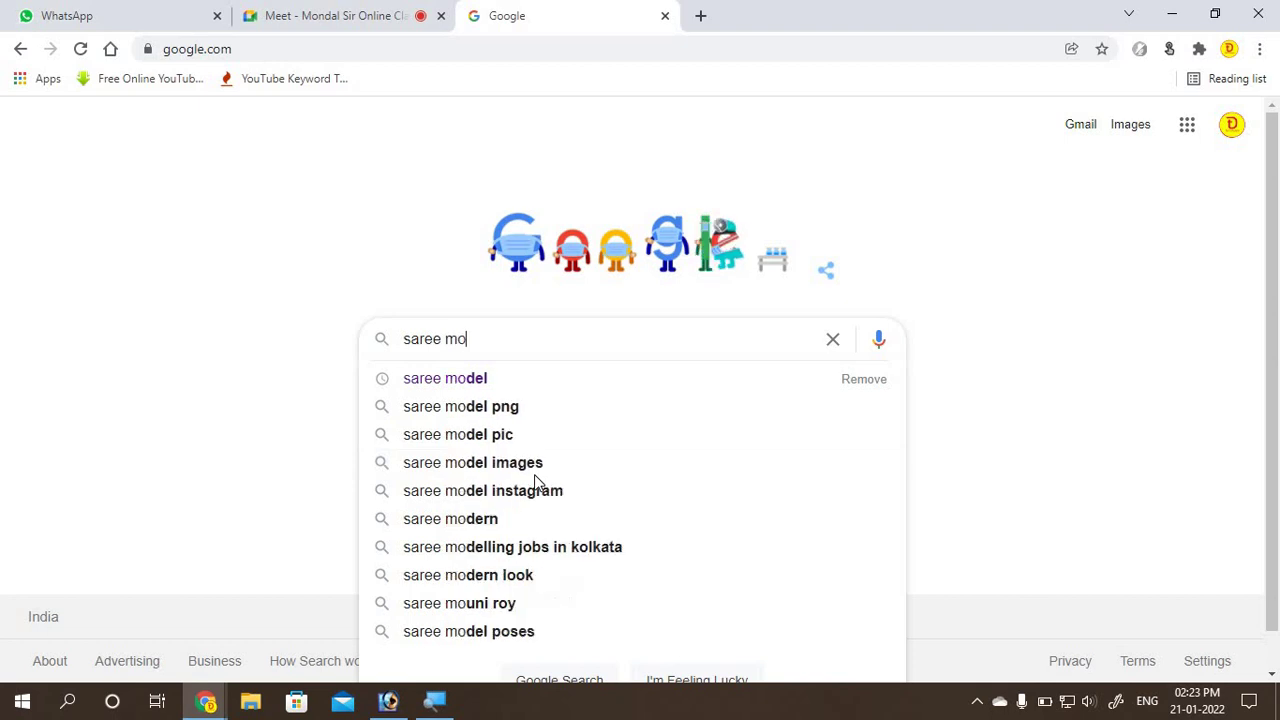
type("del")
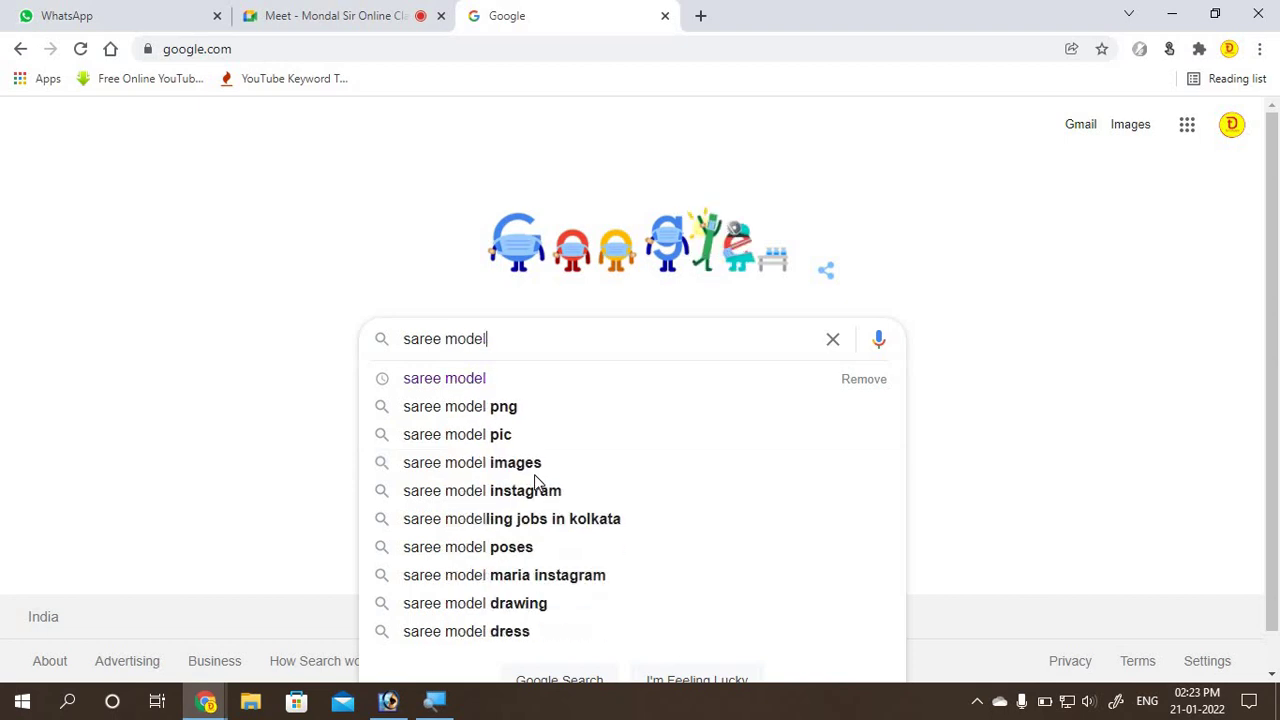
left_click(508, 444)
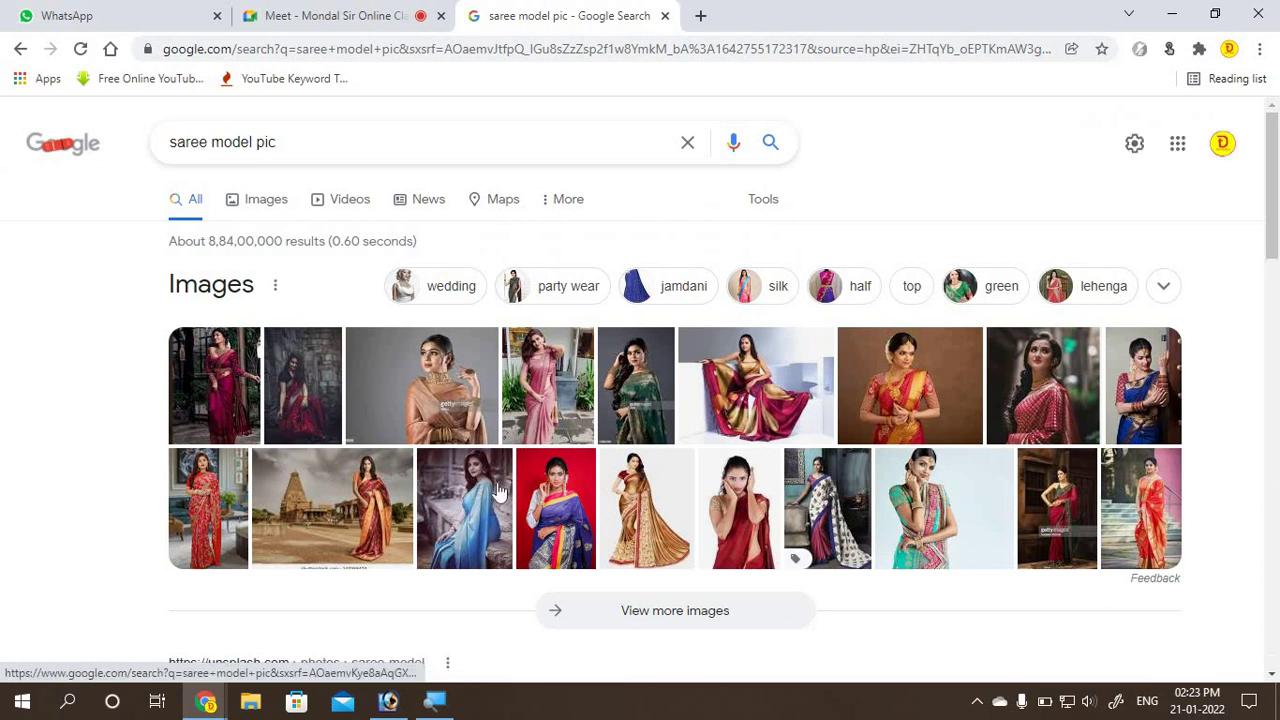
left_click(266, 200)
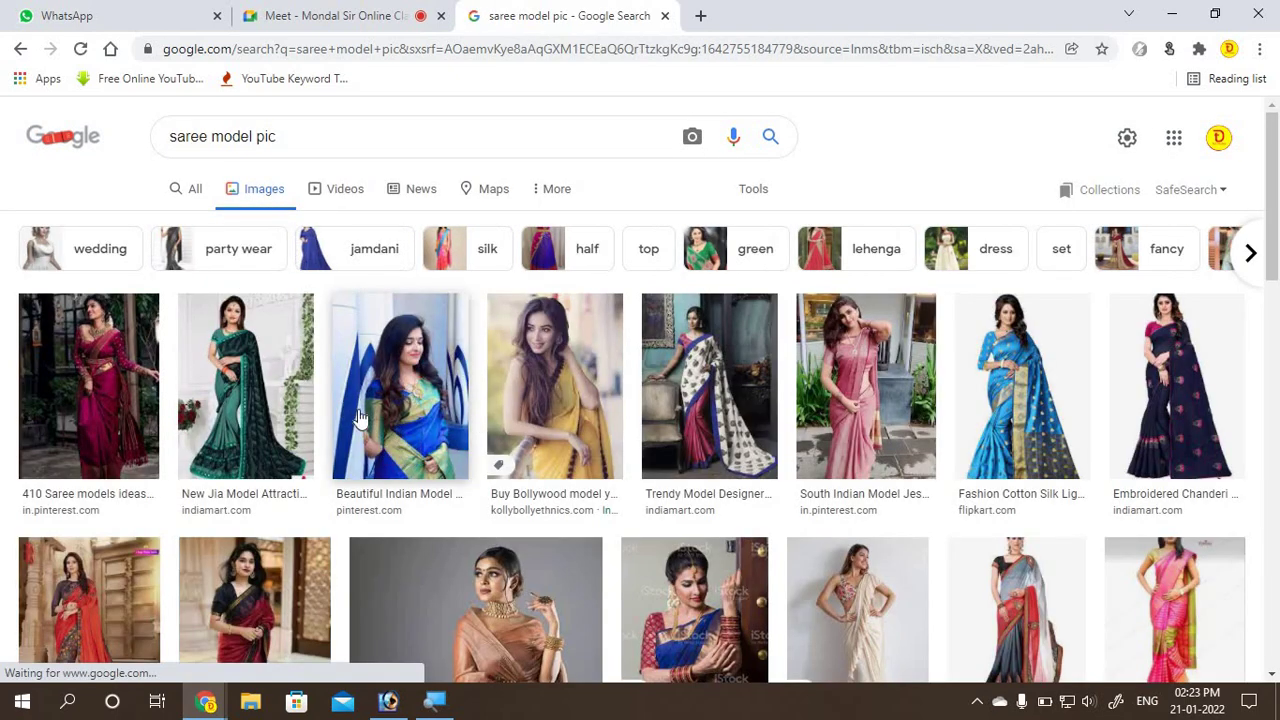
Step: Filter the saree image results to large images only
scroll(346, 437, "down", 3)
scroll(345, 438, "down", 4)
scroll(345, 437, "down", 5)
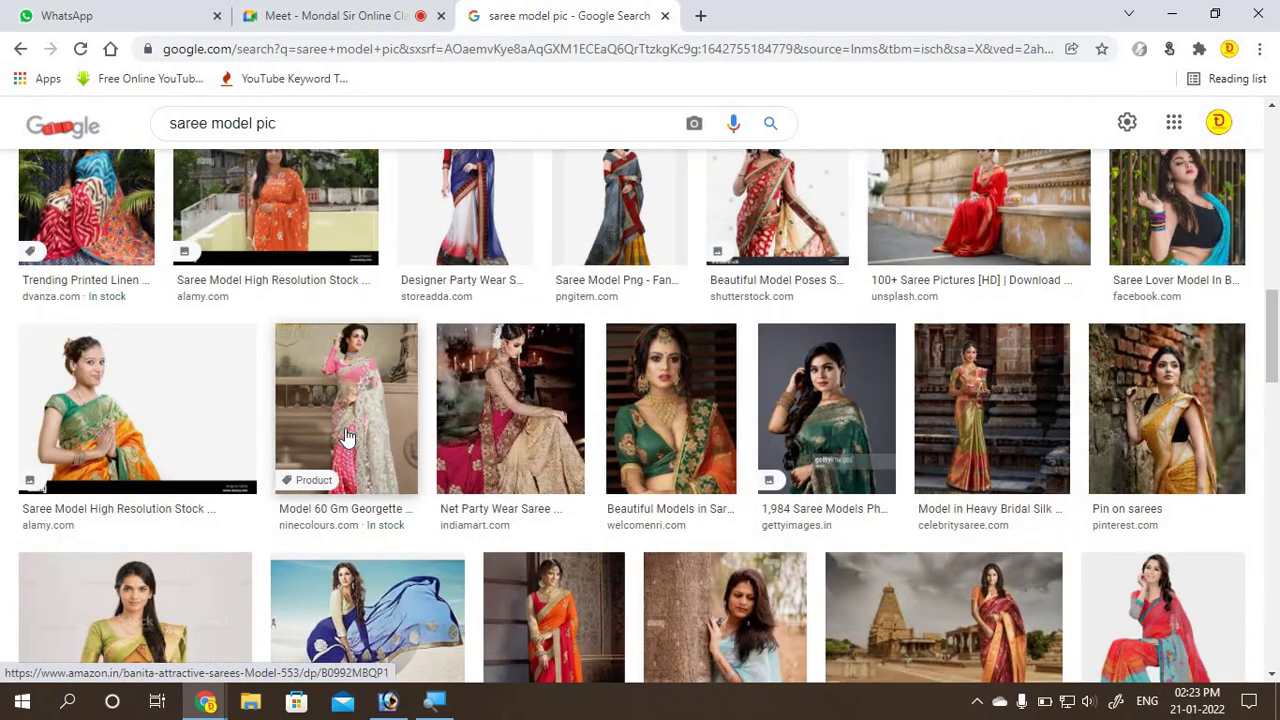
scroll(343, 437, "up", 4)
scroll(343, 437, "up", 2)
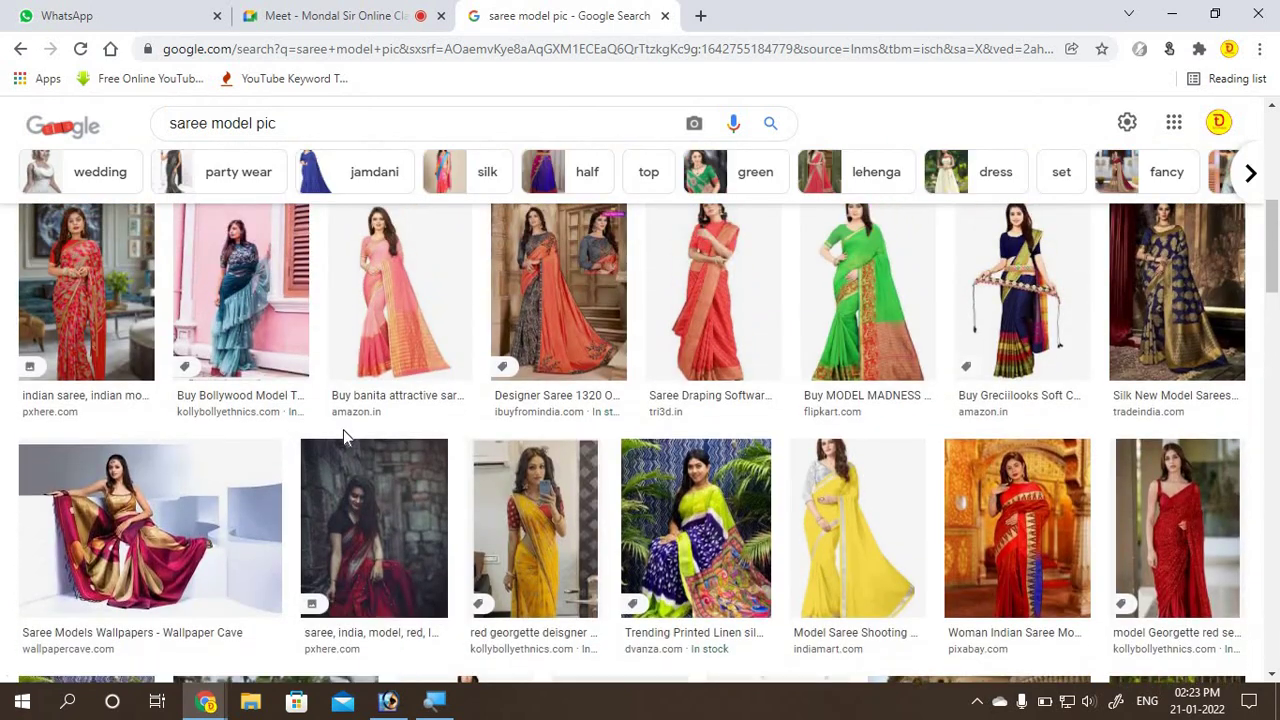
scroll(481, 421, "up", 1)
scroll(481, 421, "up", 2)
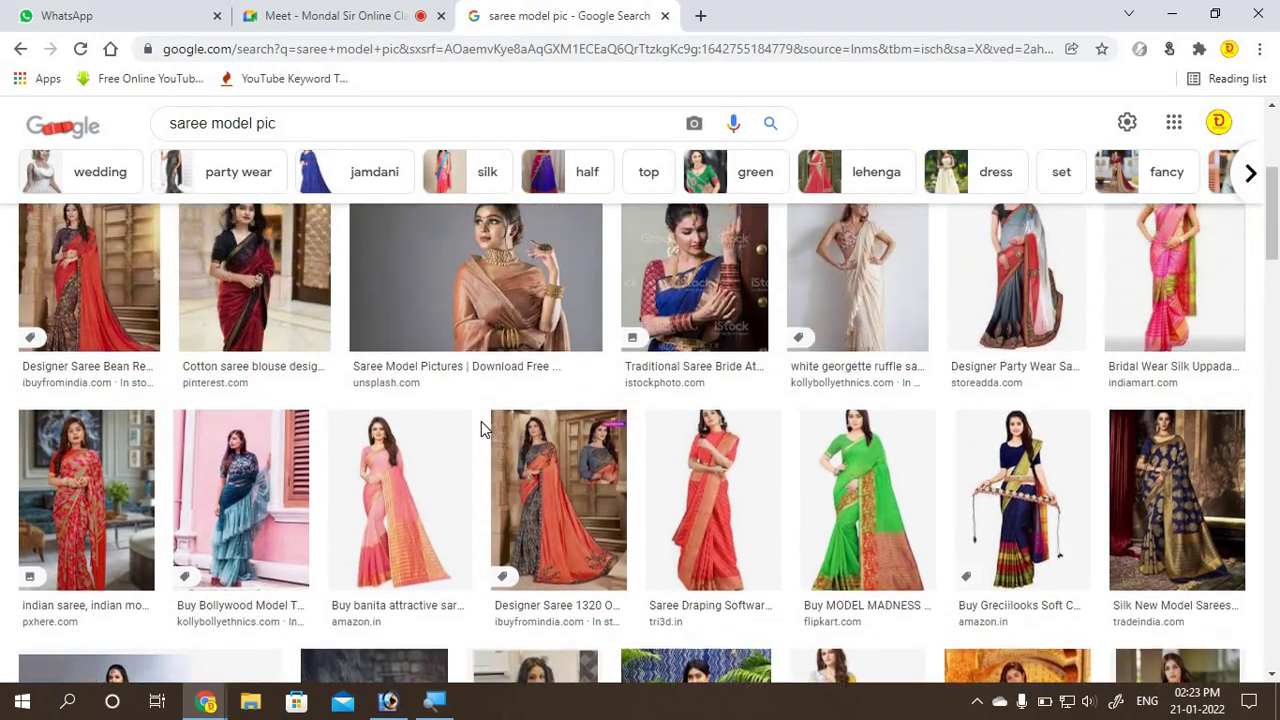
scroll(481, 421, "up", 2)
scroll(481, 421, "up", 2)
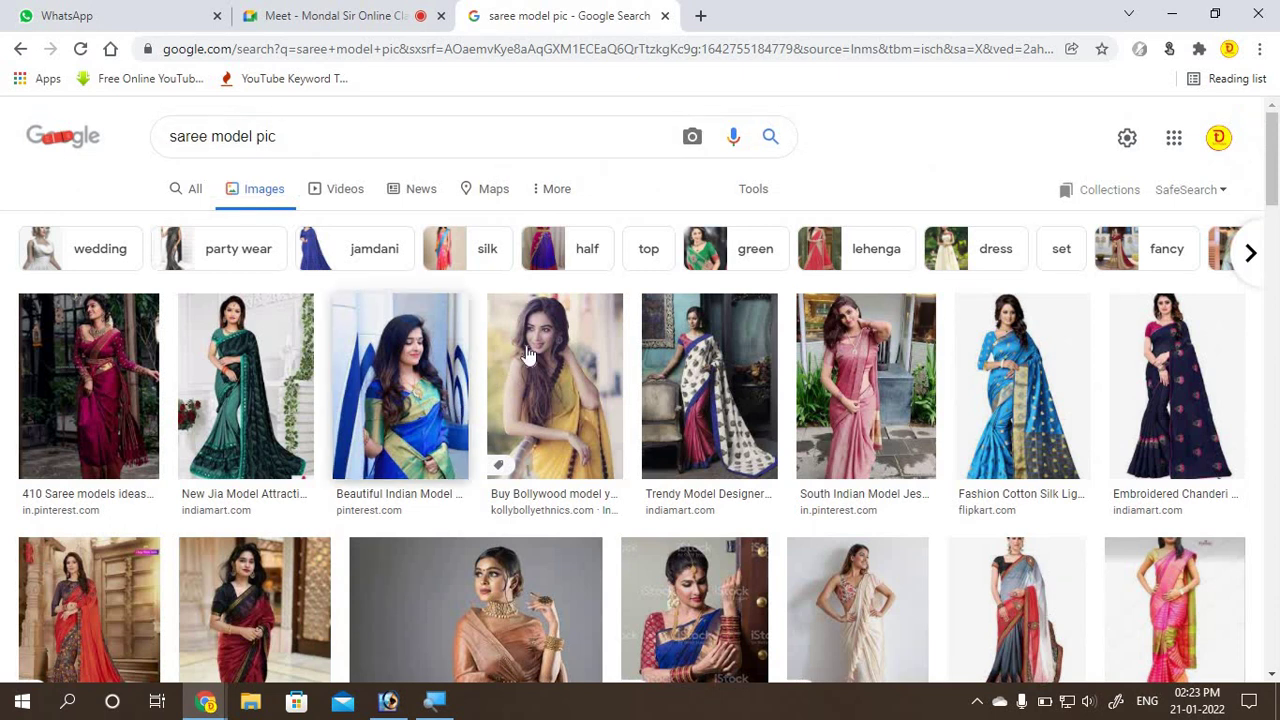
left_click(753, 192)
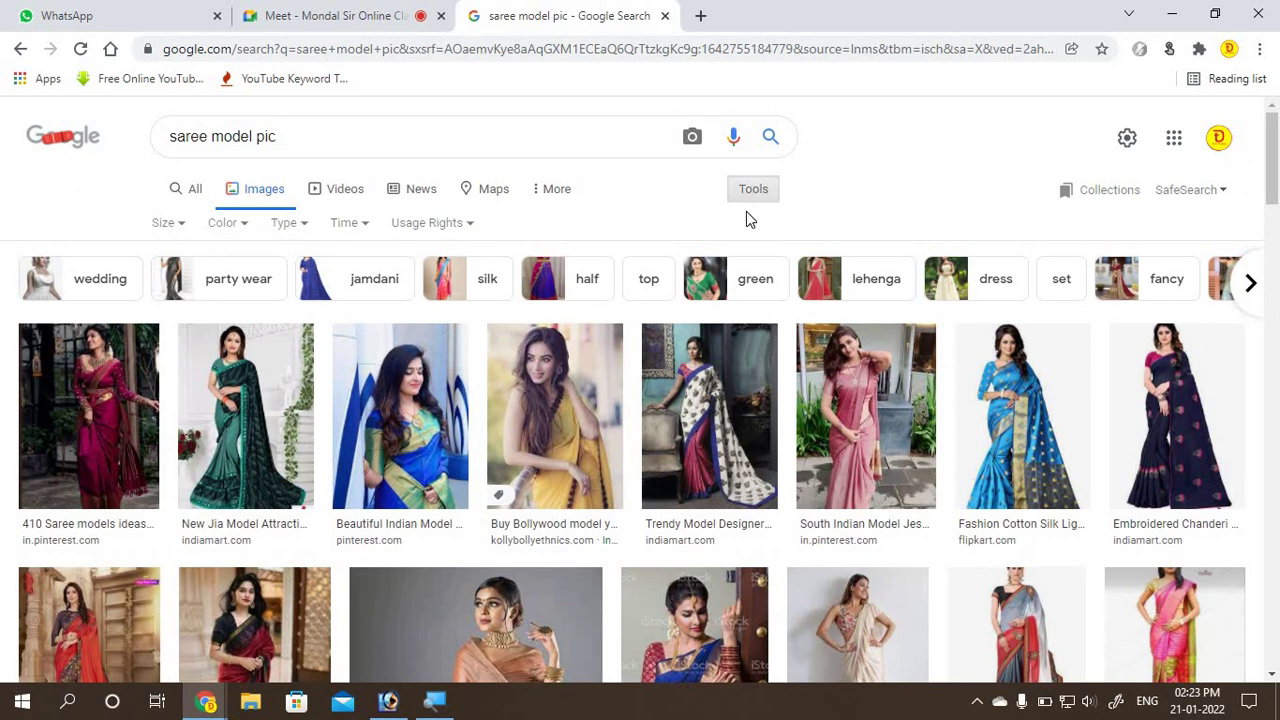
left_click(168, 223)
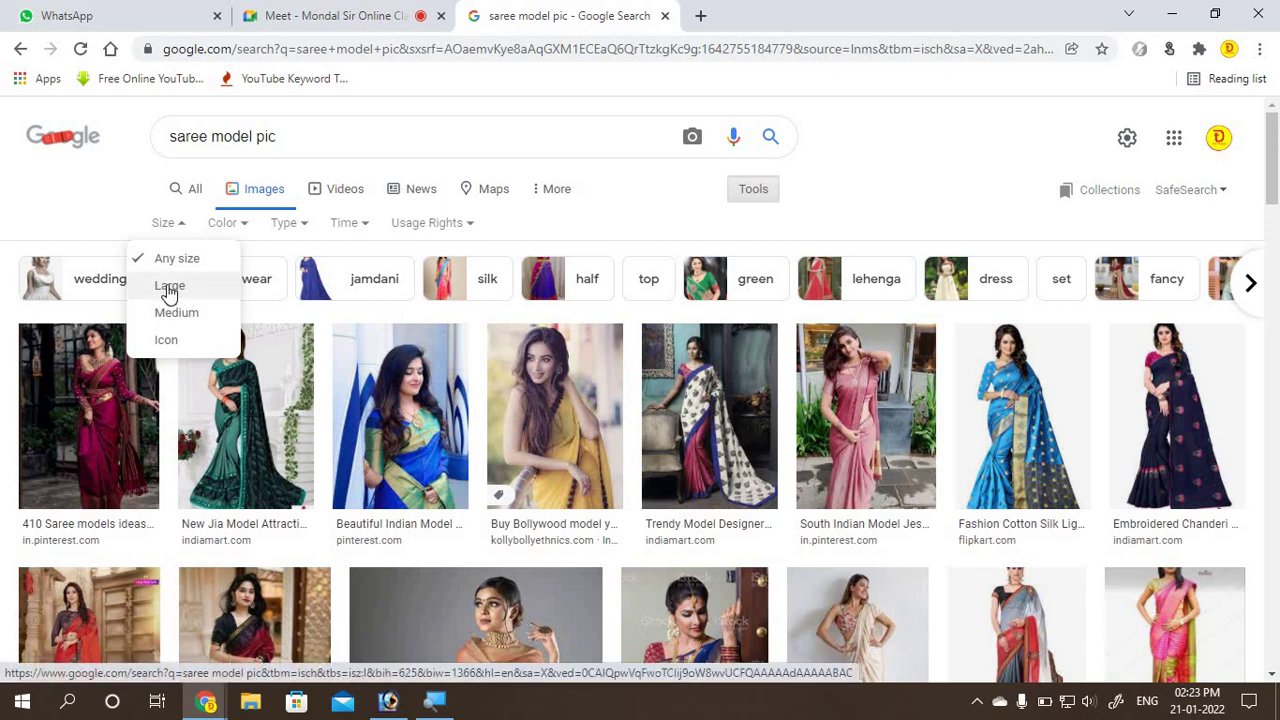
left_click(169, 289)
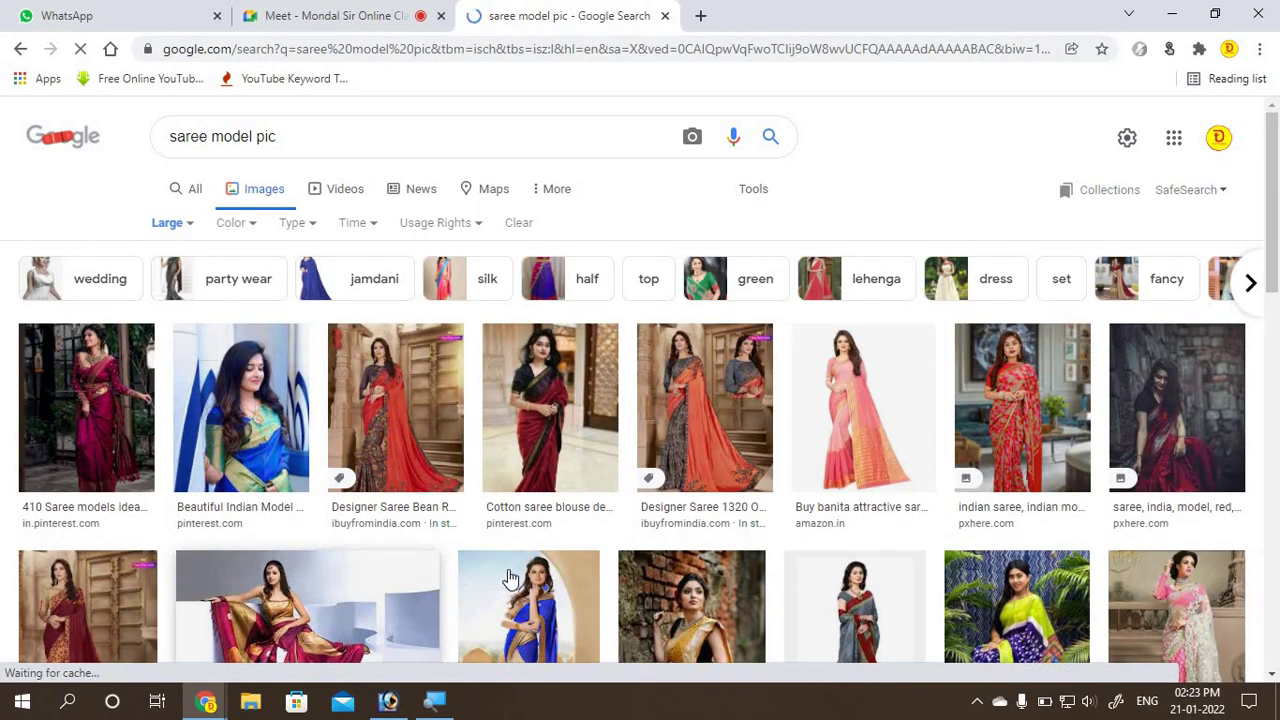
scroll(510, 578, "down", 1)
scroll(510, 578, "down", 1)
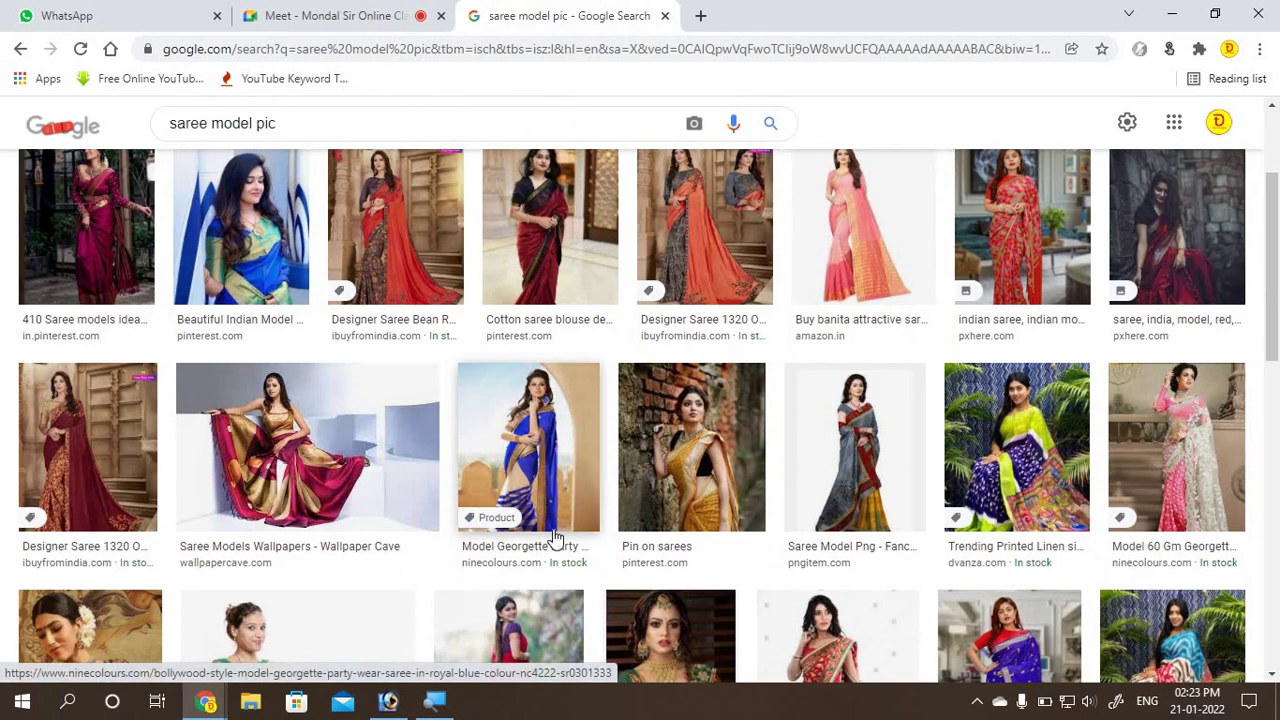
scroll(556, 540, "up", 1)
scroll(560, 520, "up", 1)
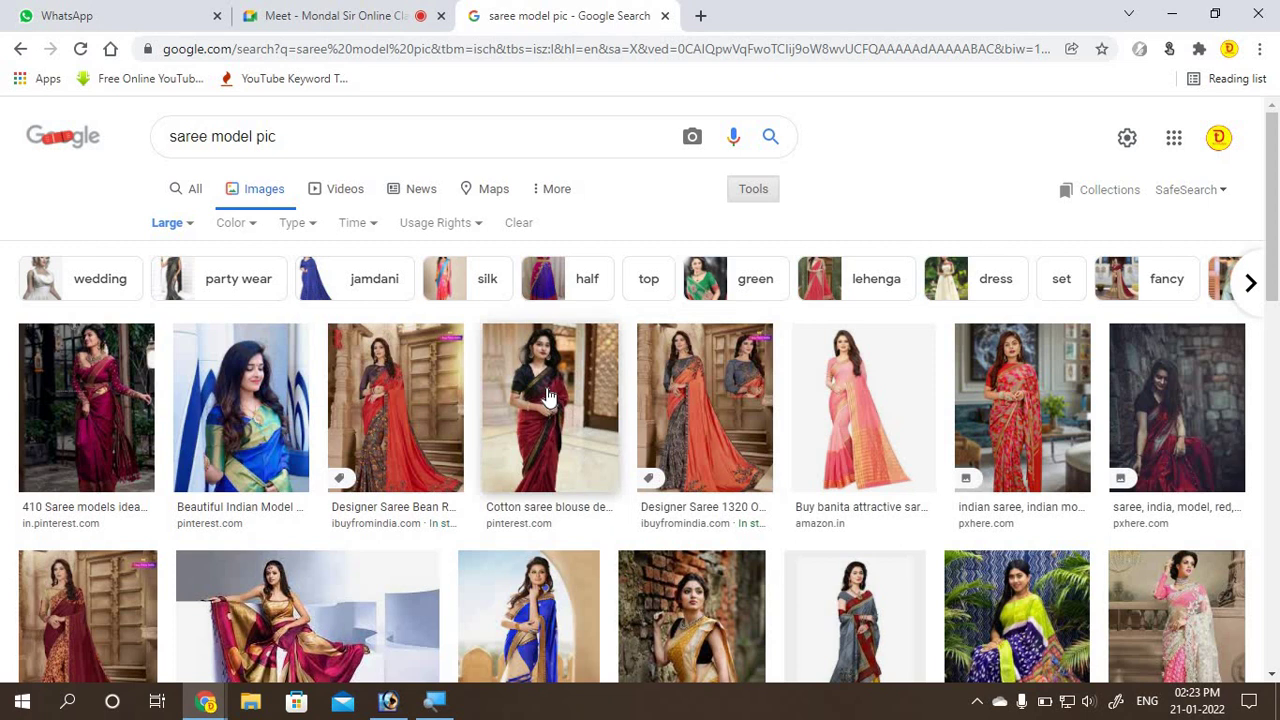
Step: Preview the Designer Saree Bean Red, Saree Models Wallpapers, teal Bollywood and PxHere red saree images
left_click(705, 397)
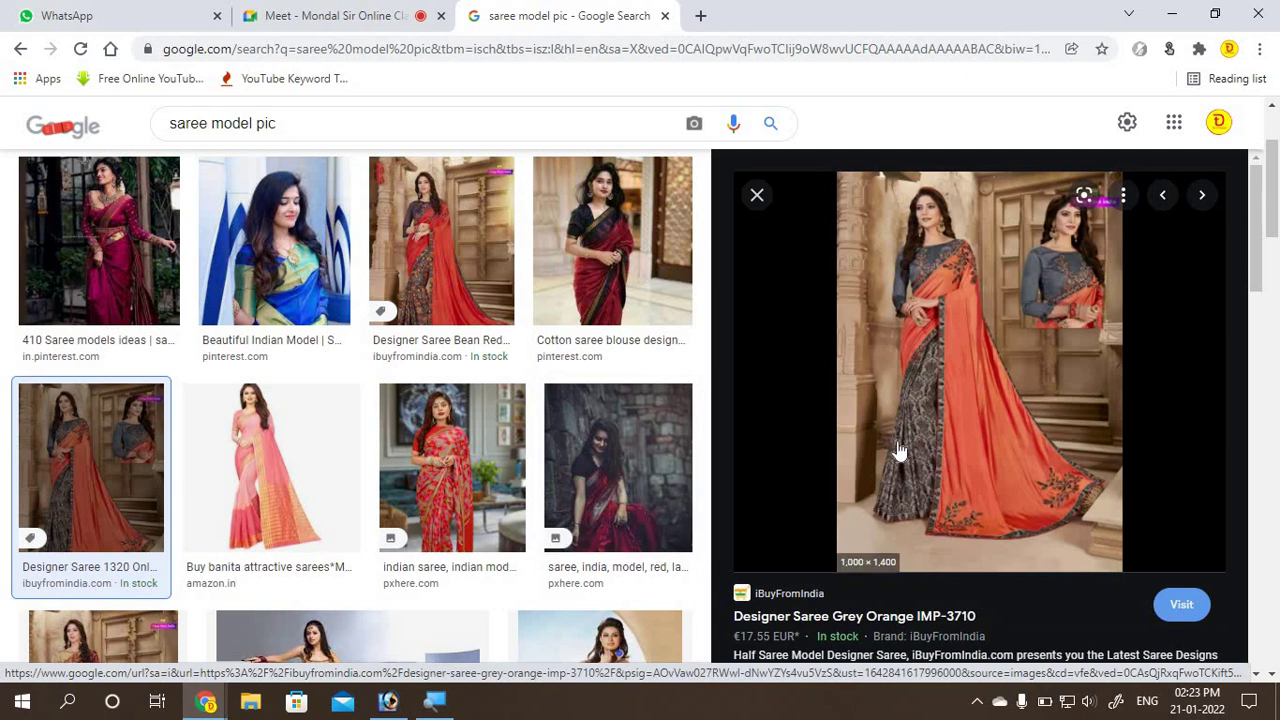
left_click(467, 250)
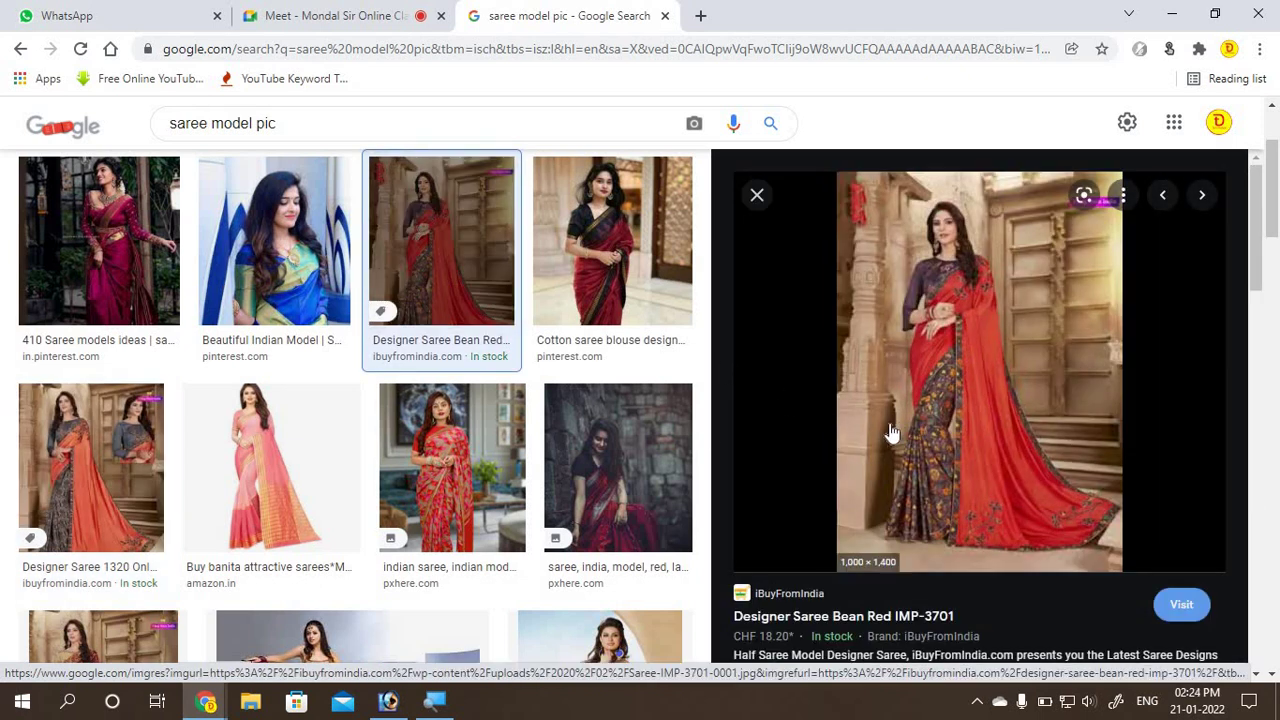
scroll(400, 380, "down", 4)
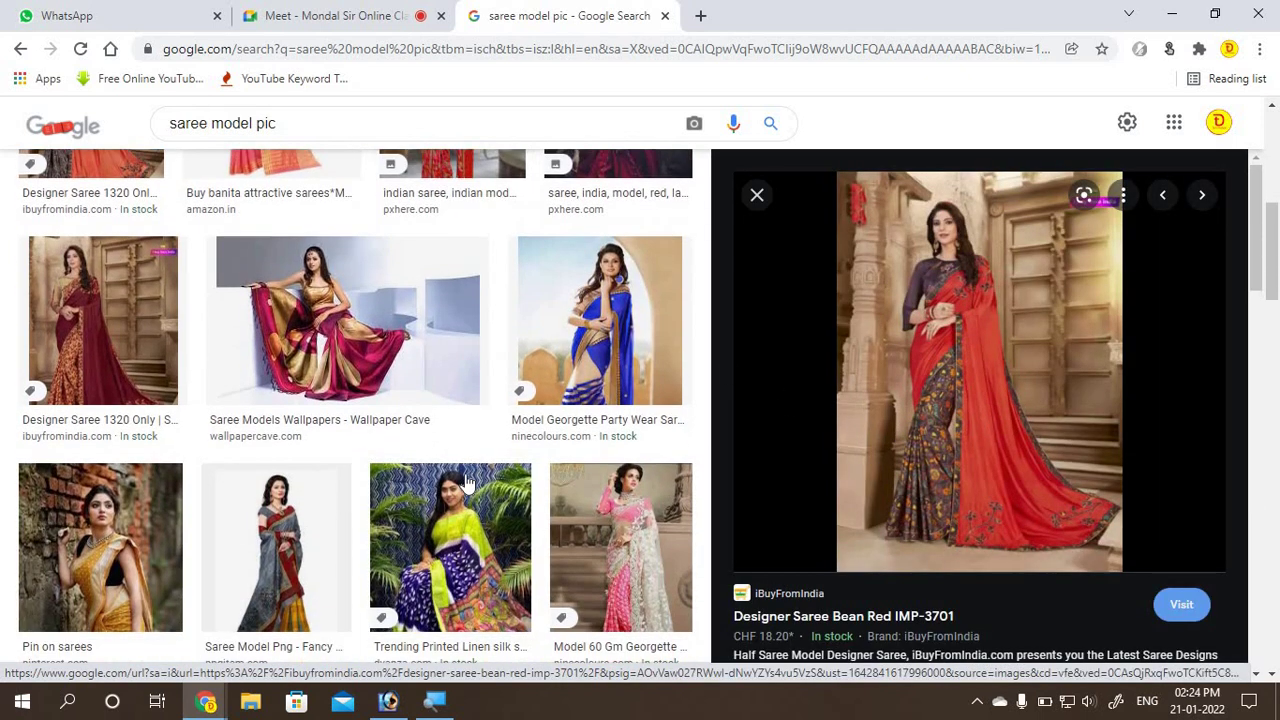
left_click(393, 363)
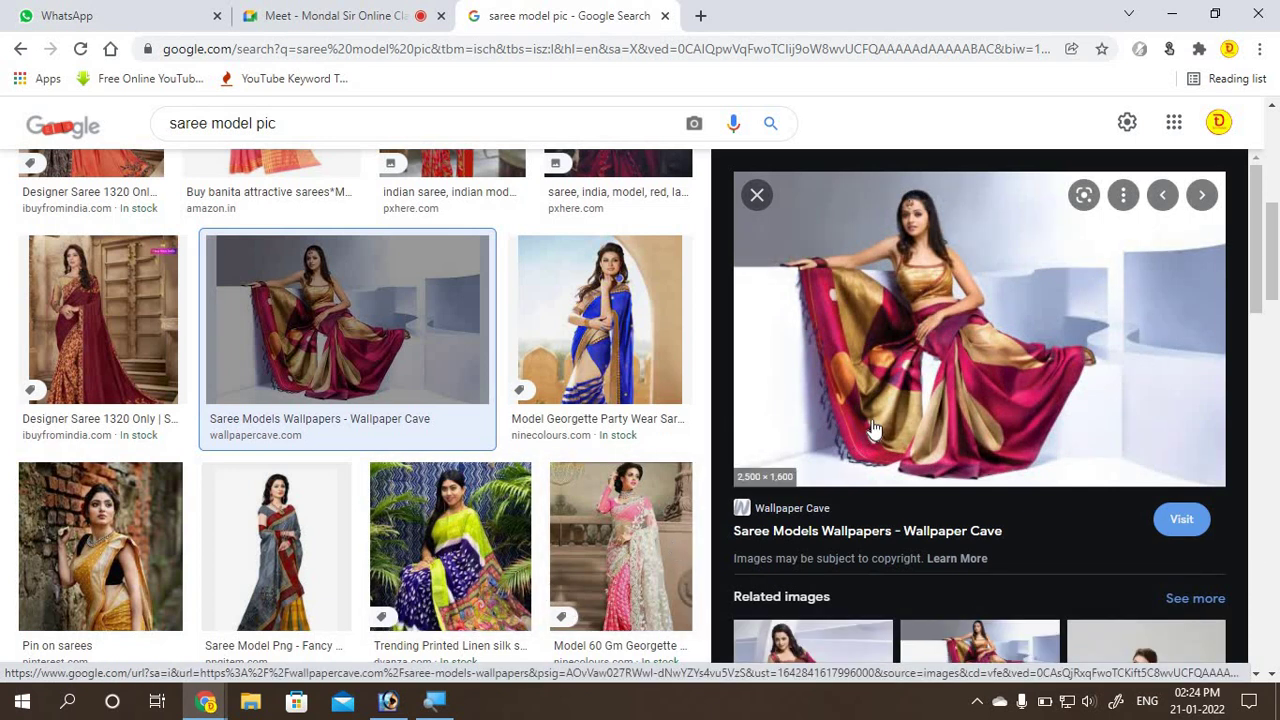
scroll(500, 550, "down", 1)
scroll(450, 540, "down", 1)
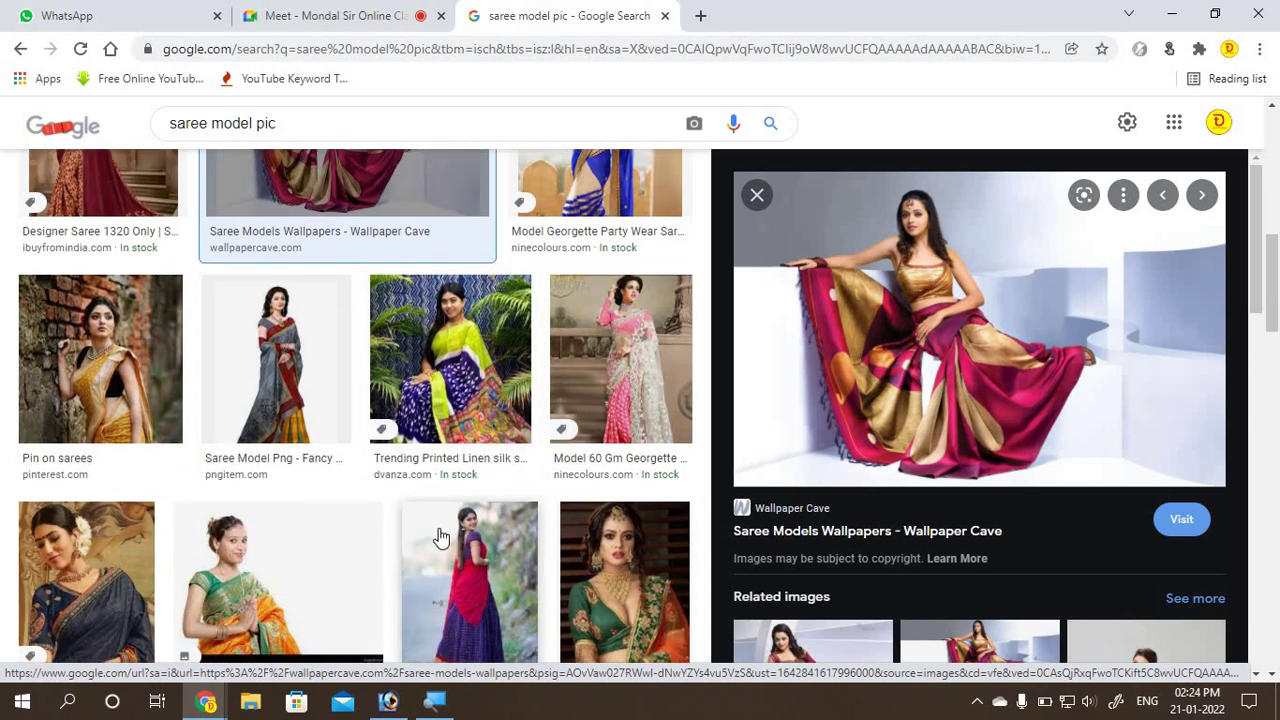
scroll(440, 537, "down", 3)
scroll(208, 433, "down", 1)
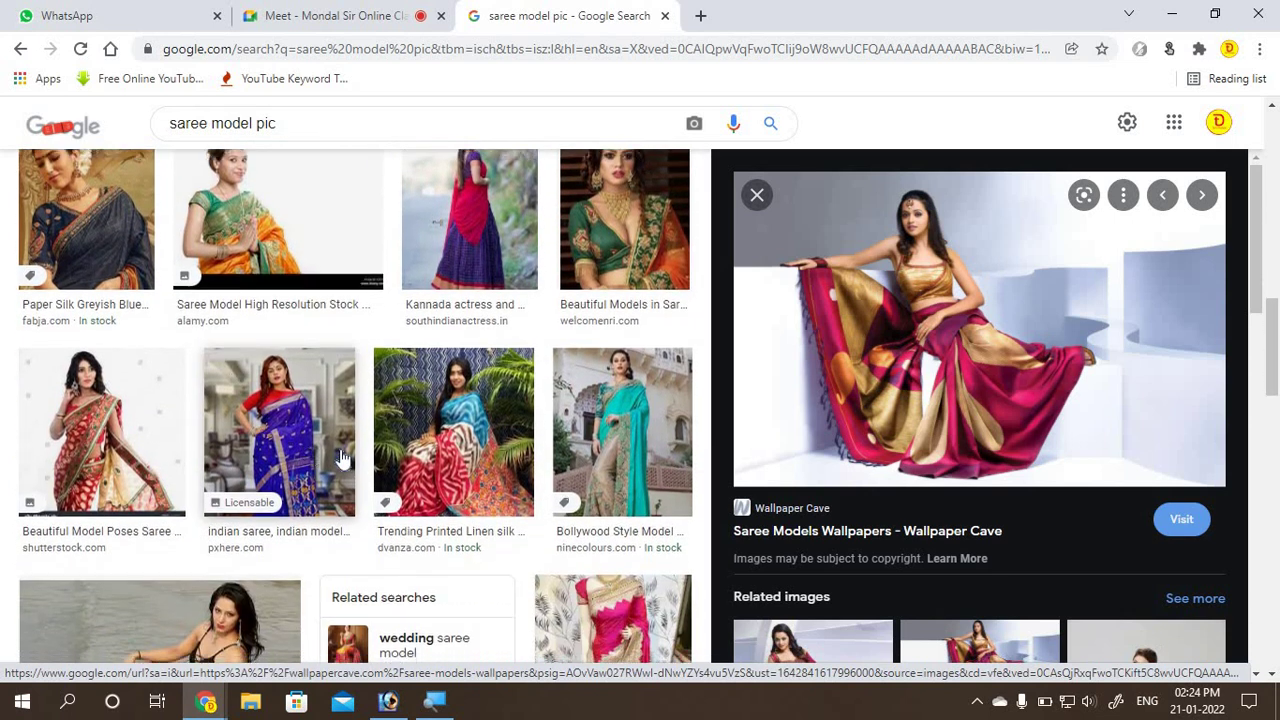
scroll(340, 457, "down", 1)
left_click(640, 390)
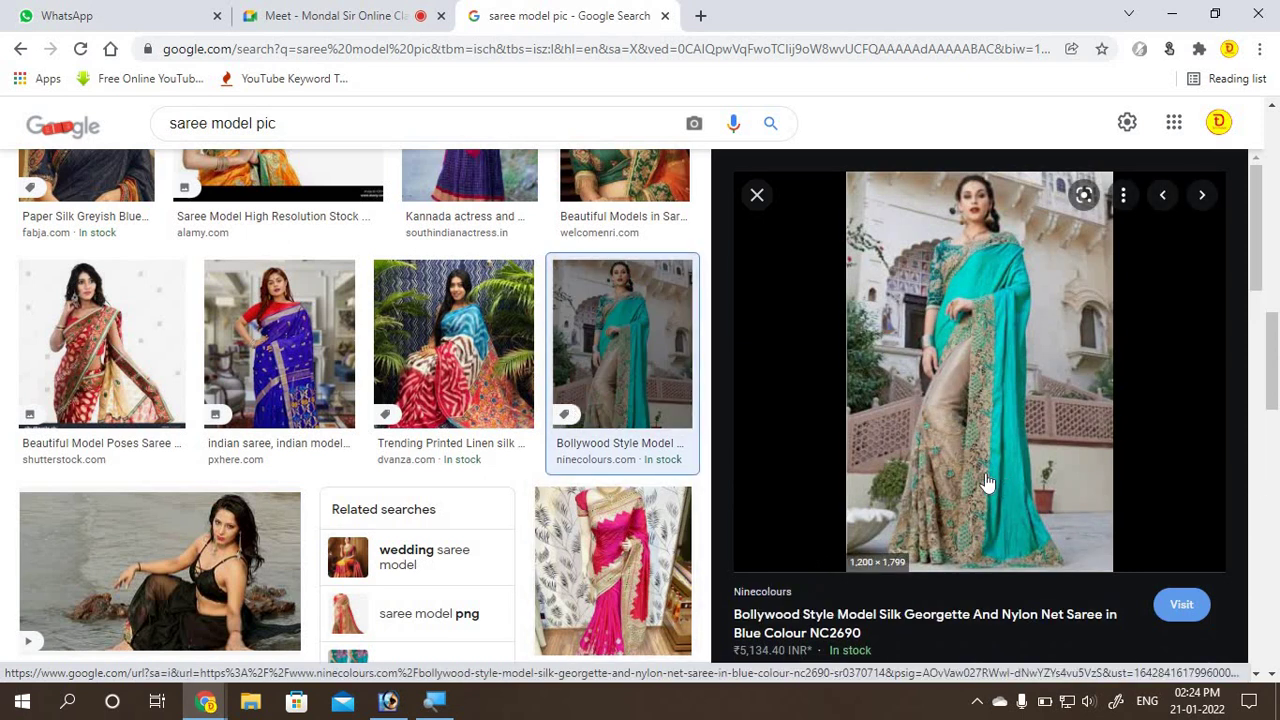
scroll(560, 535, "down", 4)
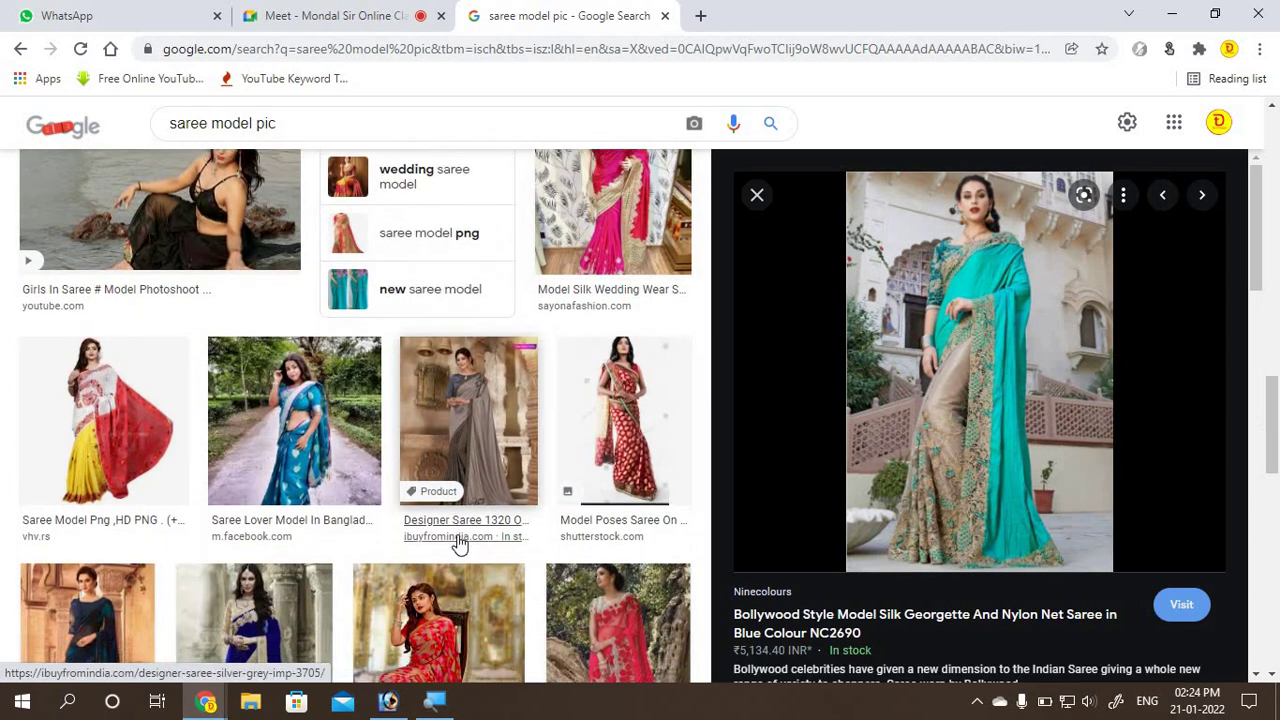
scroll(457, 540, "down", 2)
scroll(455, 530, "down", 1)
left_click(420, 355)
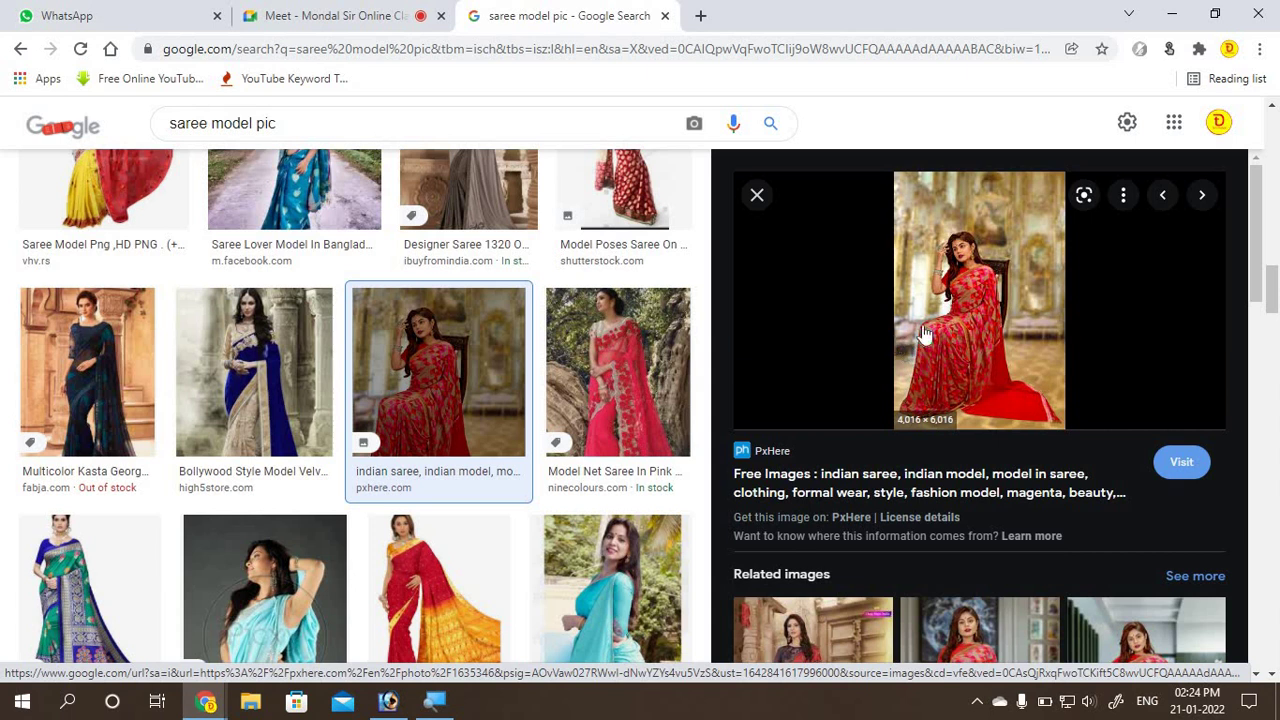
Step: Preview the Kerala red saree photo, then the Sebazy orange saree model photo
scroll(551, 397, "down", 1)
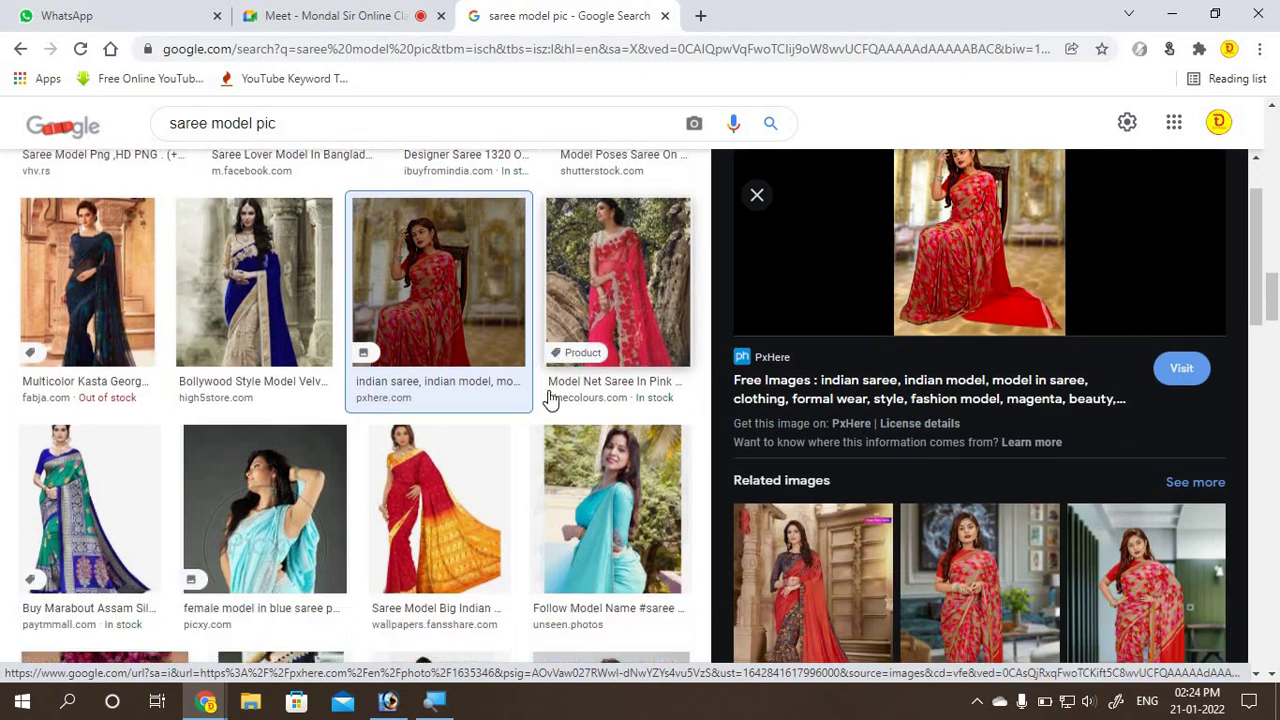
scroll(491, 391, "down", 2)
scroll(580, 451, "down", 1)
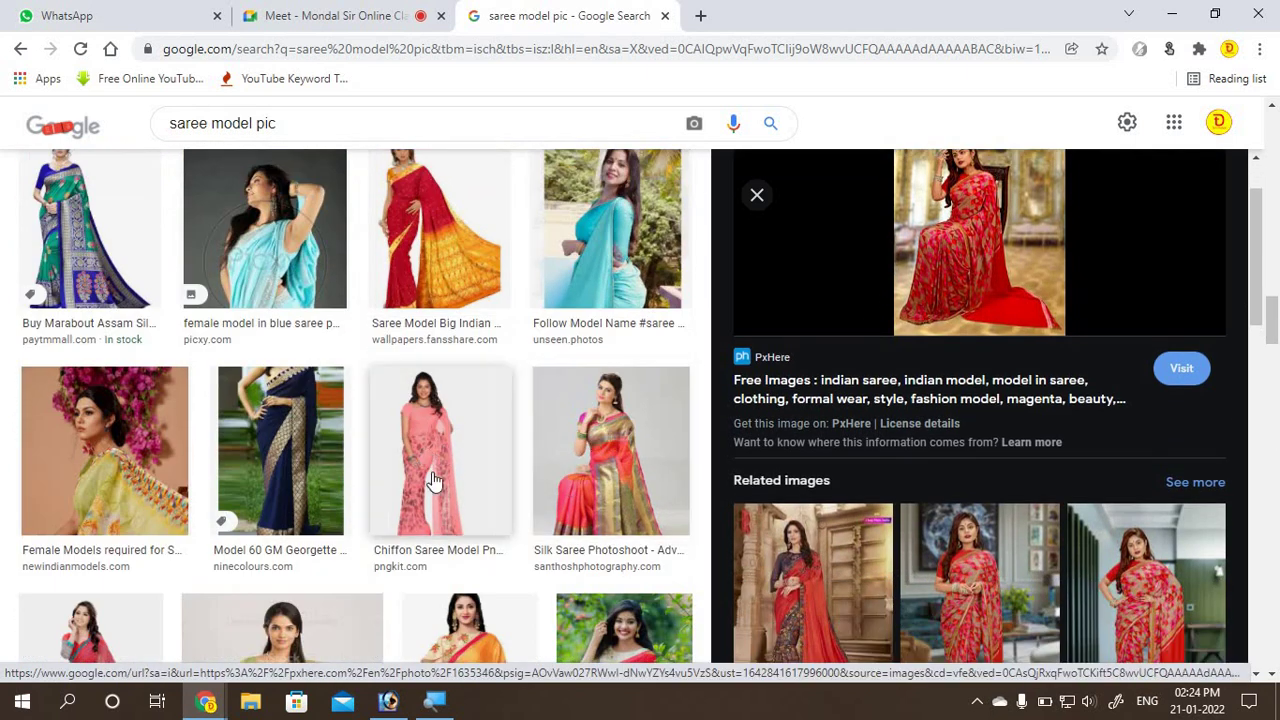
scroll(430, 488, "down", 2)
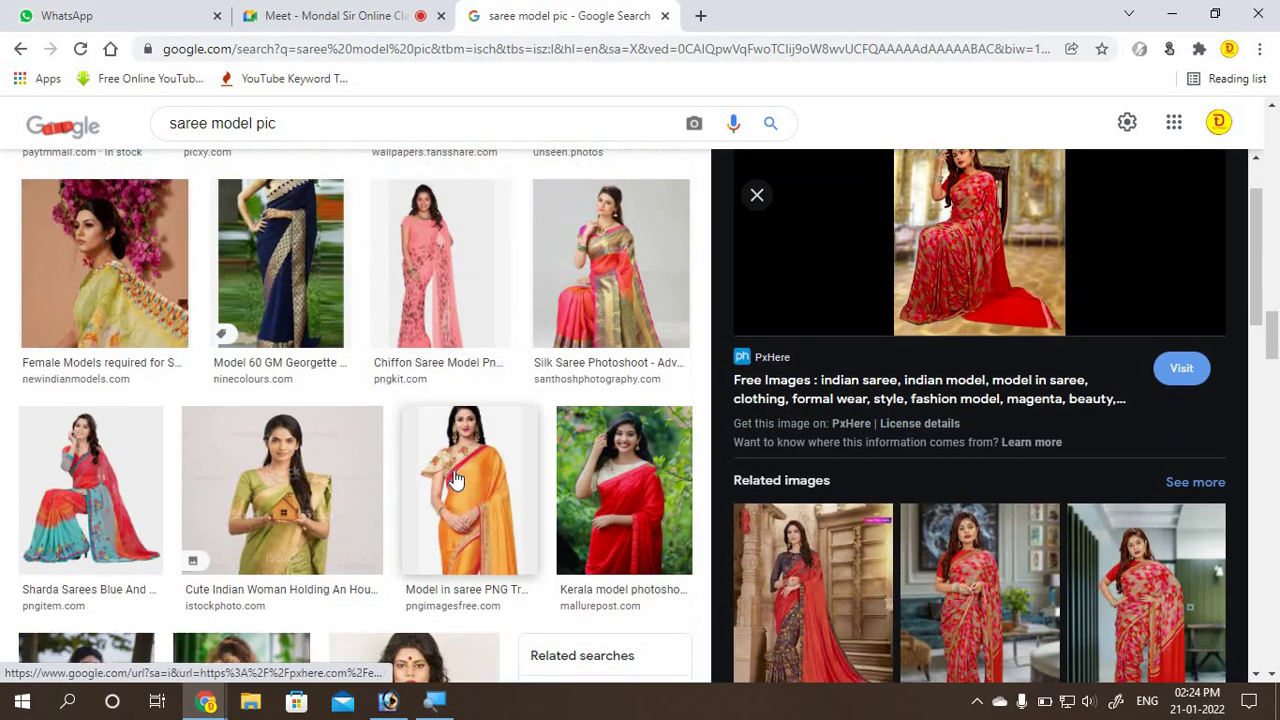
left_click(619, 480)
scroll(468, 485, "down", 2)
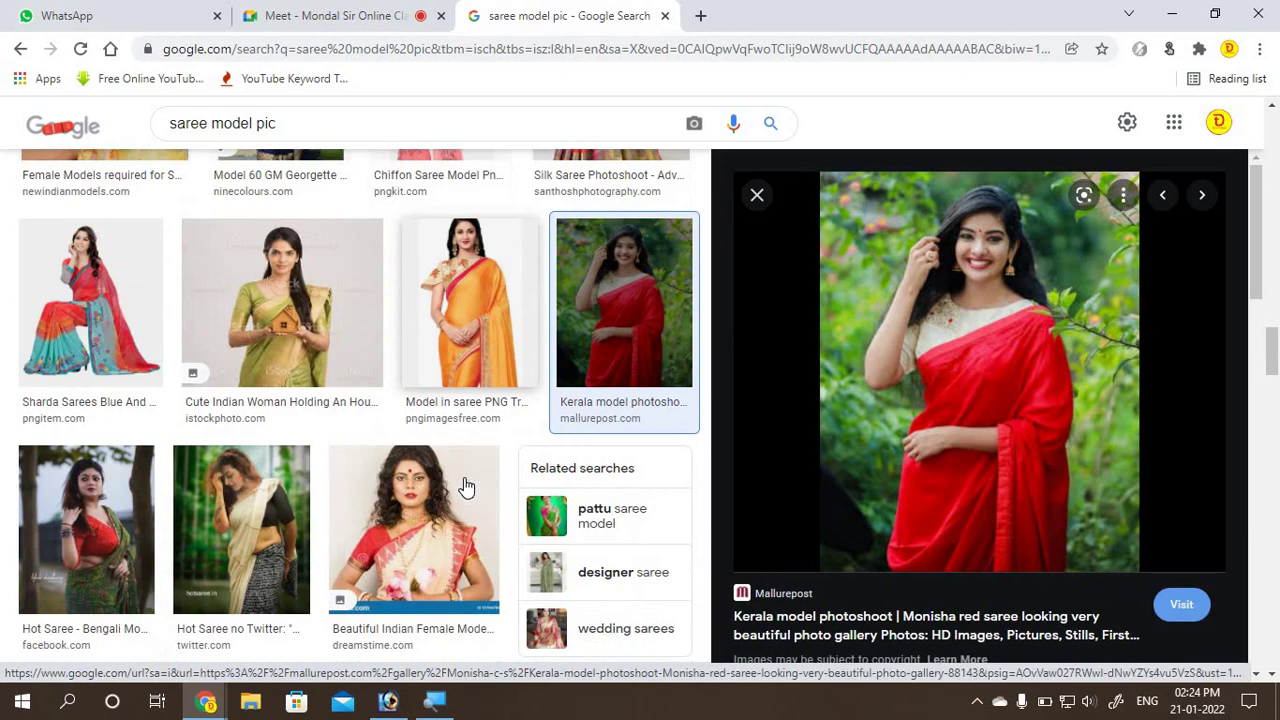
scroll(455, 484, "down", 3)
scroll(440, 470, "down", 1)
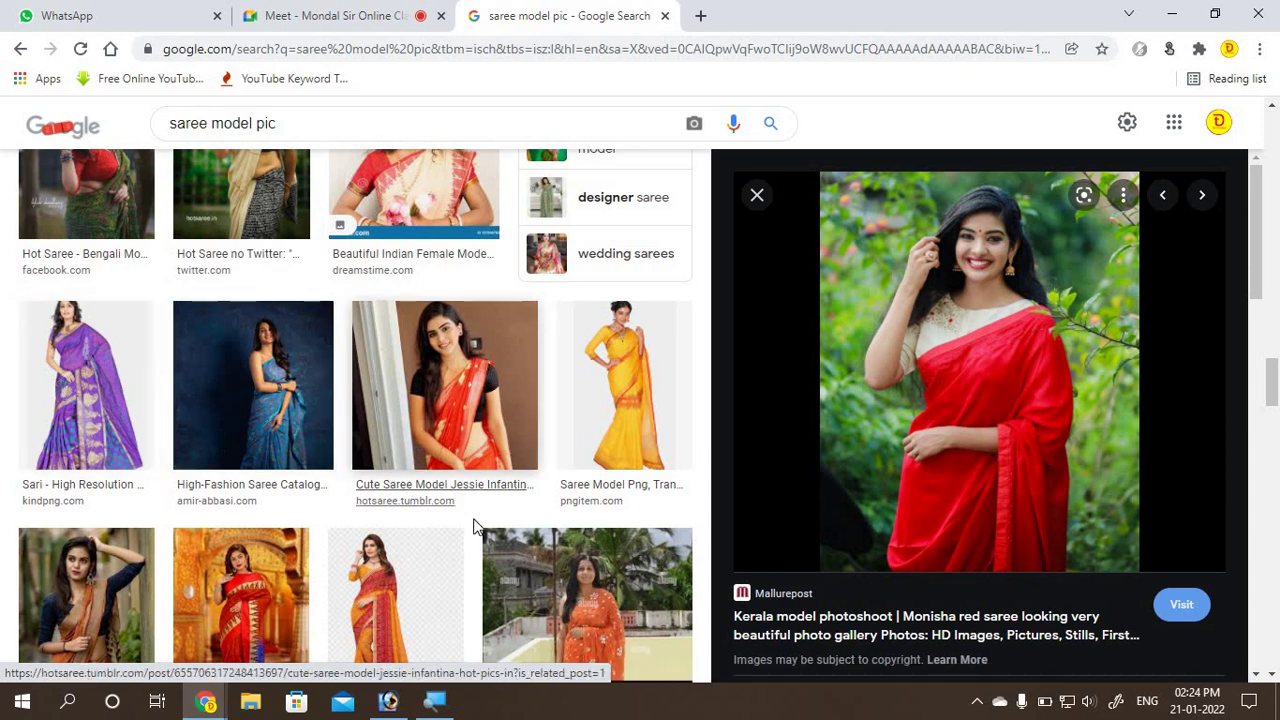
scroll(477, 527, "down", 2)
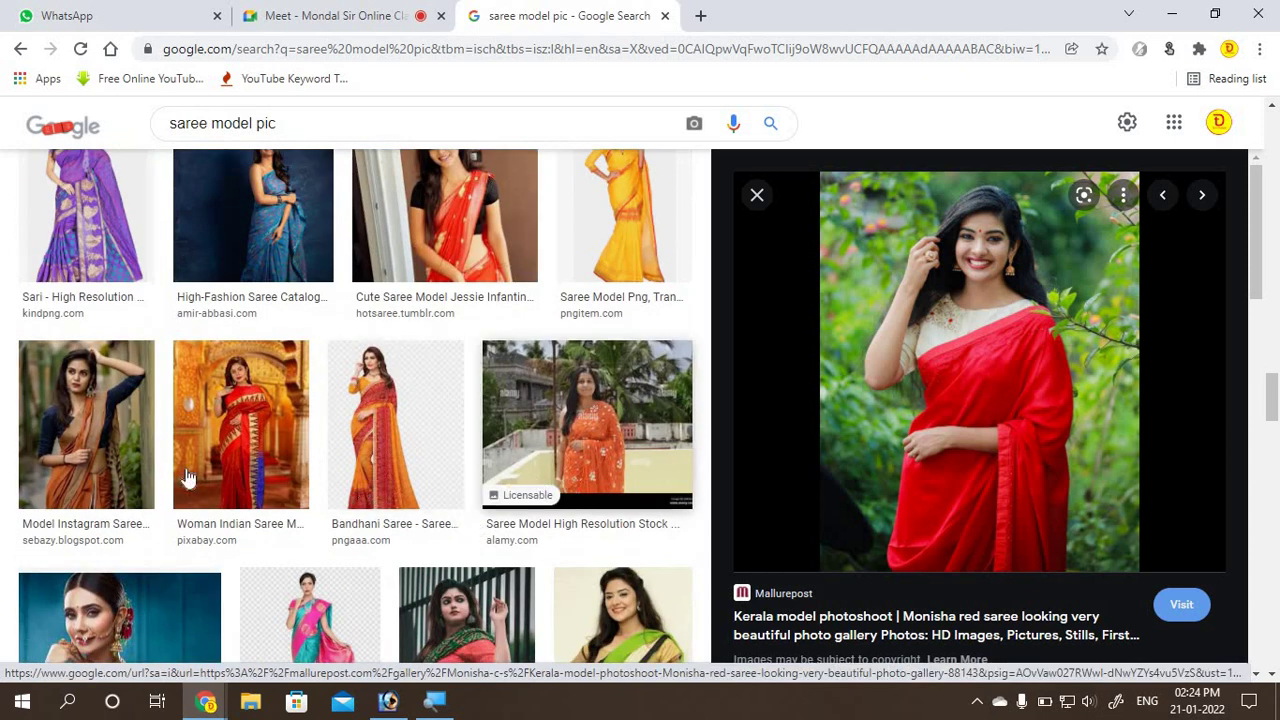
left_click(75, 427)
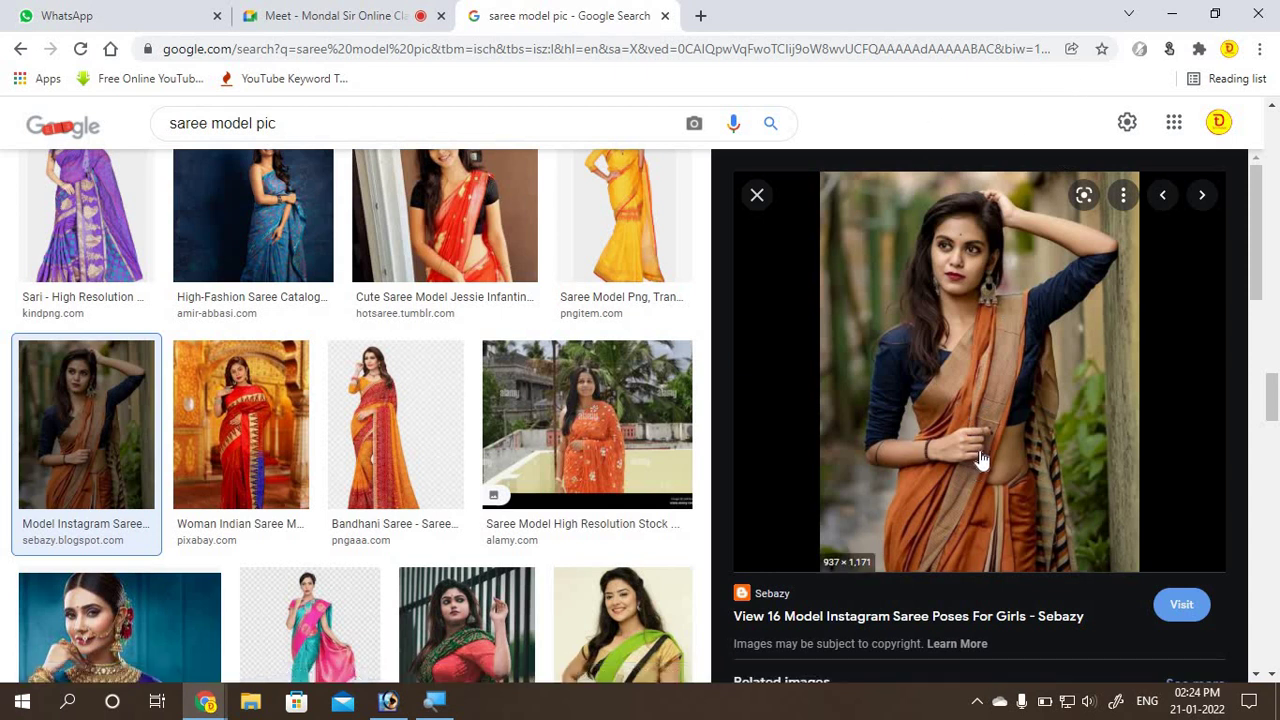
Step: Save the previewed Sebazy orange saree photo to the Desktop as a JPEG
right_click(952, 347)
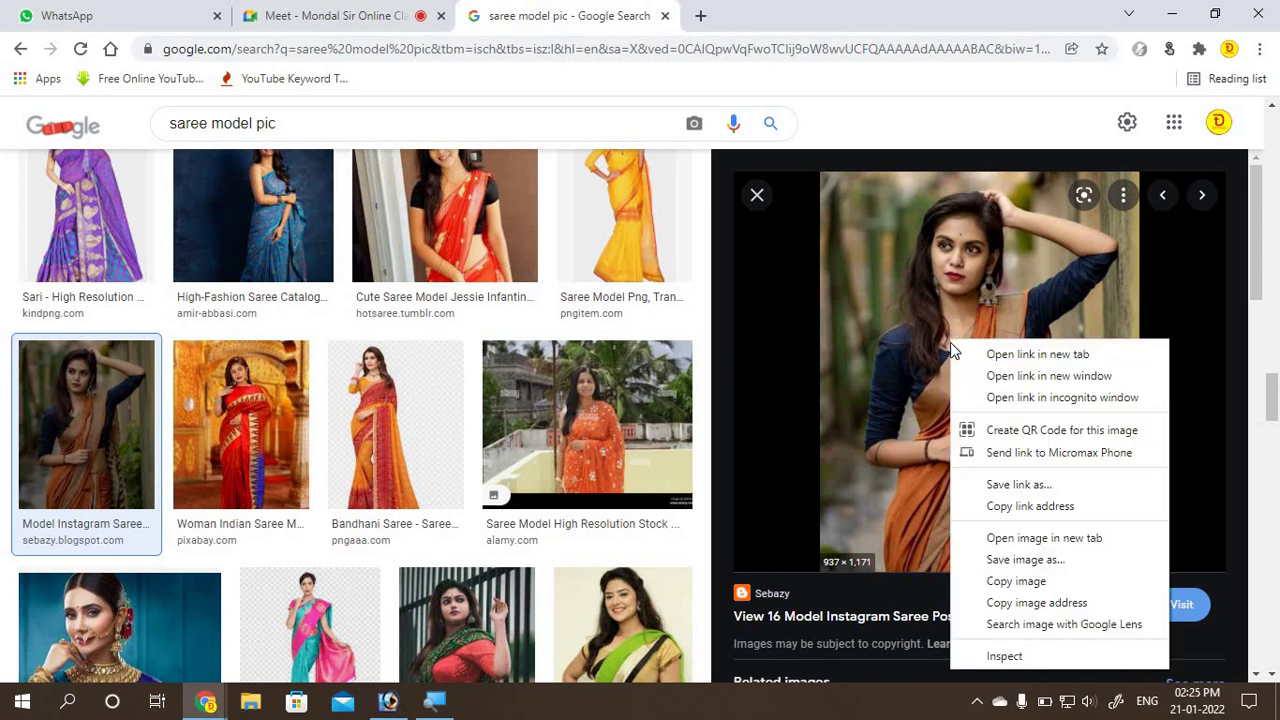
left_click(1016, 562)
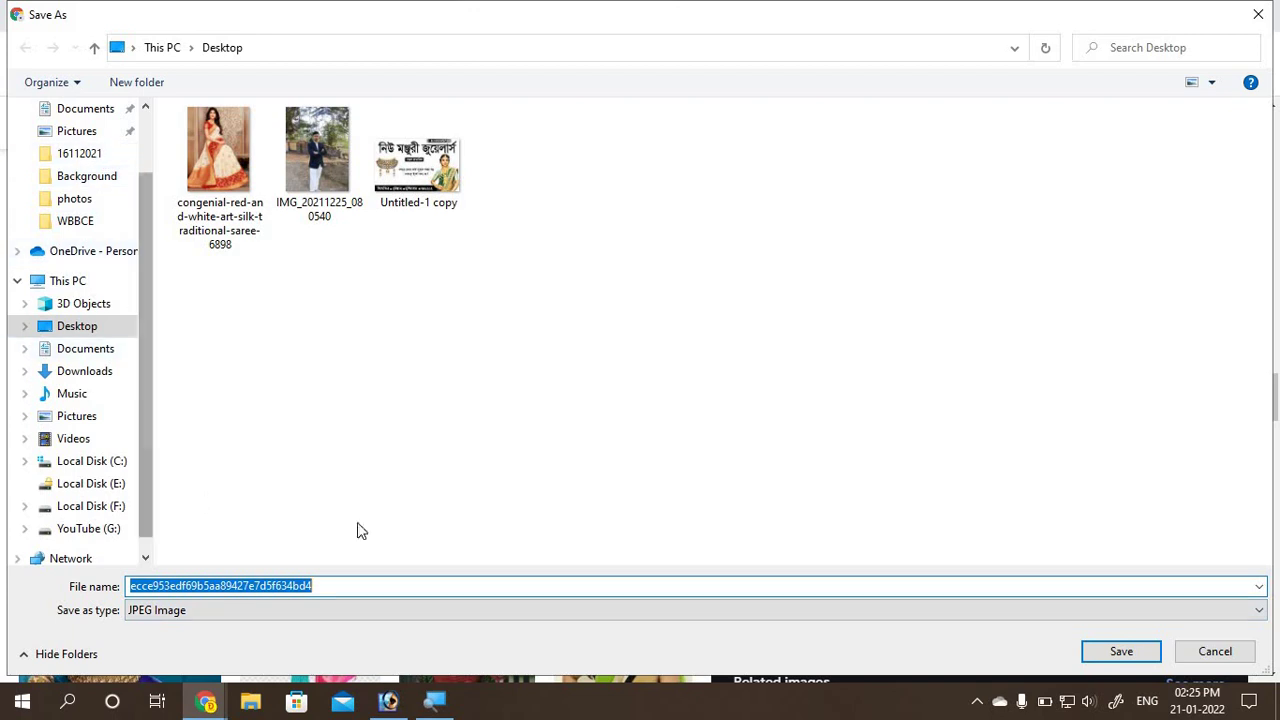
left_click(1120, 656)
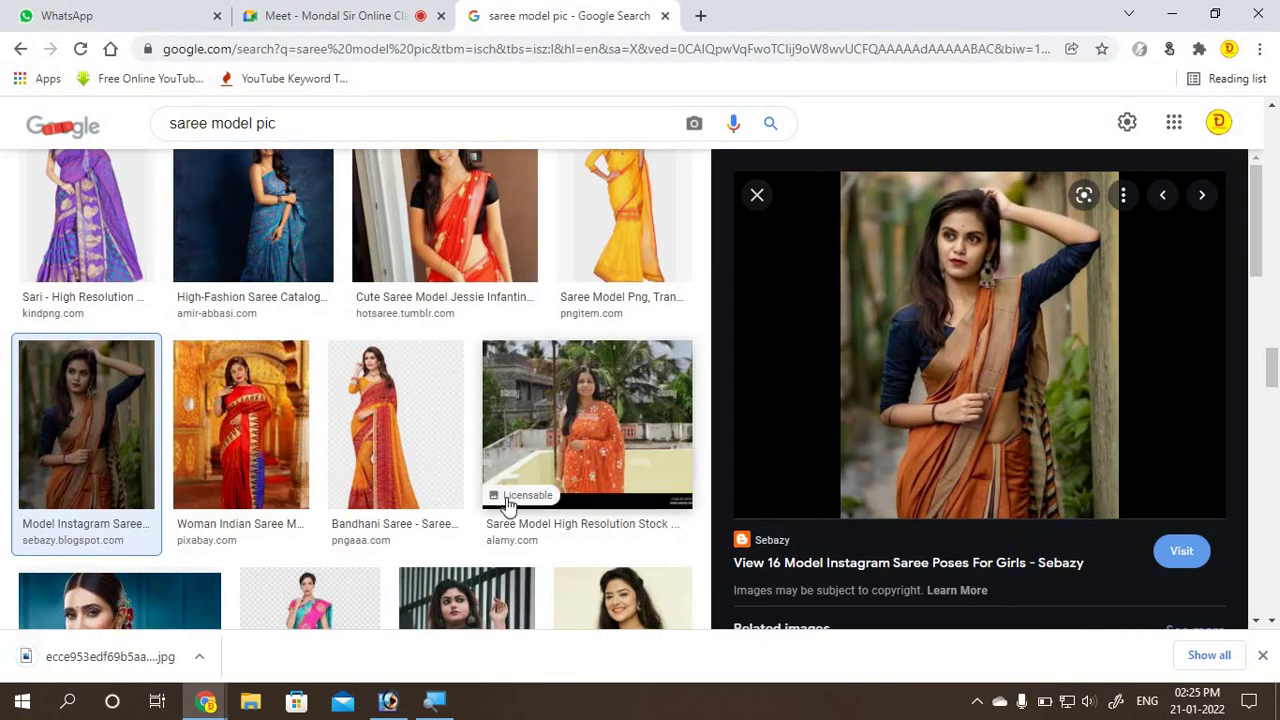
Step: Browse further saree results, previewing the traditional Kerala and blue studio saree photos
scroll(424, 421, "down", 2)
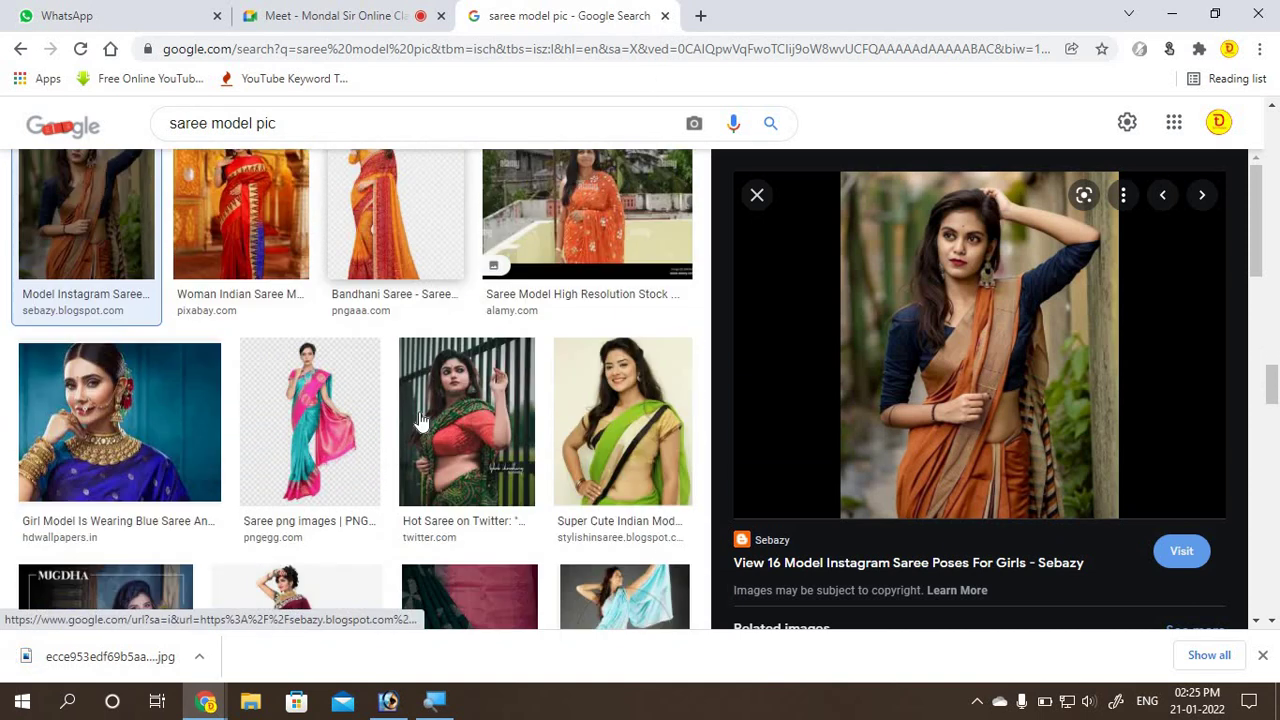
scroll(420, 420, "down", 1)
scroll(410, 425, "down", 2)
scroll(389, 434, "down", 1)
scroll(370, 439, "down", 2)
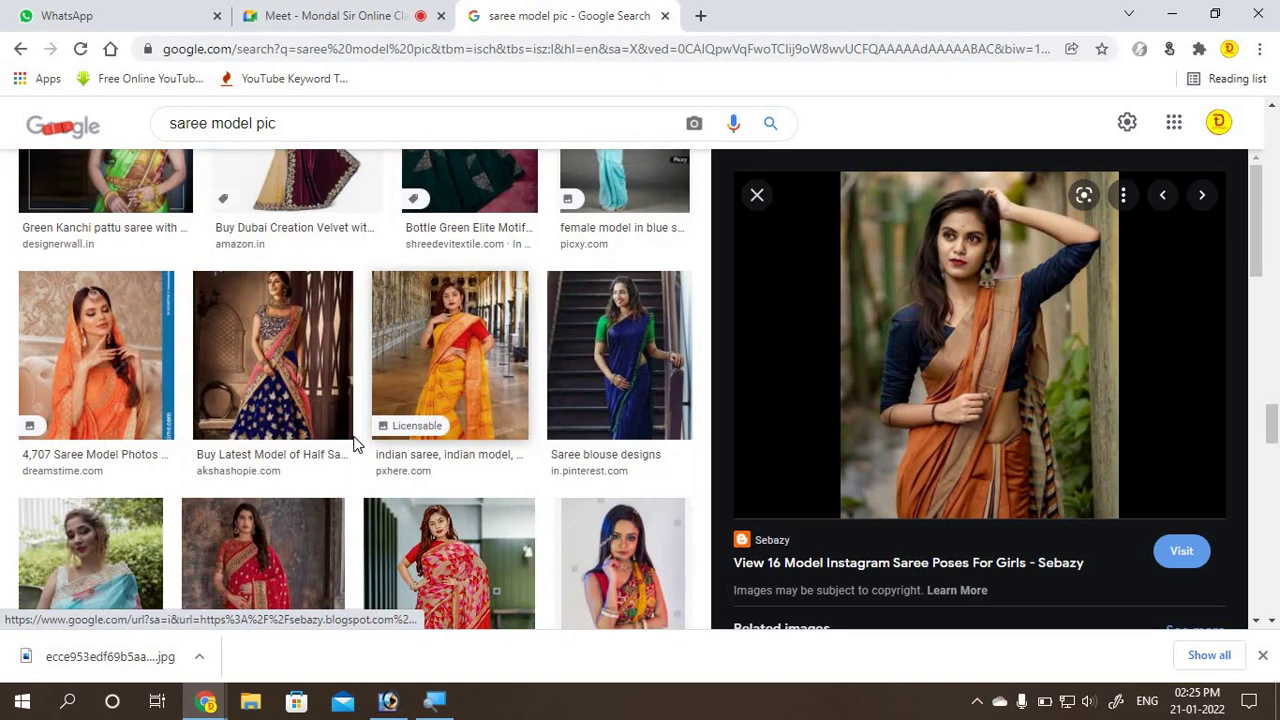
scroll(356, 440, "down", 2)
scroll(358, 444, "up", 2)
scroll(358, 444, "down", 1)
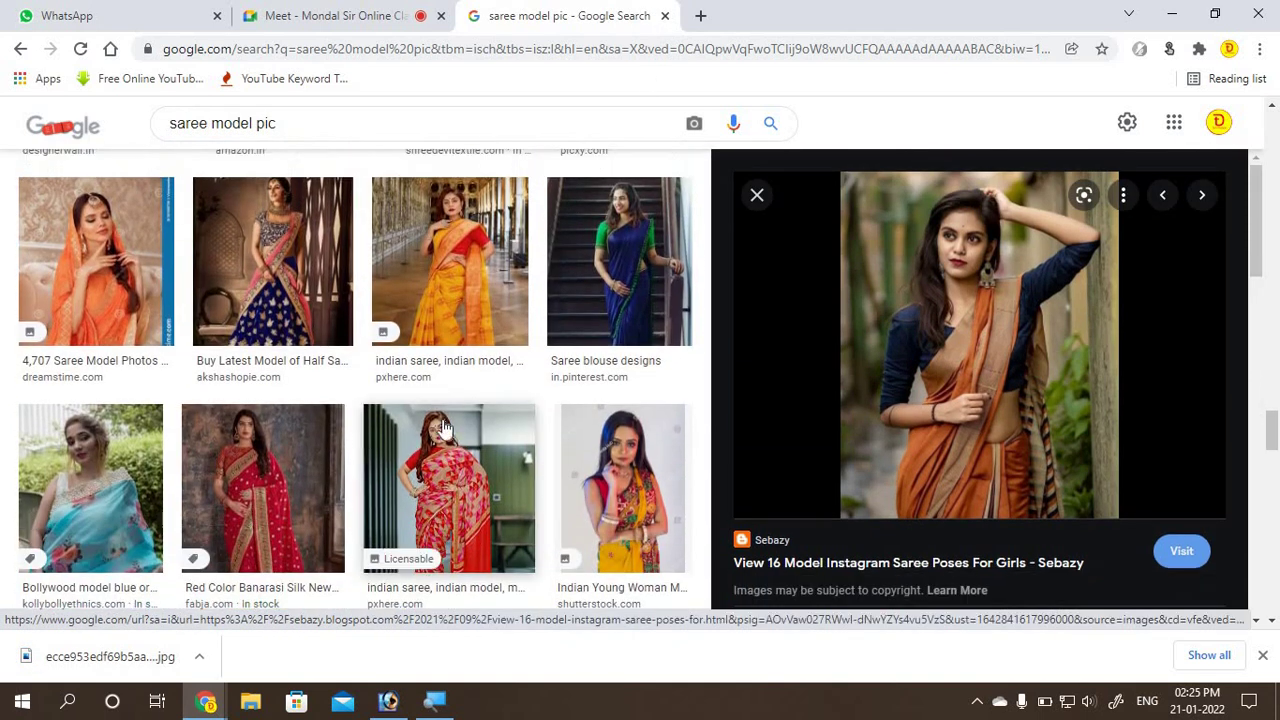
scroll(357, 470, "down", 2)
scroll(355, 475, "down", 1)
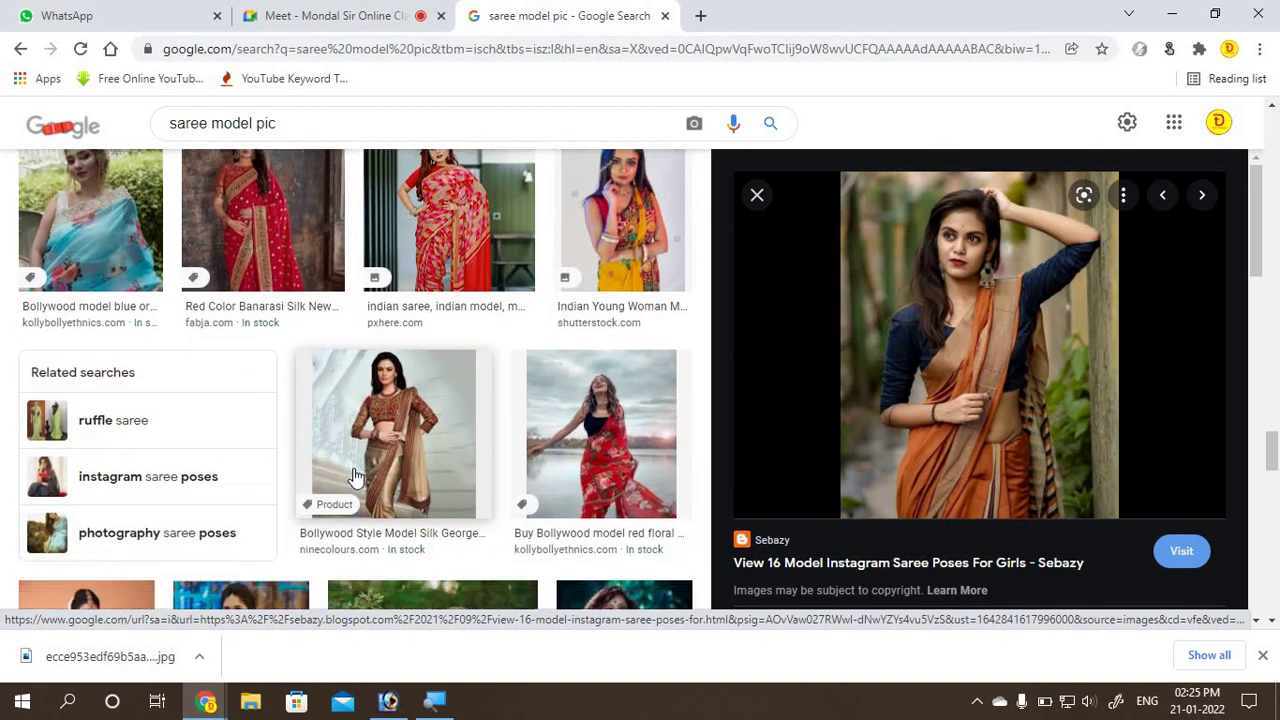
scroll(360, 471, "down", 2)
scroll(345, 465, "down", 1)
scroll(297, 463, "down", 2)
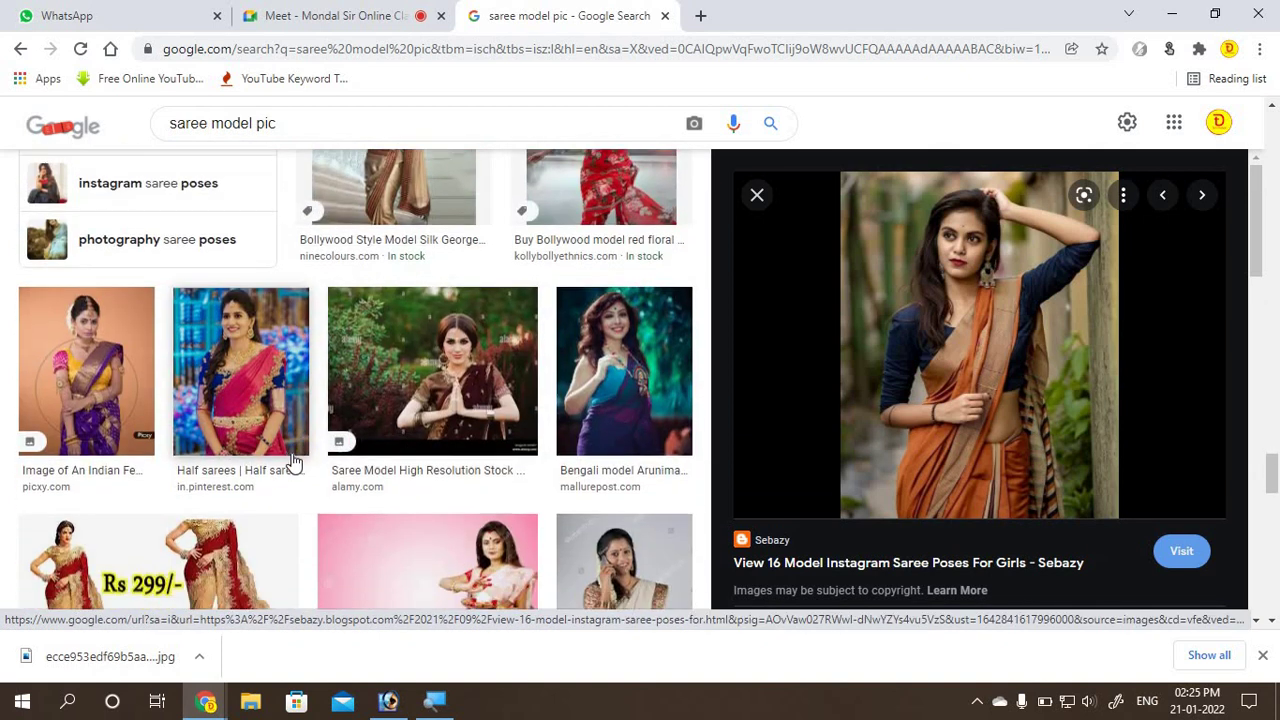
scroll(470, 427, "down", 1)
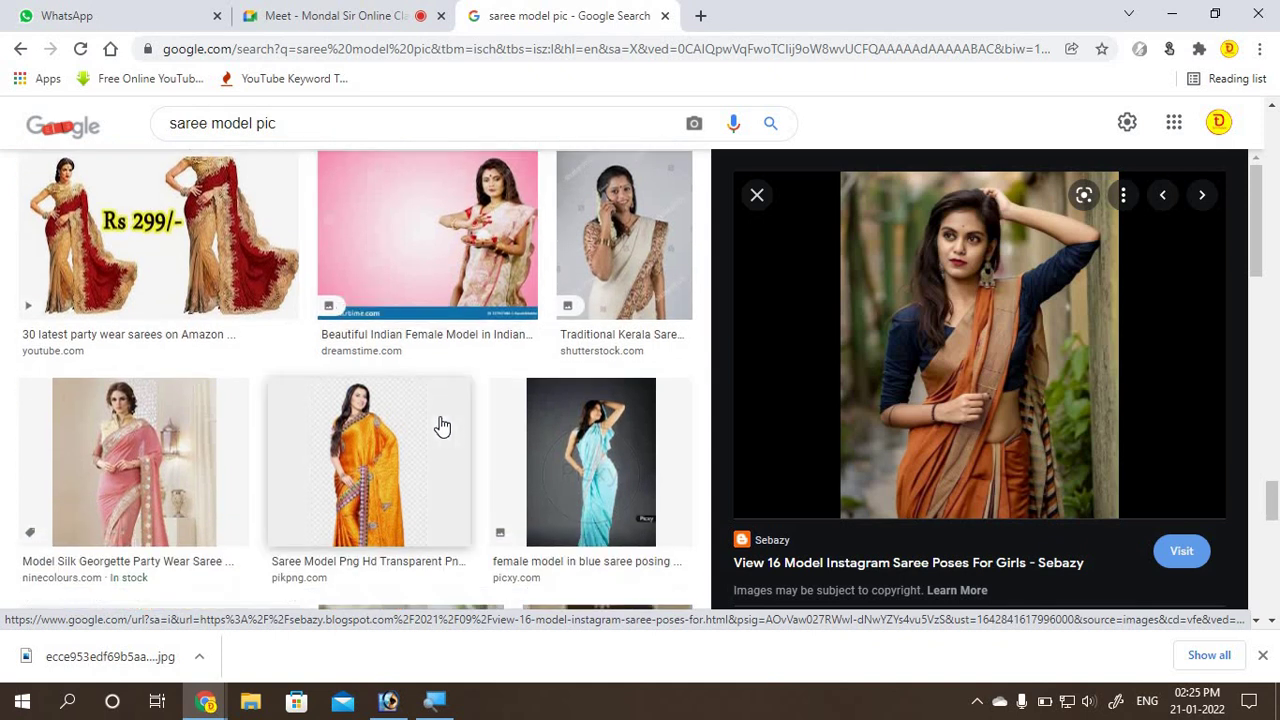
scroll(443, 428, "down", 2)
scroll(443, 428, "down", 3)
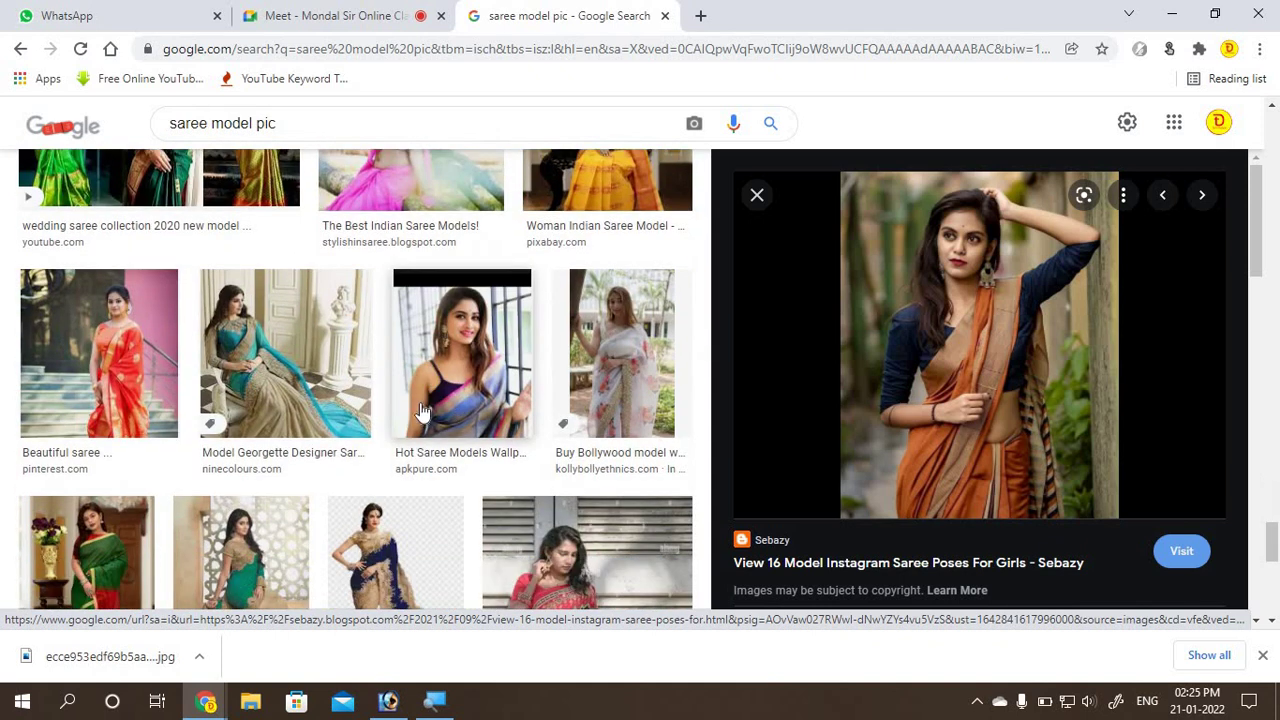
scroll(448, 412, "down", 2)
scroll(455, 405, "down", 3)
scroll(462, 403, "up", 2)
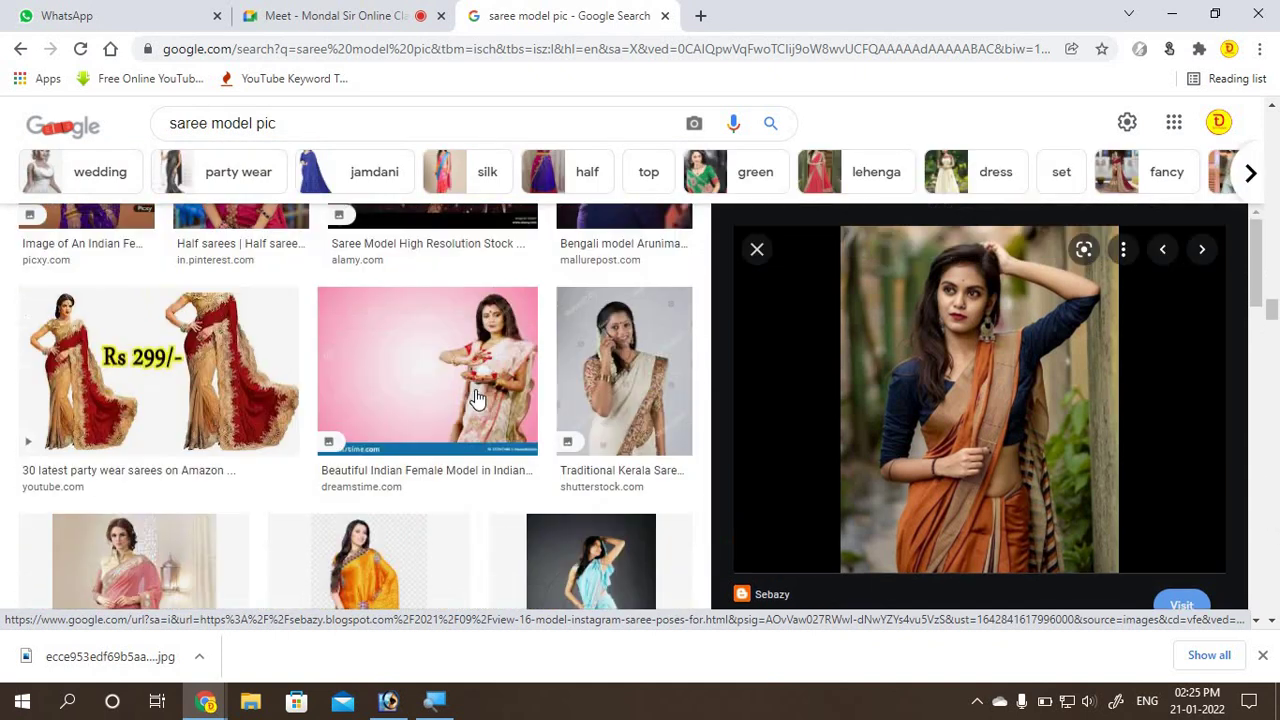
left_click(612, 410)
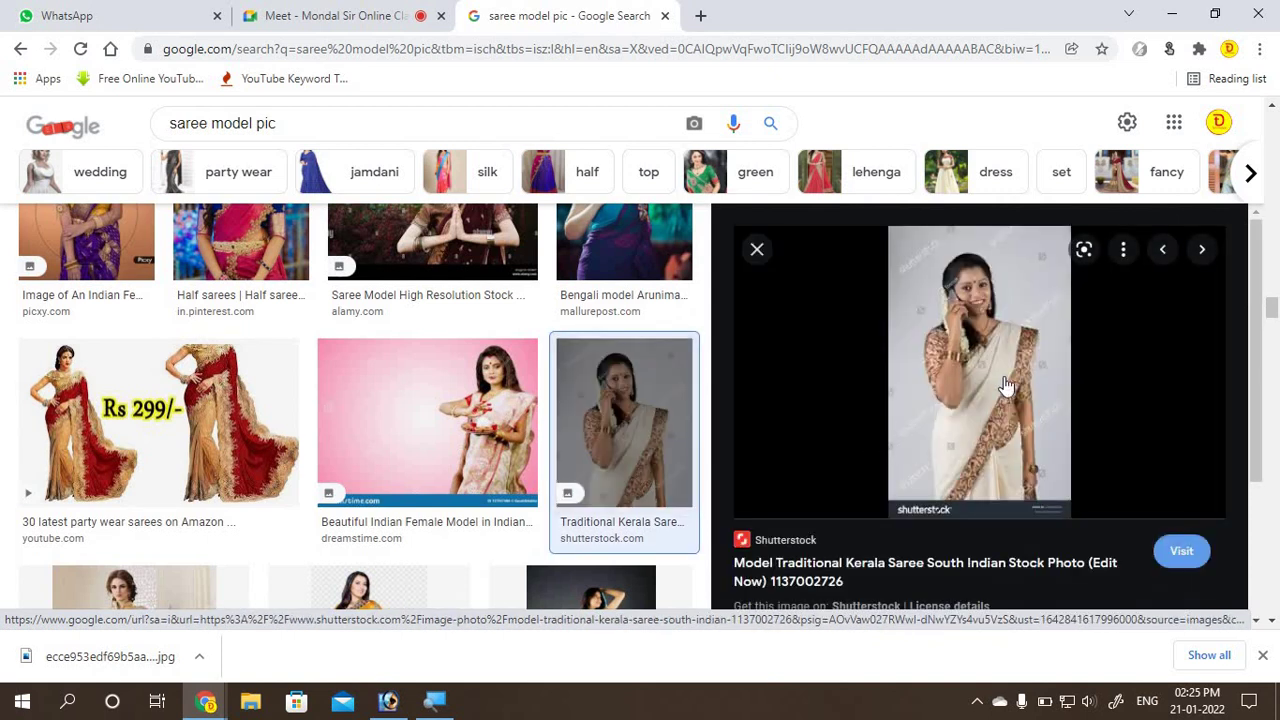
scroll(612, 462, "down", 4)
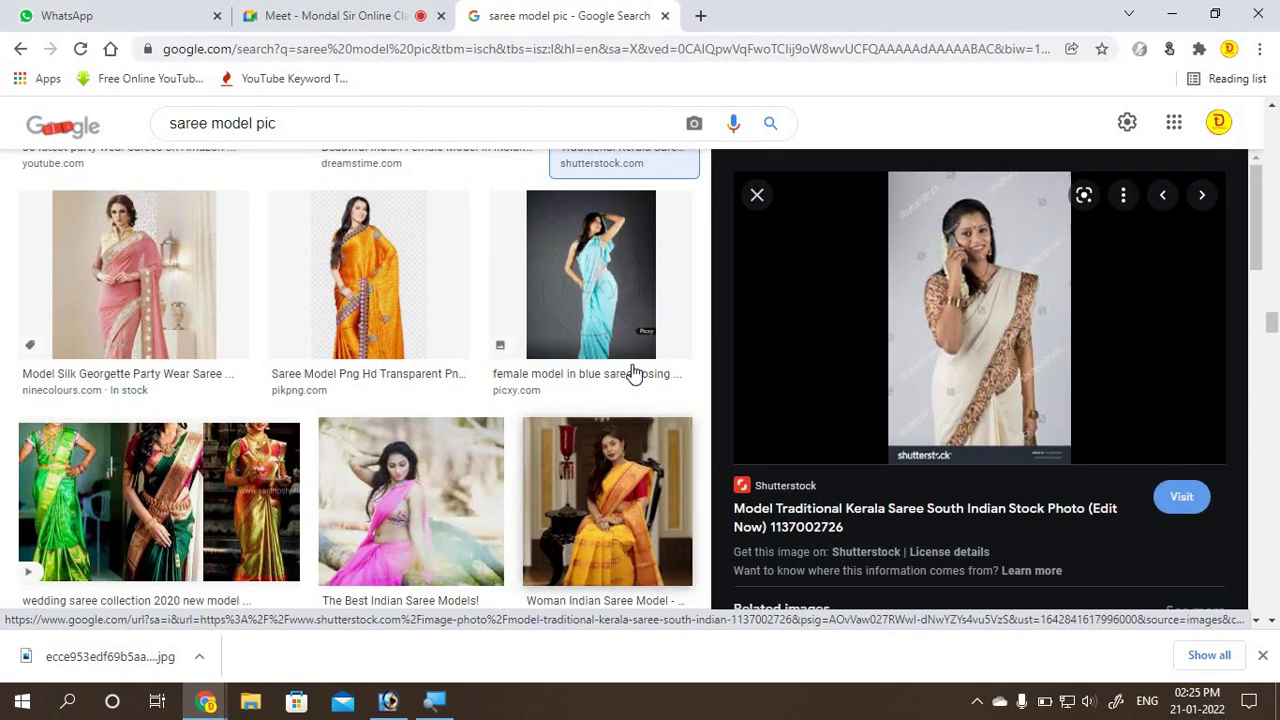
left_click(638, 312)
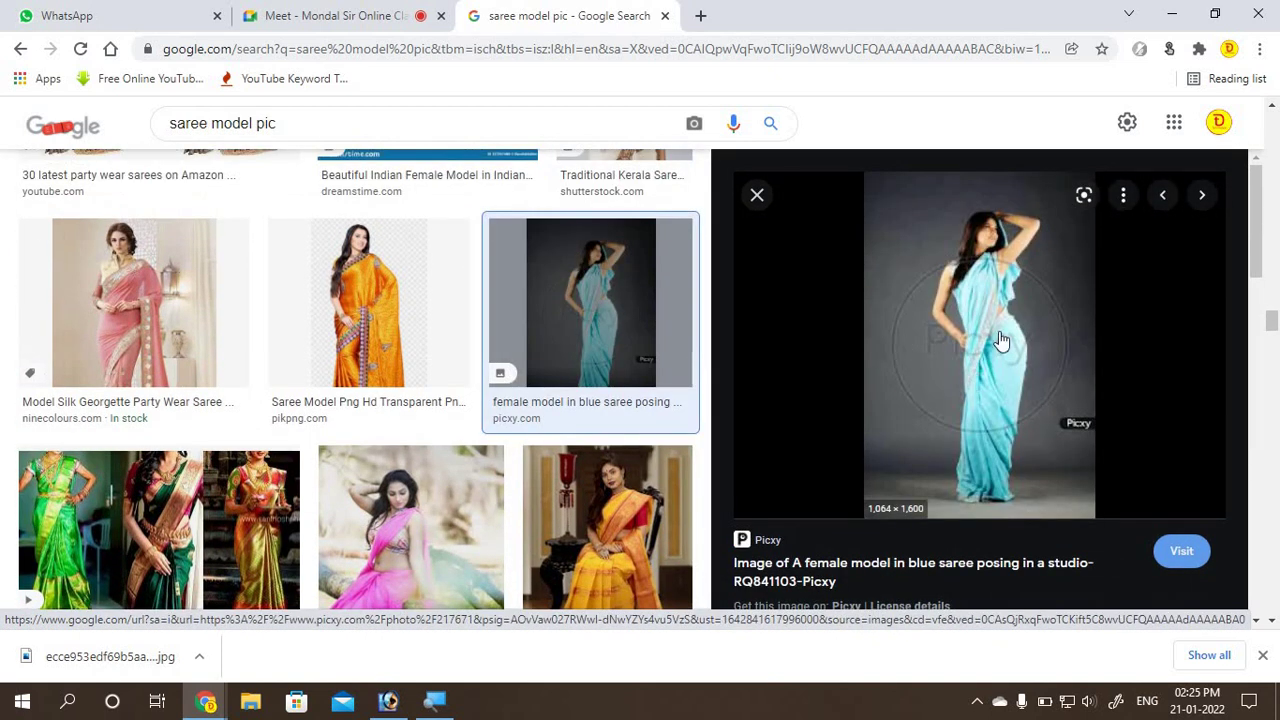
Step: Scroll further down the results and close the enlarged image preview
scroll(483, 486, "down", 4)
scroll(483, 486, "down", 3)
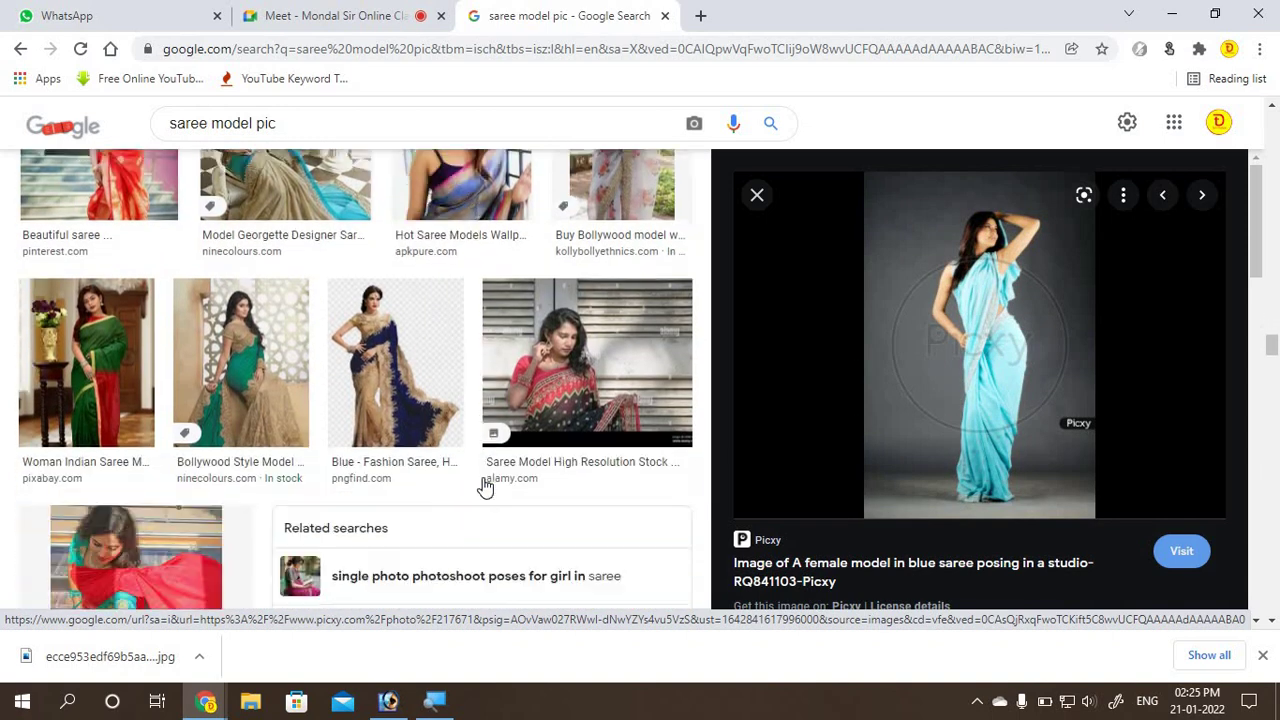
scroll(486, 482, "down", 2)
scroll(486, 478, "down", 3)
scroll(490, 470, "down", 1)
scroll(490, 470, "down", 1)
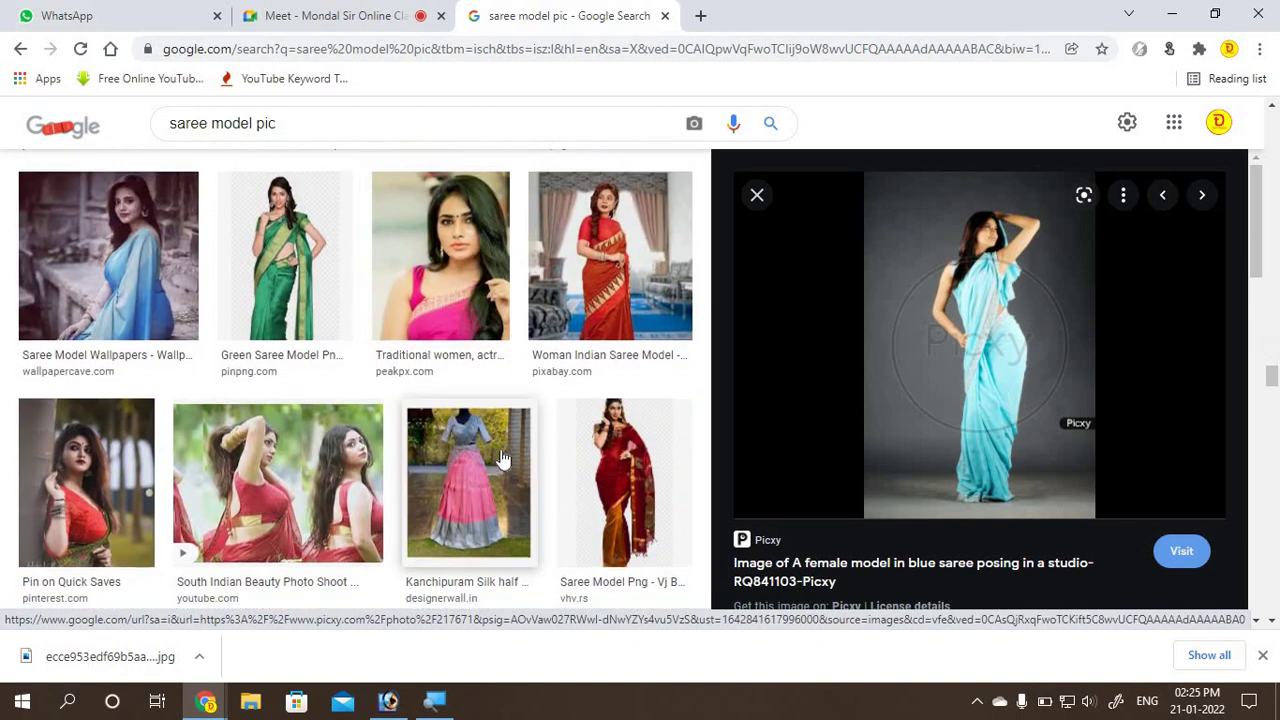
scroll(495, 465, "down", 3)
scroll(500, 457, "down", 3)
scroll(505, 455, "down", 2)
scroll(505, 455, "down", 3)
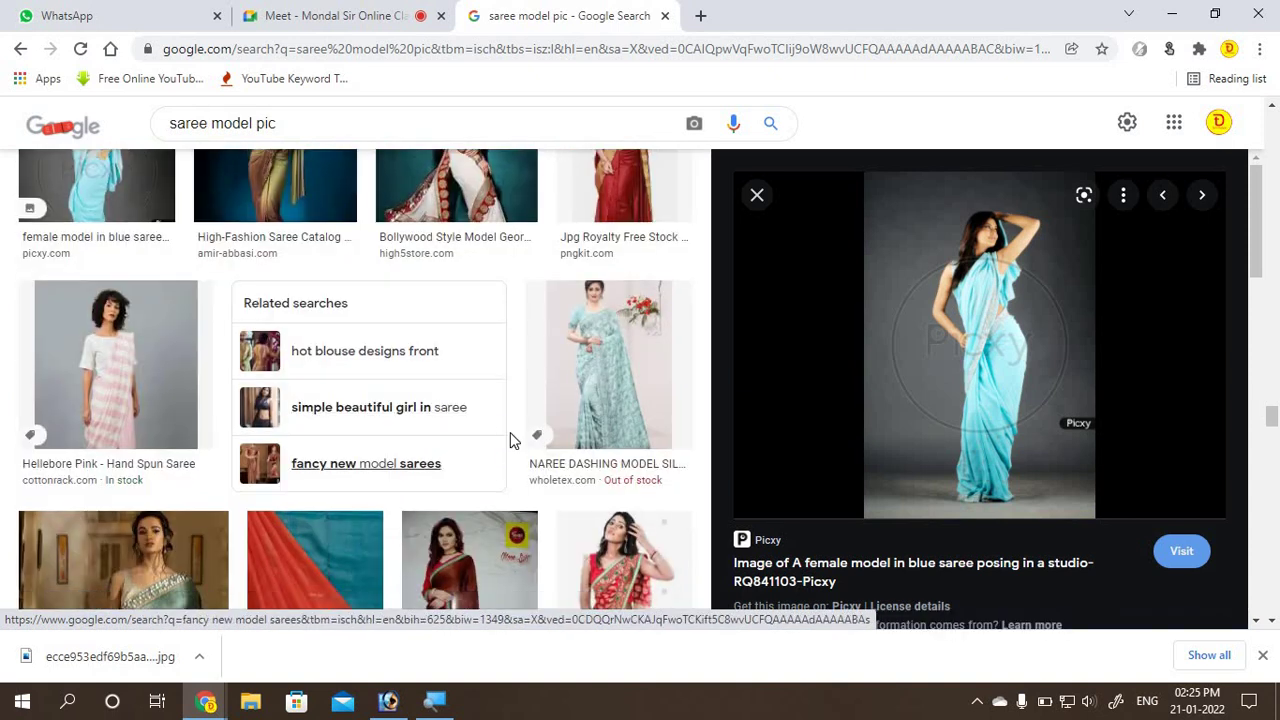
left_click(759, 197)
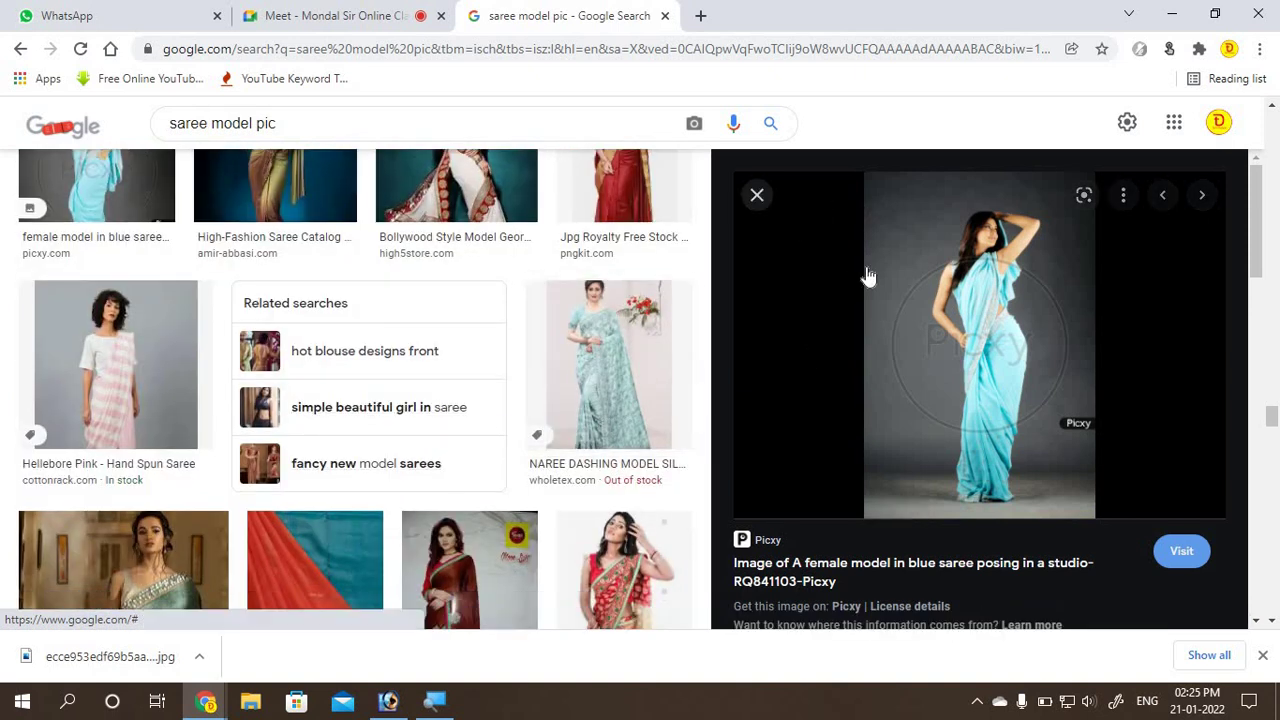
Step: Close the 'saree model pic' search tab and return to the empty Photoshop workspace
left_click(668, 16)
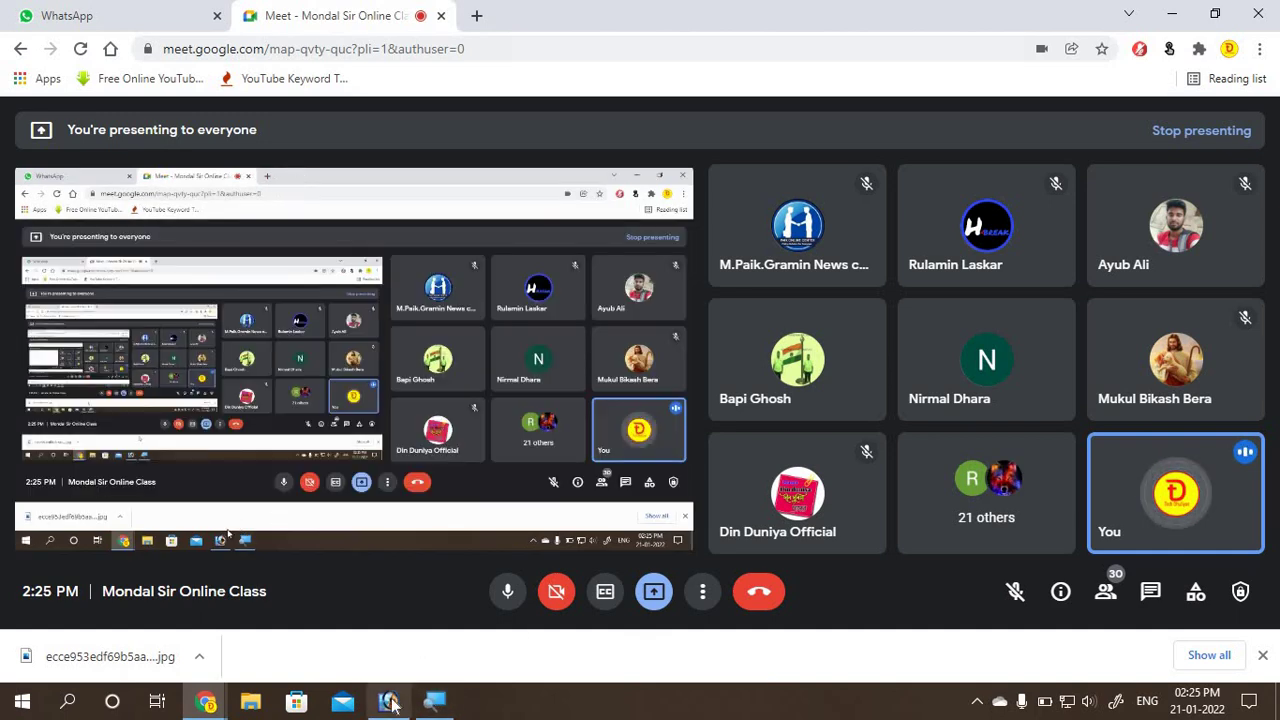
left_click(389, 702)
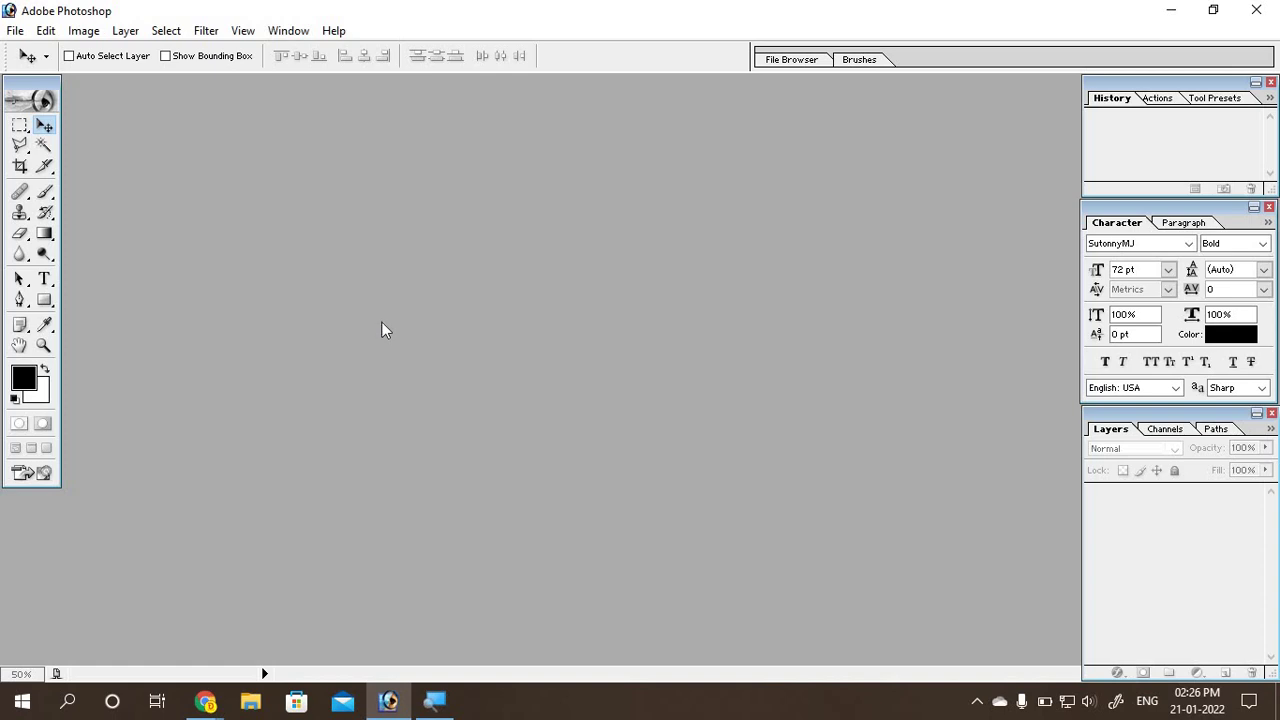
Step: Open congenial-red-and-white-art-silk-traditional-saree-6898.jpg
double_click(382, 323)
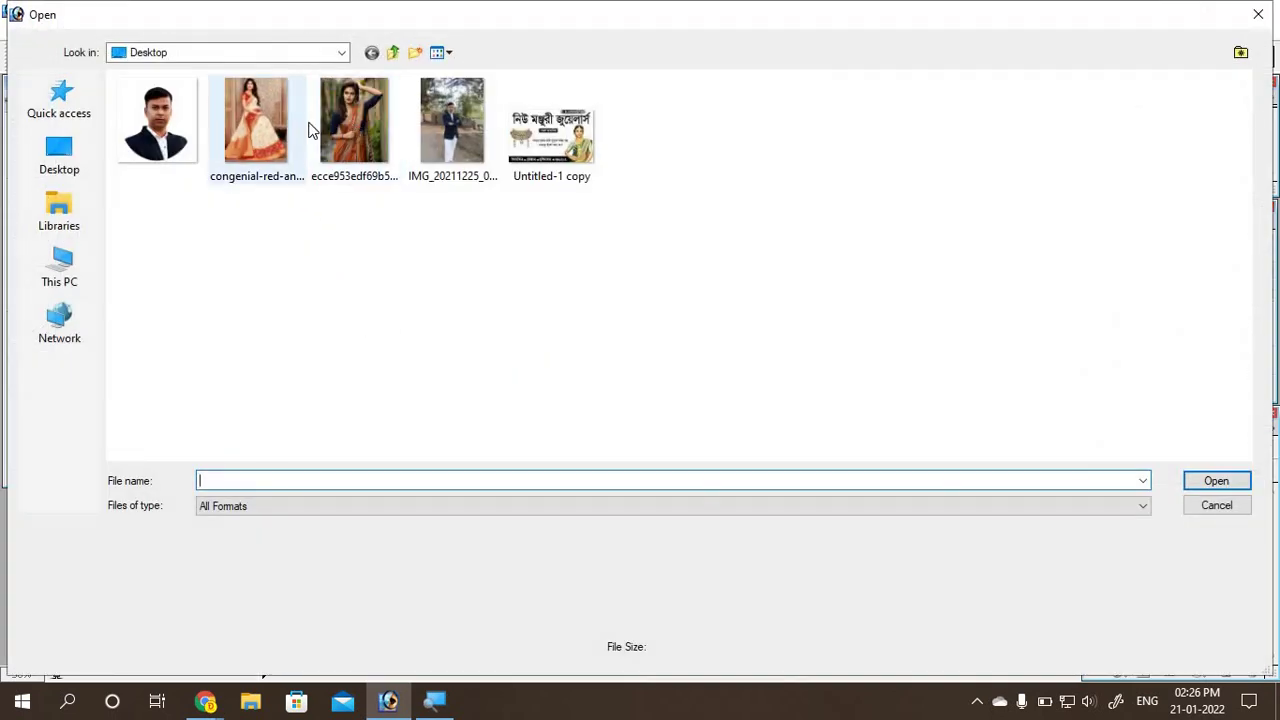
left_click(269, 130)
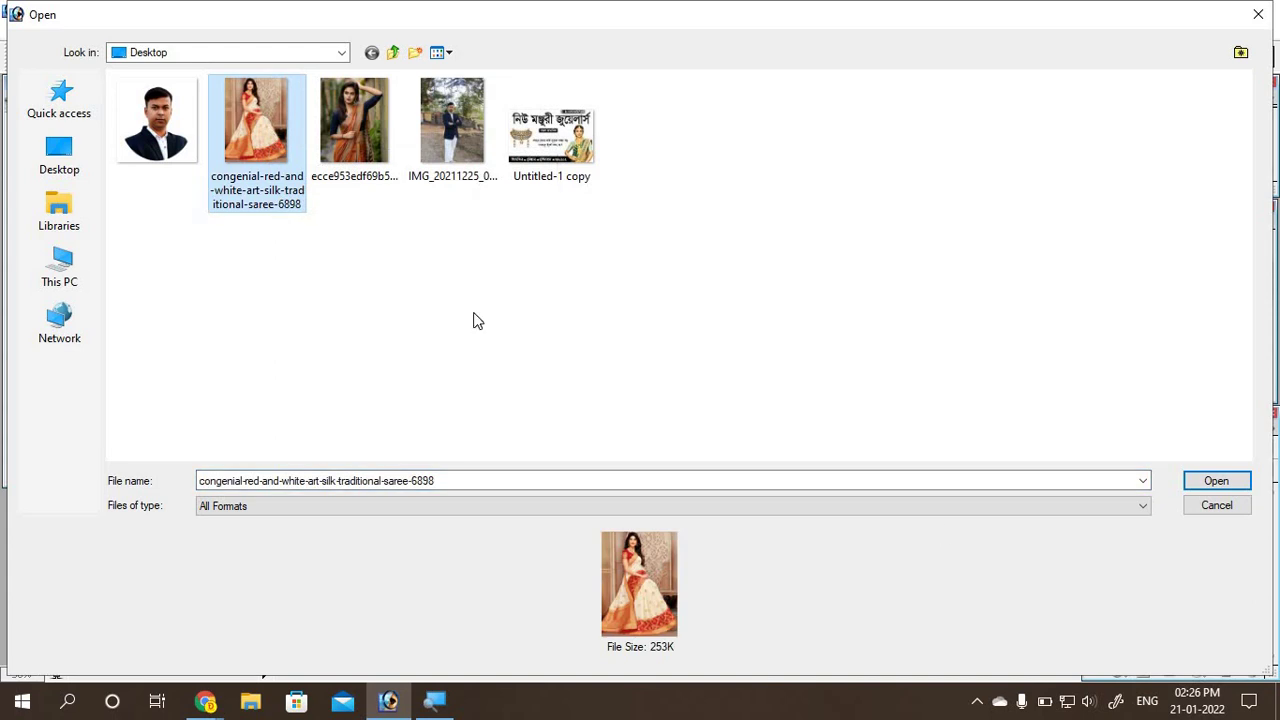
left_click(1200, 483)
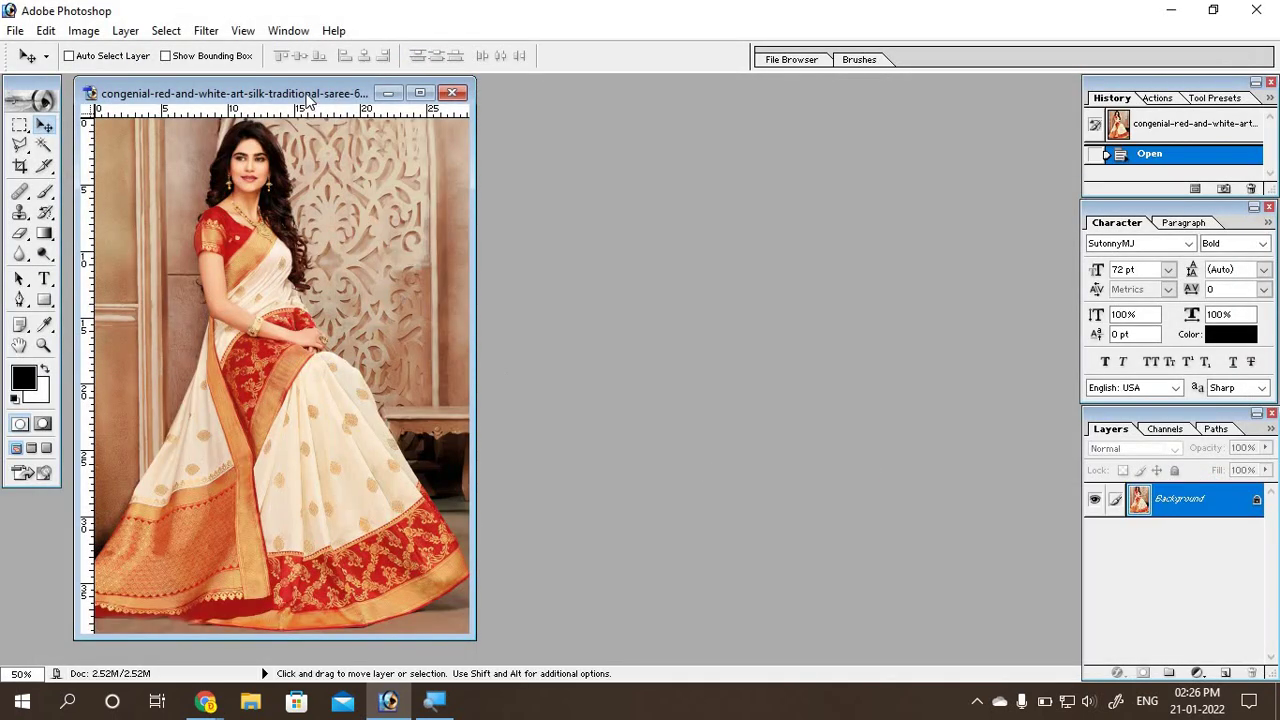
Step: Move and resize the photo's document window to fill most of the workspace
left_click_drag(440, 94, 617, 98)
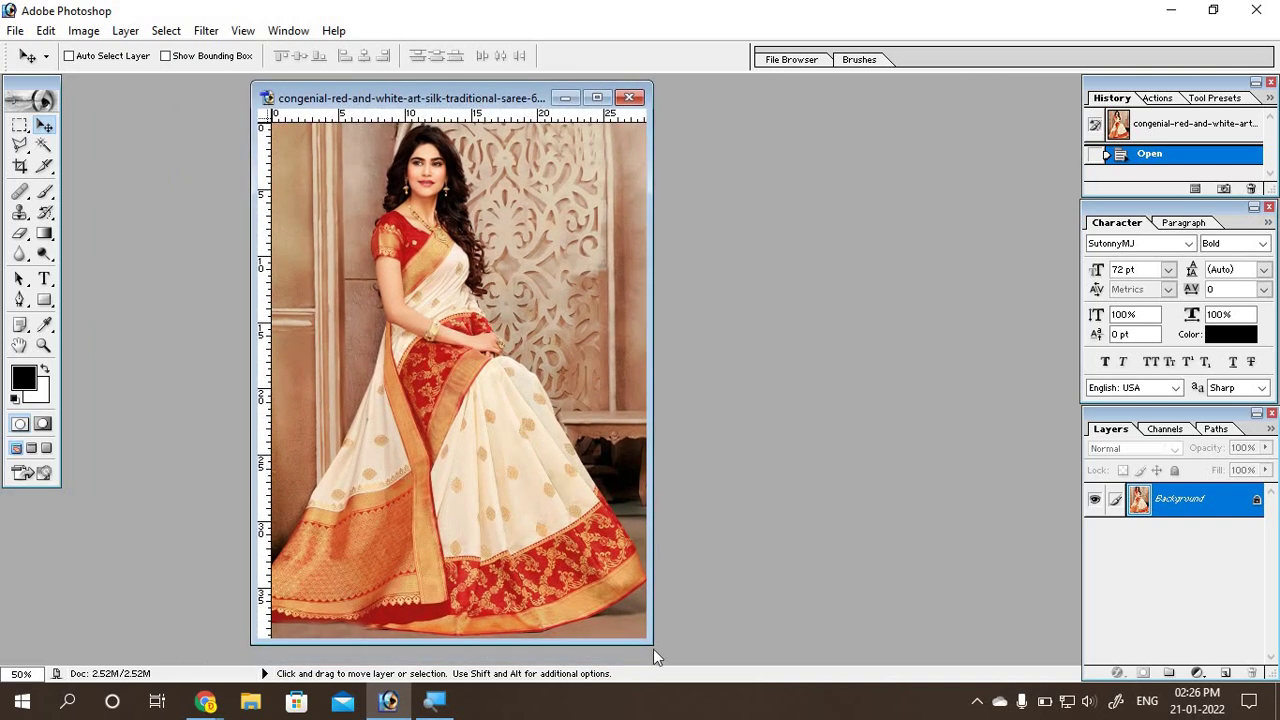
left_click_drag(650, 640, 709, 661)
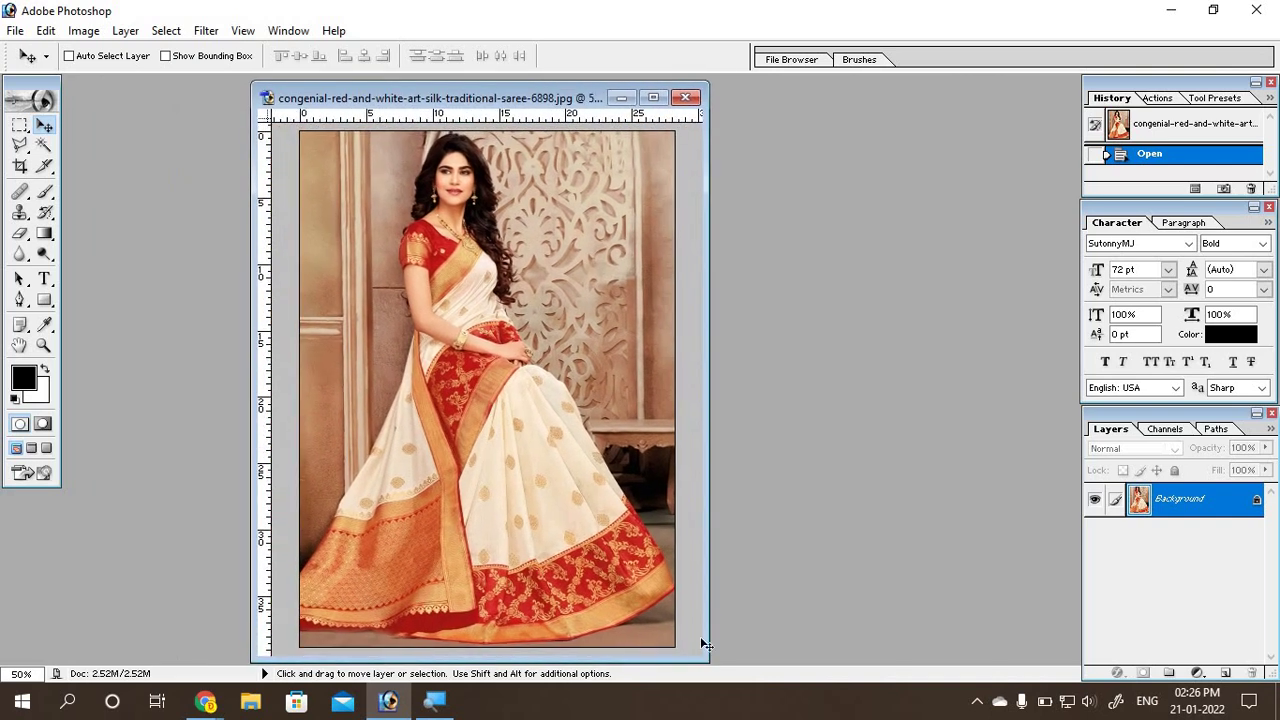
left_click_drag(432, 98, 378, 84)
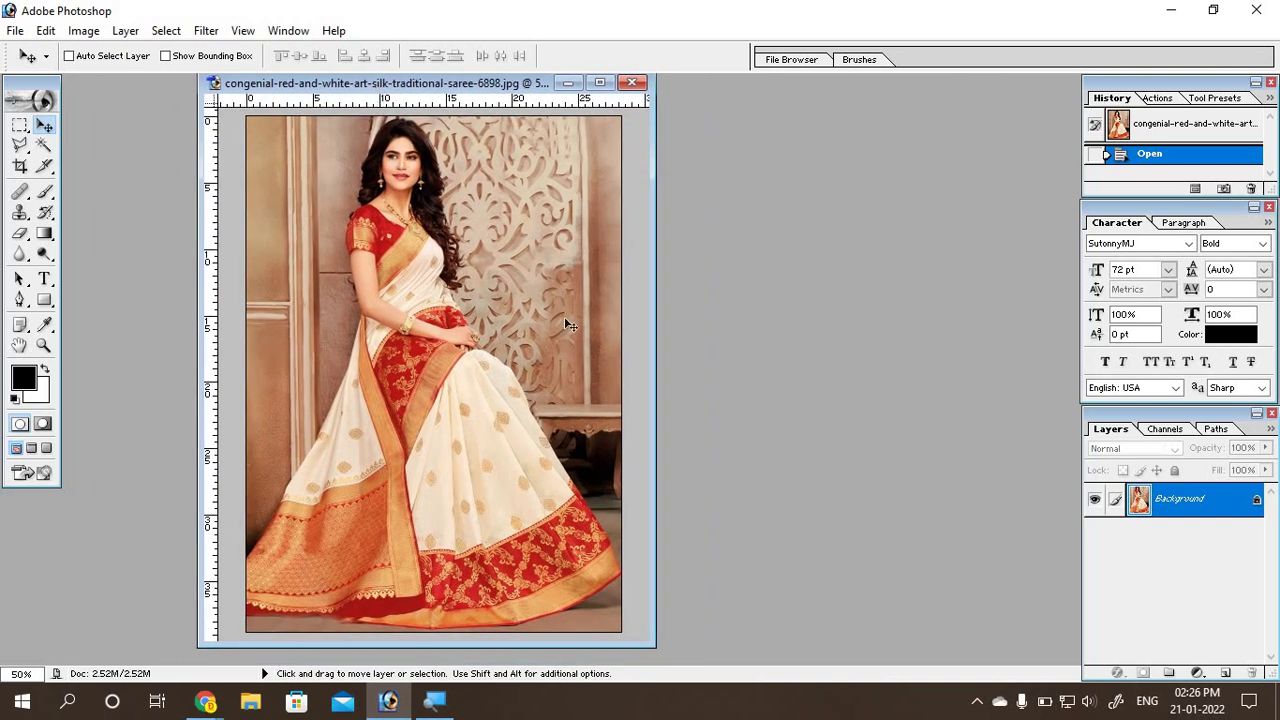
left_click_drag(652, 384, 846, 400)
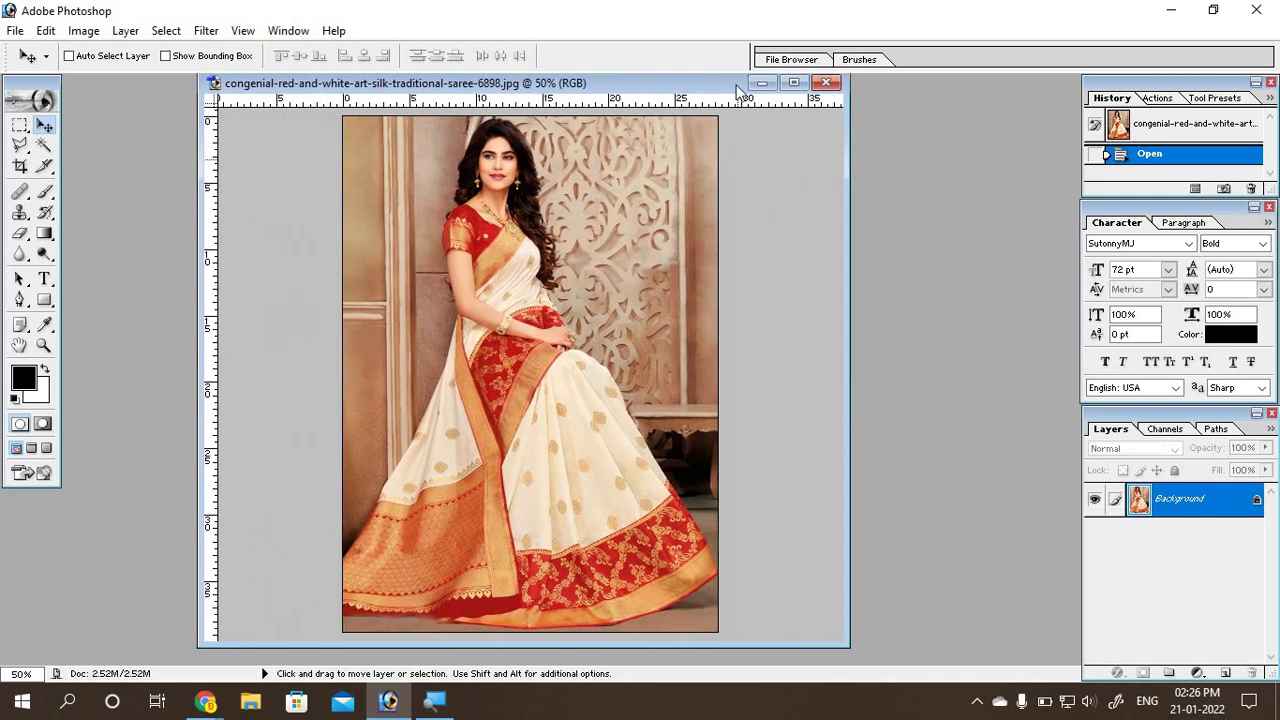
left_click_drag(849, 204, 1005, 235)
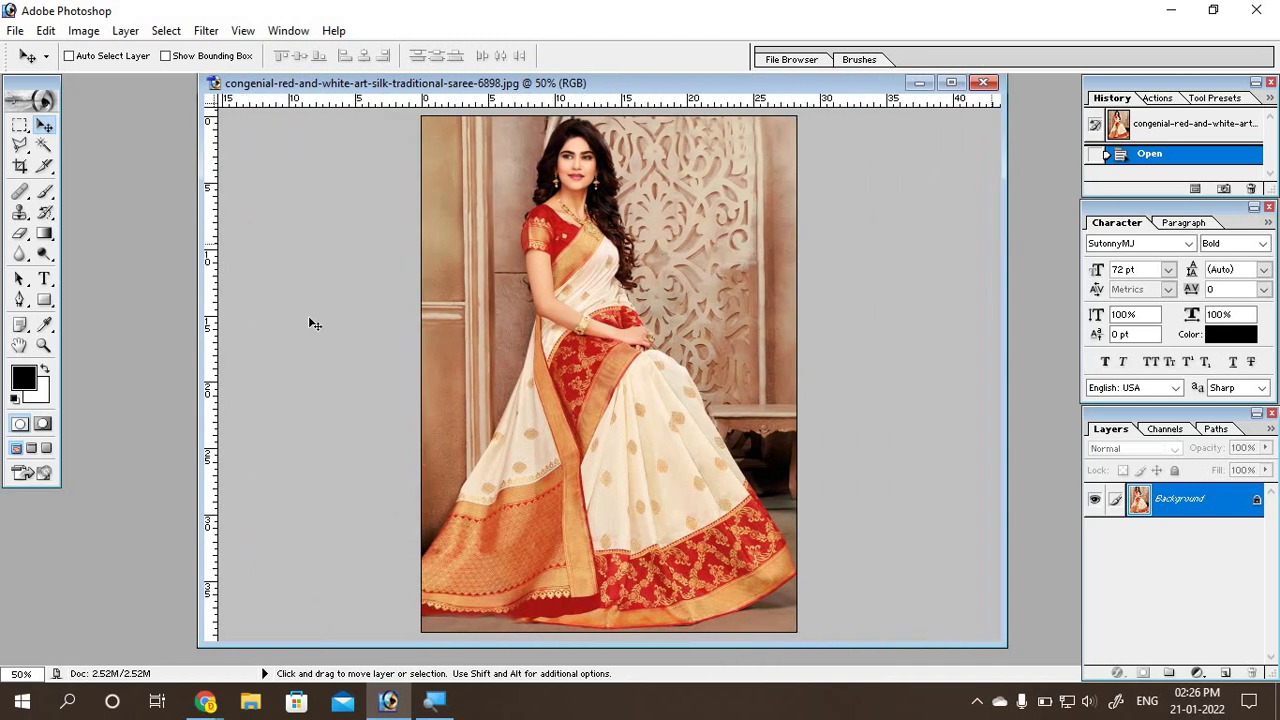
left_click_drag(199, 296, 92, 296)
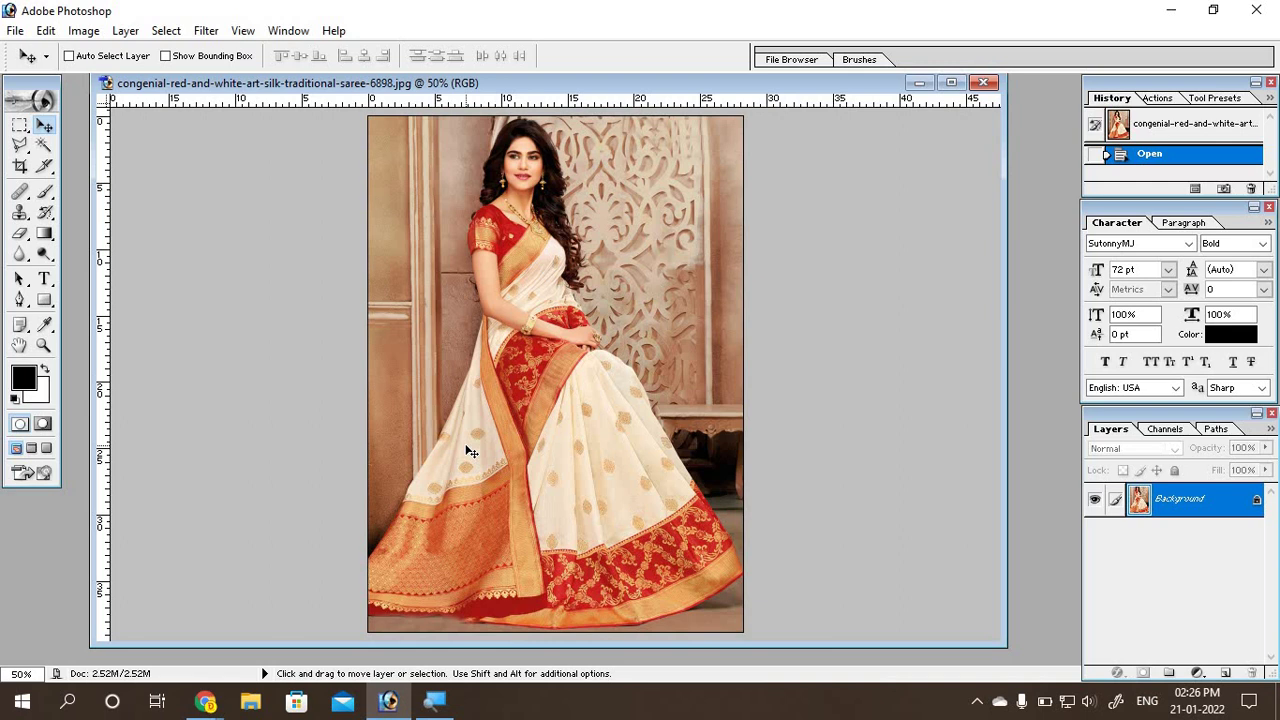
Step: Zoom to 200% and bring the saree's lower-left border into view
key("ctrl+plus")
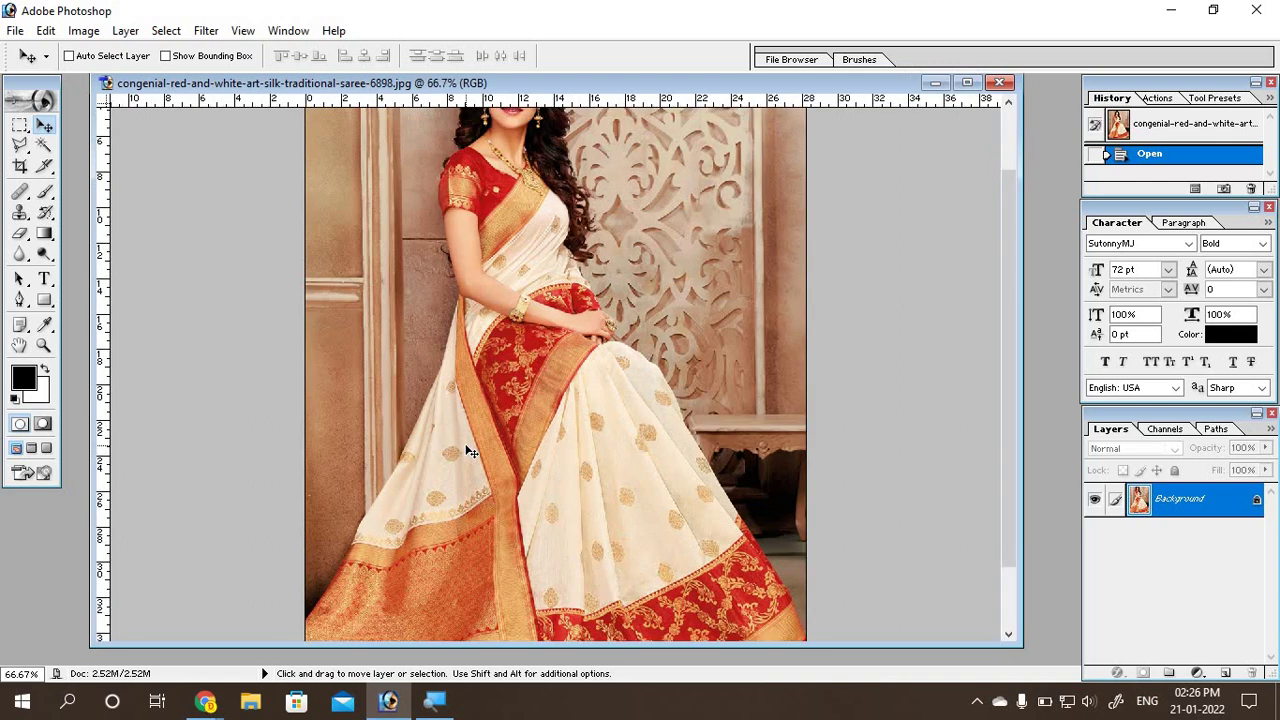
key("ctrl+plus")
key("ctrl+plus")
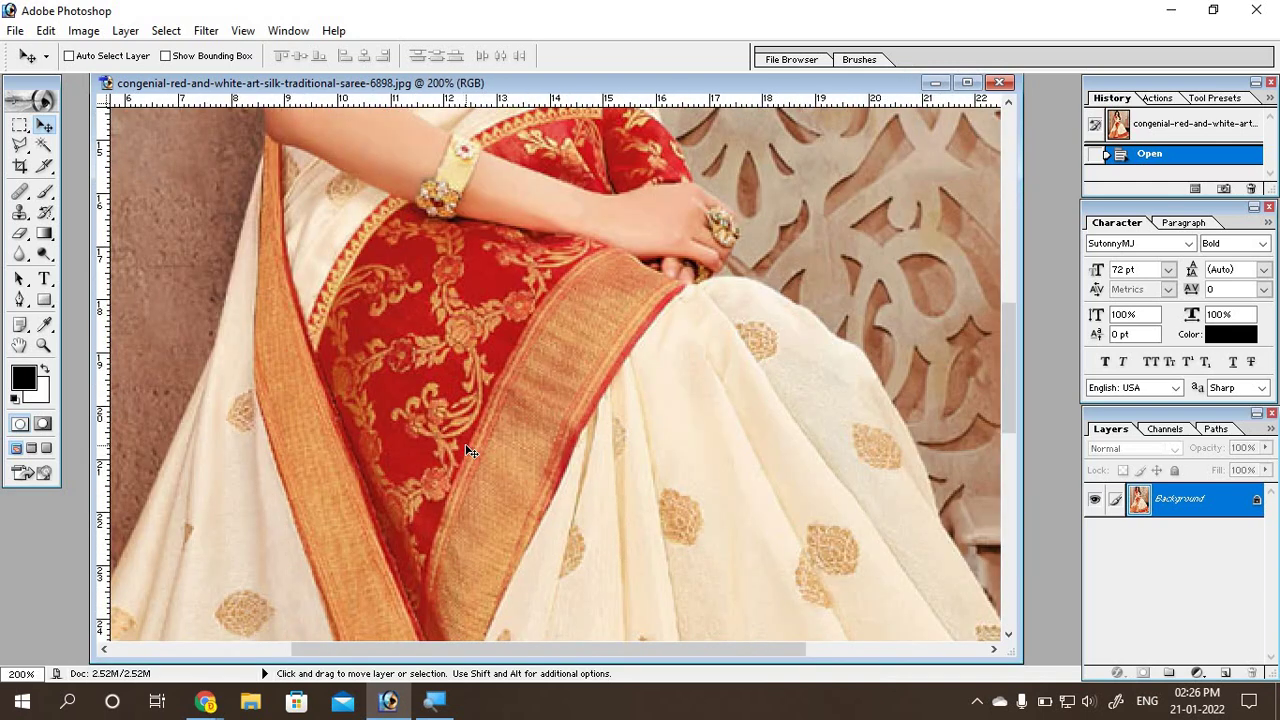
scroll(130, 485, "down", 5)
scroll(130, 485, "down", 5)
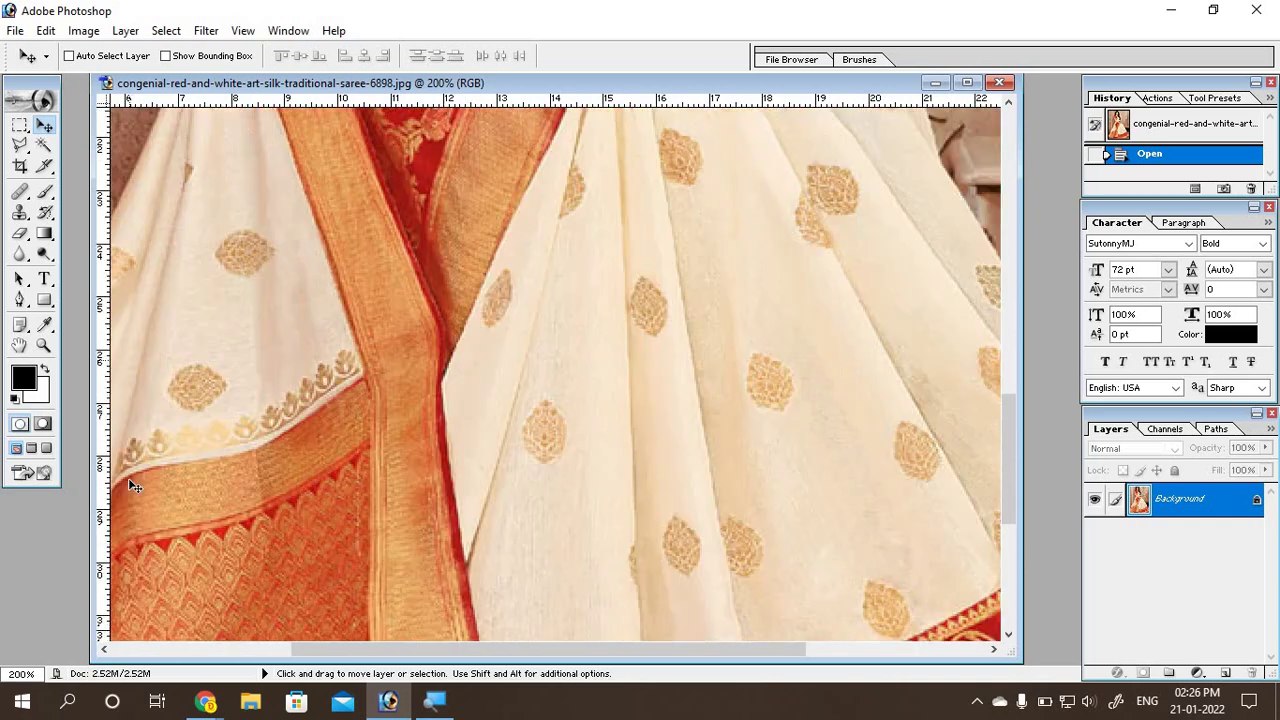
scroll(140, 520, "down", 5)
scroll(150, 535, "down", 5)
scroll(250, 617, "down", 5)
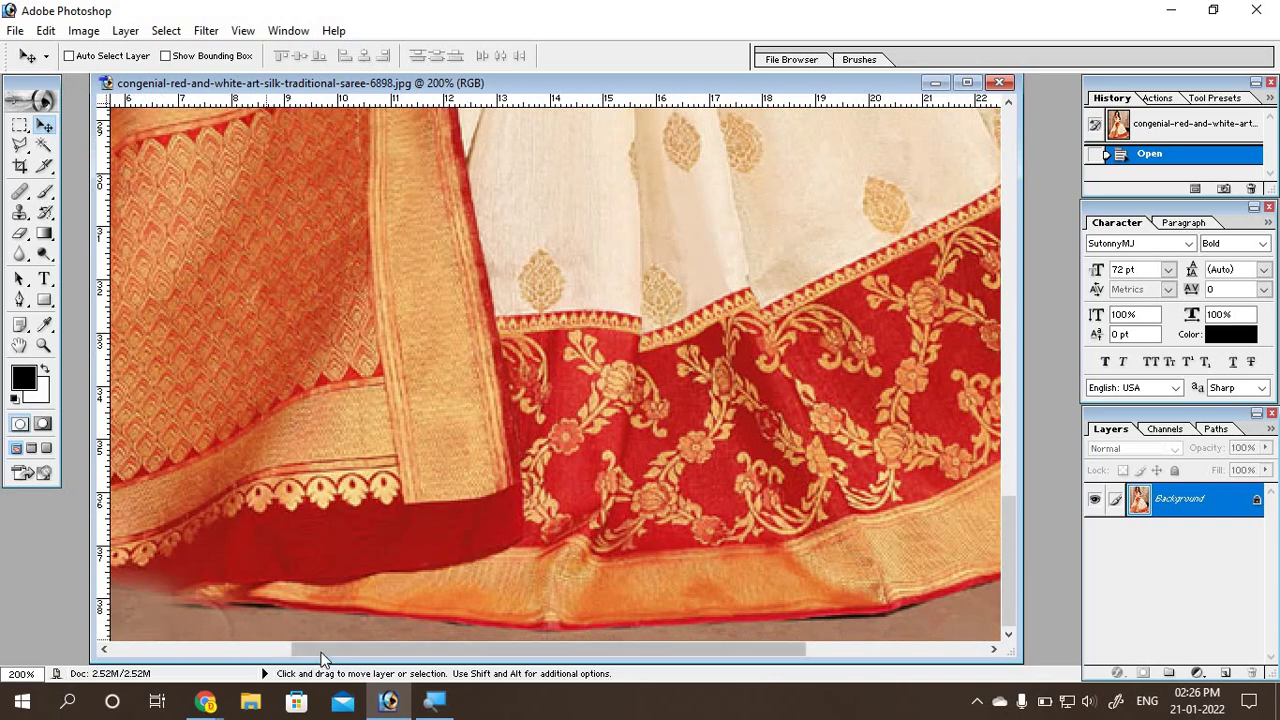
scroll(257, 617, "left", 3)
scroll(212, 672, "left", 5)
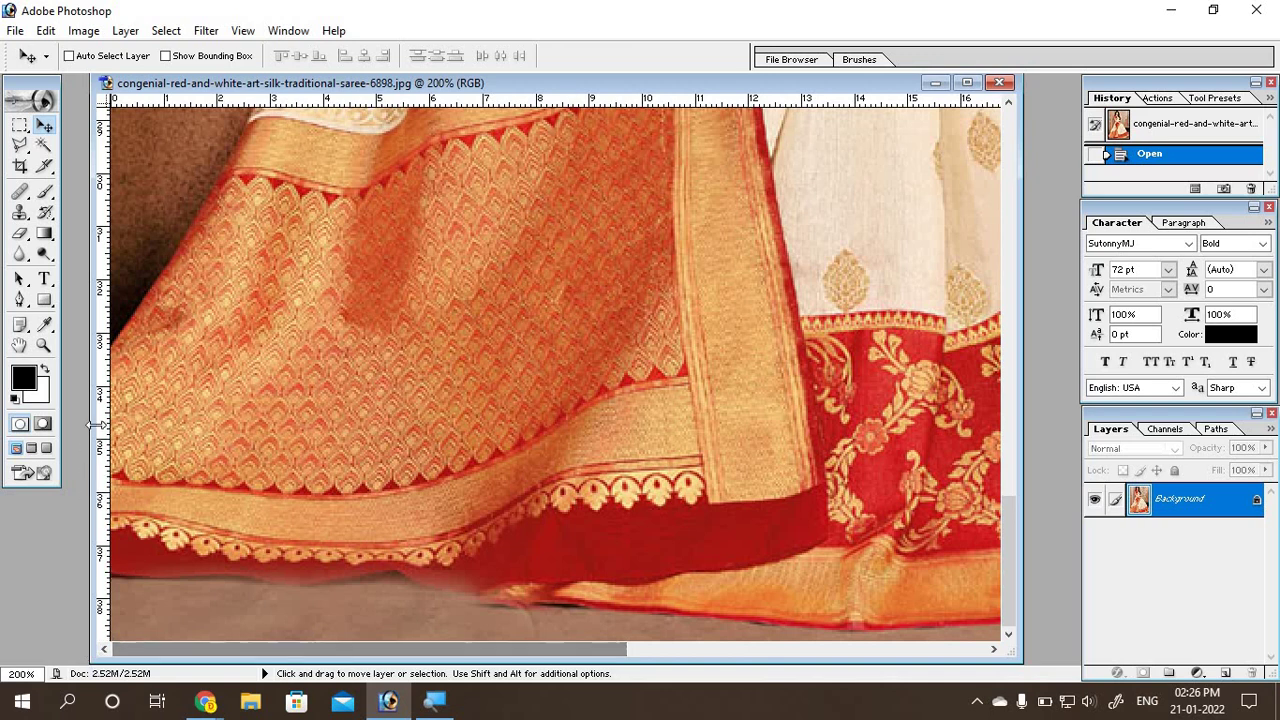
scroll(130, 397, "up", 2)
scroll(130, 397, "up", 2)
scroll(130, 397, "up", 2)
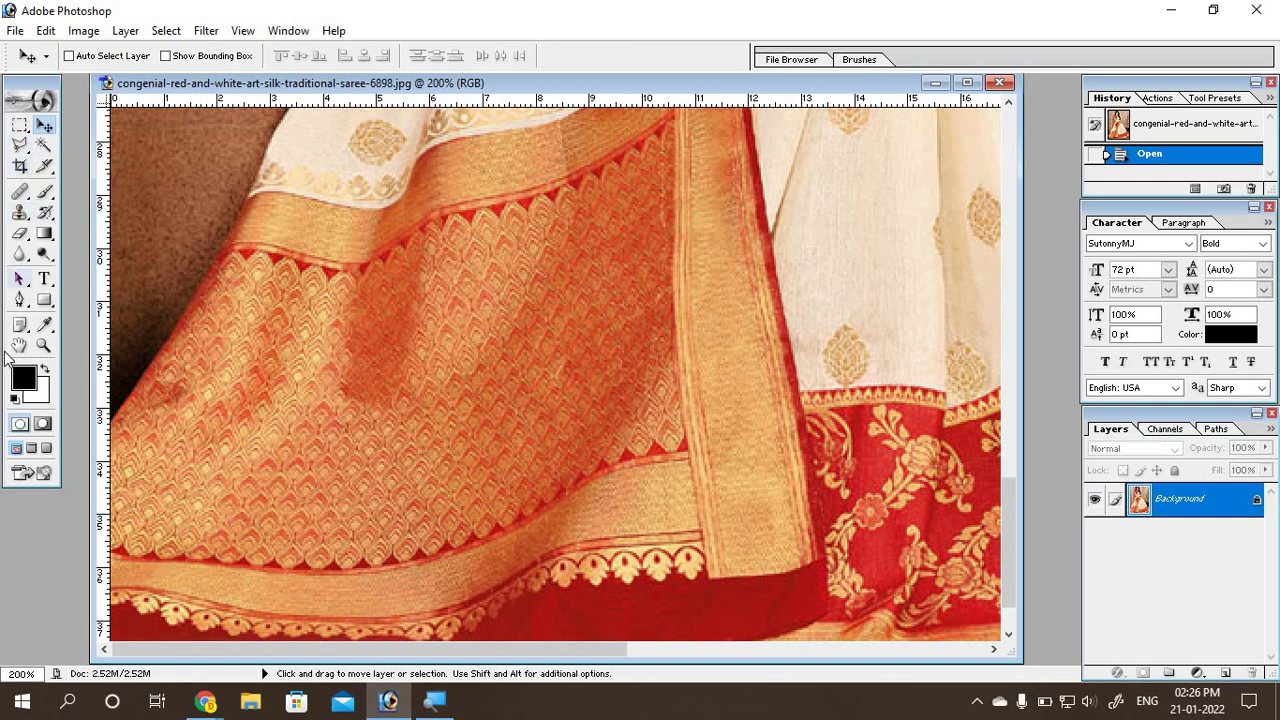
Step: Switch to the Polygonal Lasso Tool and zoom to 300% on the saree
left_click(26, 155)
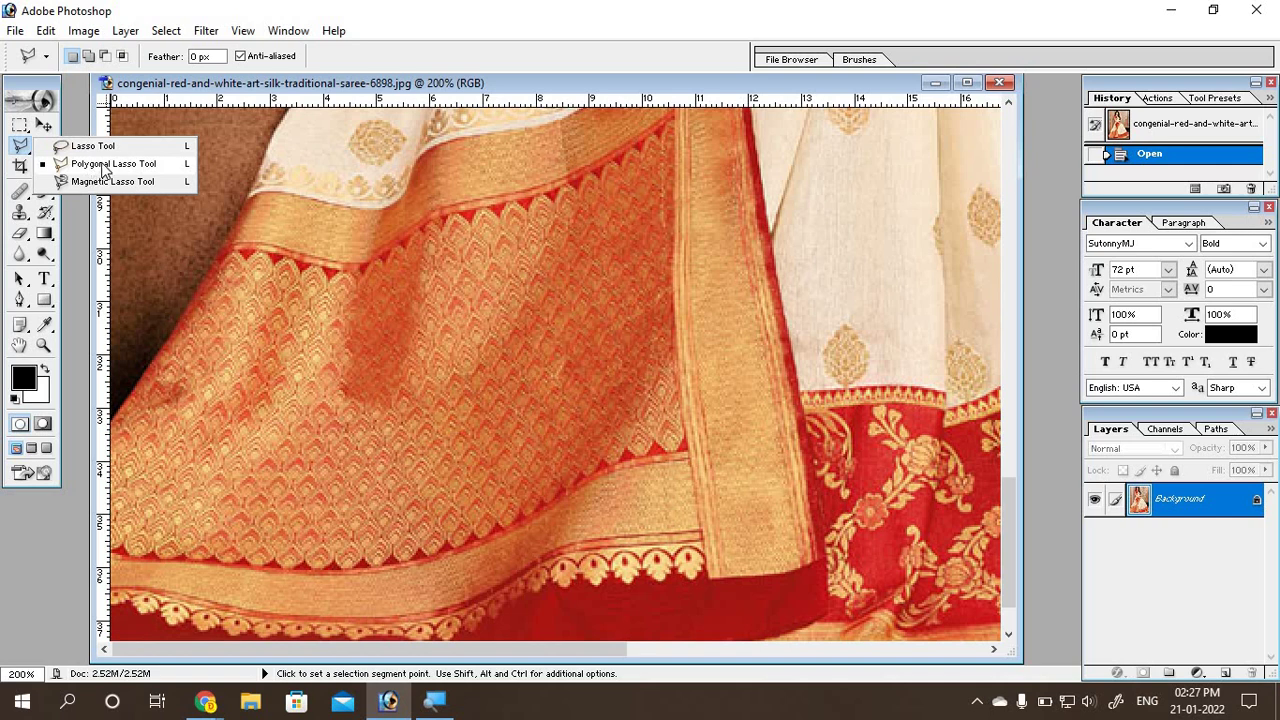
left_click(88, 164)
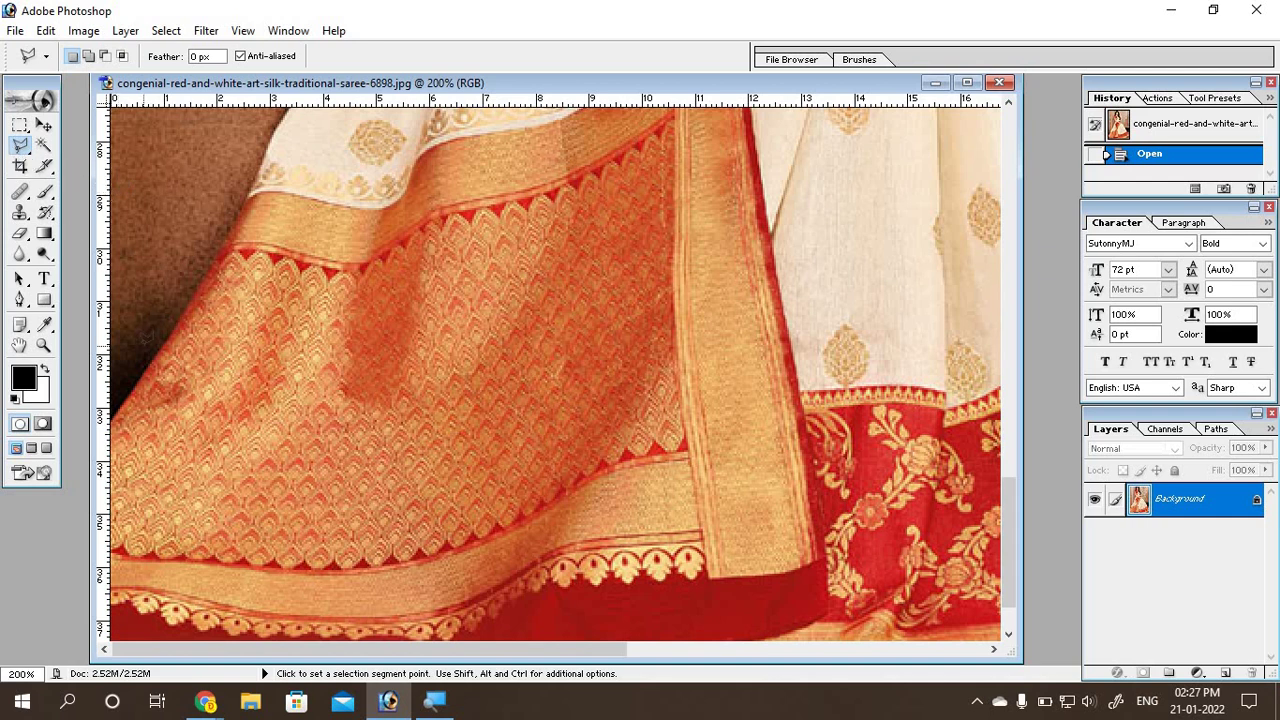
key("ctrl")
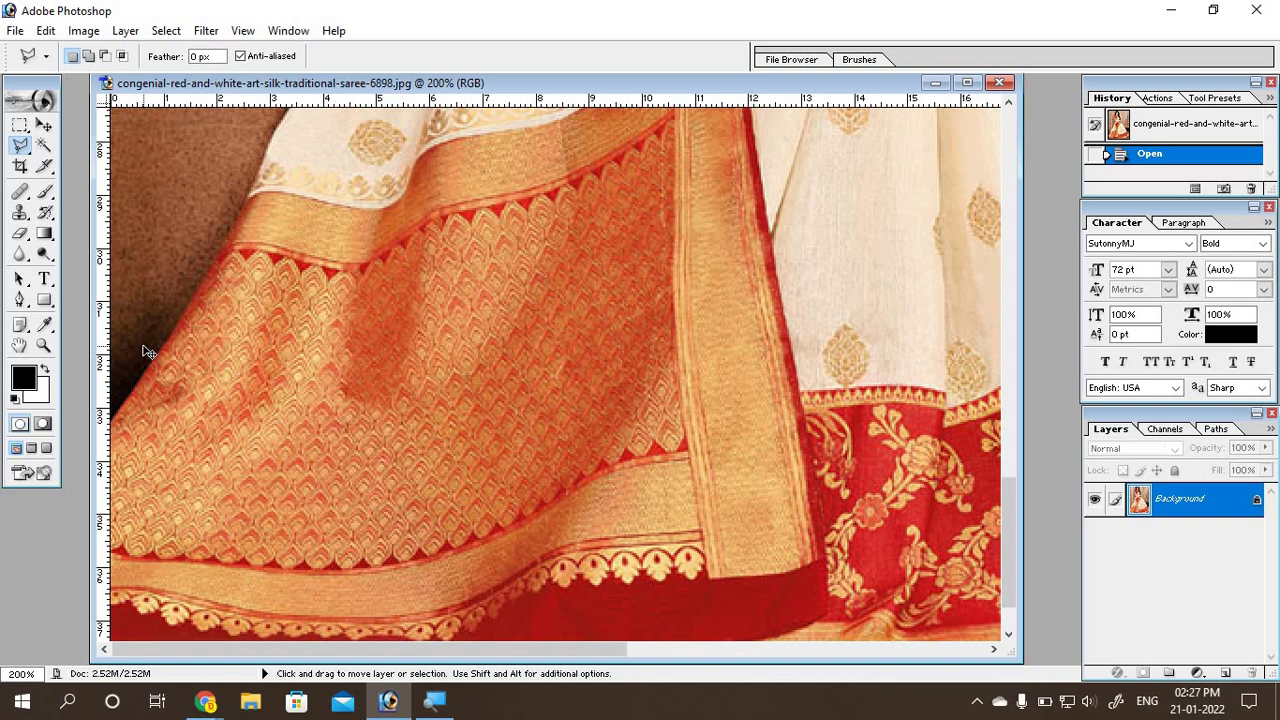
key("ctrl+plus")
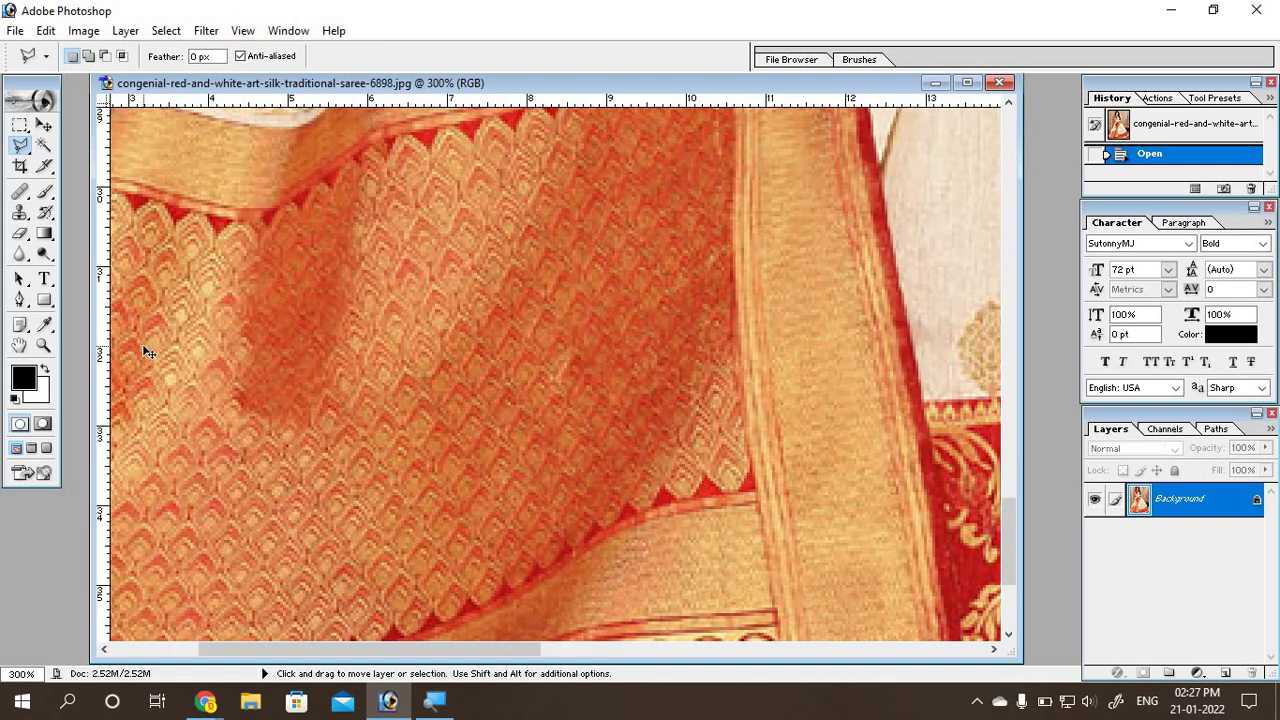
key("ctrl+minus")
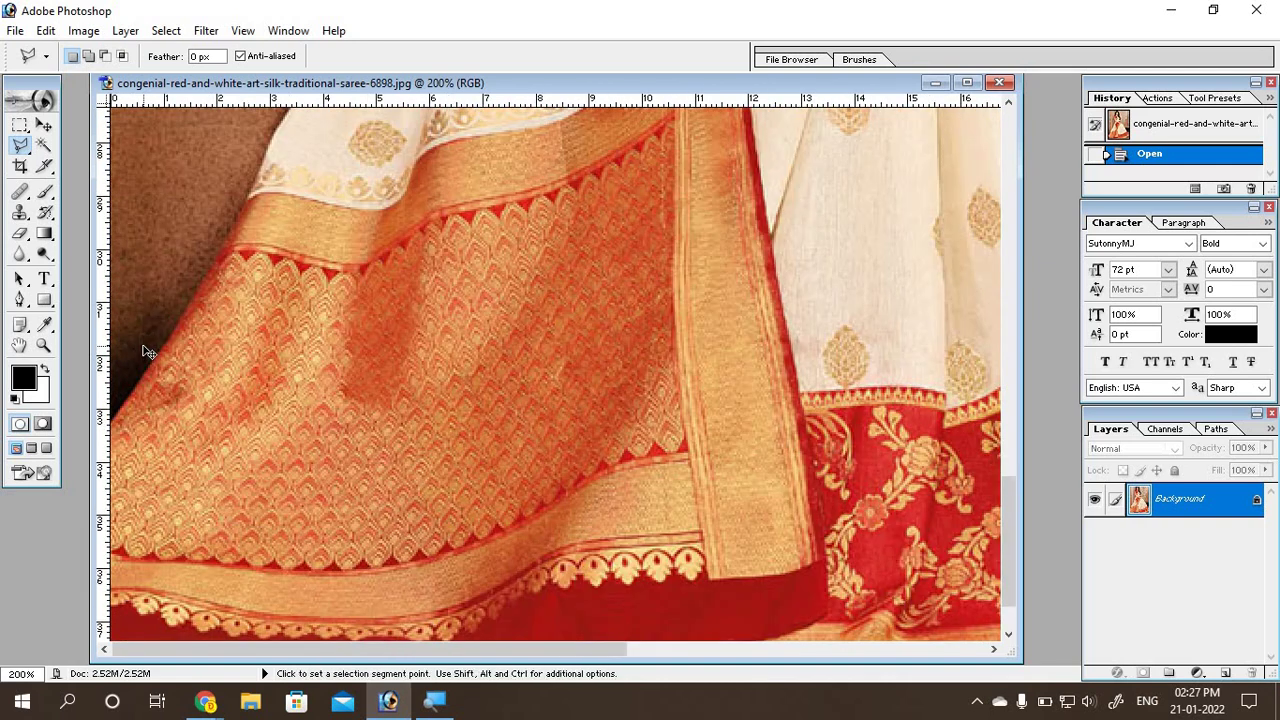
key("ctrl+minus")
key("ctrl+plus")
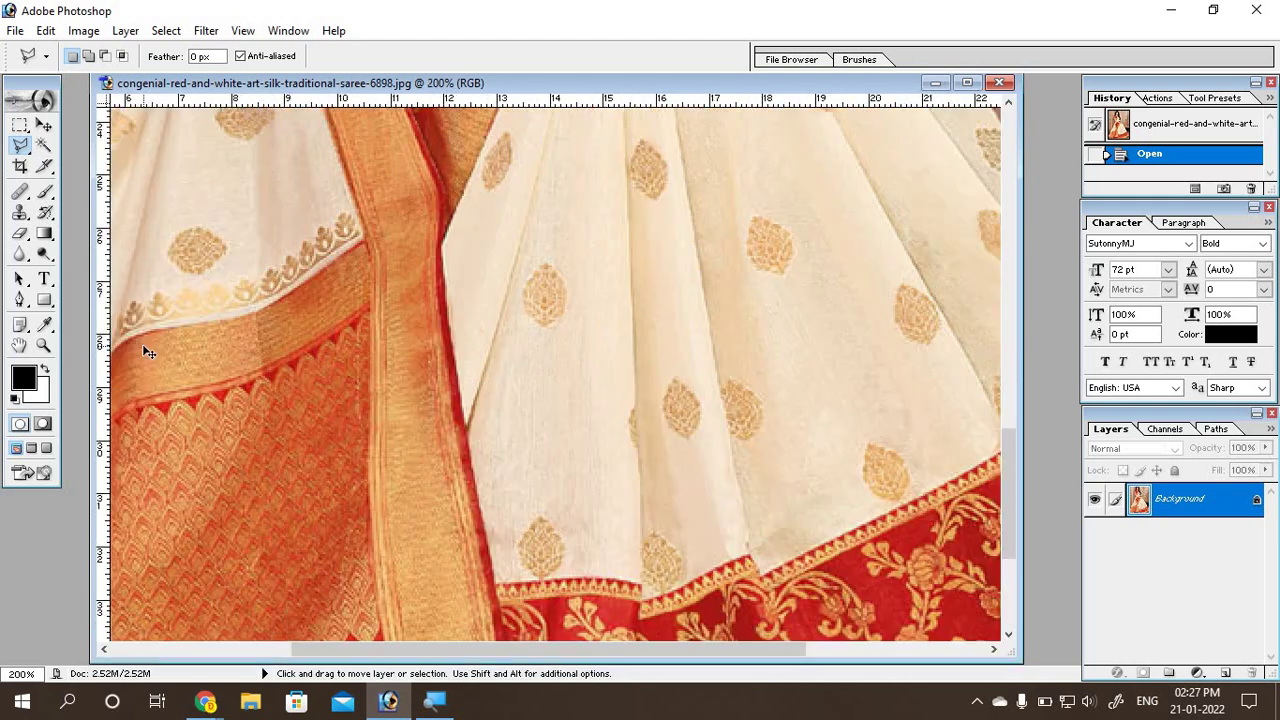
key("ctrl+plus")
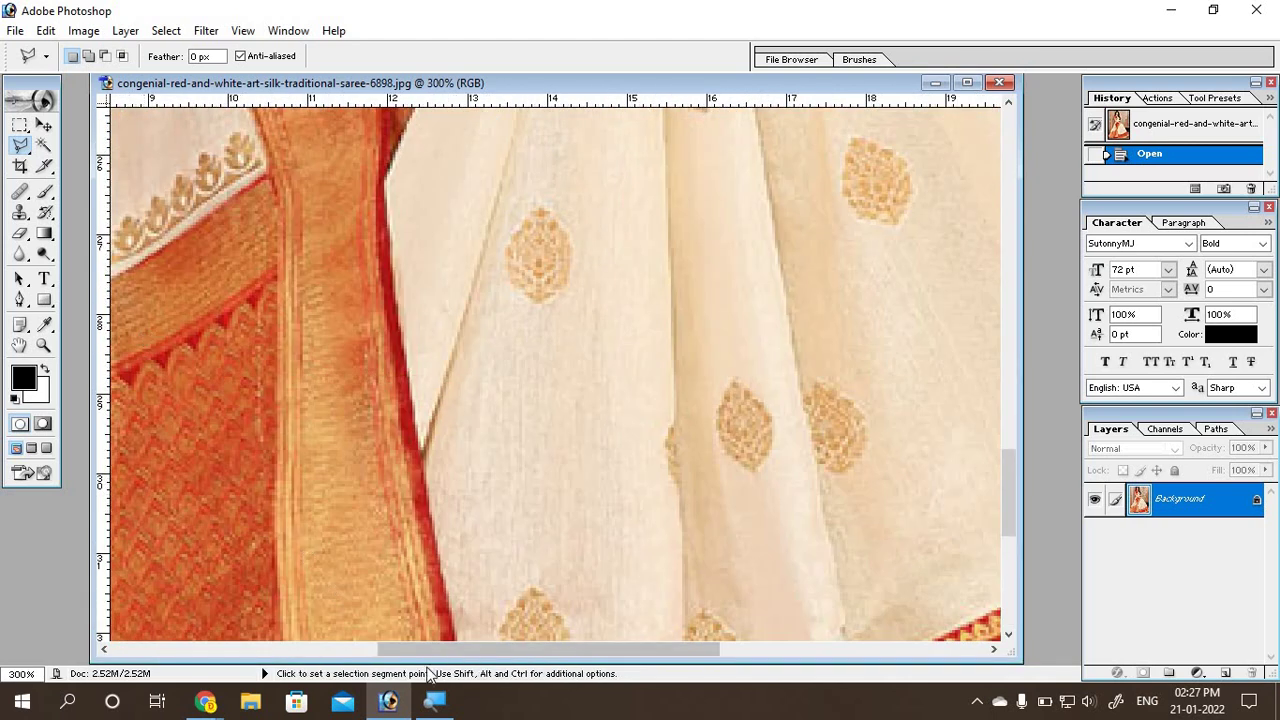
Step: At 200%, start a trial outline along the saree's lower-left edge, then cancel it
left_click_drag(420, 650, 160, 652)
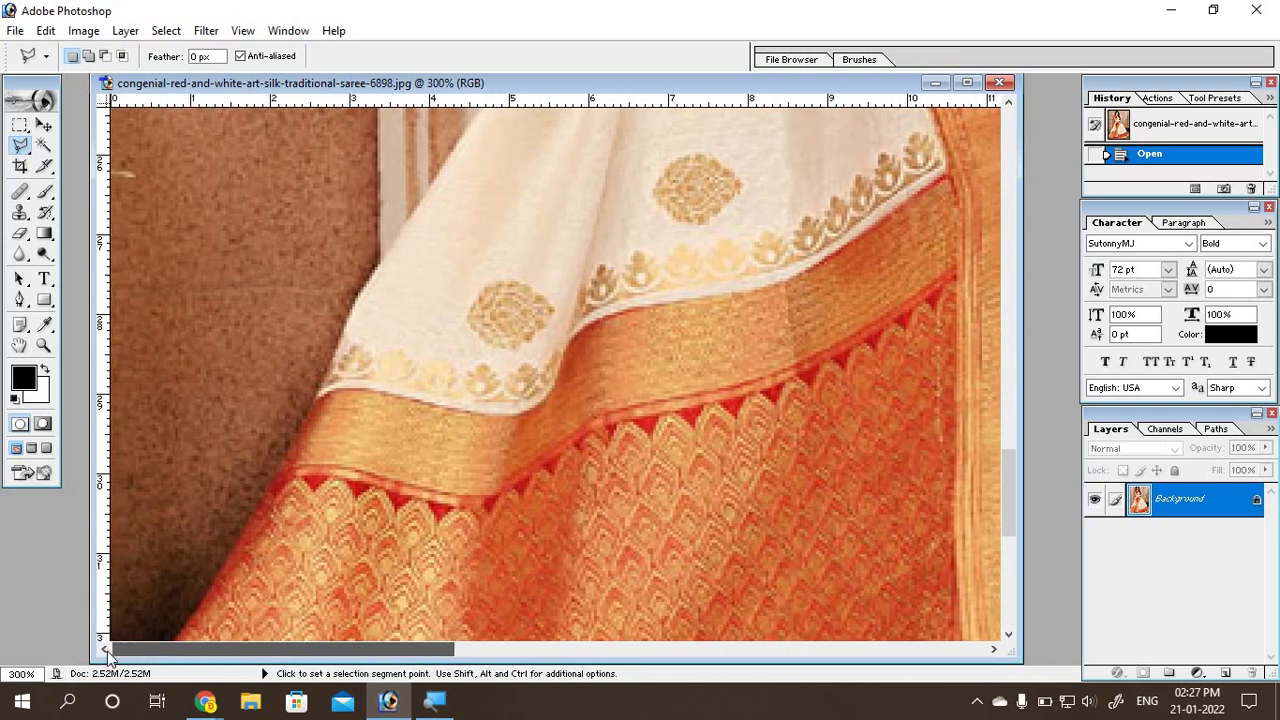
scroll(148, 580, "down", 5)
key("ctrl")
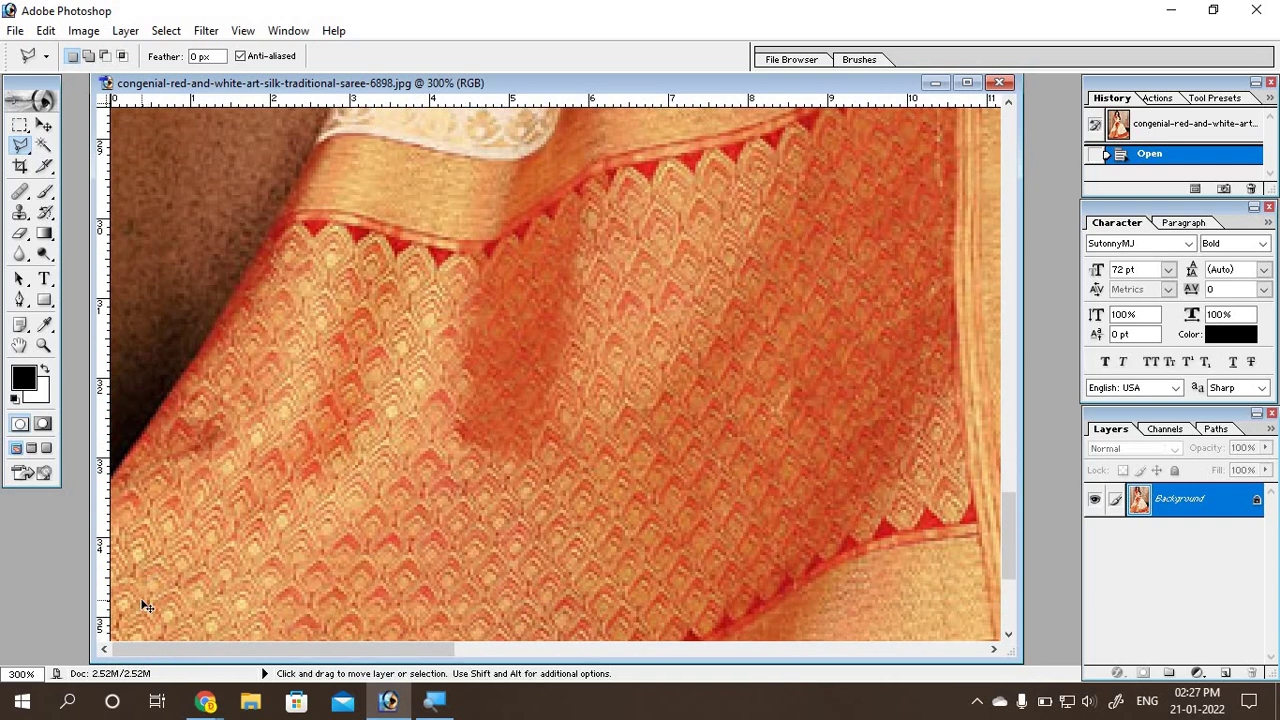
key("ctrl+minus")
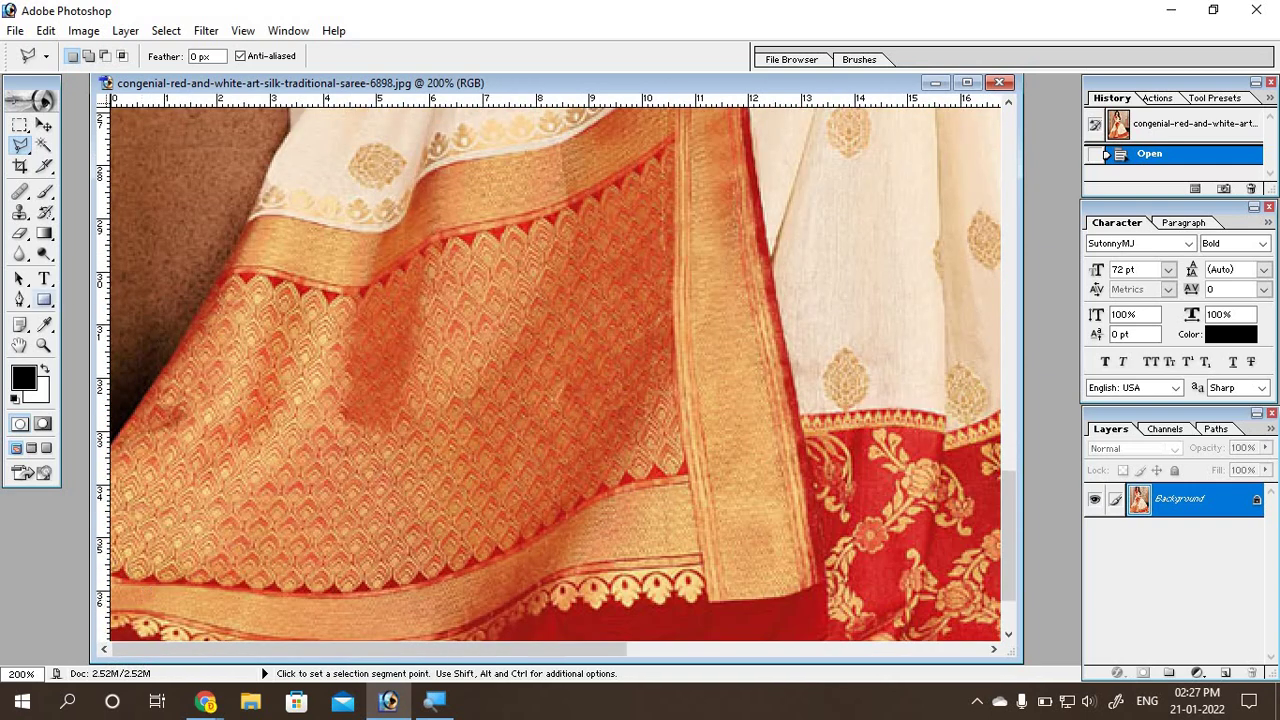
scroll(44, 300, "up", 1)
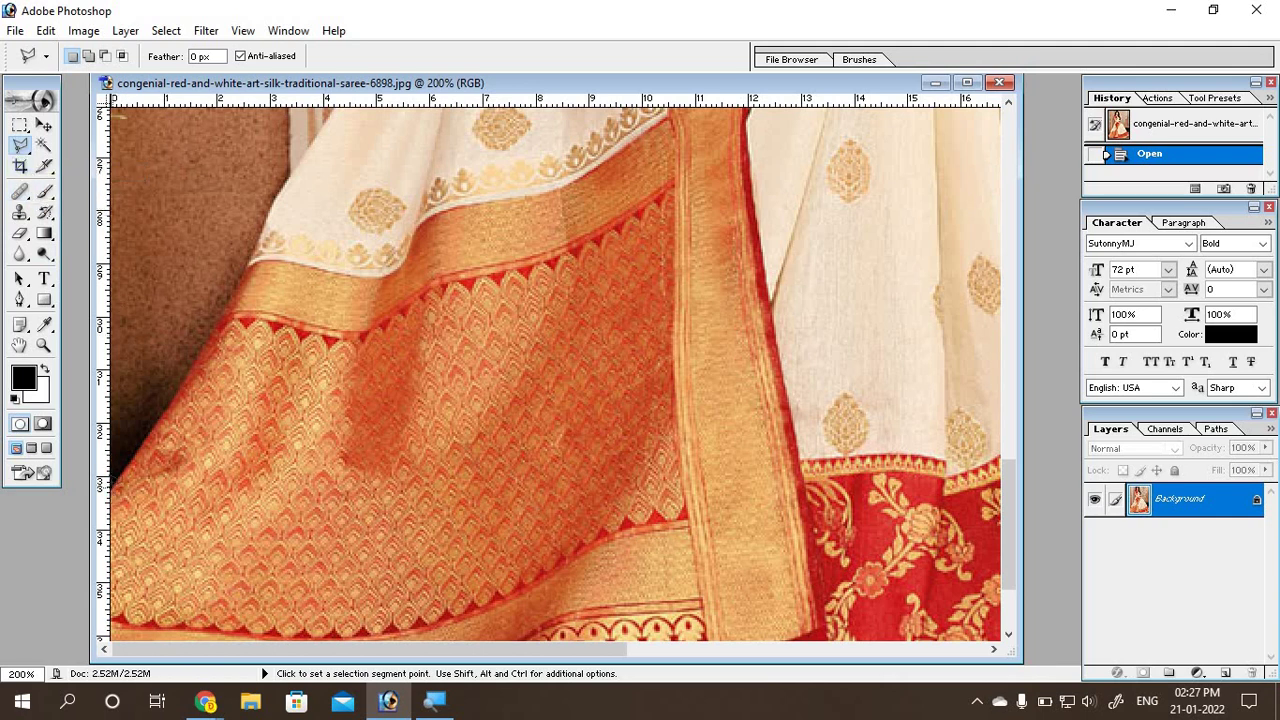
left_click(114, 484)
left_click(226, 320)
key("Escape")
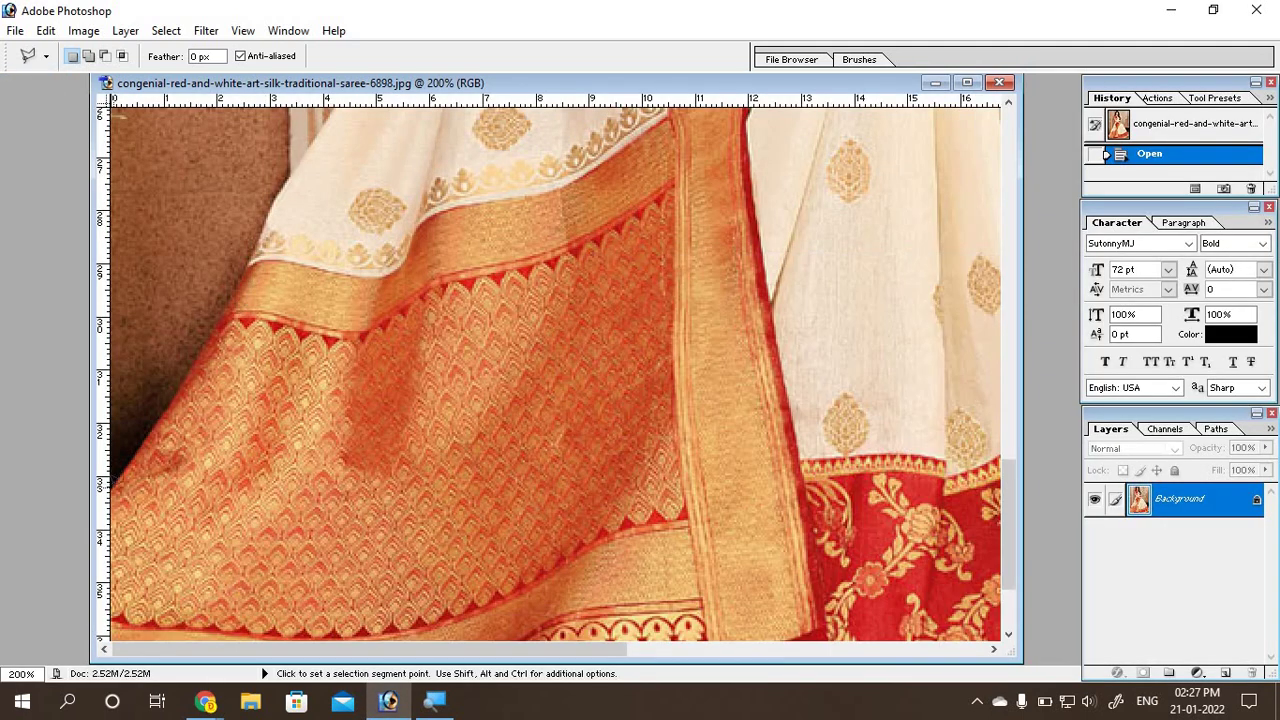
Step: Close outlines along the saree's lower-left edge twice, deselecting each one
left_click(112, 484)
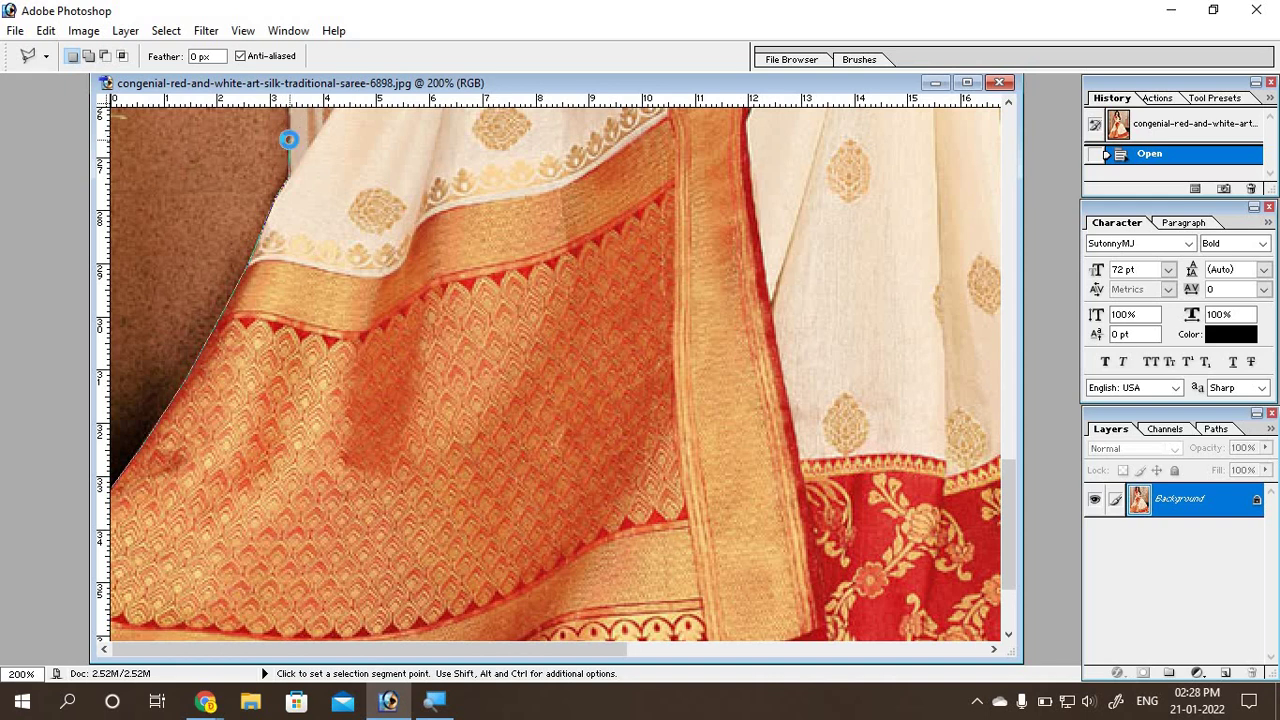
double_click(290, 130)
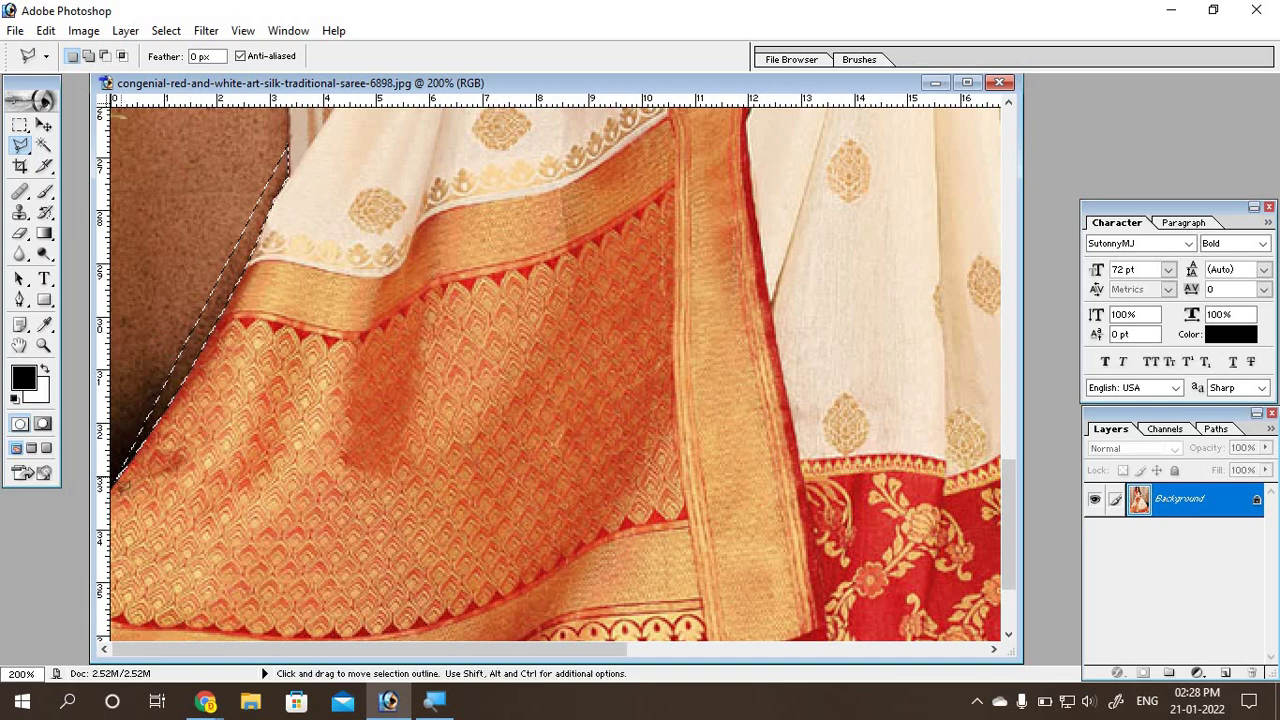
key("ctrl+d")
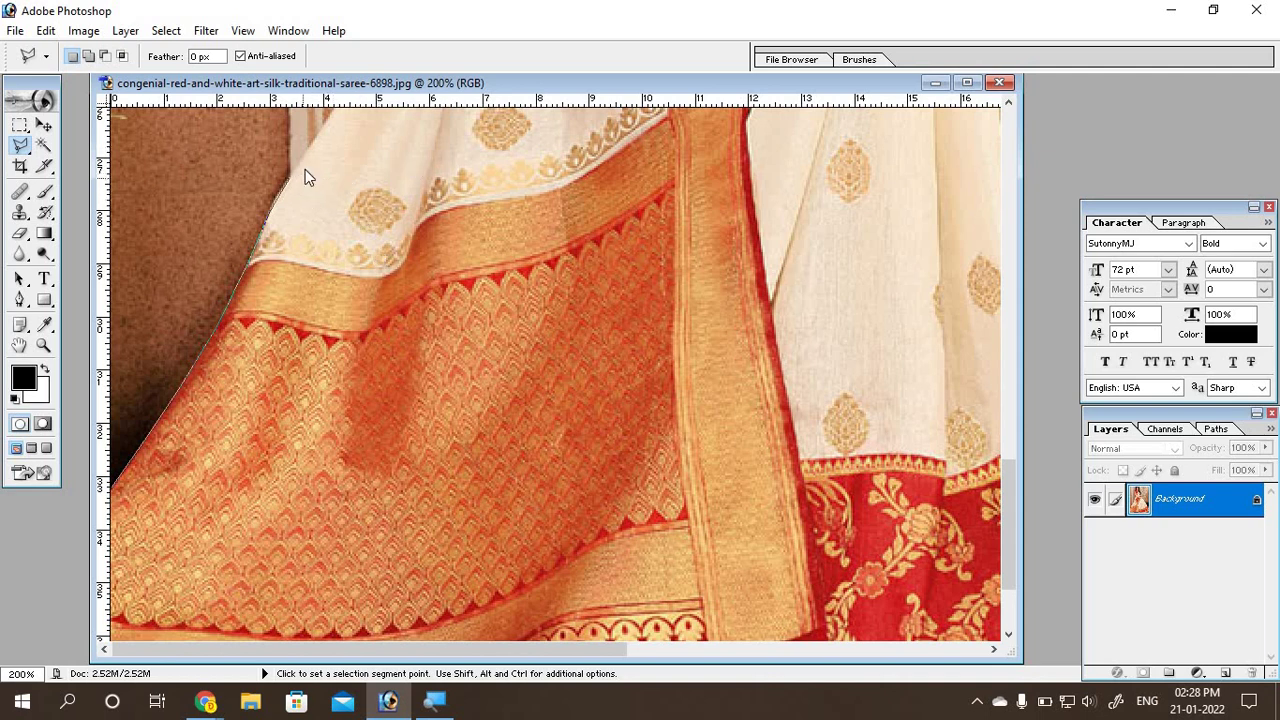
double_click(288, 148)
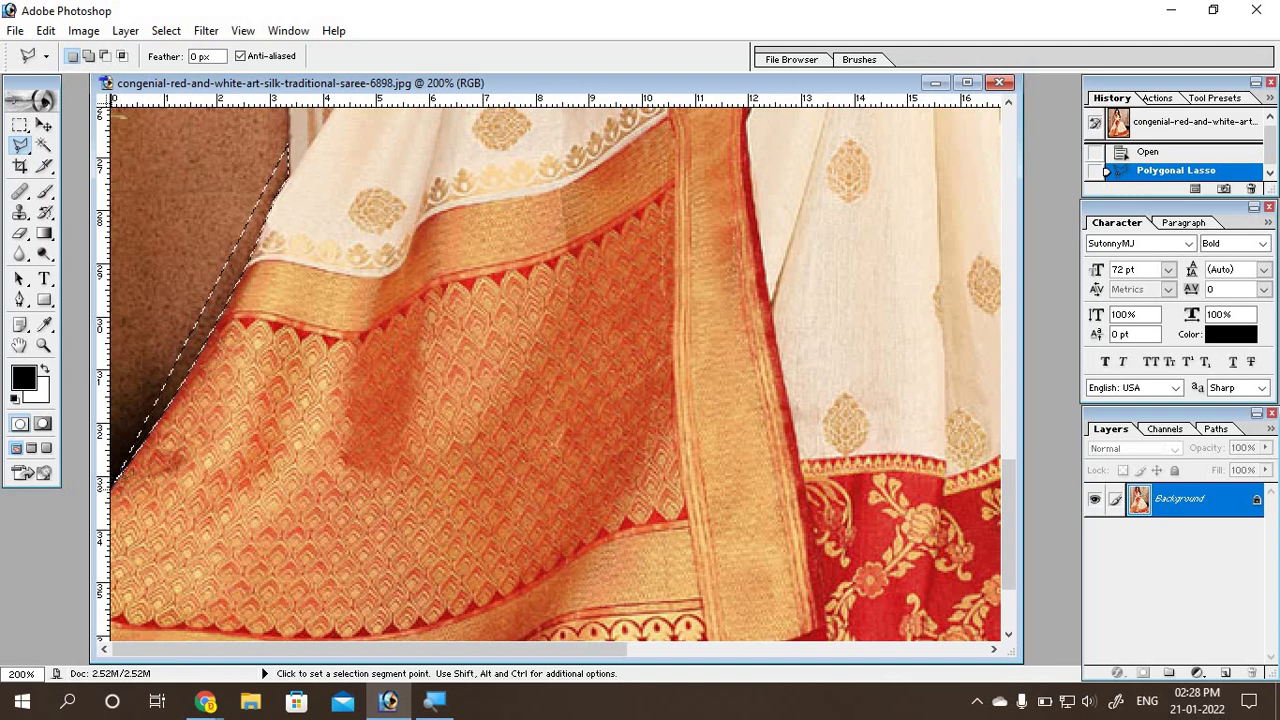
key("ctrl+d")
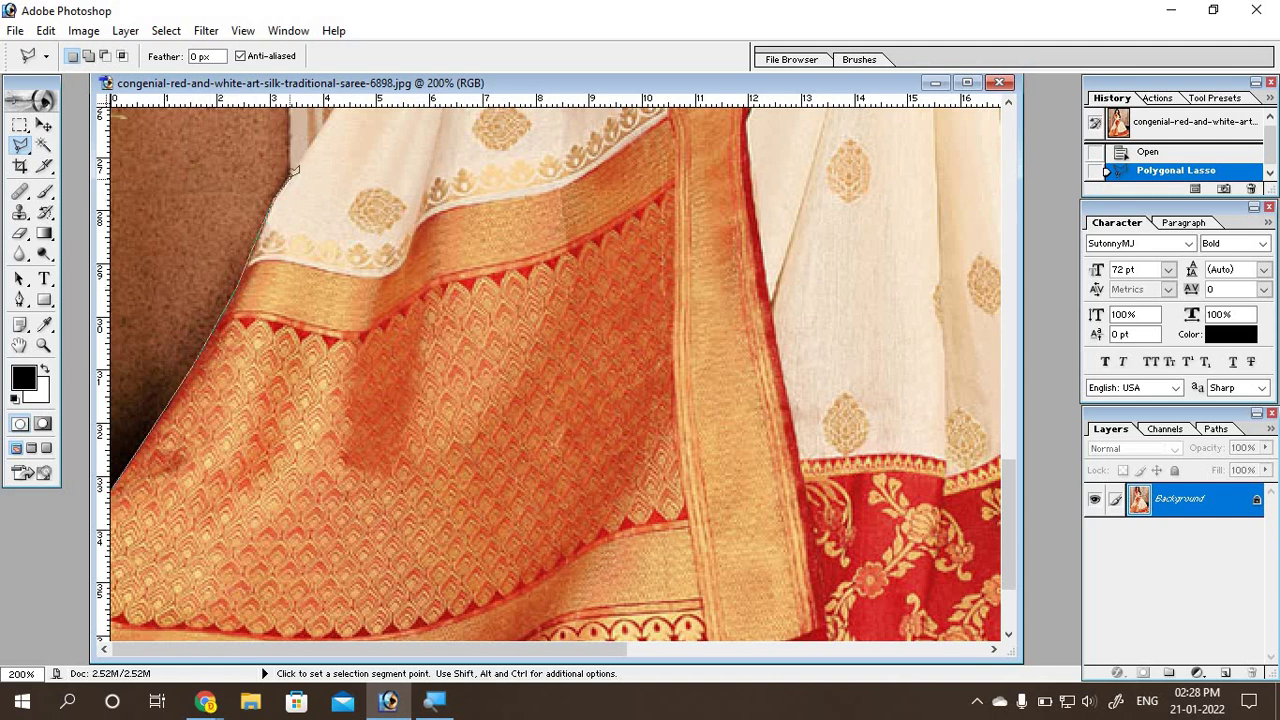
Step: Pan over the figure and close a Polygonal Lasso outline along the pallu edge
left_click_drag(295, 172, 358, 574)
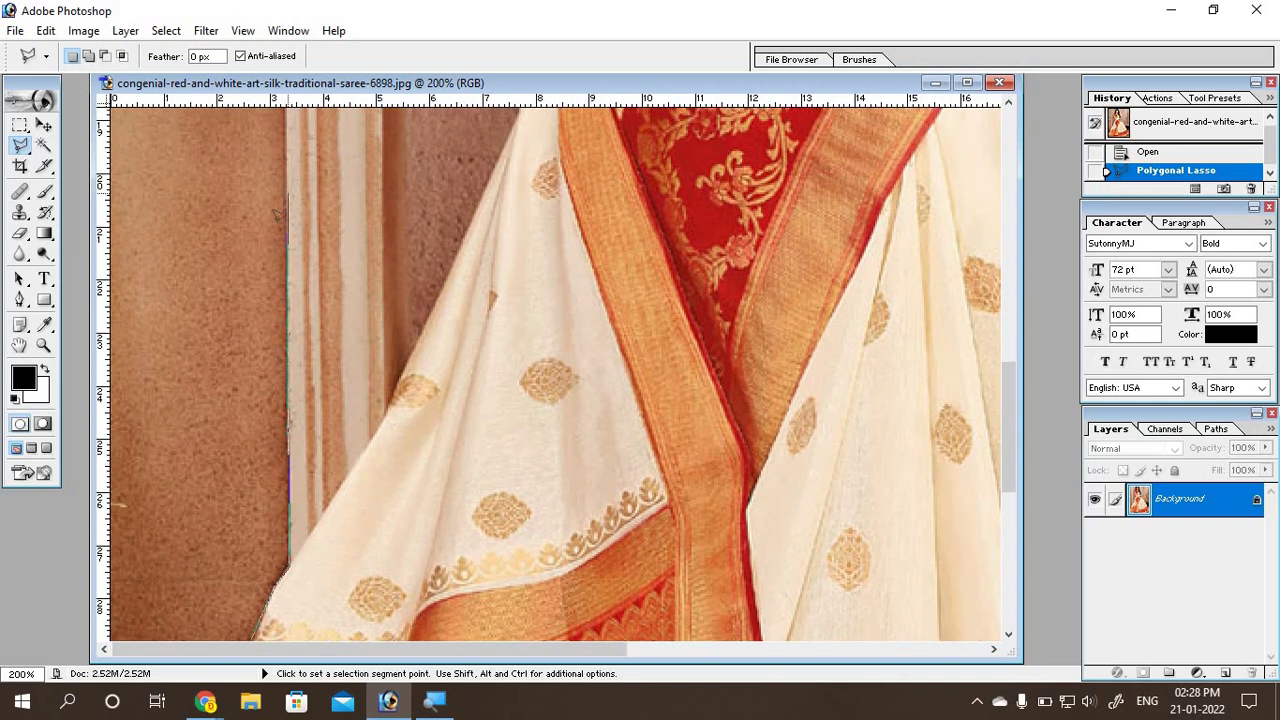
left_click_drag(329, 194, 380, 591)
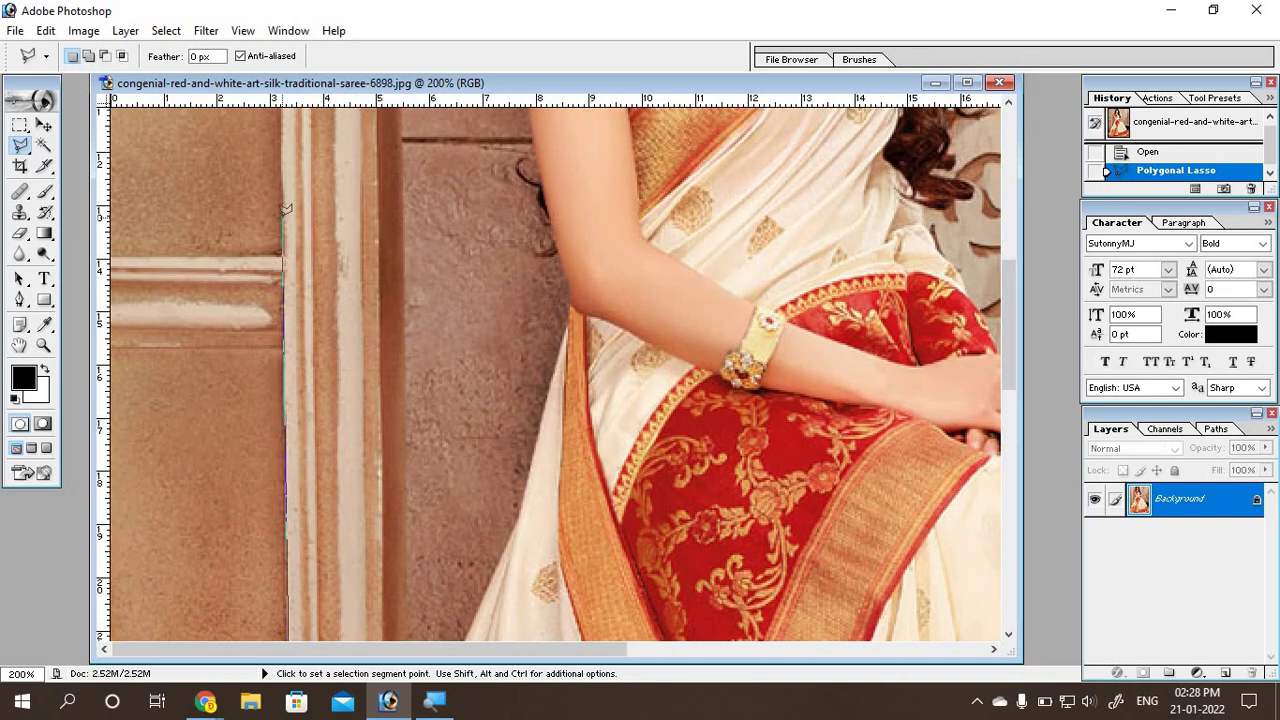
left_click_drag(314, 186, 536, 500)
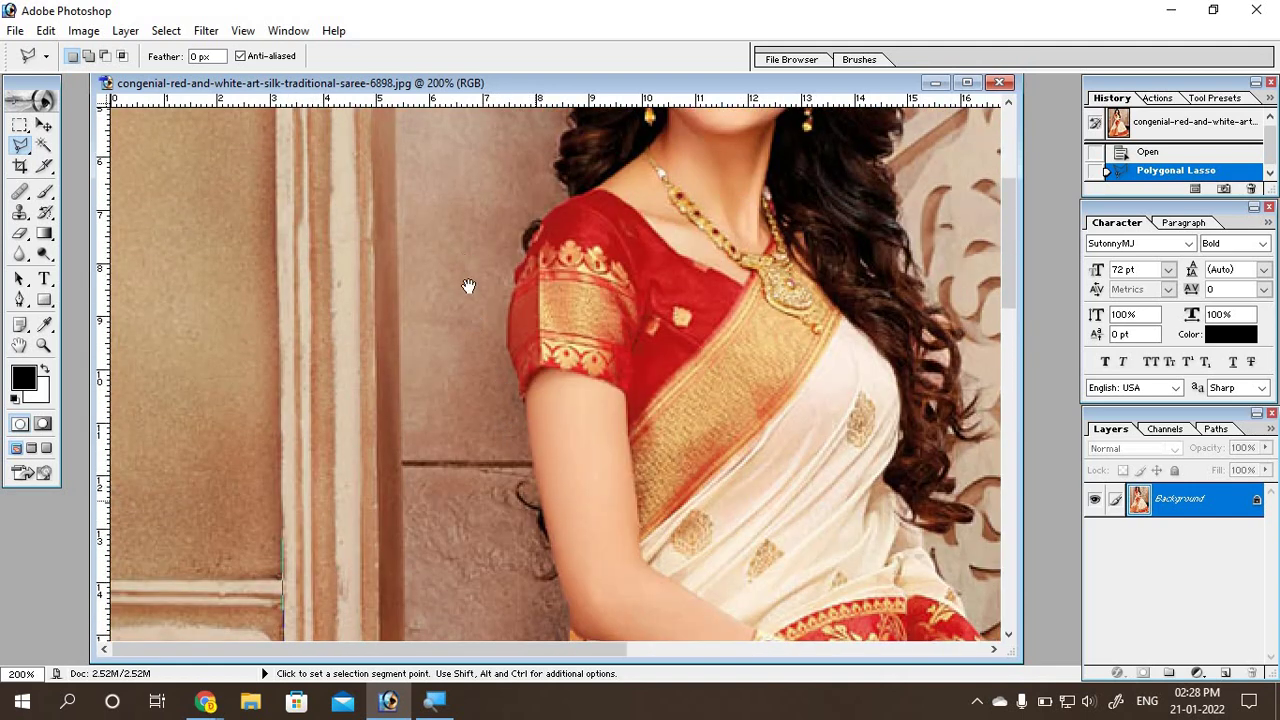
left_click_drag(441, 549, 431, 20)
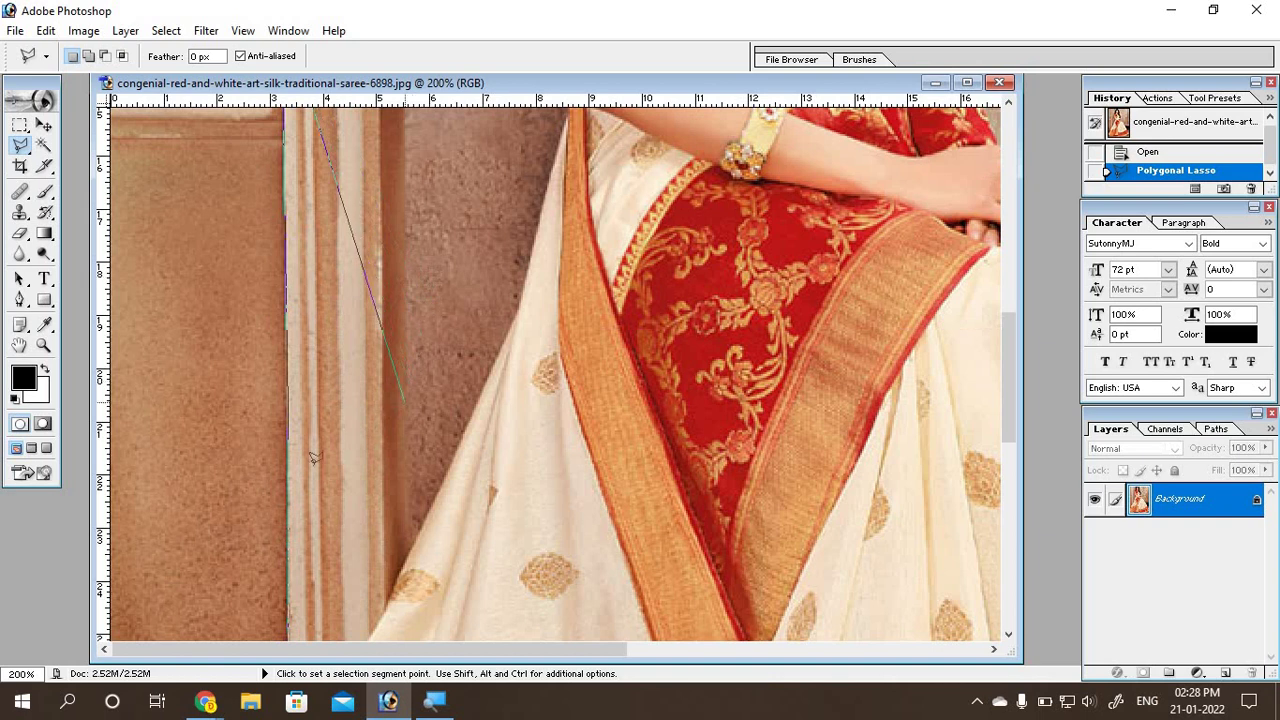
left_click_drag(249, 600, 286, 337)
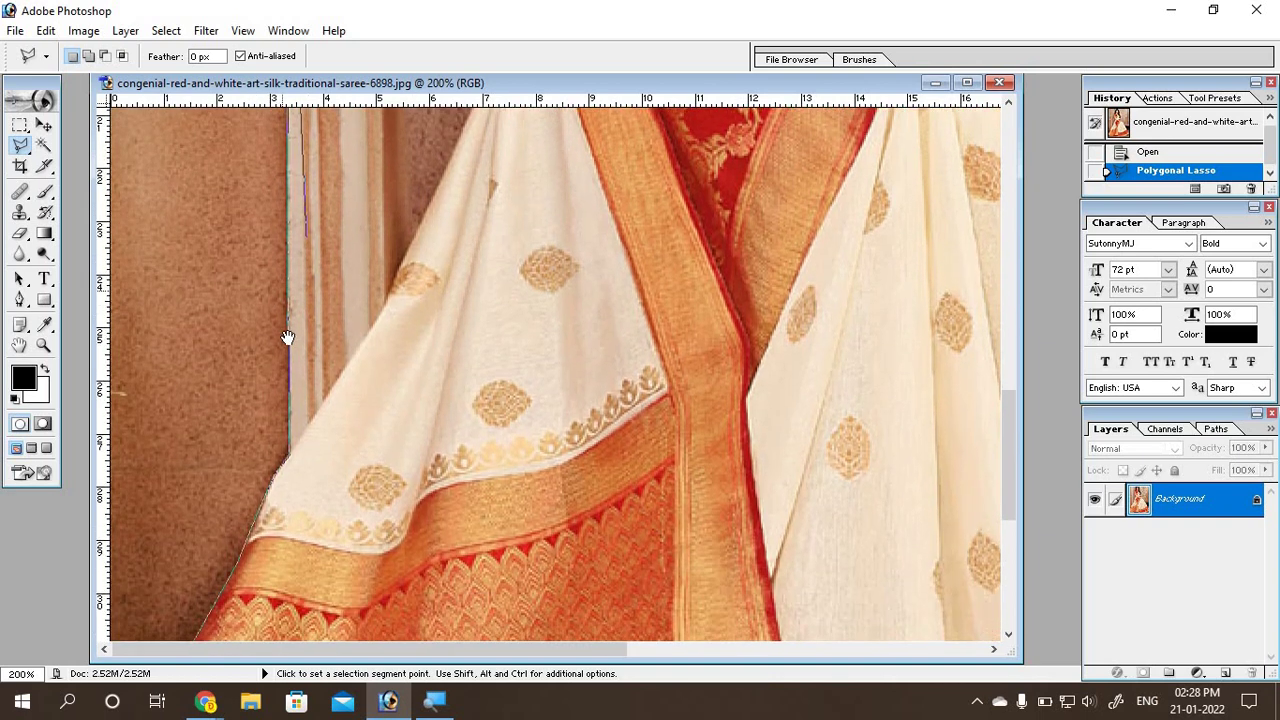
left_click(293, 438)
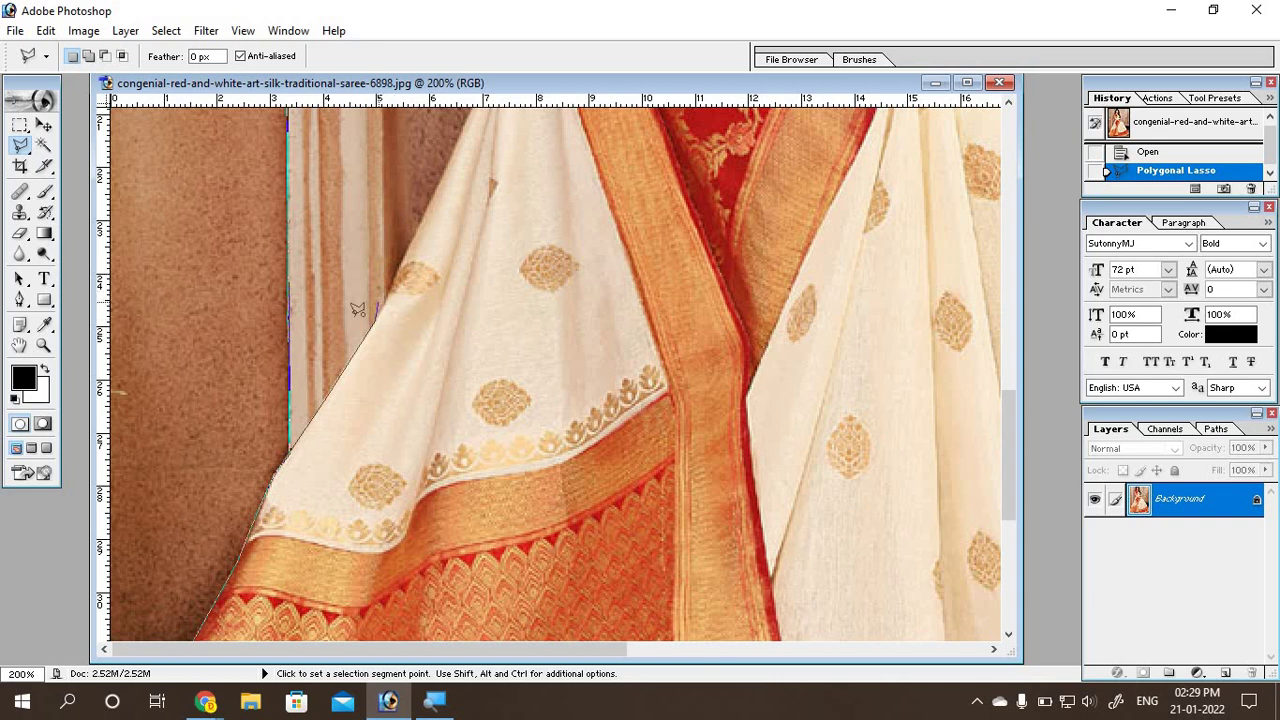
double_click(363, 308)
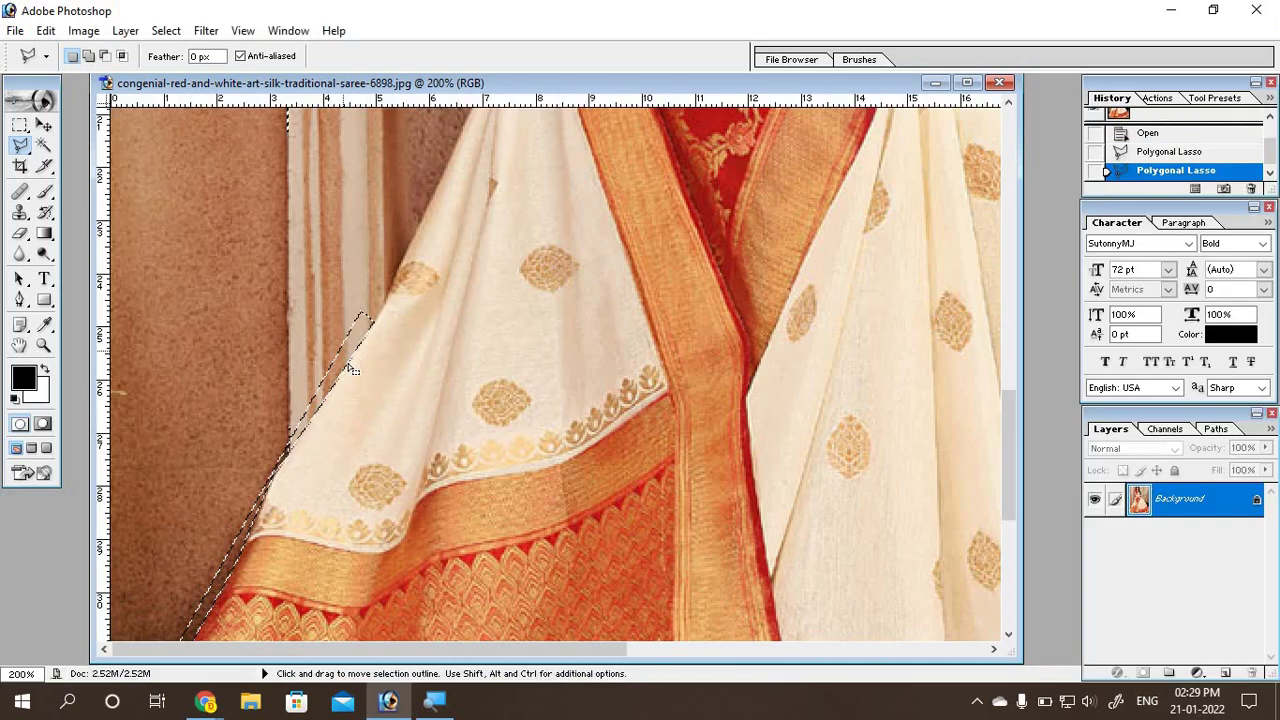
Step: Outline a narrow triangular strip of wall left of the saree, then begin another outline
scroll(202, 447, "down", 1)
scroll(202, 447, "down", 1)
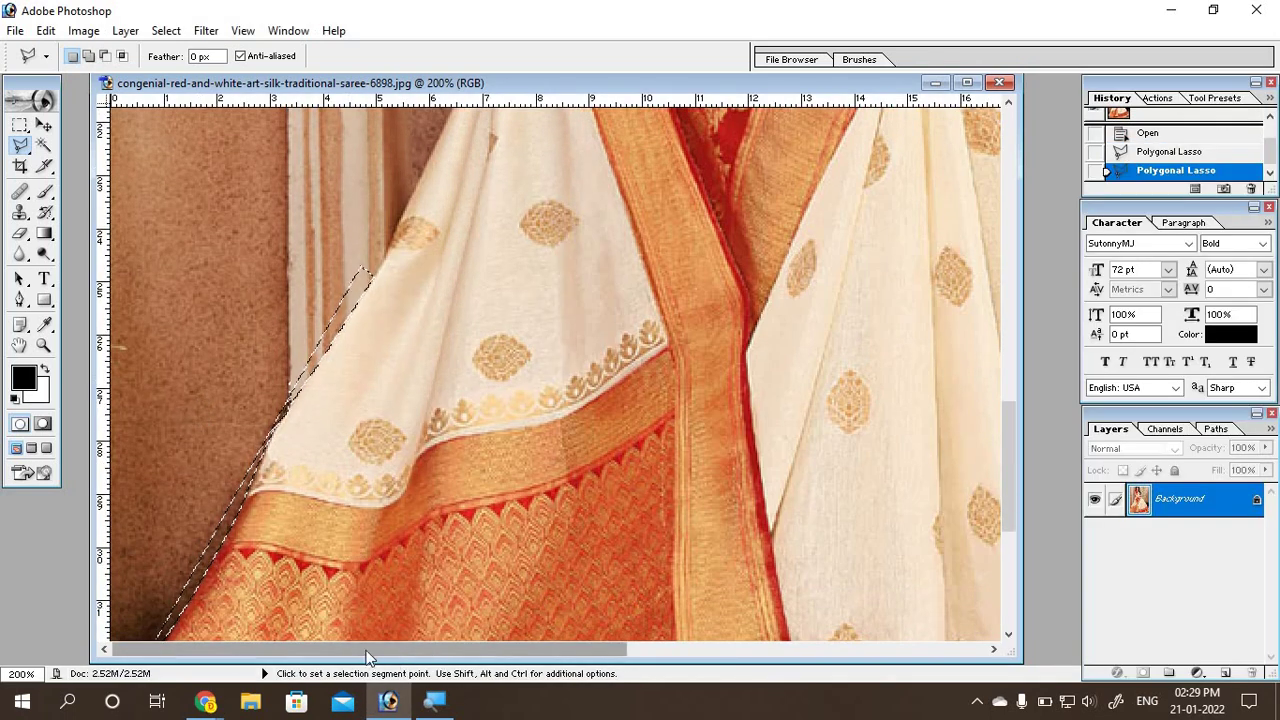
scroll(190, 515, "down", 1)
scroll(190, 515, "down", 2)
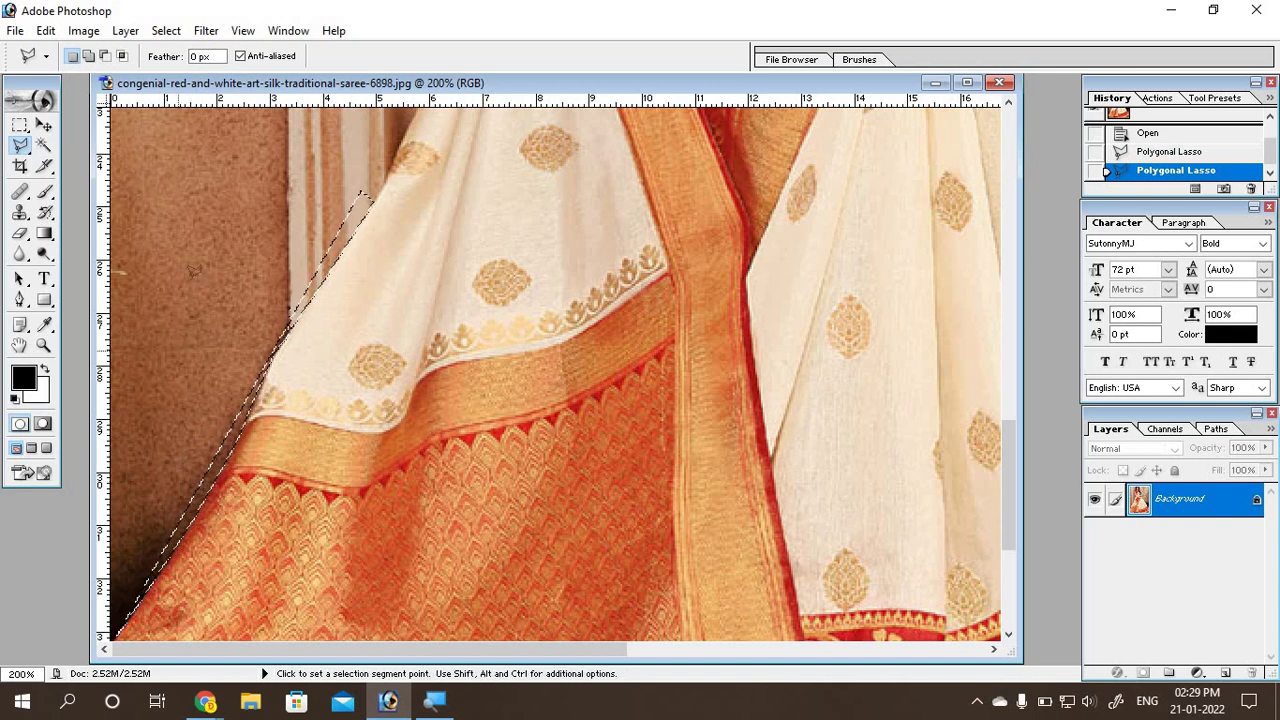
left_click(165, 243)
left_click(278, 278)
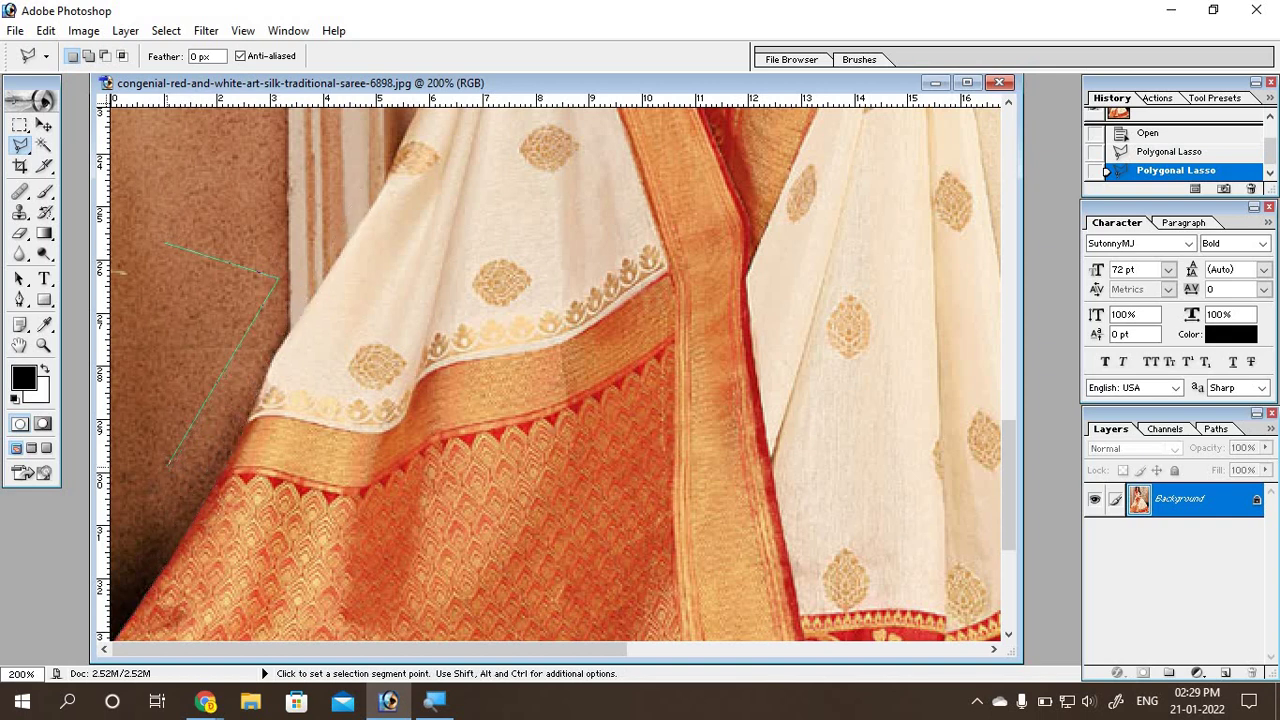
left_click(167, 465)
left_click(142, 248)
left_click(168, 236)
left_click(160, 222)
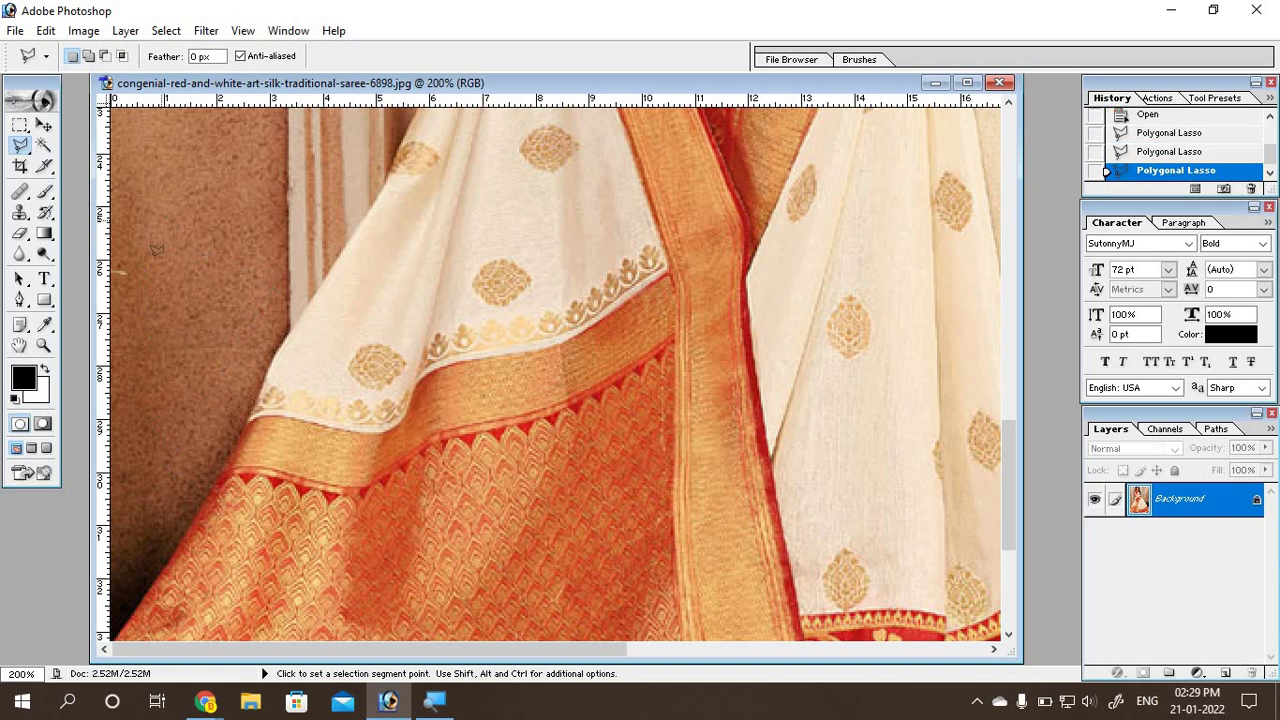
Step: Redo the wall selection beside the saree's lower-left edge and hold Shift for add mode
double_click(148, 424)
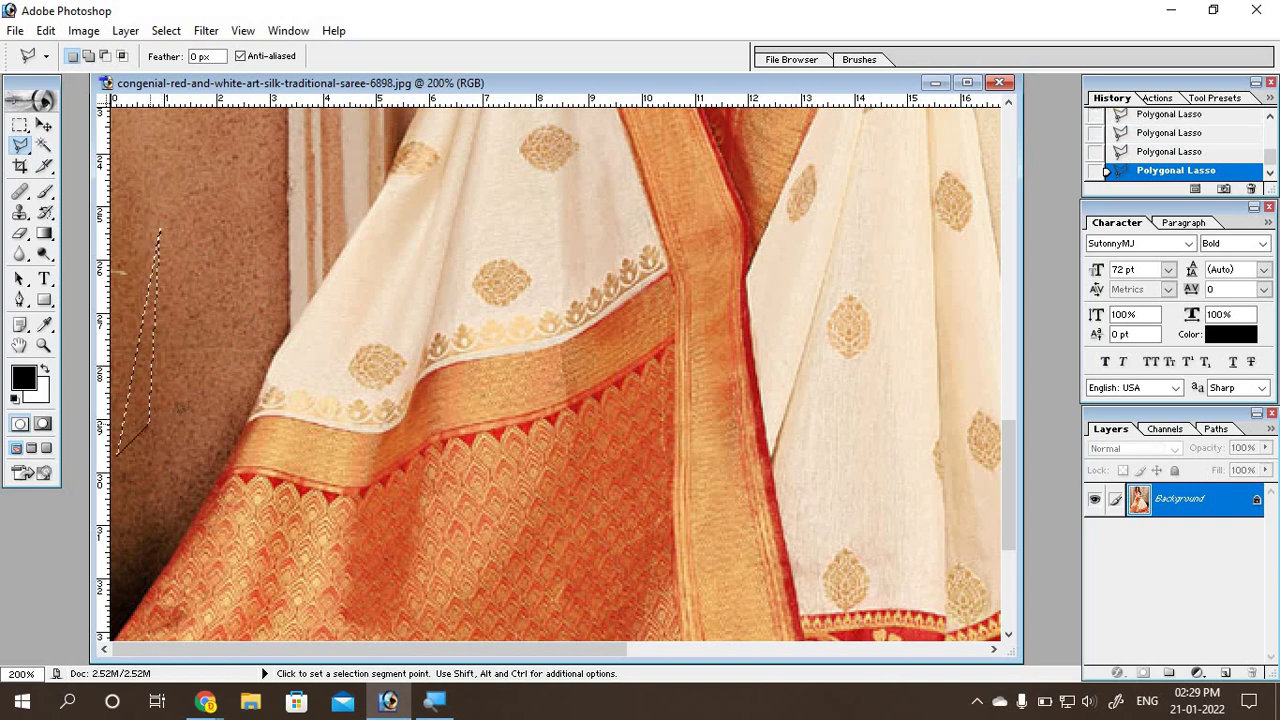
scroll(118, 565, "down", 2)
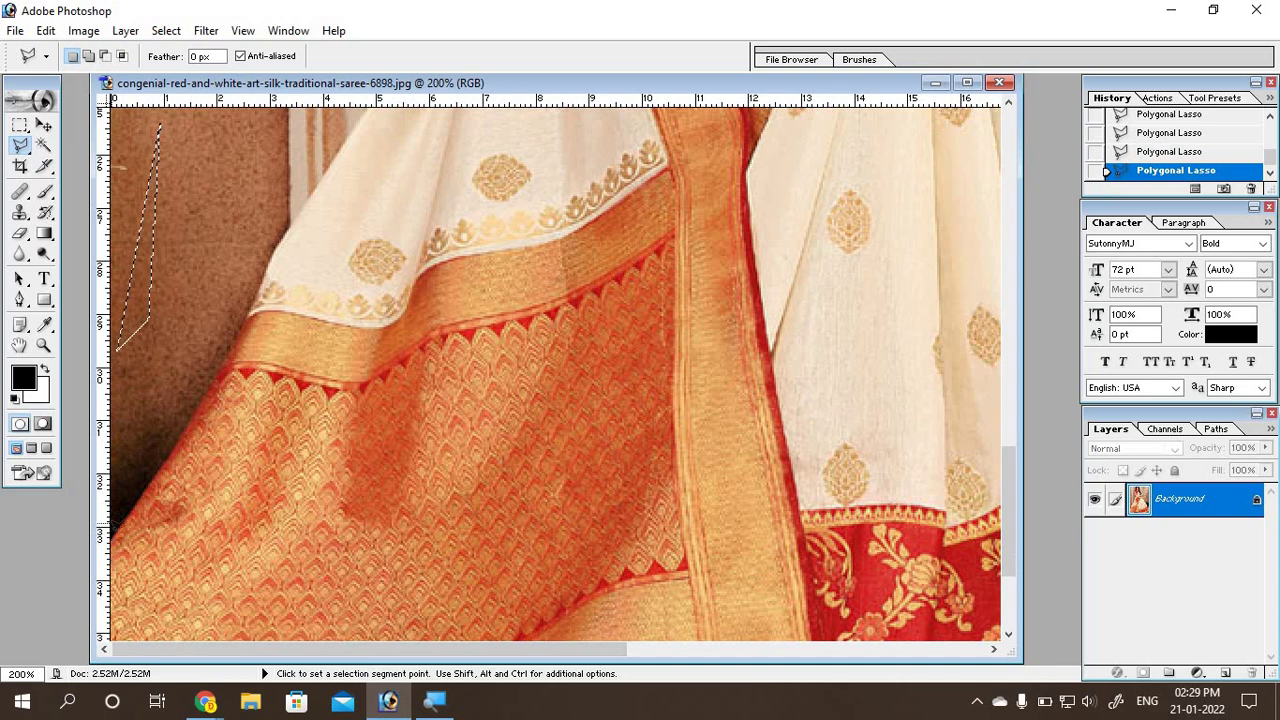
left_click(131, 500)
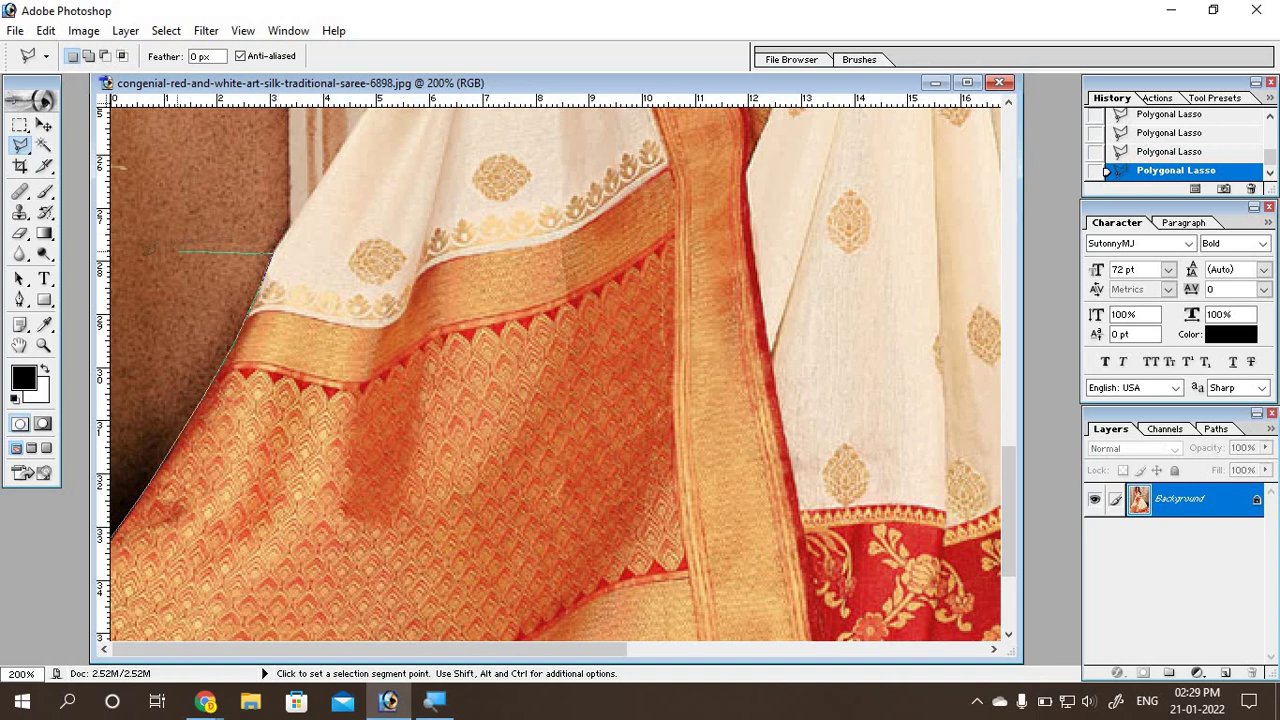
left_click(143, 258)
double_click(114, 370)
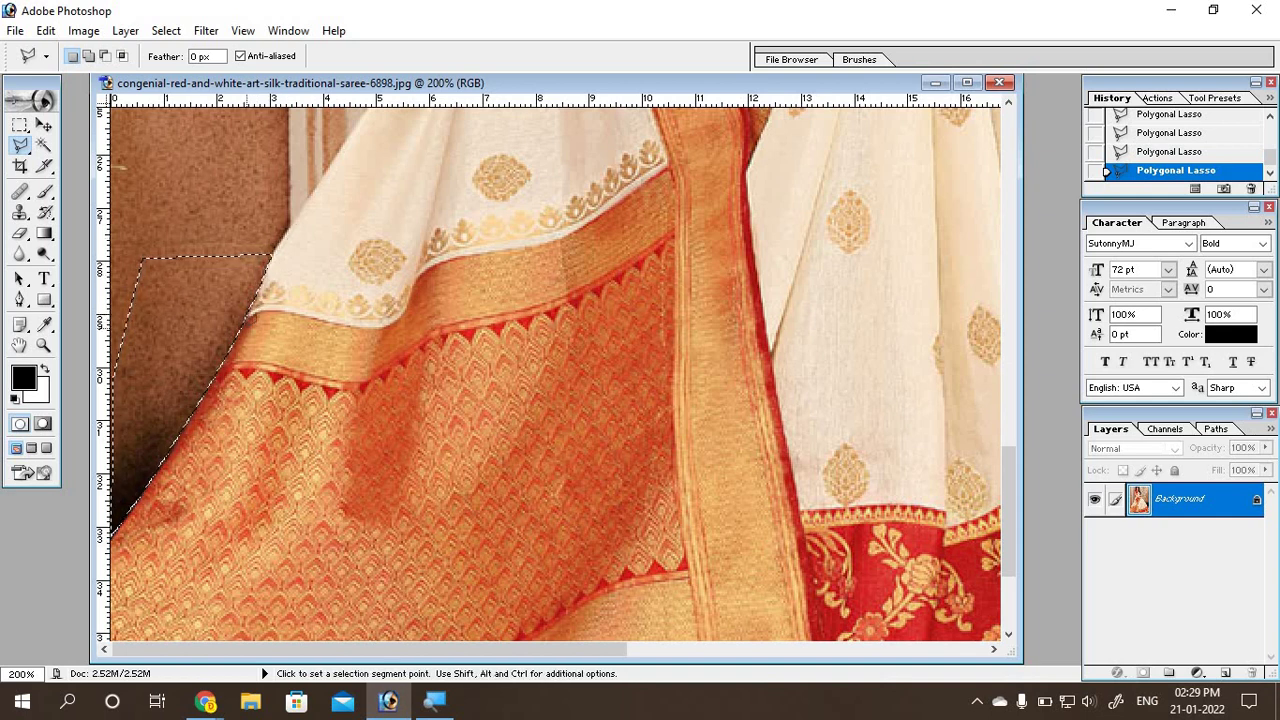
key("shift")
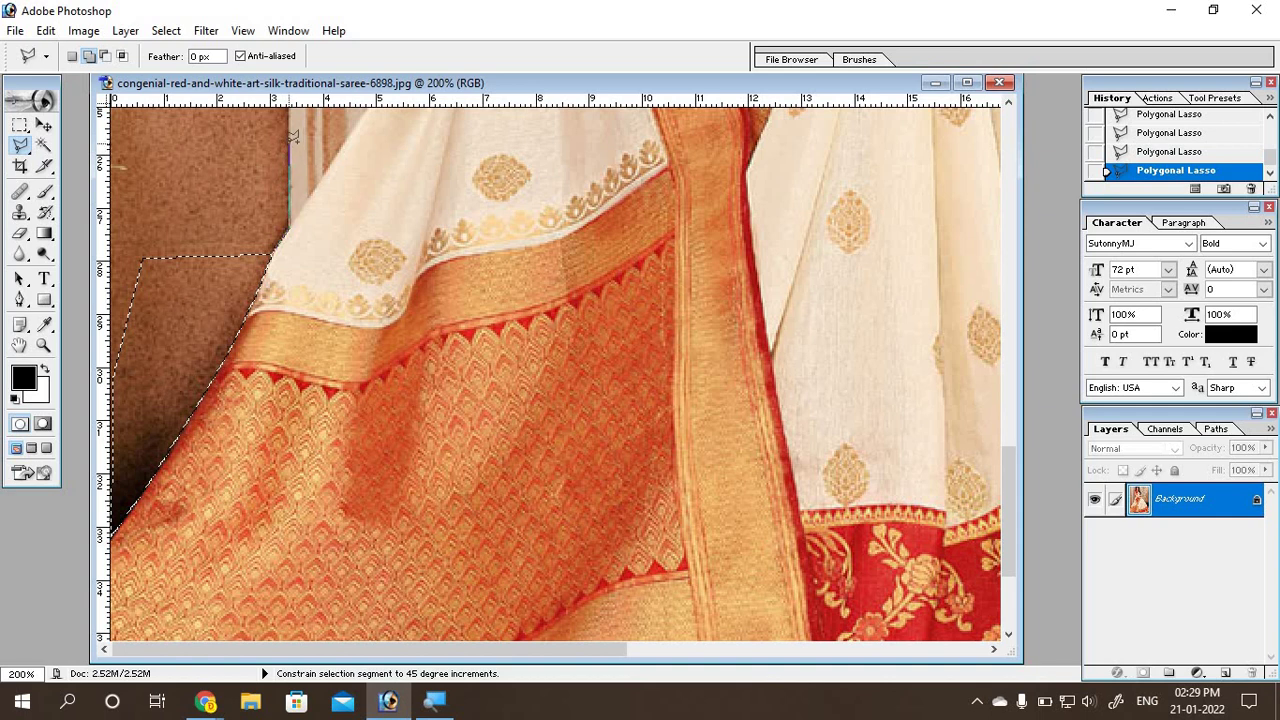
Step: Add the wall area below the pallu's lower edge to the selection
left_click_drag(314, 220, 341, 487)
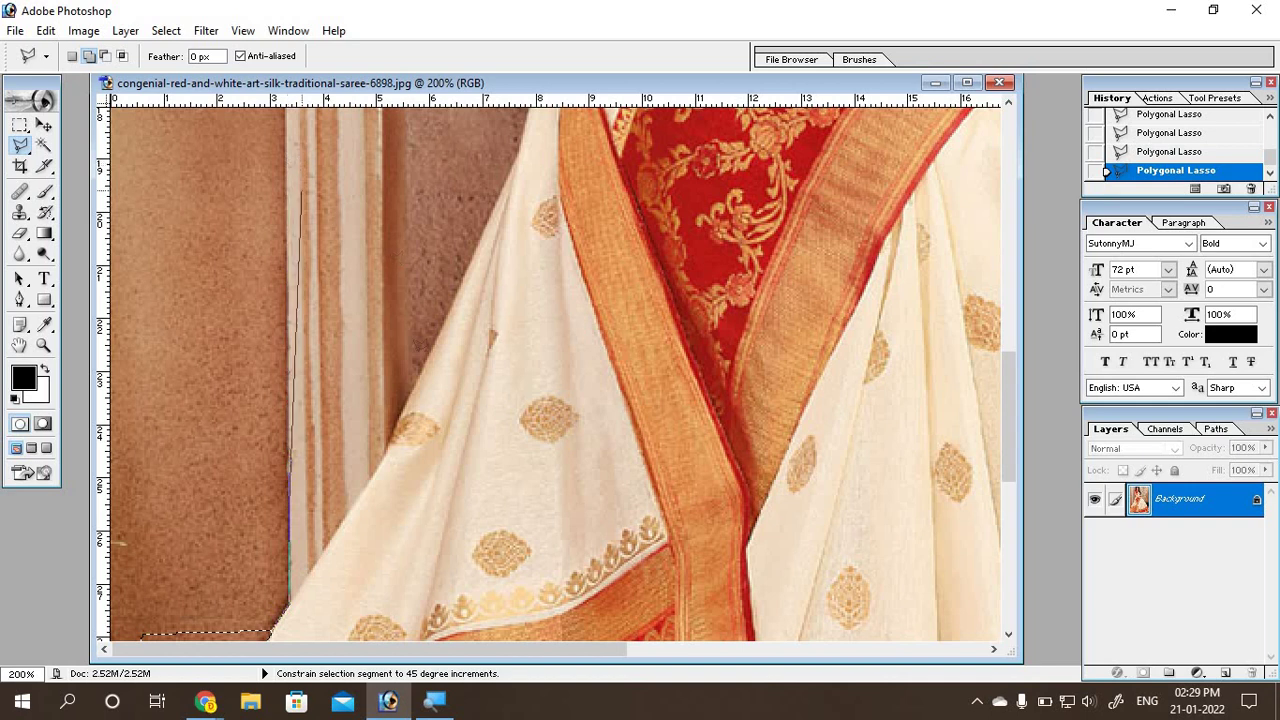
left_click(404, 421)
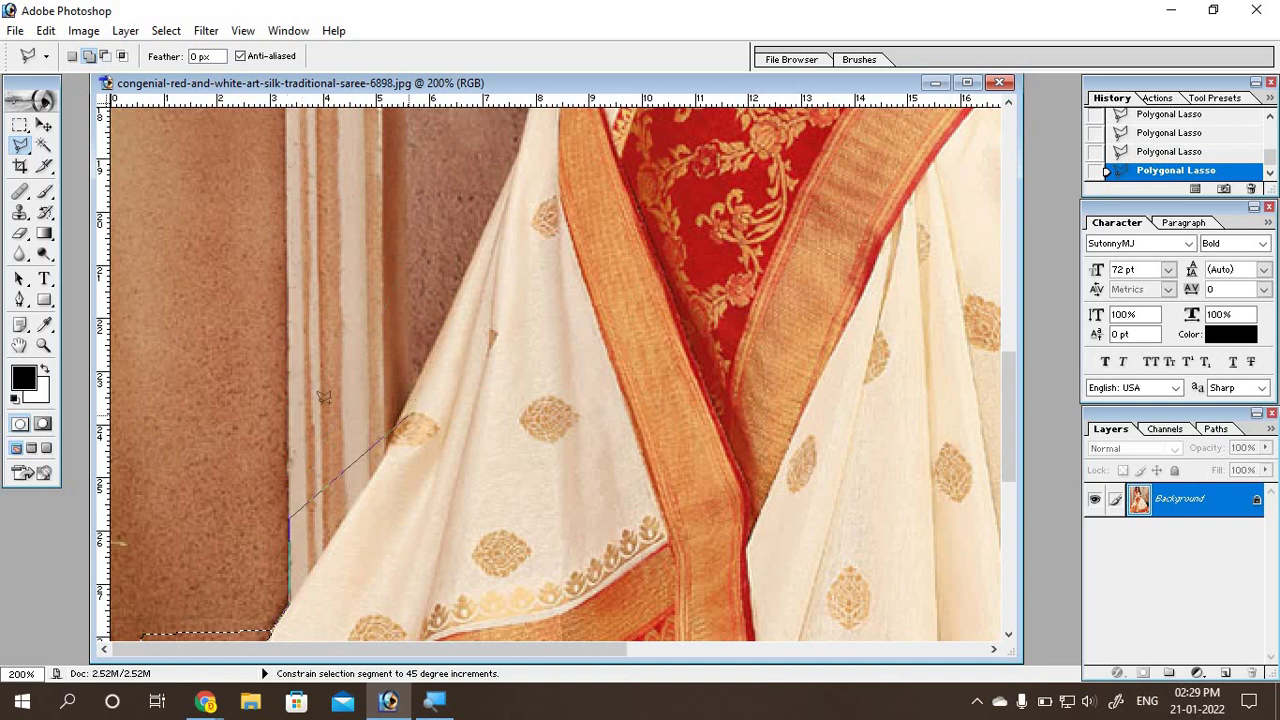
left_click(181, 521)
double_click(211, 628)
scroll(211, 628, "down", 3)
scroll(278, 430, "down", 3)
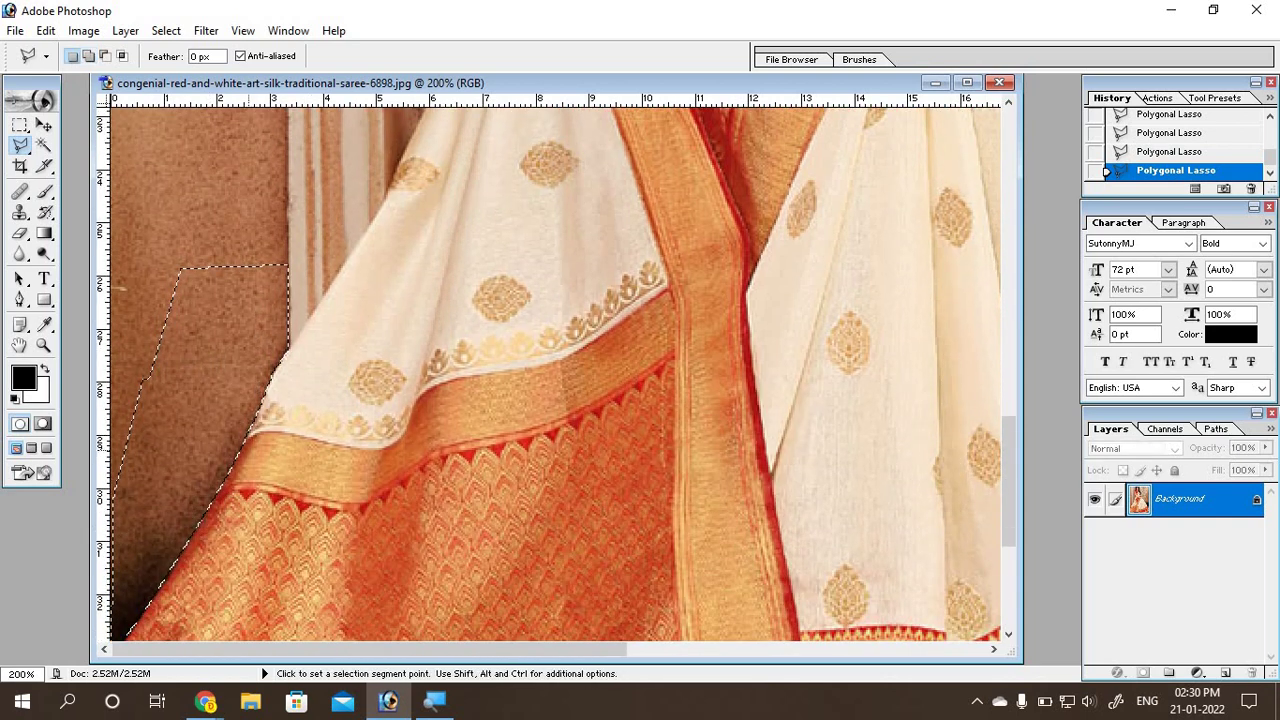
scroll(278, 430, "up", 2)
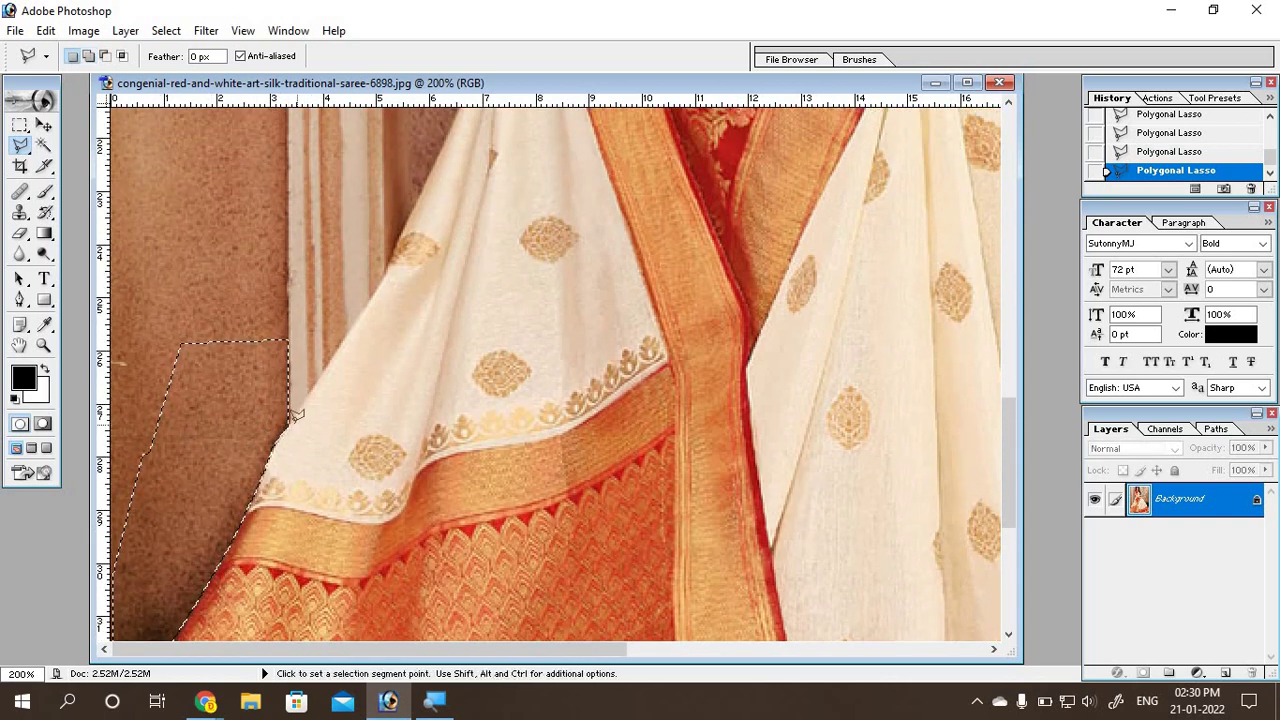
Step: Extend the wall selection up the arm's outer edge to the blouse sleeve
left_click(290, 421, "shift")
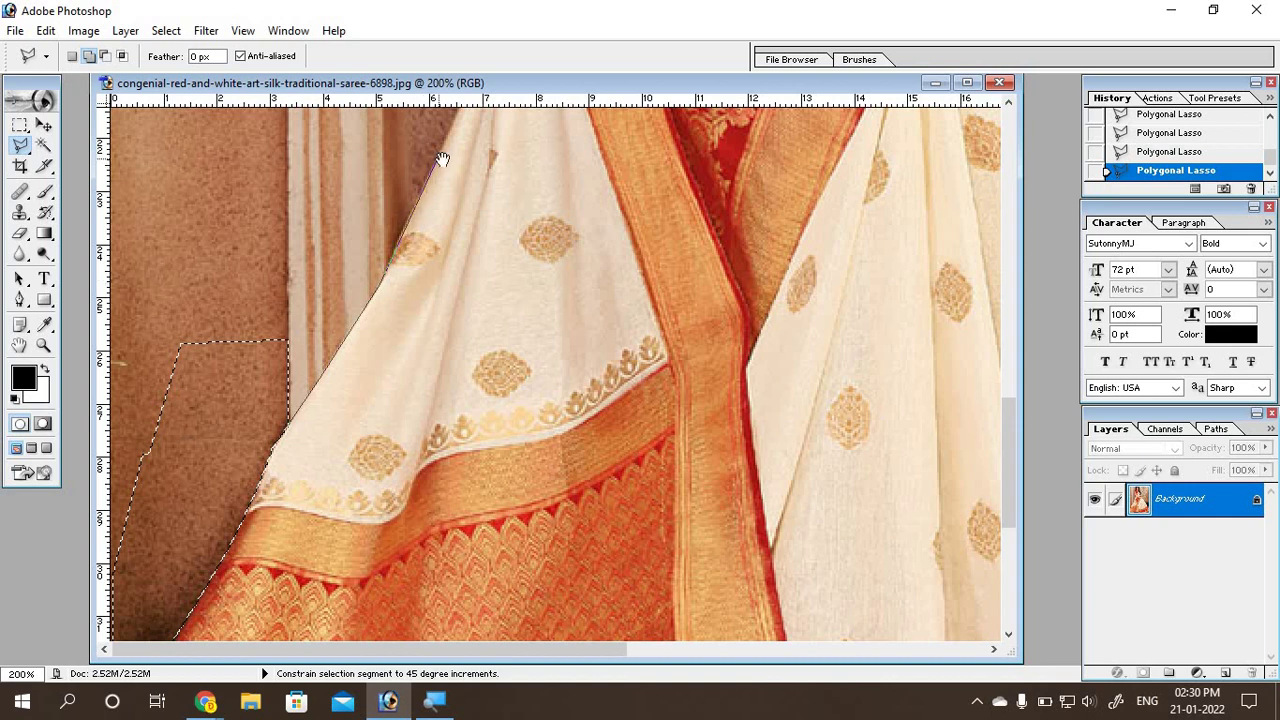
left_click_drag(442, 158, 367, 594)
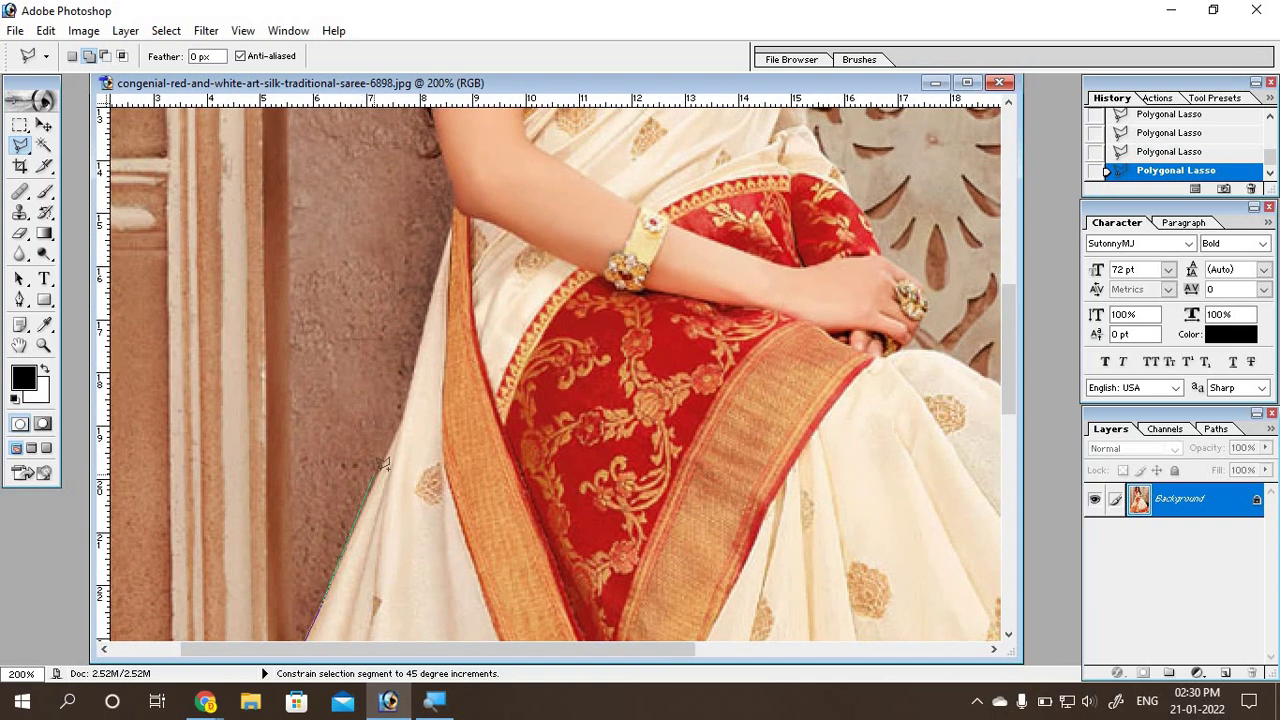
left_click(383, 463)
left_click_drag(514, 298, 563, 394)
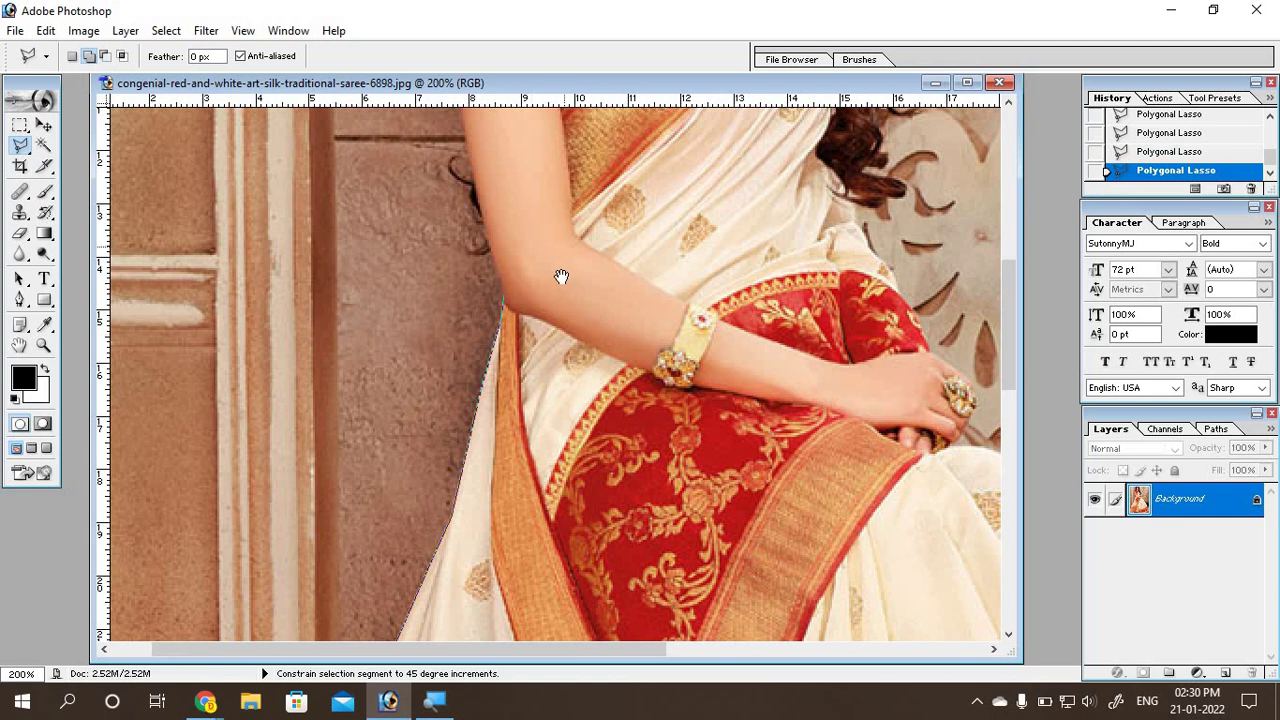
left_click_drag(561, 276, 543, 366)
left_click_drag(518, 250, 520, 290)
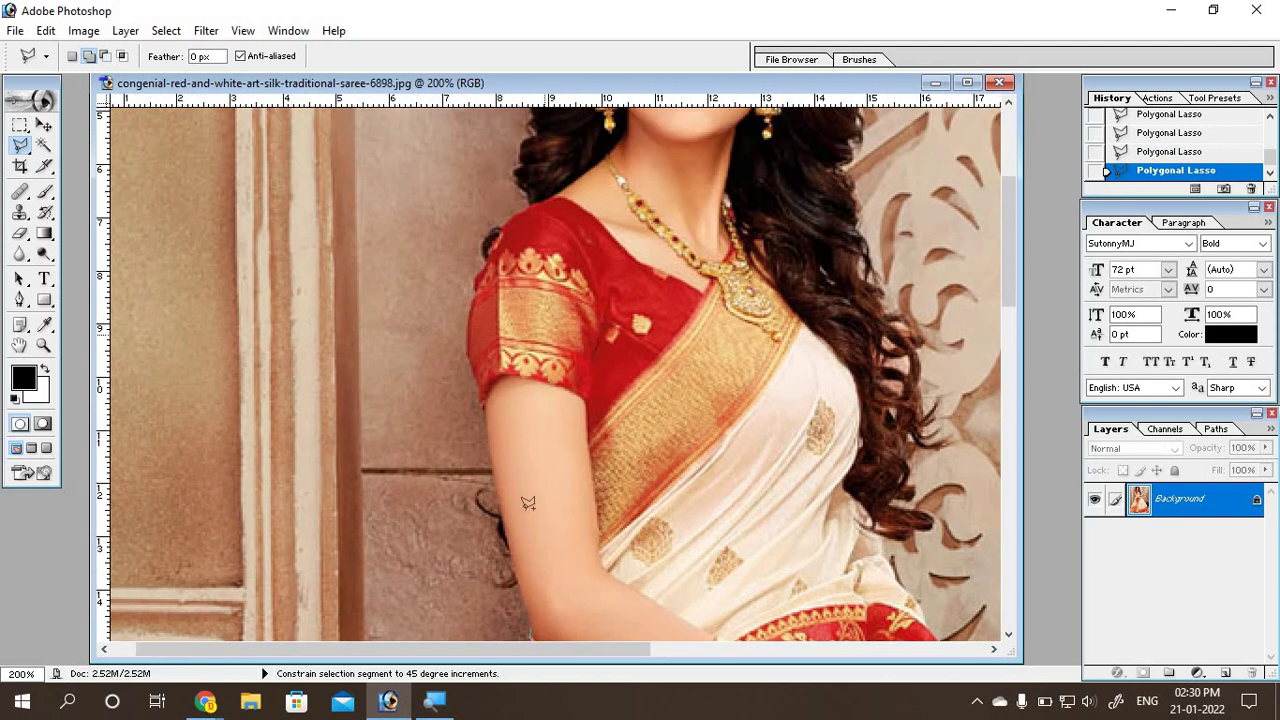
left_click_drag(526, 429, 520, 350)
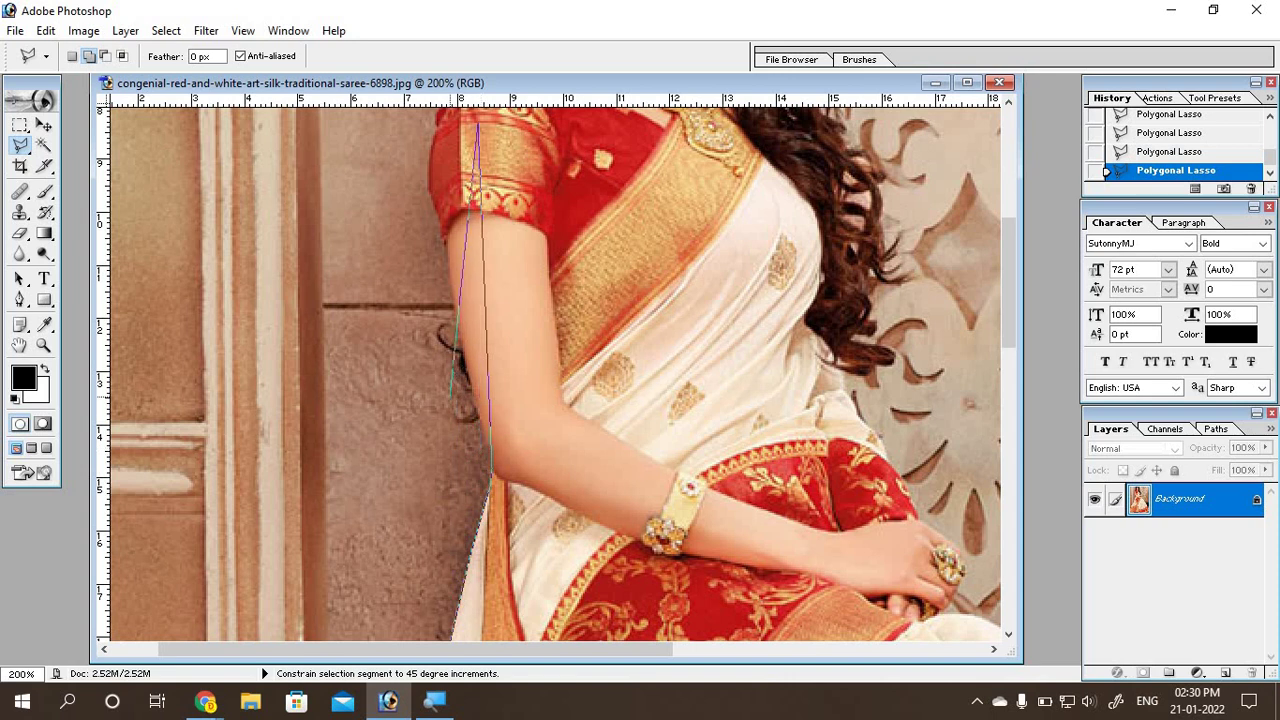
double_click(424, 358)
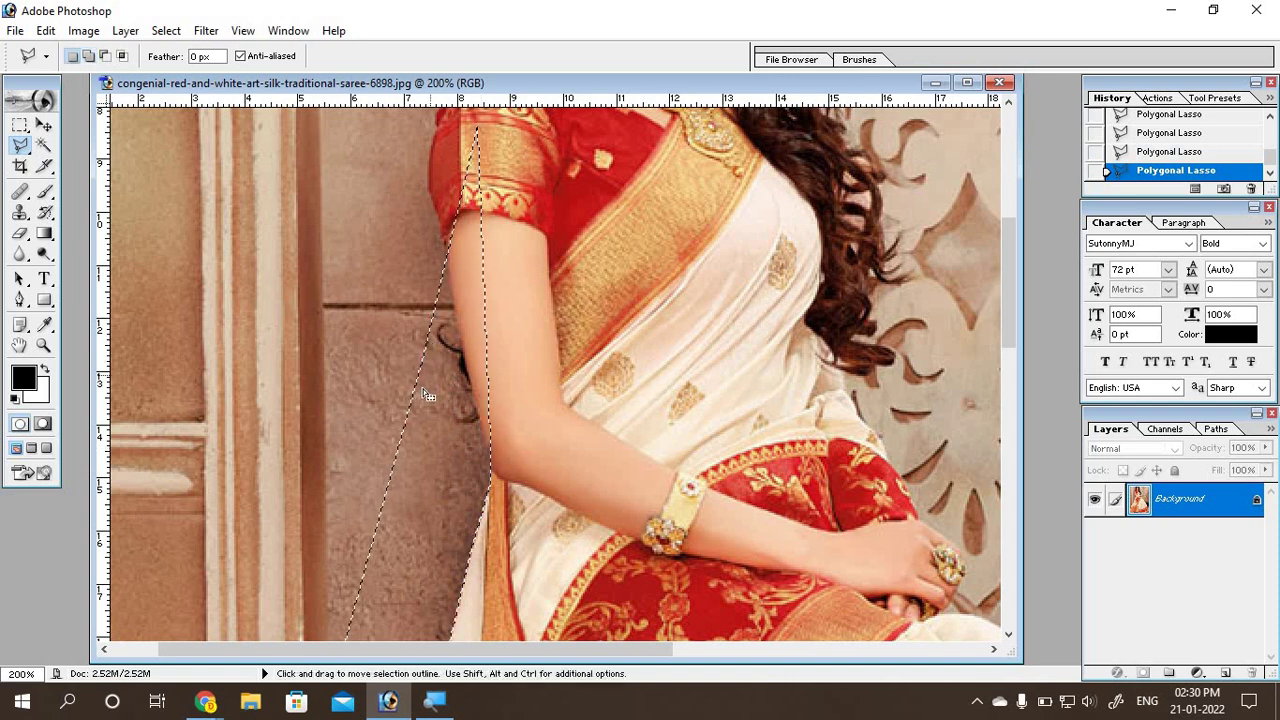
Step: Scroll to the bottom of the image and deselect the wall selection
scroll(427, 397, "down", 2)
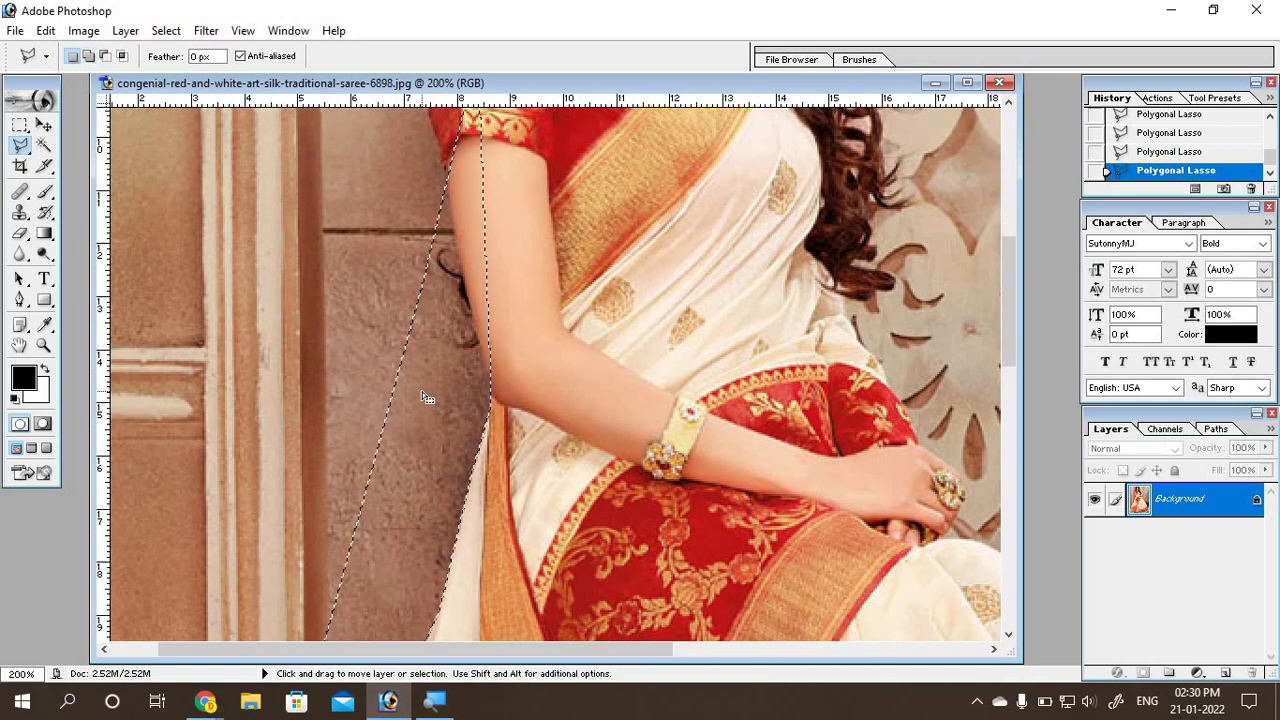
scroll(420, 405, "down", 3)
scroll(220, 505, "down", 3)
scroll(217, 500, "down", 4)
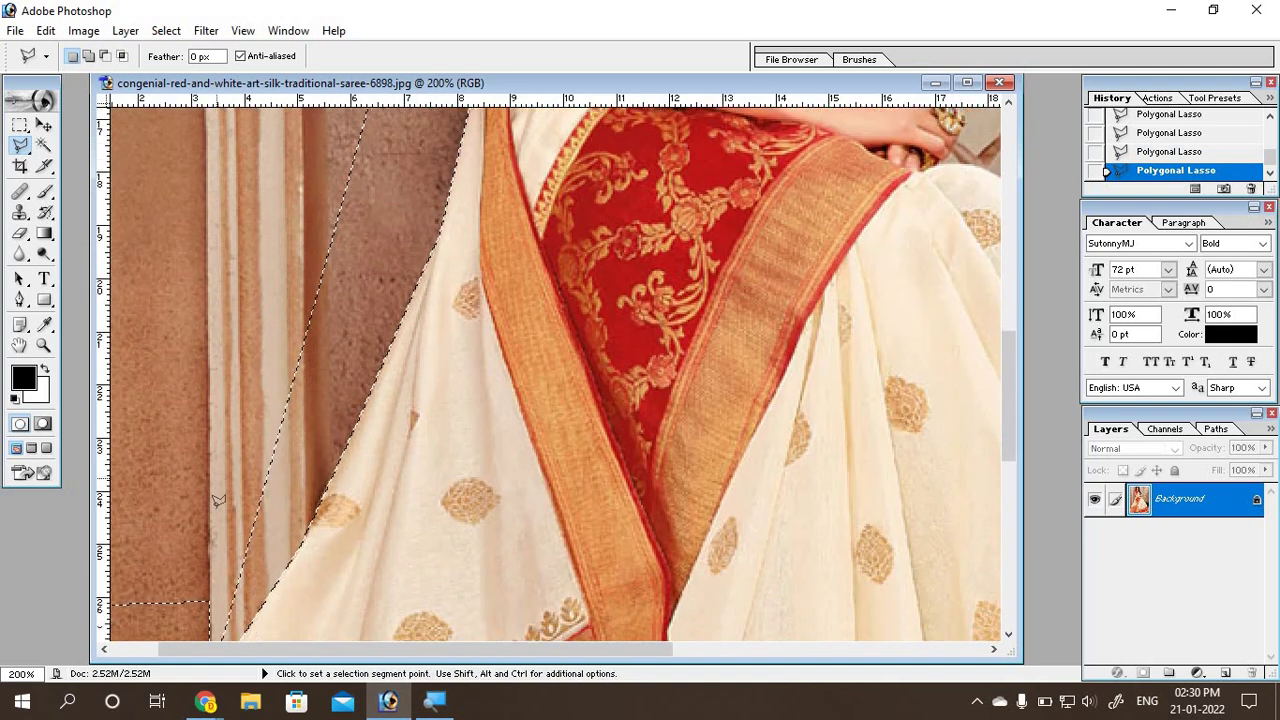
scroll(217, 500, "down", 5)
scroll(217, 500, "down", 3)
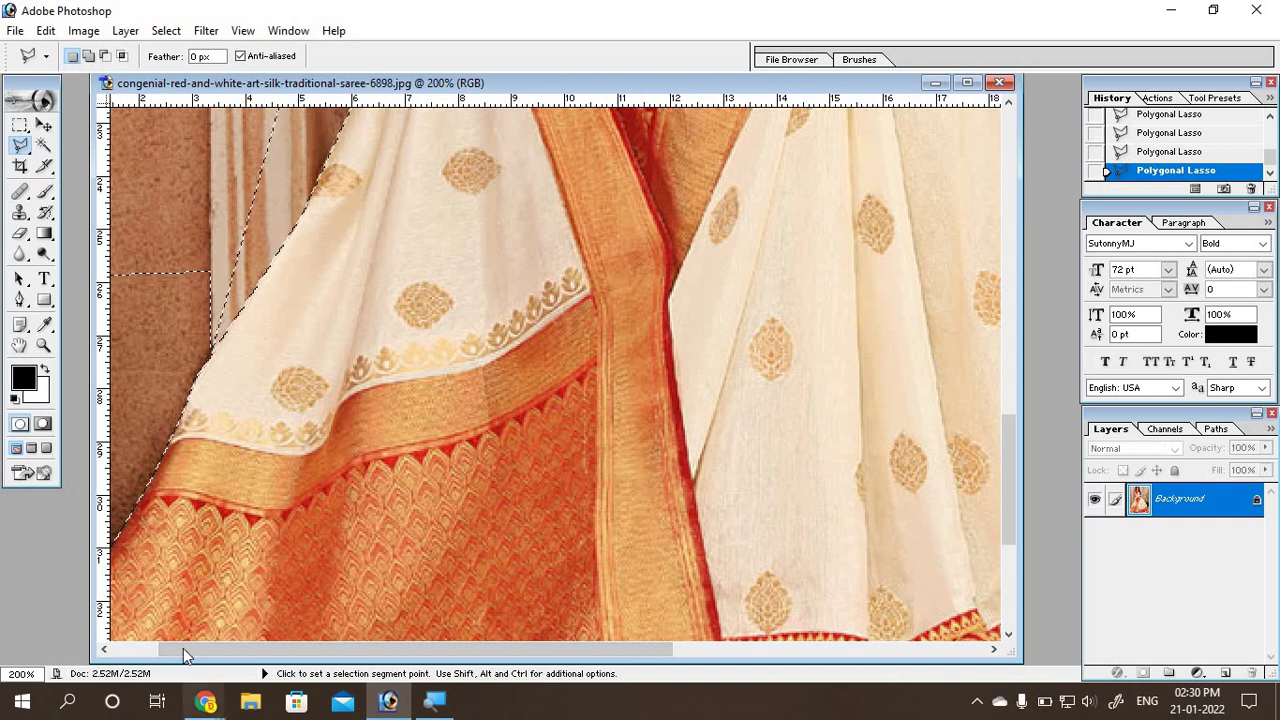
left_click_drag(183, 648, 135, 648)
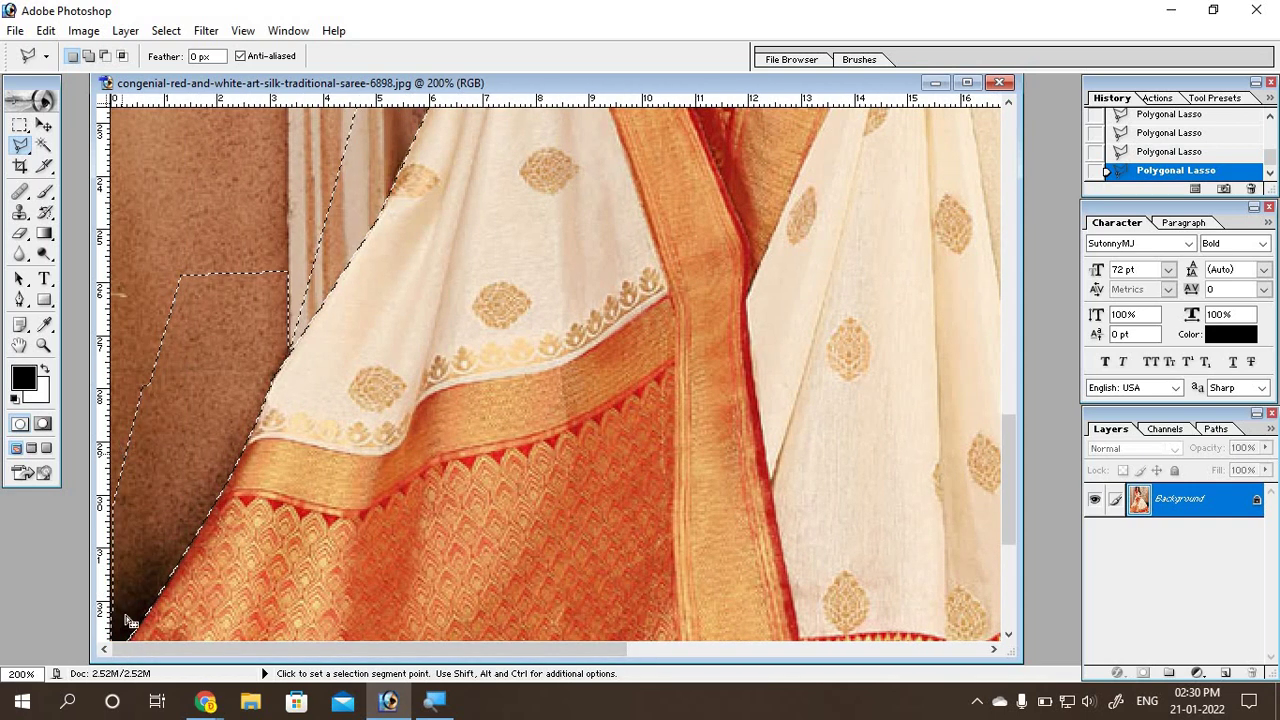
scroll(128, 620, "down", 2)
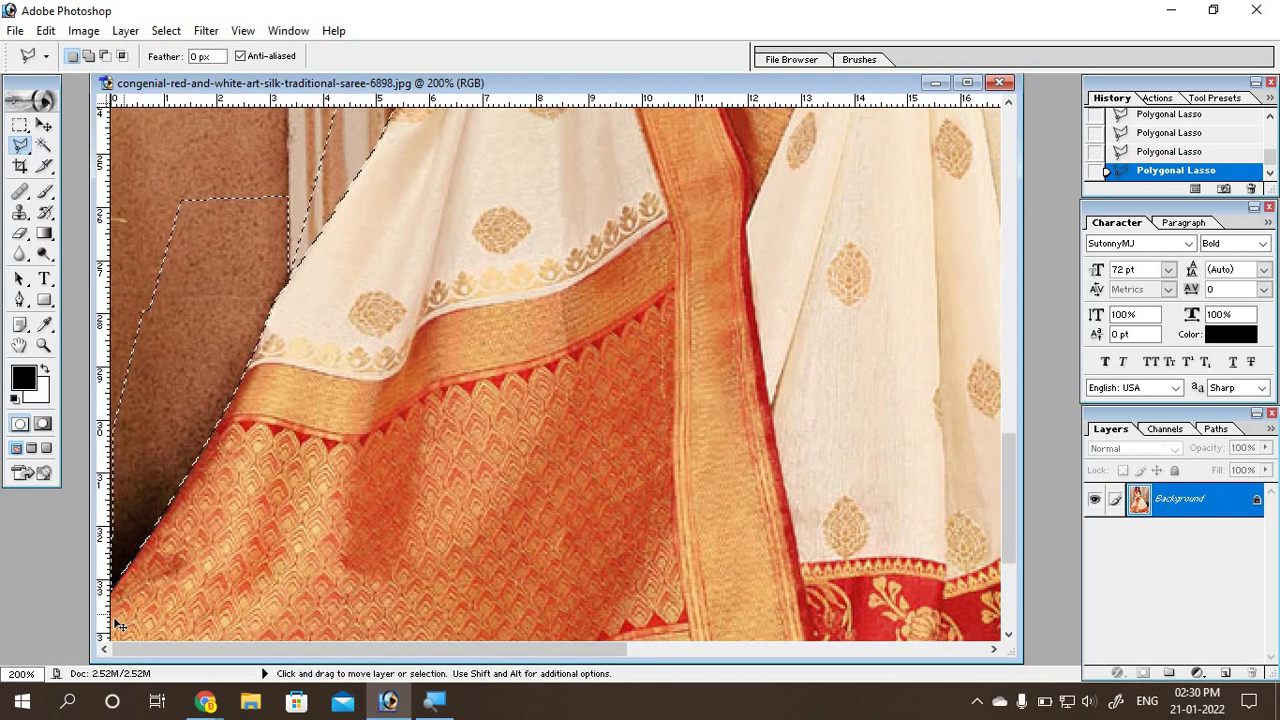
key("ctrl+d")
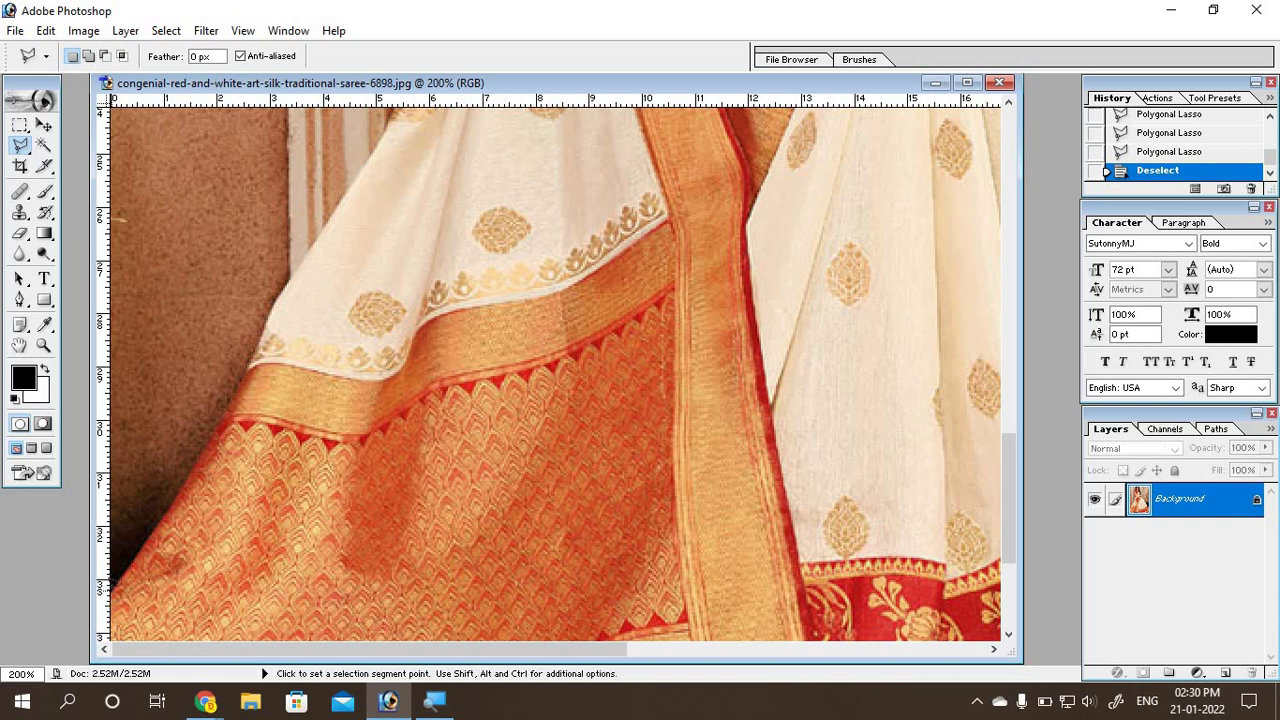
Step: Start a fresh outline at the saree's lower-left edge and trace up toward the arm
left_click(113, 588)
left_click_drag(371, 208, 257, 547)
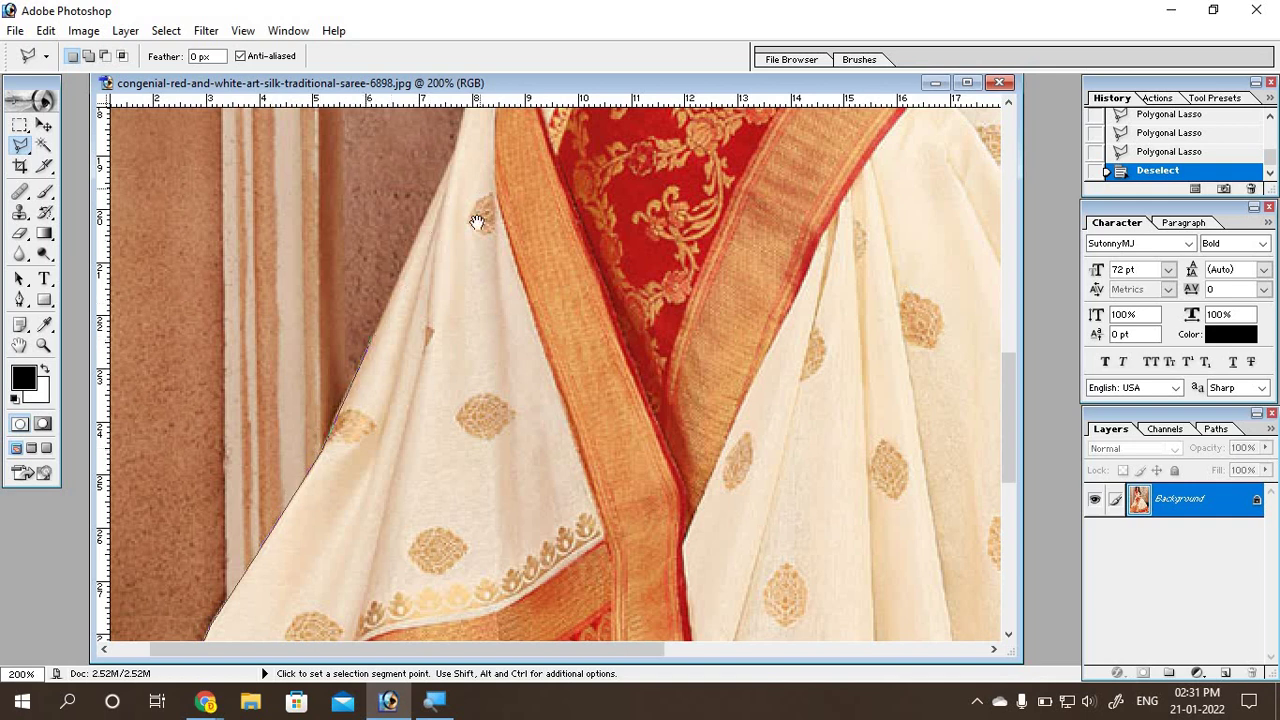
left_click_drag(455, 378, 457, 420)
scroll(445, 320, "up", 3)
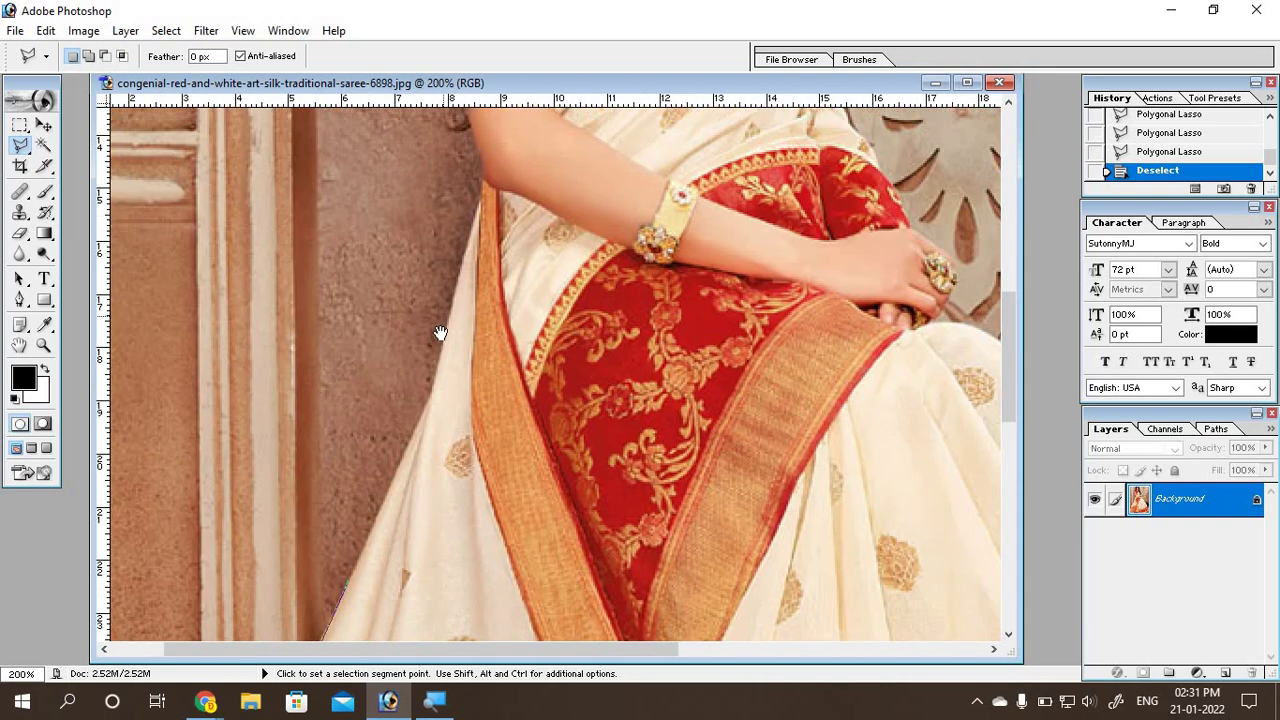
scroll(442, 325, "up", 1)
scroll(444, 312, "up", 2)
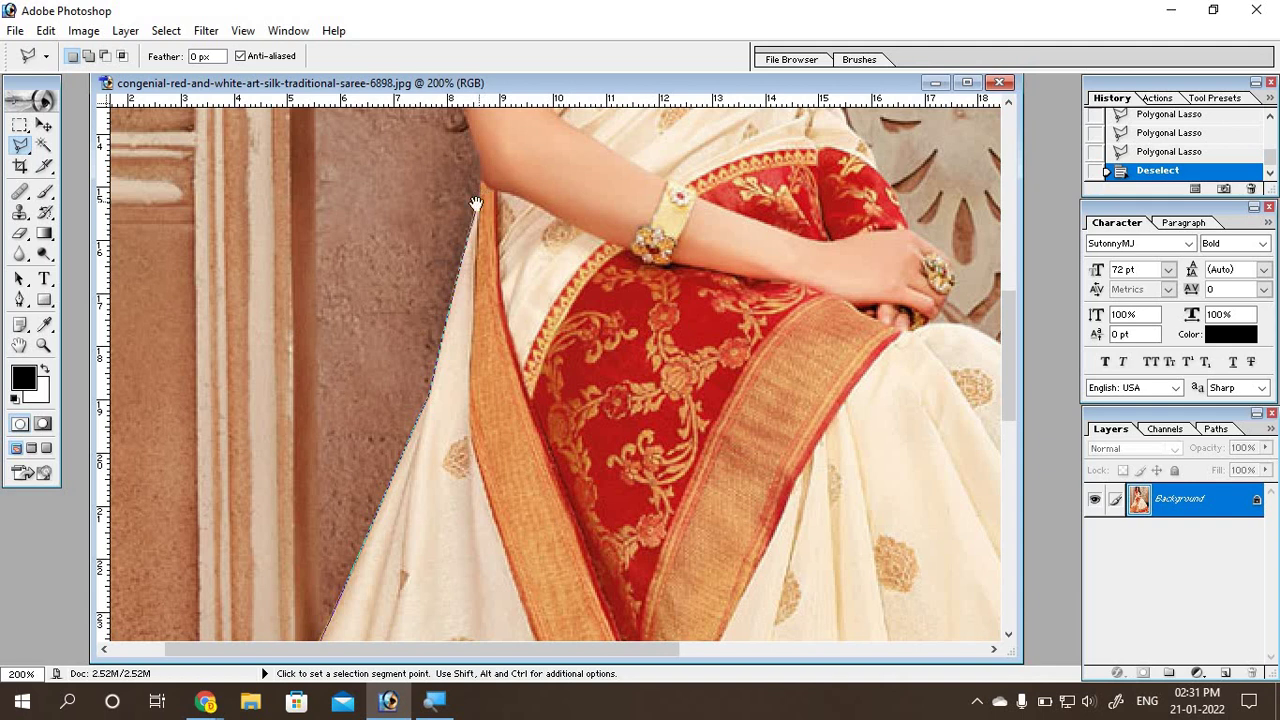
Step: Continue the outline in add mode past the blouse sleeve and shoulder, up the hair's left side
mouse_move(517, 163)
left_mouse_down()
mouse_move(531, 400)
mouse_move(518, 403)
left_mouse_up()
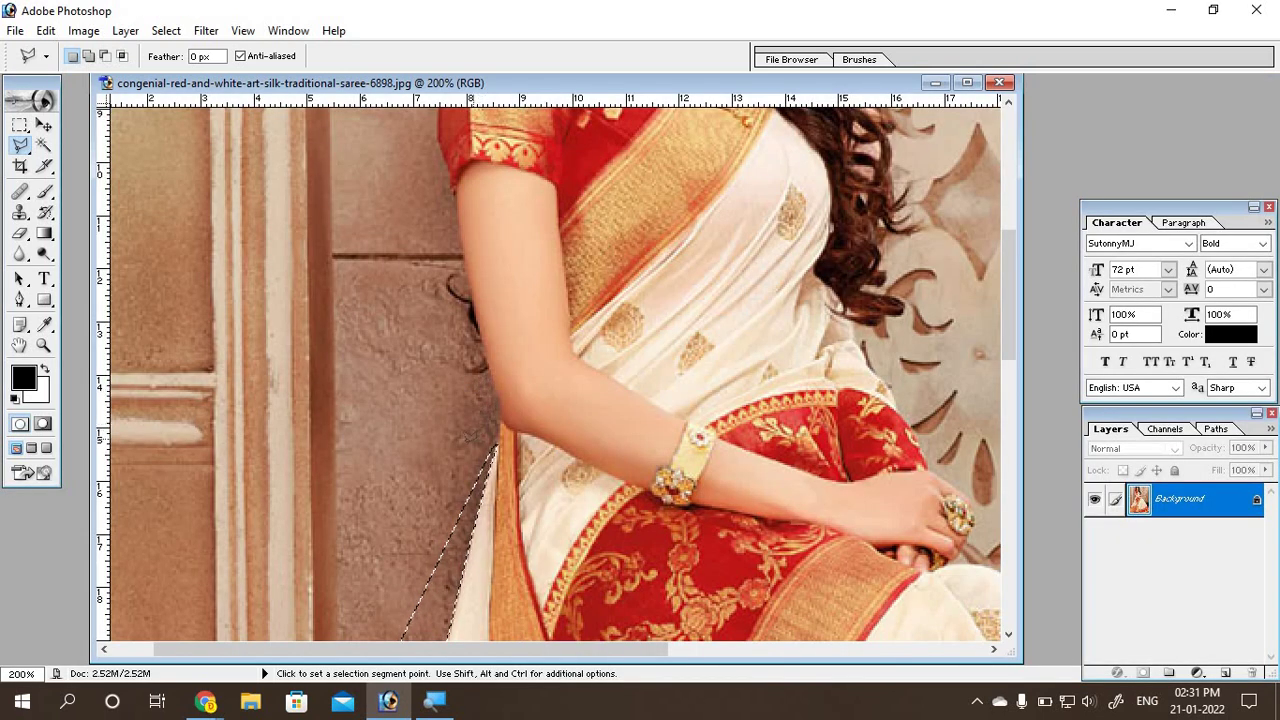
left_click_drag(497, 447, 497, 417)
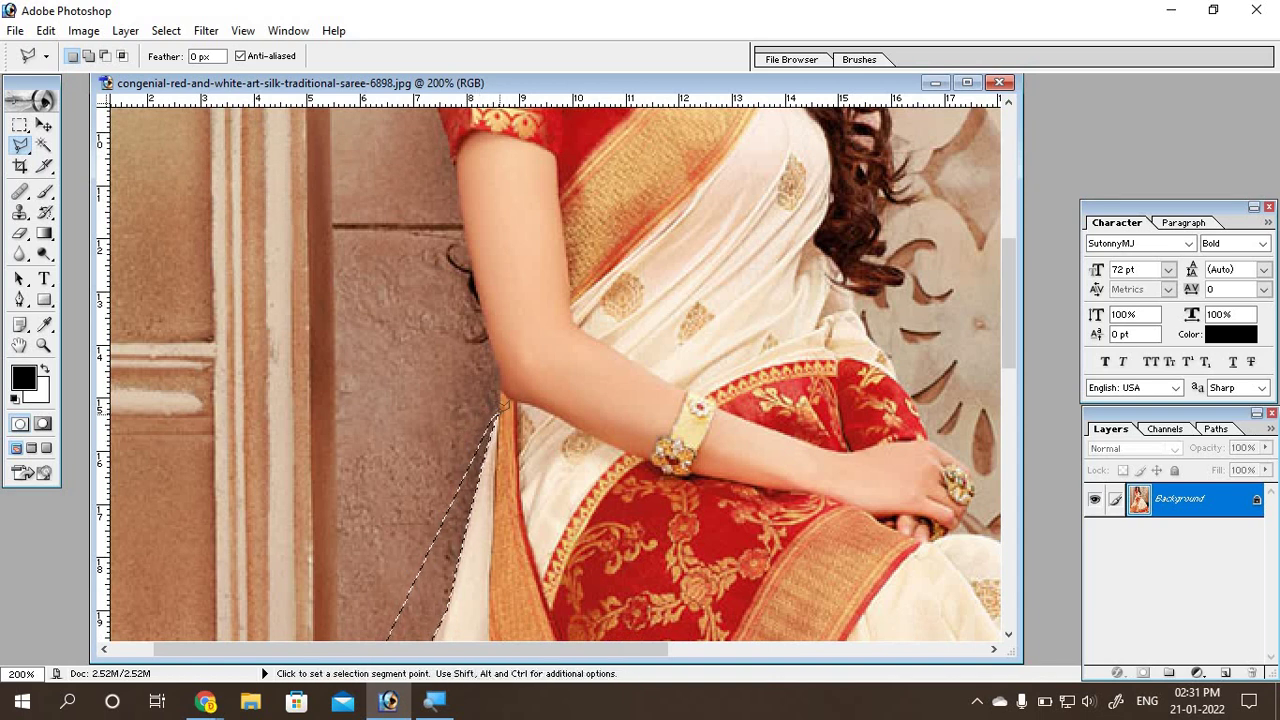
key("shift")
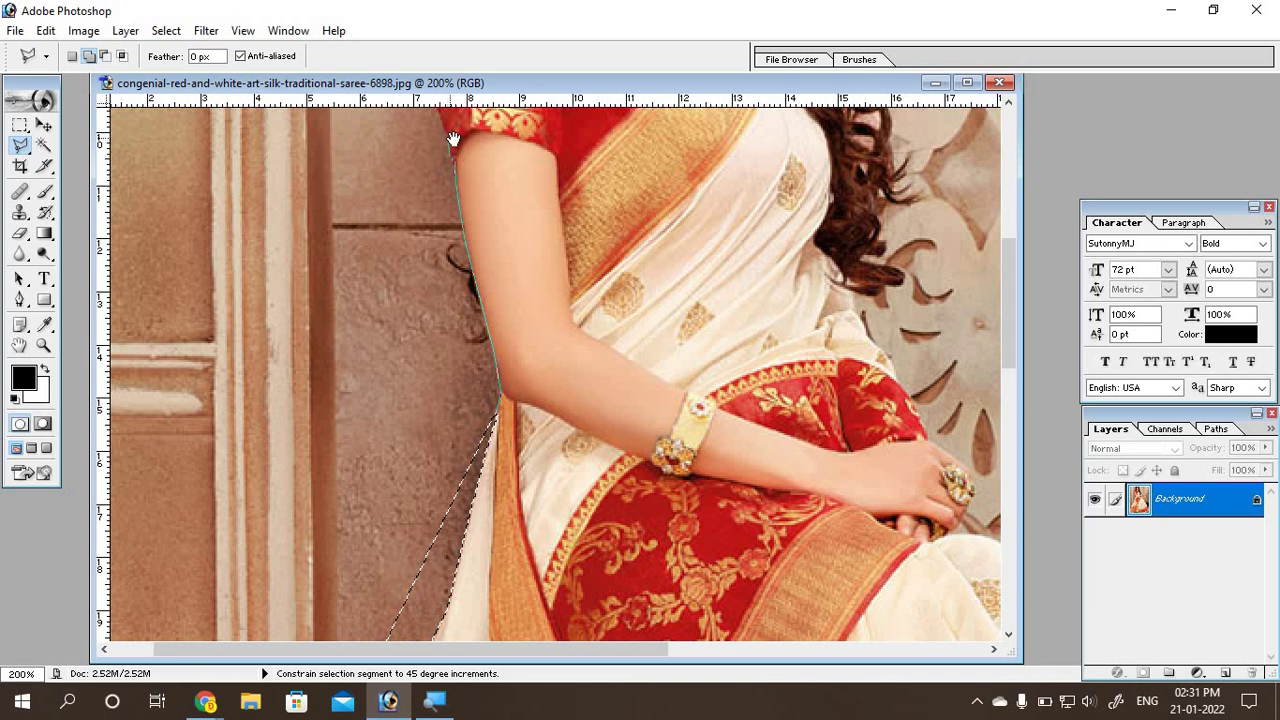
left_click_drag(453, 139, 492, 404)
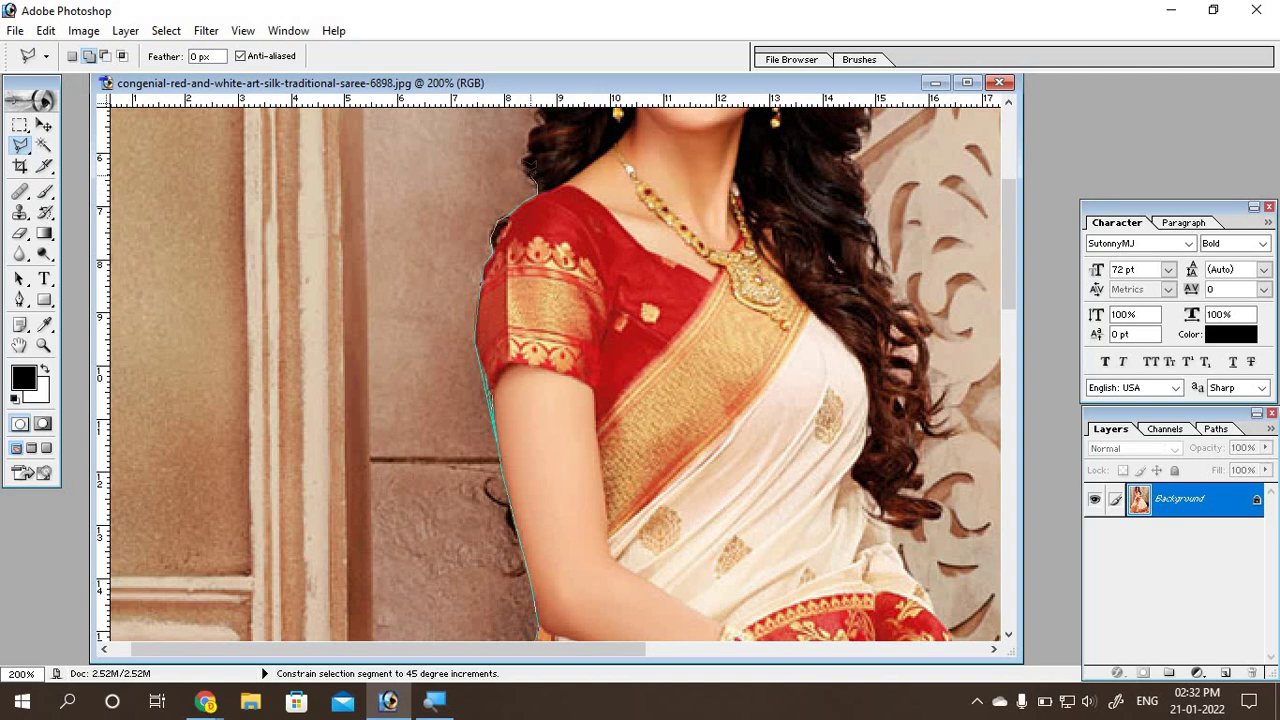
left_click_drag(548, 168, 508, 218)
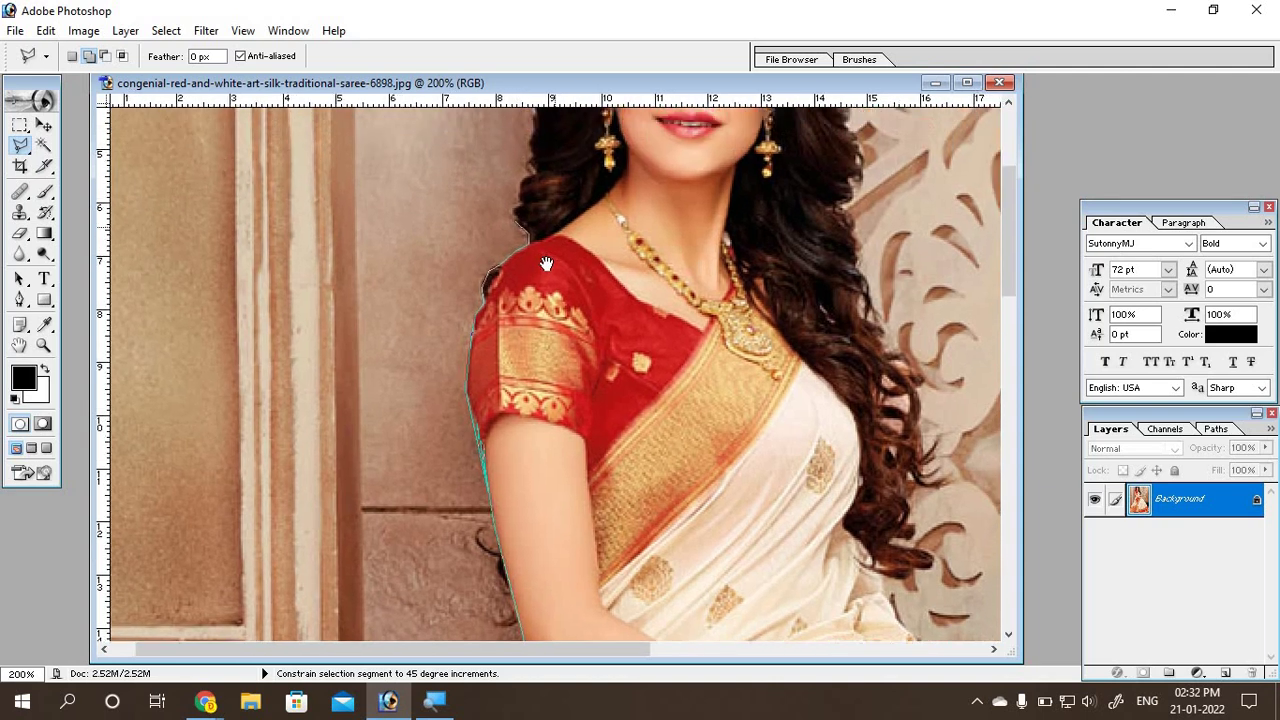
left_click_drag(514, 261, 522, 291)
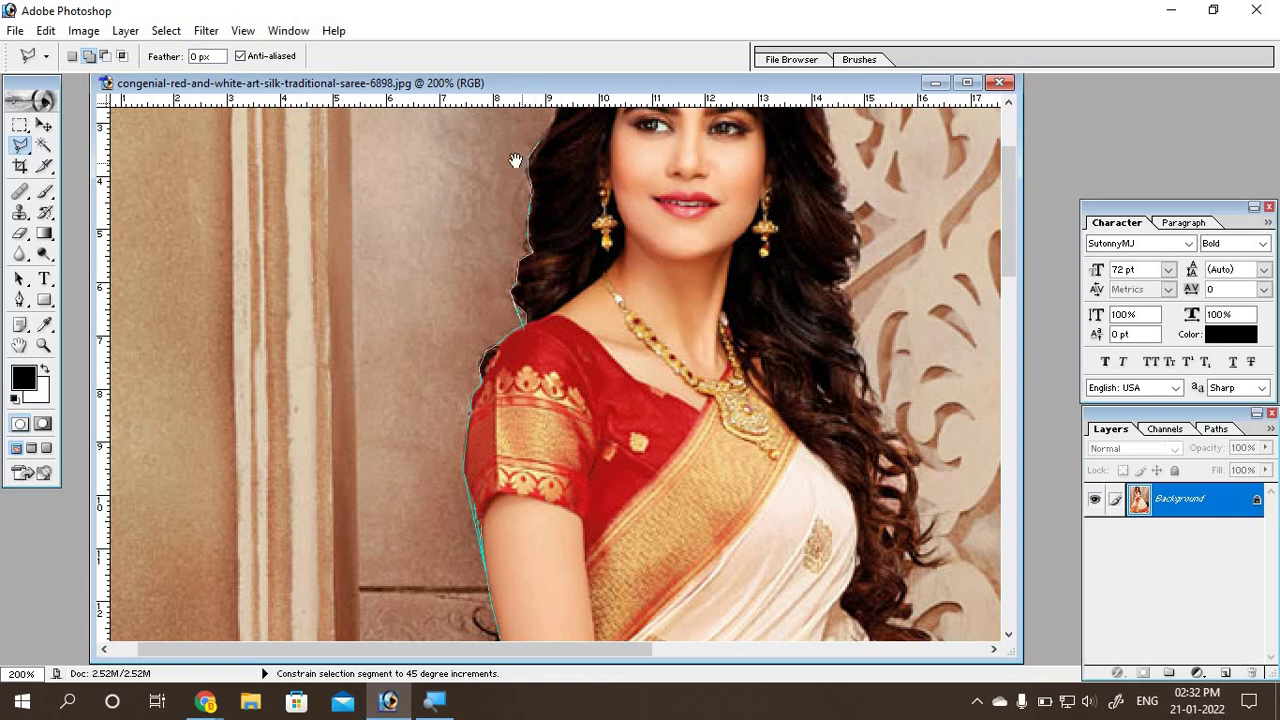
mouse_move(522, 163)
left_mouse_down()
mouse_move(493, 299)
mouse_move(471, 323)
left_mouse_up()
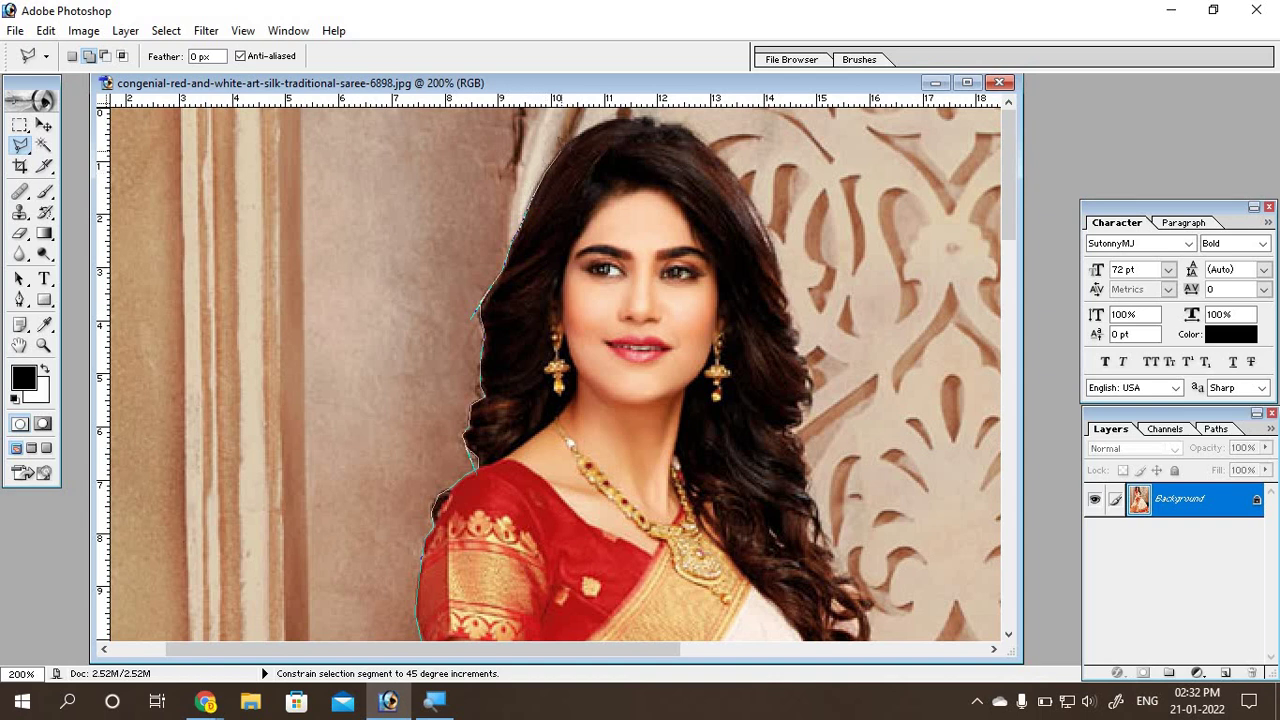
Step: Trace points across the top of the hair and down its right edge to the lower curls
left_click(600, 124)
left_click(658, 119)
left_click(703, 131)
left_click(750, 192)
left_click(772, 232)
left_click_drag(691, 296, 622, 237)
left_click_drag(780, 316, 621, 237)
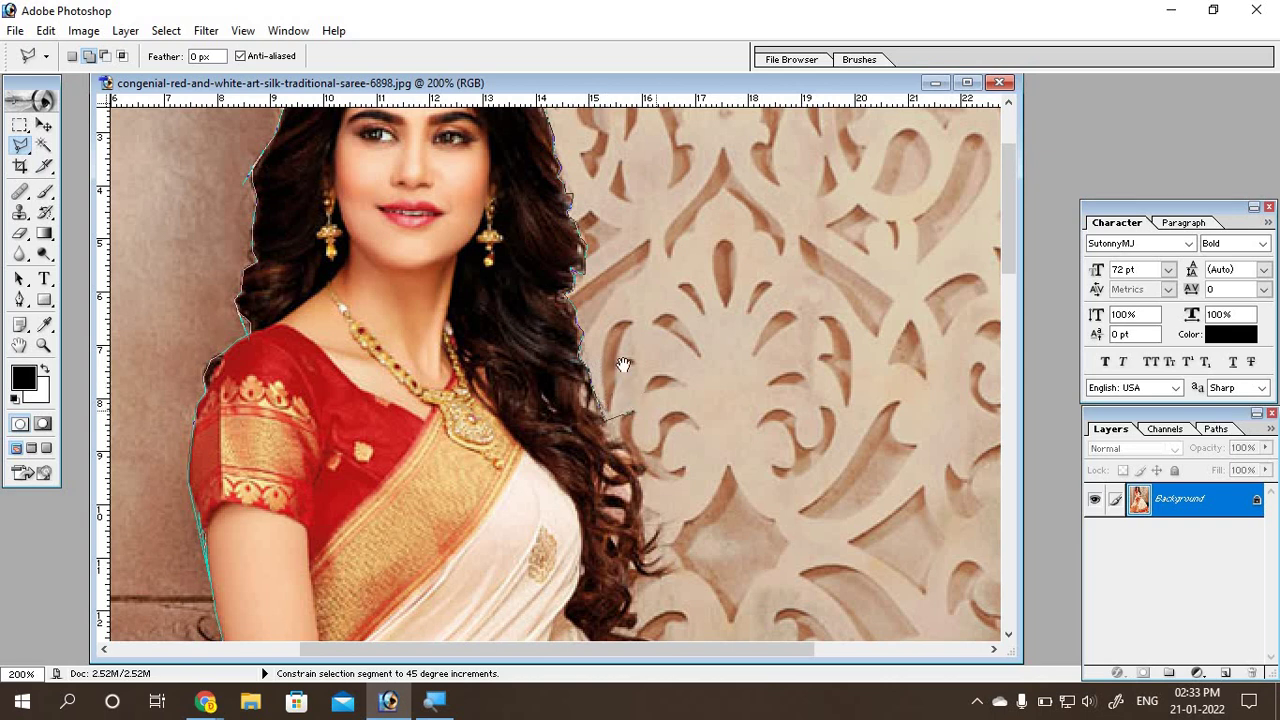
mouse_move(623, 363)
left_mouse_down()
mouse_move(557, 192)
mouse_move(539, 187)
left_mouse_up()
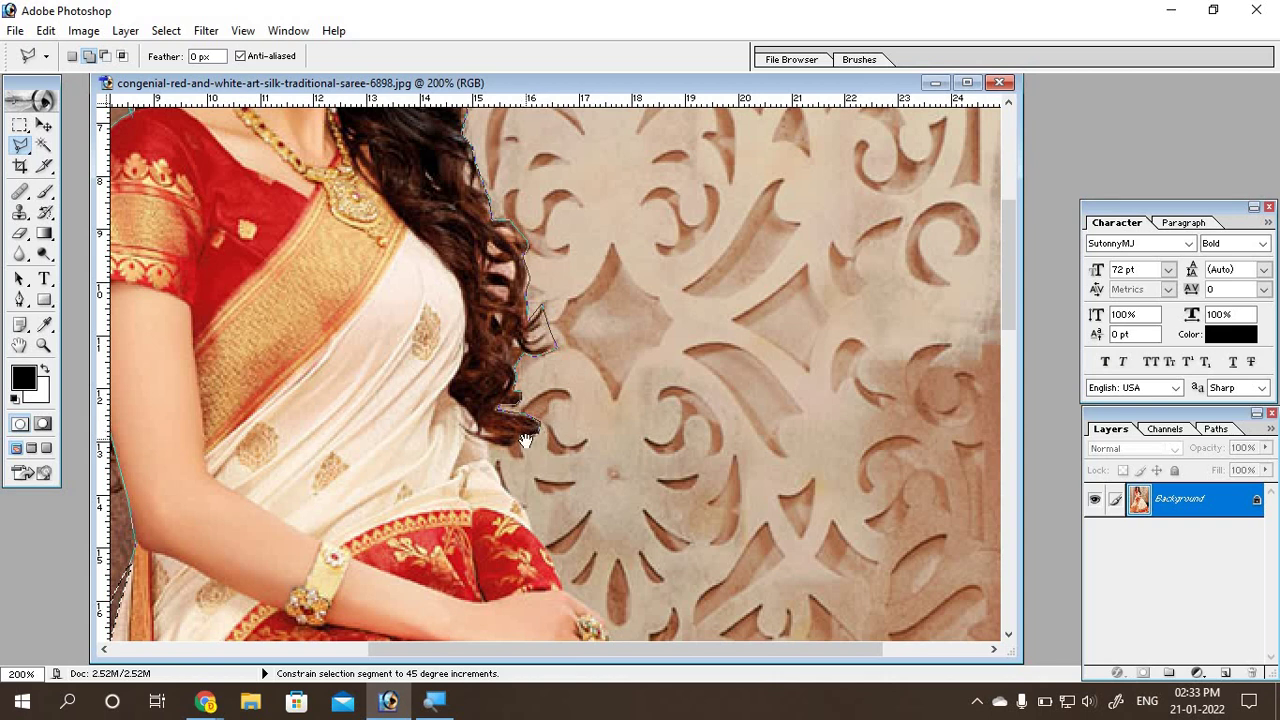
Step: Trace the outline past the hair's lower end and hands, then down the saree's right edge
left_click_drag(571, 486, 555, 454)
scroll(555, 340, "down", 3)
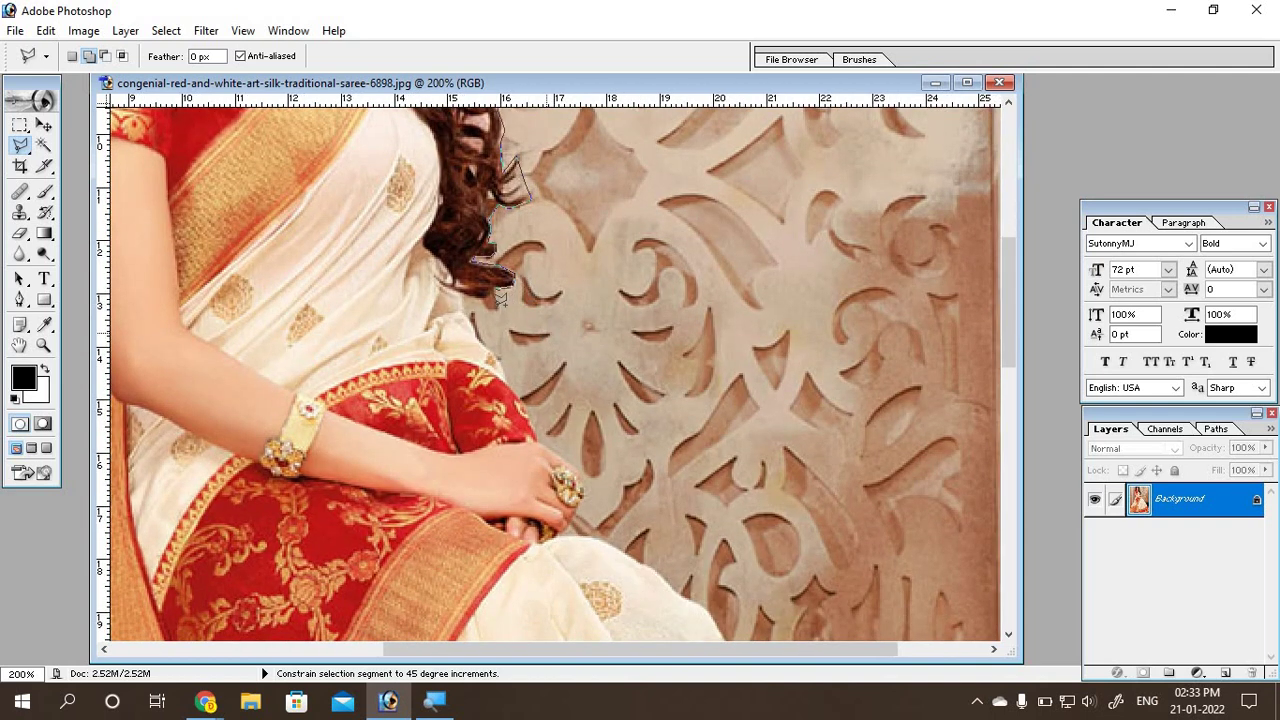
left_click(520, 292)
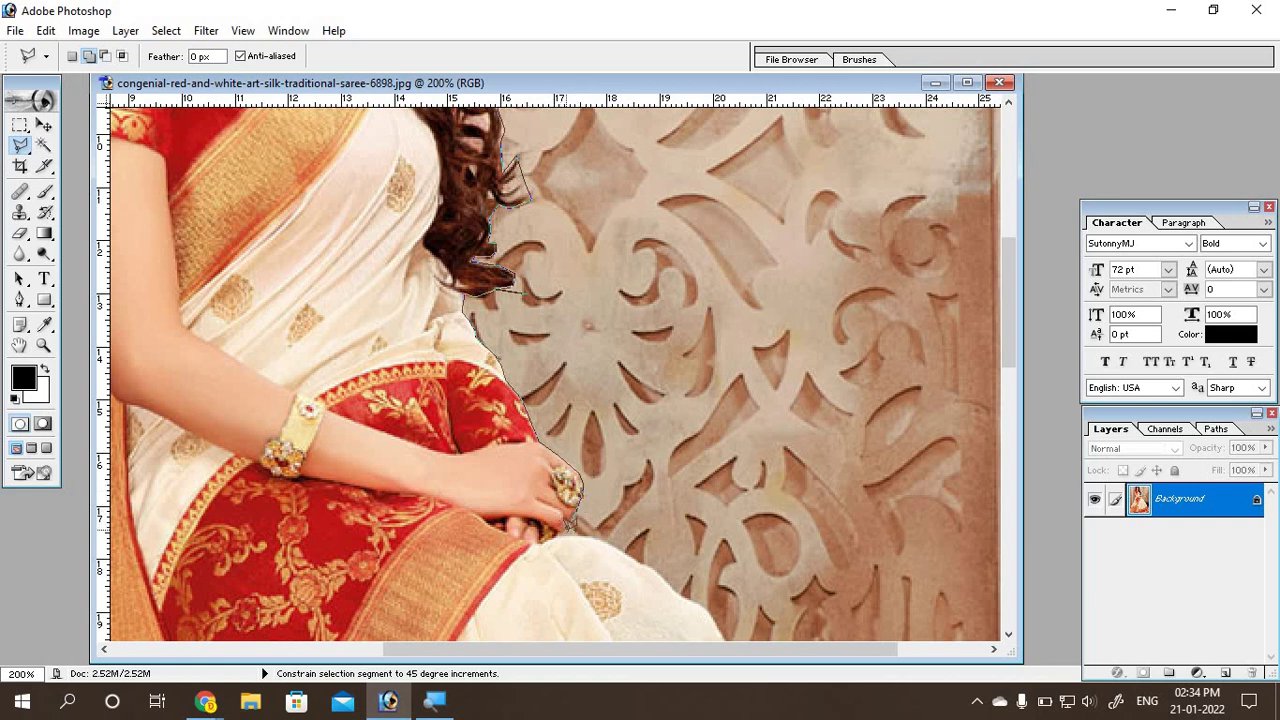
left_click(560, 528)
left_click(656, 568)
left_click_drag(730, 558, 633, 338)
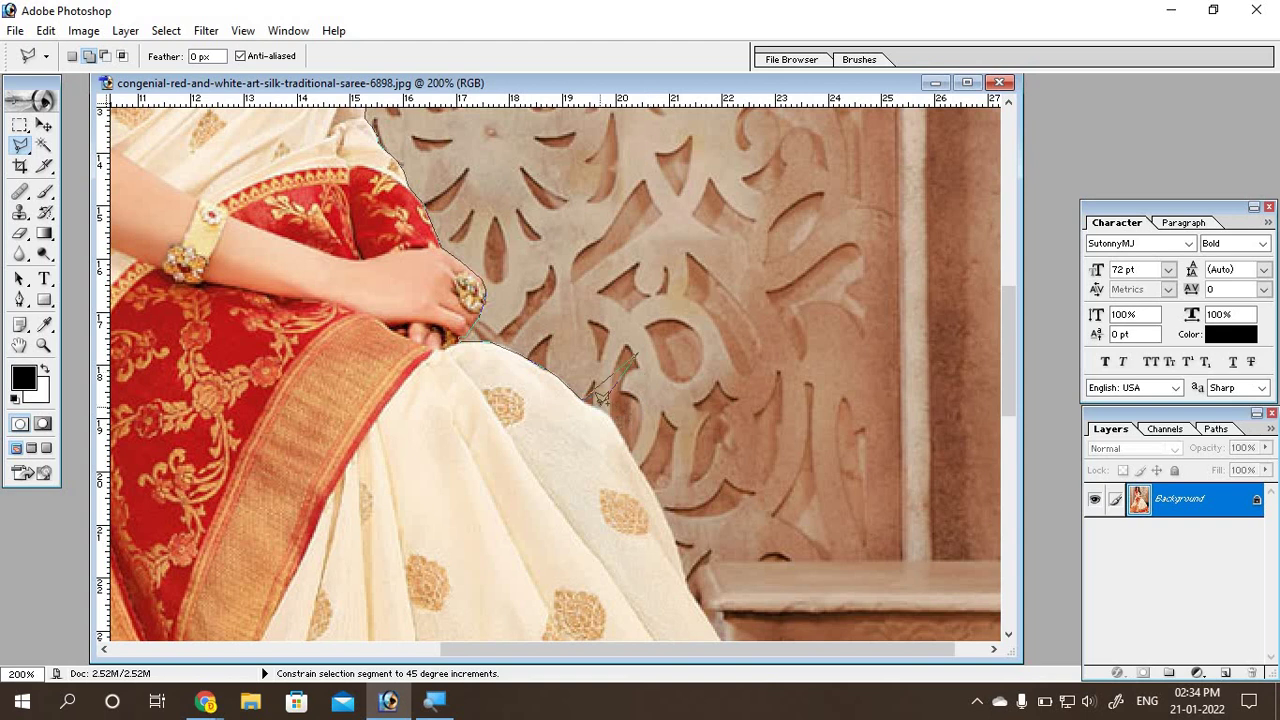
left_click(633, 355)
left_click(620, 422)
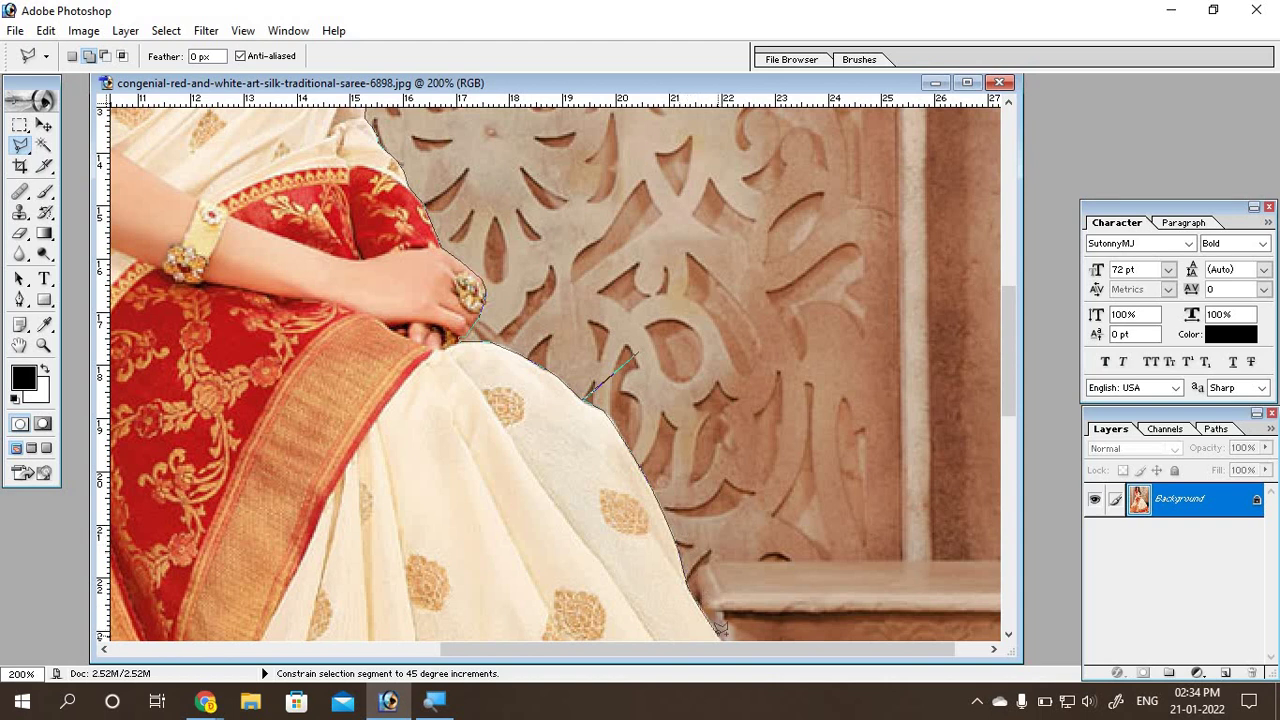
left_click_drag(722, 483, 674, 343)
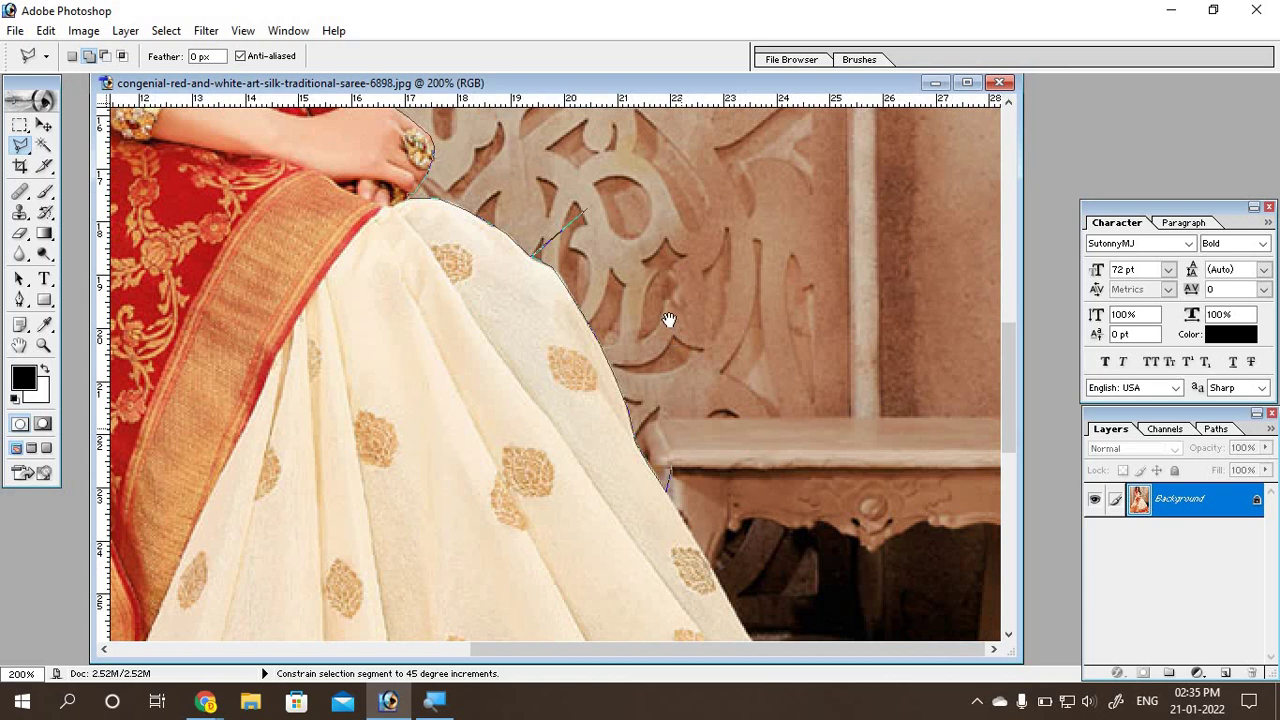
scroll(669, 320, "down", 3)
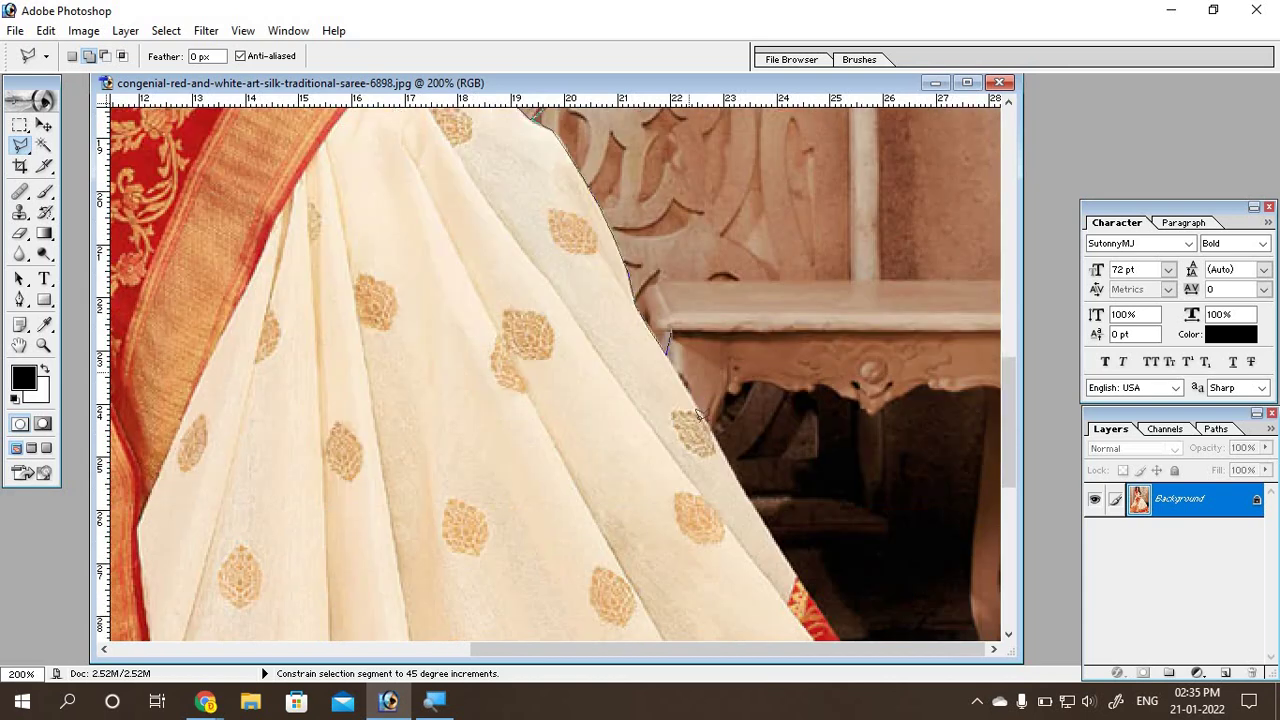
left_click(746, 499)
scroll(854, 620, "down", 5)
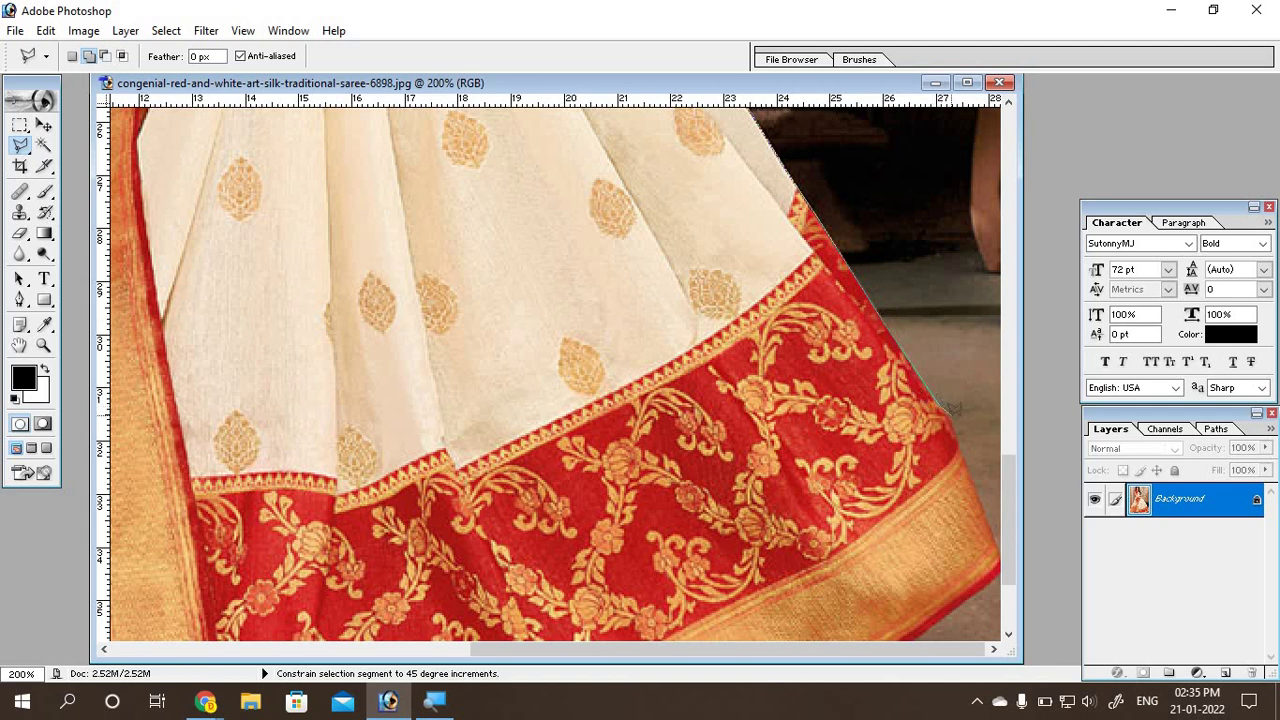
left_click(951, 412)
Step: Trace along the red border and saree hem, then close the outline into a selection
left_click_drag(928, 514, 922, 390)
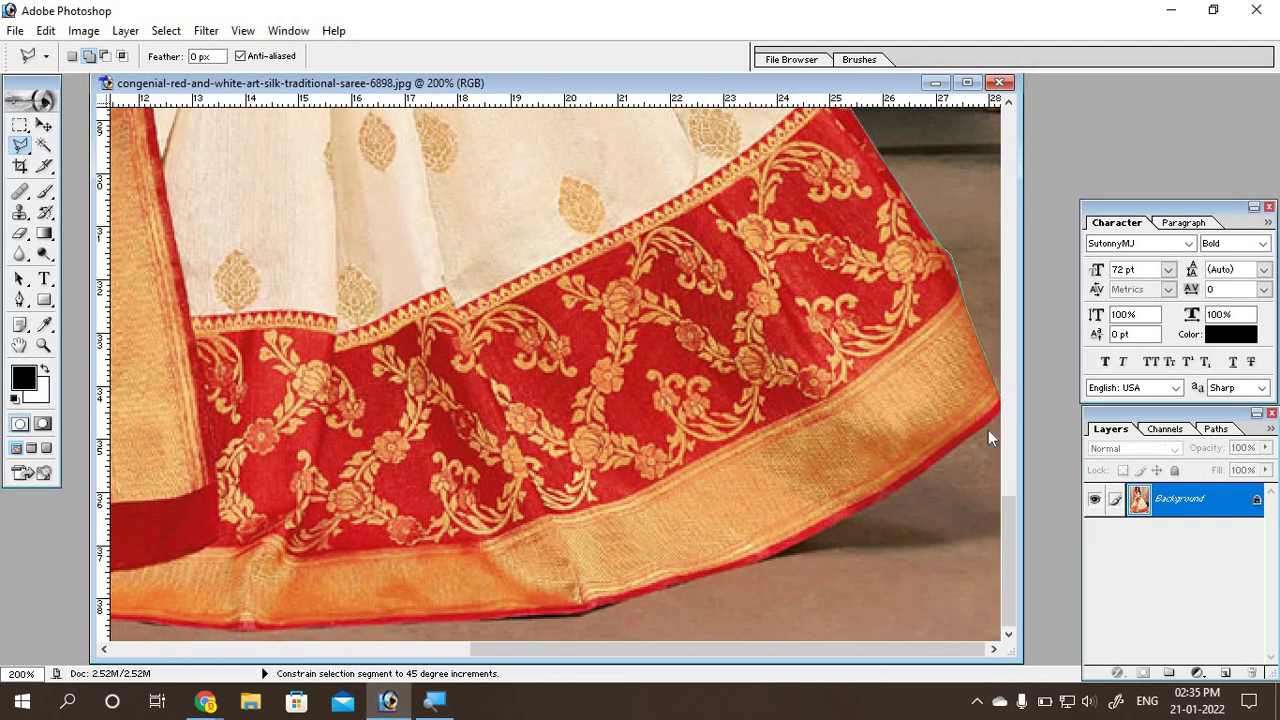
left_click(888, 501)
left_click(704, 578)
left_click(577, 613)
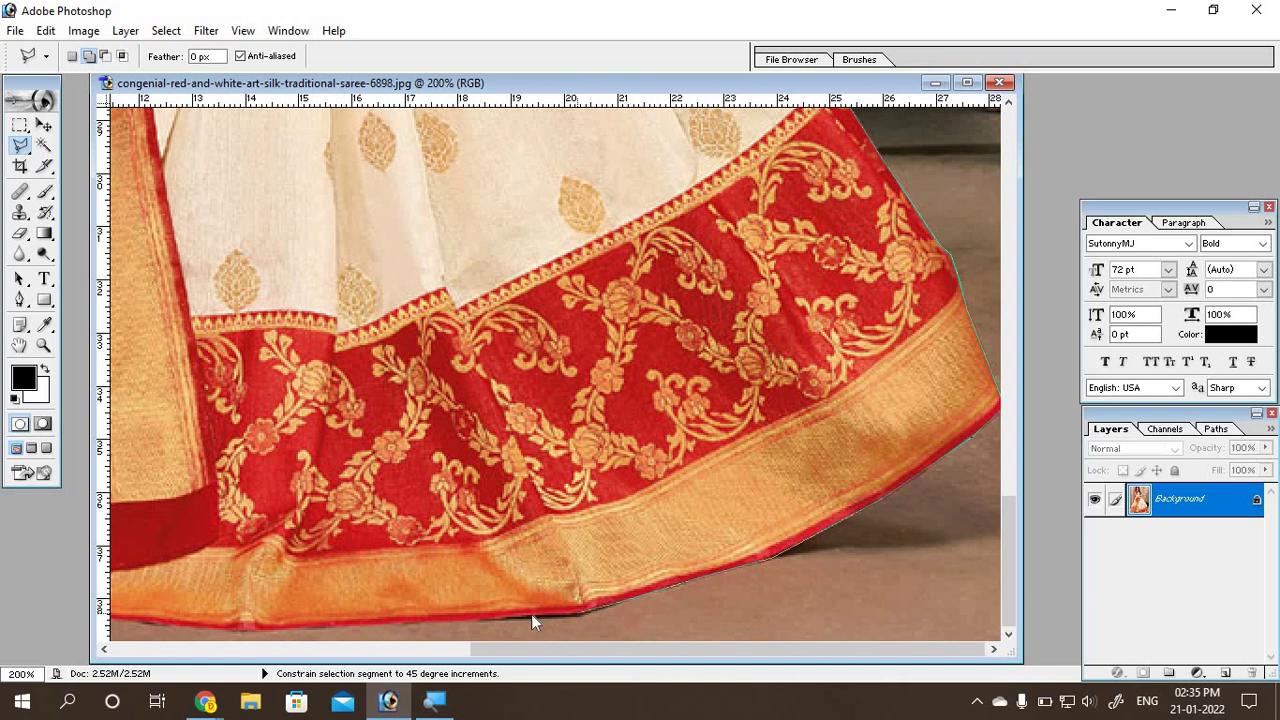
left_click(462, 622)
mouse_move(255, 609)
left_mouse_down()
mouse_move(692, 565)
mouse_move(880, 570)
left_mouse_up()
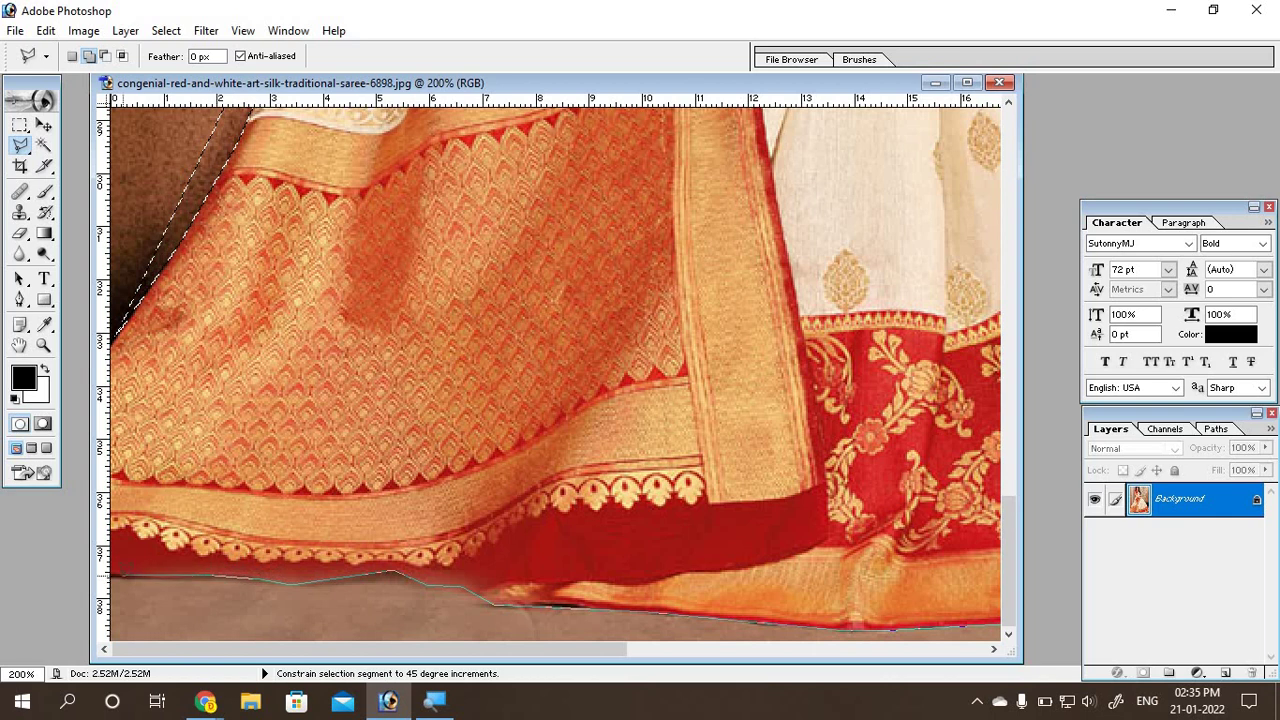
left_click_drag(115, 575, 140, 580)
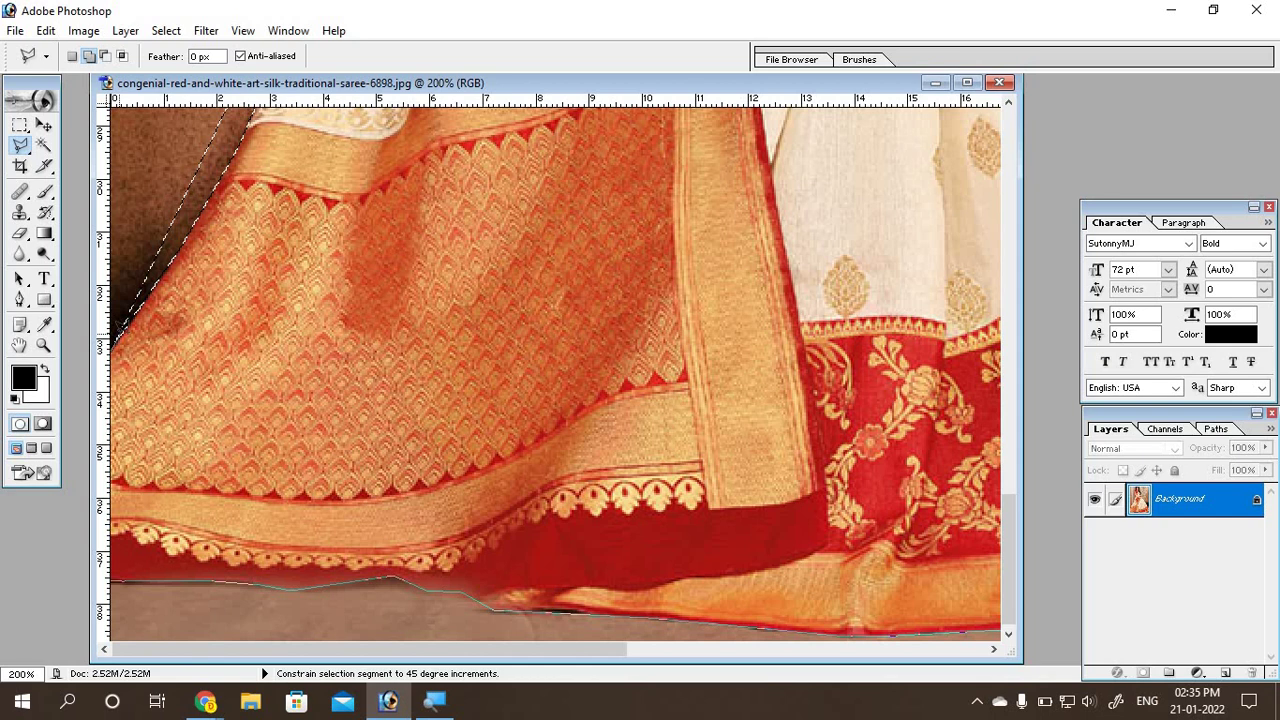
left_click(118, 336)
Step: Zoom out to 50% to check the whole model's selection
scroll(385, 405, "up", 2)
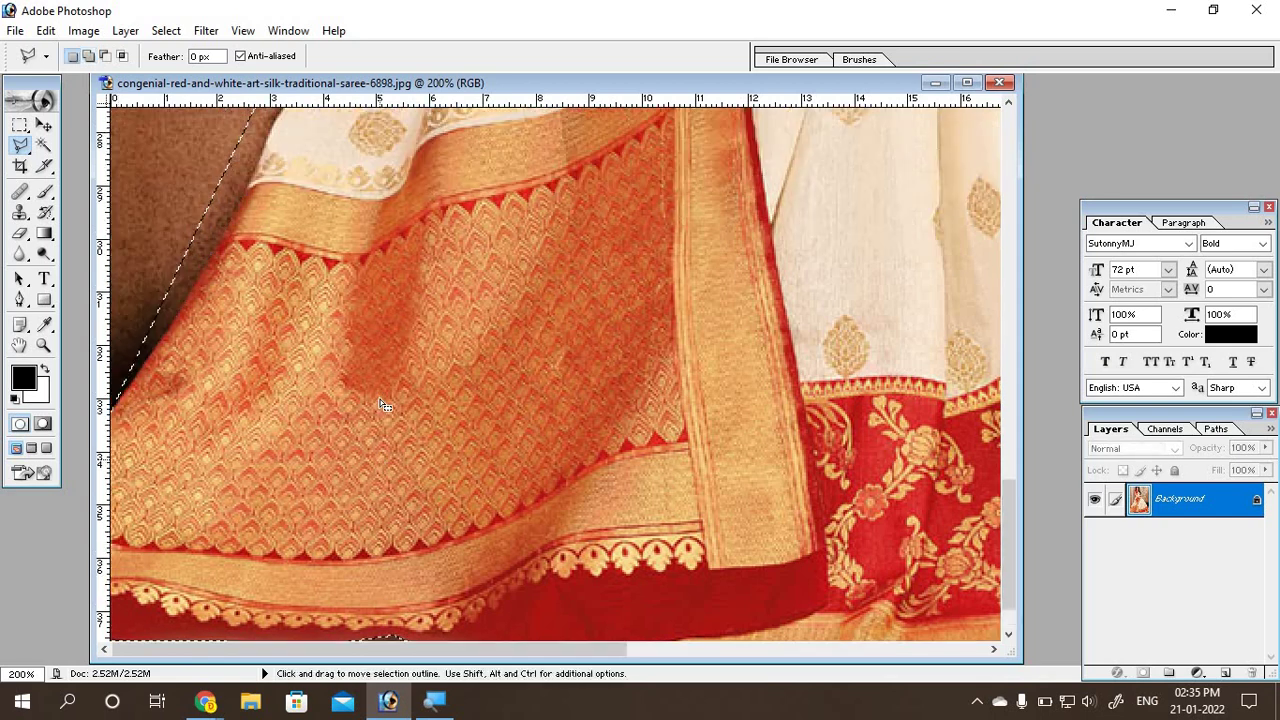
scroll(385, 405, "up", 2)
scroll(385, 405, "up", 1)
scroll(385, 403, "up", 2)
scroll(384, 401, "up", 1)
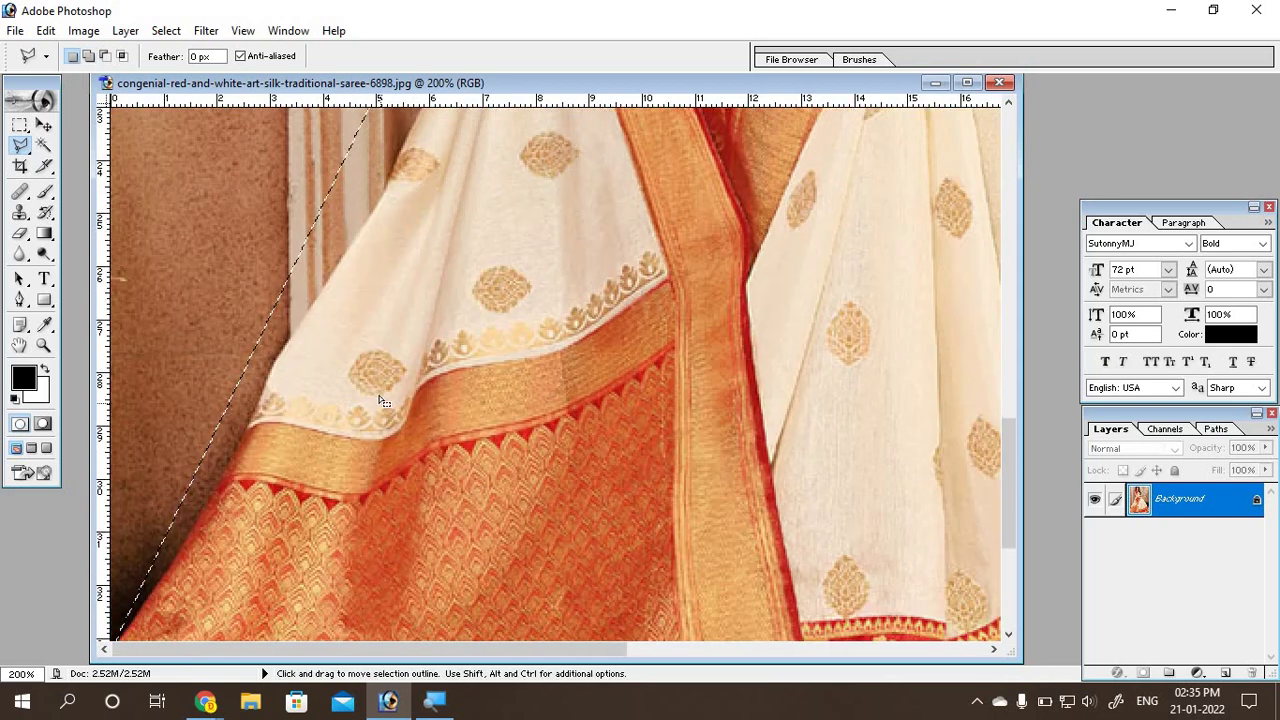
scroll(270, 392, "down", 2)
scroll(270, 392, "up", 2)
scroll(270, 392, "up", 1)
scroll(270, 365, "up", 2)
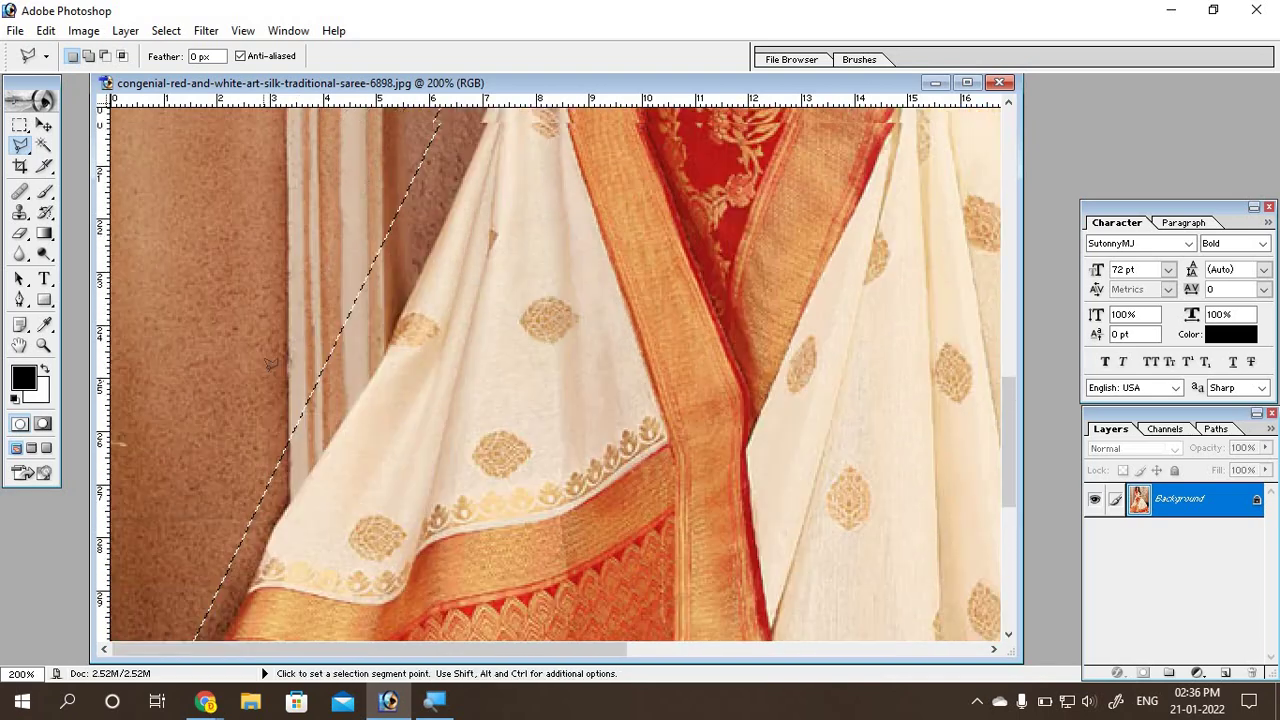
scroll(270, 365, "up", 3)
scroll(270, 365, "up", 3)
scroll(270, 365, "up", 2)
scroll(470, 308, "down", 2)
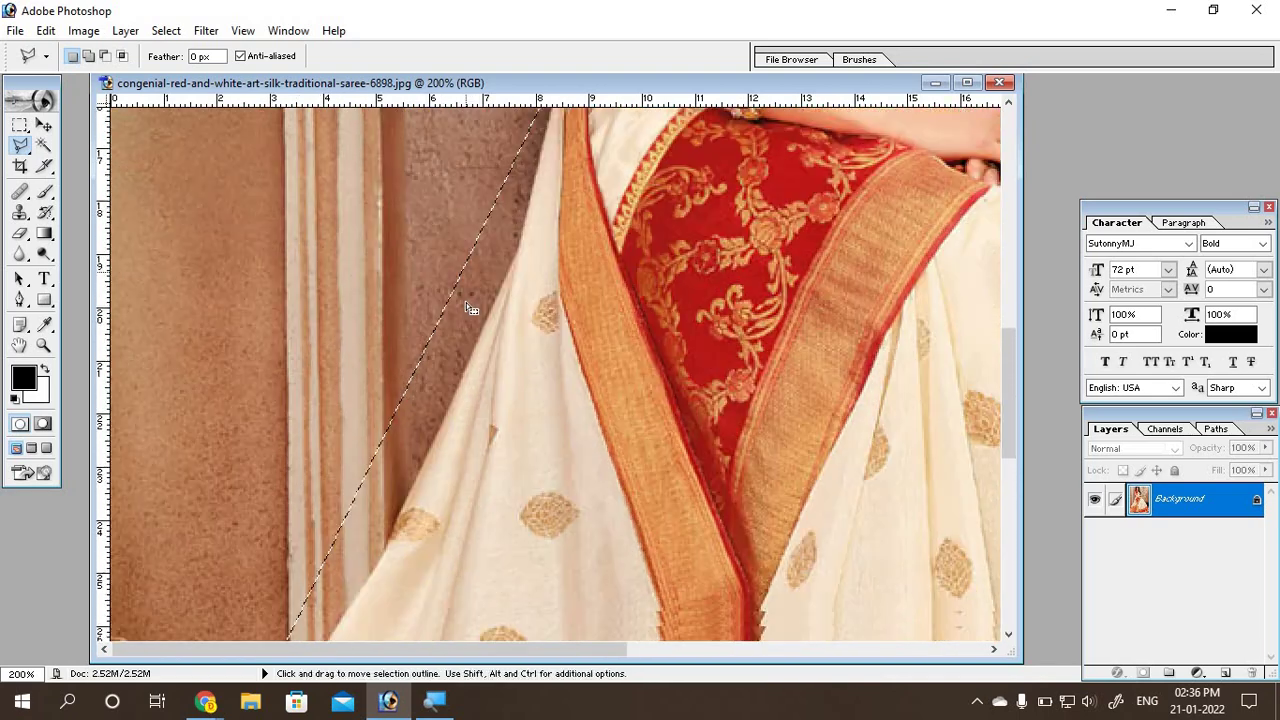
scroll(465, 312, "down", 2)
scroll(578, 343, "down", 1)
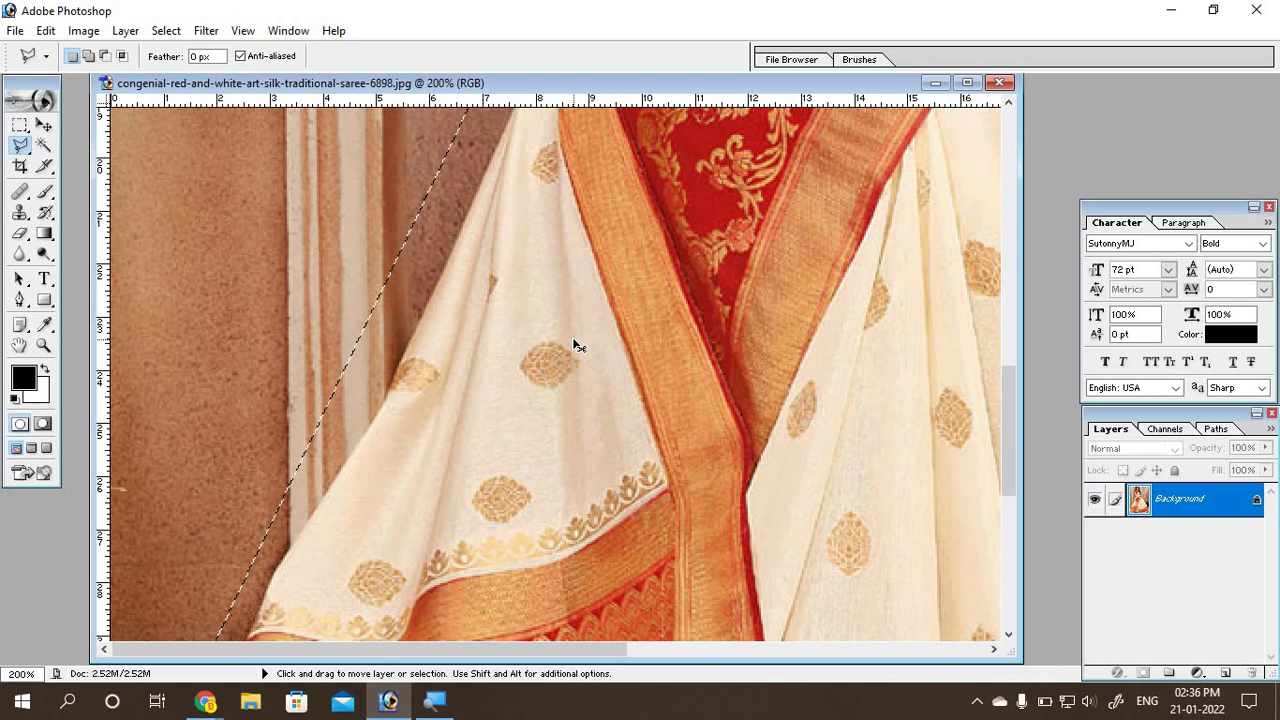
key("ctrl+minus")
key("ctrl+minus")
scroll(578, 343, "down", 2)
key("ctrl+minus")
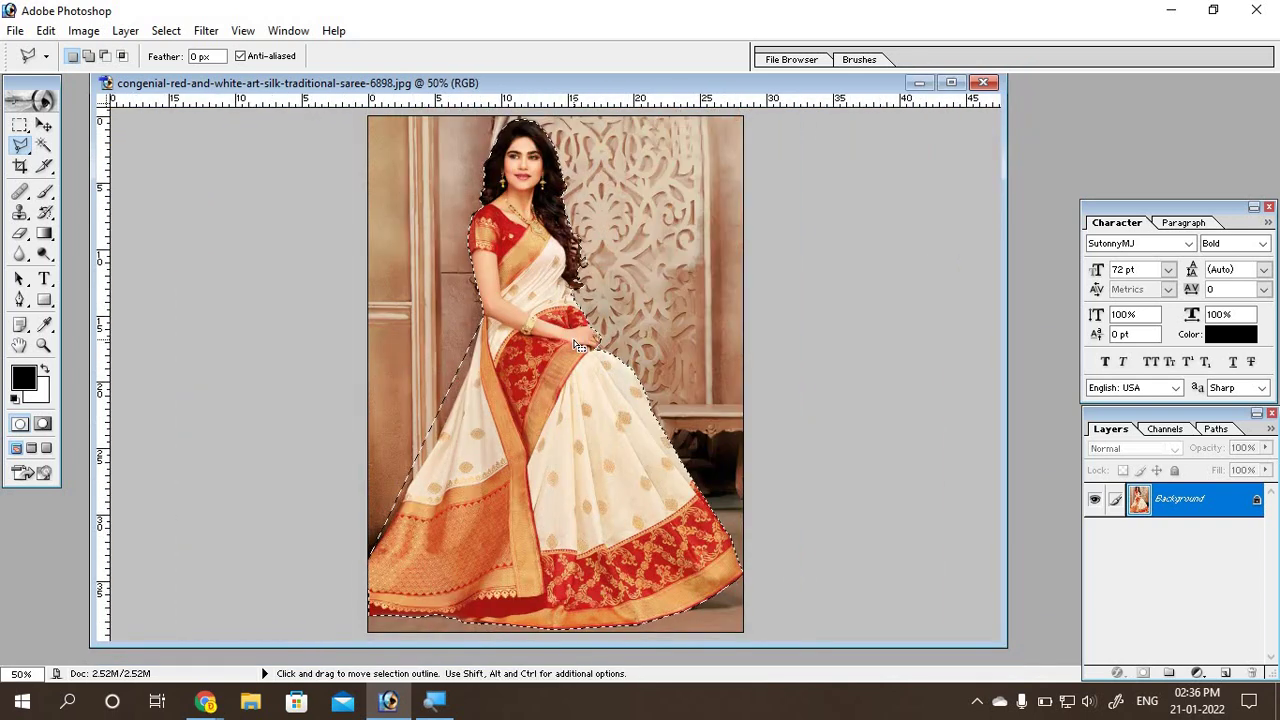
Step: Invert the selection so it covers the background (Ctrl+Shift+I)
key("ctrl")
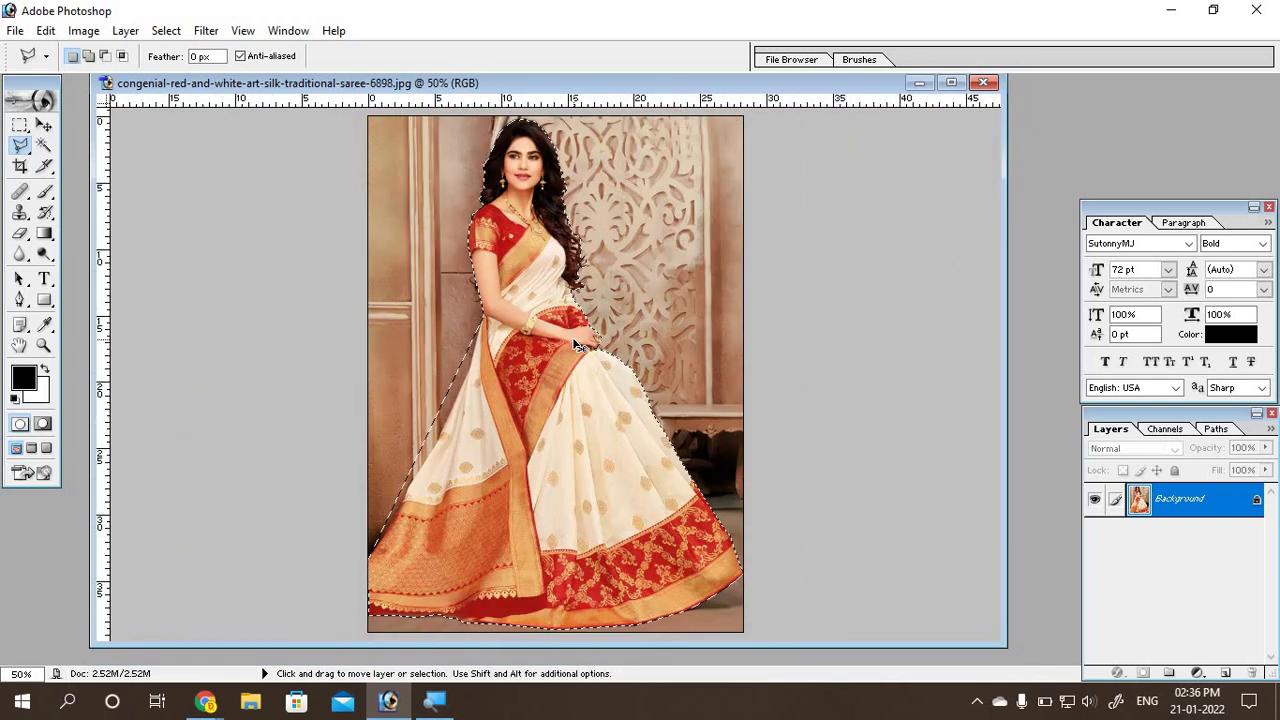
key("shift")
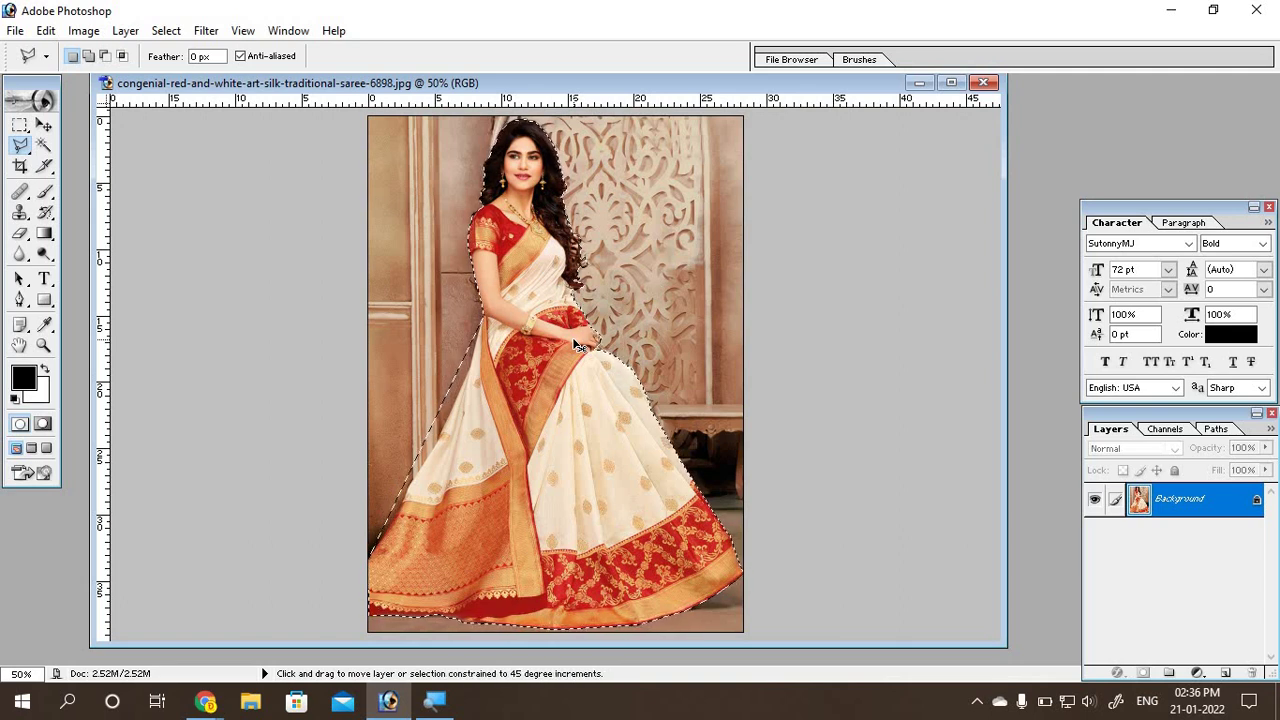
key("ctrl+shift+i")
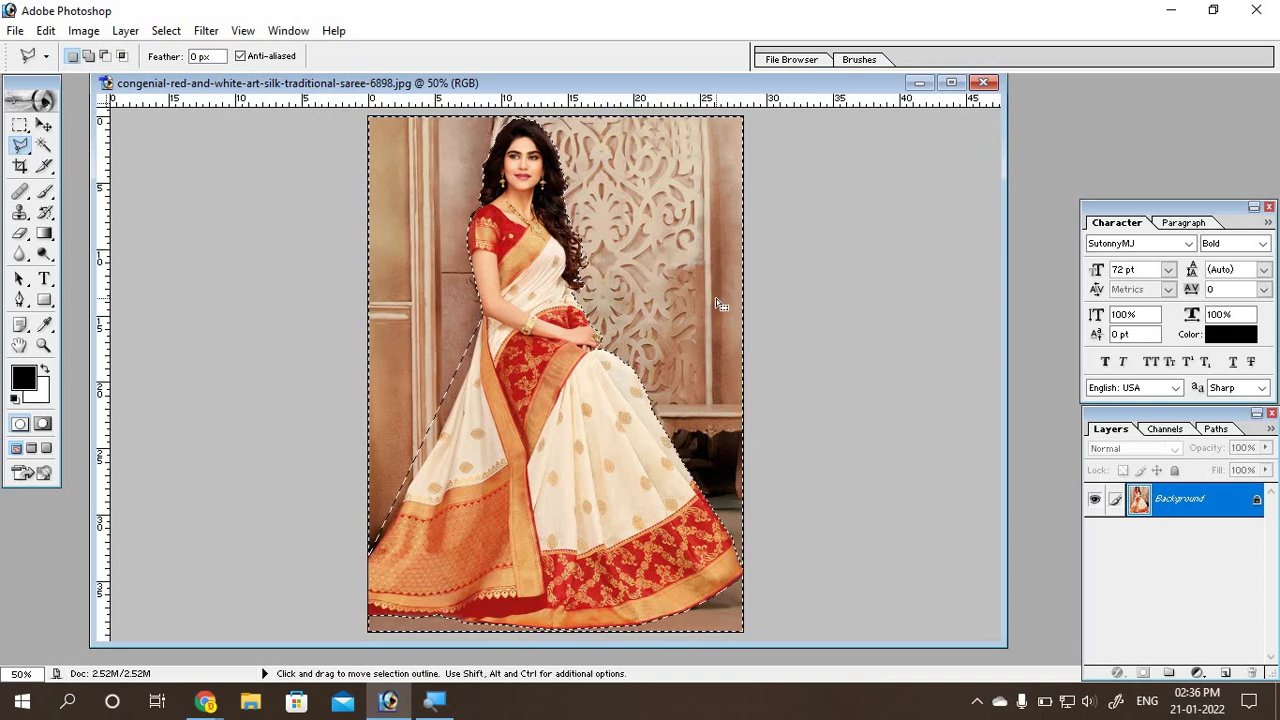
Step: Erase the background to transparency with the Magic Eraser and Delete
left_click(22, 236)
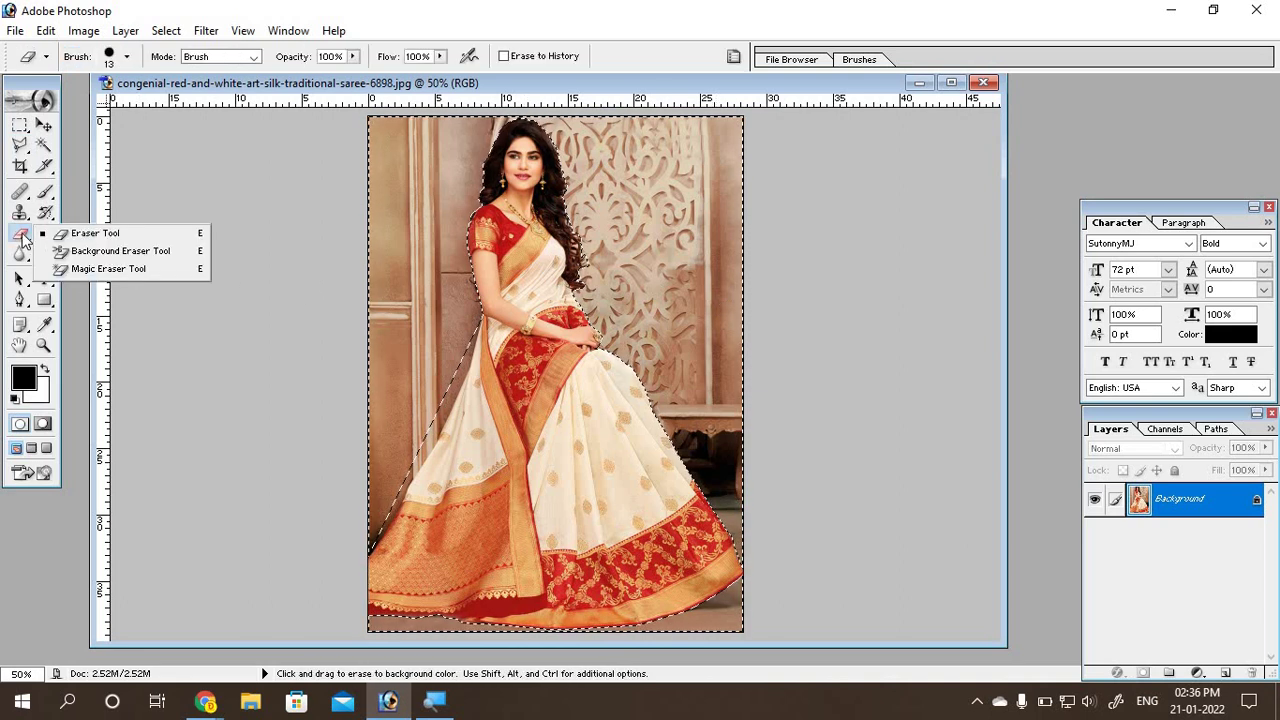
left_click(108, 268)
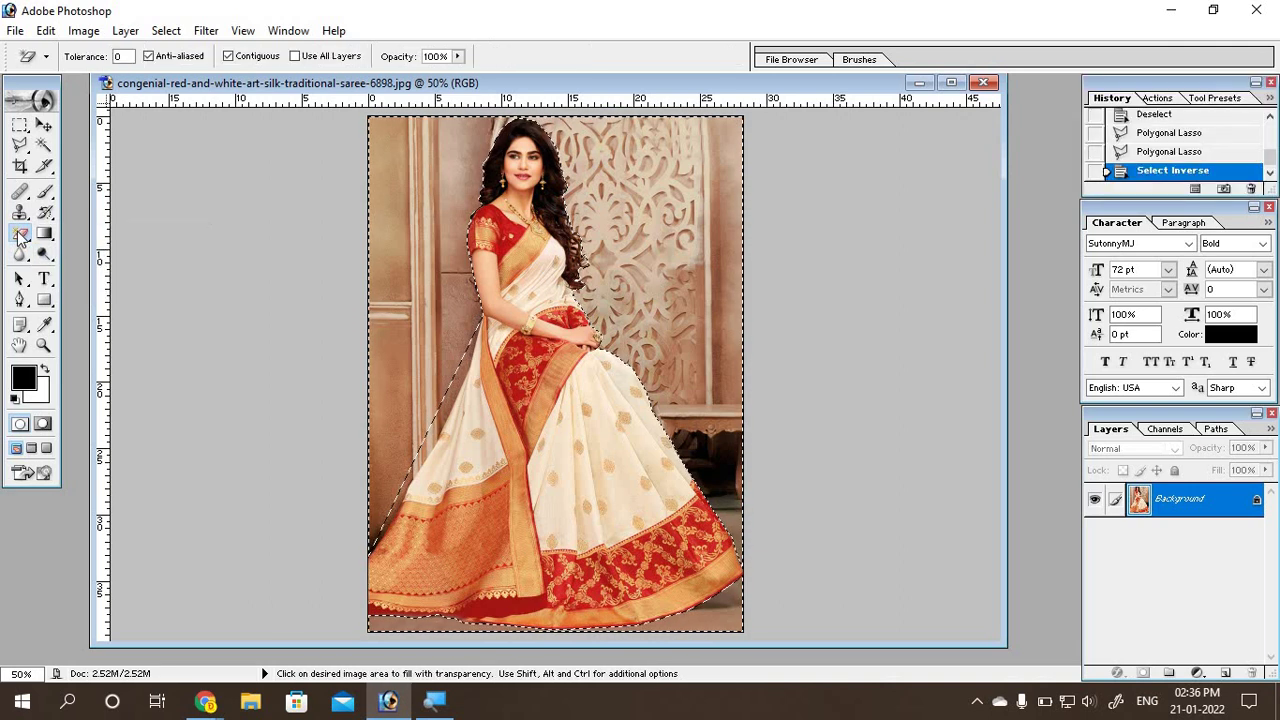
left_click(392, 246)
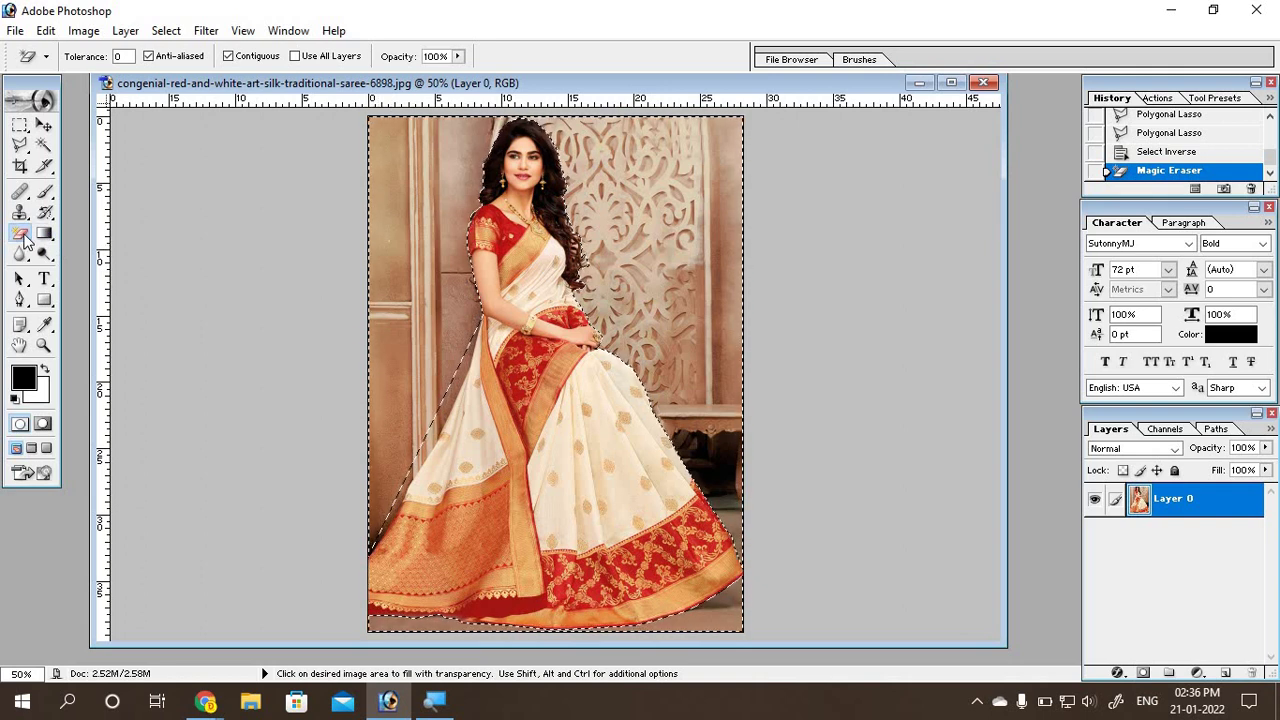
key("Delete")
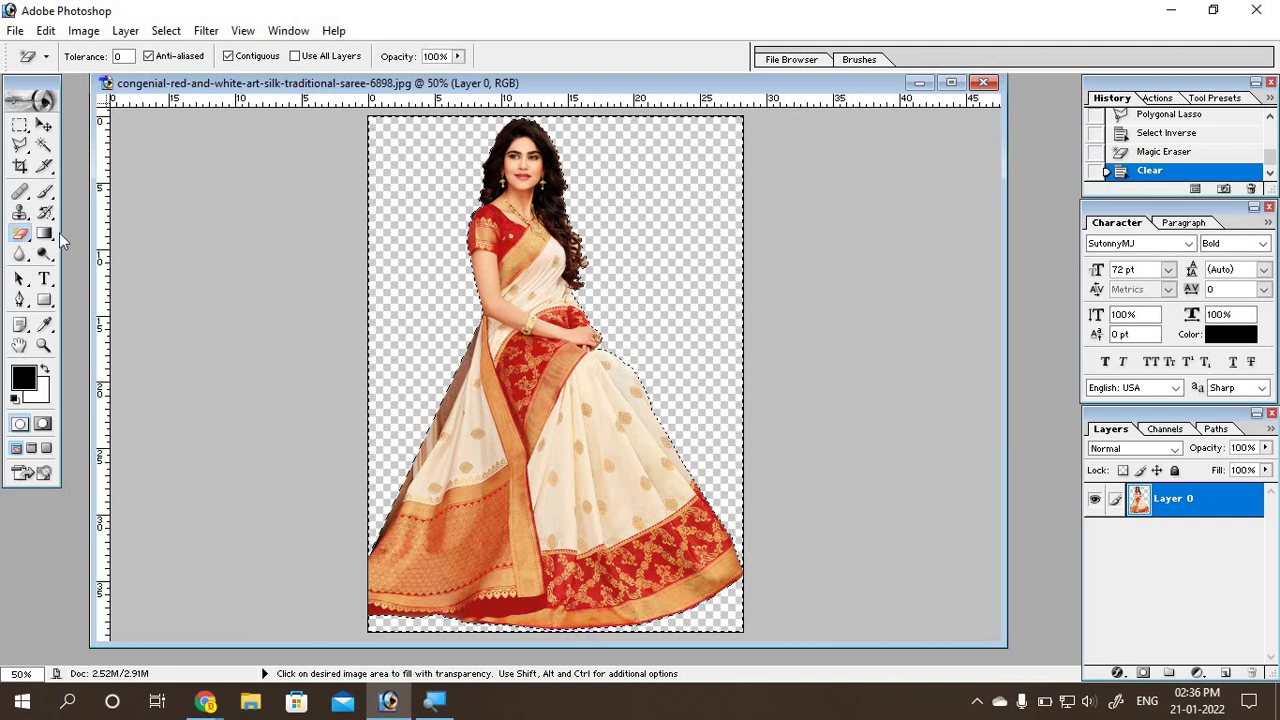
Step: Switch to the Polygonal Lasso, zoom to 200% on the saree, and drop the selection
left_click(20, 145)
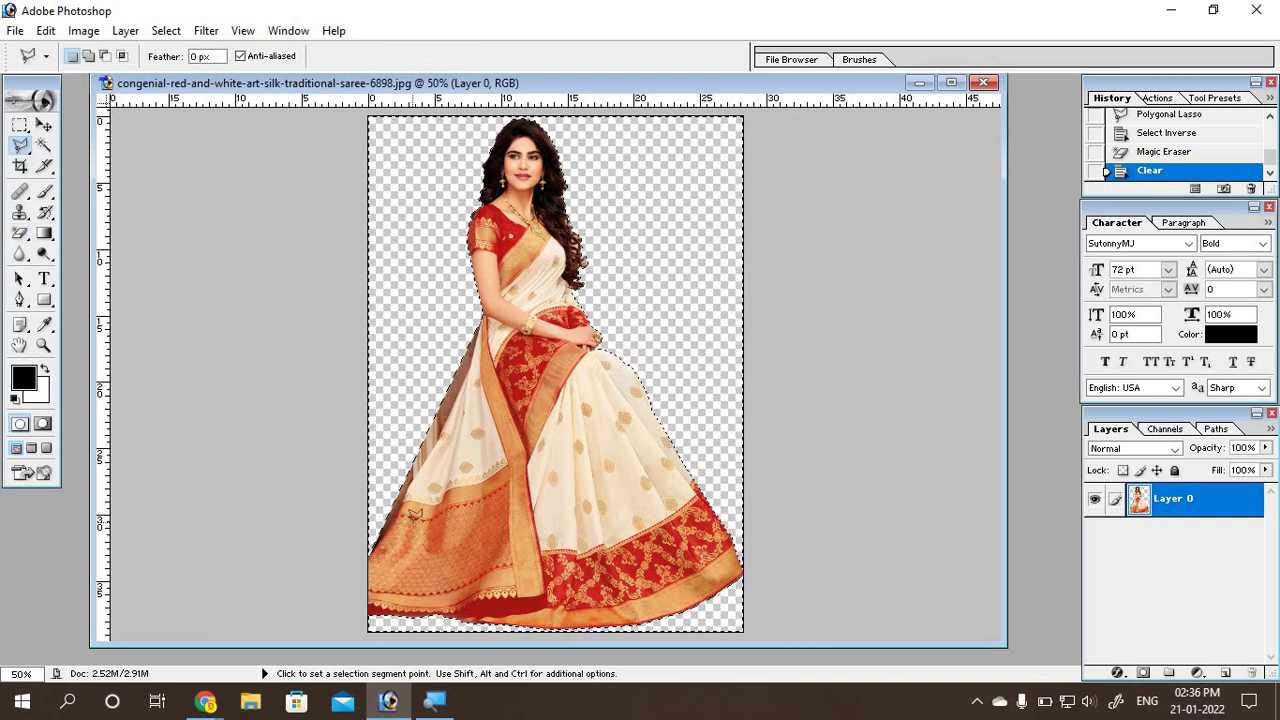
key("ctrl+plus")
key("ctrl+plus")
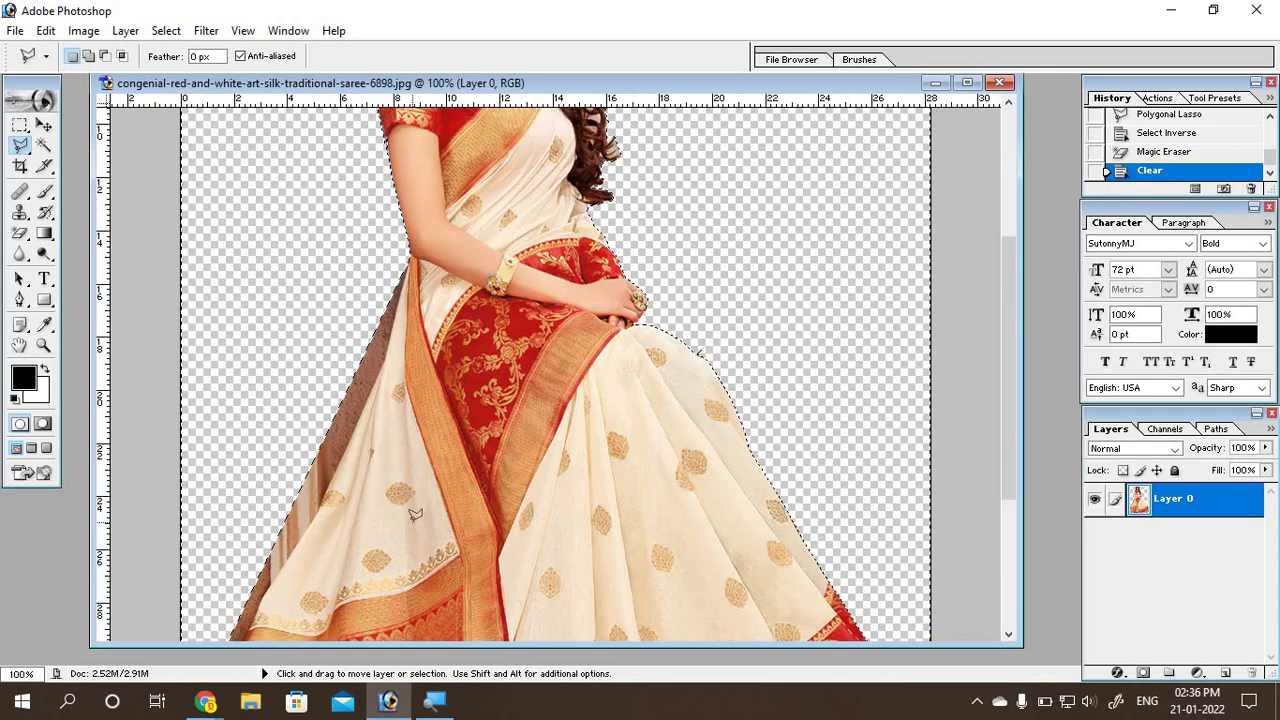
scroll(215, 590, "down", 5)
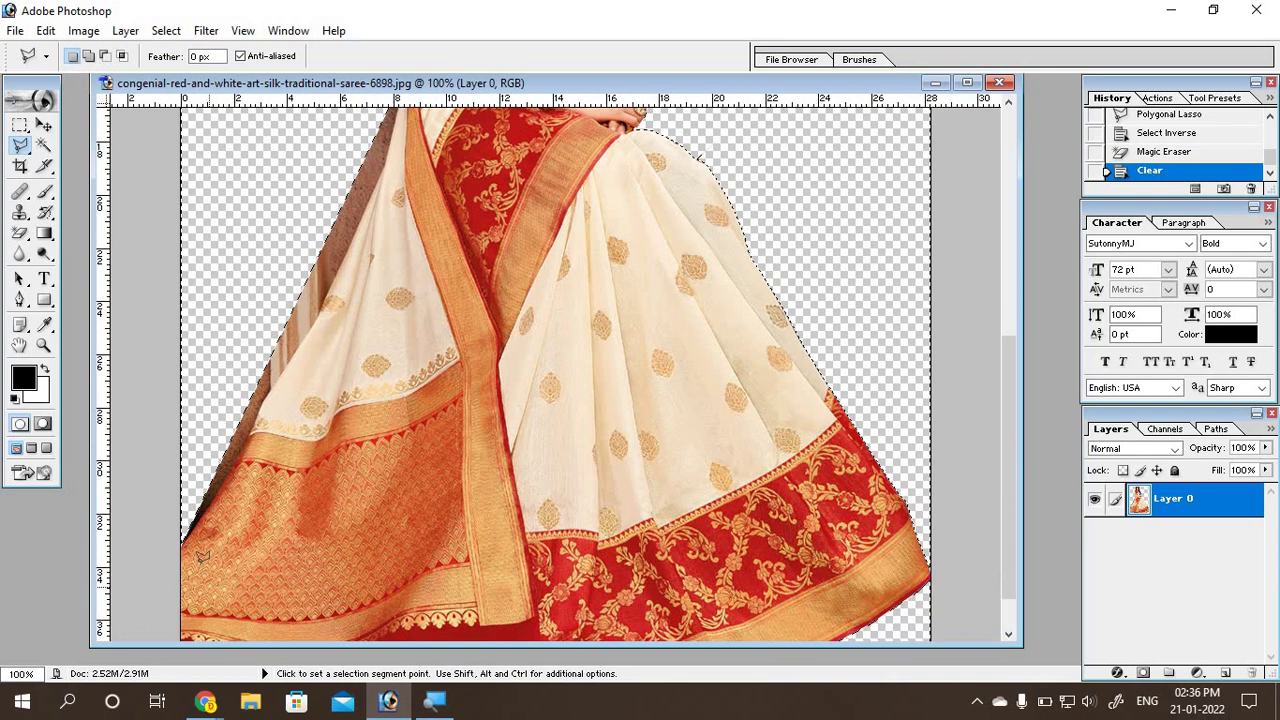
key("ctrl+plus")
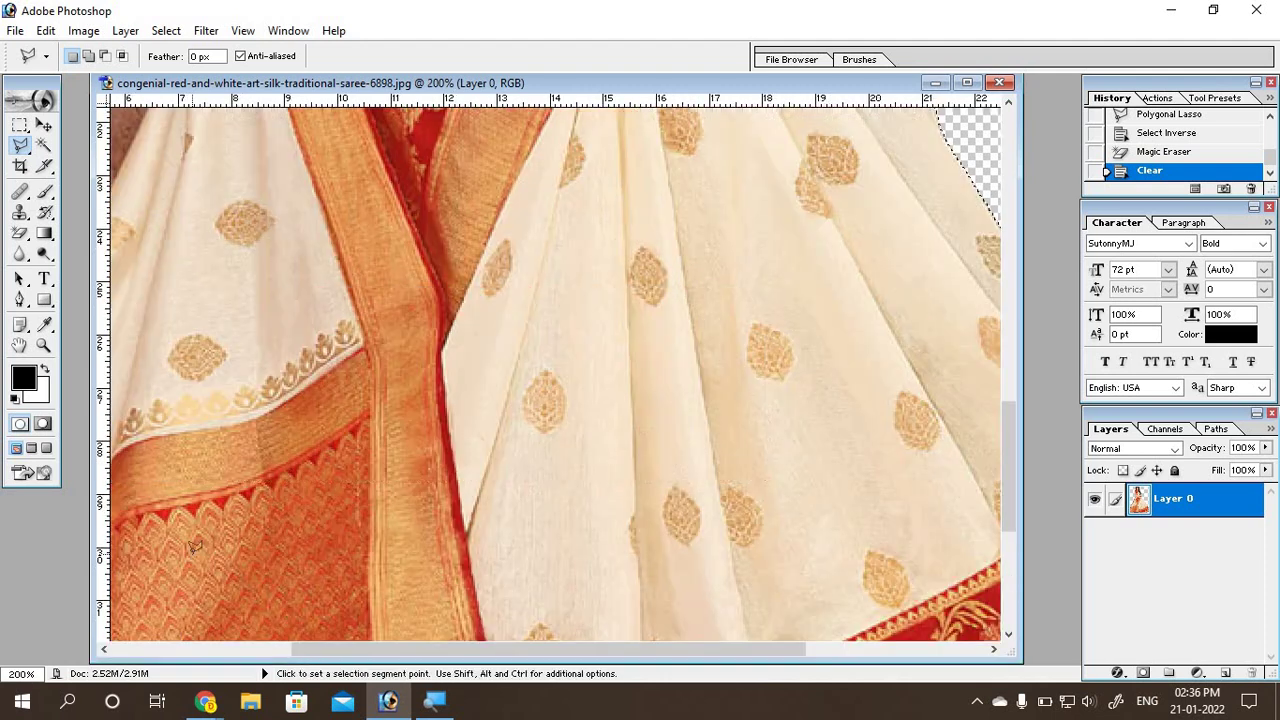
left_click_drag(450, 649, 103, 655)
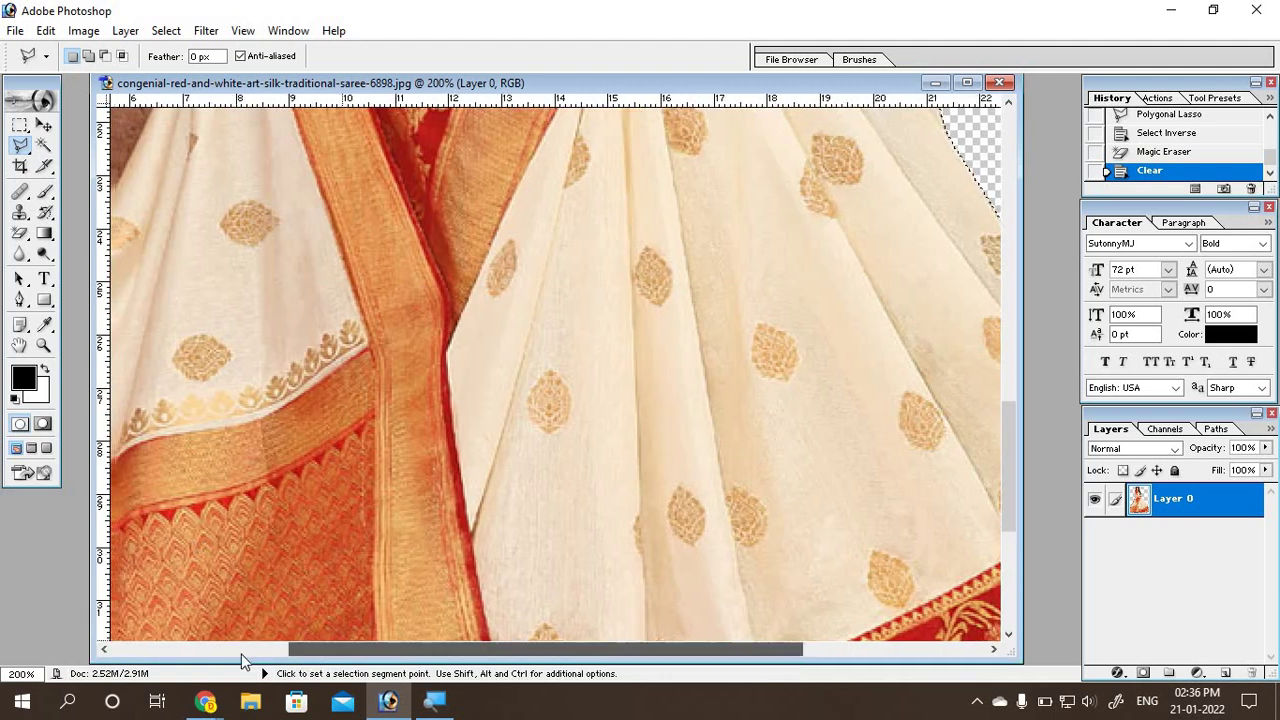
scroll(110, 560, "down", 2)
scroll(115, 520, "down", 2)
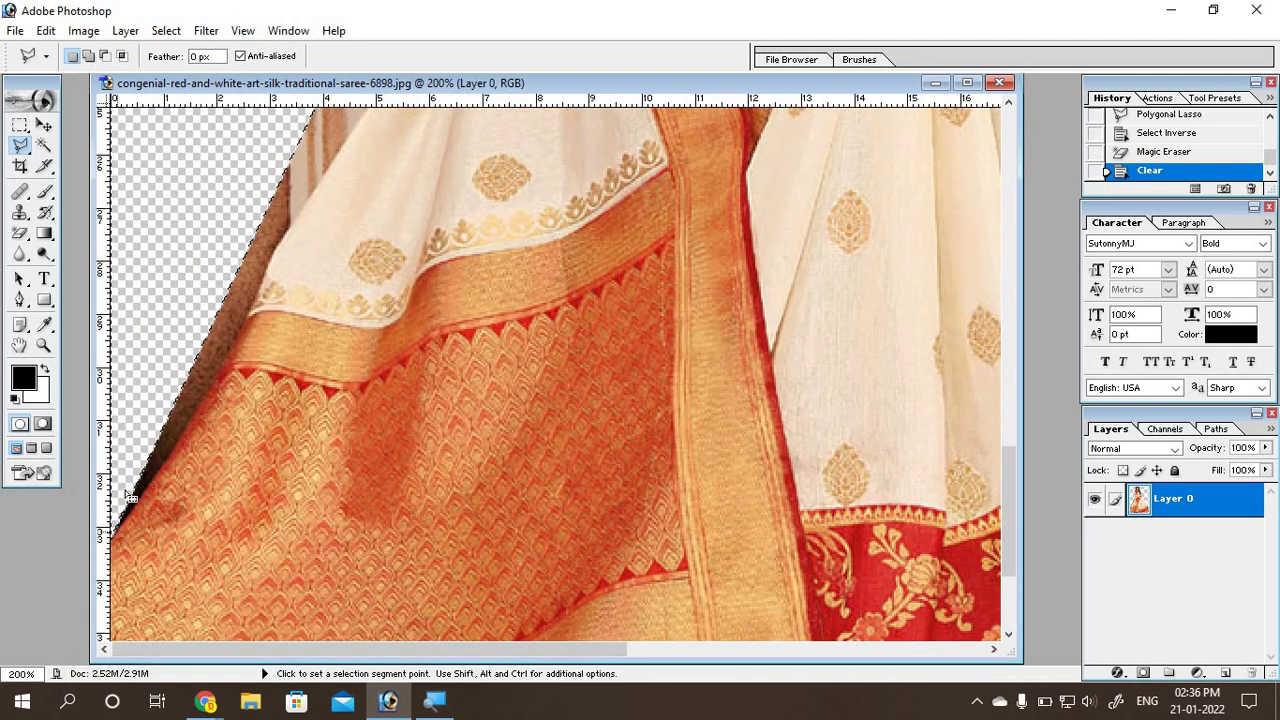
left_click(118, 500)
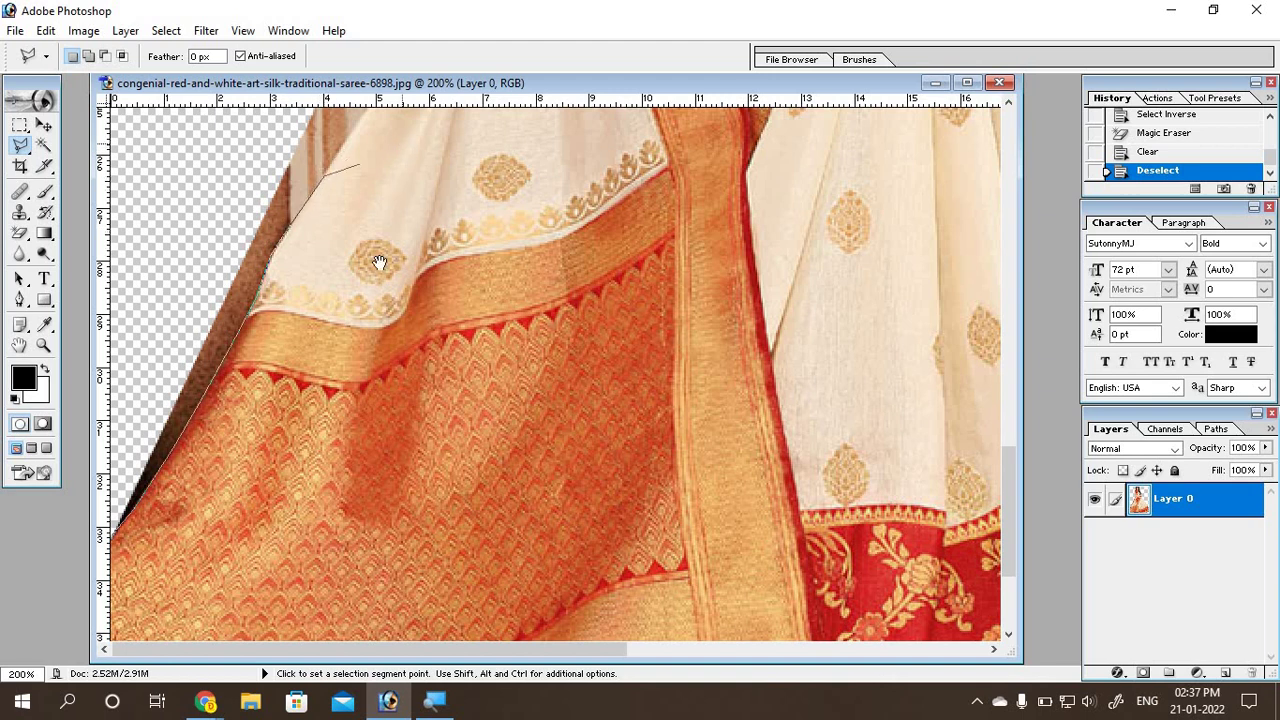
Step: Outline the brown wall strip beside the saree's left edge, delete it, and deselect
mouse_move(377, 263)
left_mouse_down()
mouse_move(306, 526)
mouse_move(286, 511)
left_mouse_up()
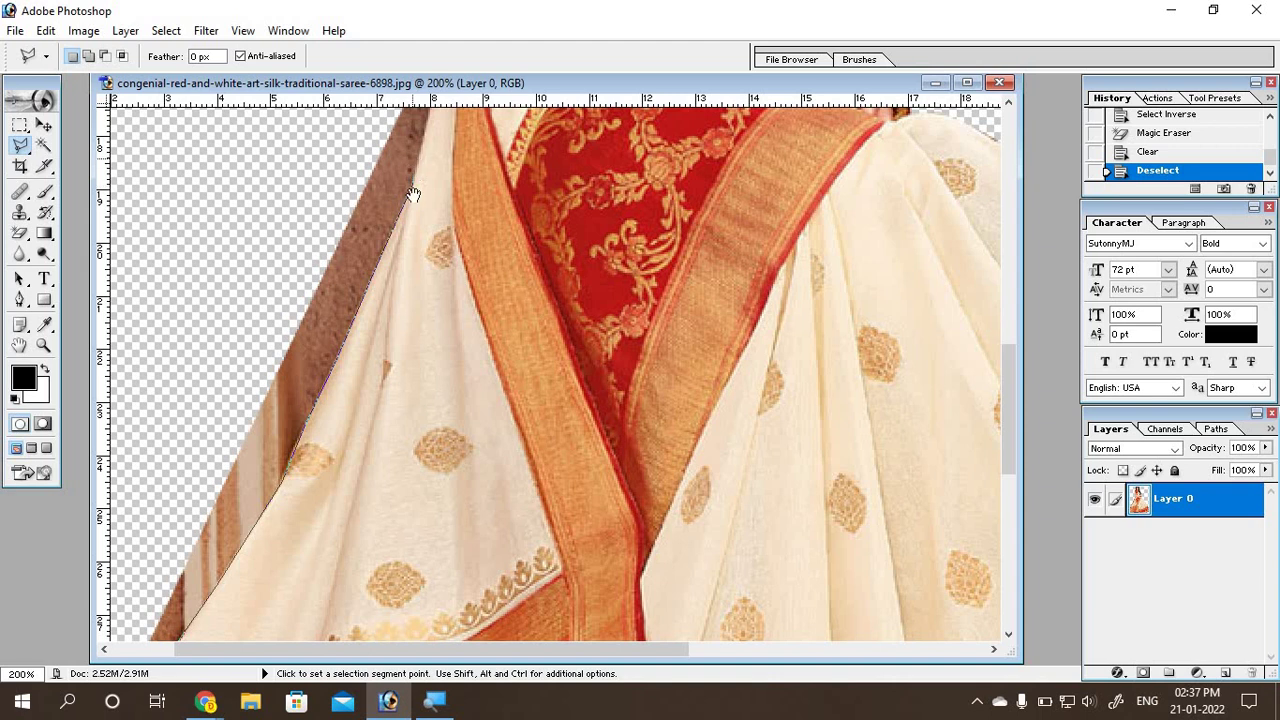
left_click_drag(415, 172, 364, 495)
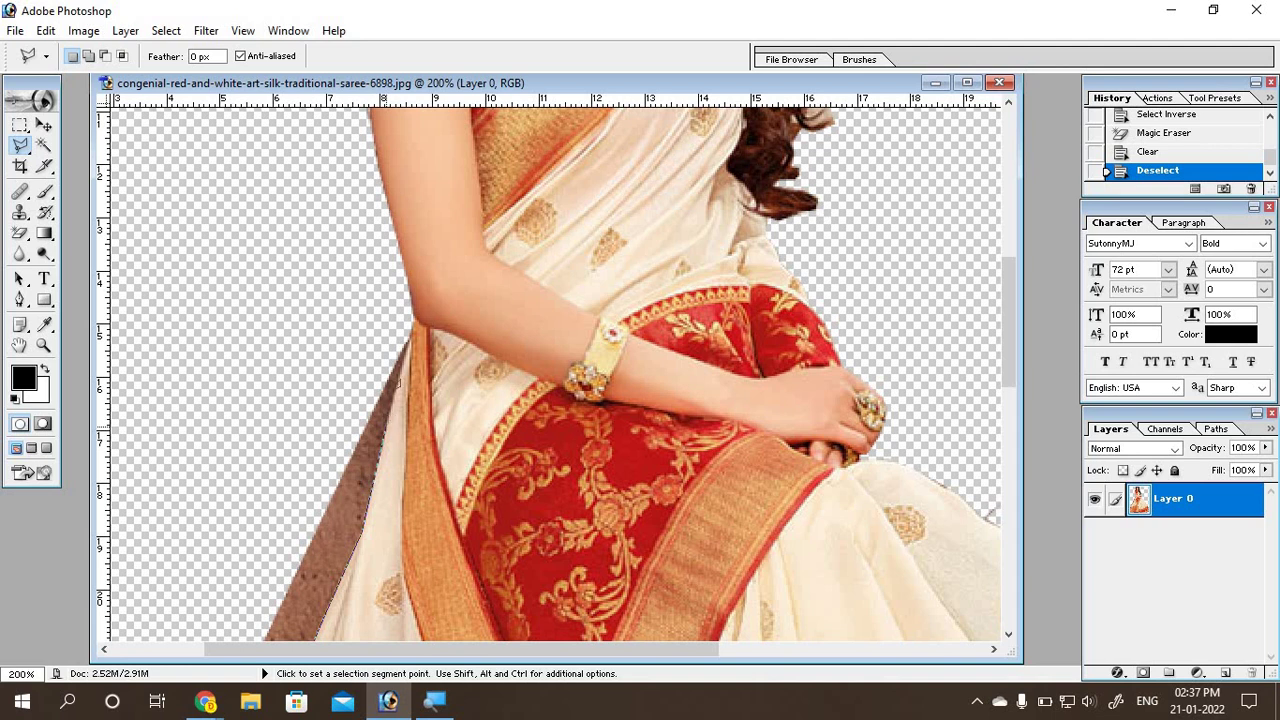
left_click(409, 326)
left_click(354, 320)
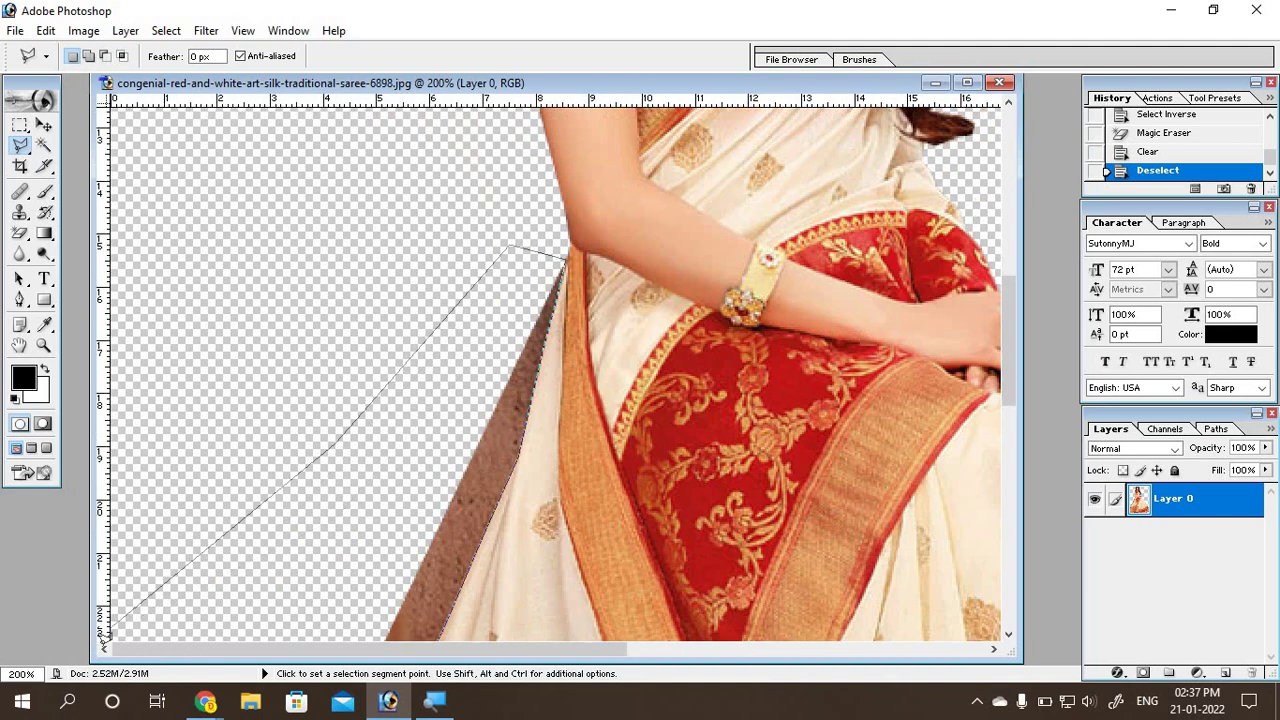
scroll(120, 607, "down", 5)
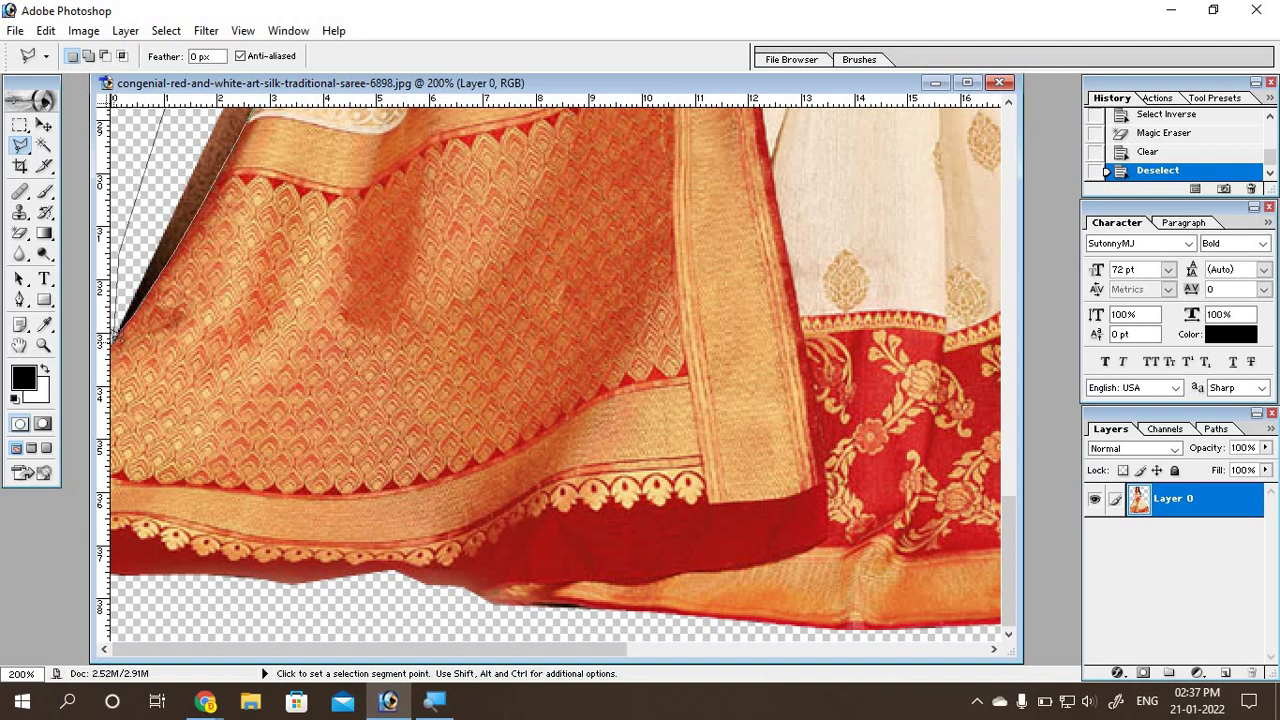
double_click(114, 340)
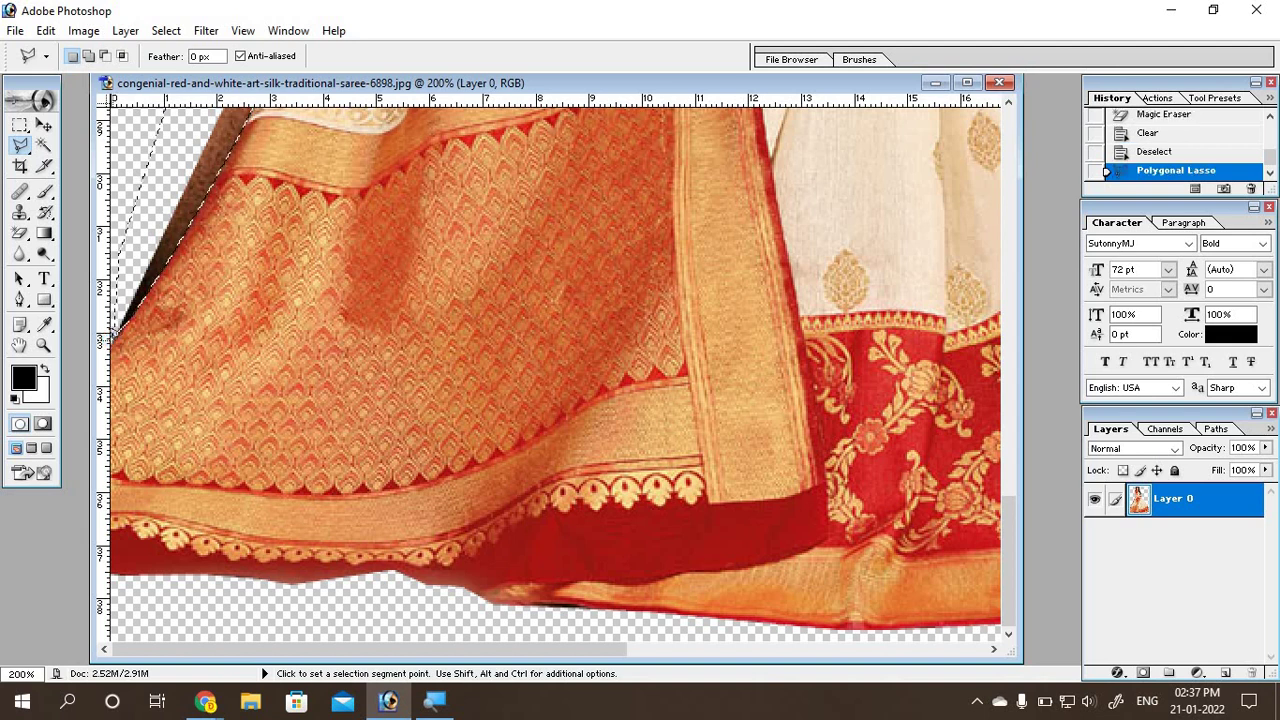
key("ctrl+minus")
key("ctrl+minus")
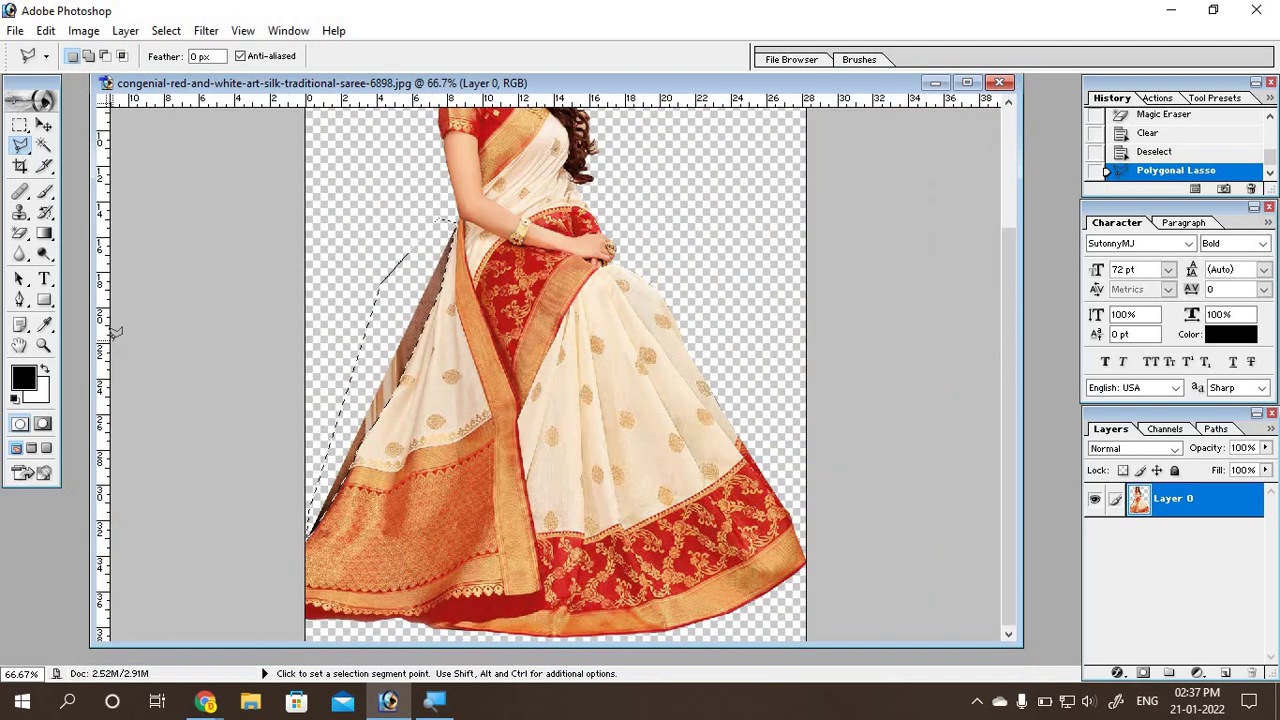
key("Delete")
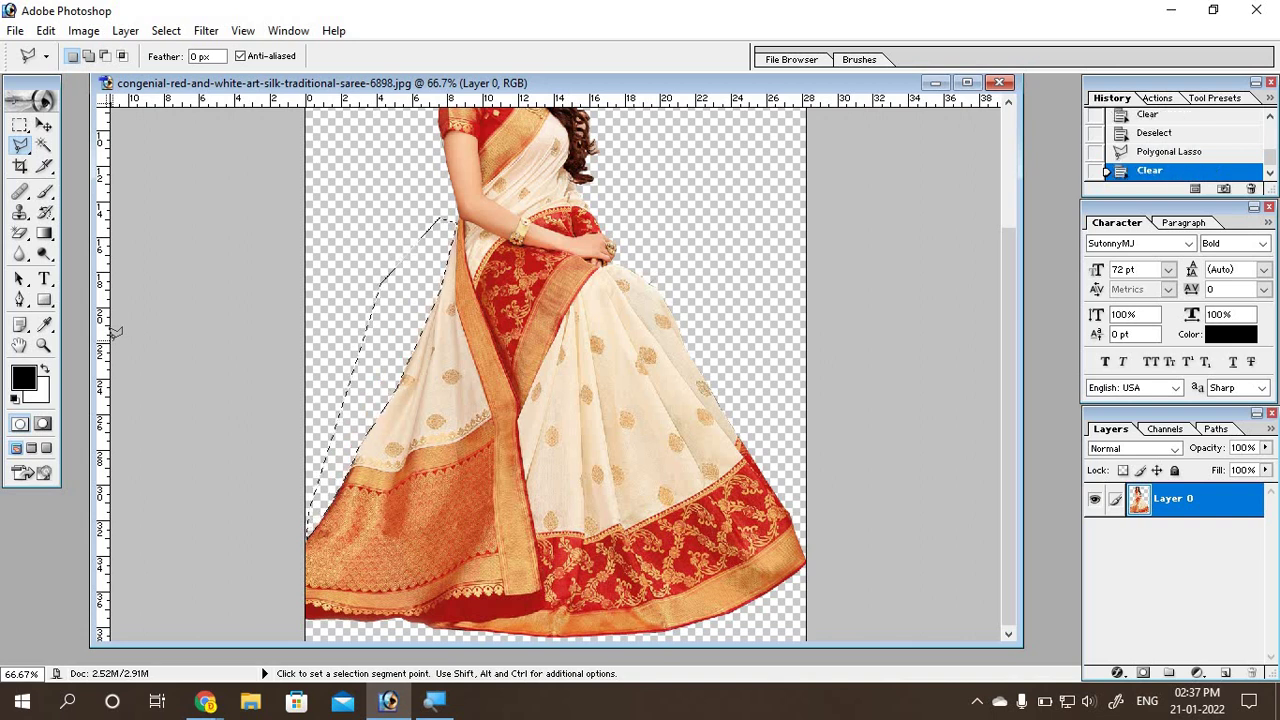
key("ctrl+d")
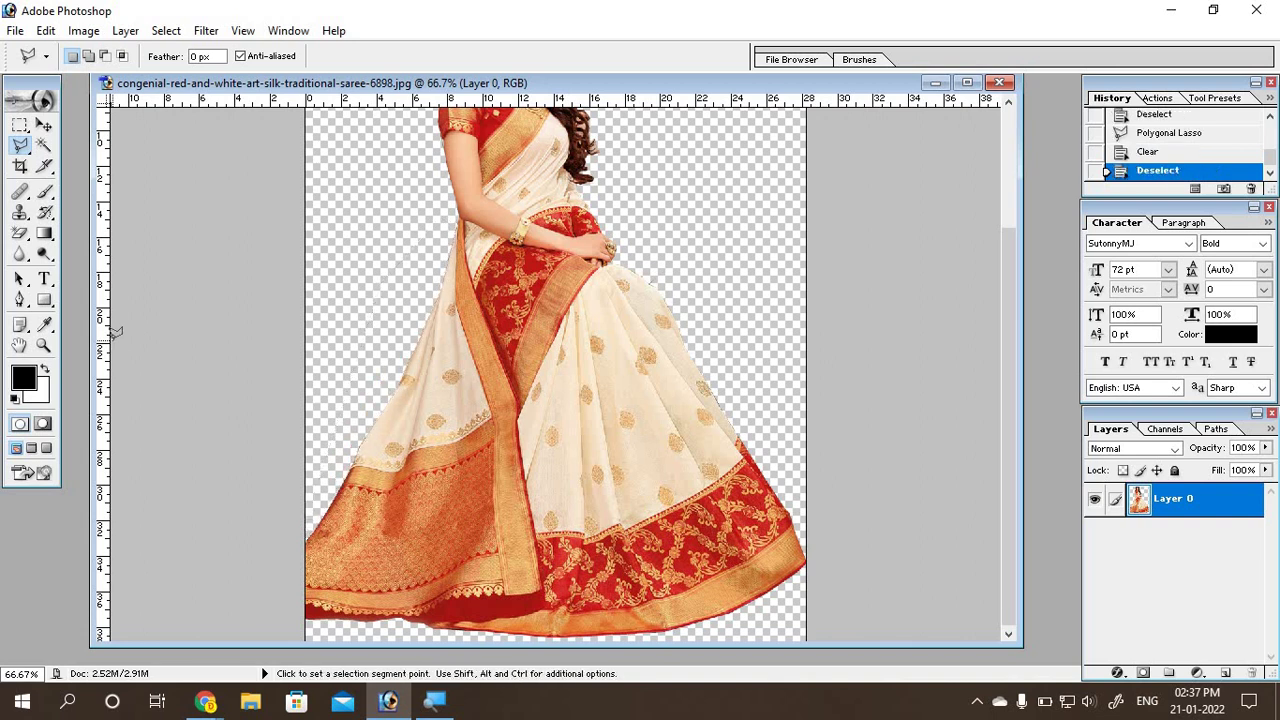
Step: Zoom to 300% and scroll up to the model's hair, necklace and shoulder
scroll(500, 390, "up", 1)
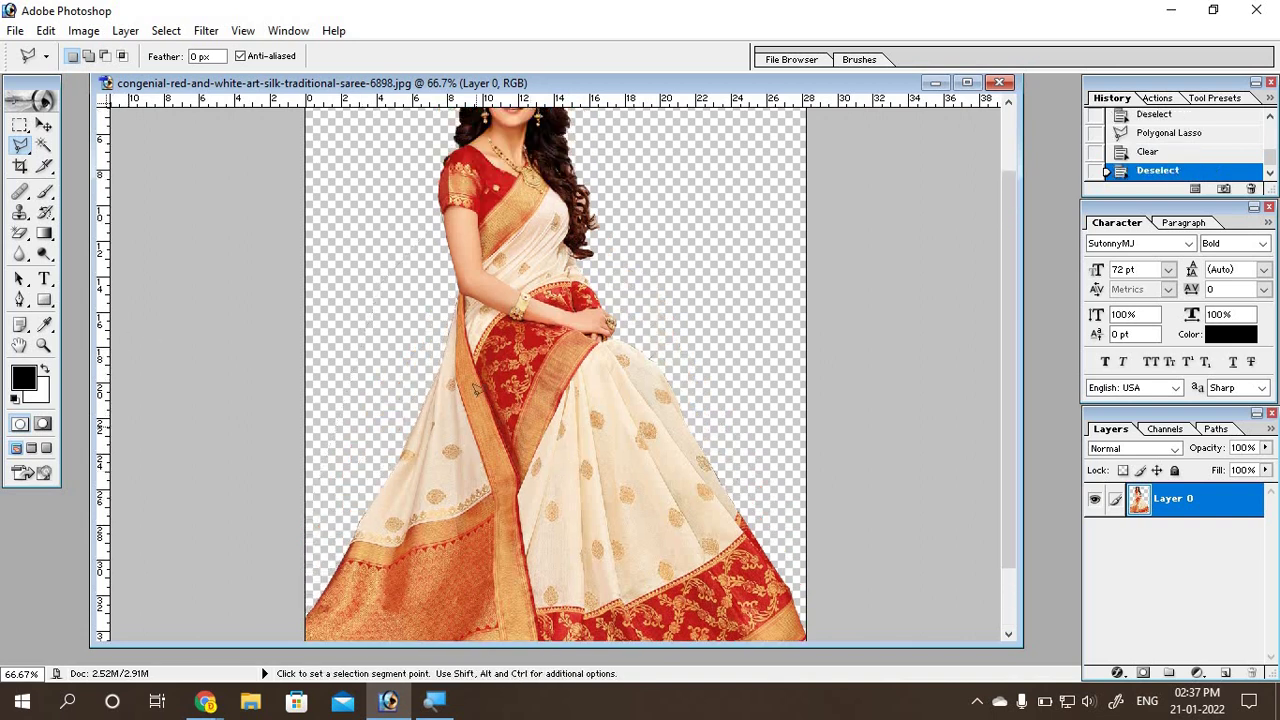
scroll(490, 350, "up", 1)
scroll(466, 290, "up", 1)
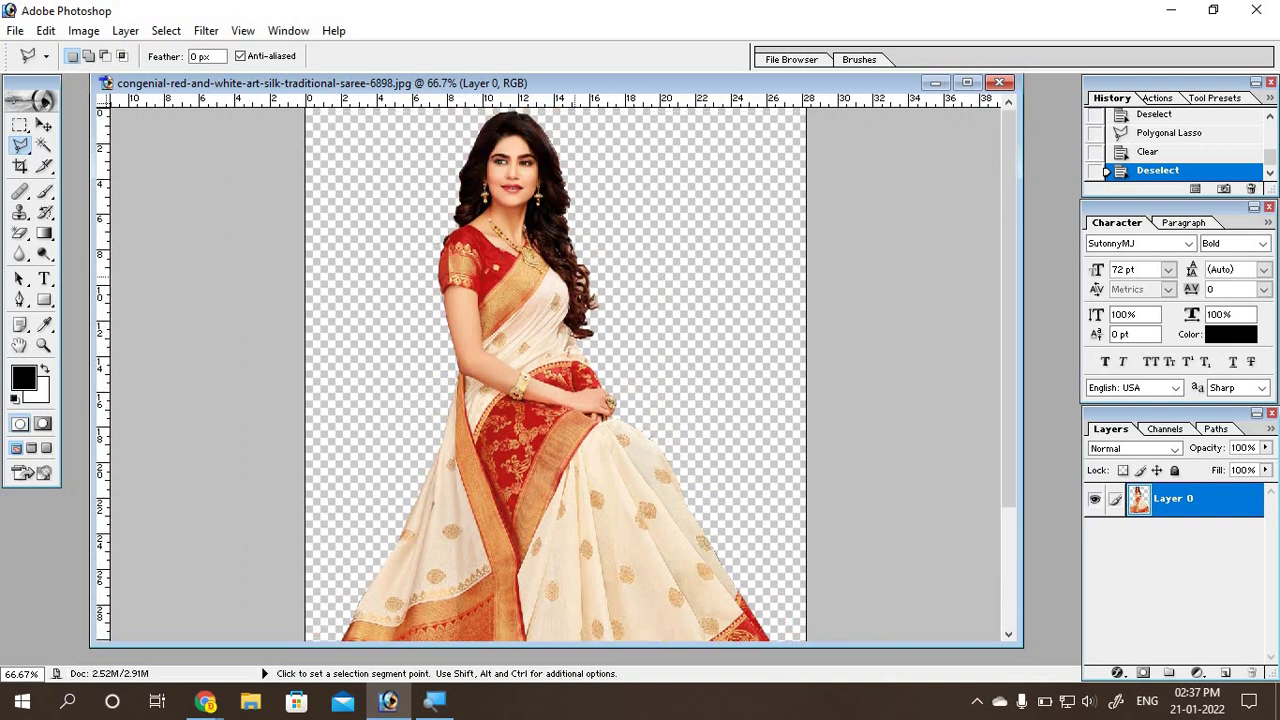
scroll(590, 328, "down", 1)
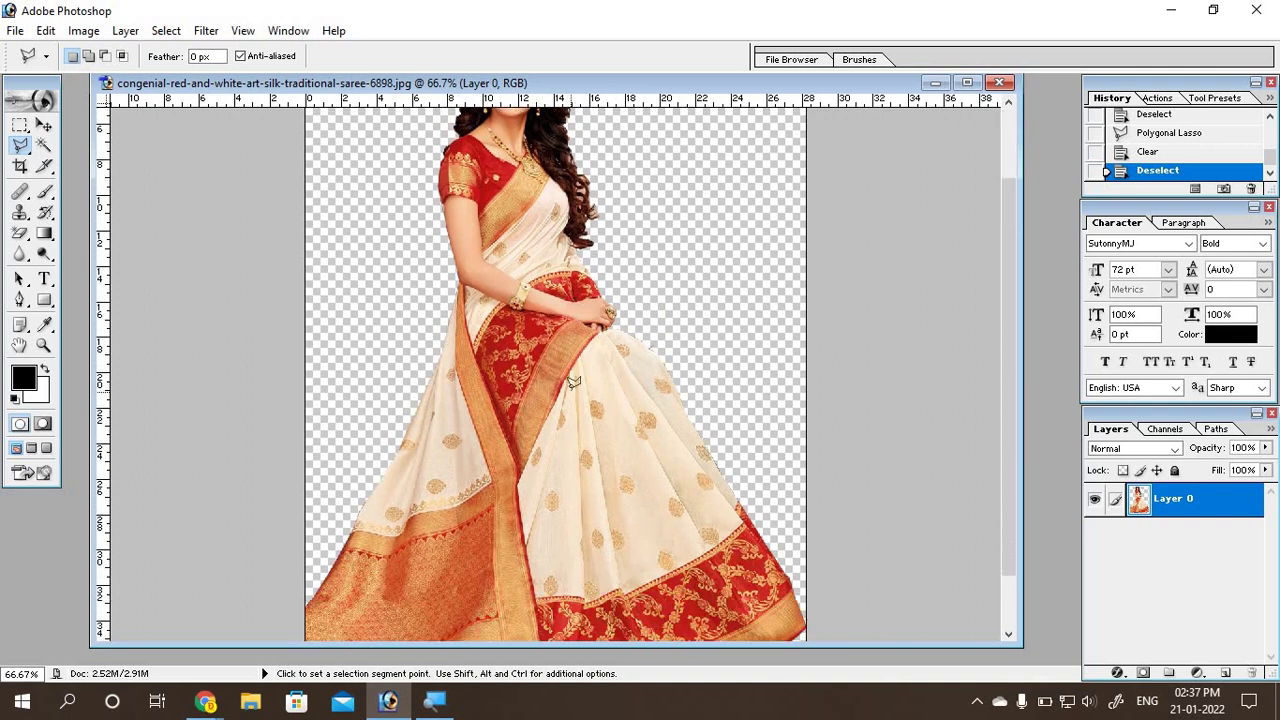
scroll(574, 383, "up", 1)
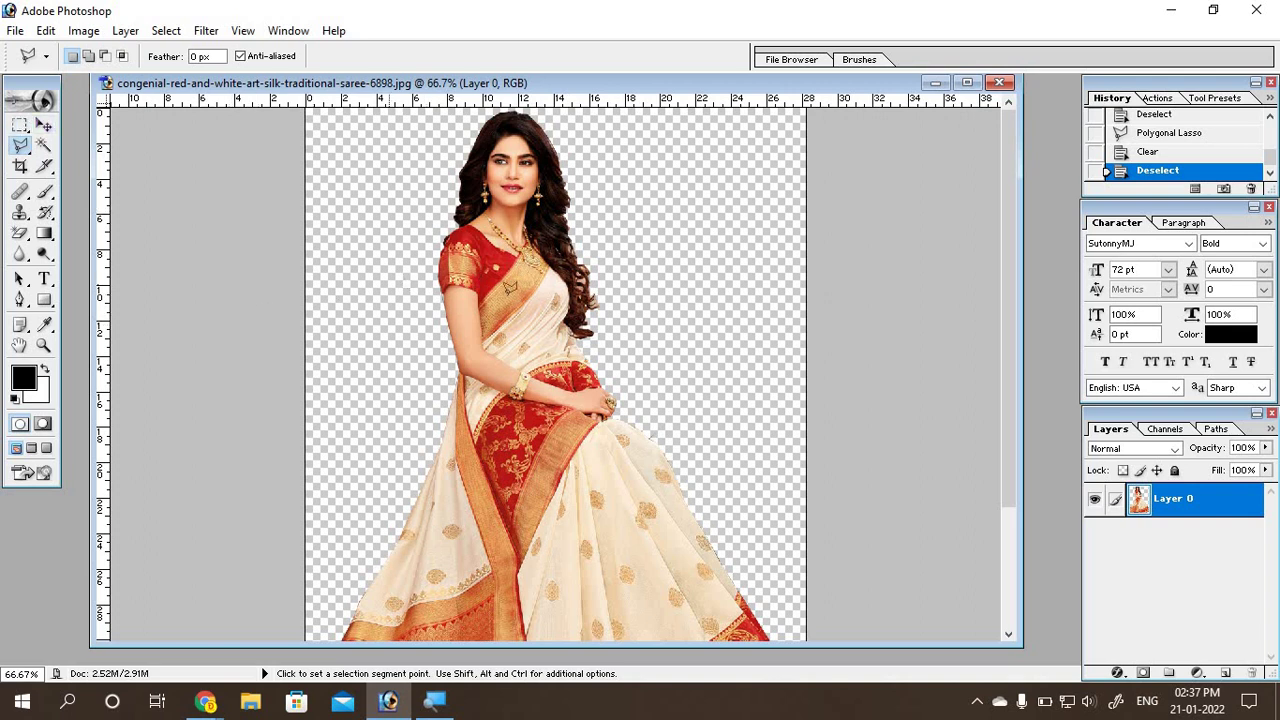
key("ctrl")
key("ctrl+plus")
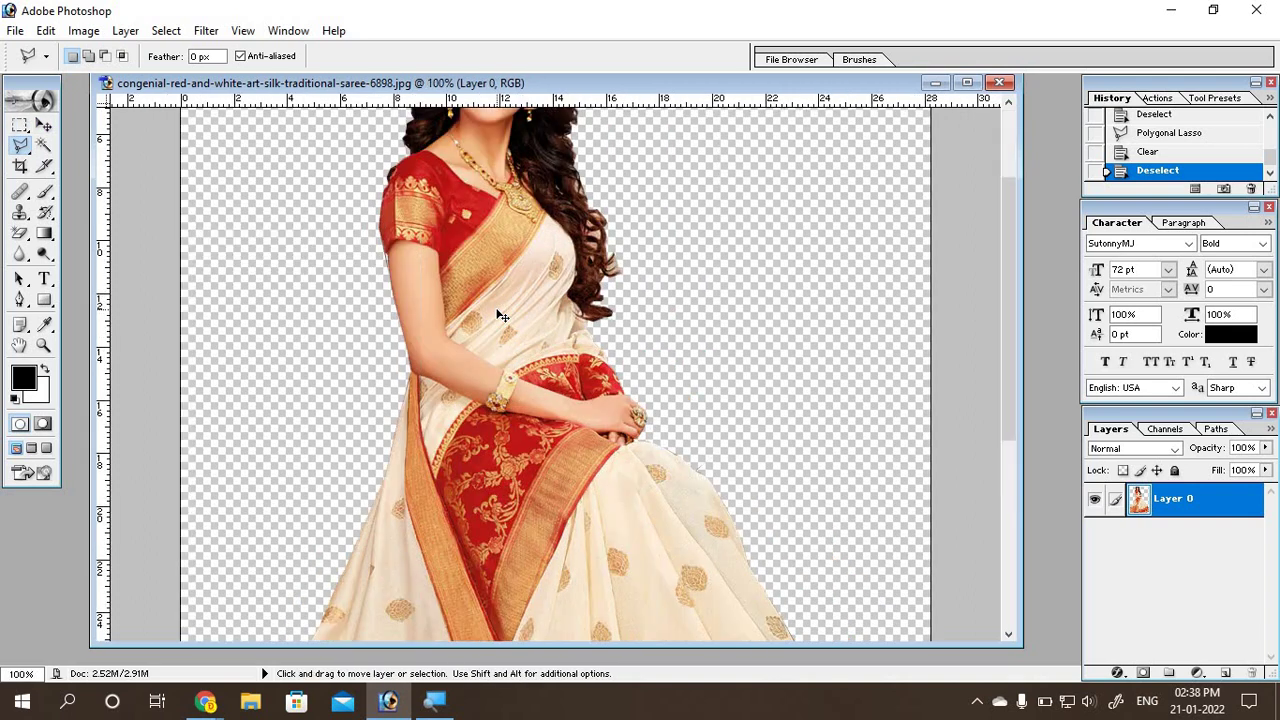
key("ctrl+plus")
key("ctrl+plus")
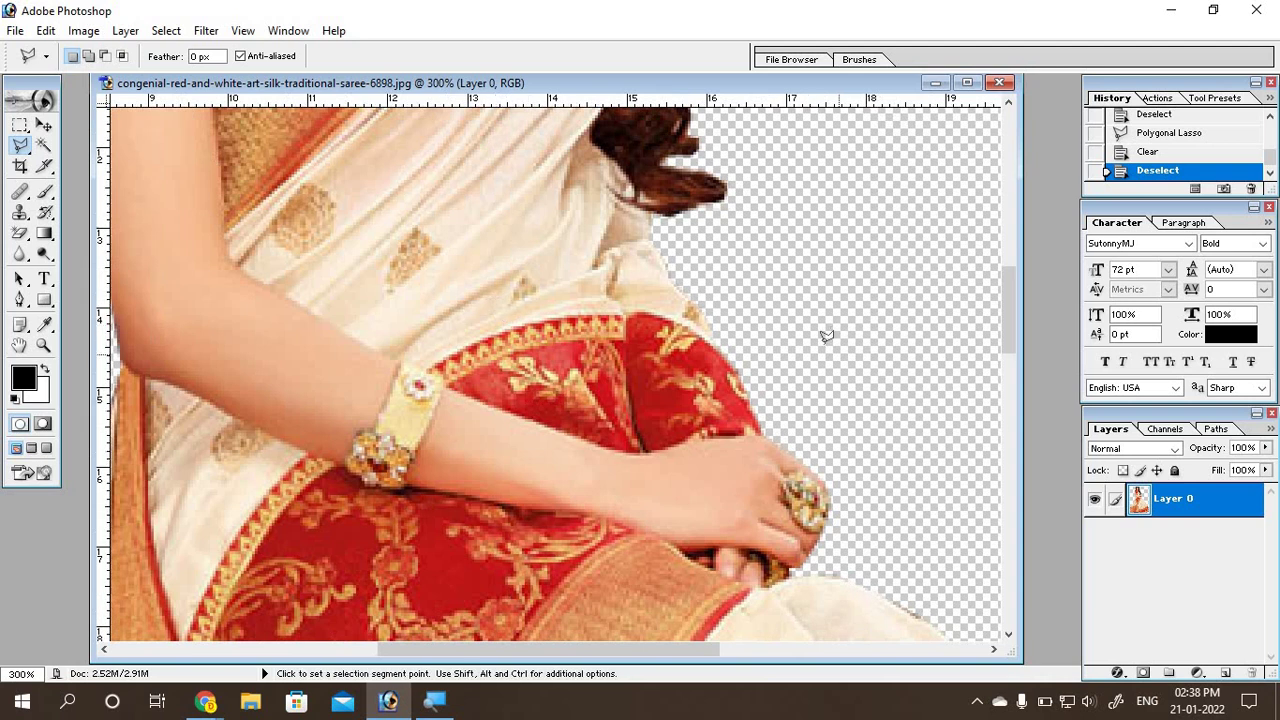
scroll(826, 334, "up", 3)
scroll(826, 334, "up", 3)
scroll(826, 334, "up", 3)
scroll(101, 318, "up", 3)
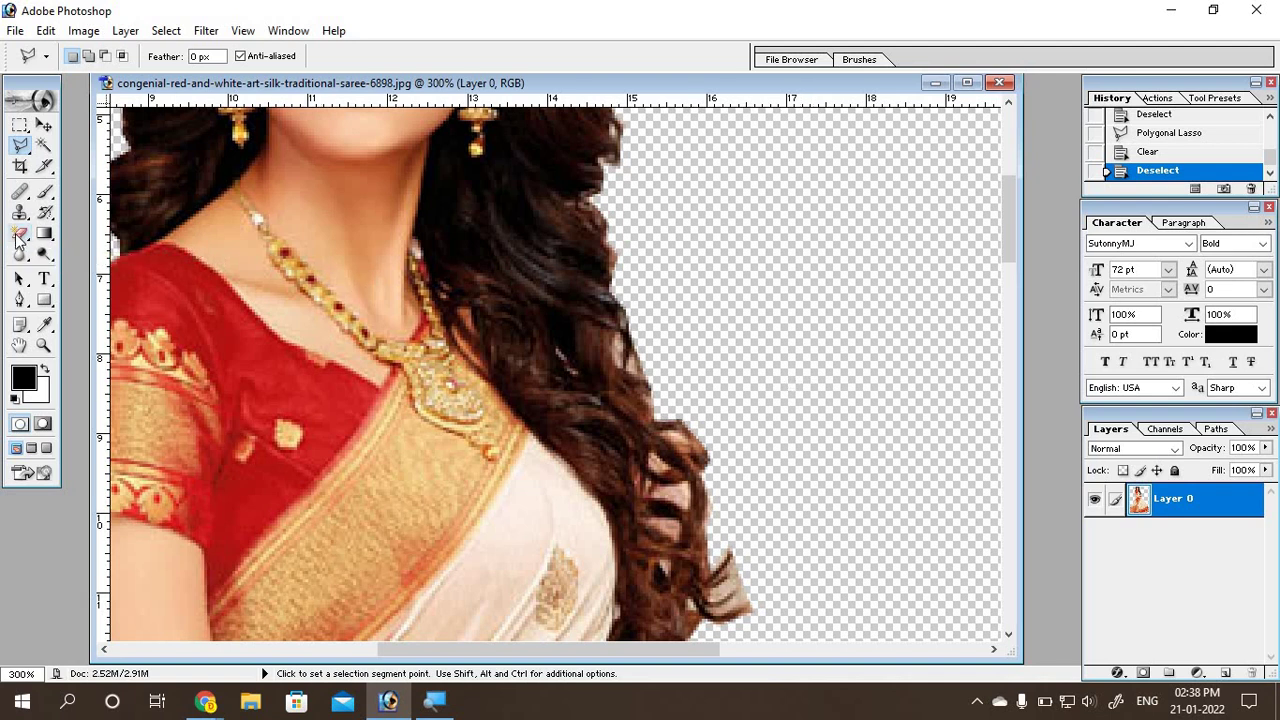
Step: Open the ecce953 saree photo and try an Eraser stroke, then undo it
double_click(26, 543)
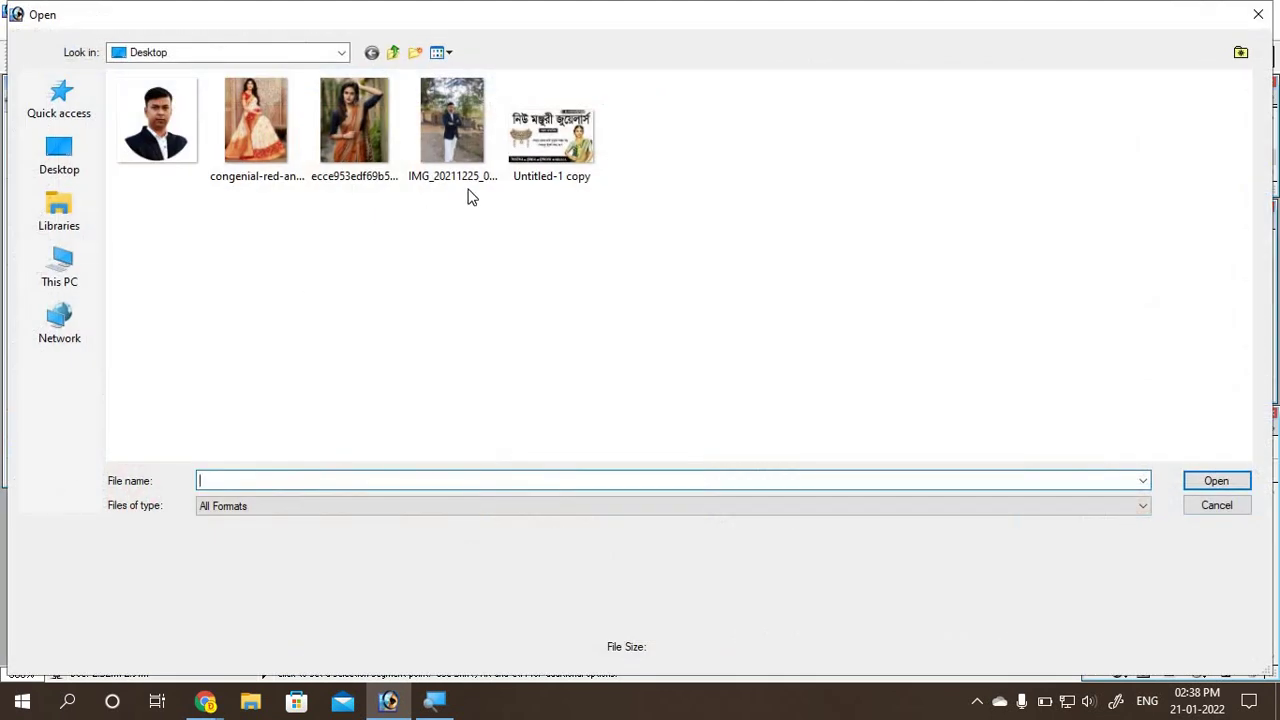
double_click(362, 113)
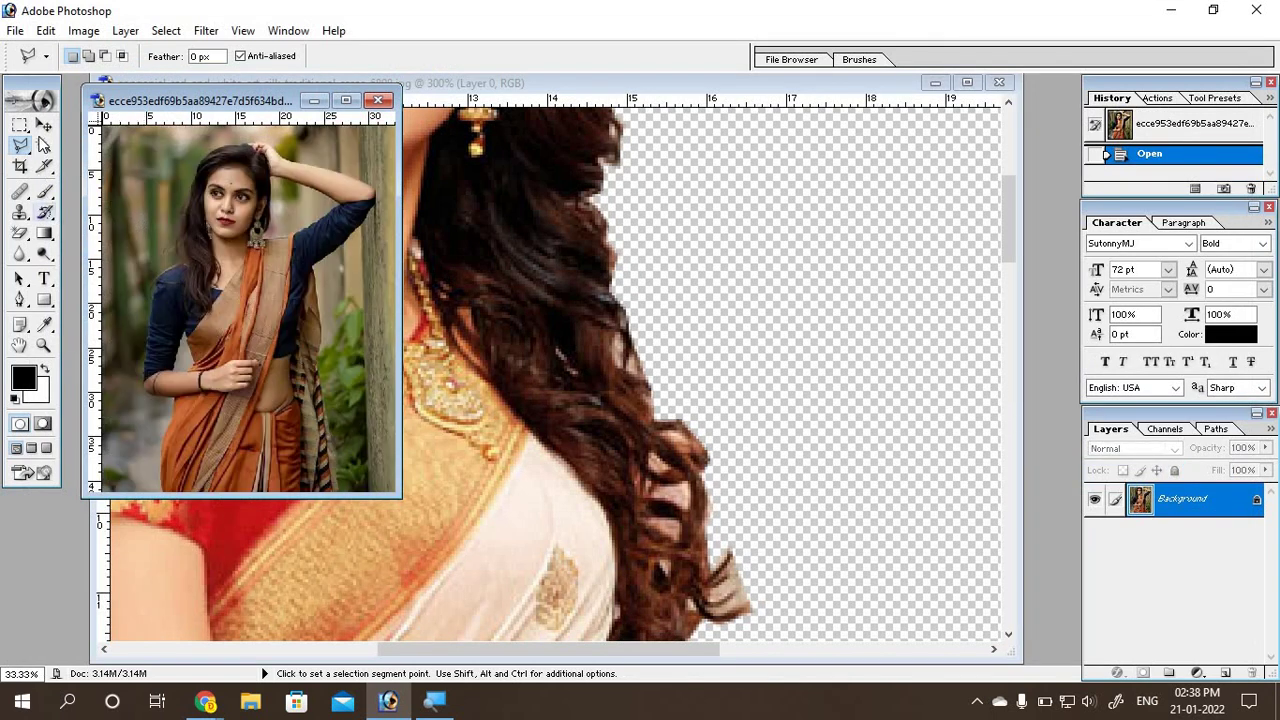
left_click(44, 124)
left_click(20, 233)
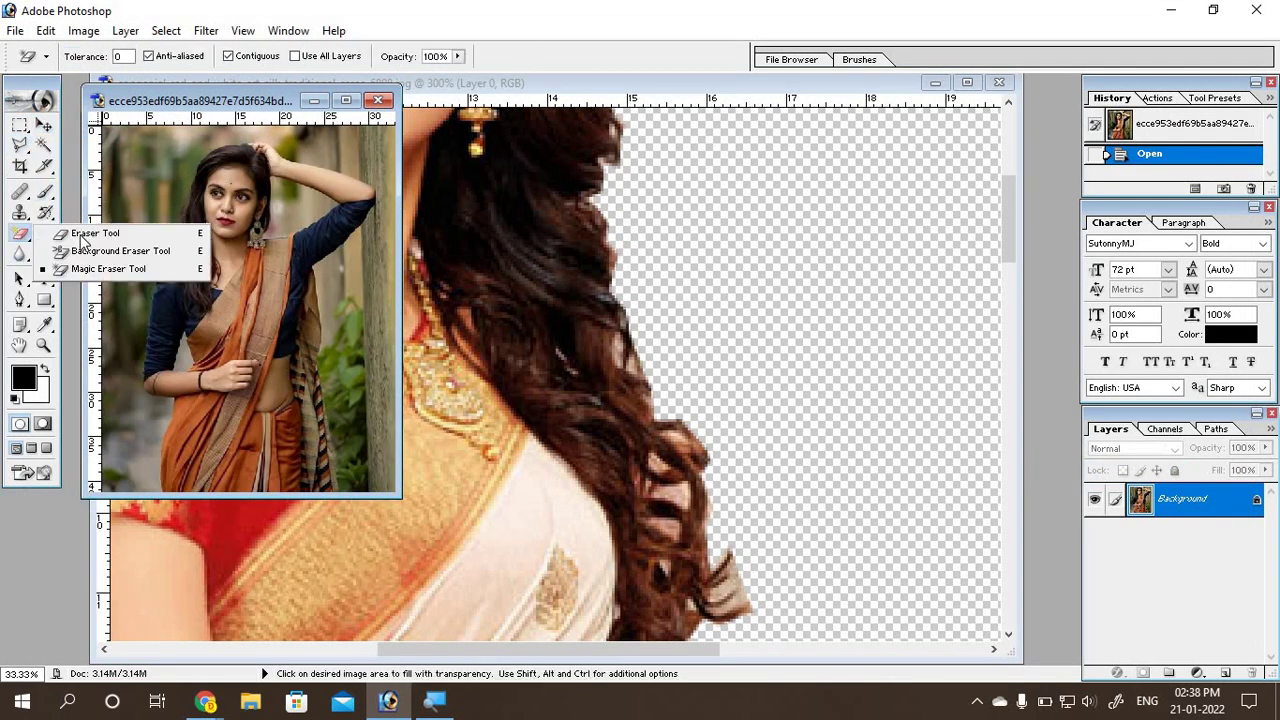
left_click(90, 234)
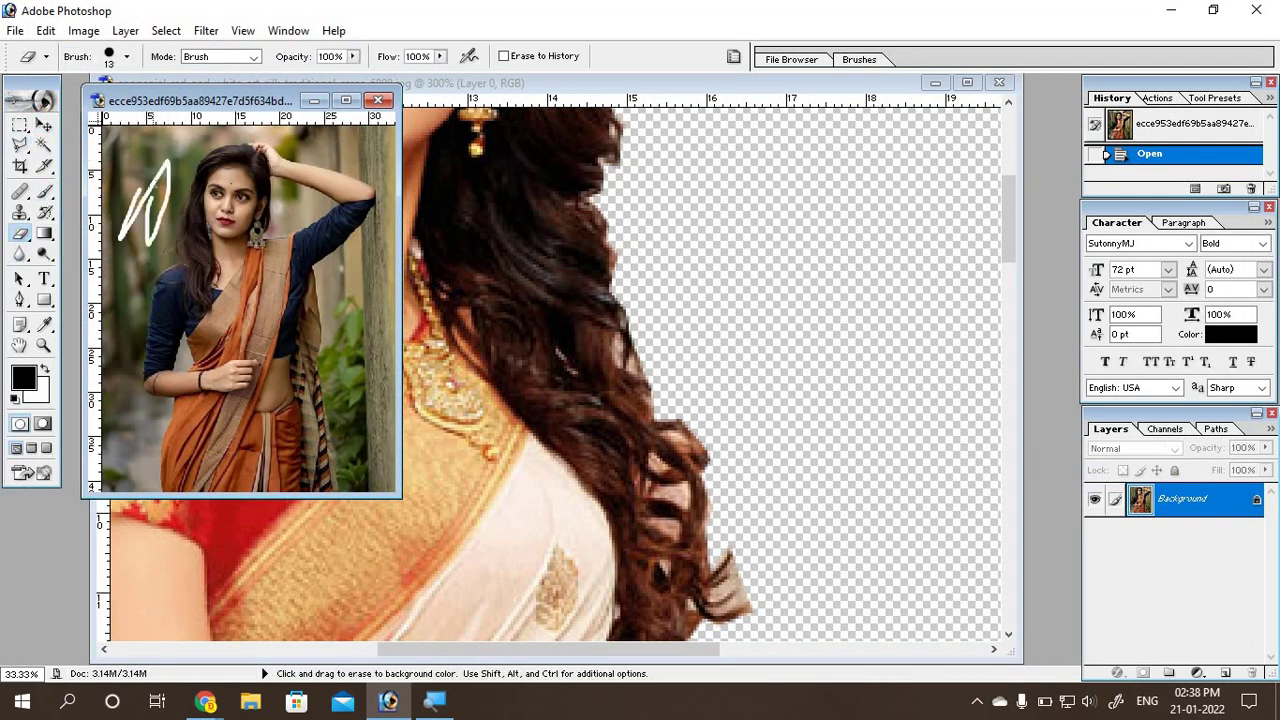
left_click_drag(140, 190, 142, 182)
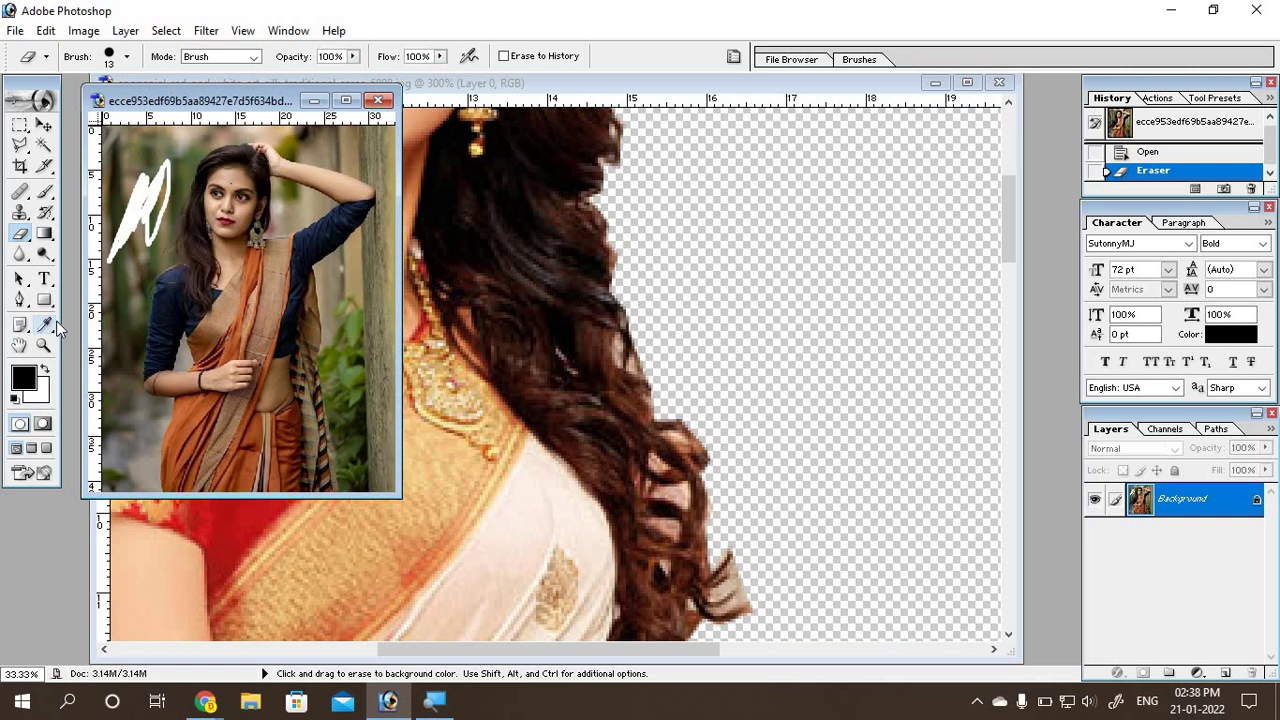
key("ctrl+s")
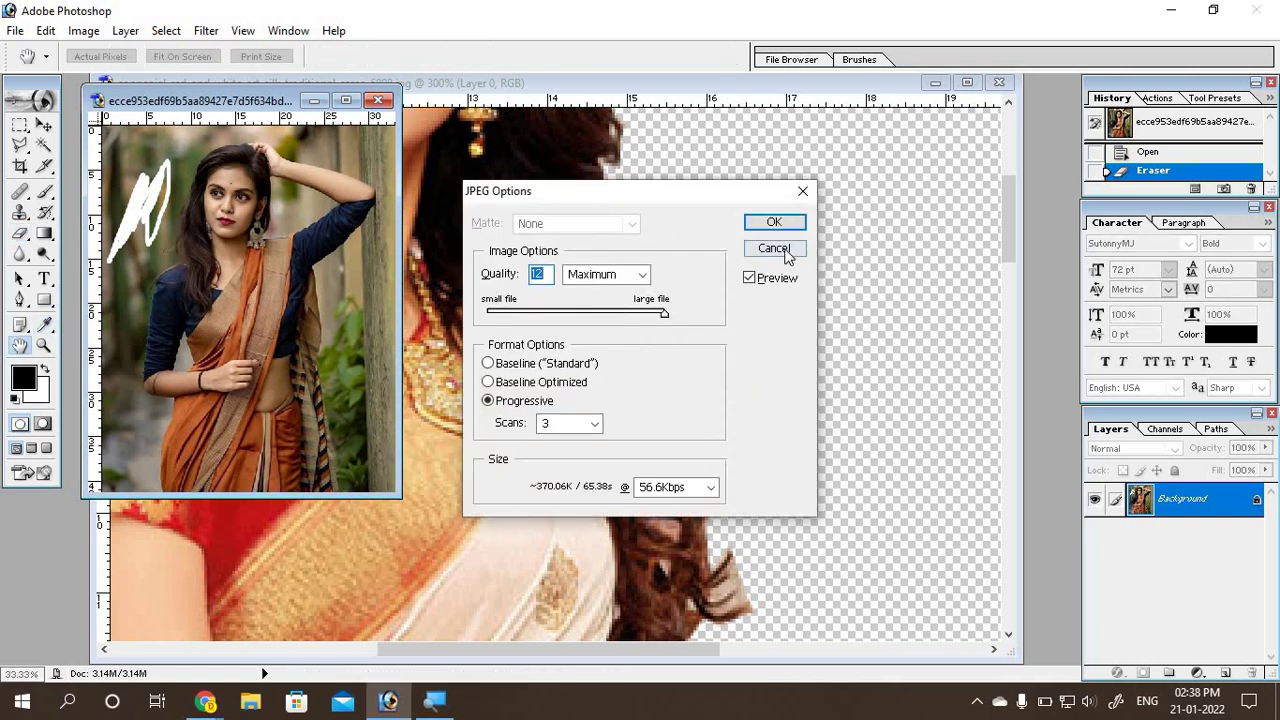
left_click(774, 249)
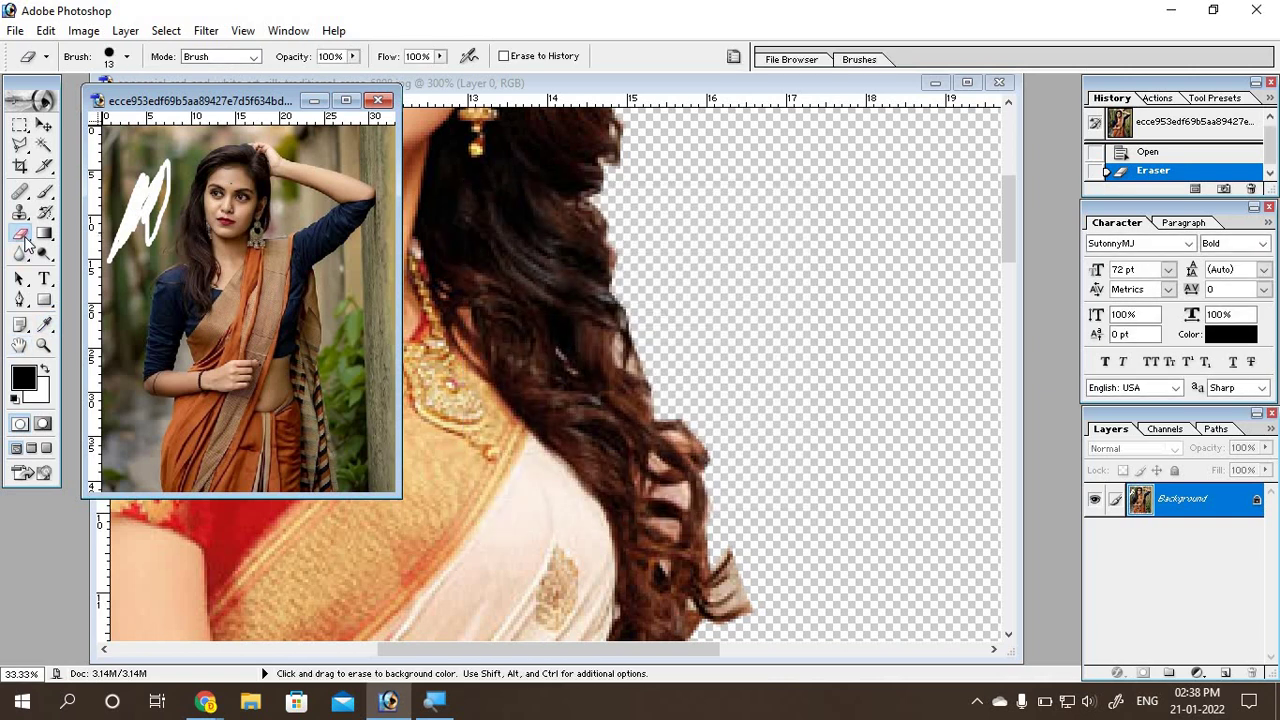
key("ctrl+z")
Step: Erase test streaks on the left background with the Magic Eraser and Eraser, then close the photo
left_click_drag(25, 240, 85, 272)
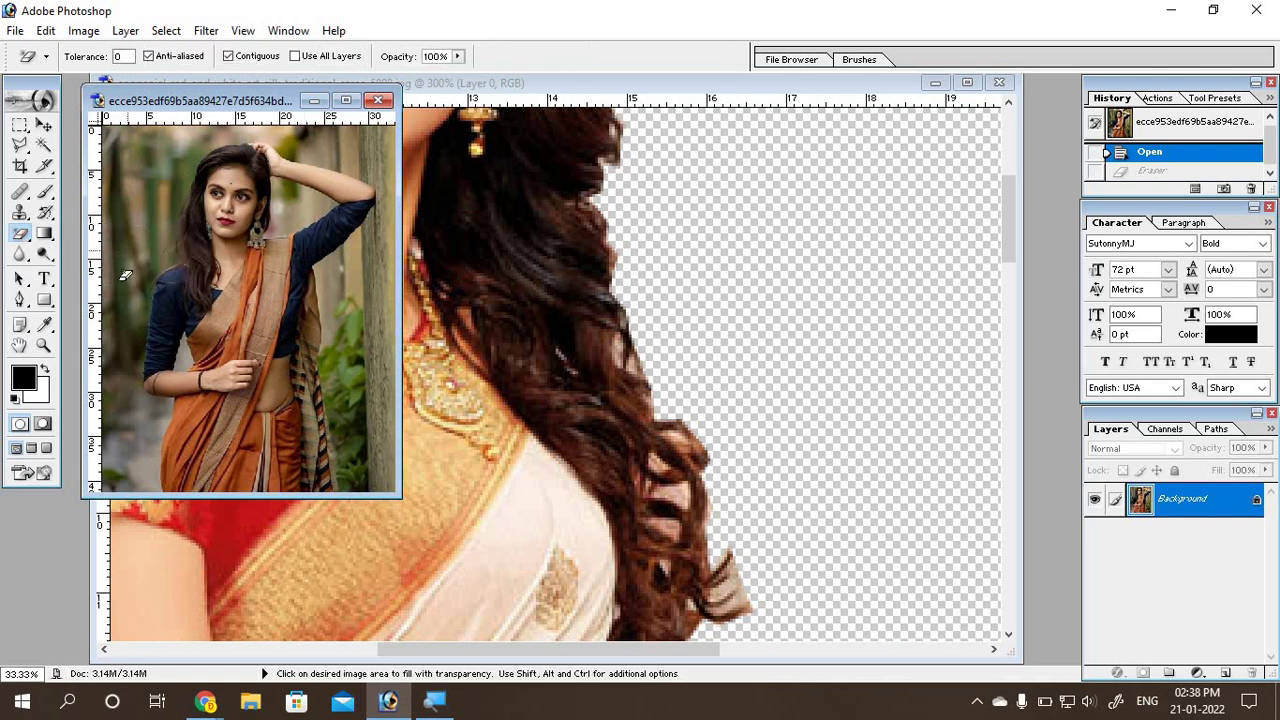
left_click(118, 262)
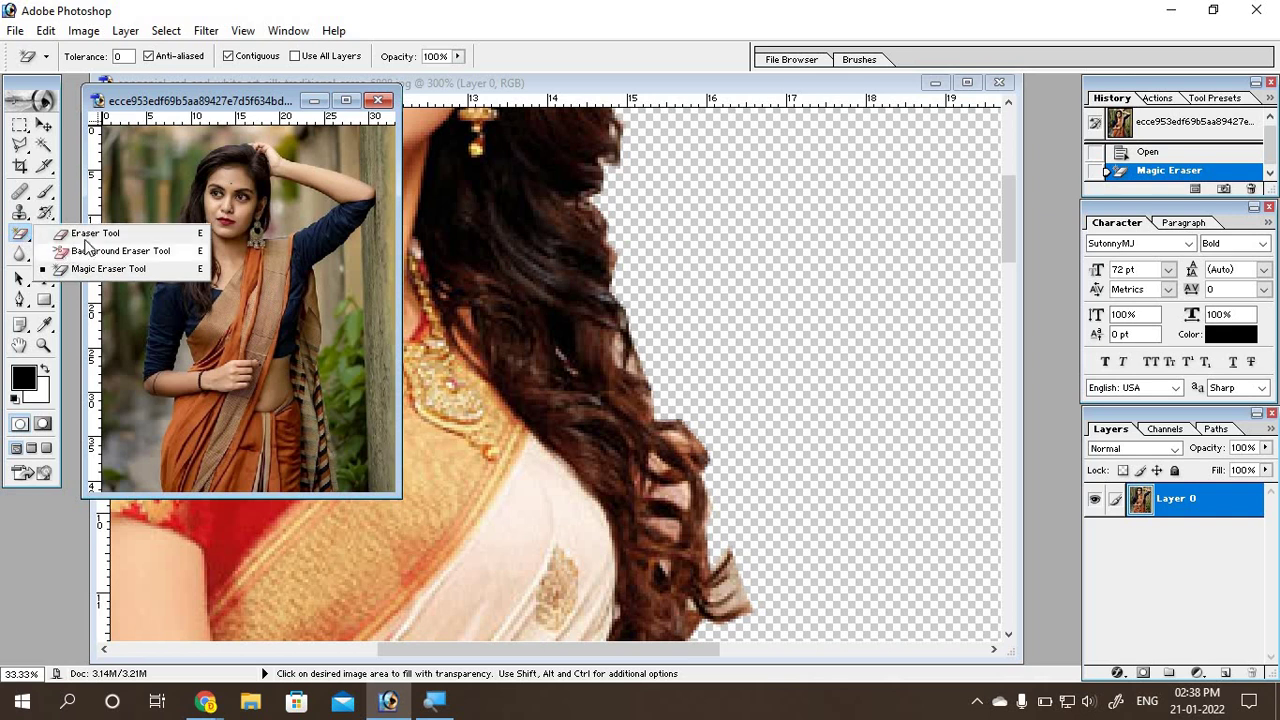
left_click(90, 233)
mouse_move(124, 238)
left_mouse_down()
mouse_move(130, 196)
mouse_move(126, 250)
mouse_move(110, 165)
left_mouse_up()
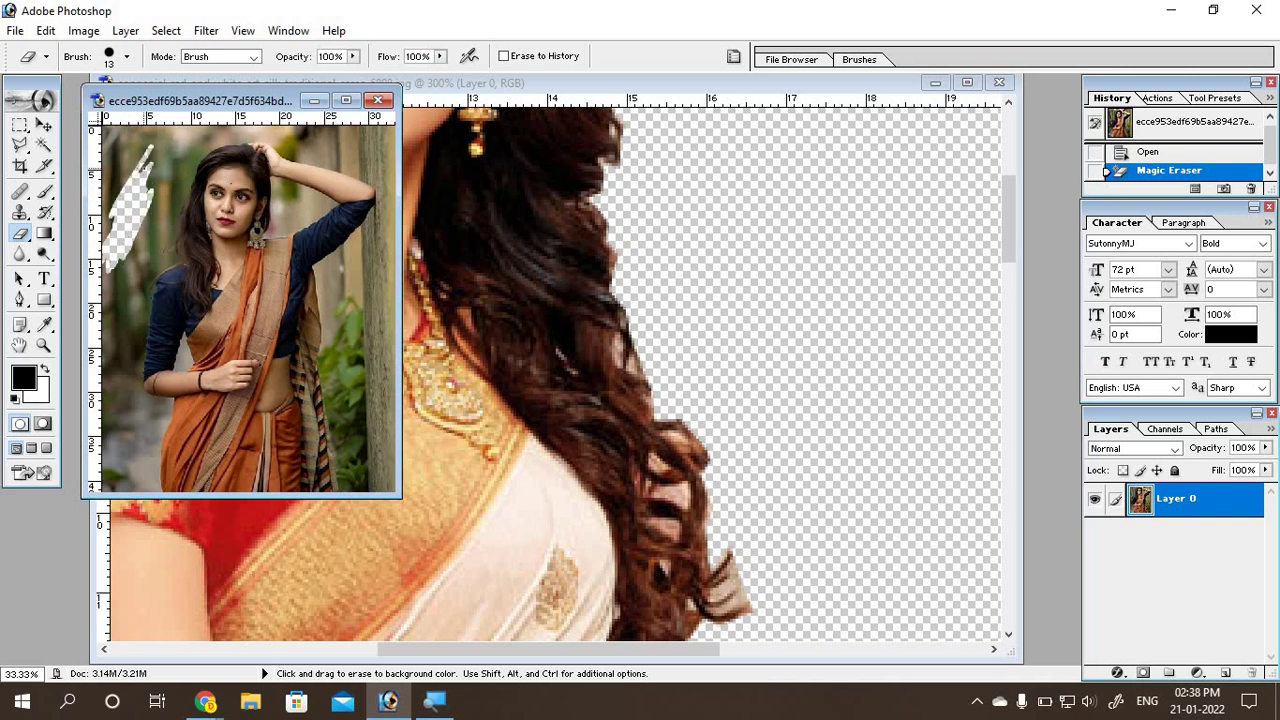
mouse_move(180, 130)
left_mouse_down()
mouse_move(122, 192)
mouse_move(140, 255)
mouse_move(118, 280)
mouse_move(115, 322)
mouse_move(128, 260)
left_mouse_up()
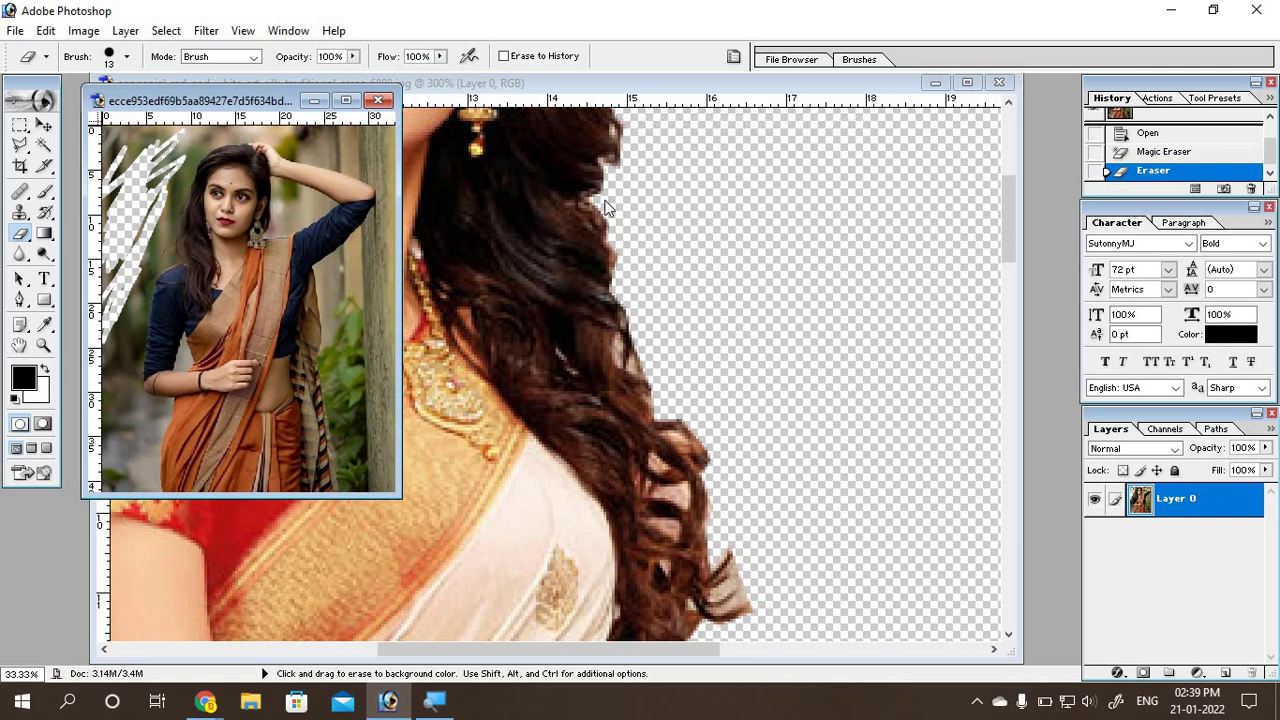
left_click(390, 103)
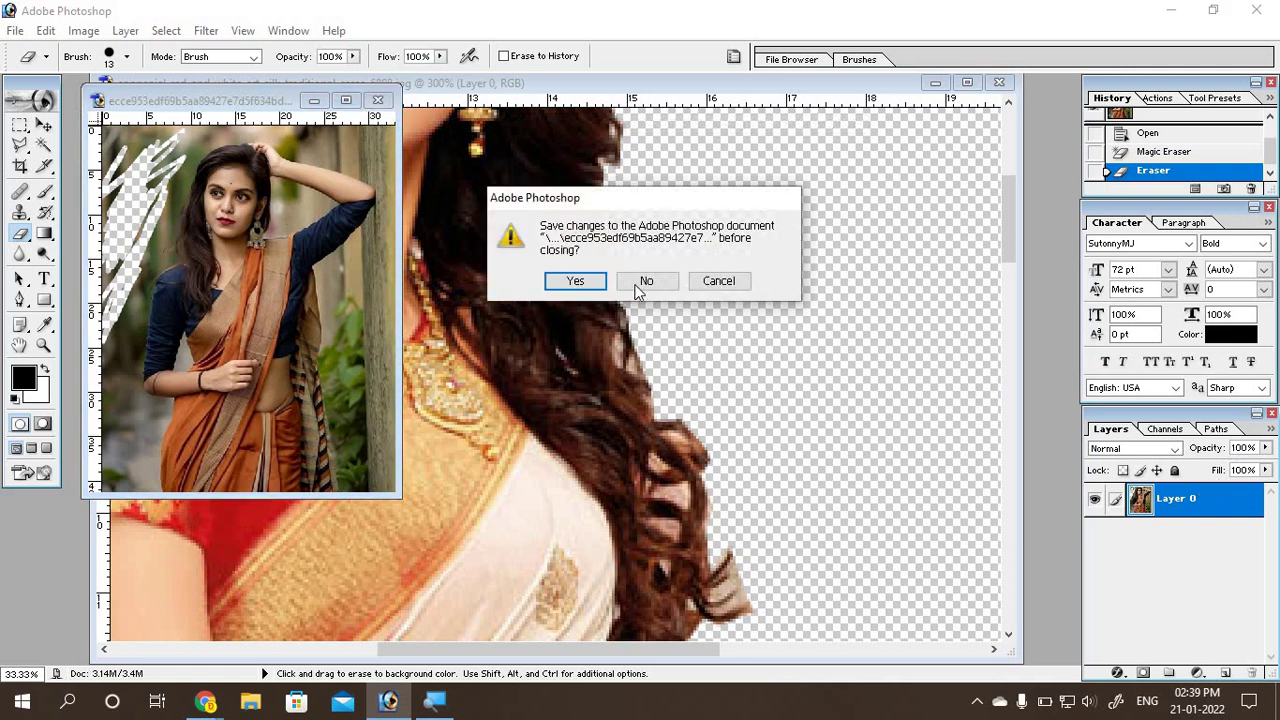
Step: Discard the test edits, reopen the ecce953 photo unedited, and keep the Eraser Tool selected
left_click(637, 284)
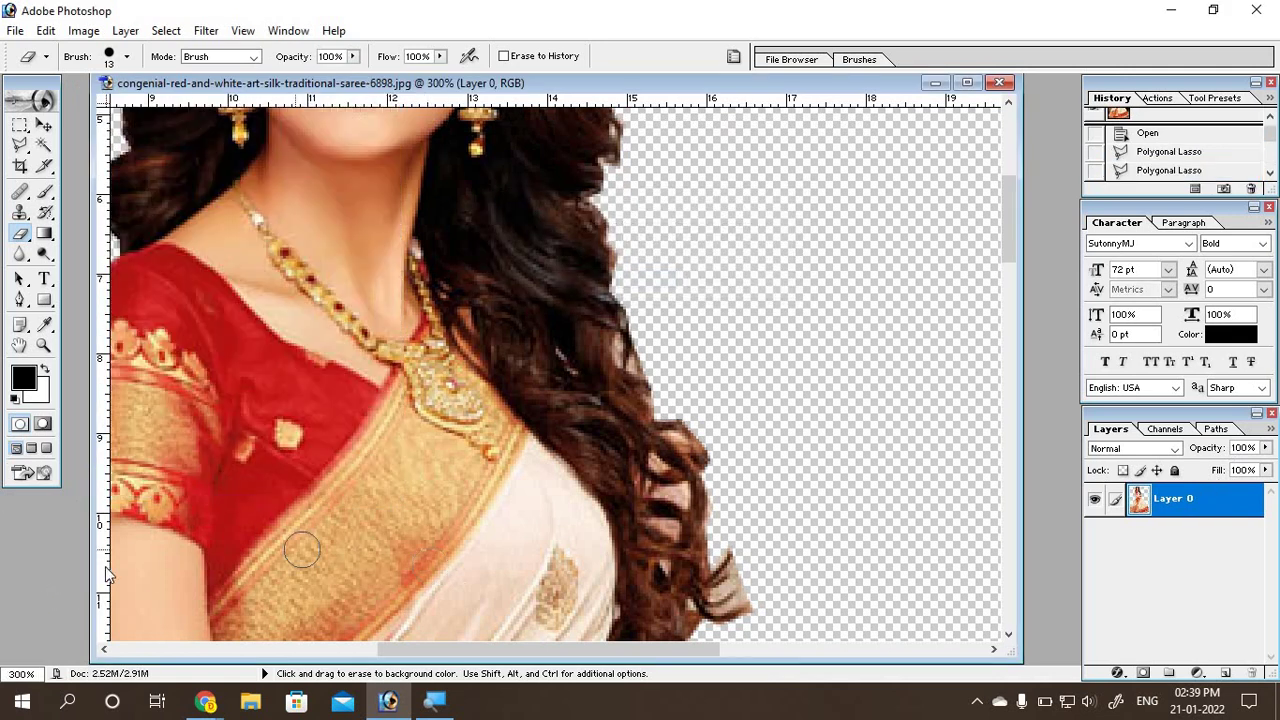
double_click(40, 544)
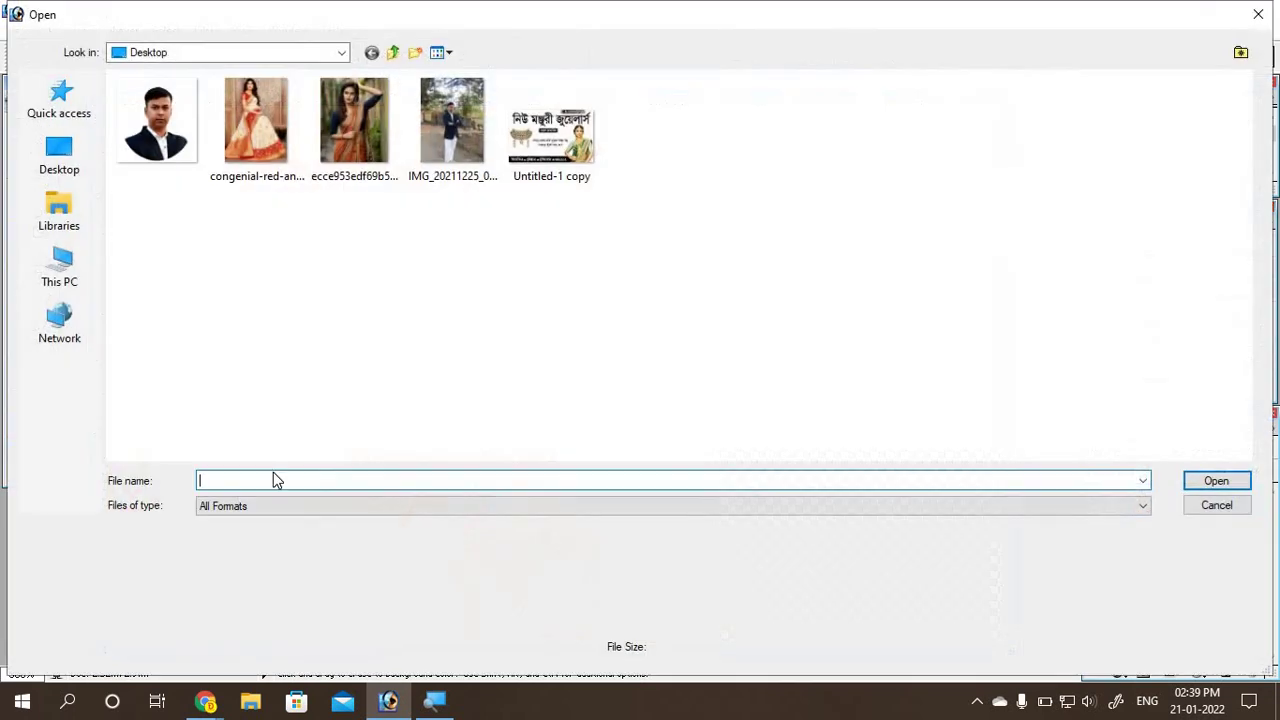
double_click(378, 112)
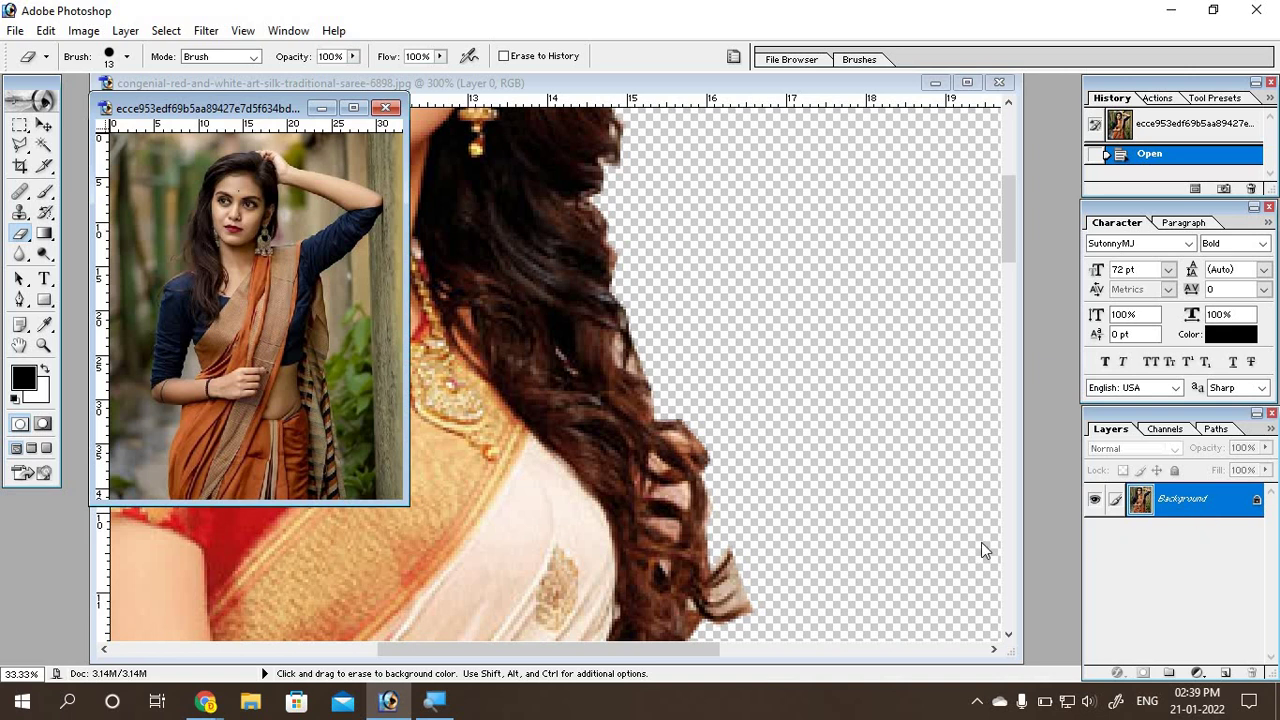
left_click(20, 234)
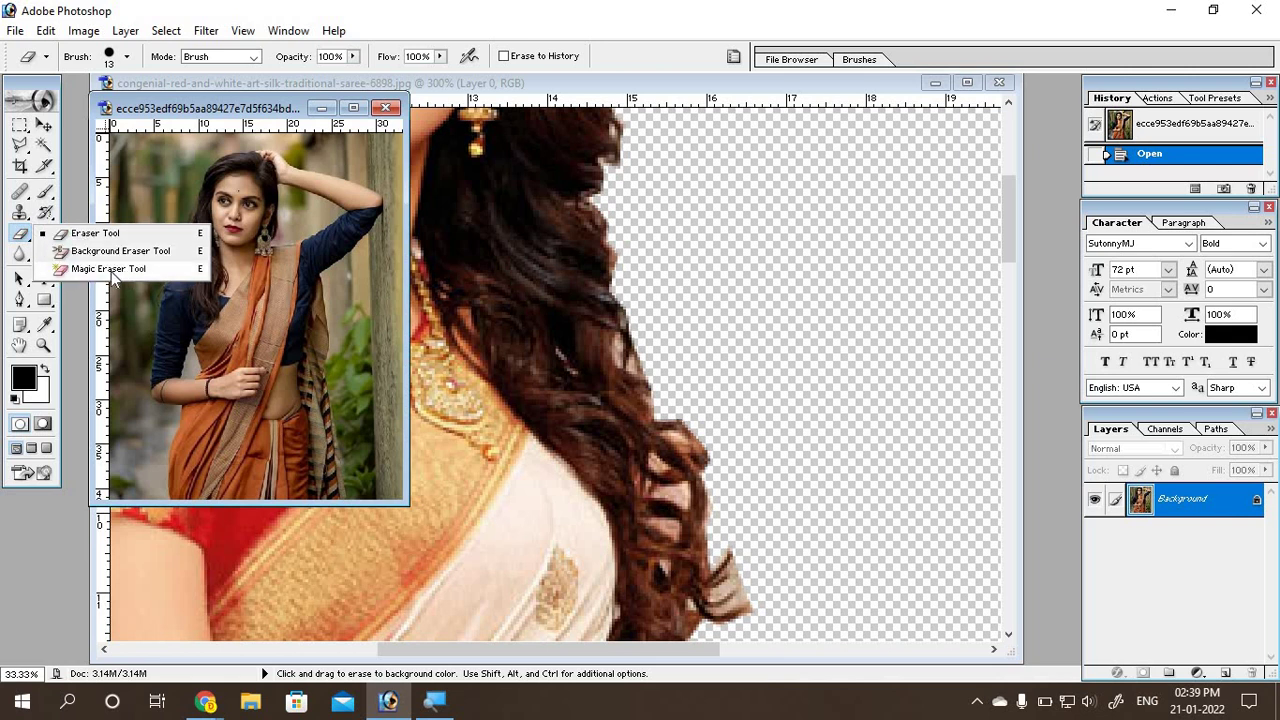
left_click(70, 233)
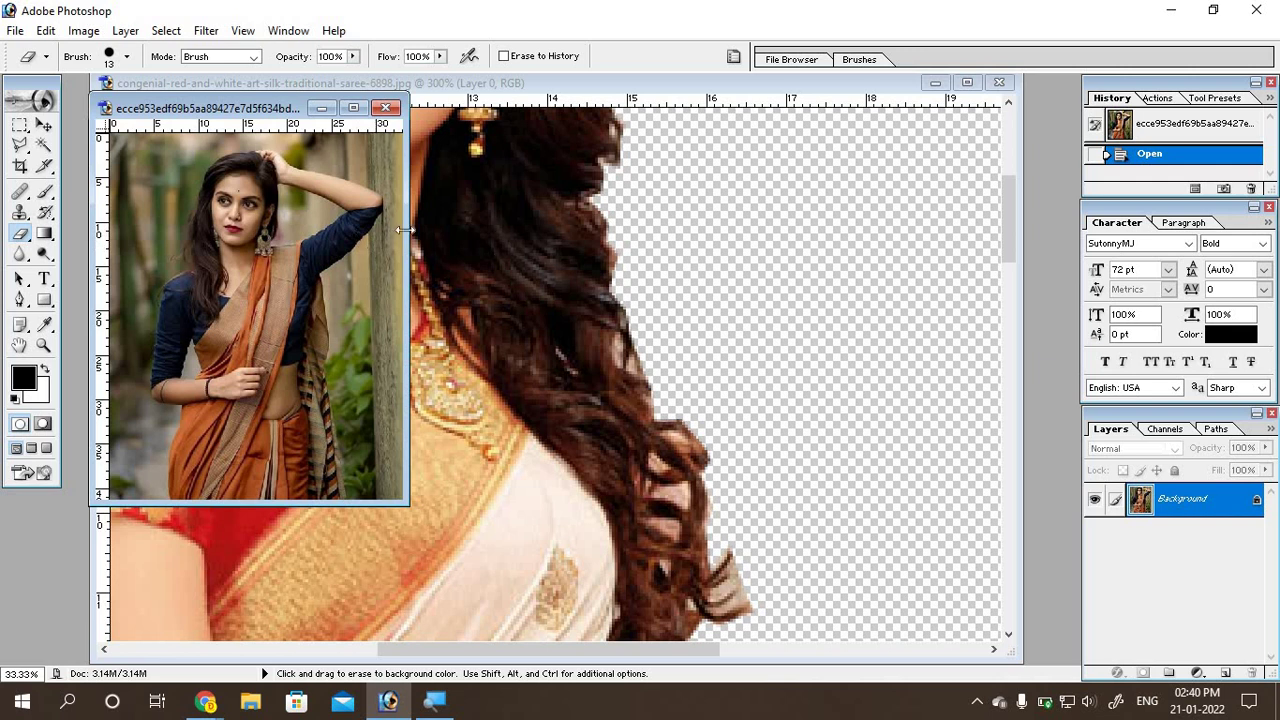
Step: Close the second photo and return to the saree cutout
left_click(385, 107)
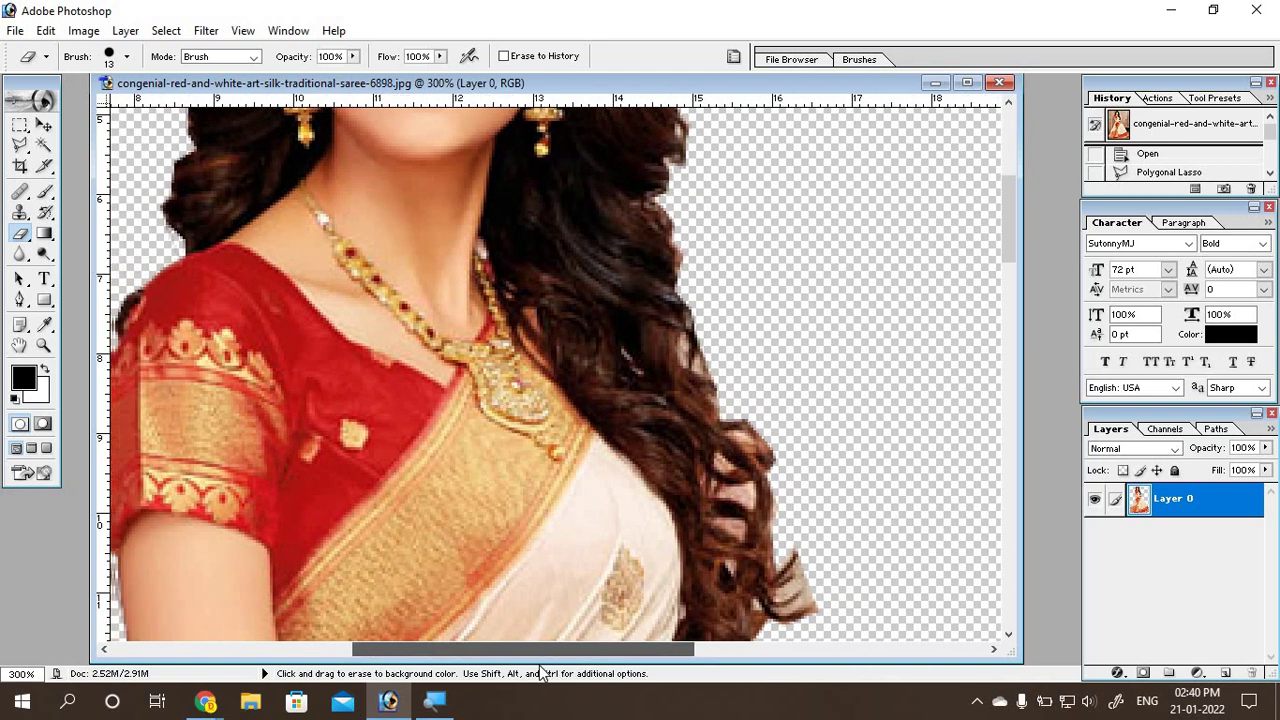
scroll(597, 640, "left", 2)
scroll(620, 500, "up", 5)
scroll(663, 378, "up", 2)
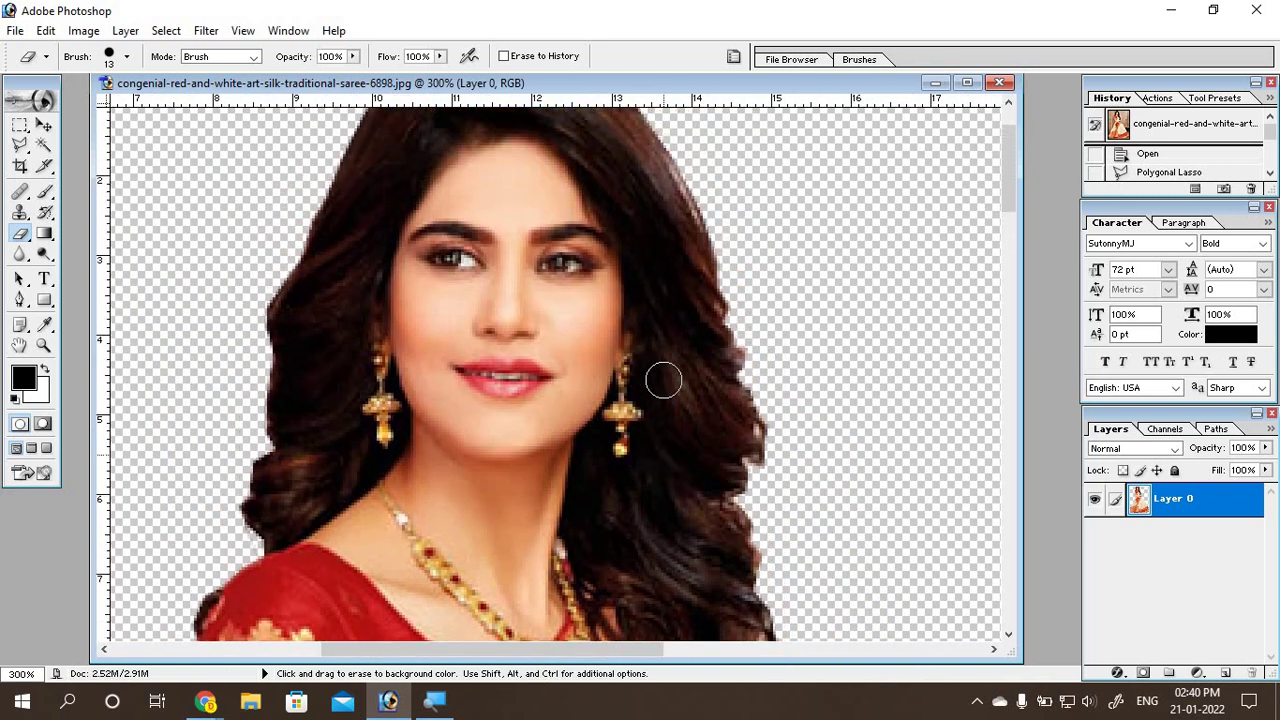
scroll(663, 377, "up", 1)
scroll(663, 372, "up", 2)
scroll(274, 456, "down", 4)
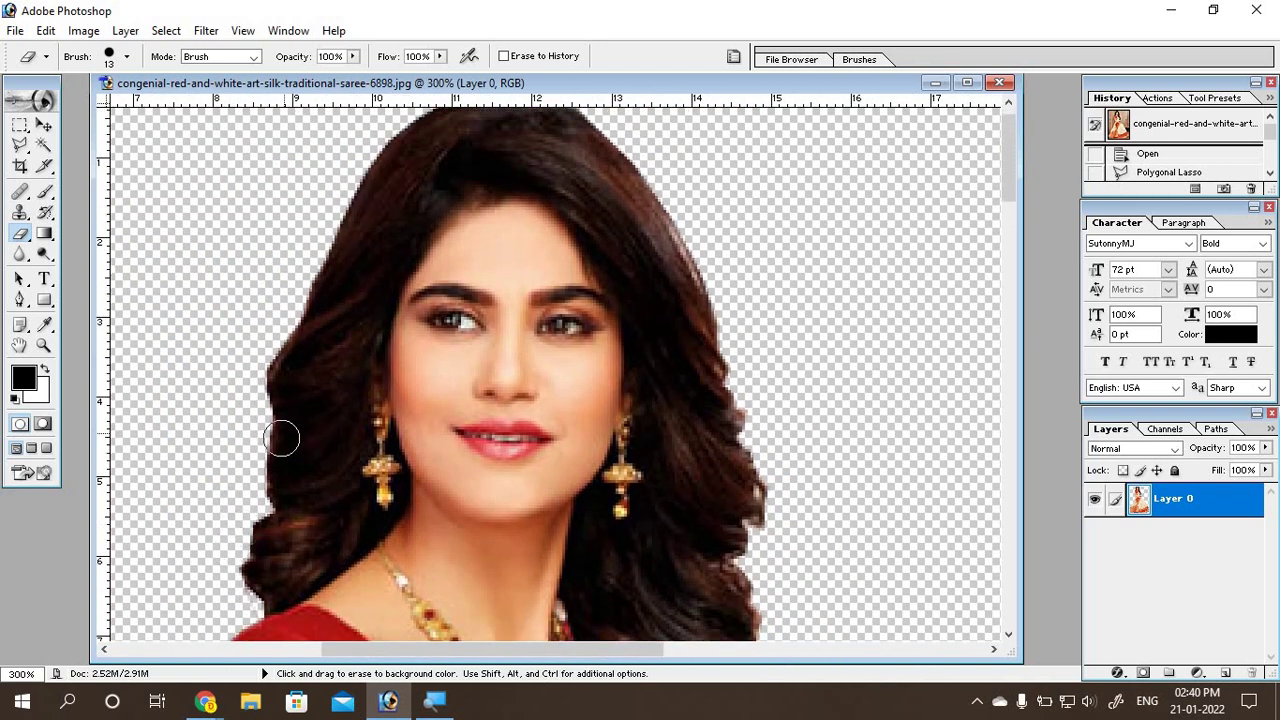
scroll(443, 366, "down", 2)
scroll(734, 371, "down", 2)
scroll(737, 391, "down", 3)
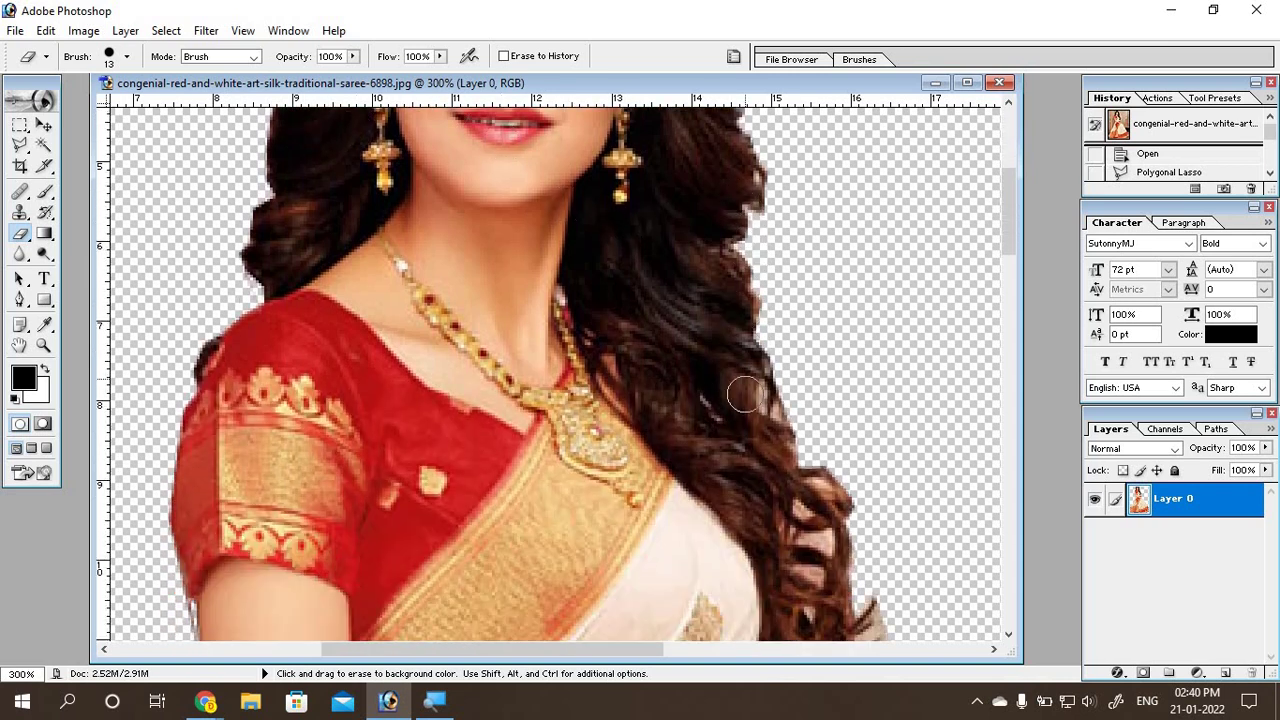
scroll(783, 393, "down", 2)
scroll(785, 340, "down", 1)
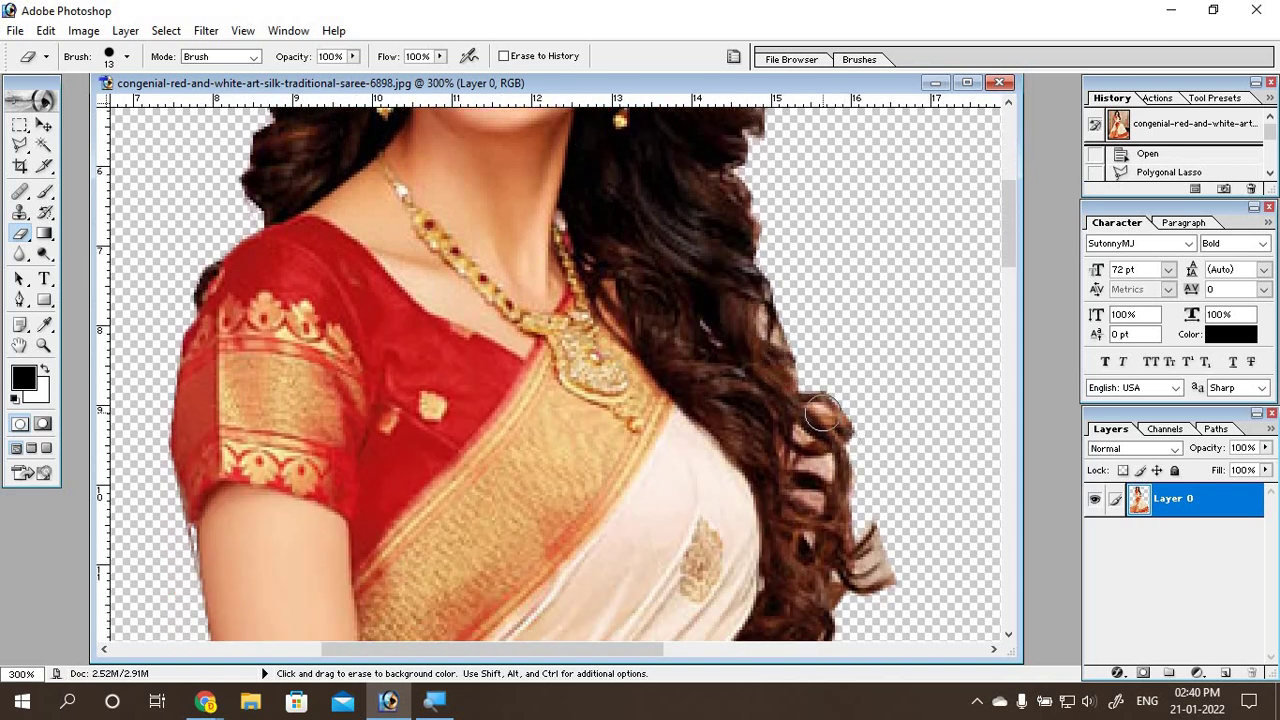
Step: Zoom to 500% on the hair's right-edge curls and select the Polygonal Lasso
key("ctrl+plus")
key("ctrl+plus")
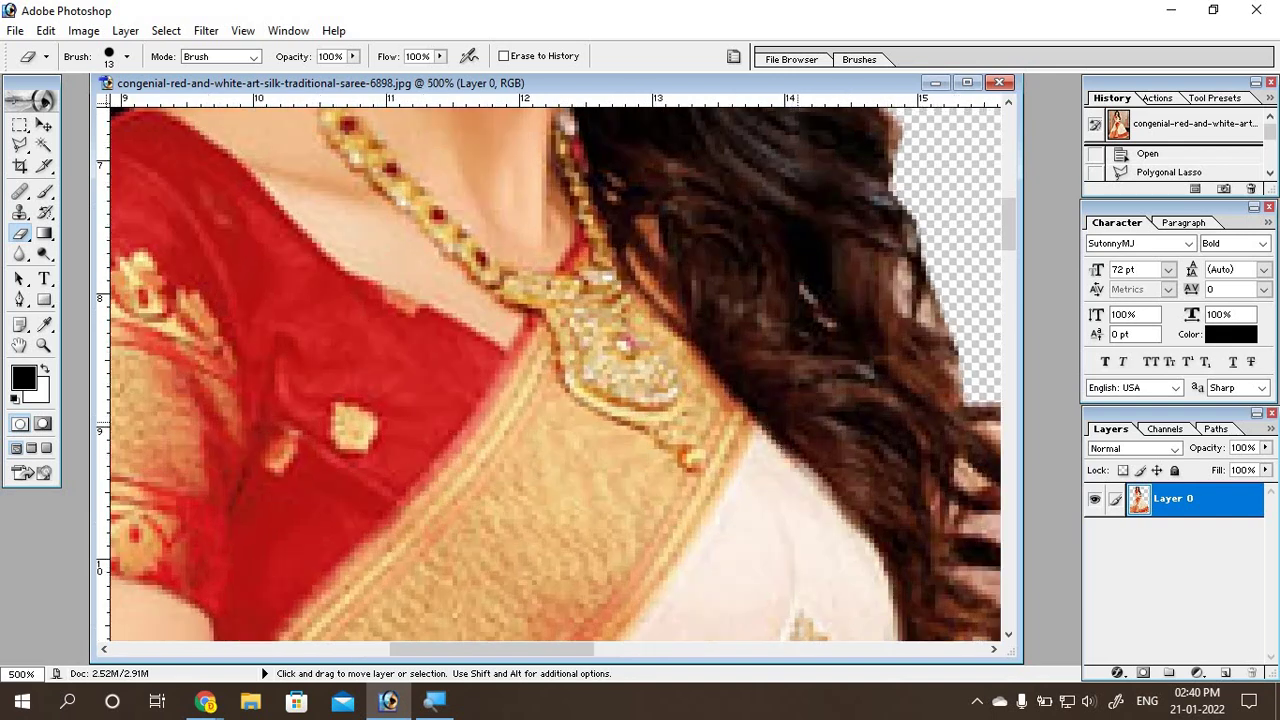
left_click_drag(549, 647, 649, 647)
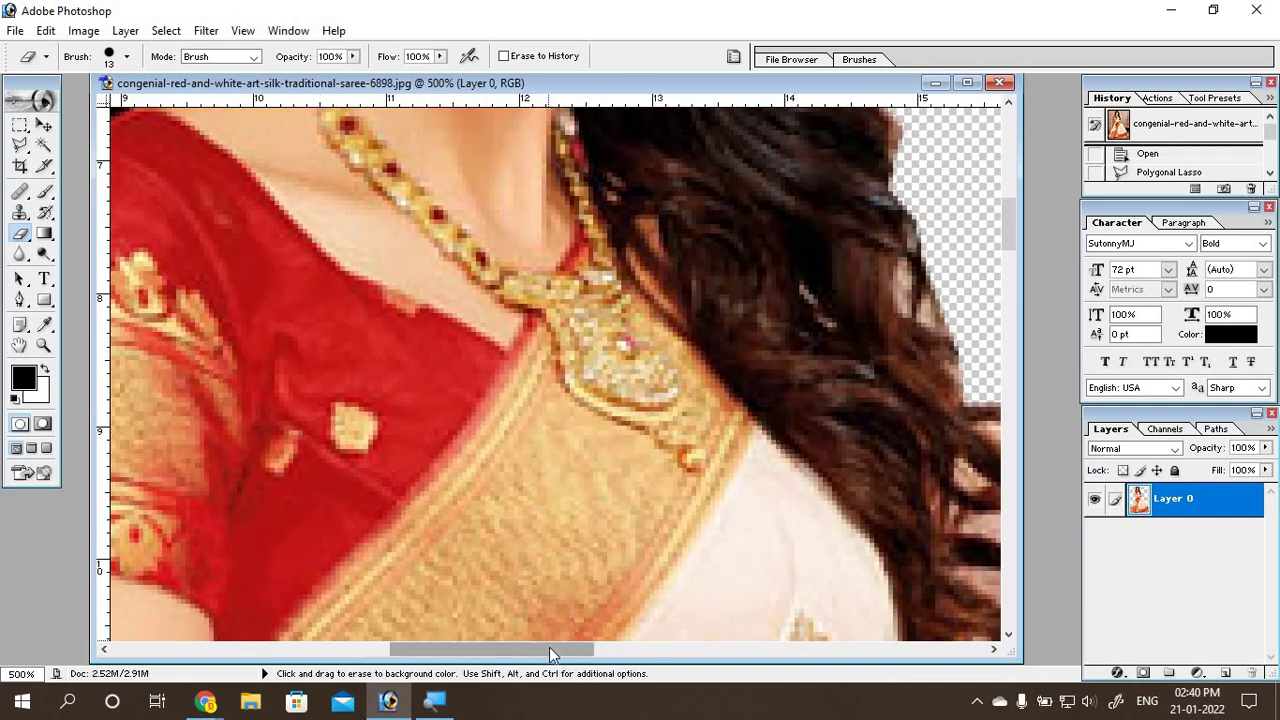
scroll(563, 302, "down", 1)
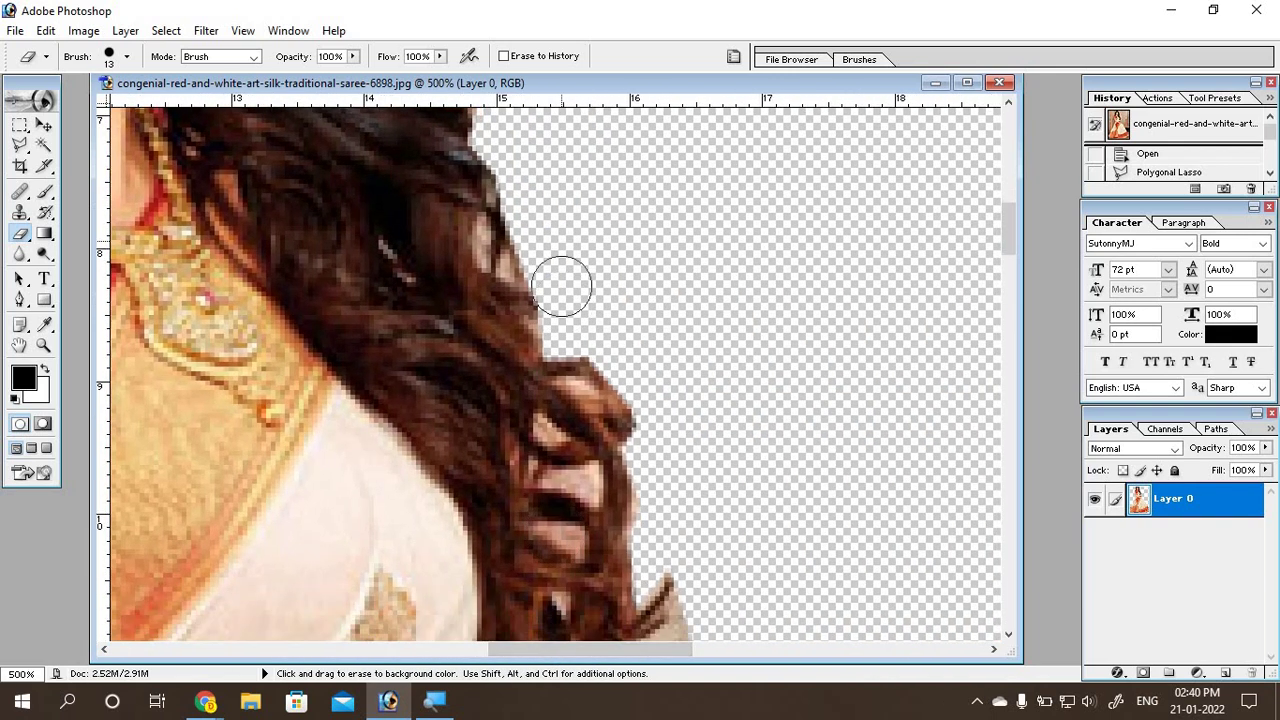
left_click(28, 146)
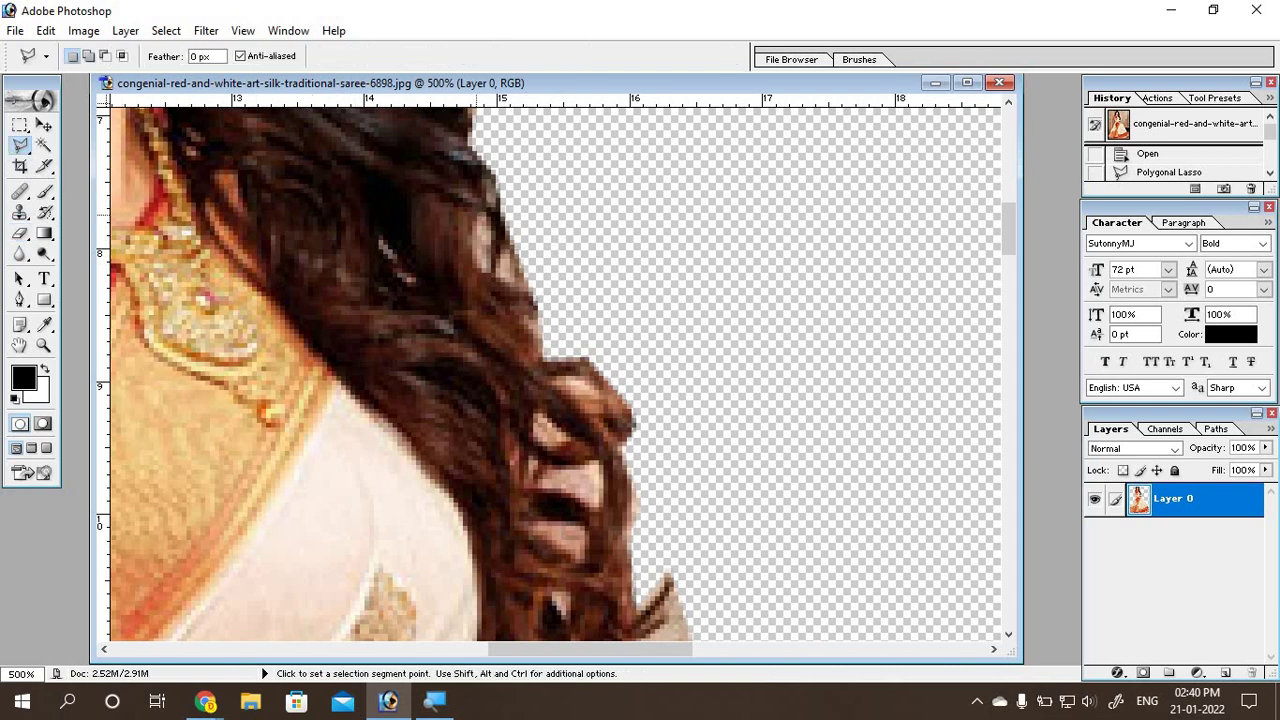
Step: Outline and delete the first three background gaps among the right-side hair curls
left_click(475, 218)
left_click(475, 218)
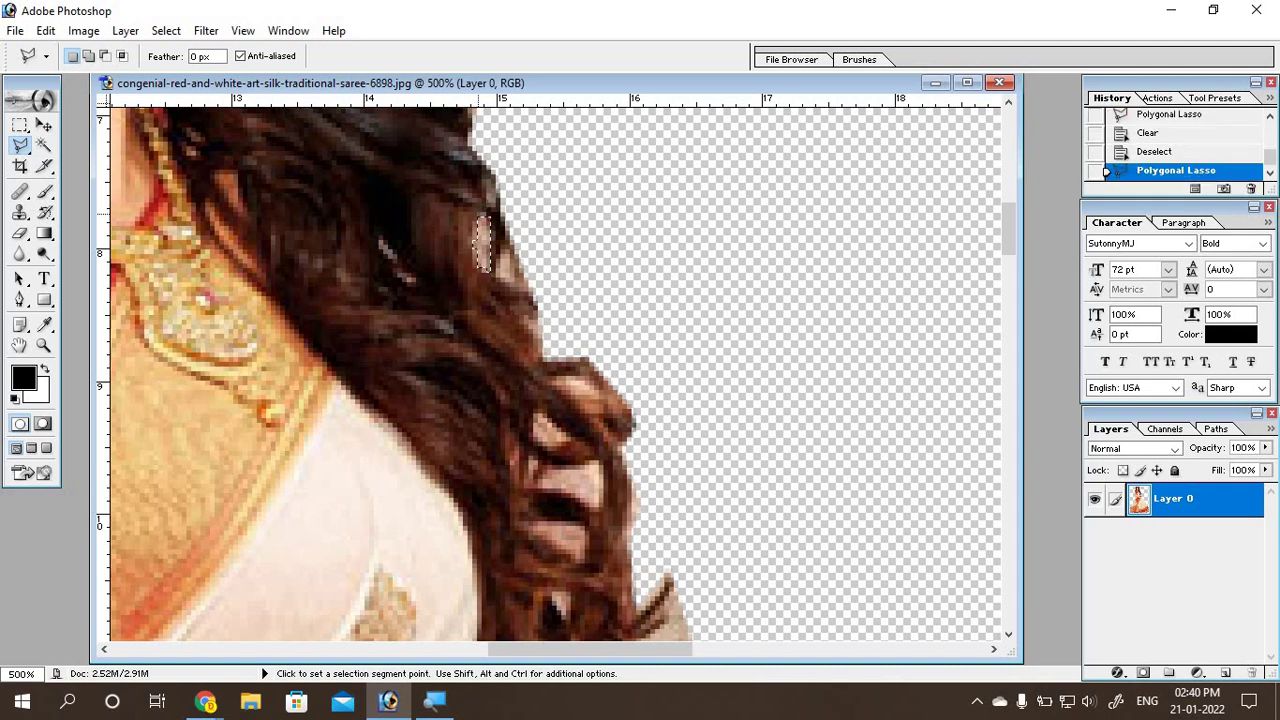
key("Delete")
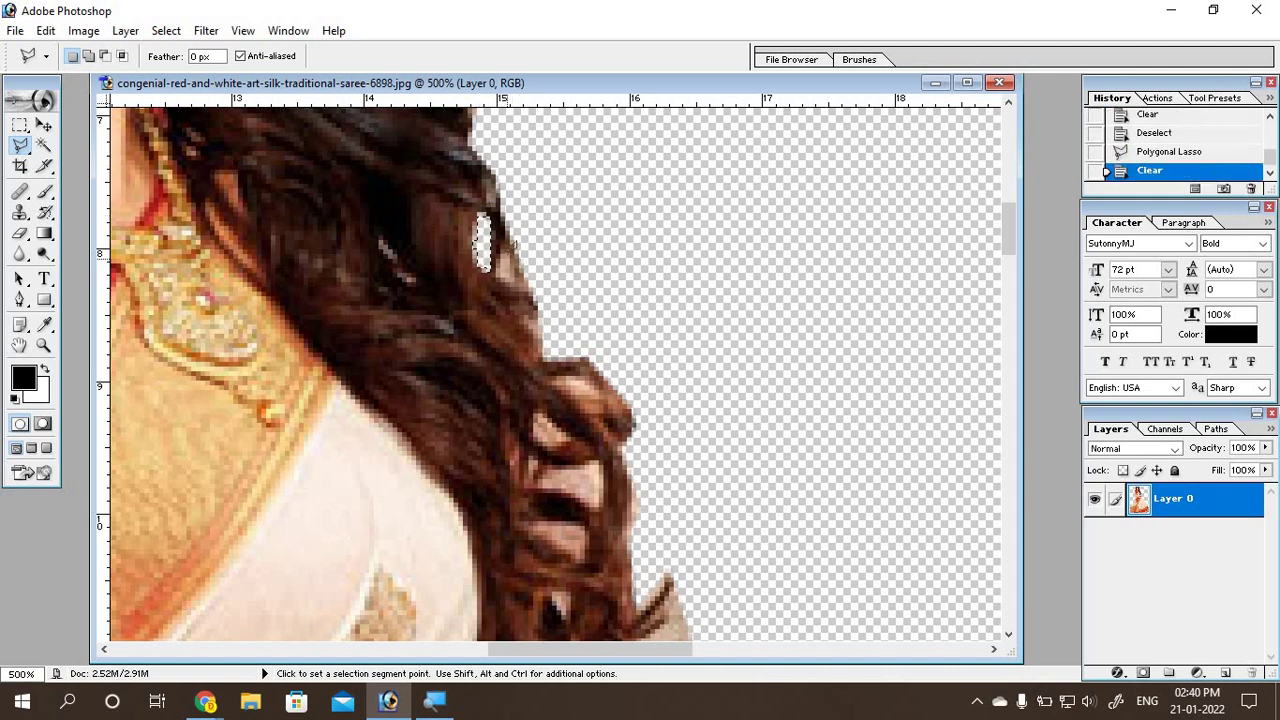
left_click(503, 262)
left_click(531, 284)
left_click(502, 256)
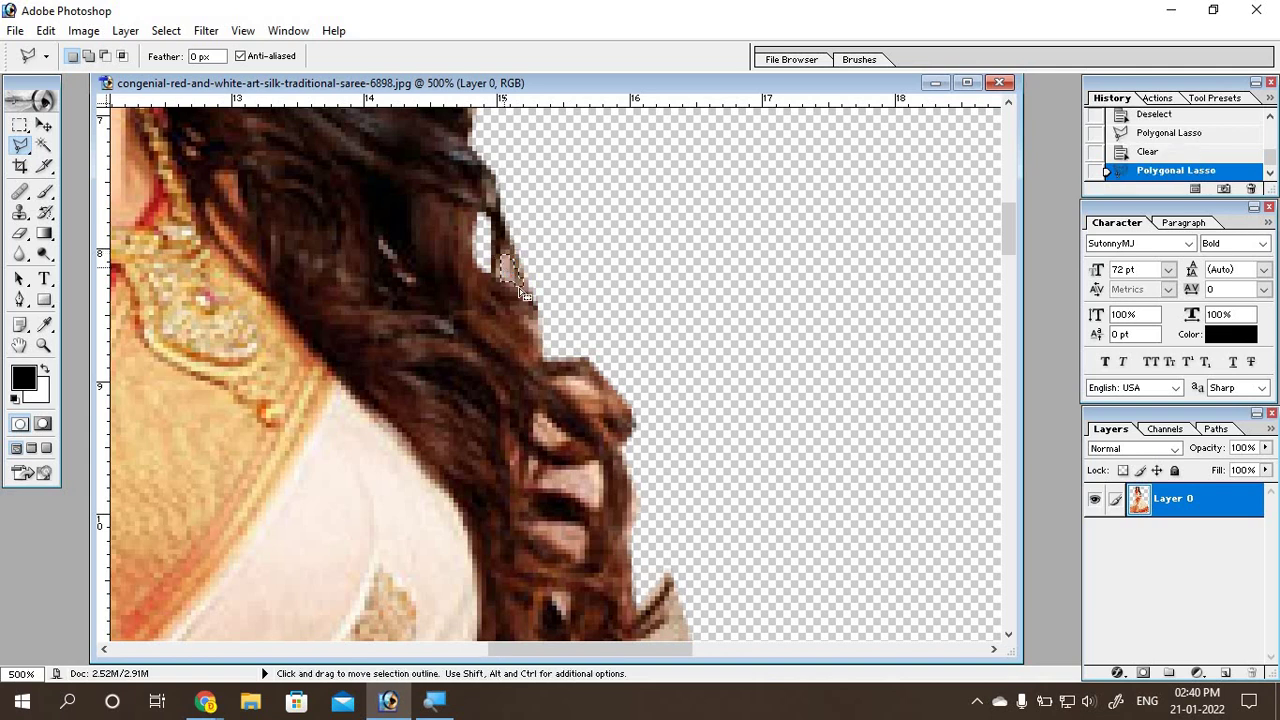
key("Delete")
scroll(578, 330, "down", 2)
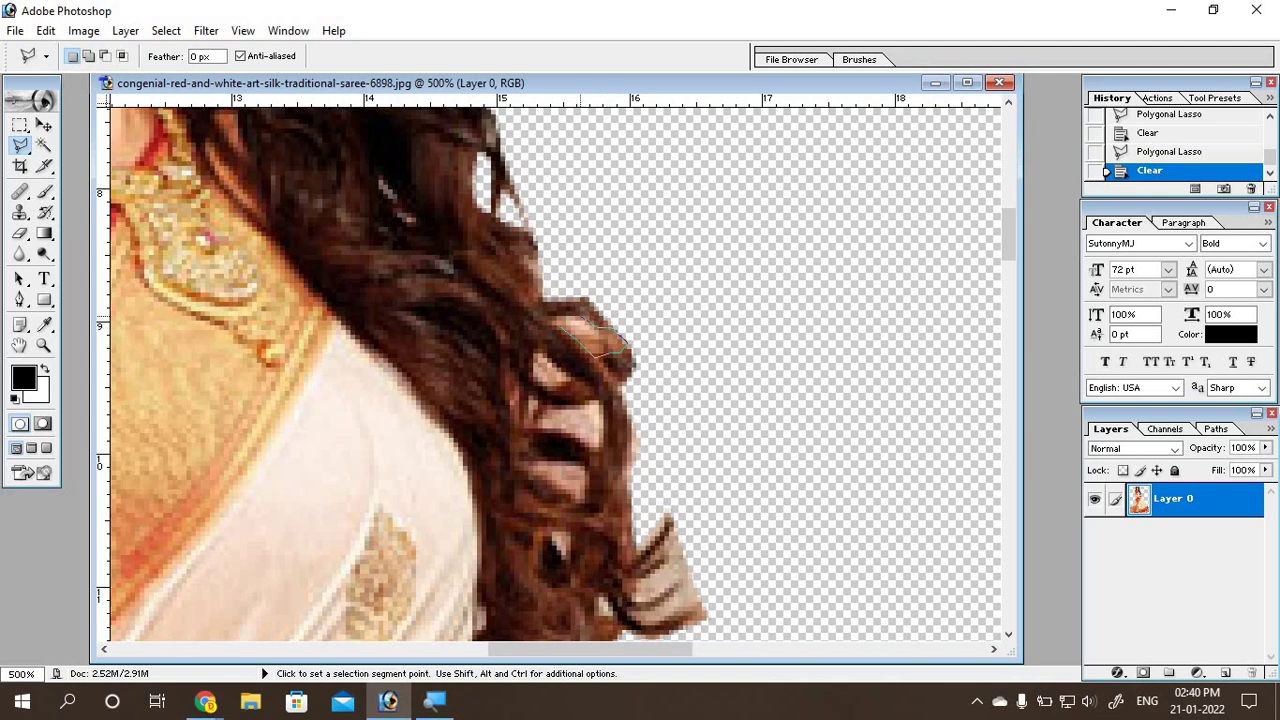
left_click(558, 320)
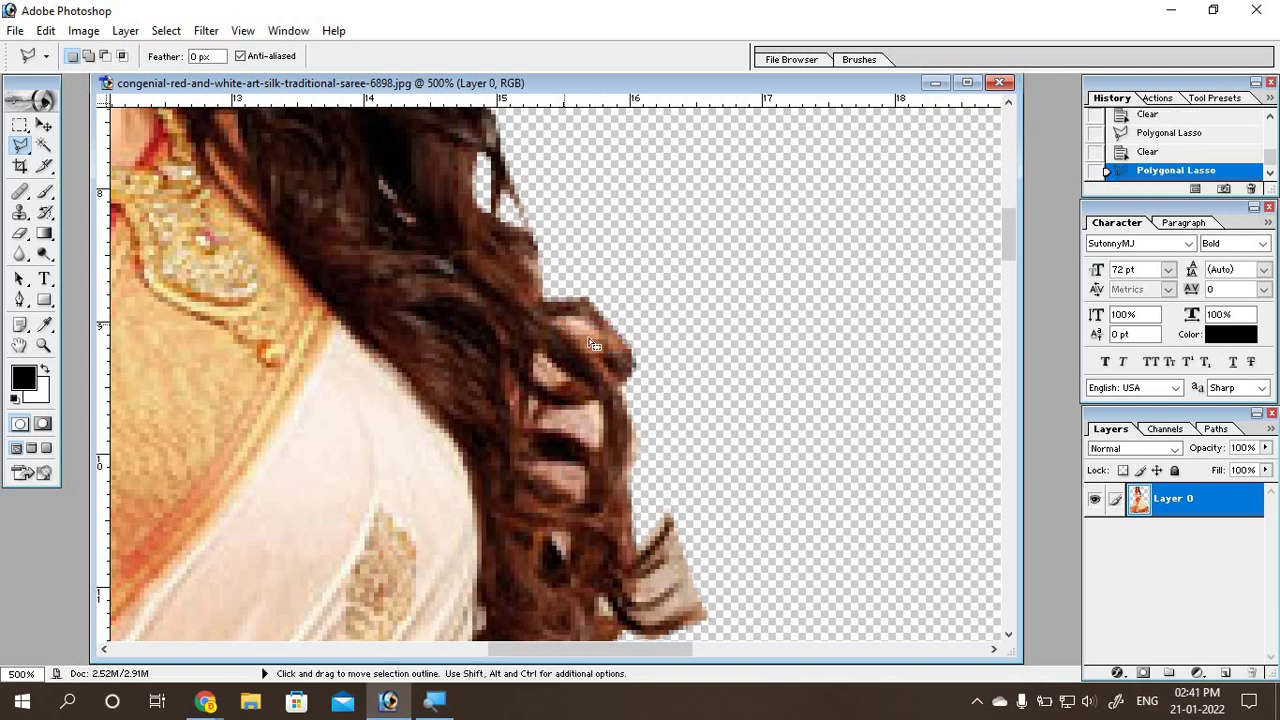
key("Delete")
scroll(558, 320, "down", 1)
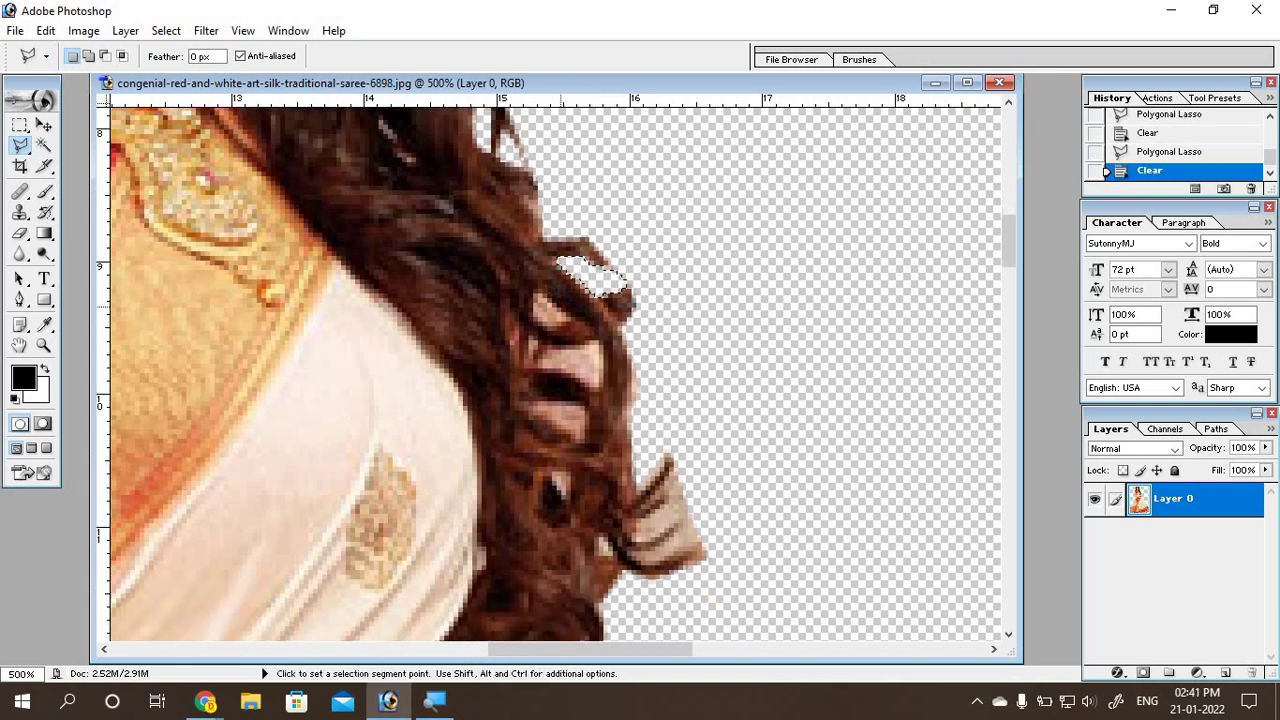
left_click(538, 302)
Step: Clear three more hair gaps to transparency, then undo the last clear
left_click(540, 300)
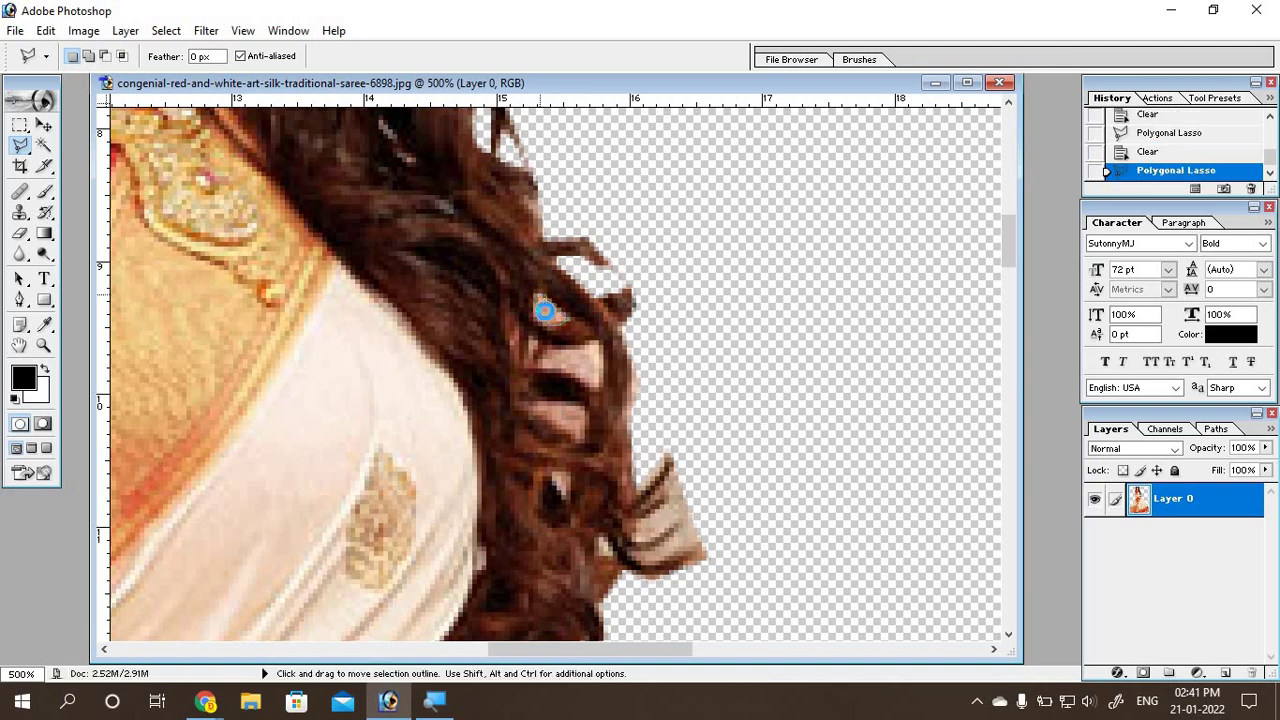
key("Delete")
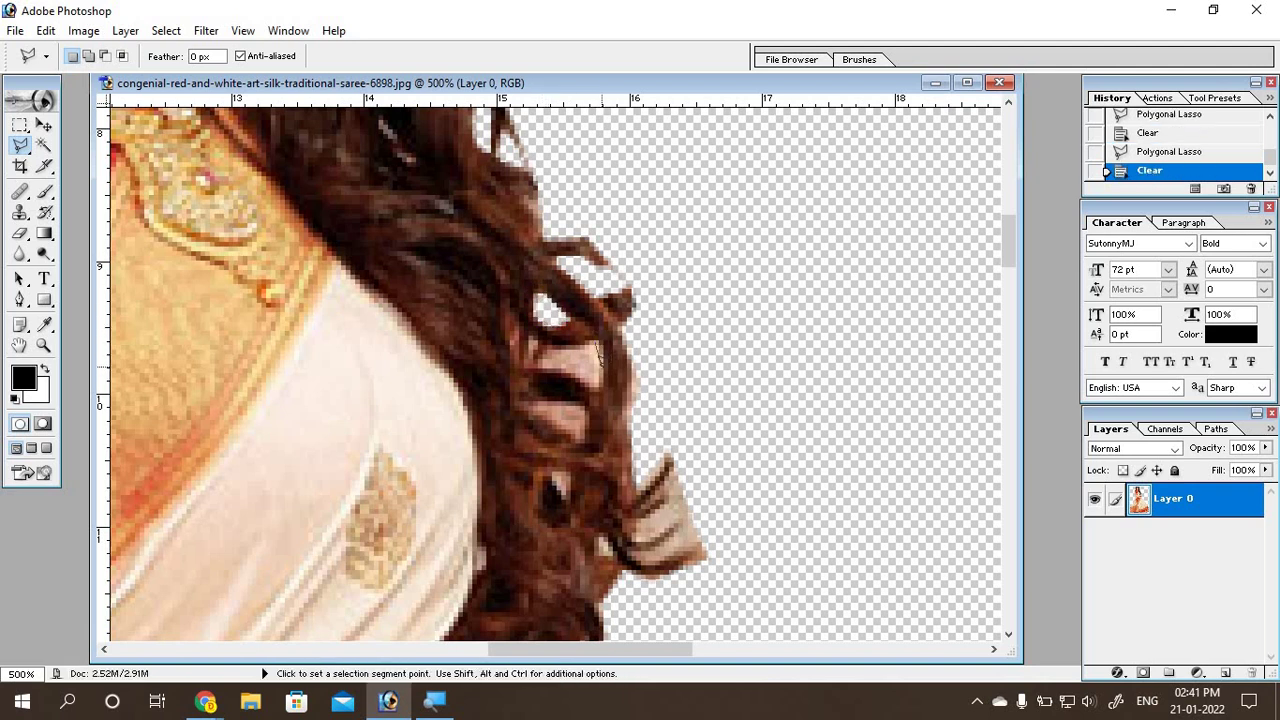
left_click(598, 381)
left_click(553, 366)
left_click(594, 344)
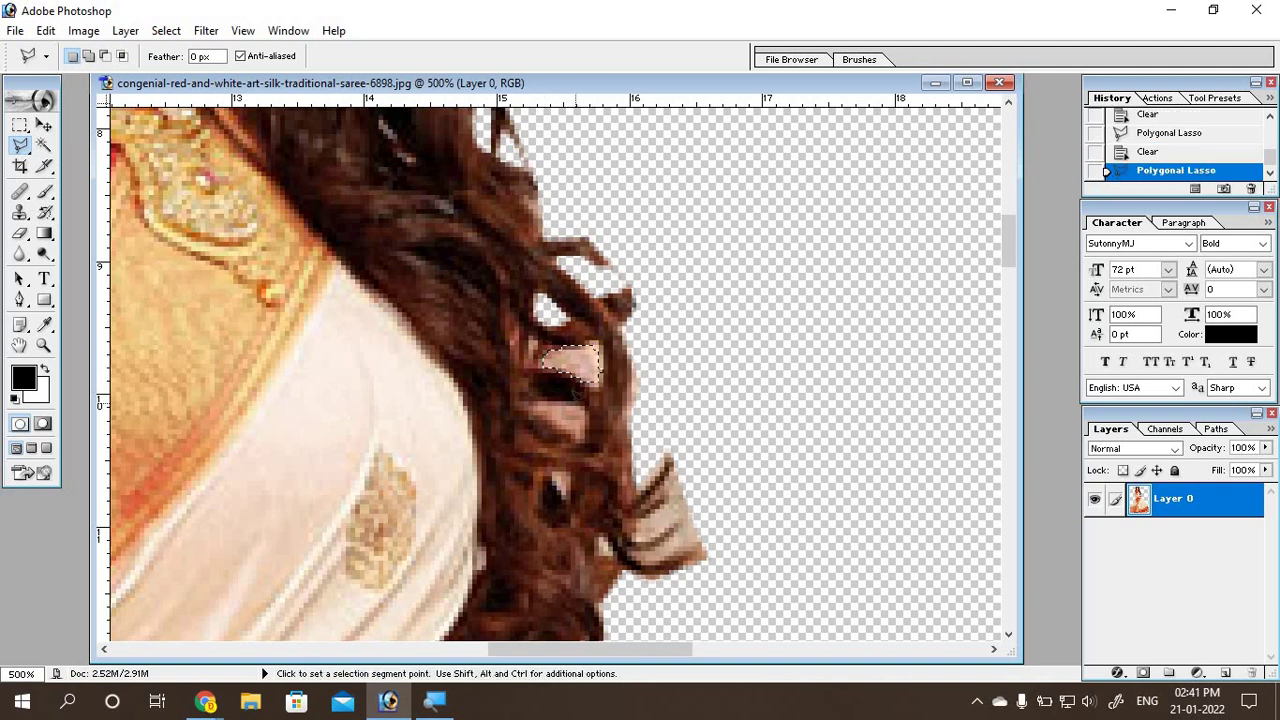
key("Delete")
left_click(566, 420)
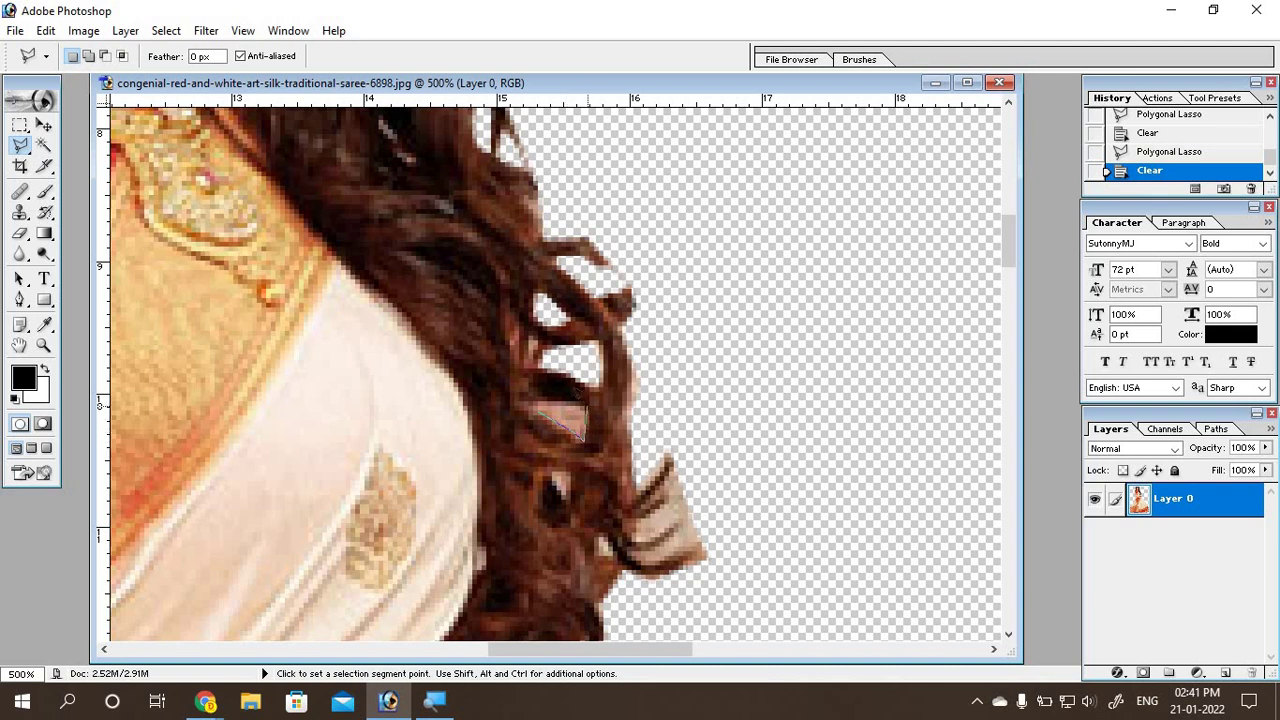
left_click(584, 439)
left_click(541, 406)
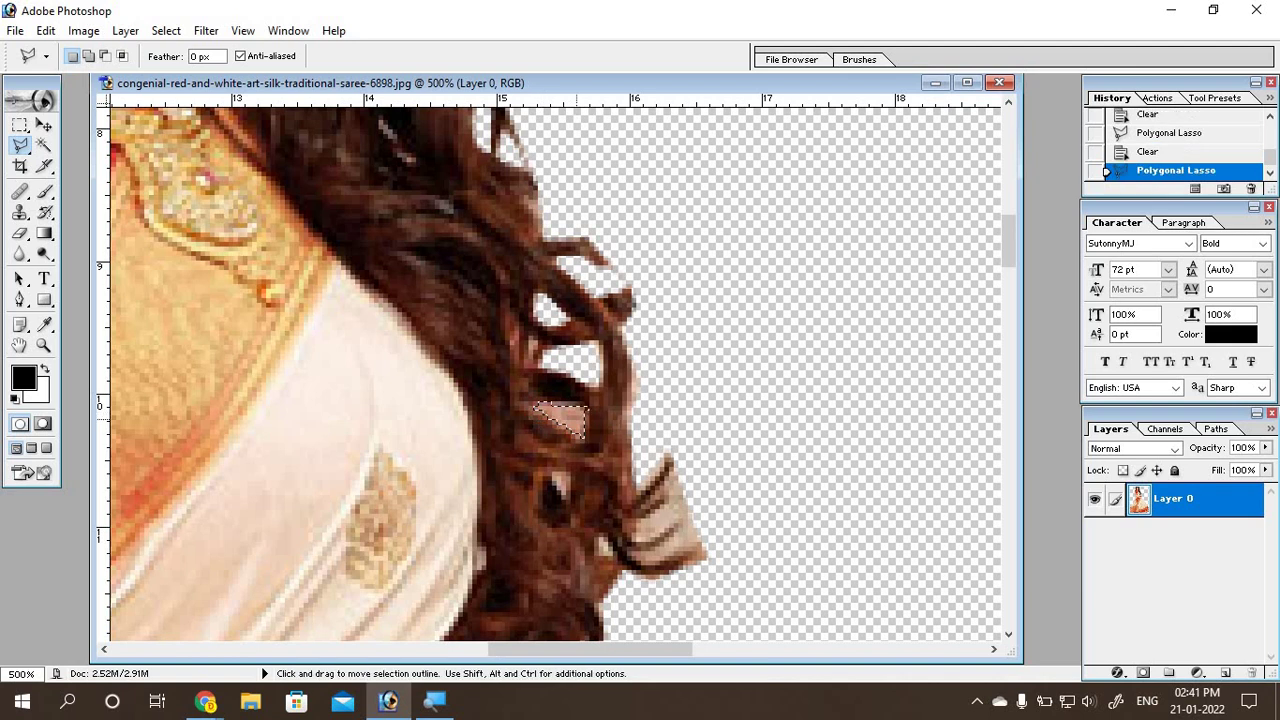
key("Delete")
scroll(640, 380, "down", 1)
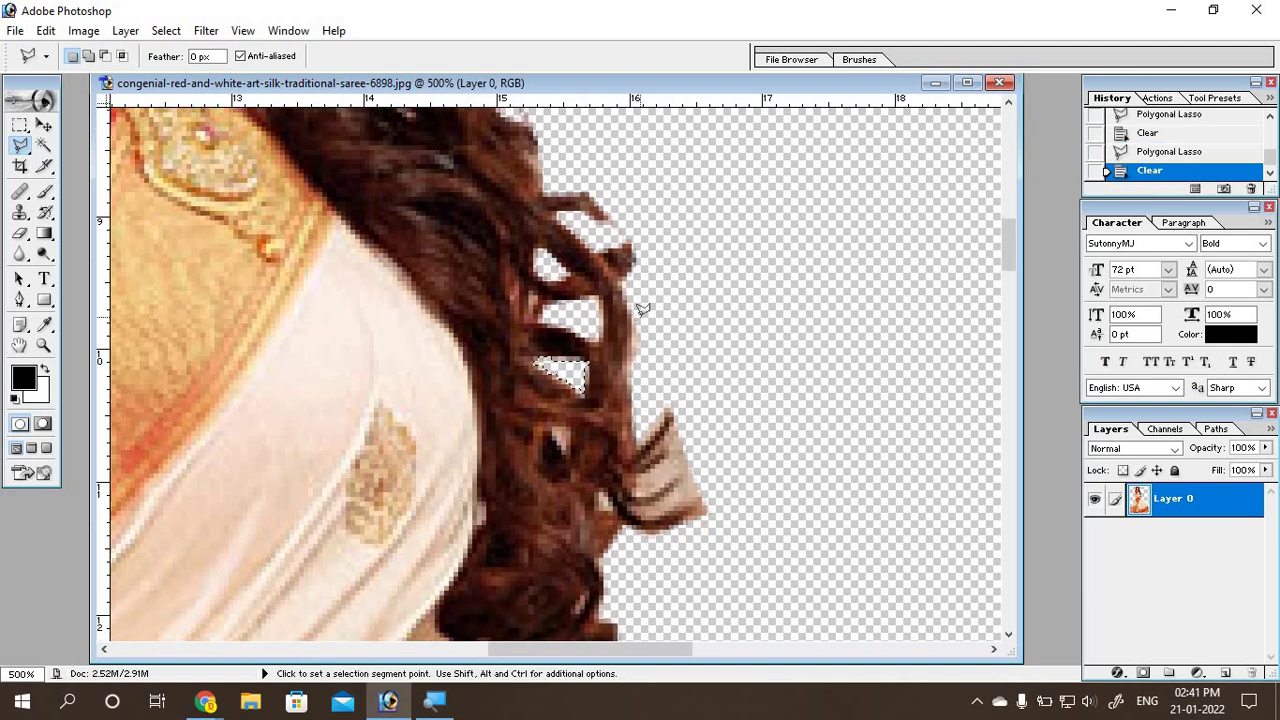
scroll(640, 310, "down", 2)
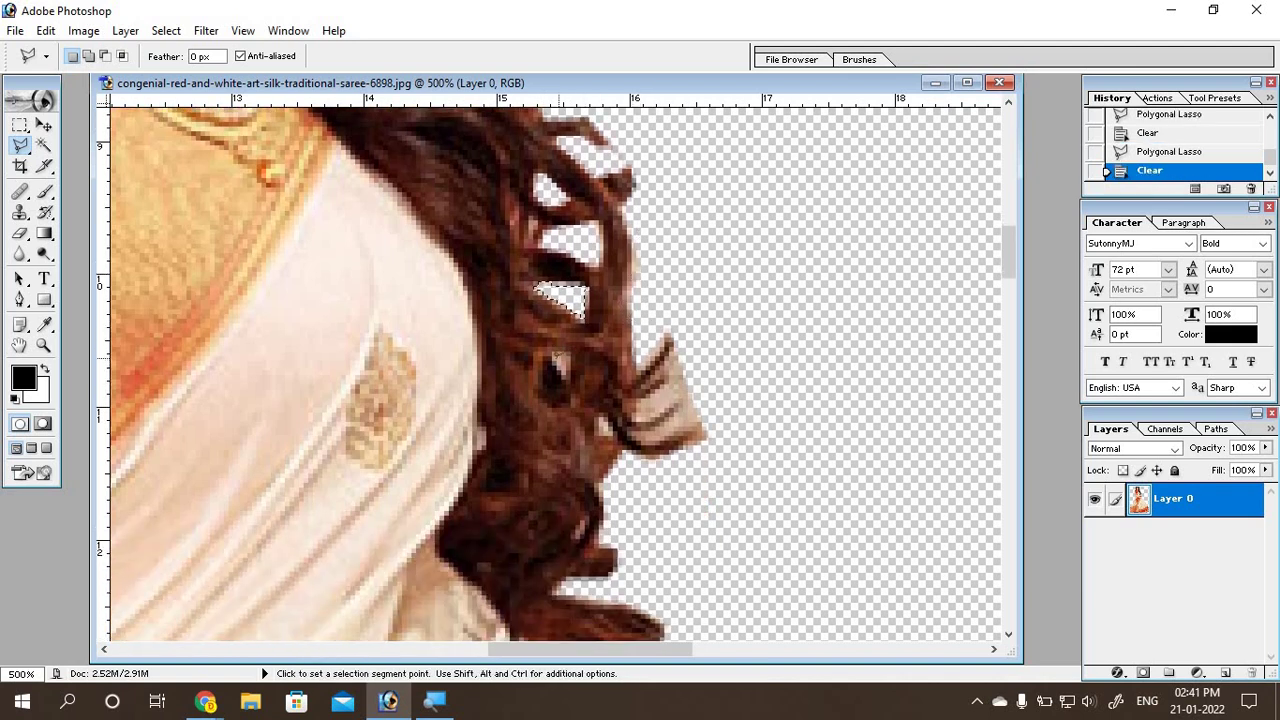
key("ctrl+z")
Step: Clear a tiny dark gap among the hair tips to transparency
double_click(556, 356)
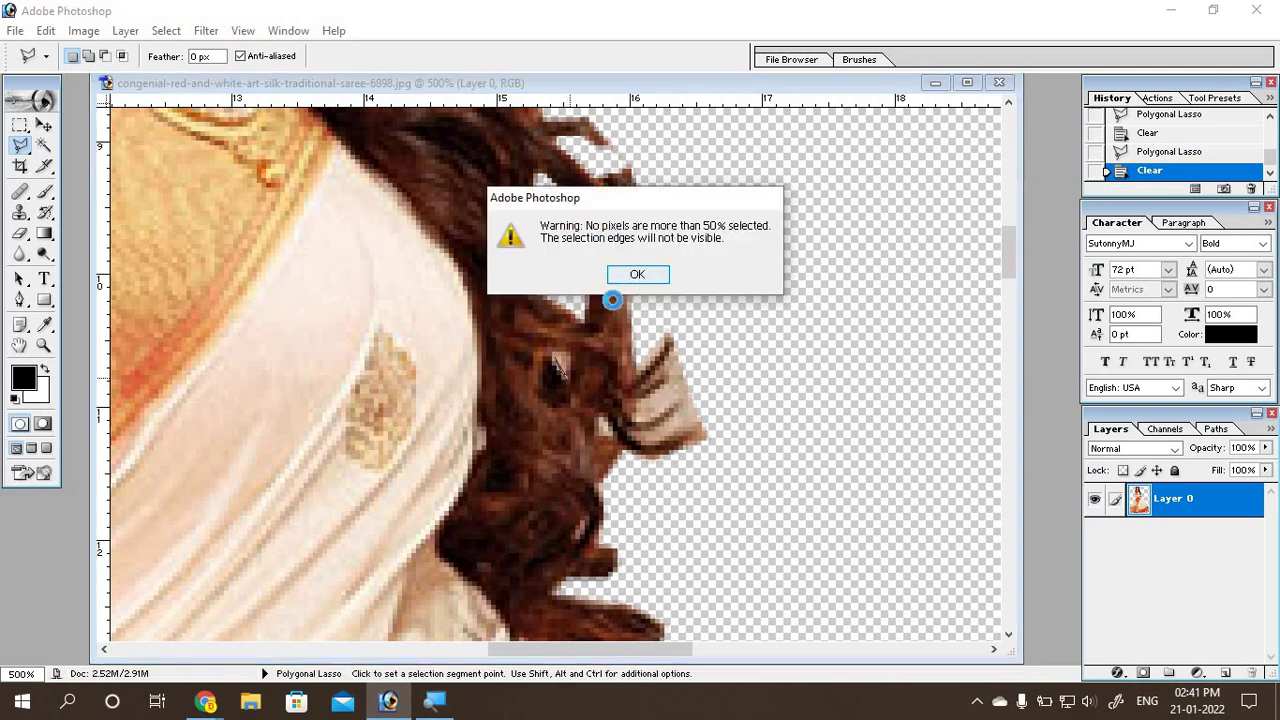
left_click(624, 276)
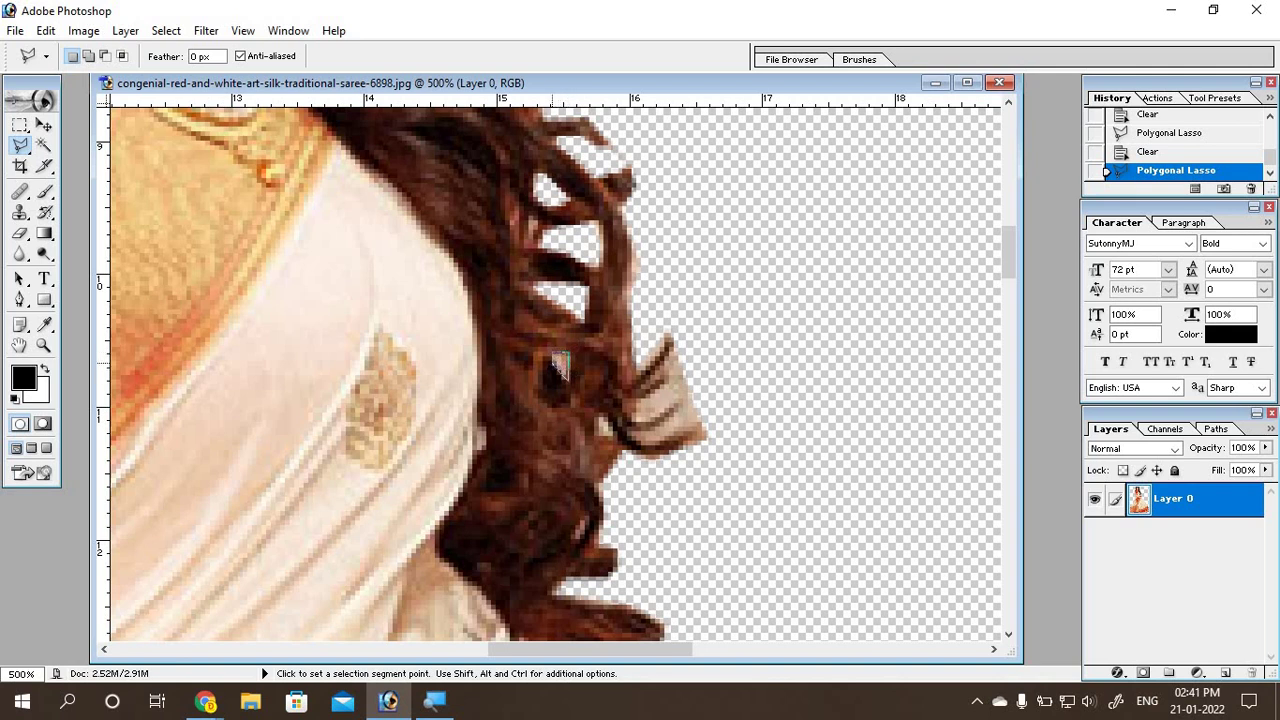
double_click(558, 360)
key("Delete")
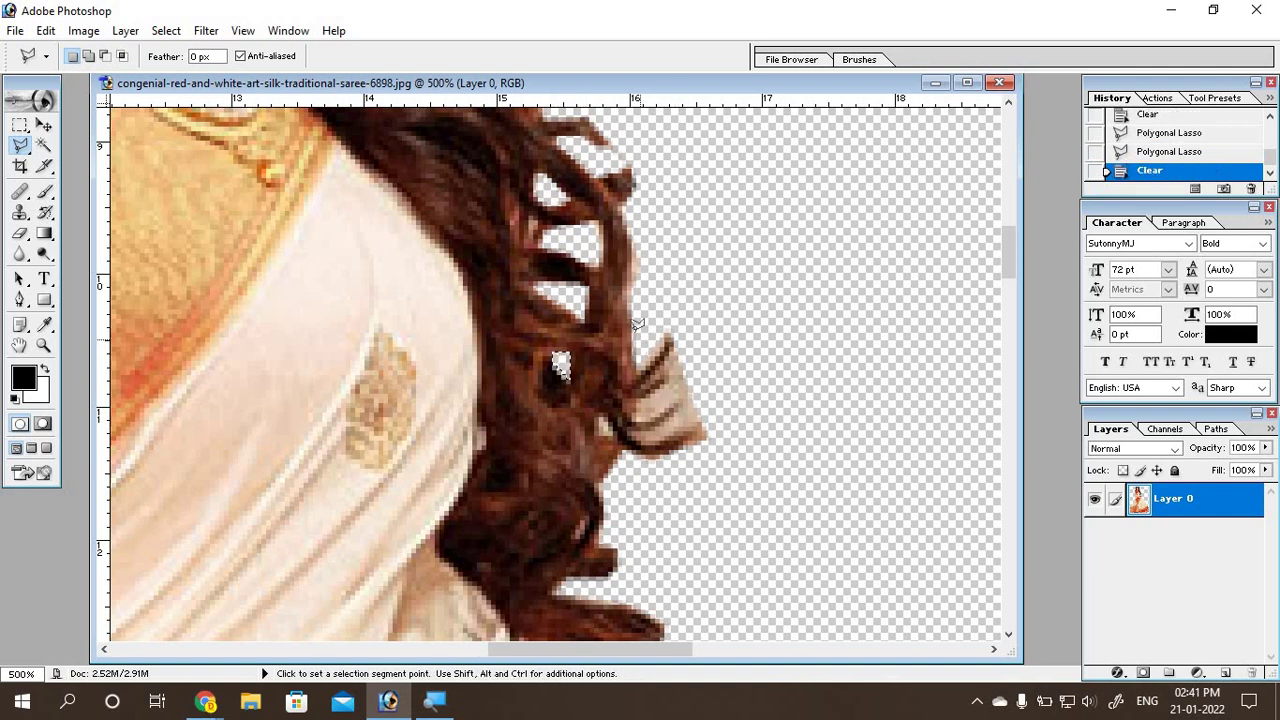
Step: Clear the background patch beside a curl tip, then deselect
left_click(628, 377)
left_click(669, 340)
left_click(668, 312)
left_click(654, 303)
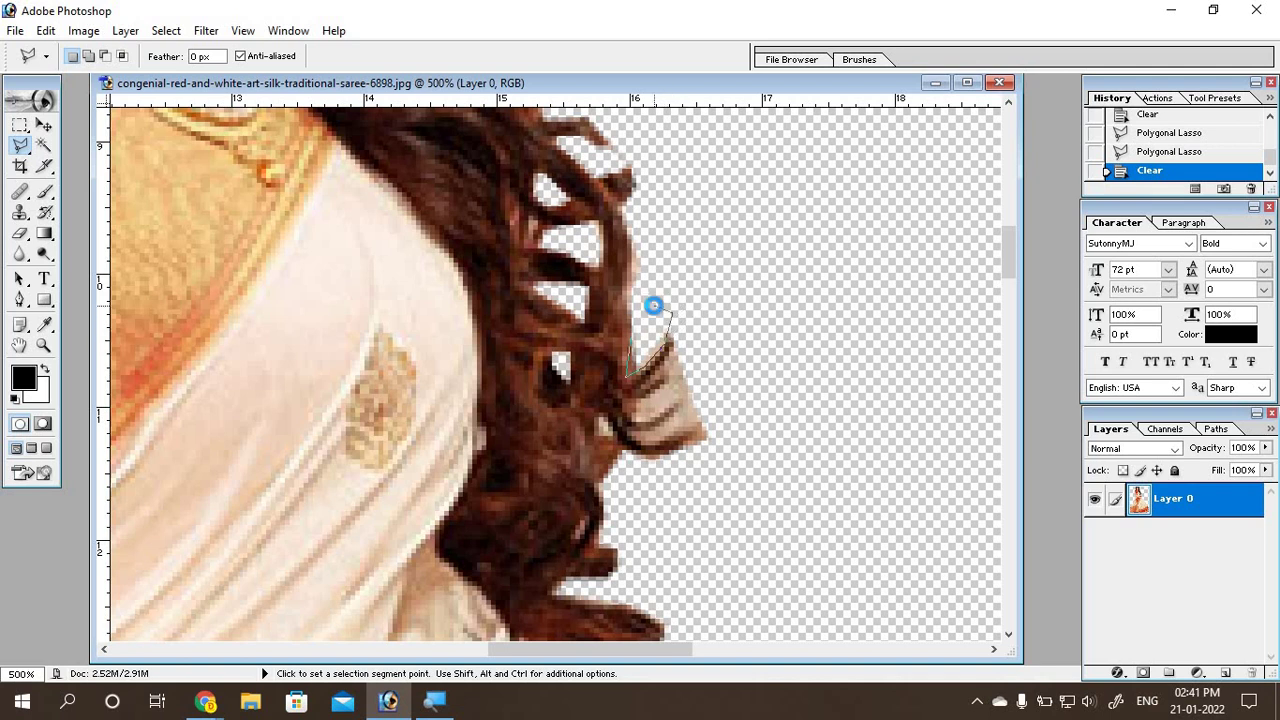
double_click(638, 320)
key("Delete")
key("ctrl+d")
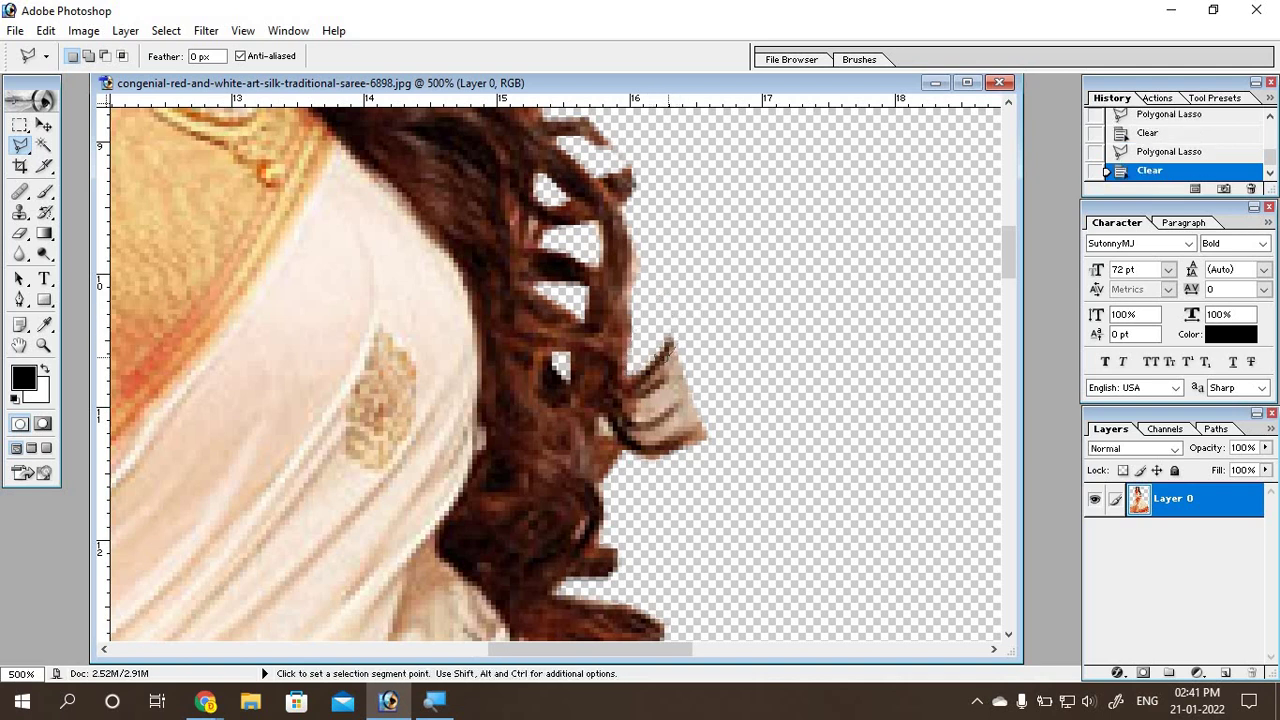
Step: Clear a strand at the hair edge and a stray strand beside the curl tip
left_click(647, 385)
left_click(694, 350)
double_click(686, 332)
key("Delete")
left_click(738, 358)
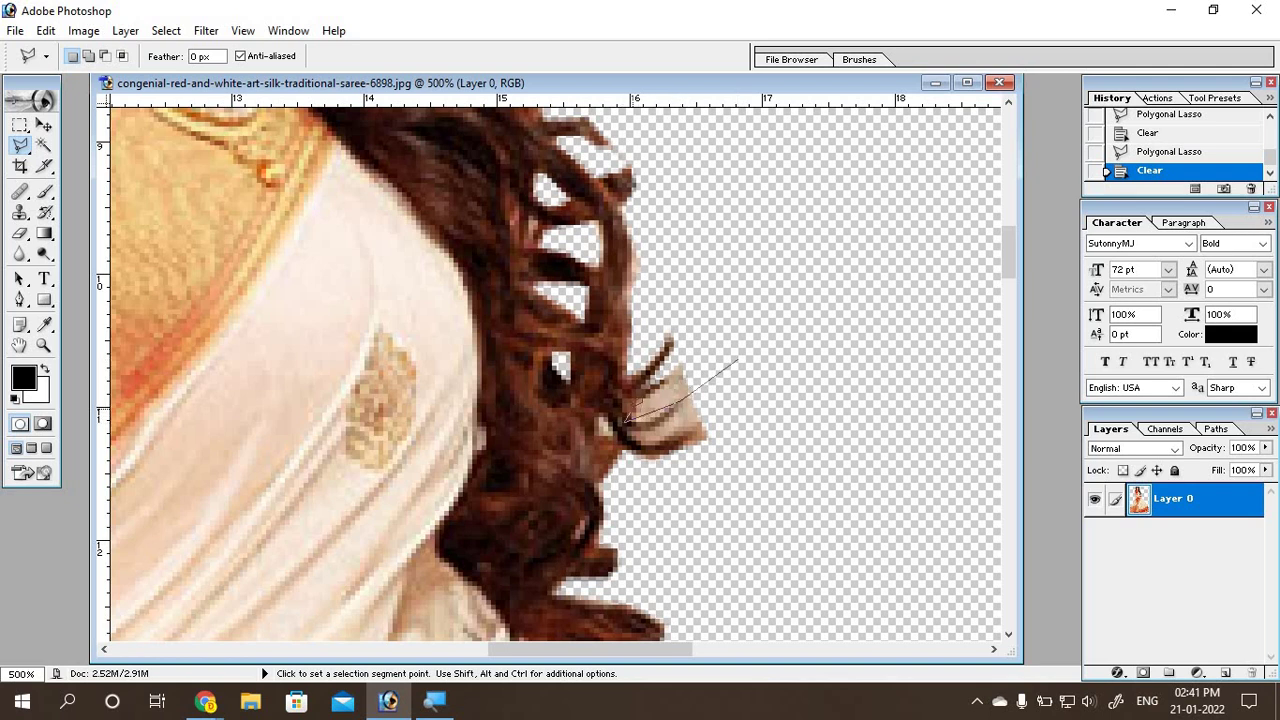
left_click(625, 420)
left_click(704, 342)
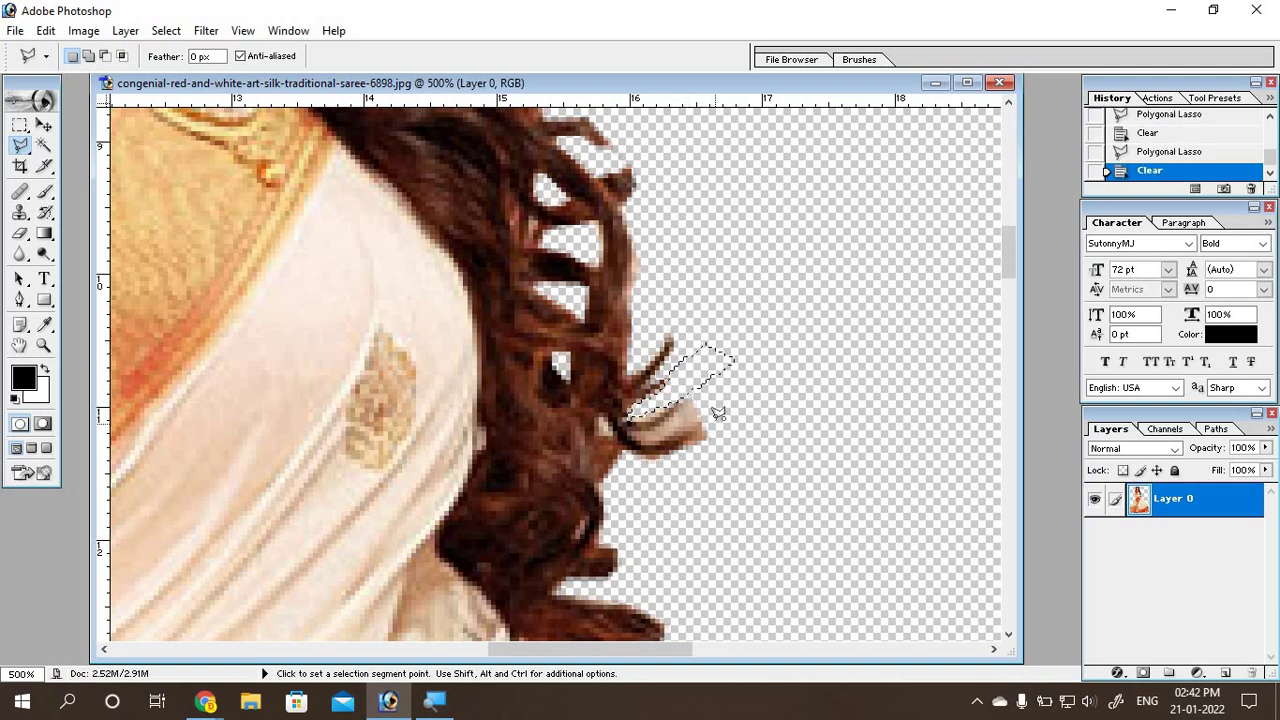
left_click(714, 420)
left_click(710, 365)
left_click(714, 417)
key("Delete")
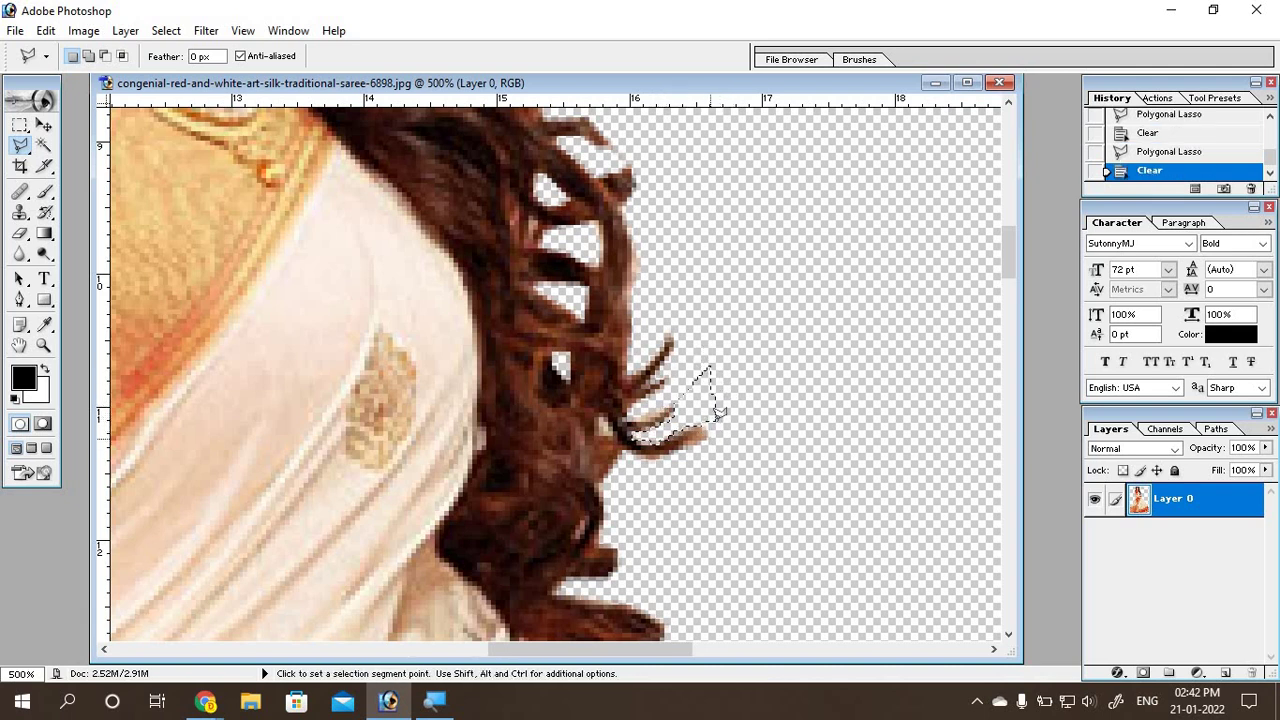
Step: Outline a small triangle around the curl tip, then drop the selection
left_click(741, 383)
left_click(757, 447)
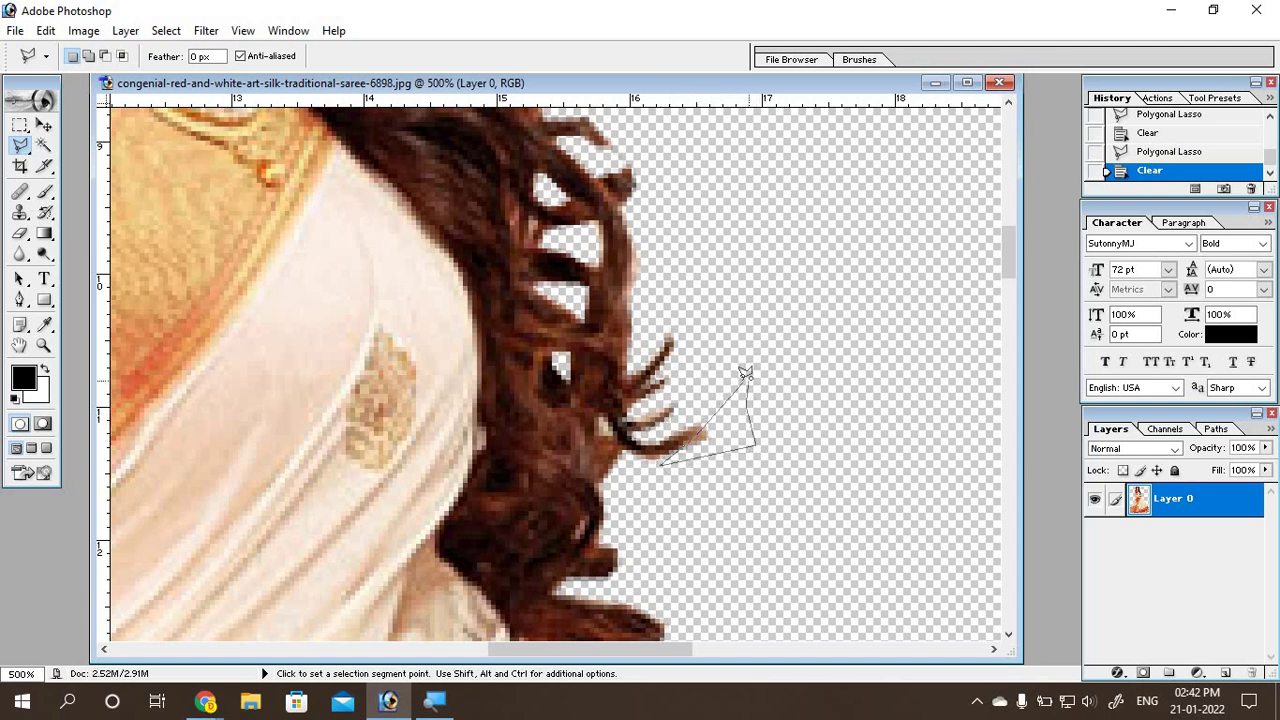
left_click(743, 380)
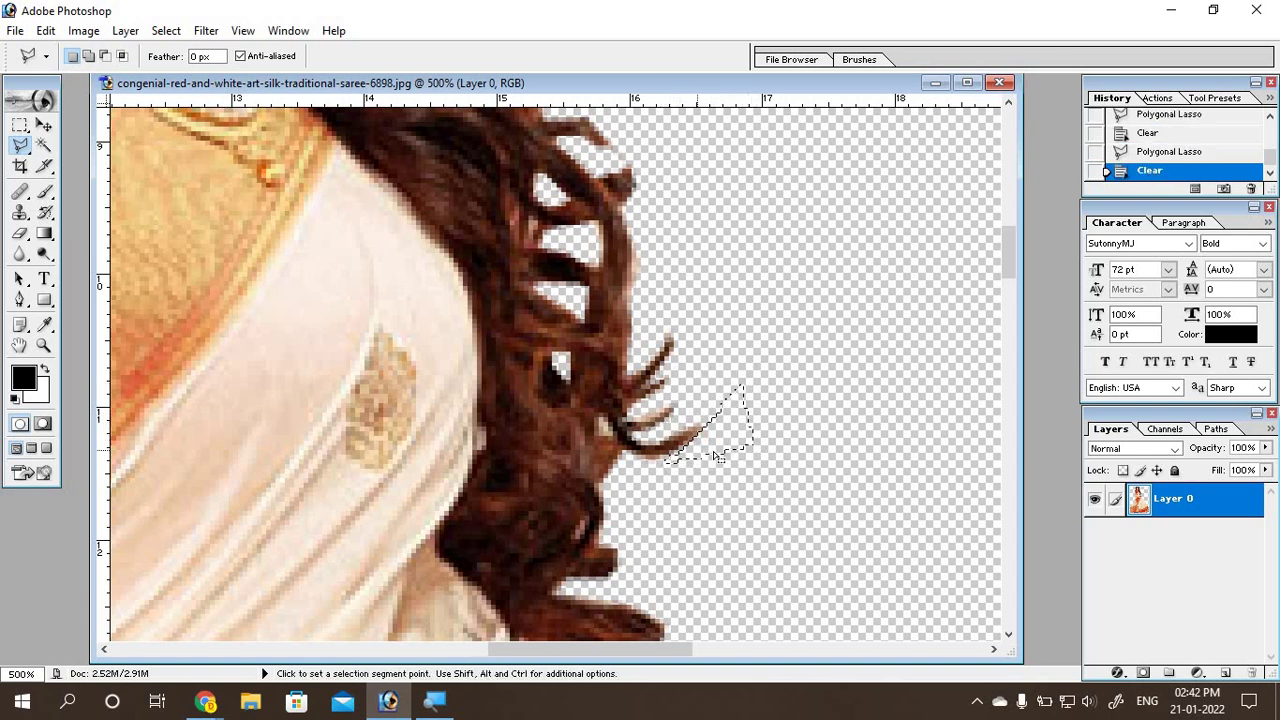
scroll(676, 455, "down", 2)
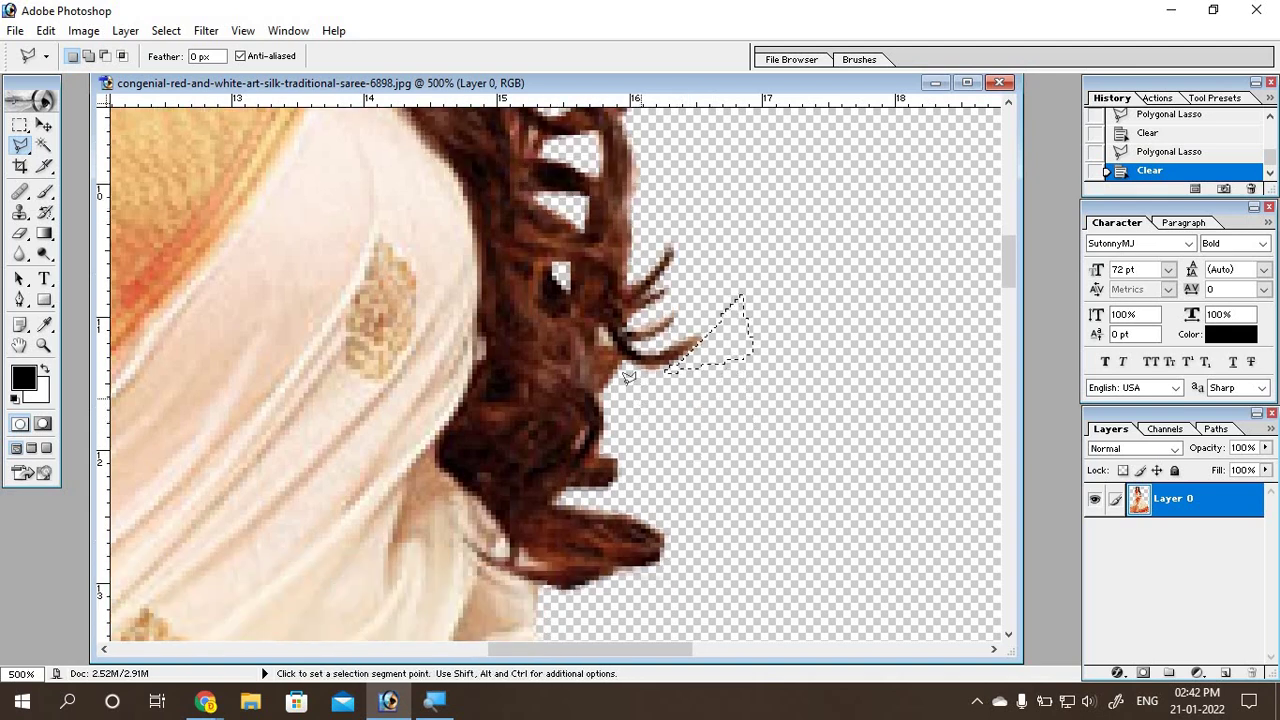
scroll(685, 438, "down", 1)
scroll(684, 435, "down", 1)
scroll(683, 430, "down", 1)
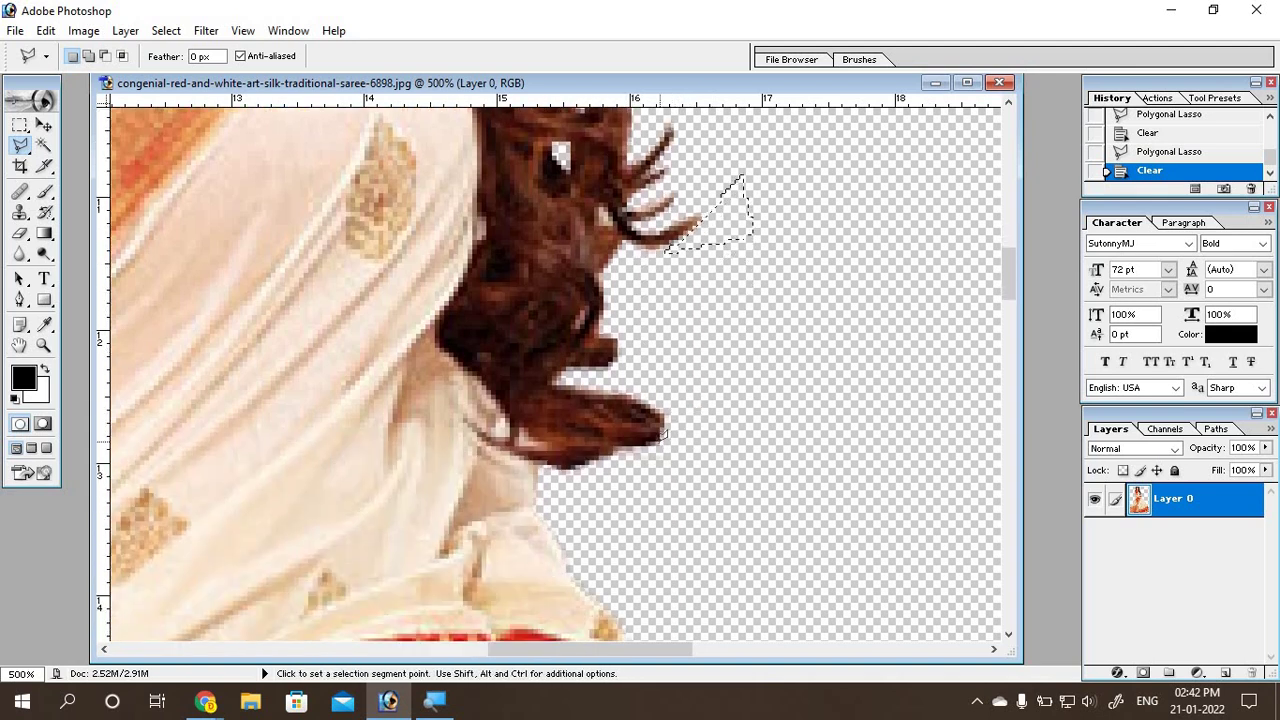
scroll(681, 424, "down", 1)
key("ctrl")
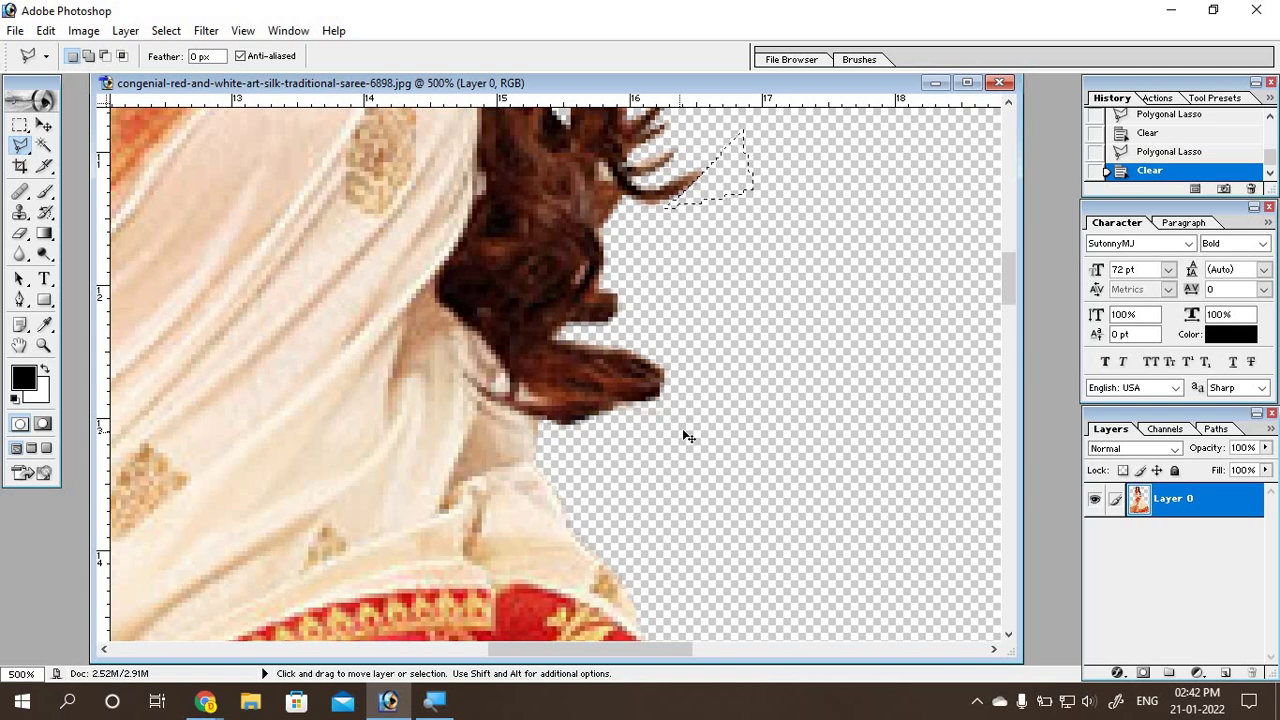
key("ctrl+d")
scroll(730, 362, "up", 3)
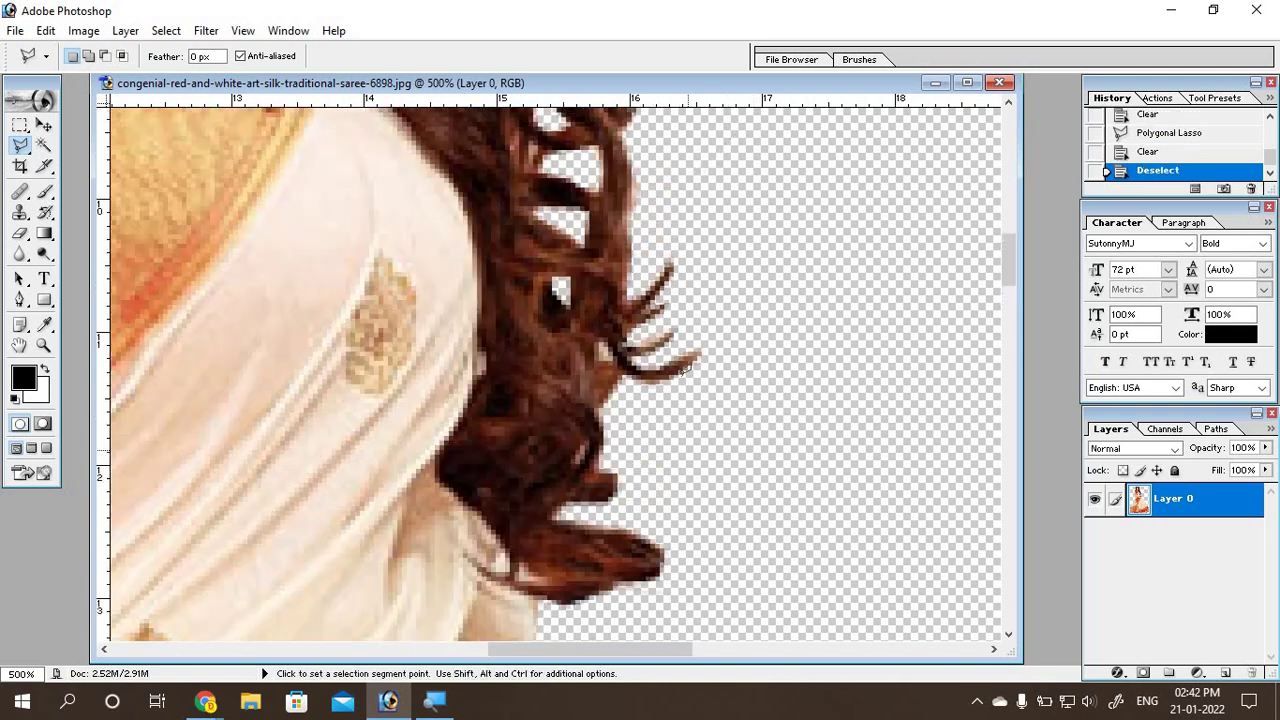
scroll(730, 362, "up", 4)
scroll(622, 337, "up", 2)
scroll(622, 337, "up", 2)
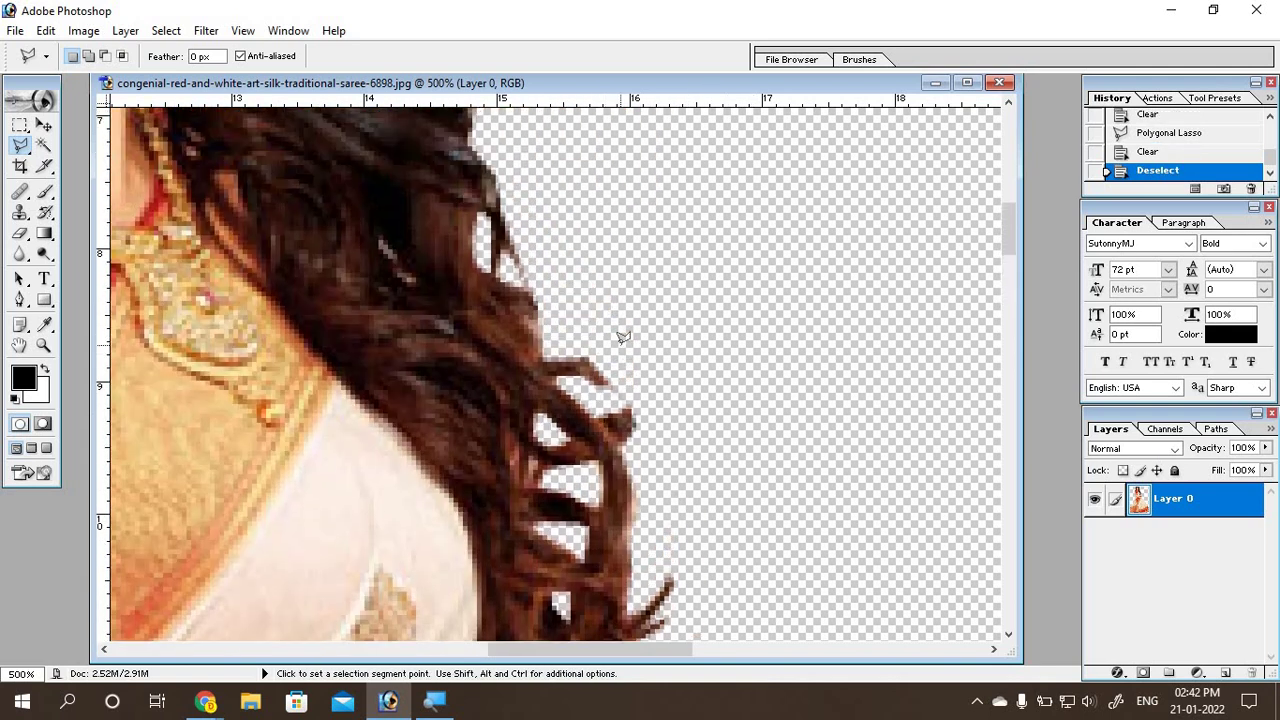
key("ctrl+minus")
key("ctrl+minus")
key("ctrl+minus")
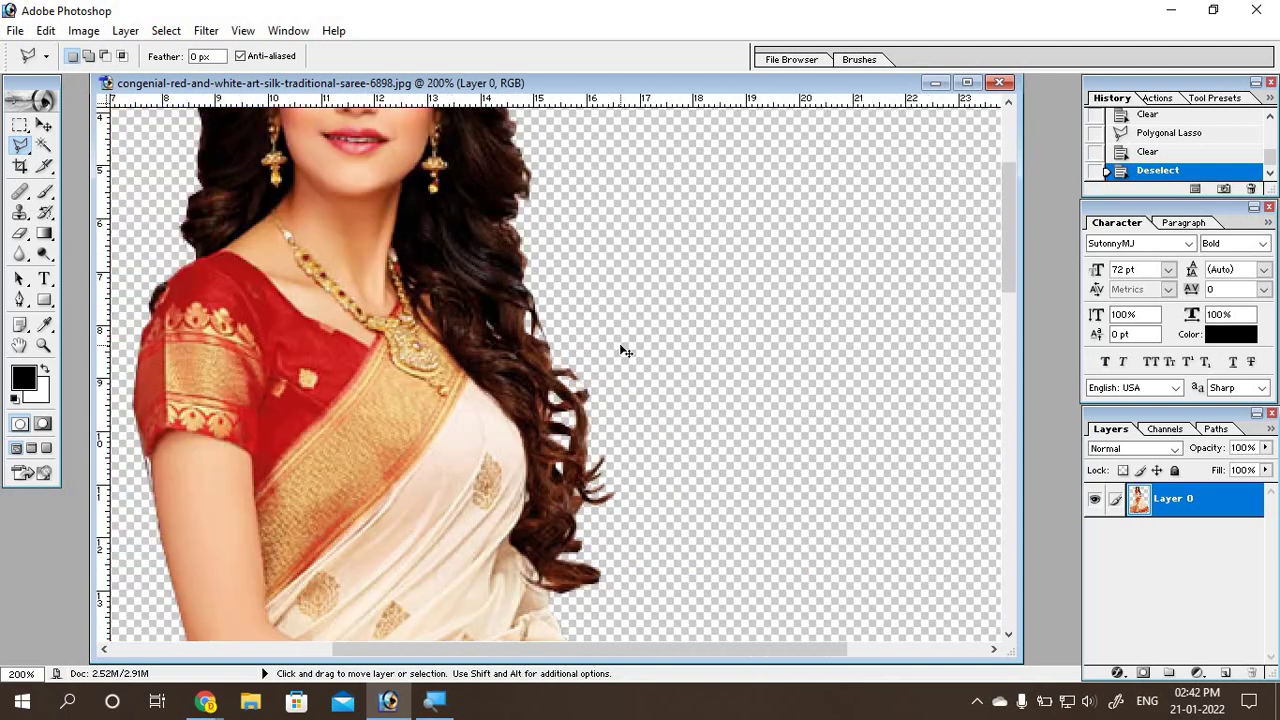
key("ctrl+minus")
key("ctrl+minus")
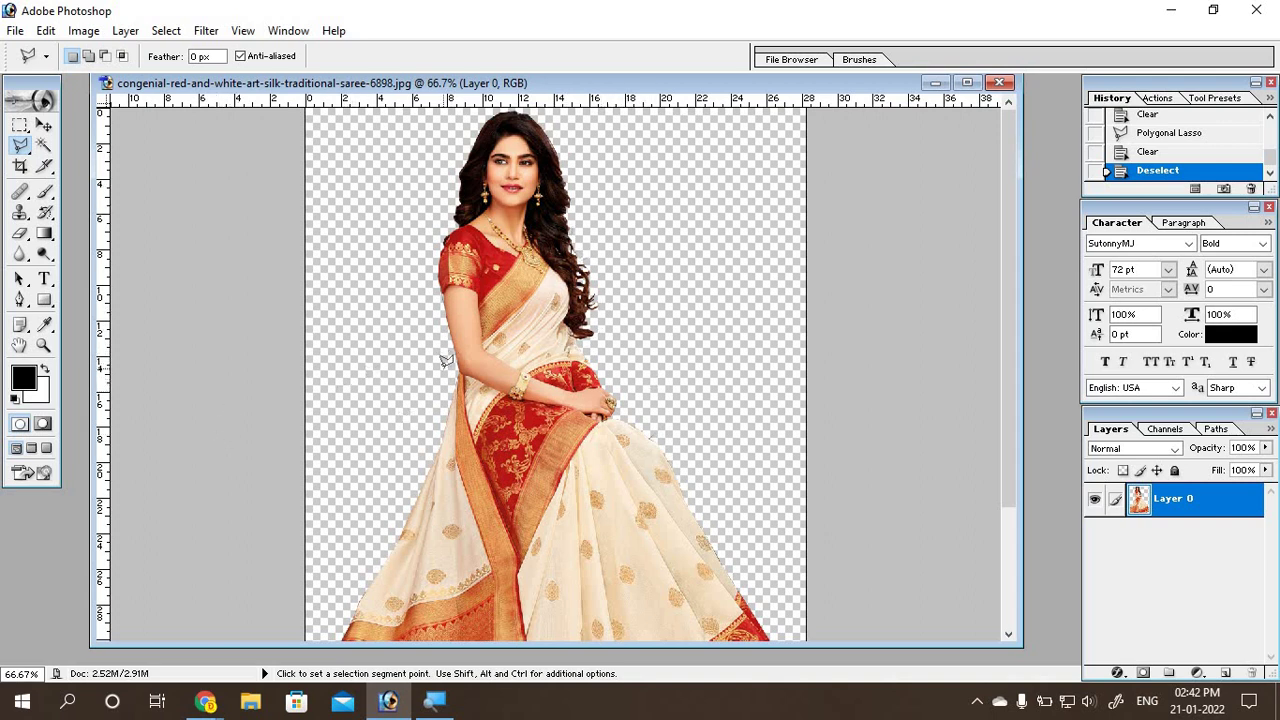
key("ctrl+equal")
key("ctrl+equal")
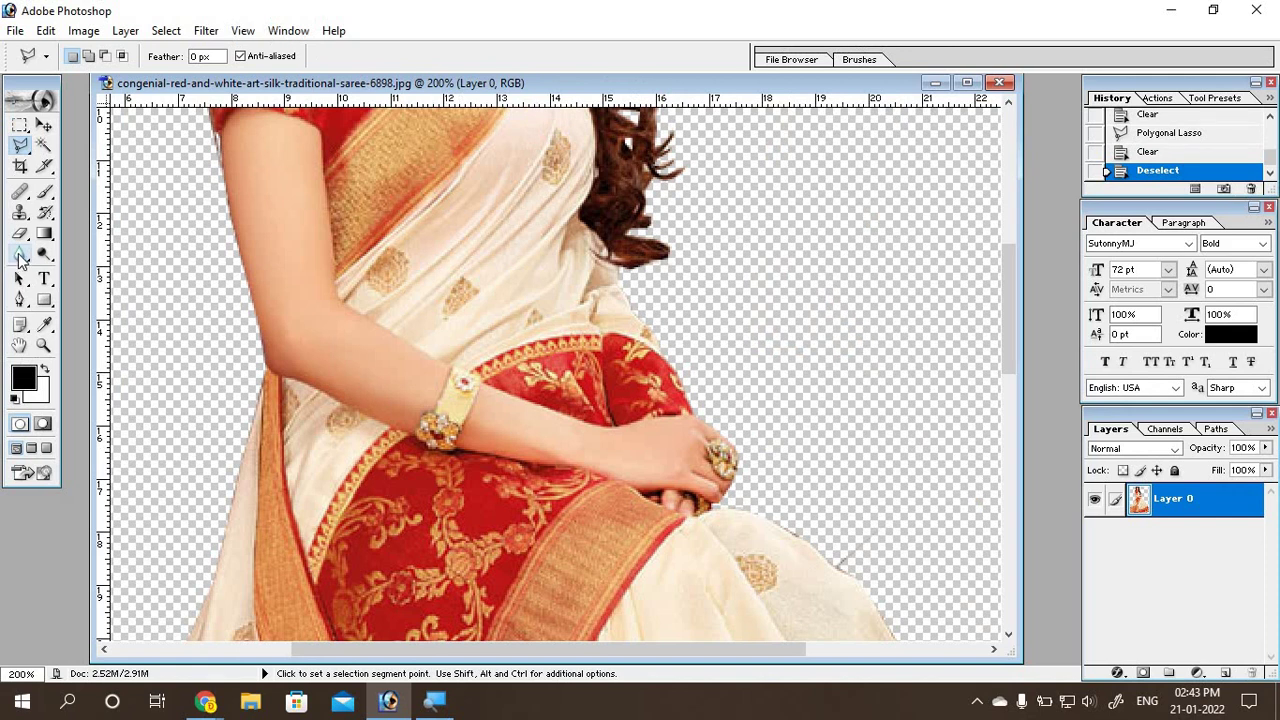
Step: Switch to the Blur tool with 45% strength and a 10-pixel brush
left_click(20, 255)
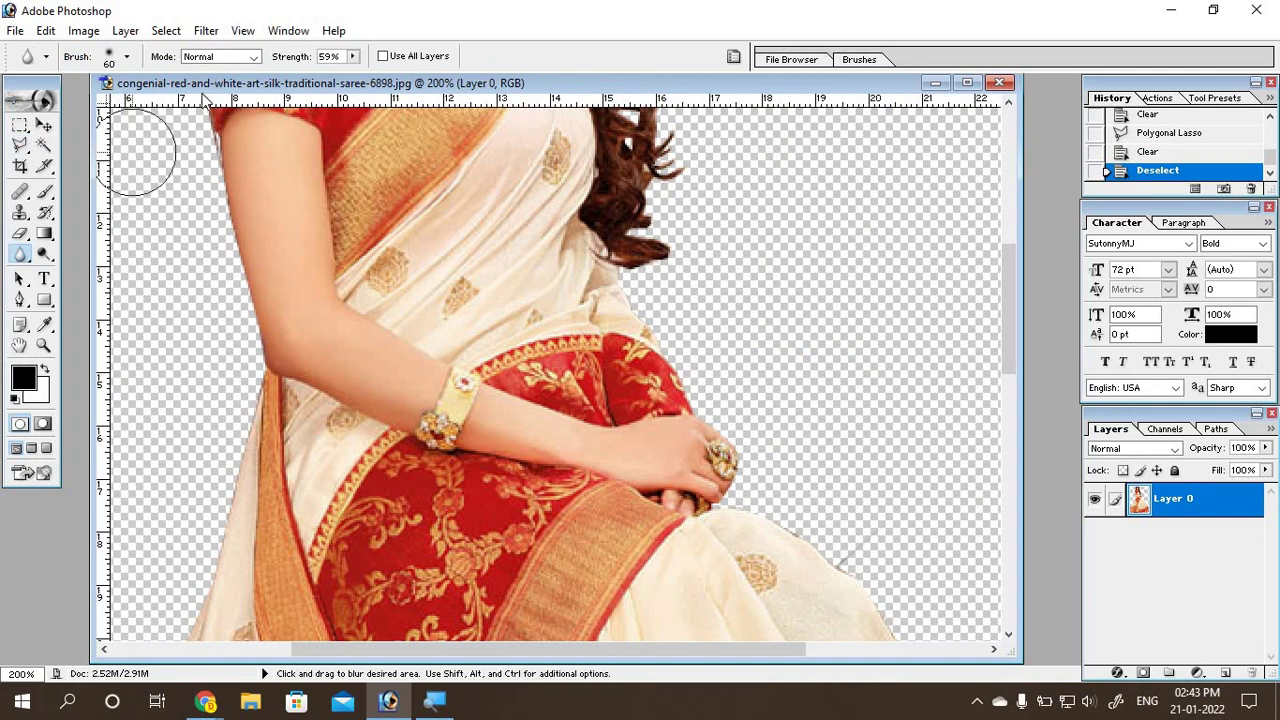
left_click(355, 57)
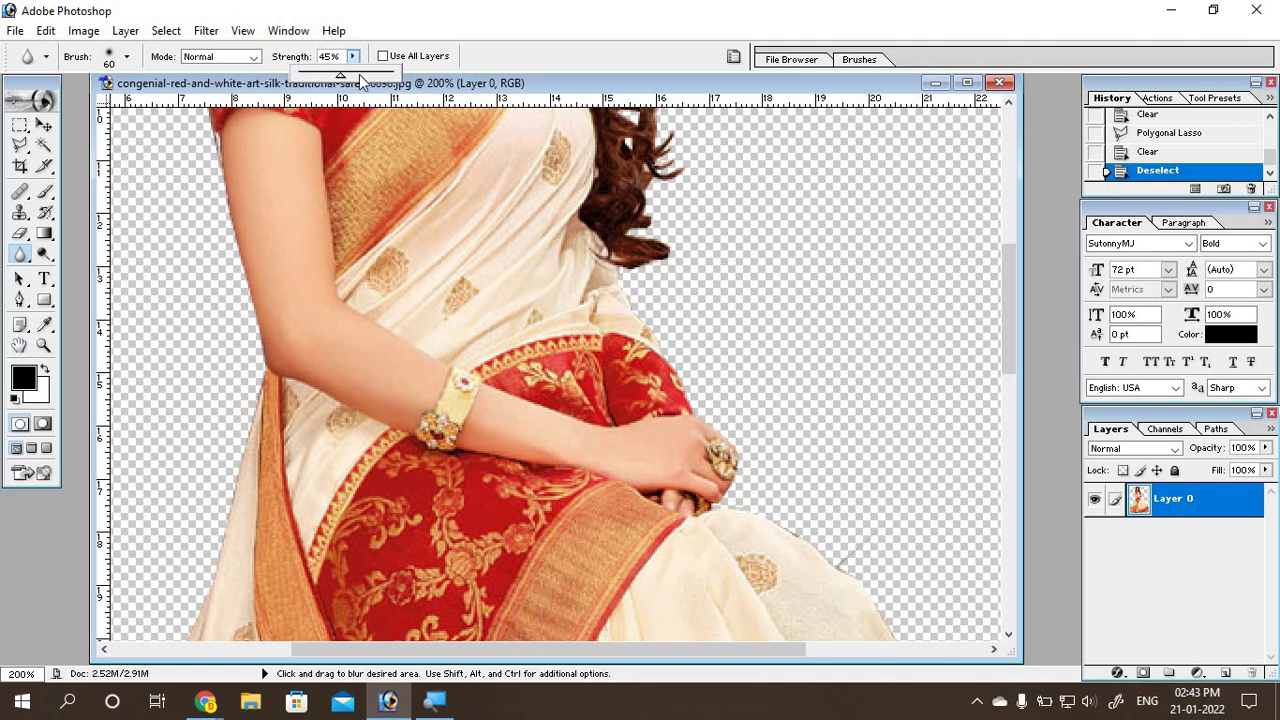
left_click(505, 60)
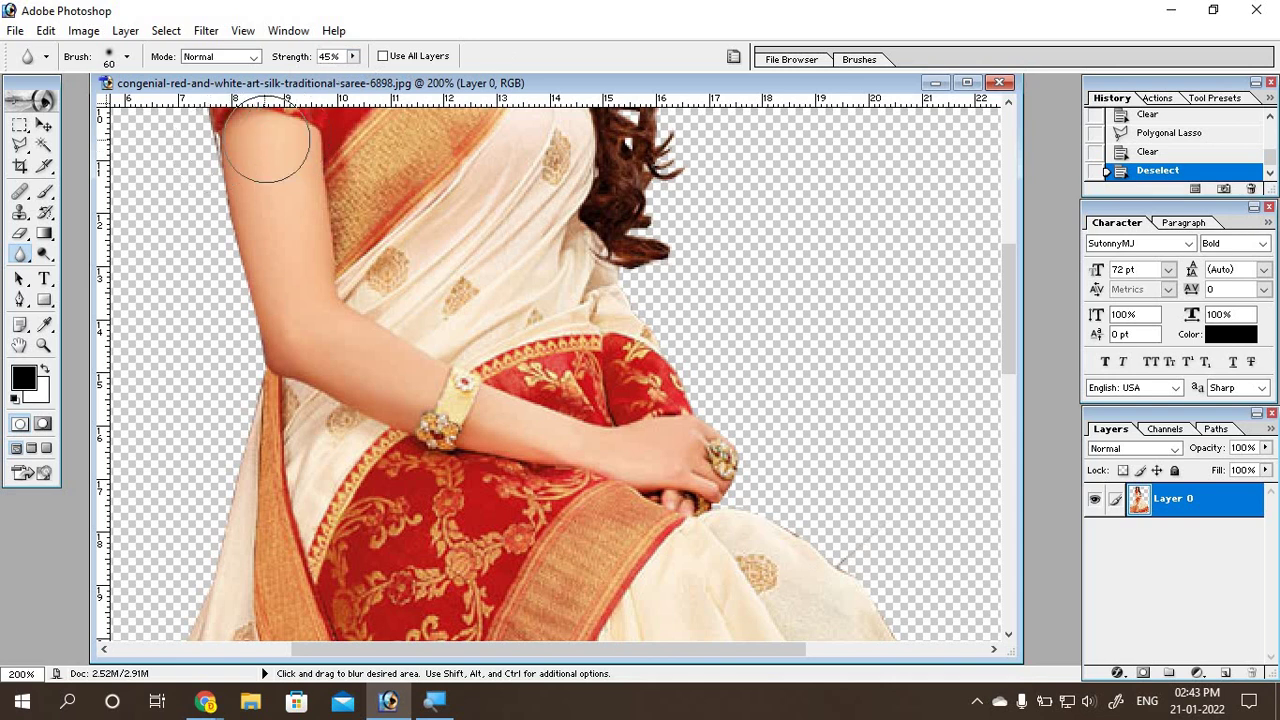
scroll(249, 214, "down", 1)
scroll(209, 257, "down", 1)
scroll(208, 270, "down", 3)
scroll(208, 270, "down", 2)
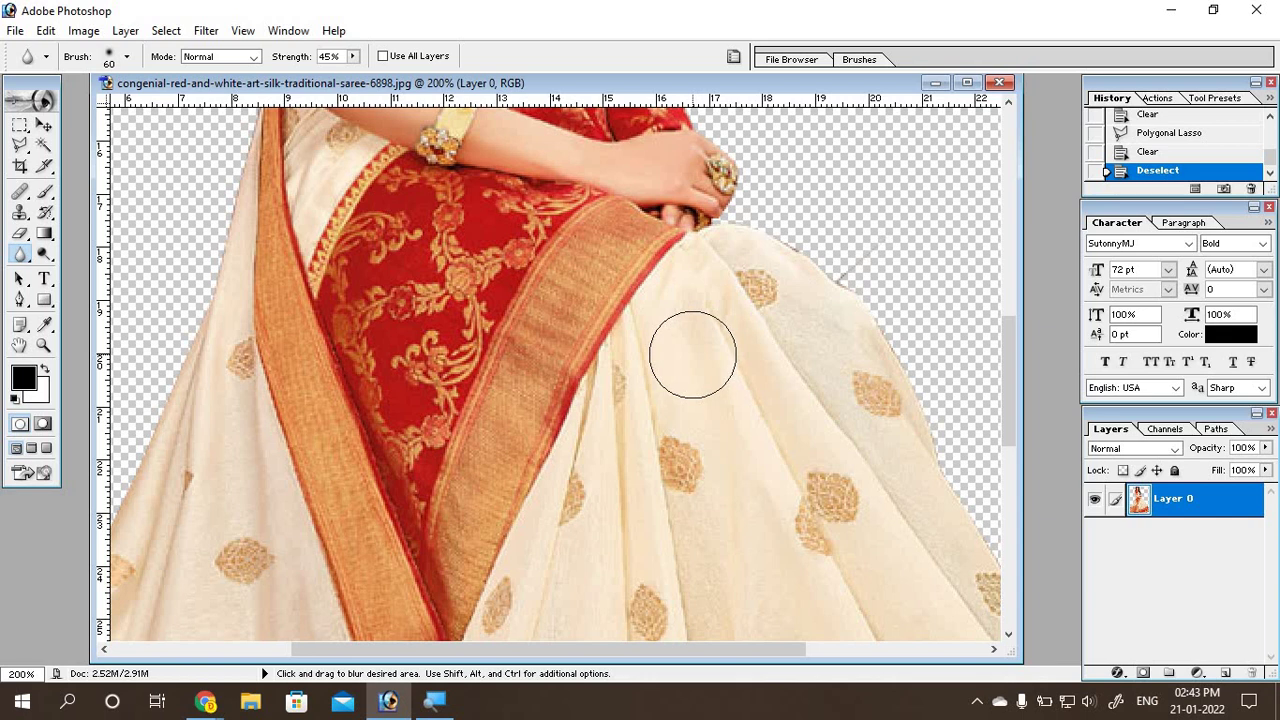
key("bracketleft")
key("bracketleft")
key("bracketleft")
key("bracketleft")
key("bracketleft")
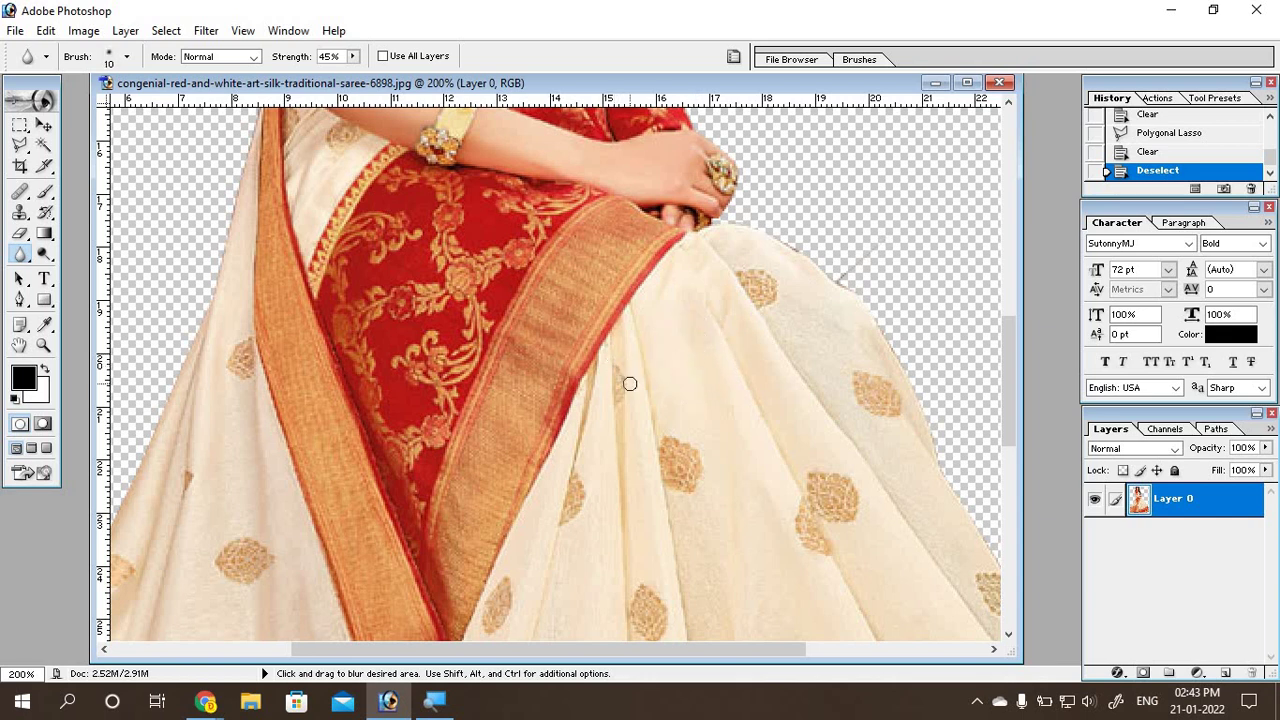
Step: Move the view to the saree's left edge and make a first blur stroke
scroll(110, 490, "down", 1)
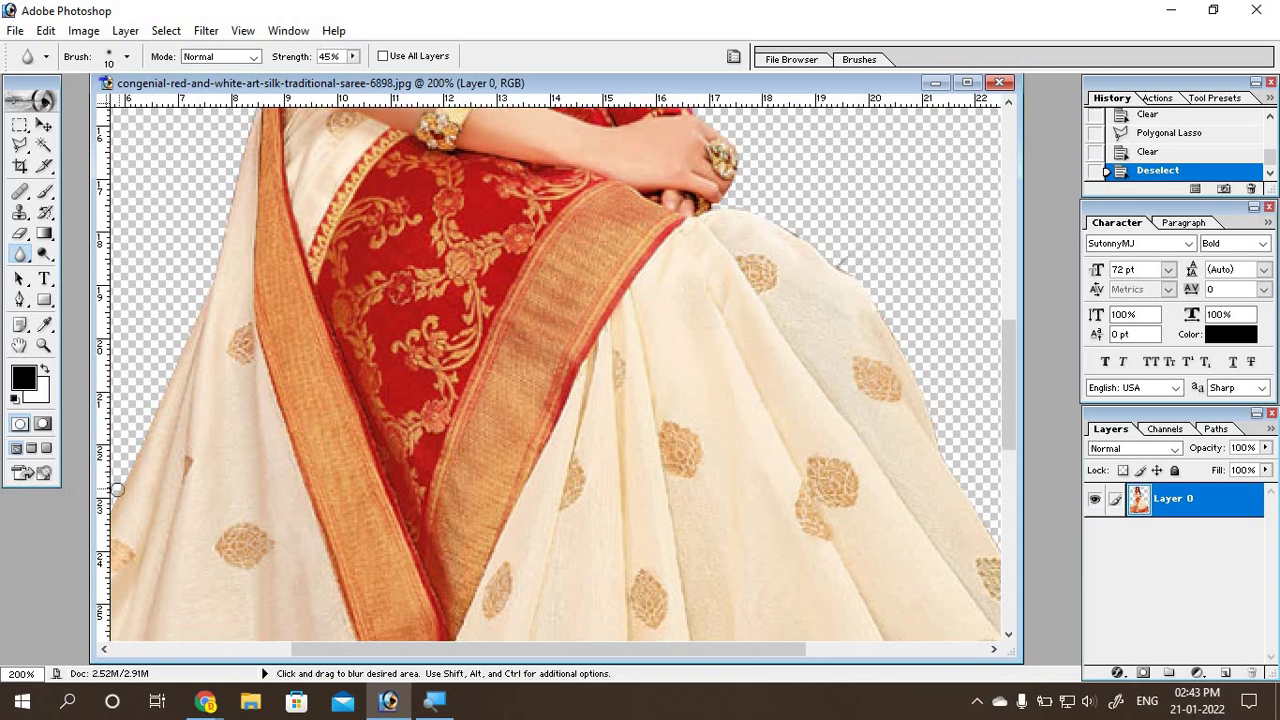
left_click_drag(343, 649, 183, 645)
scroll(183, 530, "down", 2)
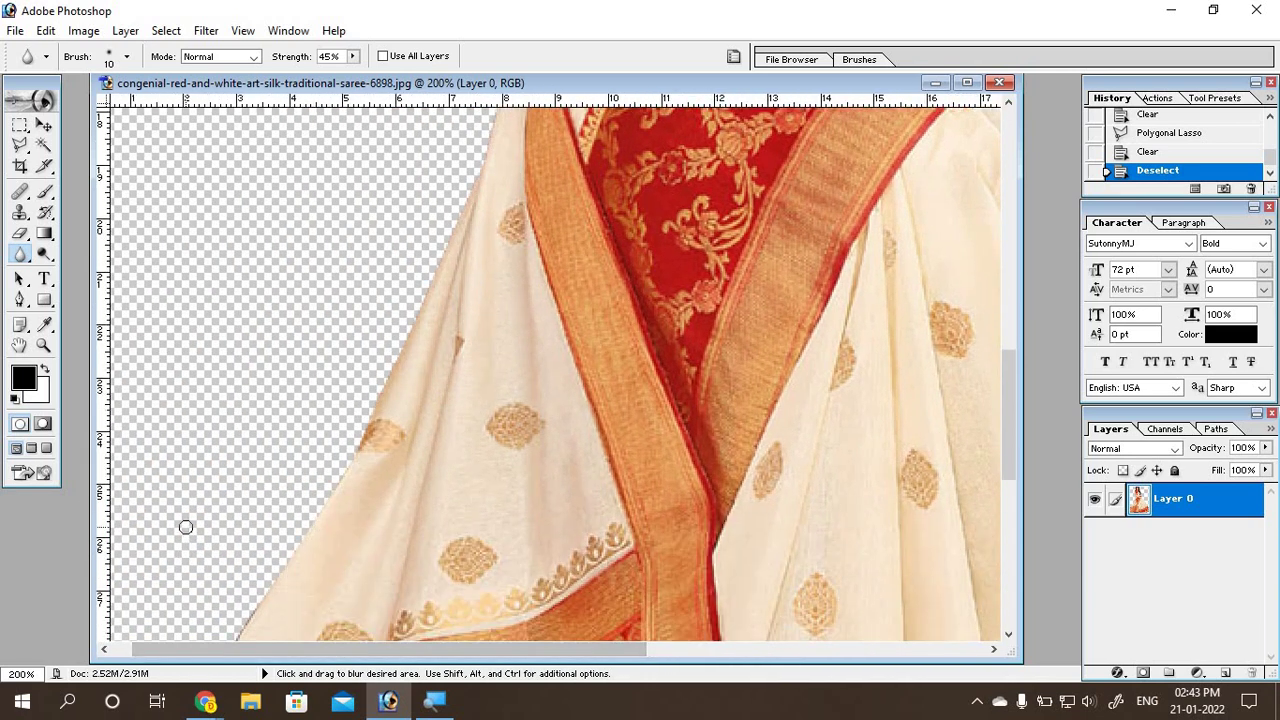
scroll(183, 530, "down", 2)
scroll(183, 532, "down", 2)
left_click_drag(176, 657, 159, 657)
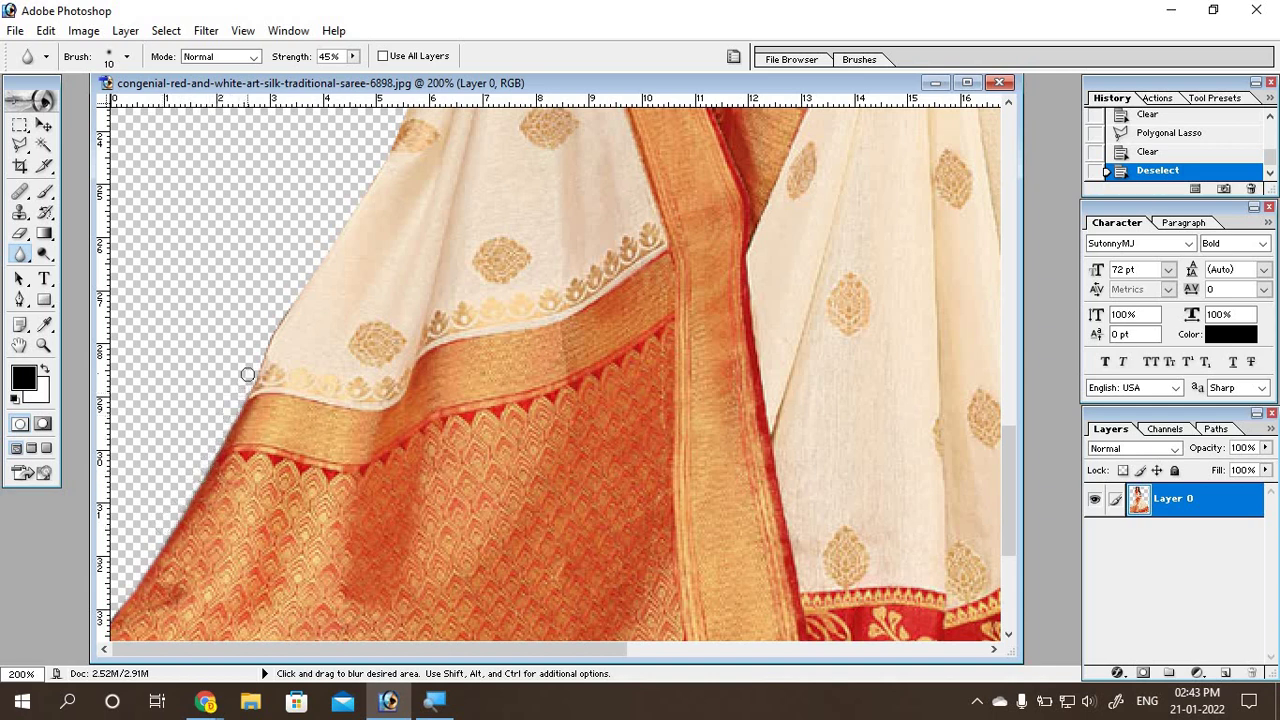
left_click_drag(302, 277, 322, 245)
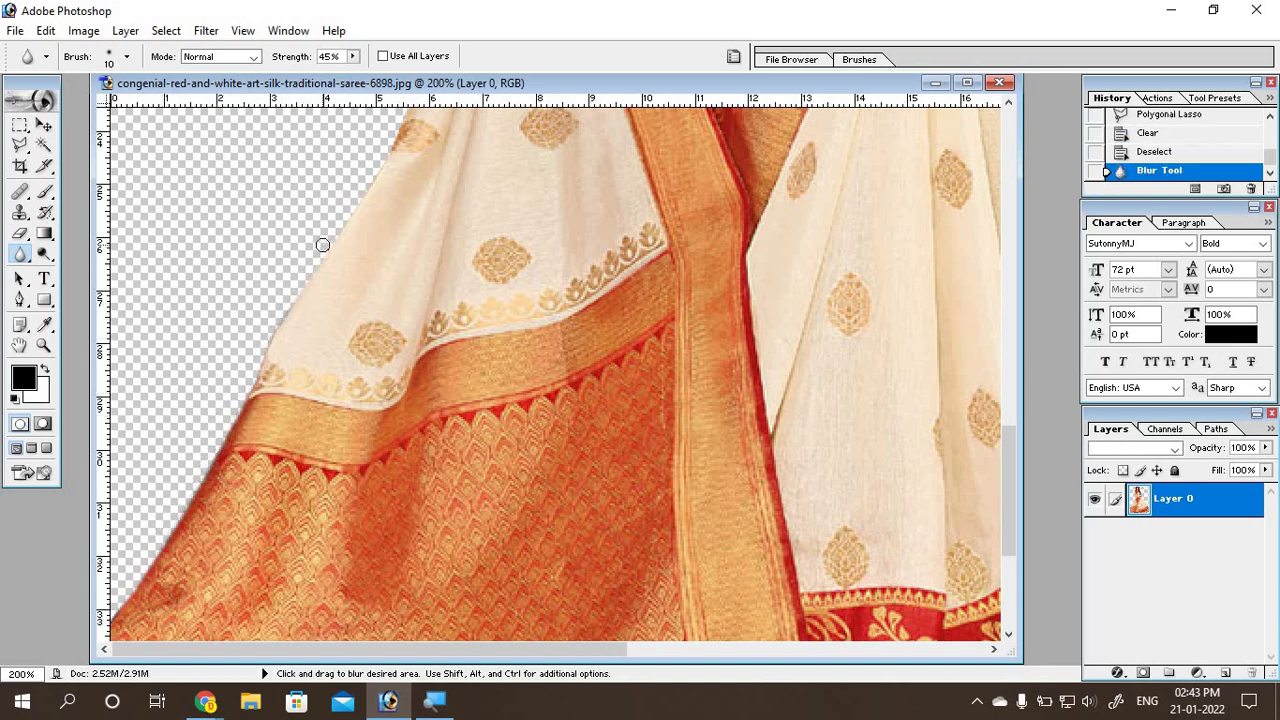
scroll(320, 300, "up", 2)
scroll(309, 368, "up", 3)
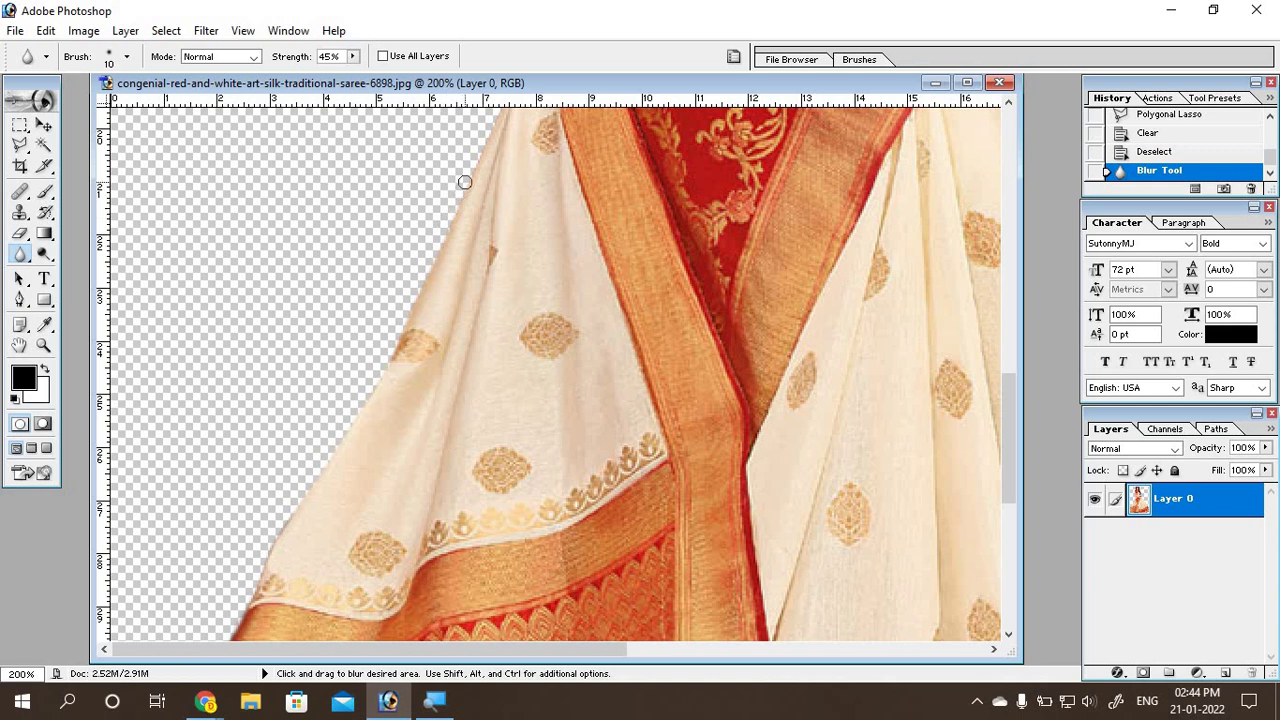
Step: Blur the white pleat edge, the saree below the hand and the arm's outer edge
left_click(477, 151)
scroll(414, 334, "up", 2)
scroll(418, 329, "up", 2)
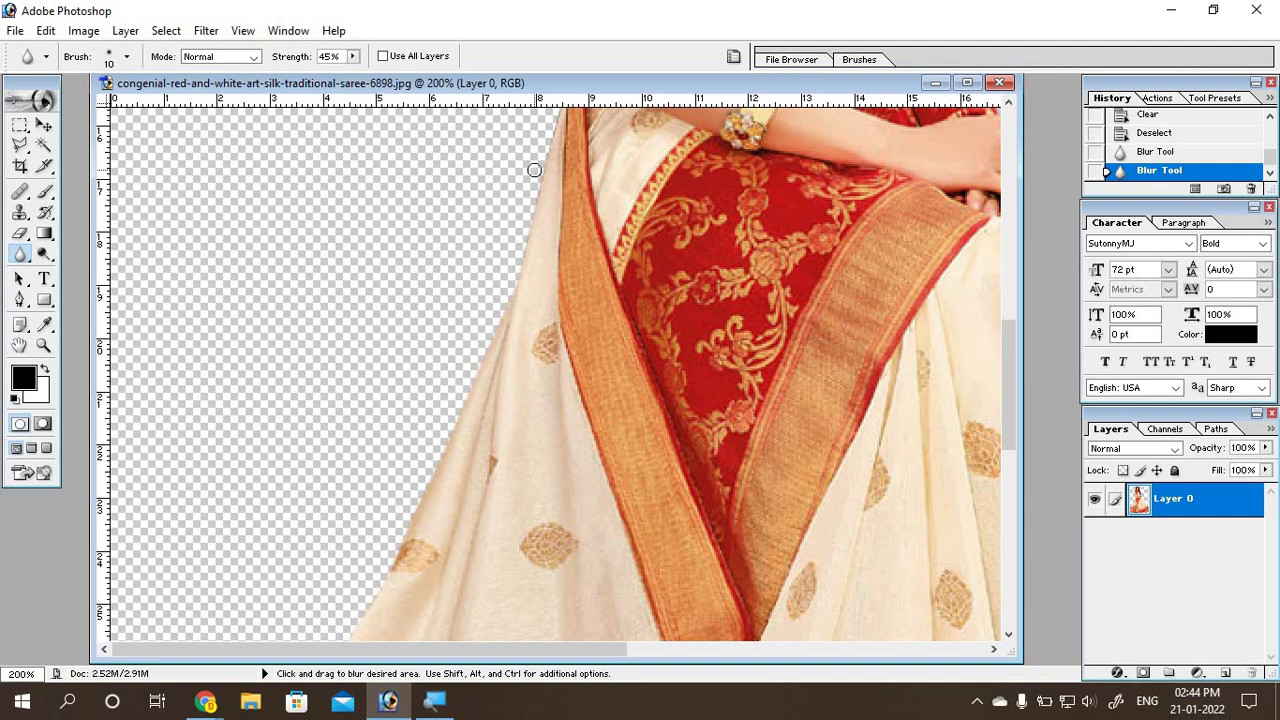
left_click(553, 114)
scroll(530, 200, "up", 2)
scroll(494, 301, "up", 2)
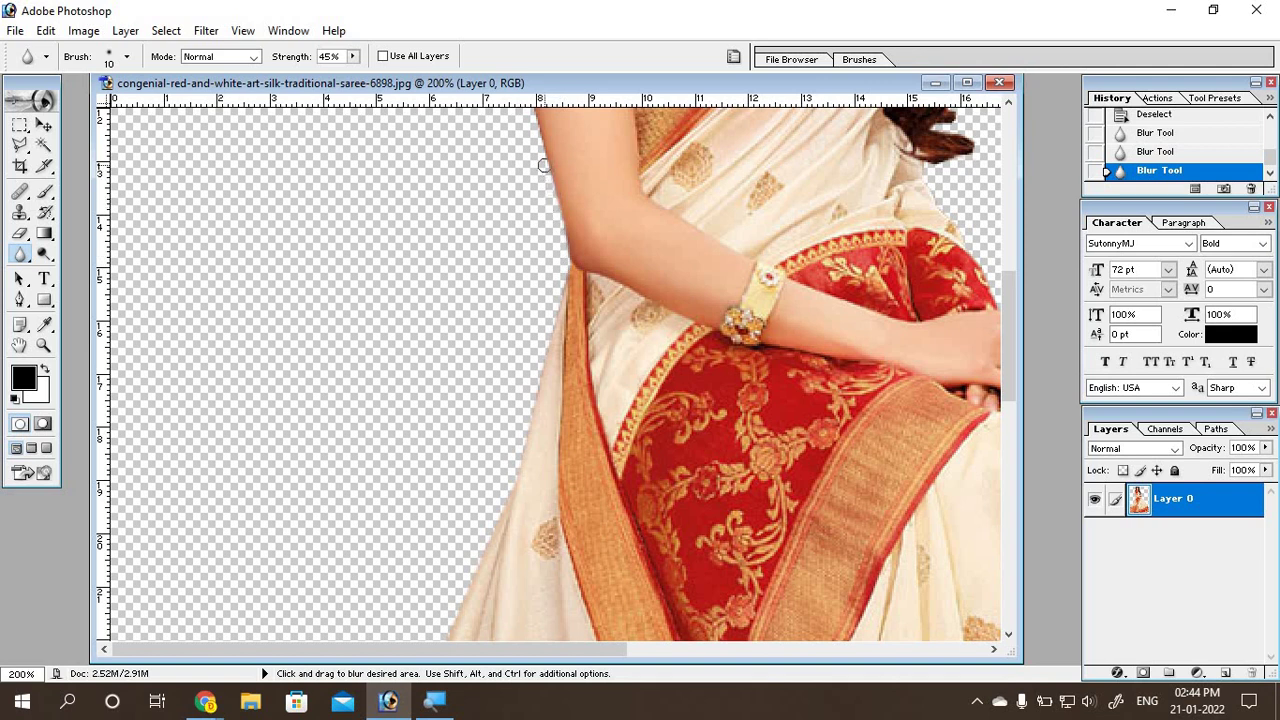
left_click(535, 131)
scroll(512, 200, "up", 2)
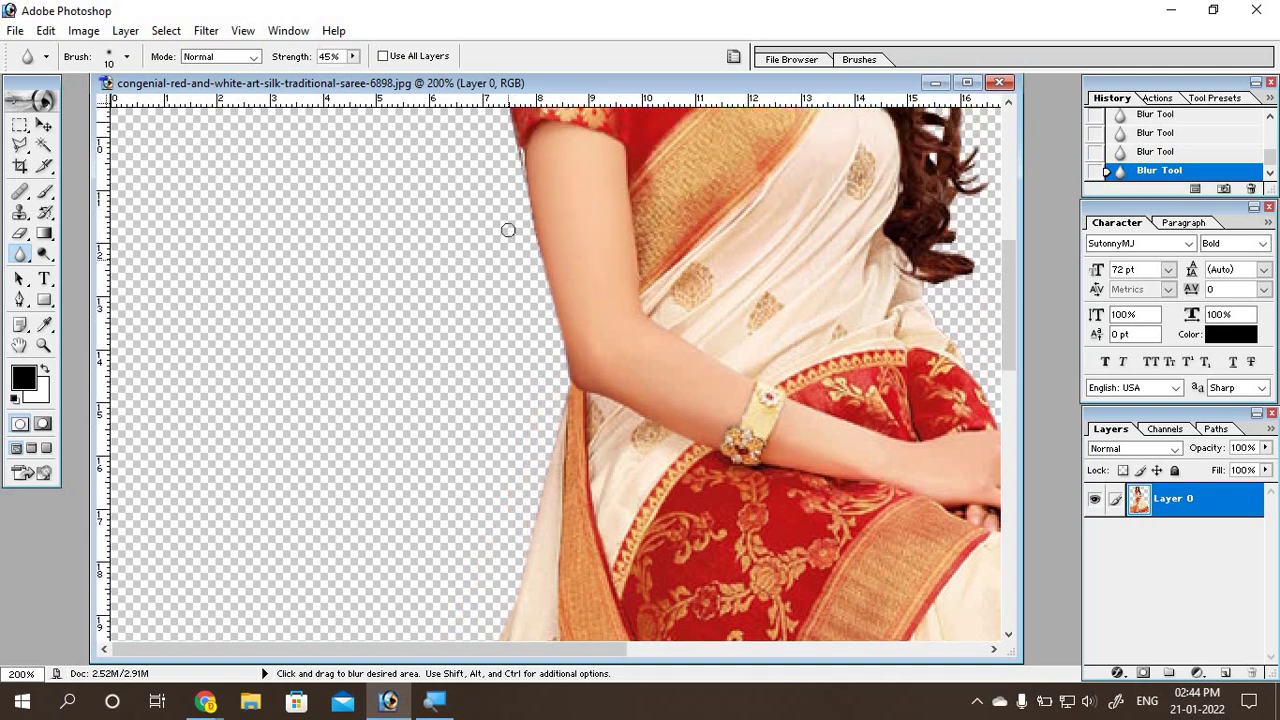
scroll(509, 229, "up", 2)
scroll(515, 300, "up", 2)
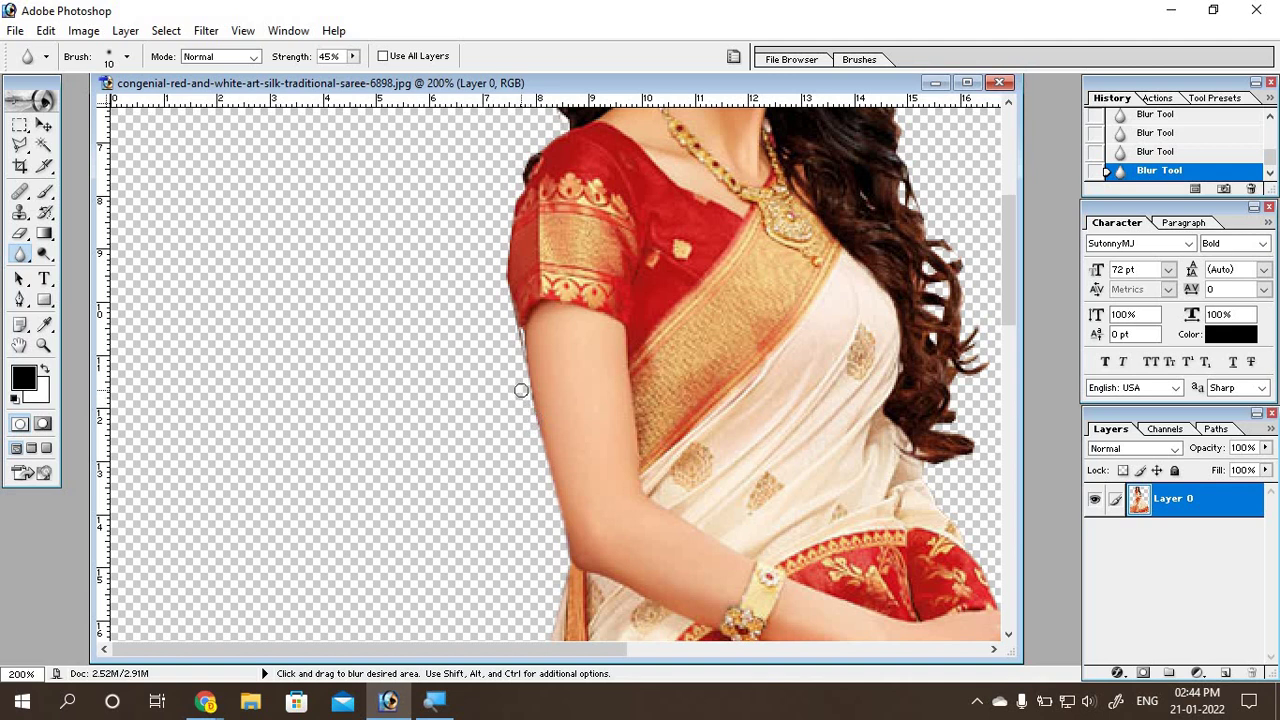
Step: Blur the edge where the arm meets the sleeve and the red sleeve's outer edge
scroll(520, 389, "up", 1)
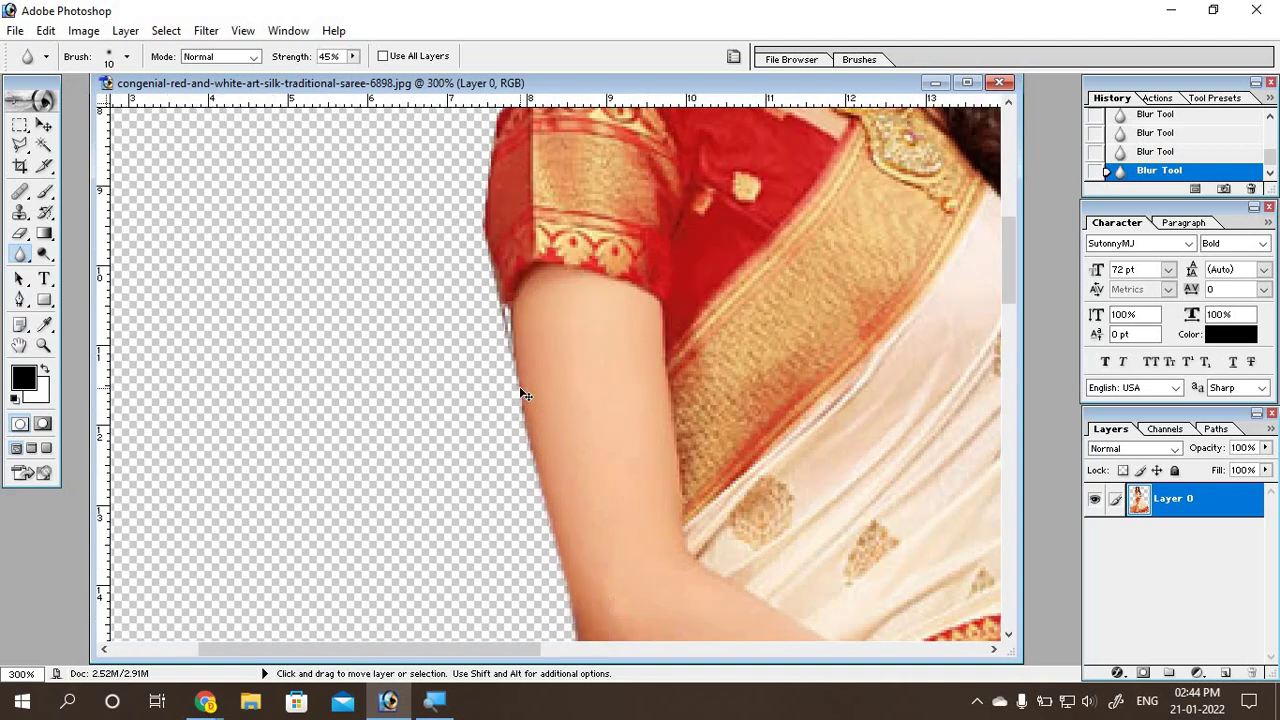
scroll(520, 389, "up", 1)
scroll(520, 389, "up", 1)
scroll(394, 383, "up", 1)
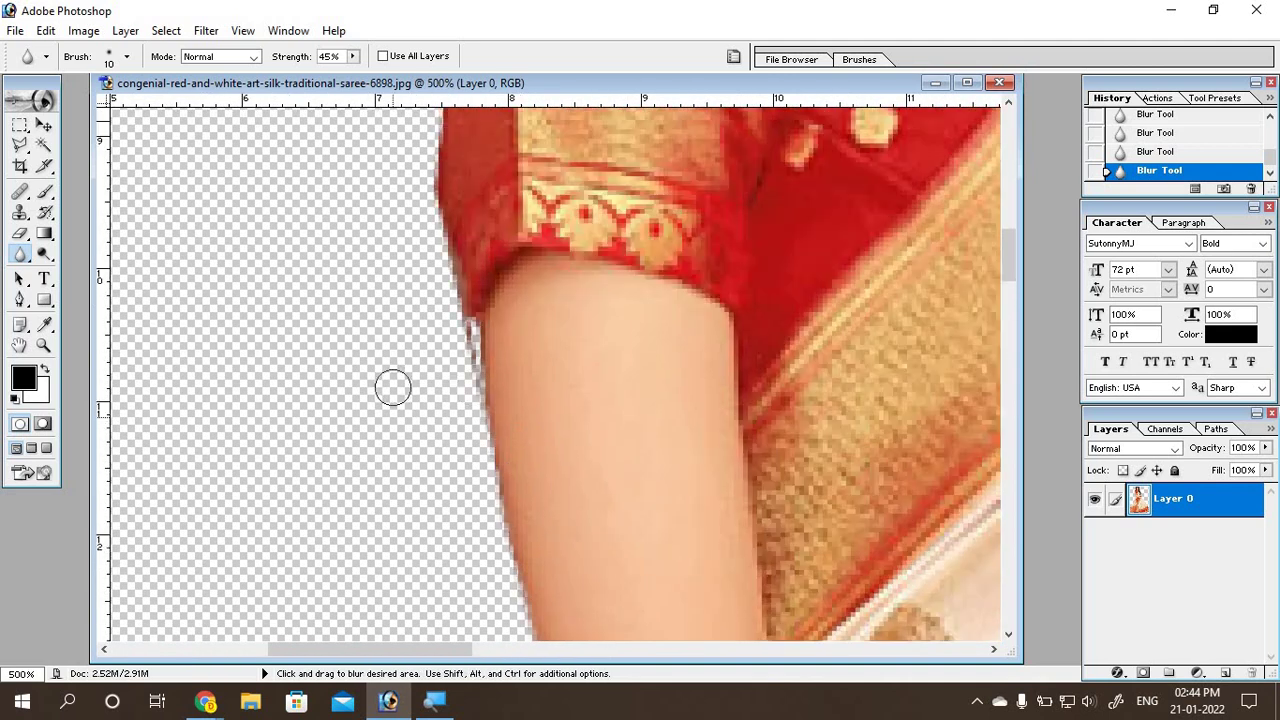
scroll(391, 400, "up", 2)
mouse_move(472, 456)
left_mouse_down()
mouse_move(451, 423)
mouse_move(422, 228)
left_mouse_up()
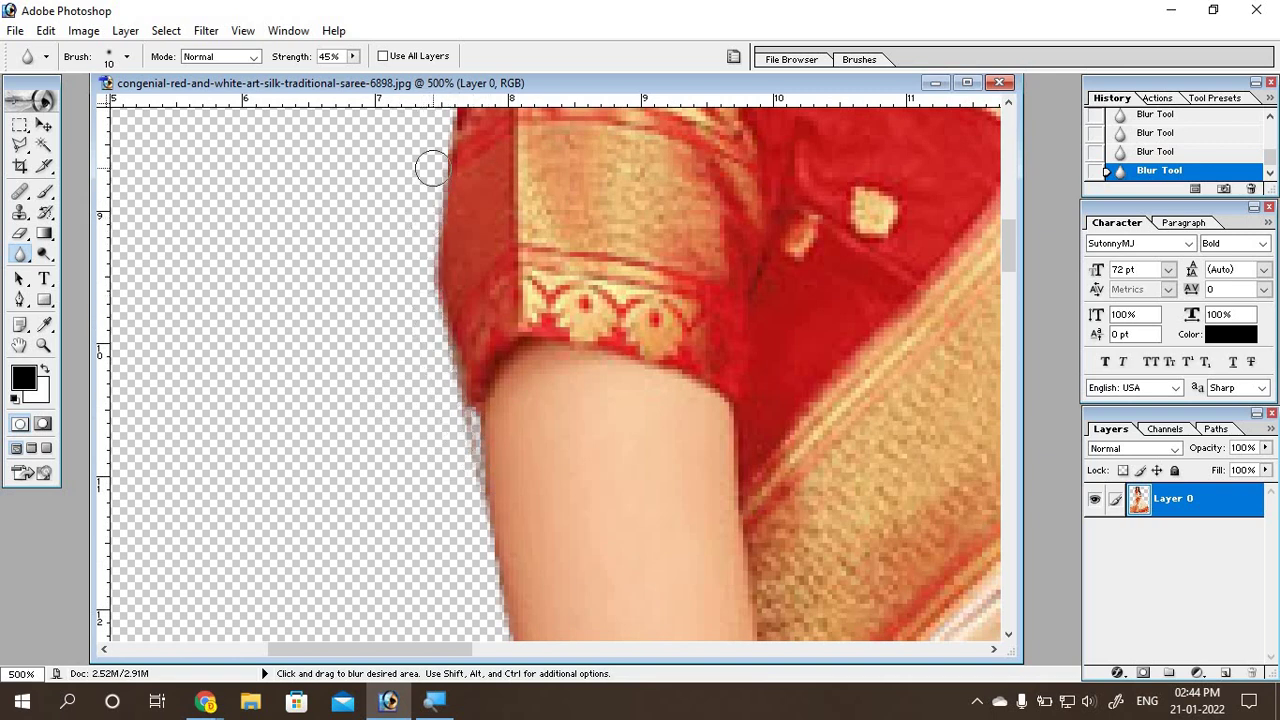
scroll(387, 285, "up", 4)
scroll(390, 323, "up", 2)
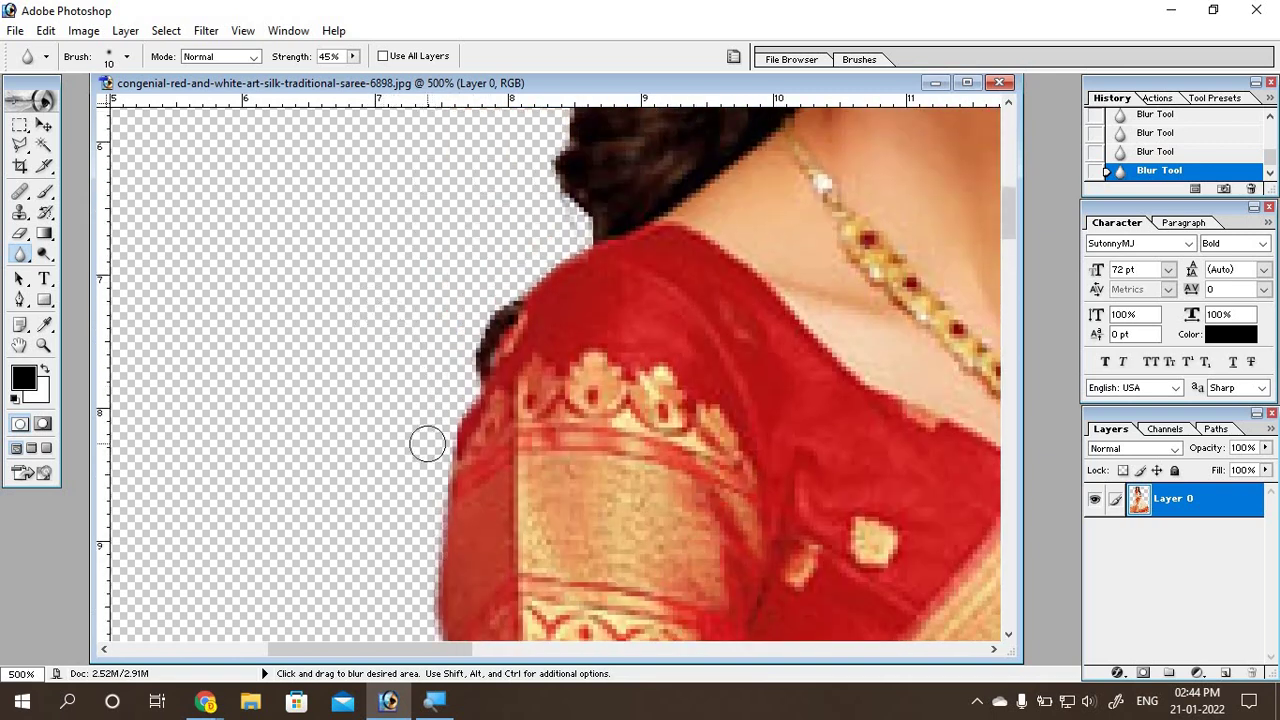
mouse_move(429, 443)
left_mouse_down()
mouse_move(491, 277)
mouse_move(563, 229)
mouse_move(486, 274)
left_mouse_up()
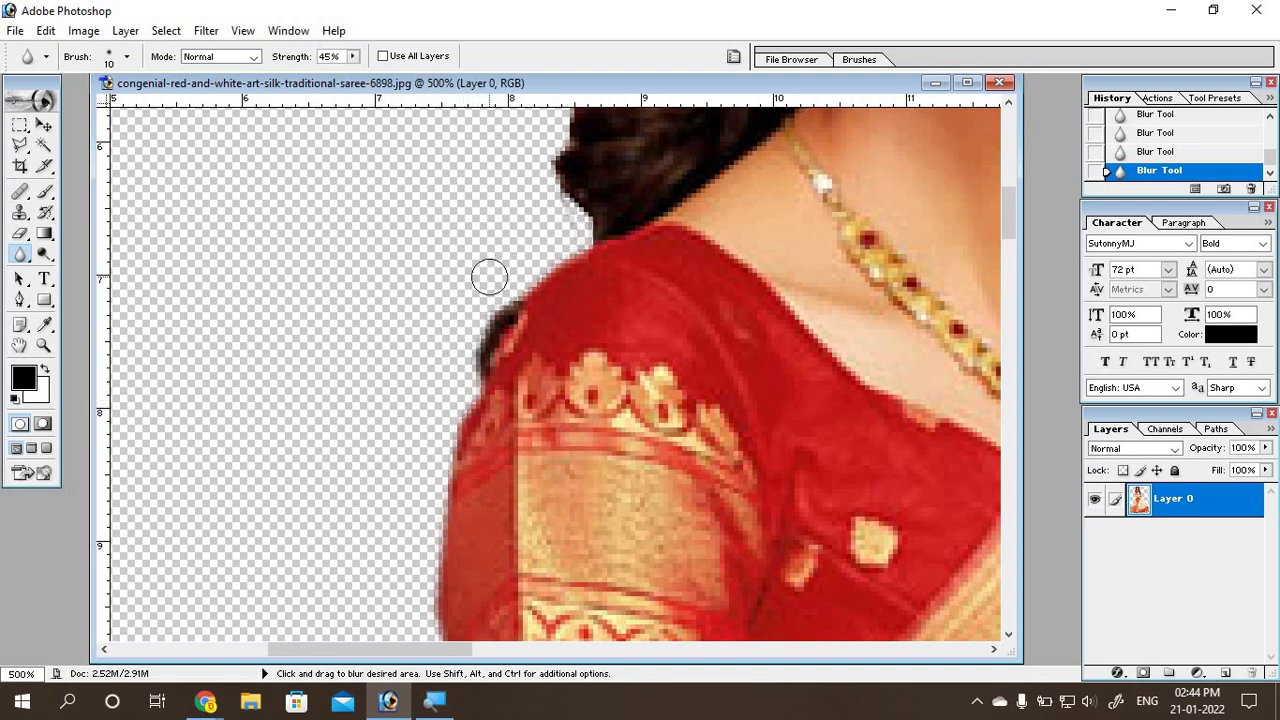
Step: Blur the shoulder outline and the hair beside the earring
scroll(486, 274, "up", 2)
scroll(571, 363, "up", 1)
mouse_move(571, 363)
left_mouse_down()
mouse_move(573, 418)
mouse_move(551, 386)
mouse_move(549, 337)
mouse_move(588, 258)
mouse_move(586, 186)
left_mouse_up()
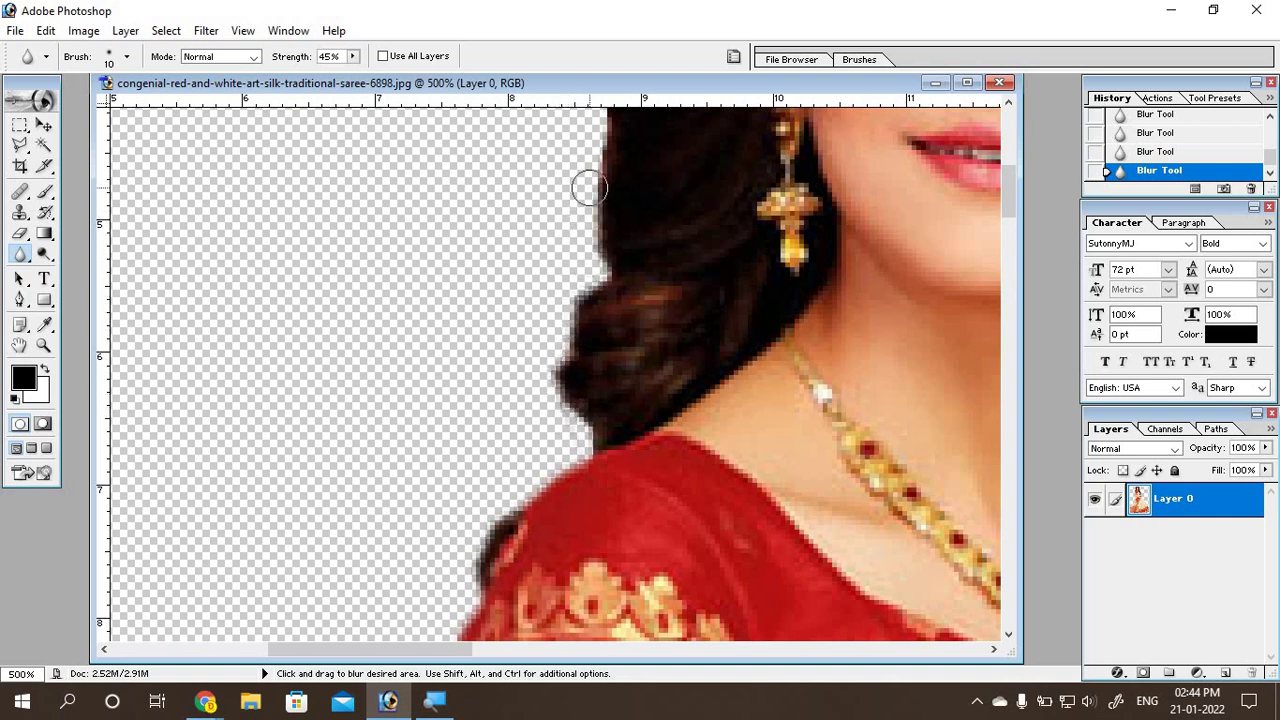
scroll(586, 186, "up", 2)
scroll(565, 345, "up", 1)
mouse_move(565, 345)
left_mouse_down()
mouse_move(586, 354)
mouse_move(591, 237)
mouse_move(640, 168)
left_mouse_up()
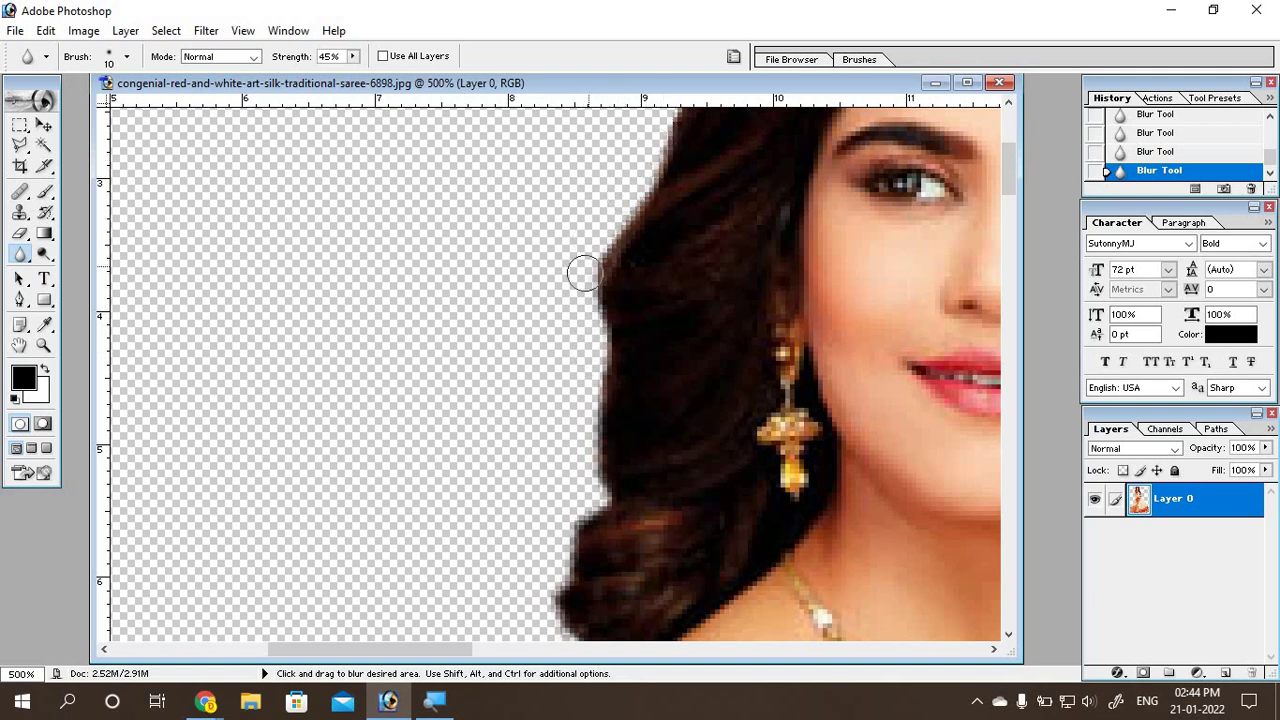
scroll(586, 277, "up", 2)
scroll(603, 294, "up", 1)
left_click_drag(655, 328, 750, 120)
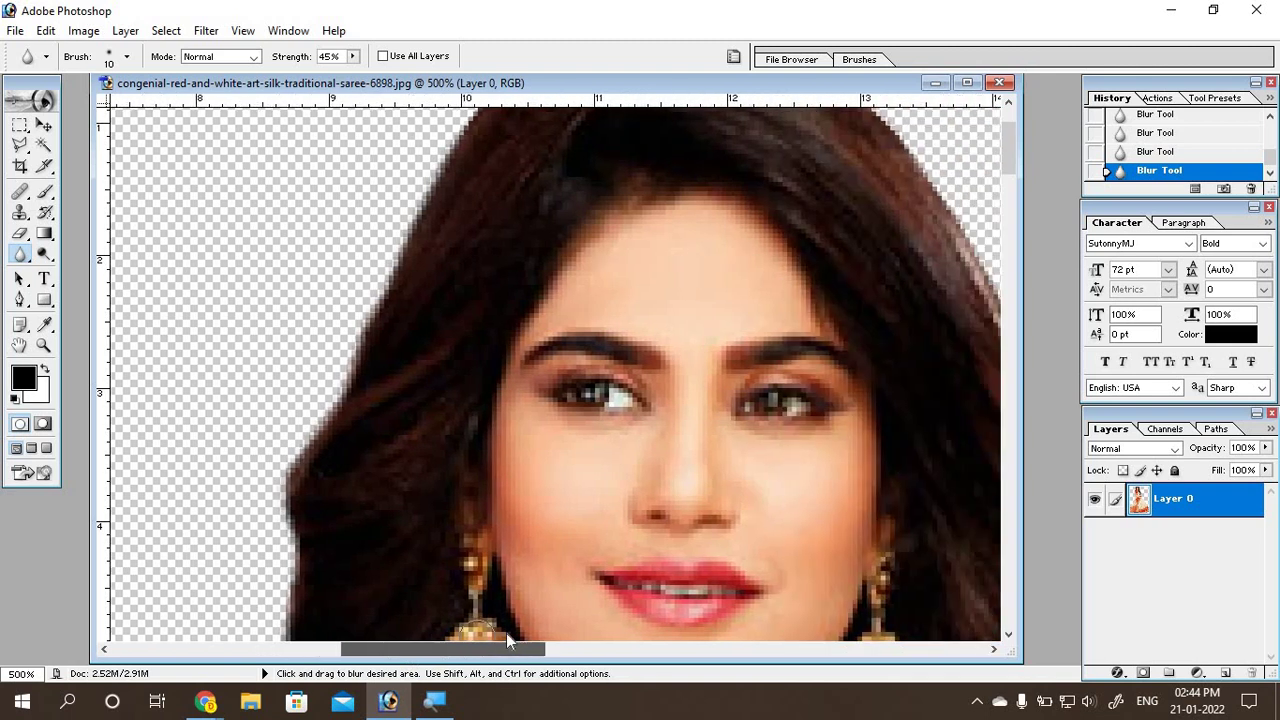
left_click_drag(404, 654, 512, 652)
scroll(476, 393, "up", 1)
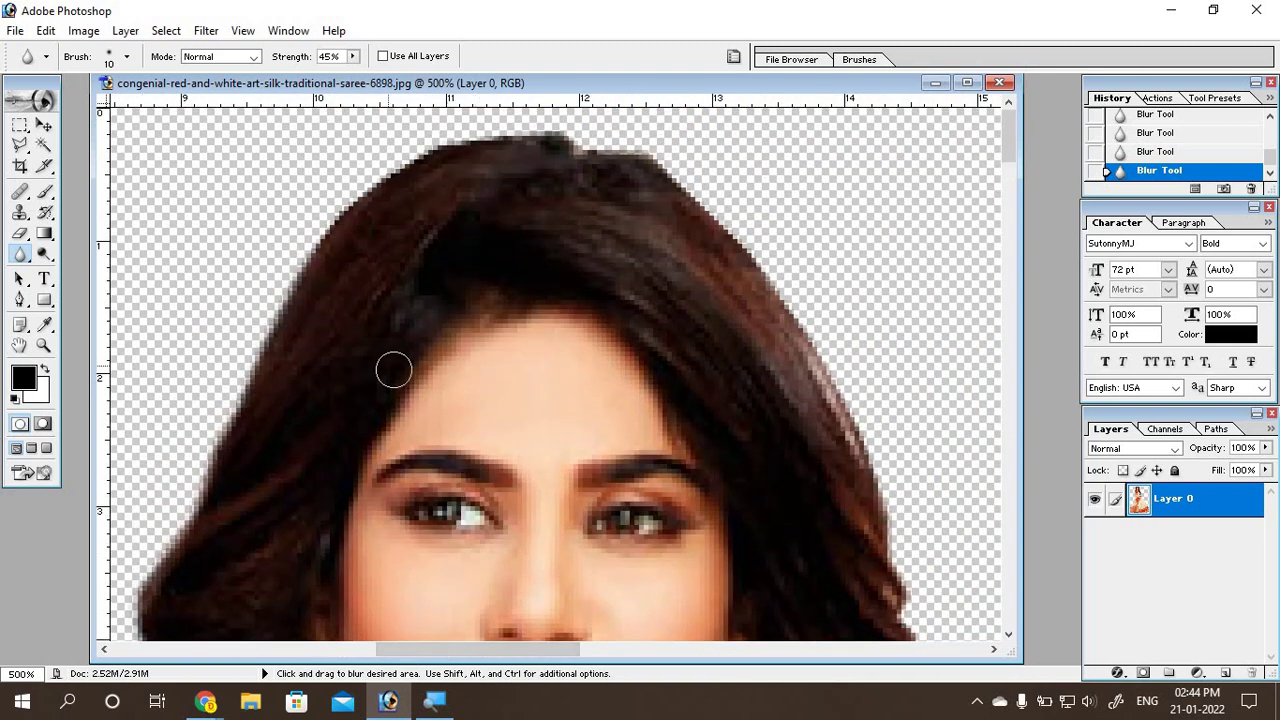
Step: Blur the hair outline across the top, left and right side of the head
mouse_move(322, 250)
left_mouse_down()
mouse_move(351, 177)
mouse_move(414, 137)
mouse_move(474, 121)
mouse_move(646, 129)
mouse_move(743, 217)
mouse_move(691, 177)
mouse_move(734, 206)
mouse_move(755, 246)
mouse_move(663, 143)
mouse_move(797, 289)
mouse_move(731, 246)
mouse_move(800, 300)
mouse_move(882, 463)
left_mouse_up()
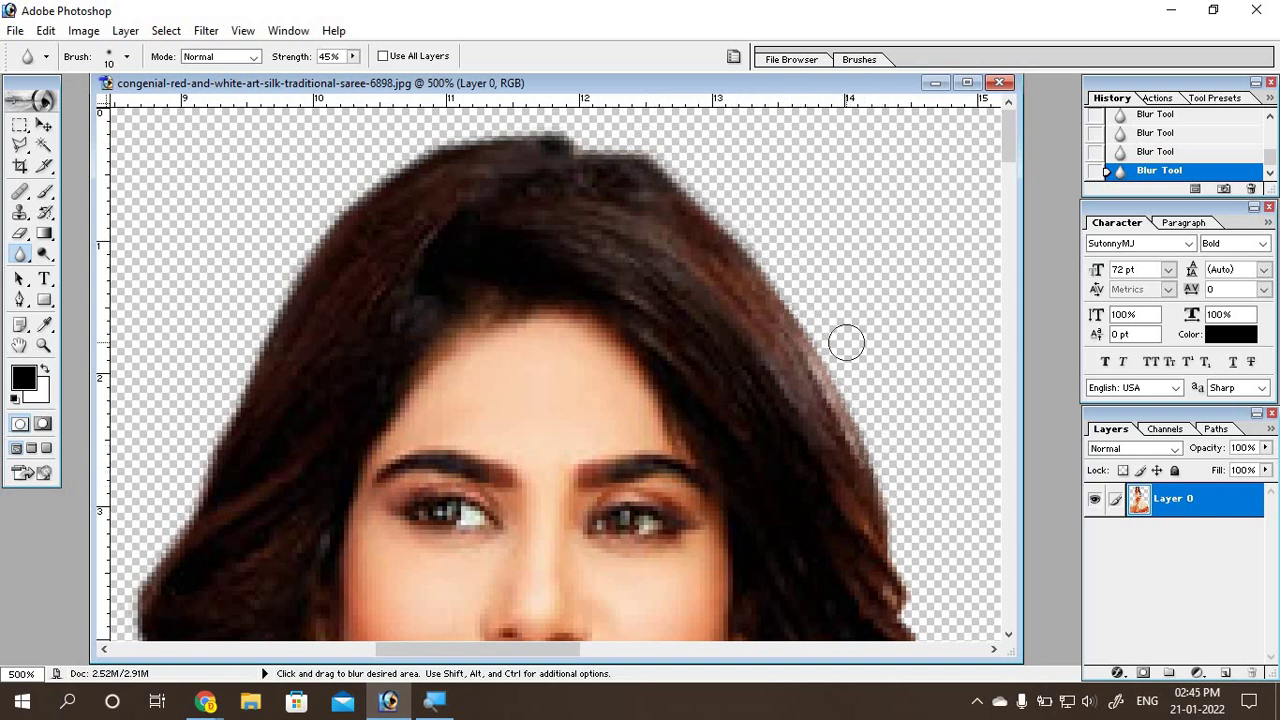
scroll(850, 340, "down", 2)
scroll(865, 310, "down", 3)
mouse_move(886, 232)
left_mouse_down()
mouse_move(914, 414)
mouse_move(929, 401)
mouse_move(937, 465)
mouse_move(923, 500)
mouse_move(935, 505)
left_mouse_up()
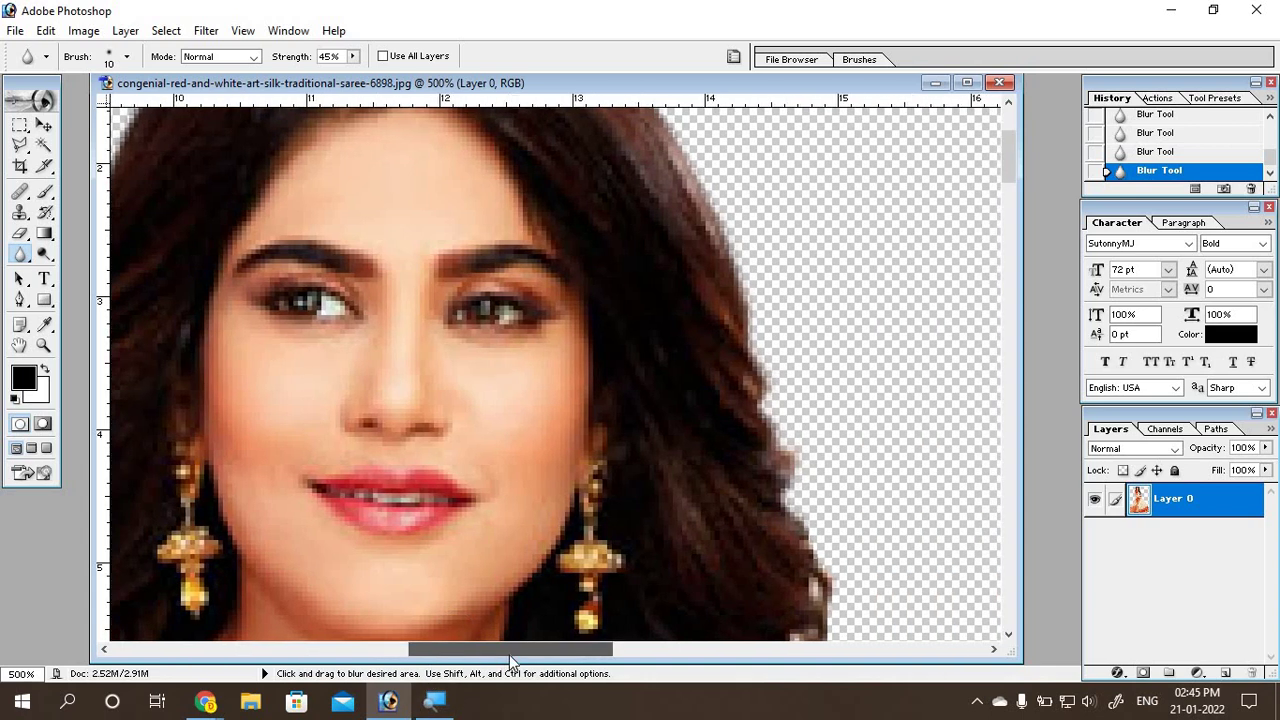
left_click_drag(450, 649, 508, 649)
scroll(640, 497, "down", 3)
Step: Blur the right hair edge beside the face, below the earring and by the neck
scroll(676, 450, "down", 3)
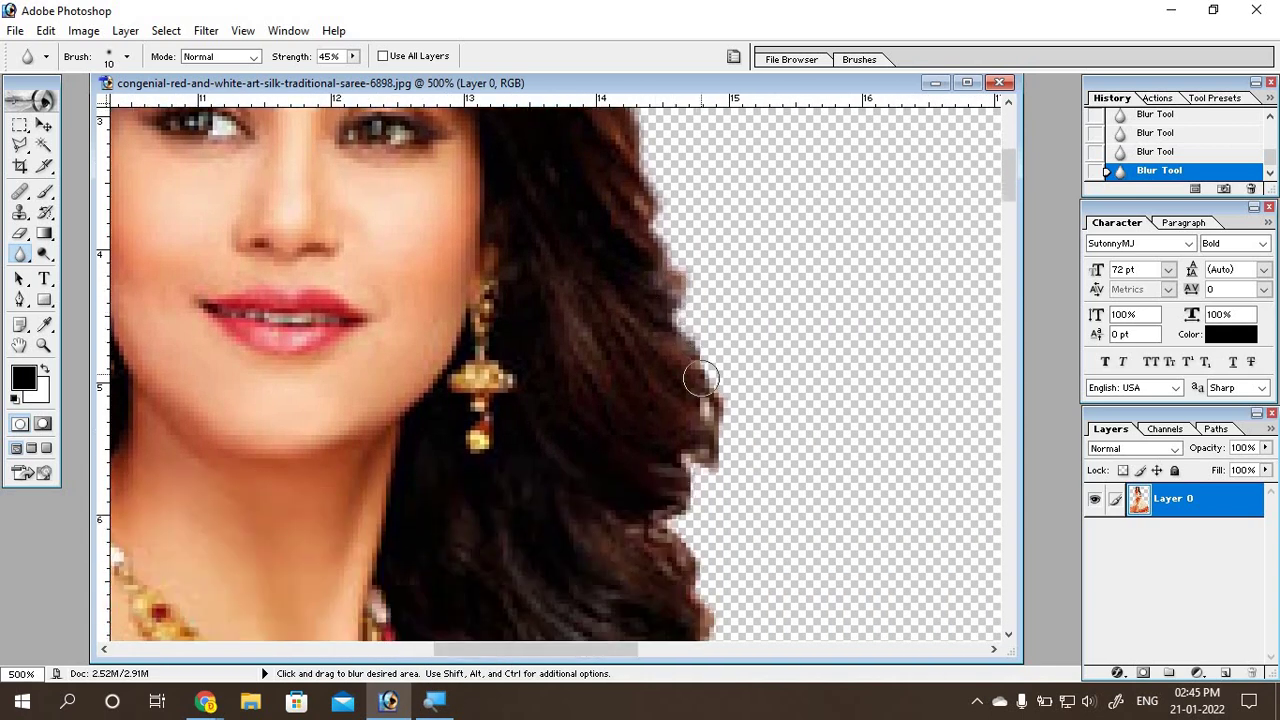
mouse_move(720, 392)
left_mouse_down()
mouse_move(710, 457)
mouse_move(671, 477)
mouse_move(651, 519)
mouse_move(700, 580)
mouse_move(716, 581)
left_mouse_up()
scroll(716, 581, "down", 3)
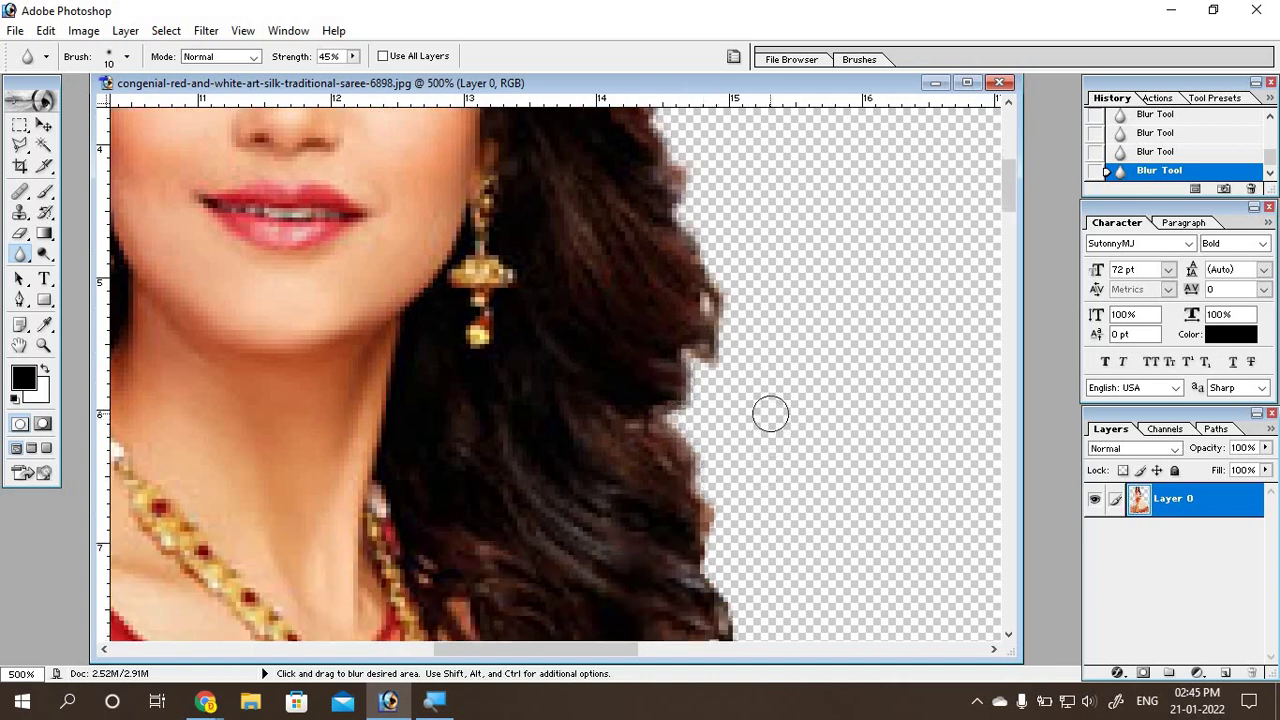
mouse_move(727, 307)
left_mouse_down()
mouse_move(714, 354)
mouse_move(677, 354)
mouse_move(683, 470)
mouse_move(685, 453)
left_mouse_up()
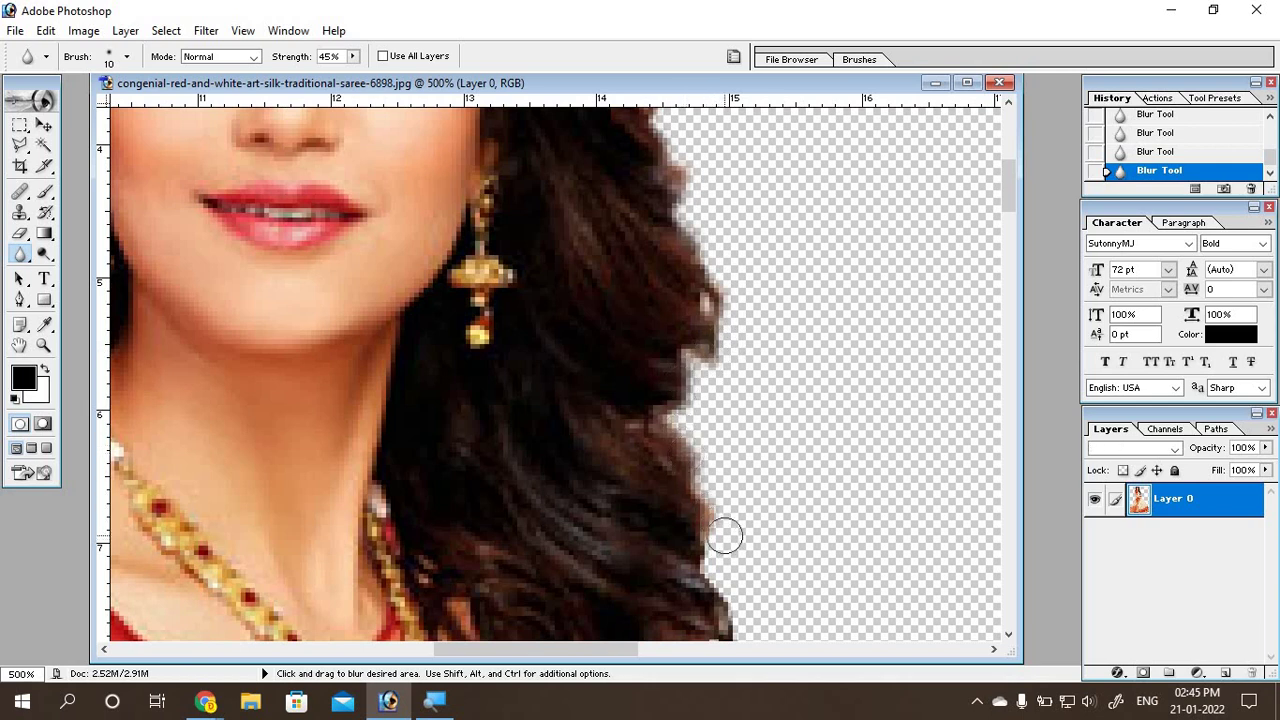
left_click_drag(729, 534, 720, 337)
mouse_move(705, 381)
left_mouse_down()
mouse_move(714, 372)
mouse_move(744, 418)
left_mouse_up()
scroll(770, 480, "down", 2)
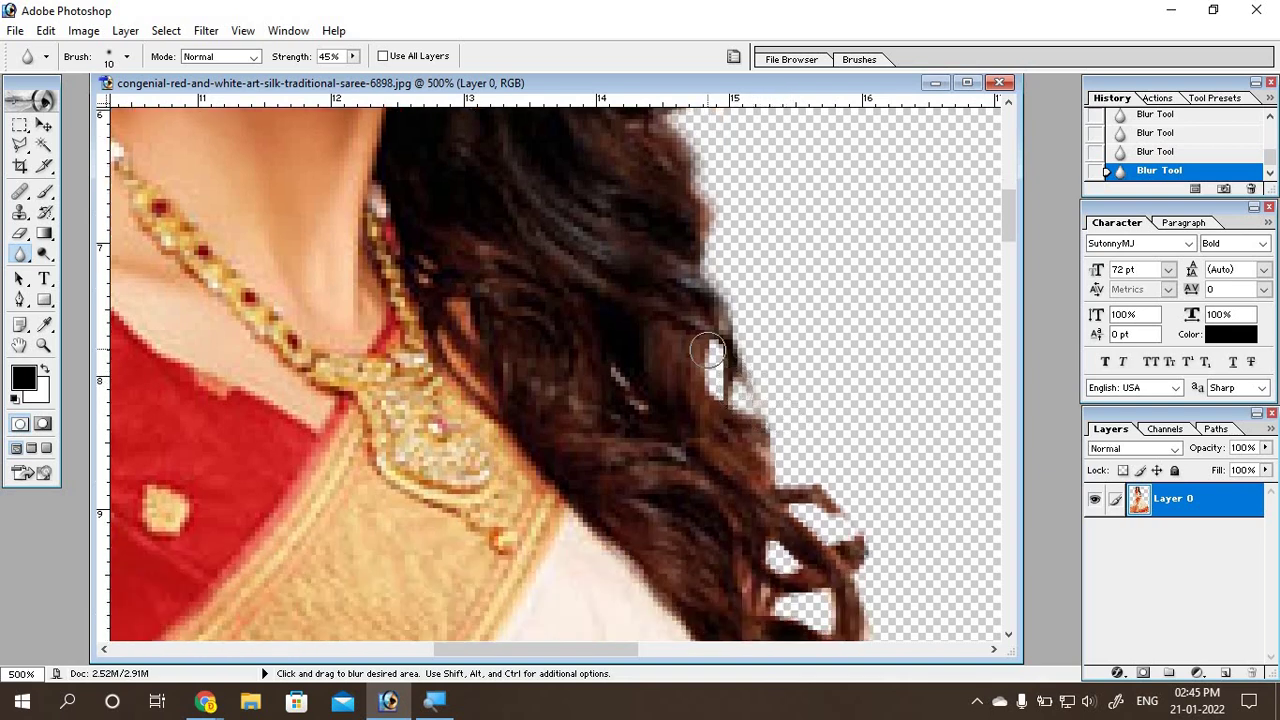
left_click_drag(714, 345, 760, 412)
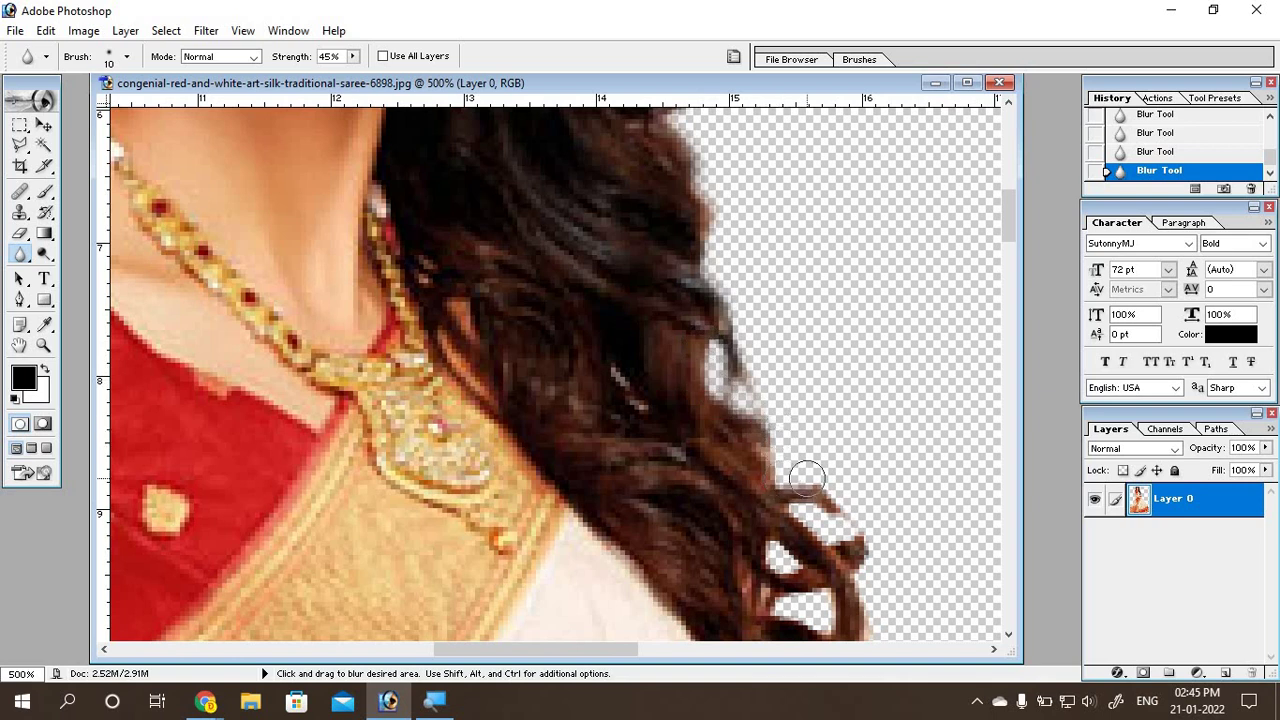
Step: Blur the stray hair strand, the gap between curls and the curly strand tips
scroll(803, 418, "down", 2)
scroll(803, 418, "down", 2)
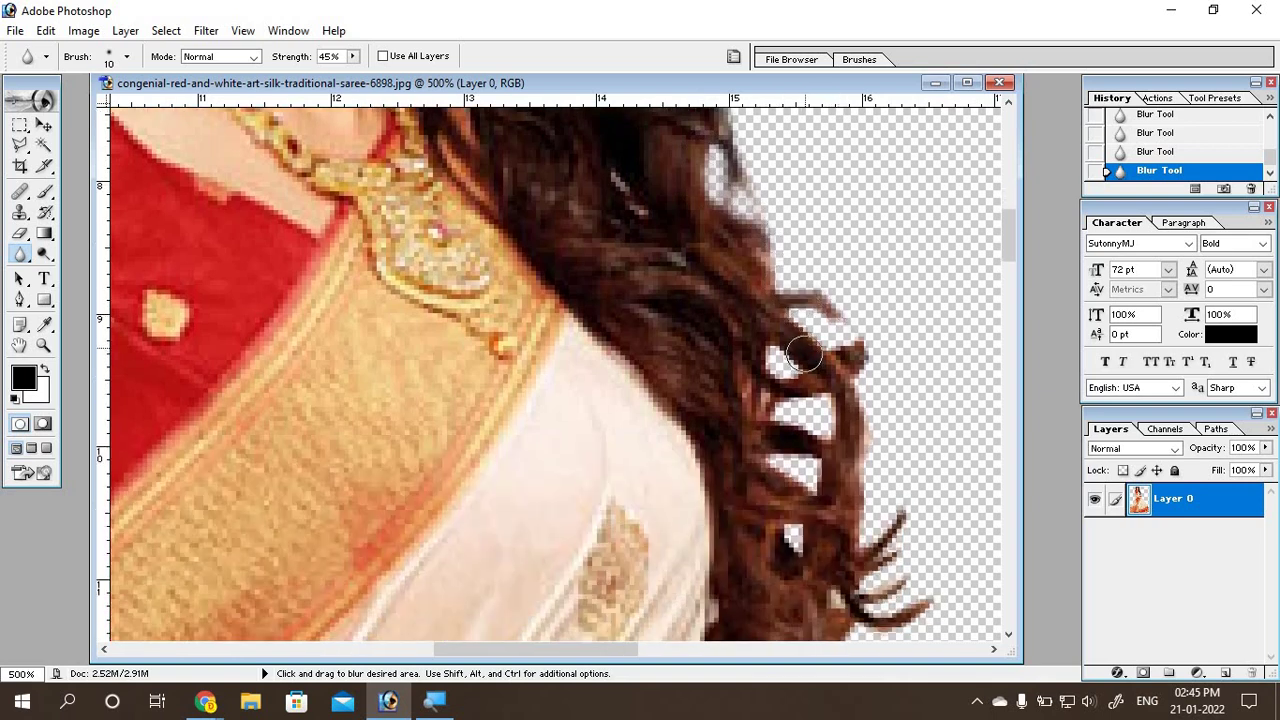
mouse_move(827, 303)
left_mouse_down()
mouse_move(843, 293)
mouse_move(855, 345)
mouse_move(878, 364)
left_mouse_up()
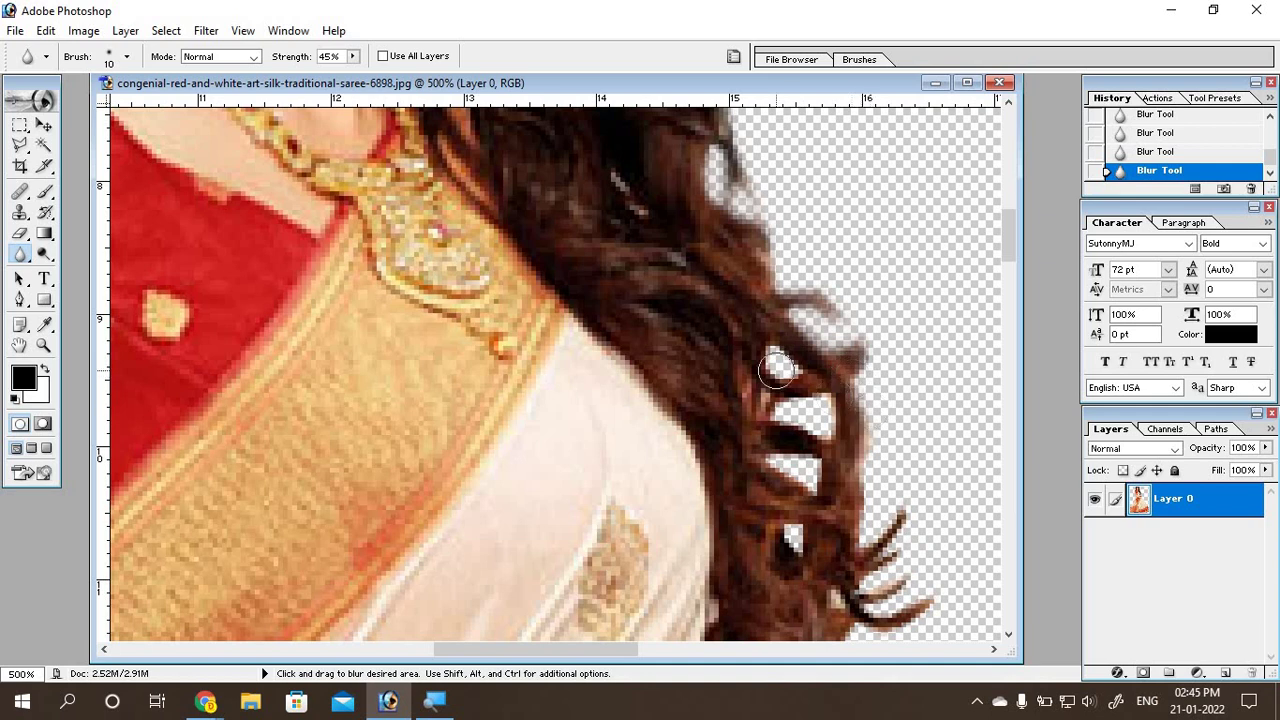
mouse_move(771, 357)
left_mouse_down()
mouse_move(786, 410)
mouse_move(825, 404)
mouse_move(782, 417)
left_mouse_up()
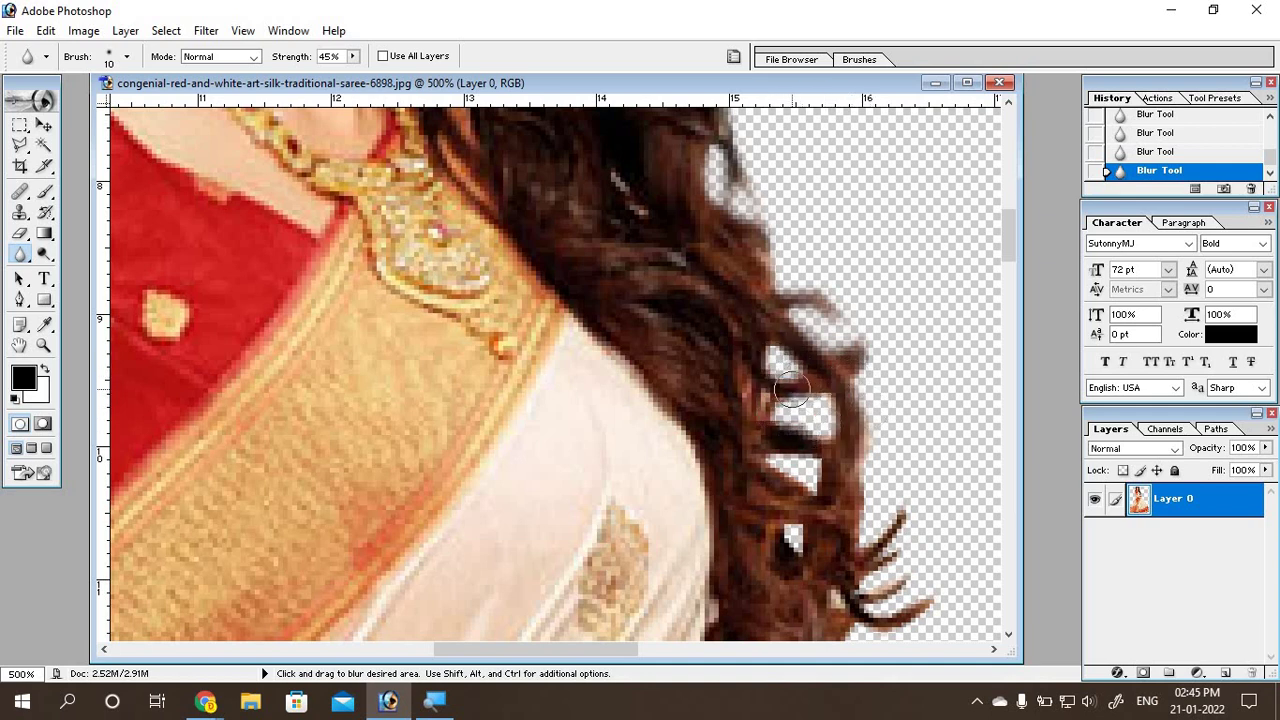
scroll(800, 390, "down", 3)
scroll(789, 306, "down", 2)
mouse_move(790, 305)
left_mouse_down()
mouse_move(785, 290)
mouse_move(800, 300)
mouse_move(786, 268)
mouse_move(808, 290)
left_mouse_up()
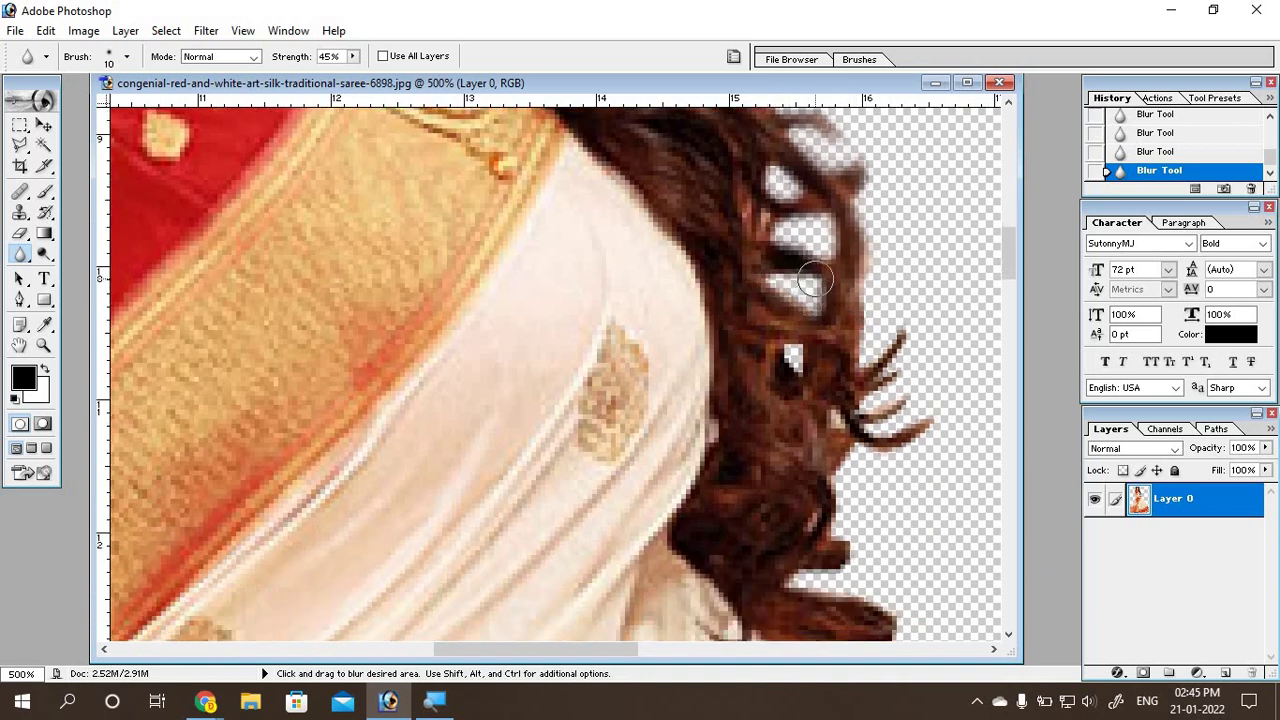
mouse_move(860, 352)
left_mouse_down()
mouse_move(914, 320)
mouse_move(890, 385)
mouse_move(864, 405)
mouse_move(935, 425)
mouse_move(848, 466)
mouse_move(831, 456)
left_mouse_up()
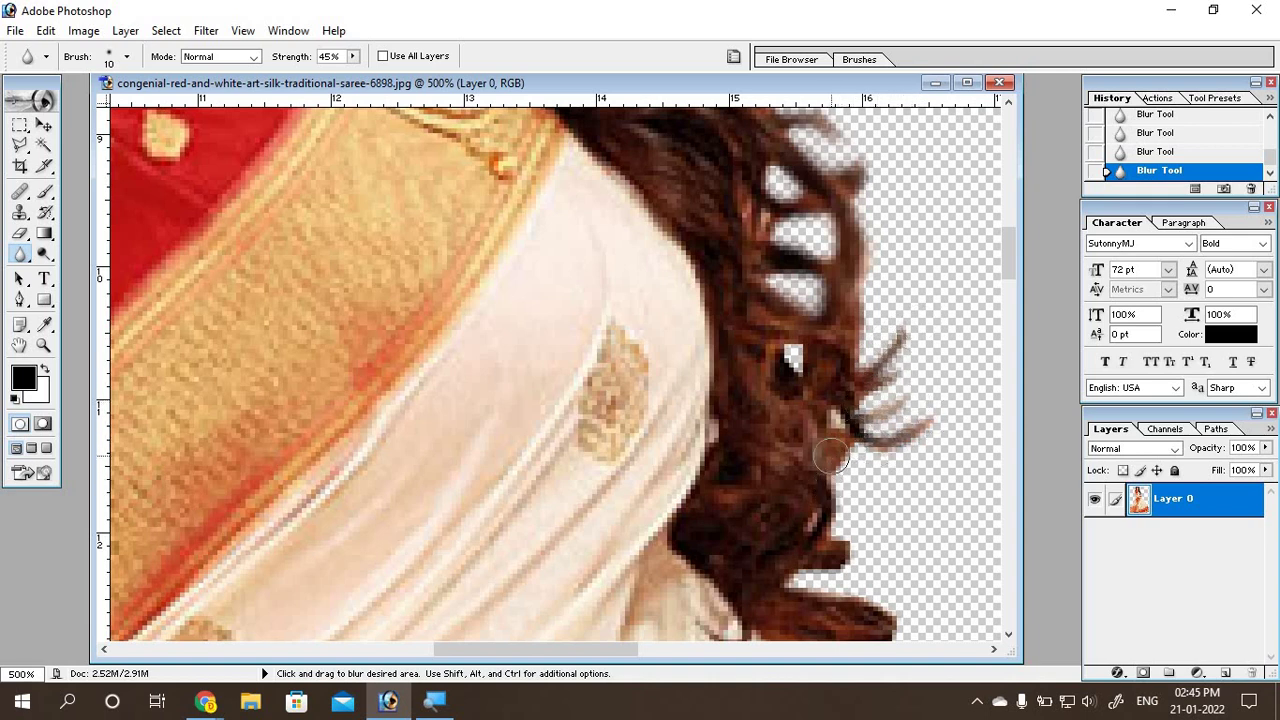
Step: Blur the hair above the shoulder, the cloth at the shoulder and the hand outline
scroll(791, 363, "down", 2)
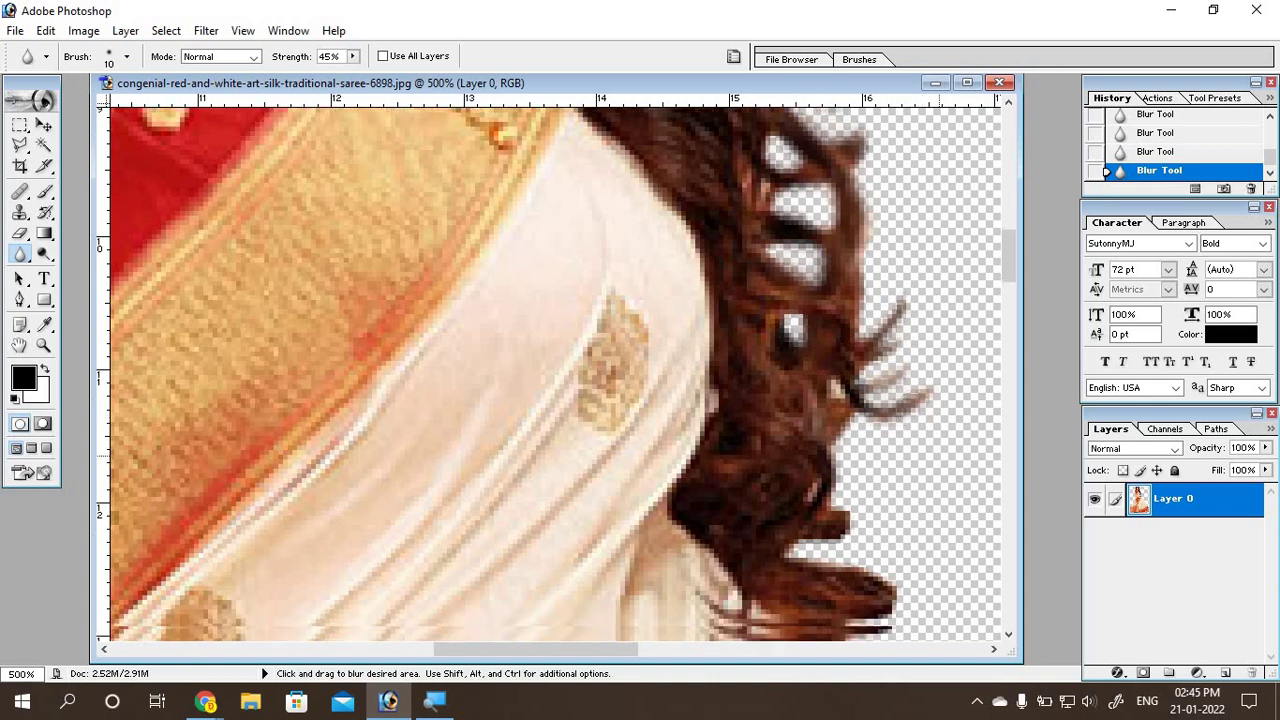
scroll(903, 403, "down", 3)
scroll(903, 403, "down", 1)
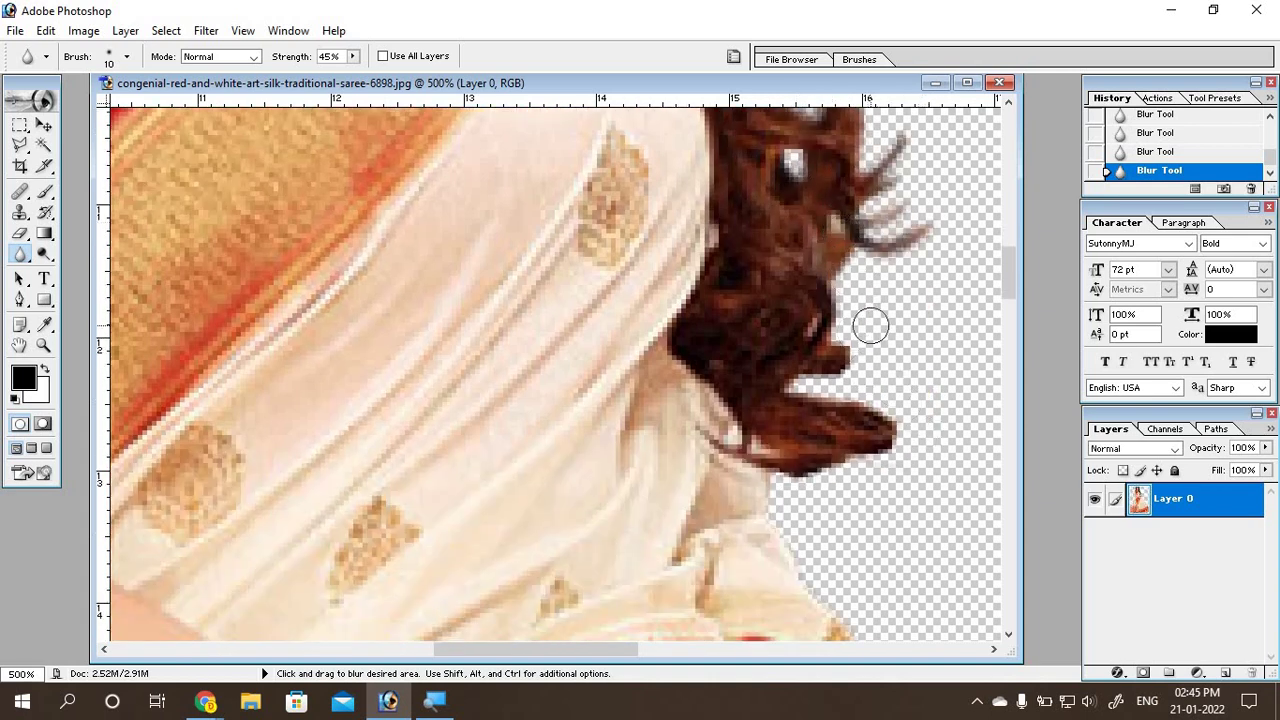
mouse_move(832, 331)
left_mouse_down()
mouse_move(792, 381)
mouse_move(891, 405)
mouse_move(886, 445)
mouse_move(771, 486)
mouse_move(828, 480)
mouse_move(891, 443)
mouse_move(840, 395)
left_mouse_up()
scroll(789, 387, "down", 2)
scroll(830, 385, "down", 2)
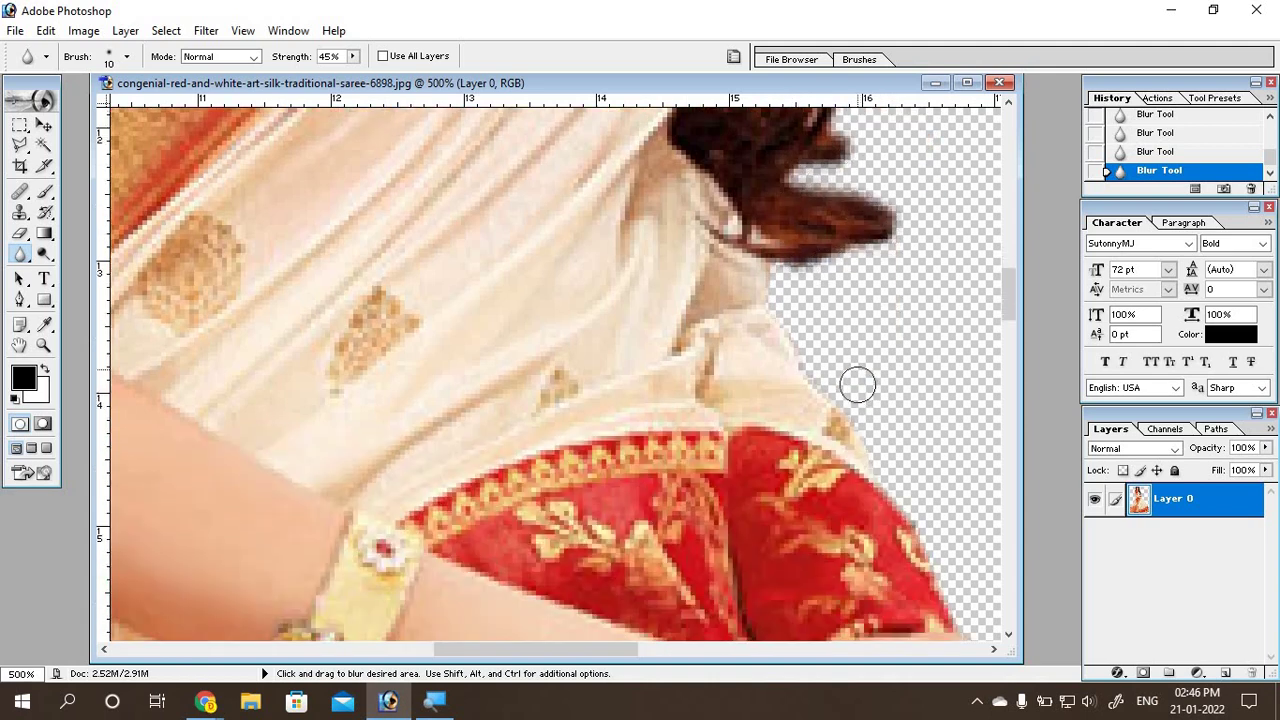
mouse_move(775, 295)
left_mouse_down()
mouse_move(780, 323)
mouse_move(769, 283)
mouse_move(811, 381)
left_mouse_up()
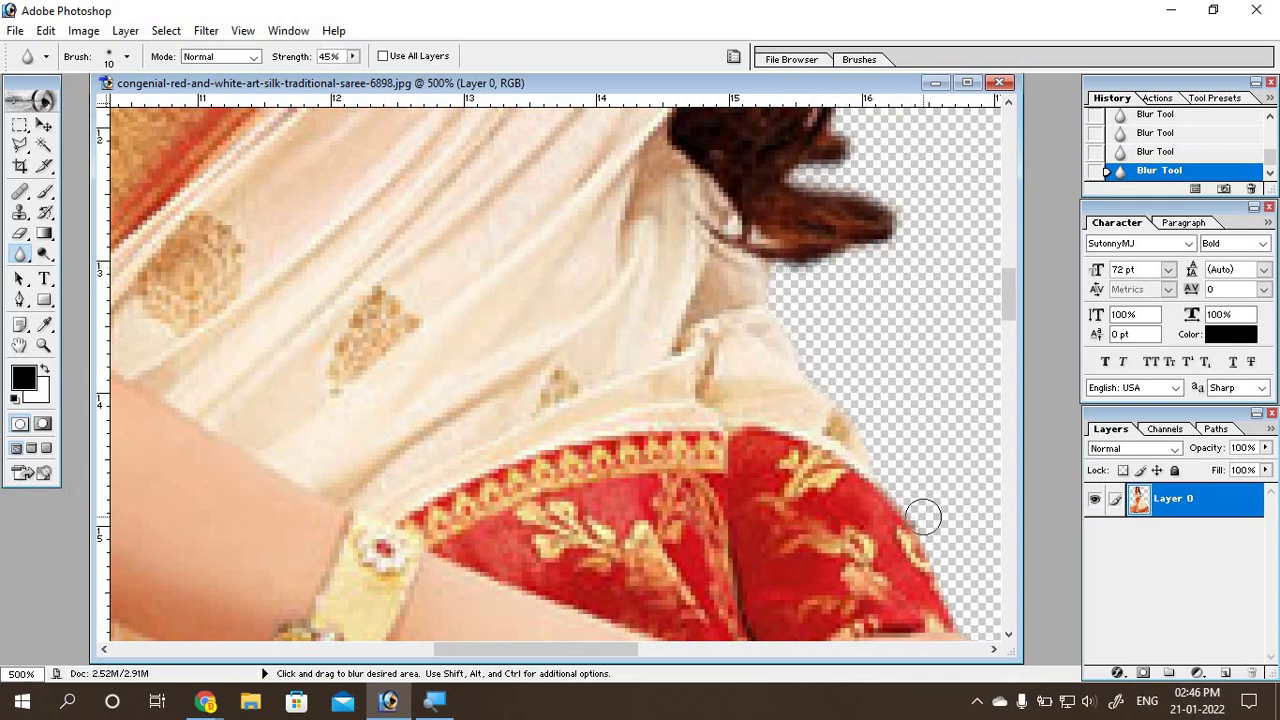
left_click_drag(577, 650, 660, 650)
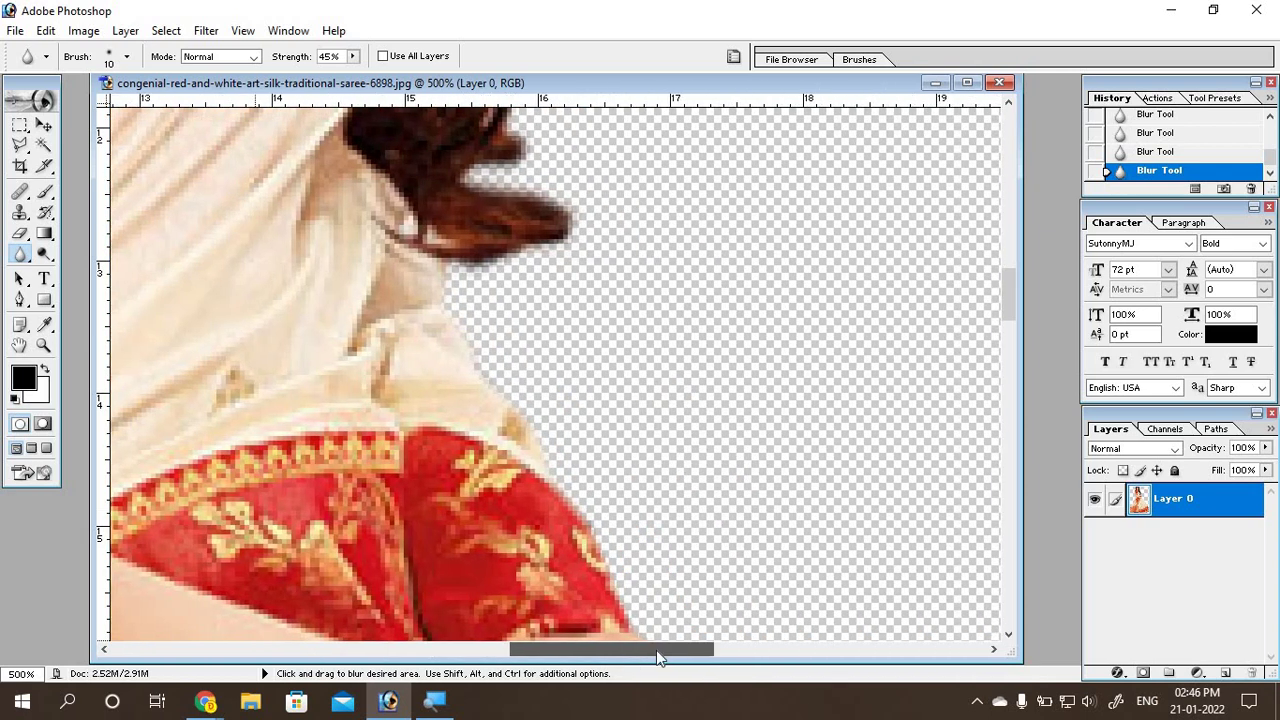
scroll(653, 333, "down", 4)
scroll(653, 333, "down", 1)
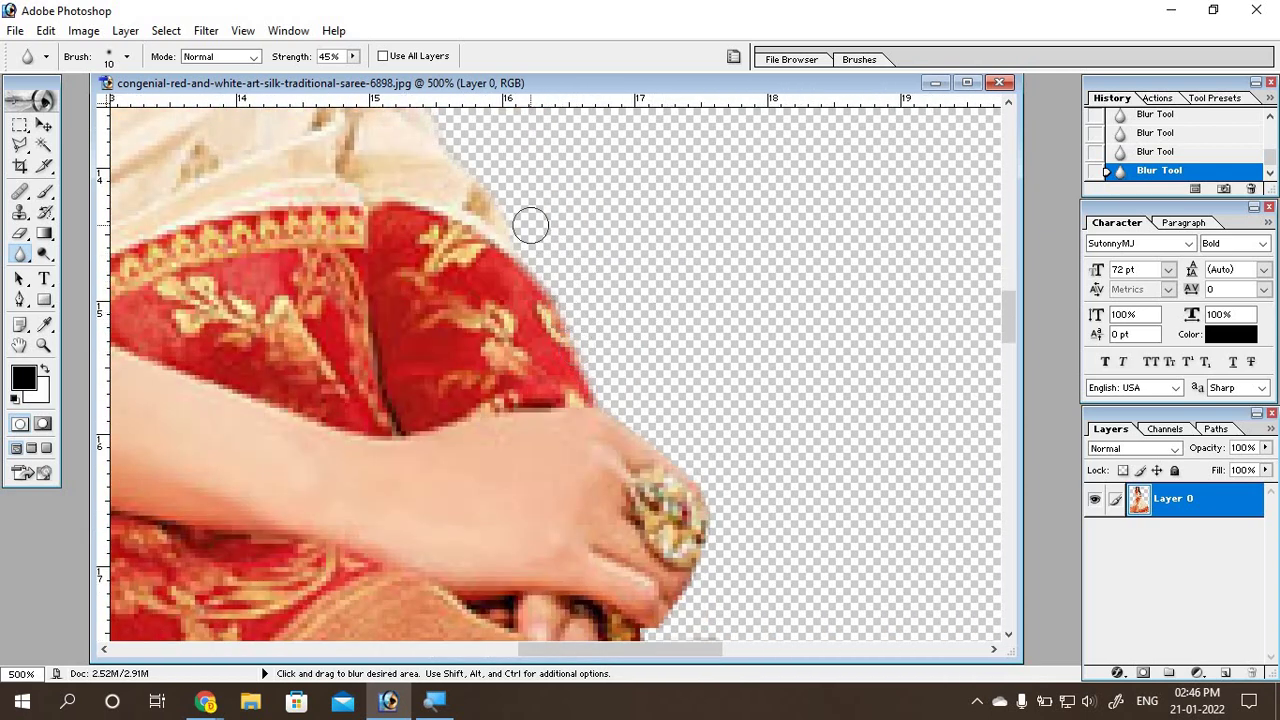
mouse_move(662, 425)
left_mouse_down()
mouse_move(726, 506)
mouse_move(706, 557)
left_mouse_up()
Step: Blur the white cloth edge below the hand and the stray line along it
scroll(740, 500, "down", 4)
scroll(765, 360, "down", 4)
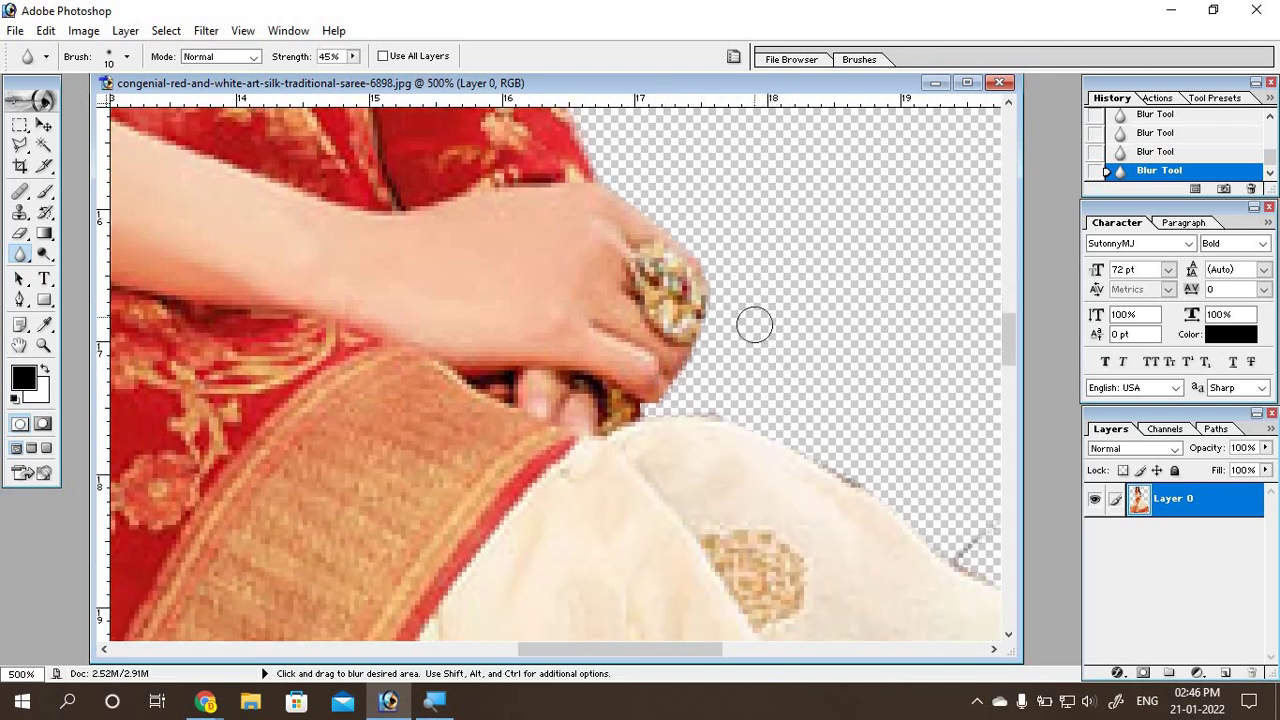
scroll(735, 318, "down", 1)
scroll(721, 317, "down", 1)
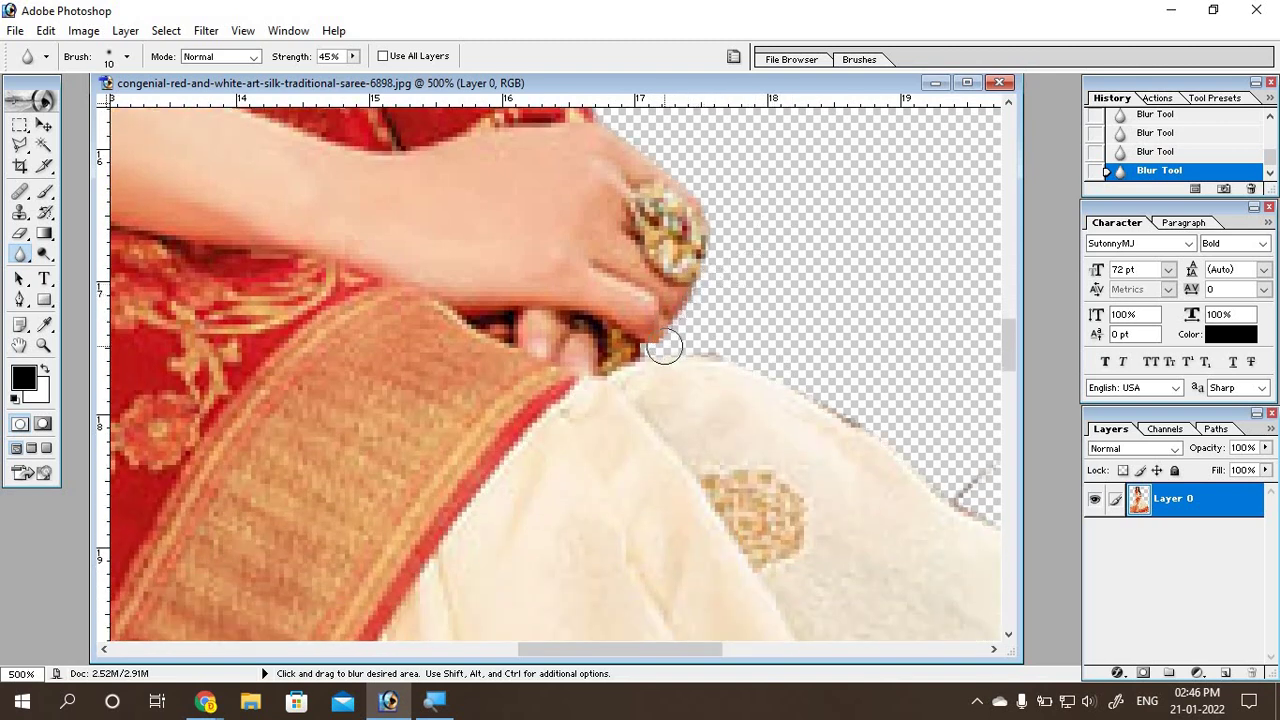
mouse_move(650, 348)
left_mouse_down()
mouse_move(794, 377)
mouse_move(903, 434)
mouse_move(791, 387)
left_mouse_up()
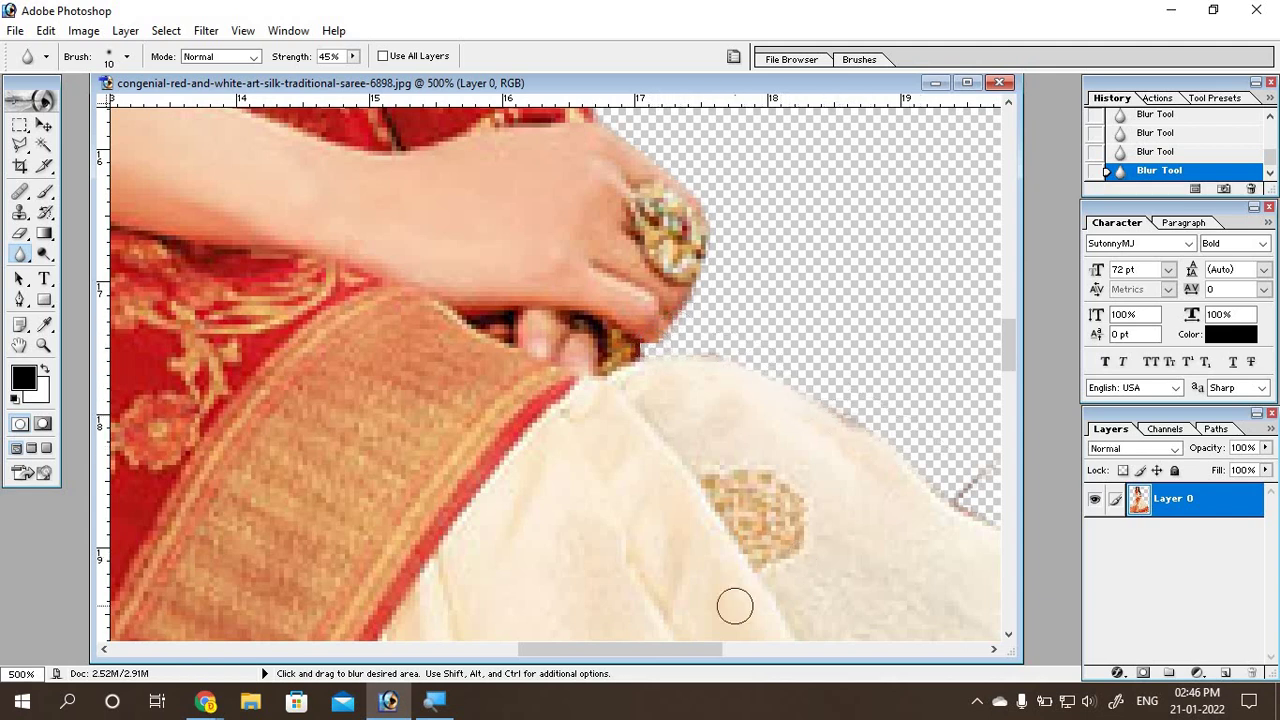
left_click_drag(653, 649, 771, 670)
scroll(420, 430, "down", 3)
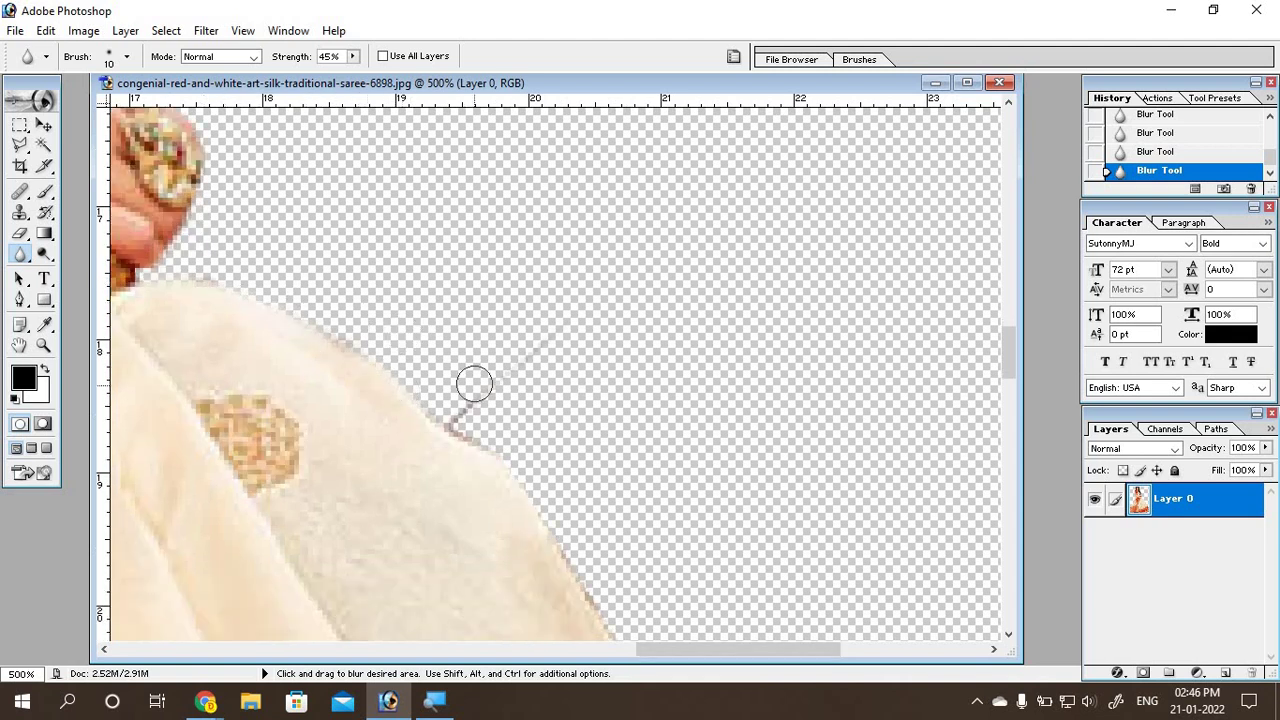
mouse_move(500, 393)
left_mouse_down()
mouse_move(477, 380)
mouse_move(463, 400)
mouse_move(443, 397)
left_mouse_up()
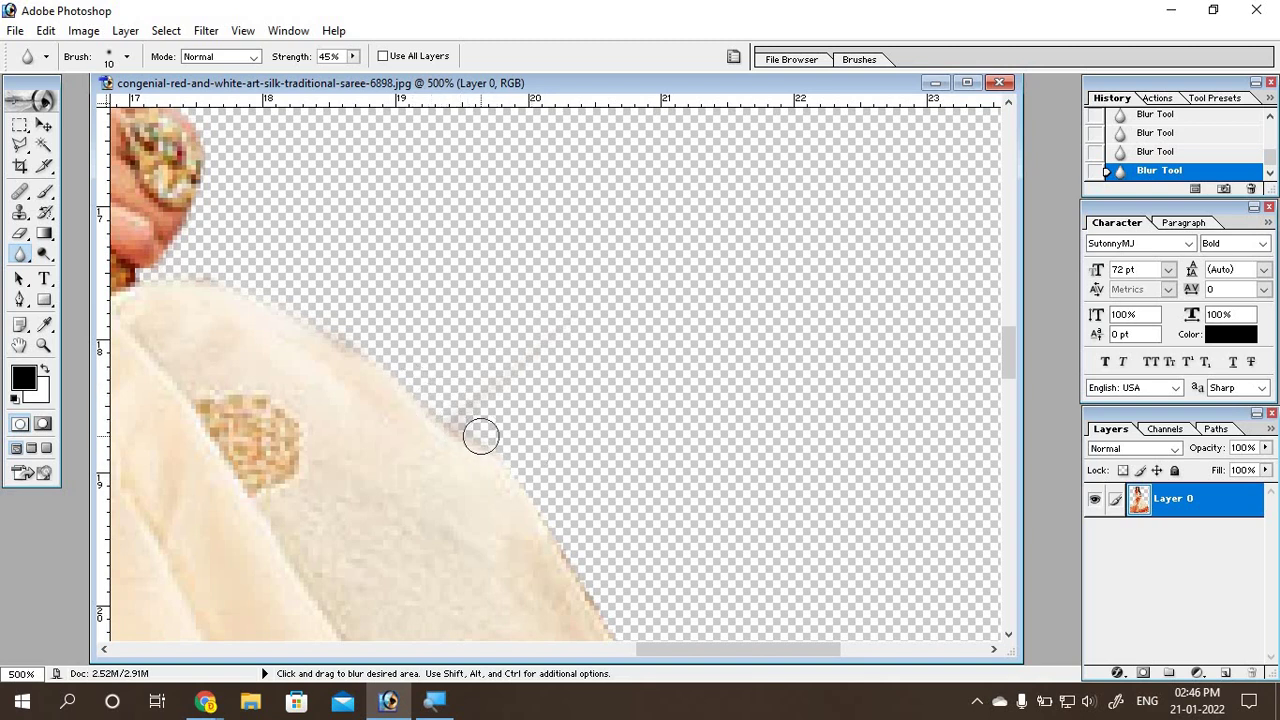
Step: Smooth the jagged cream cloth edge beside the lower motif and further down
scroll(630, 450, "down", 5)
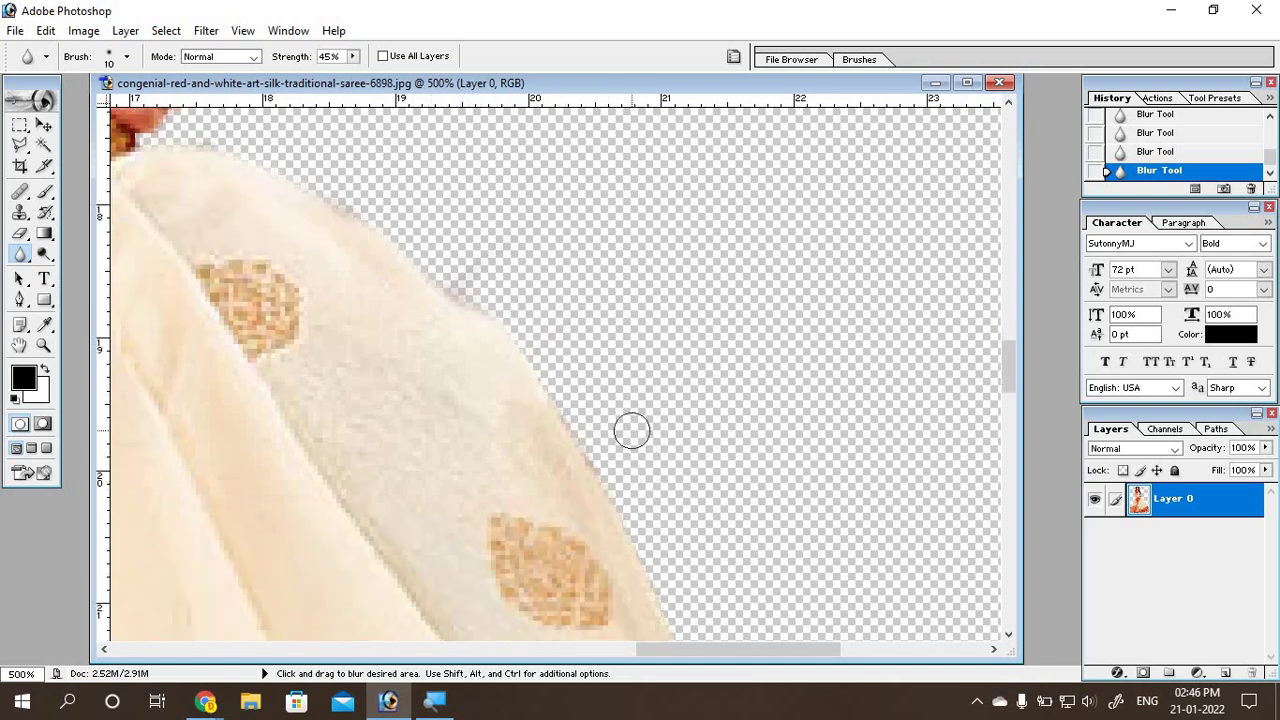
scroll(634, 429, "down", 4)
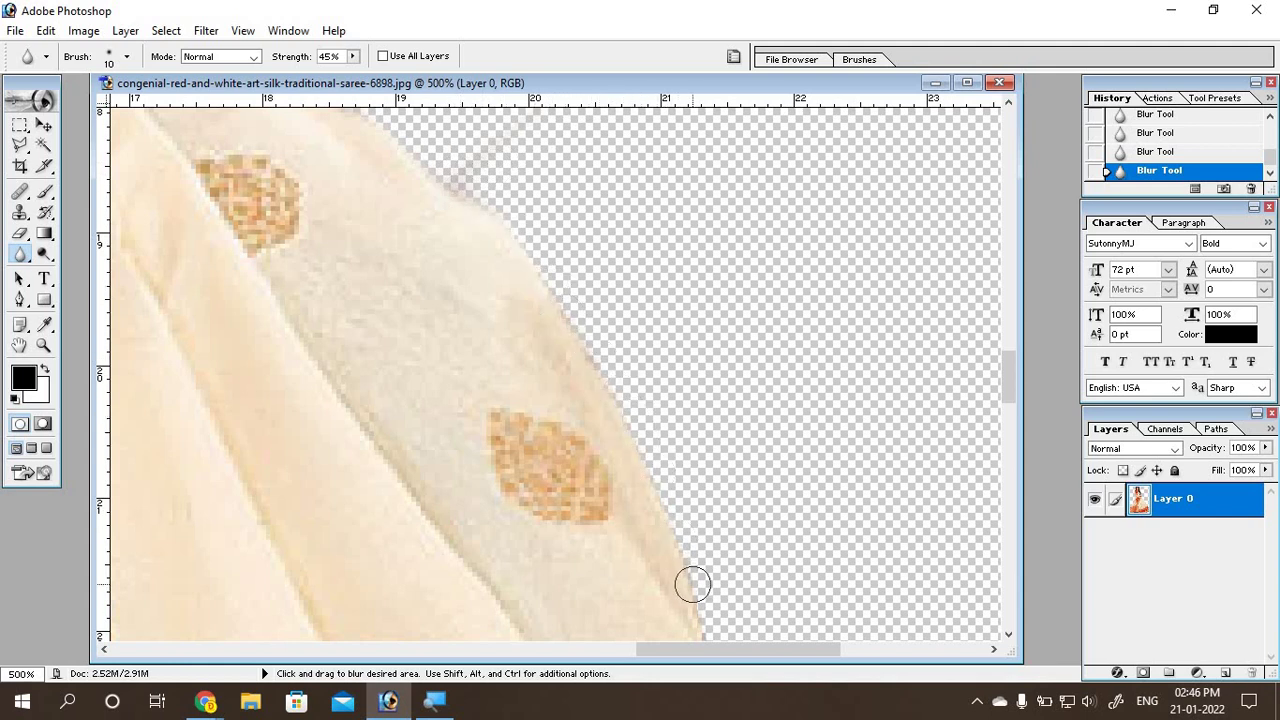
scroll(645, 394, "down", 5)
scroll(700, 380, "down", 3)
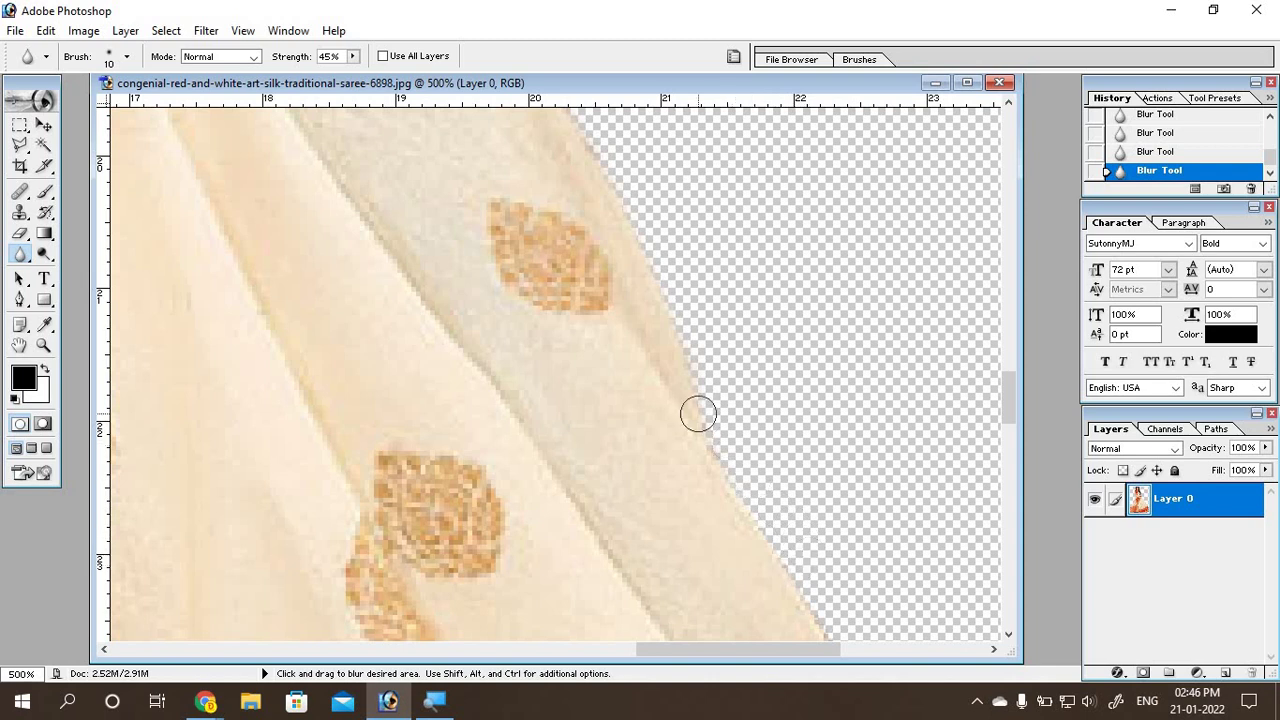
scroll(811, 486, "down", 3)
scroll(823, 434, "down", 5)
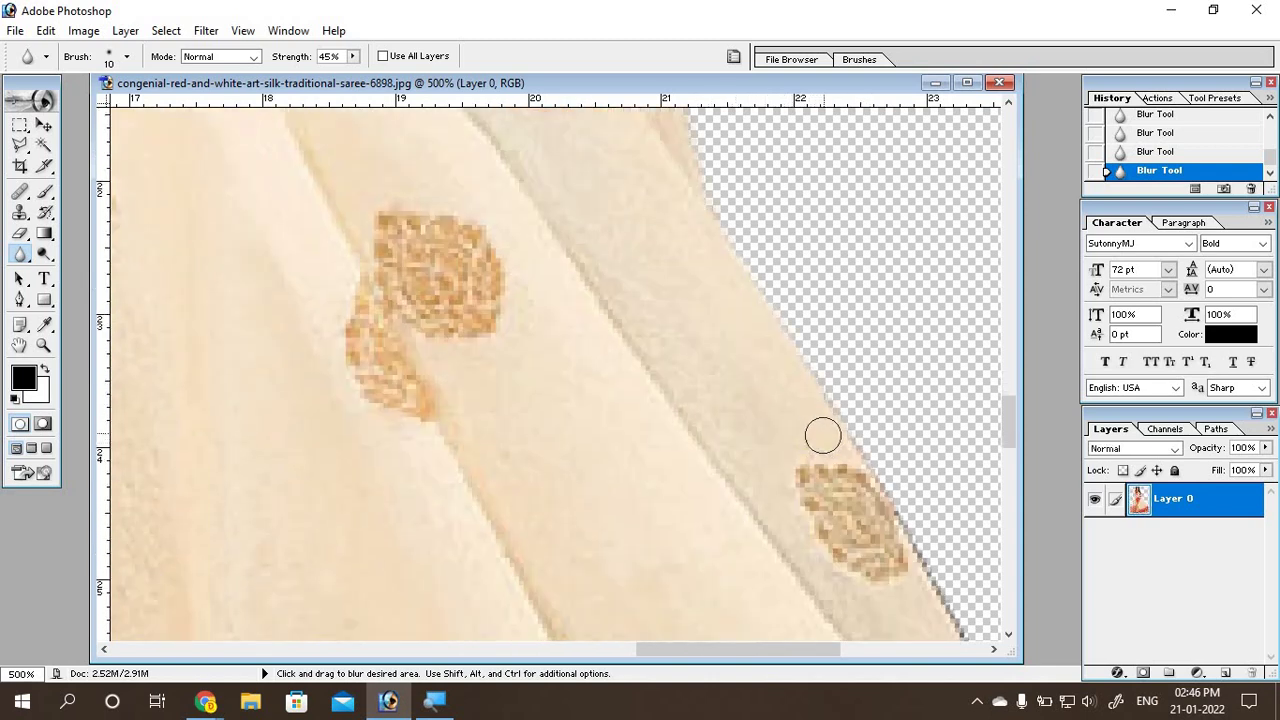
mouse_move(826, 404)
left_mouse_down()
mouse_move(886, 471)
mouse_move(917, 540)
mouse_move(870, 441)
left_mouse_up()
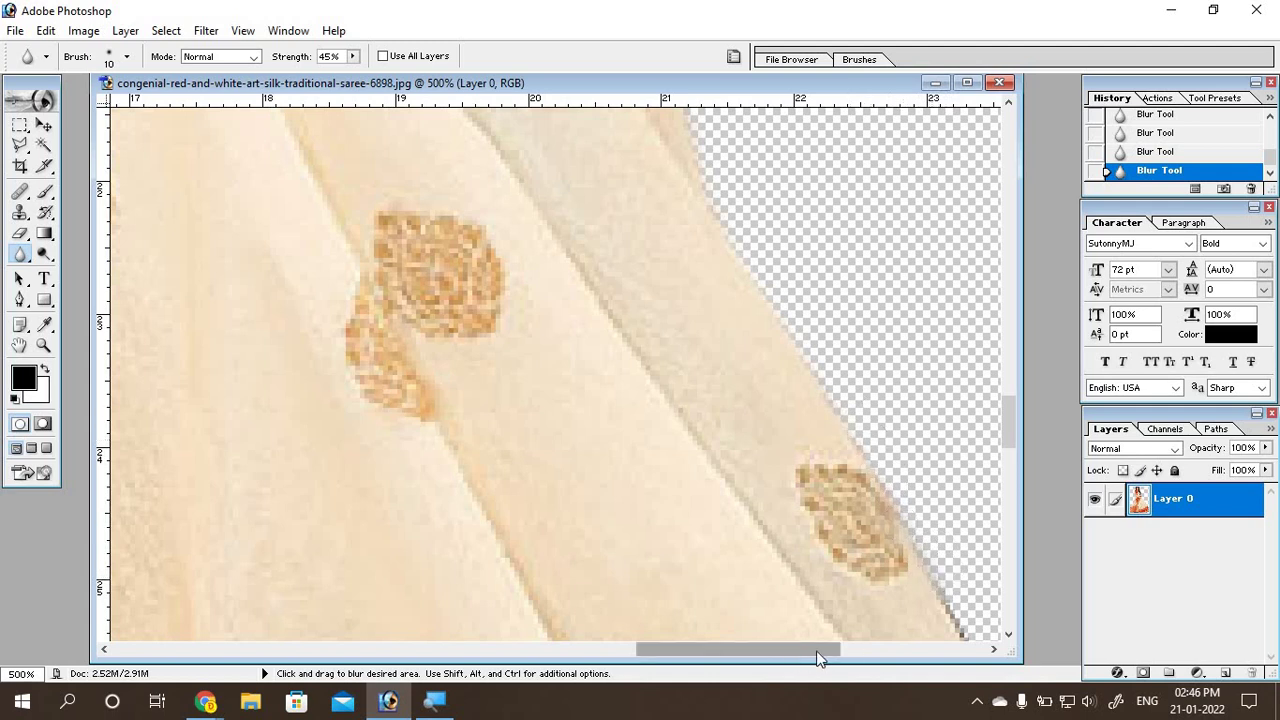
left_click_drag(790, 649, 866, 649)
scroll(737, 513, "down", 2)
scroll(663, 428, "down", 3)
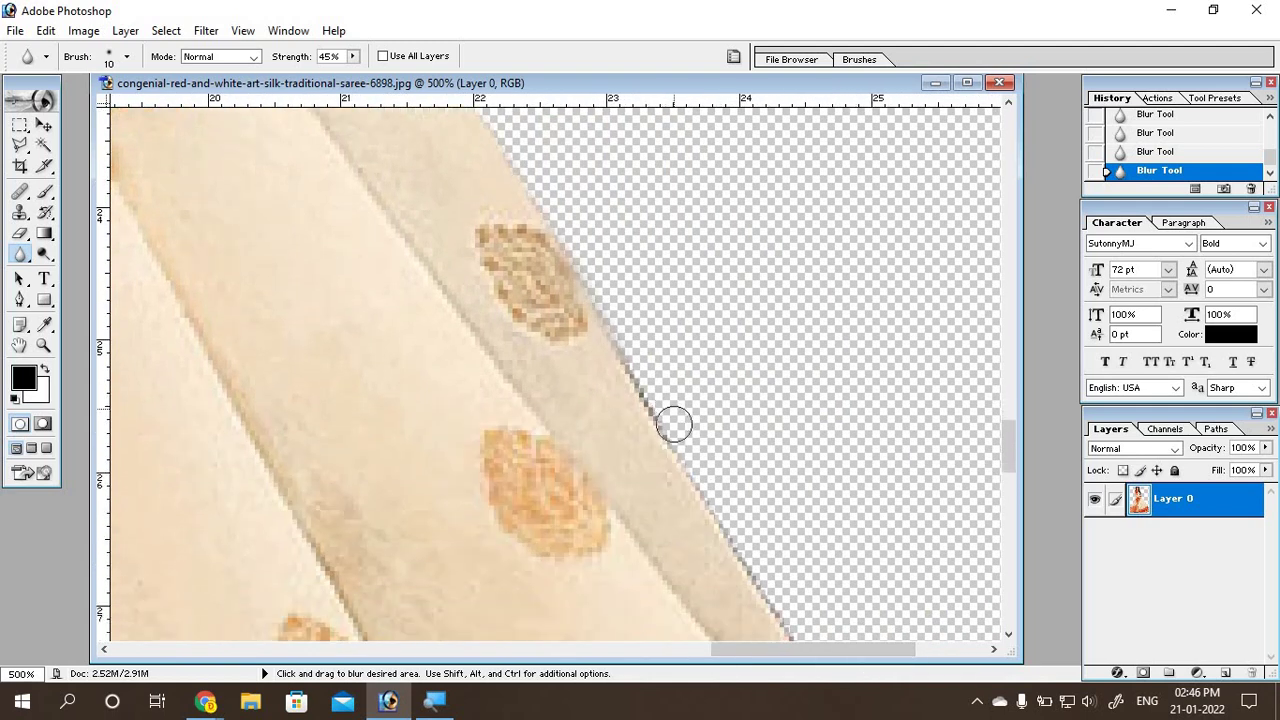
scroll(671, 423, "down", 1)
mouse_move(639, 336)
left_mouse_down()
mouse_move(654, 337)
mouse_move(670, 373)
left_mouse_up()
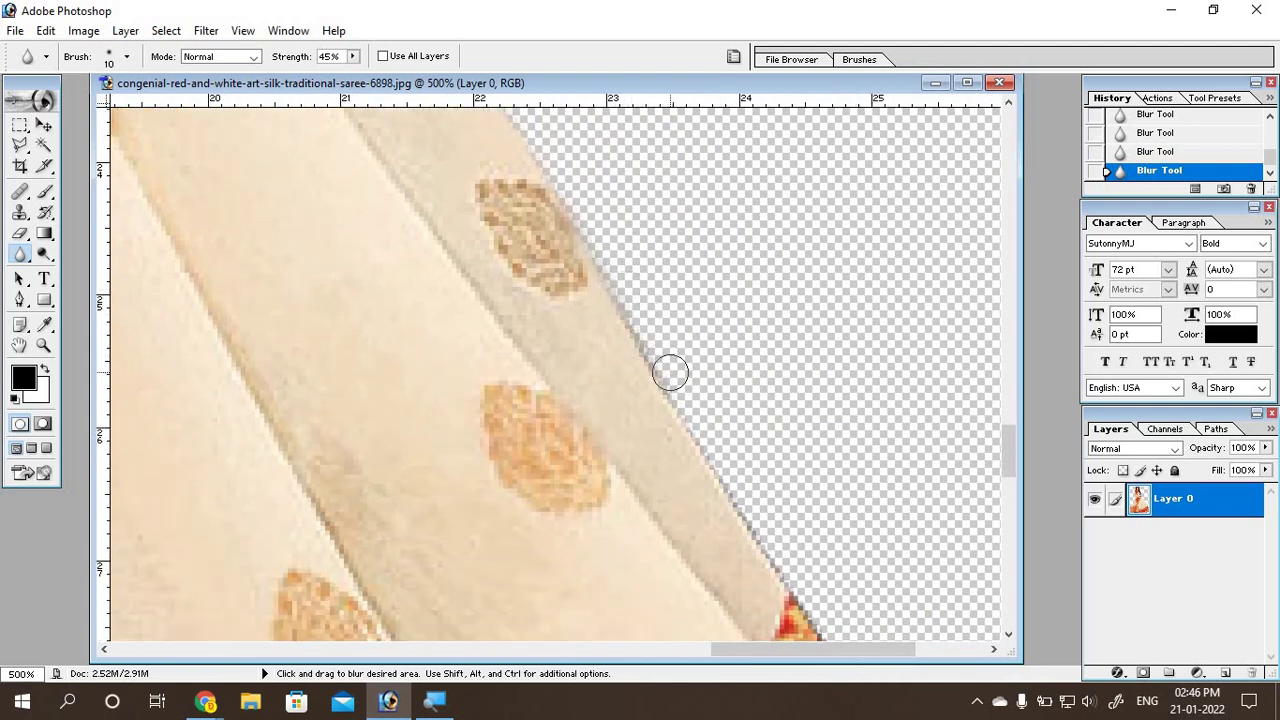
mouse_move(613, 292)
left_mouse_down()
mouse_move(800, 586)
mouse_move(720, 457)
mouse_move(774, 543)
left_mouse_up()
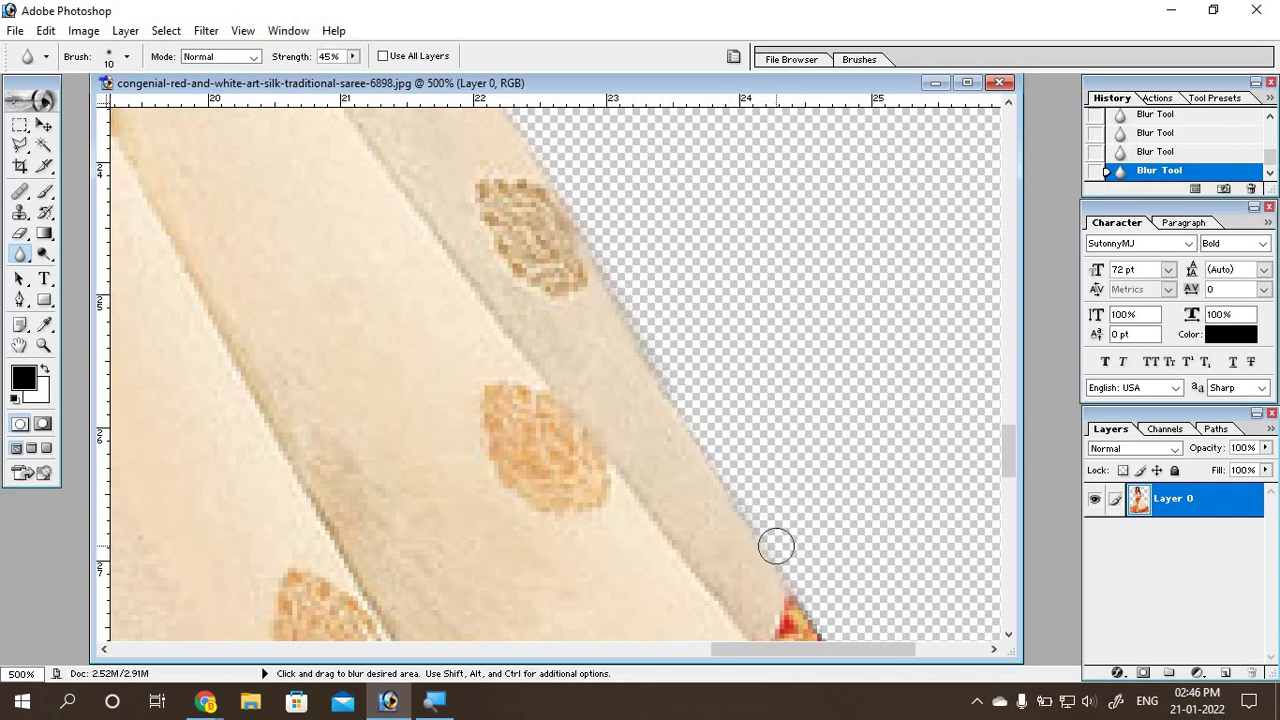
scroll(845, 515, "down", 4)
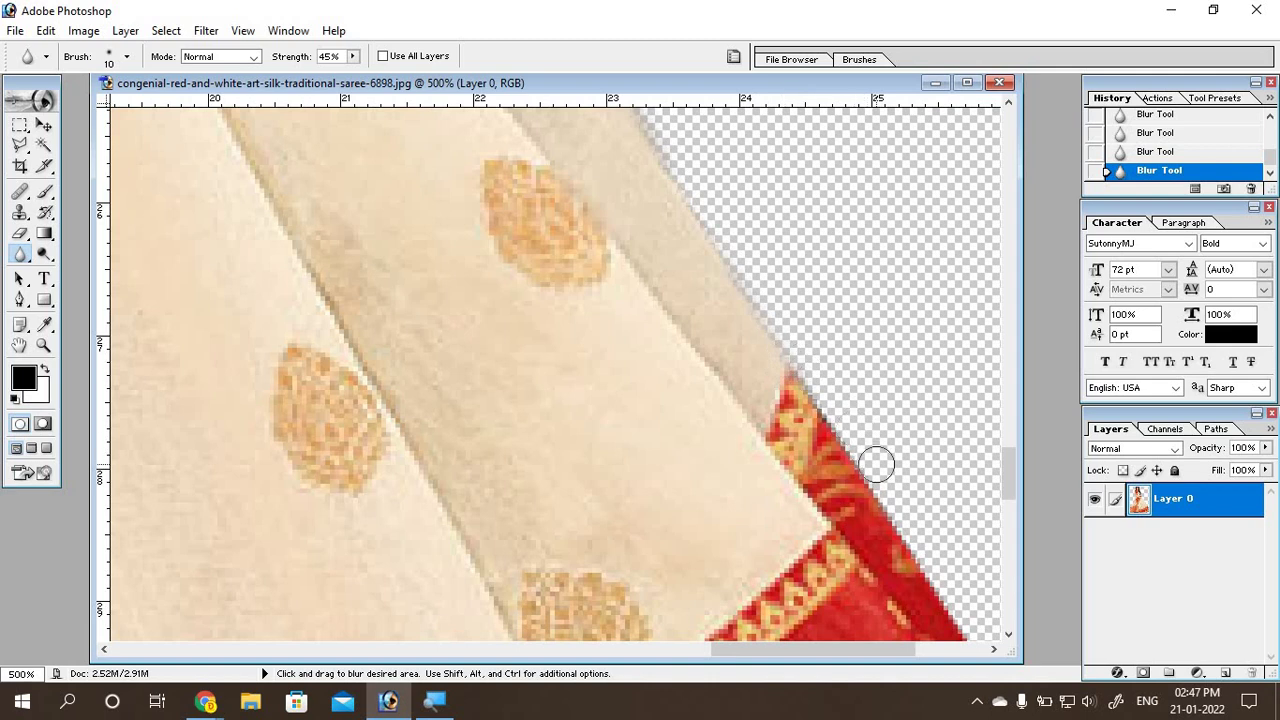
Step: Blur the edge where the cream fabric meets the red patterned border
mouse_move(800, 352)
left_mouse_down()
mouse_move(923, 563)
mouse_move(879, 506)
left_mouse_up()
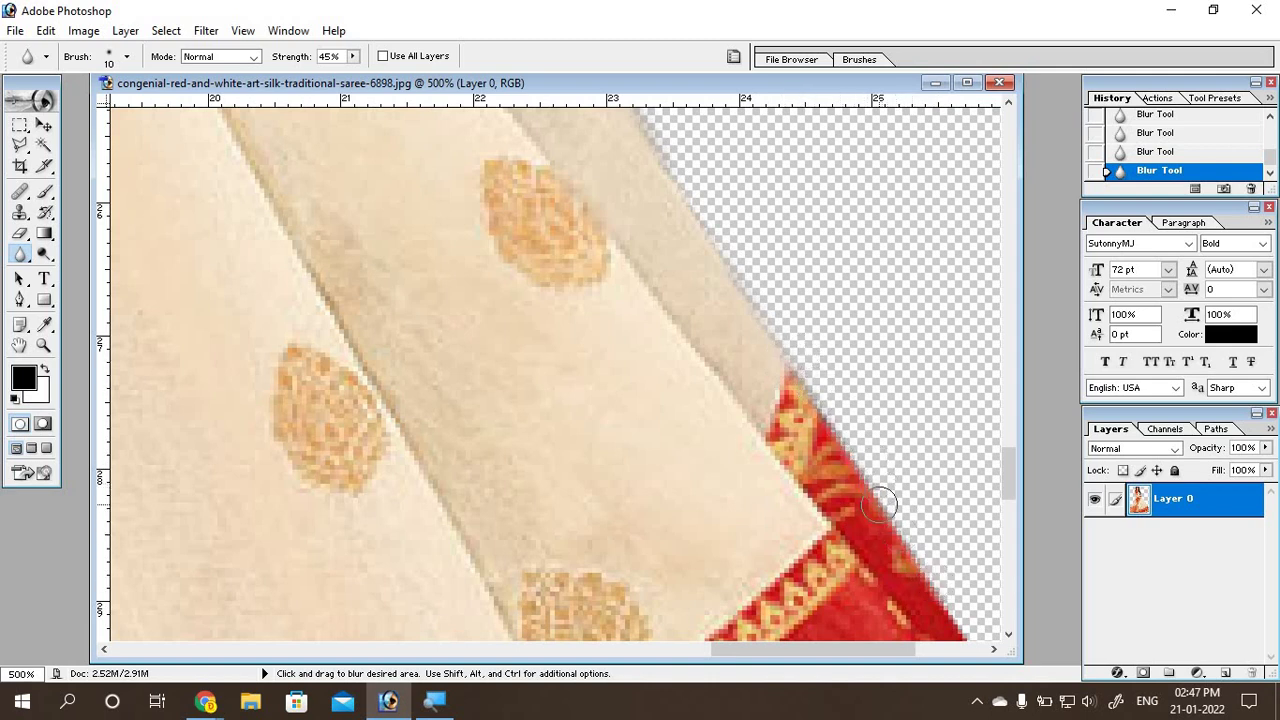
left_click_drag(811, 651, 880, 651)
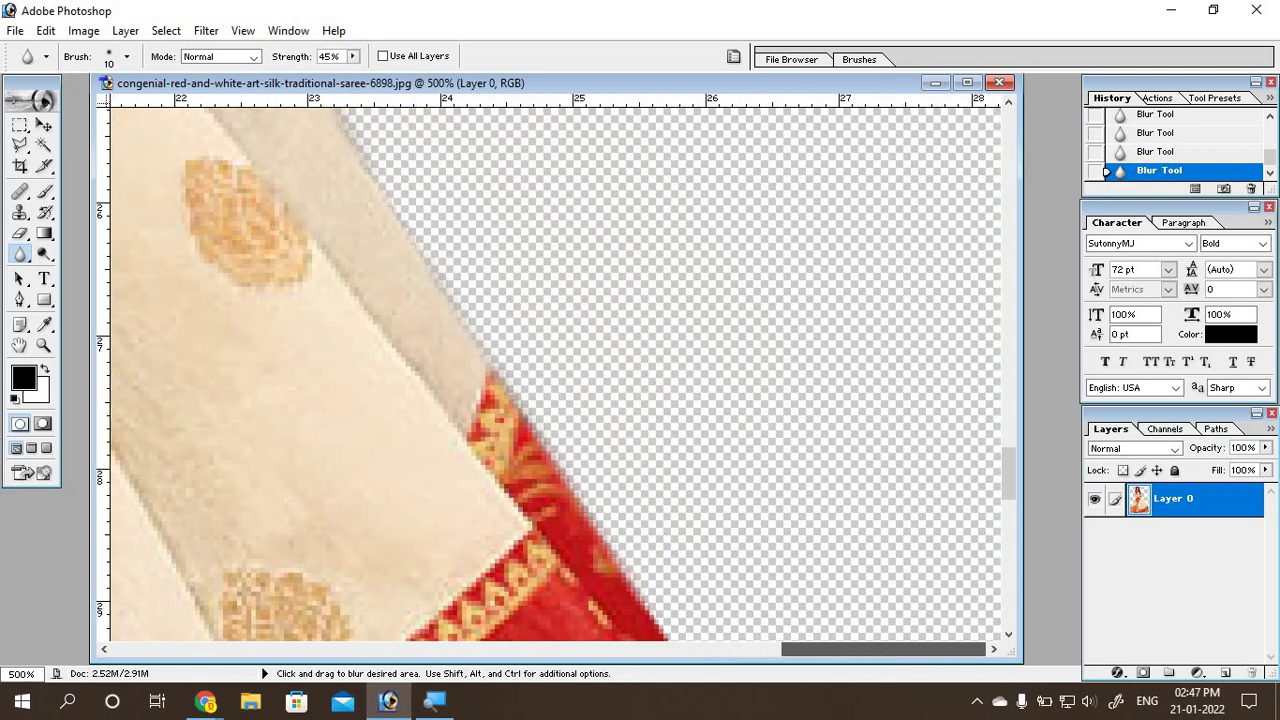
scroll(685, 512, "down", 2)
scroll(681, 509, "down", 2)
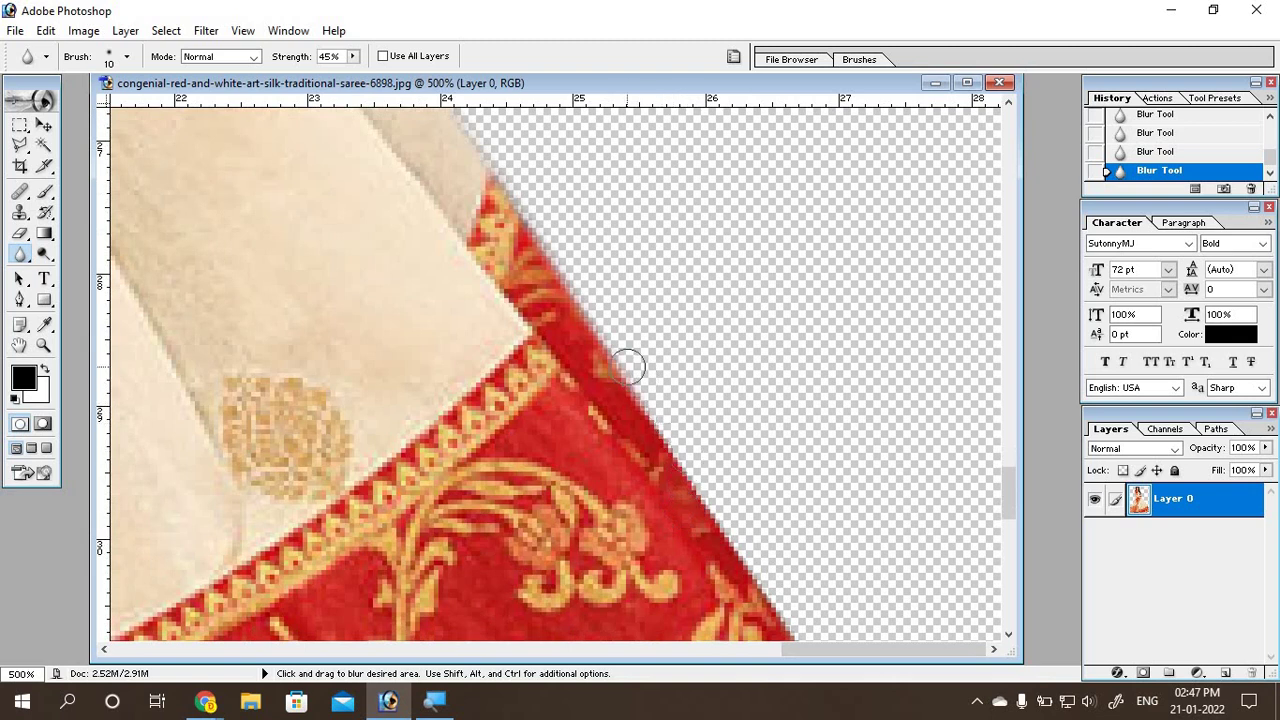
left_click_drag(627, 367, 778, 601)
scroll(790, 560, "down", 2)
scroll(780, 480, "down", 1)
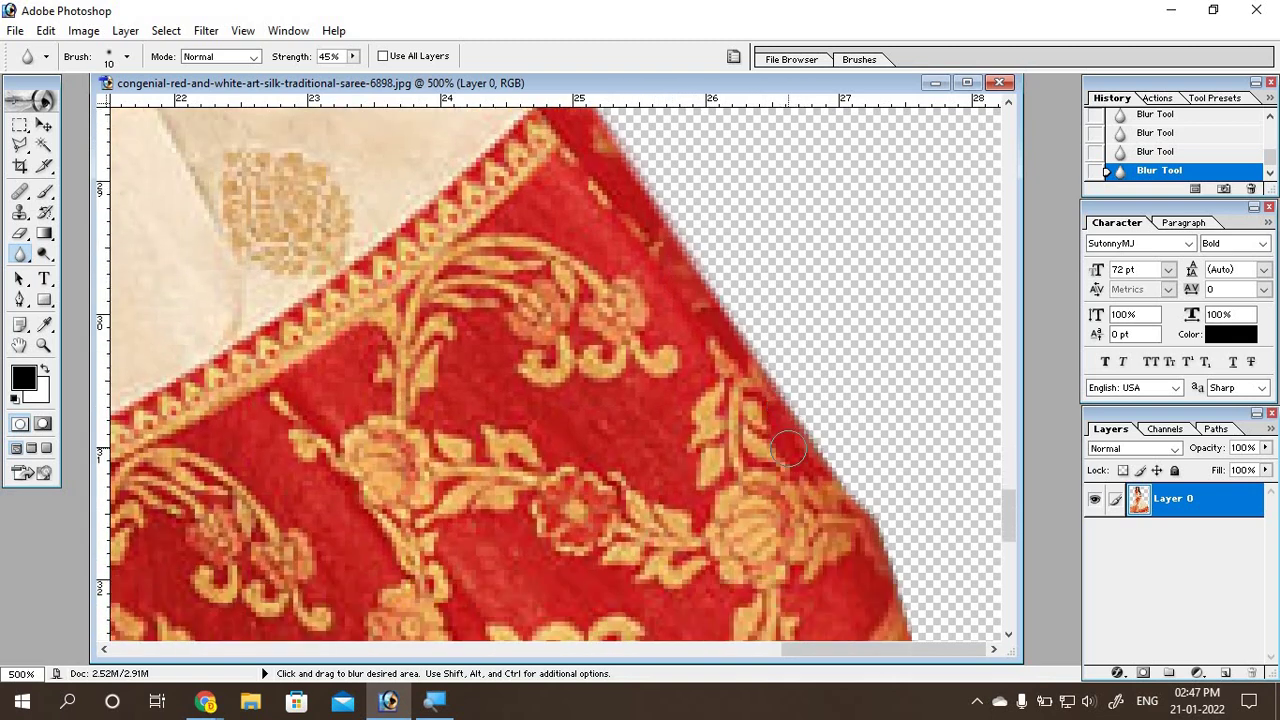
mouse_move(776, 367)
left_mouse_down()
mouse_move(840, 448)
mouse_move(828, 466)
mouse_move(883, 531)
left_mouse_up()
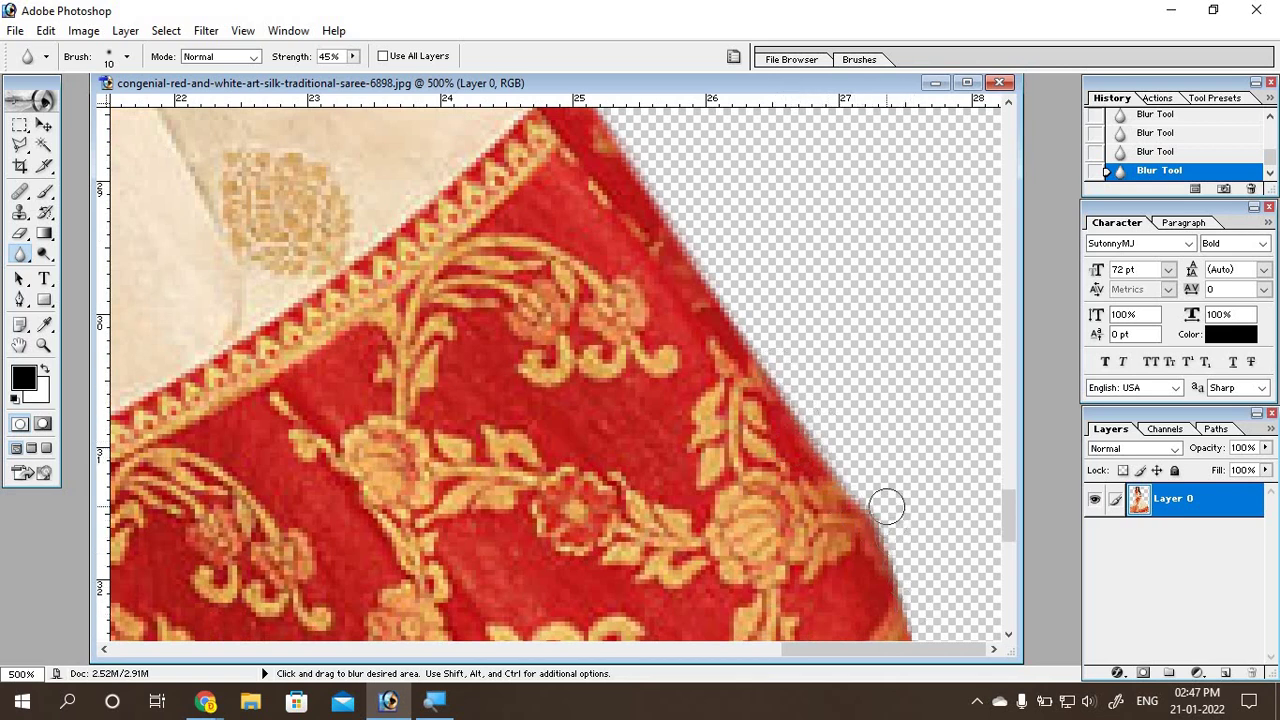
Step: Soften the red hem edge running along the gold border further down
scroll(824, 549, "down", 1)
scroll(824, 549, "down", 1)
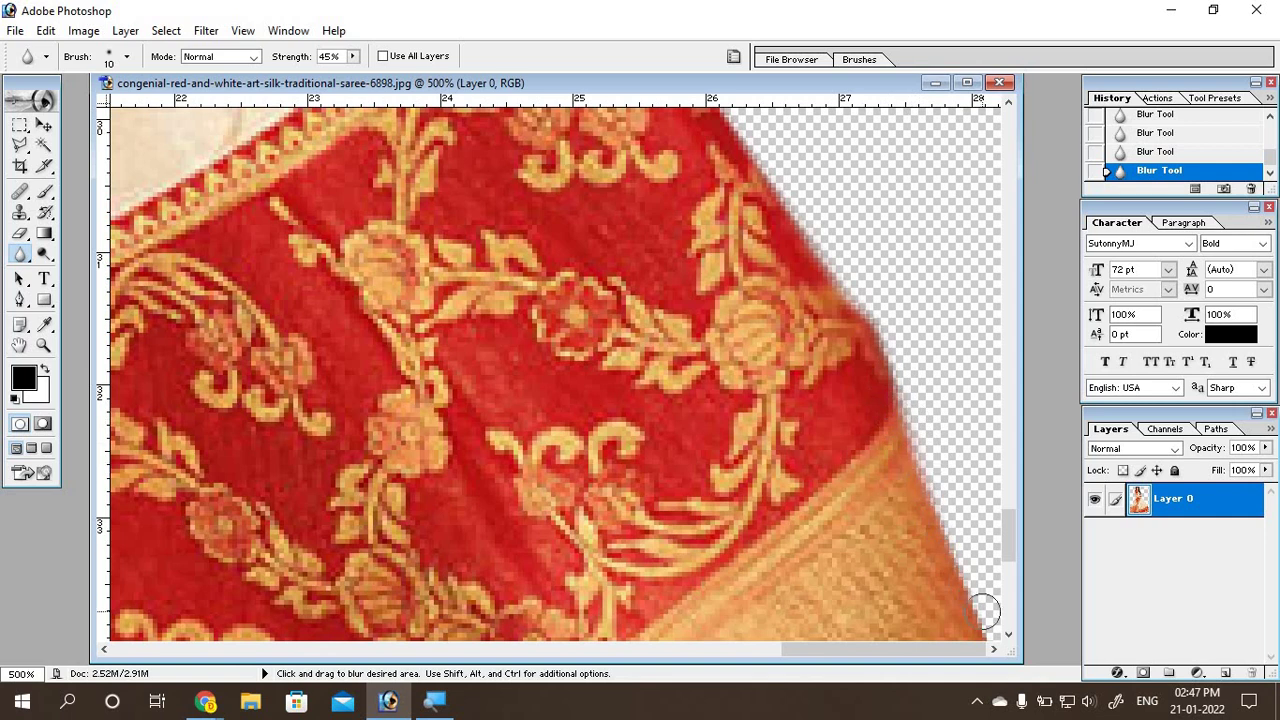
scroll(855, 490, "down", 1)
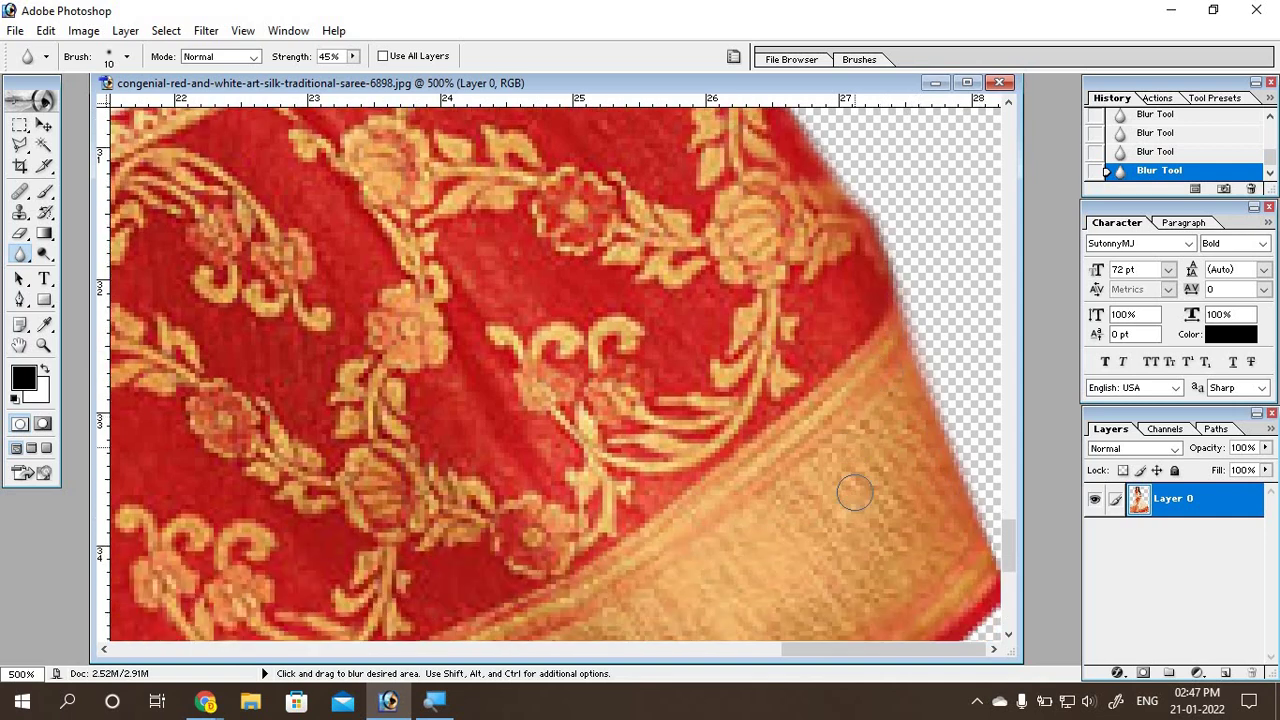
scroll(977, 553, "down", 1)
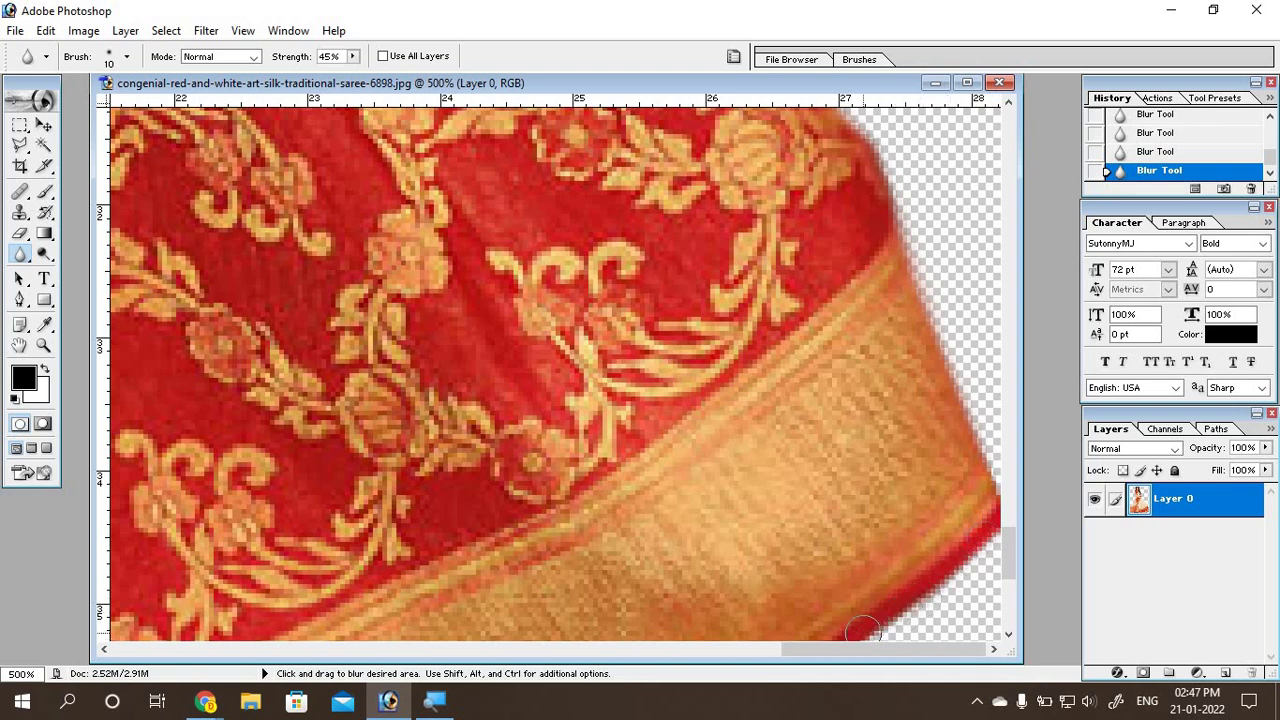
scroll(773, 459, "down", 1)
scroll(773, 459, "down", 1)
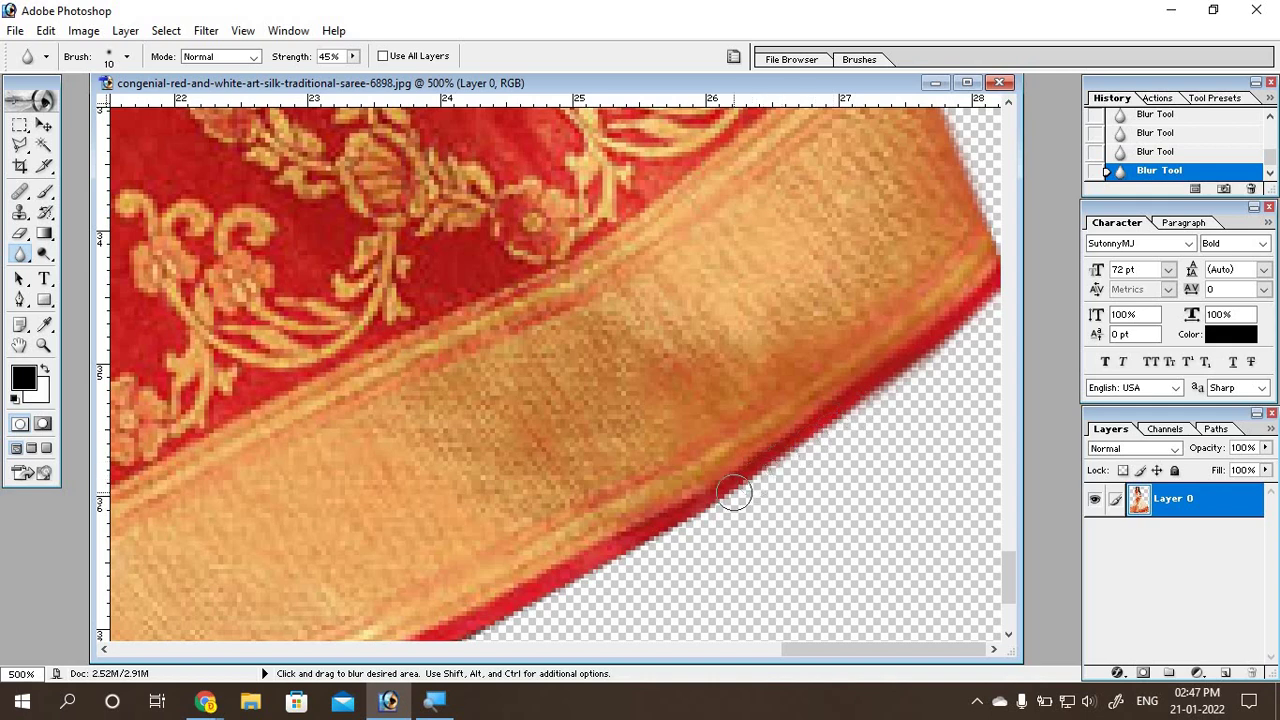
left_click_drag(733, 493, 593, 568)
left_click_drag(707, 519, 826, 437)
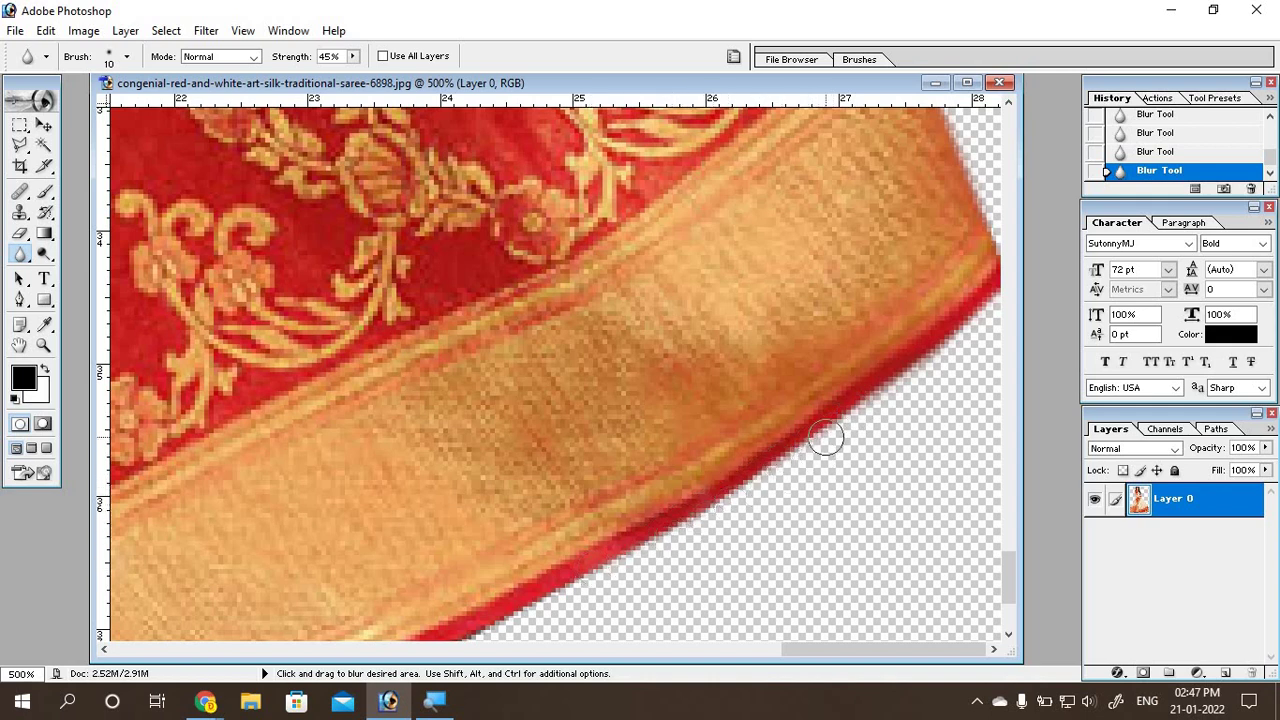
left_click_drag(751, 485, 659, 531)
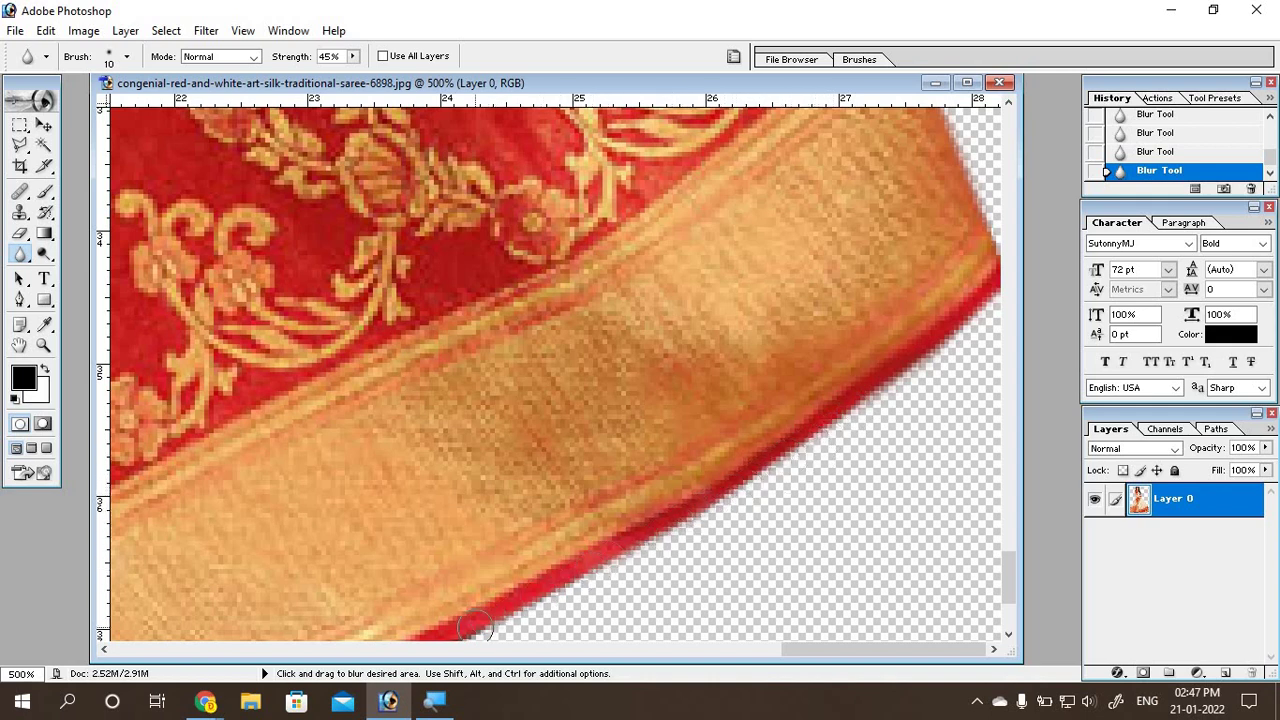
Step: Blur the lower hem edge leftward to the fold, removing dark jagged pixels
scroll(493, 479, "down", 5)
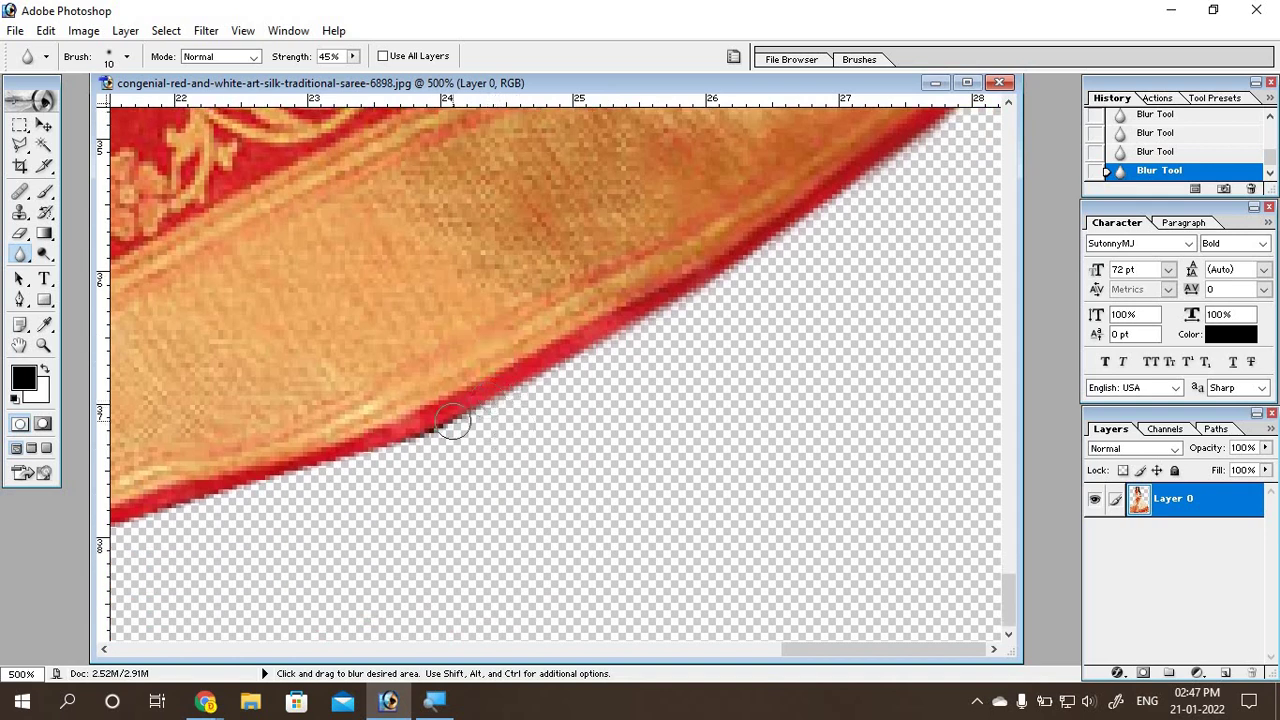
left_click_drag(500, 398, 430, 432)
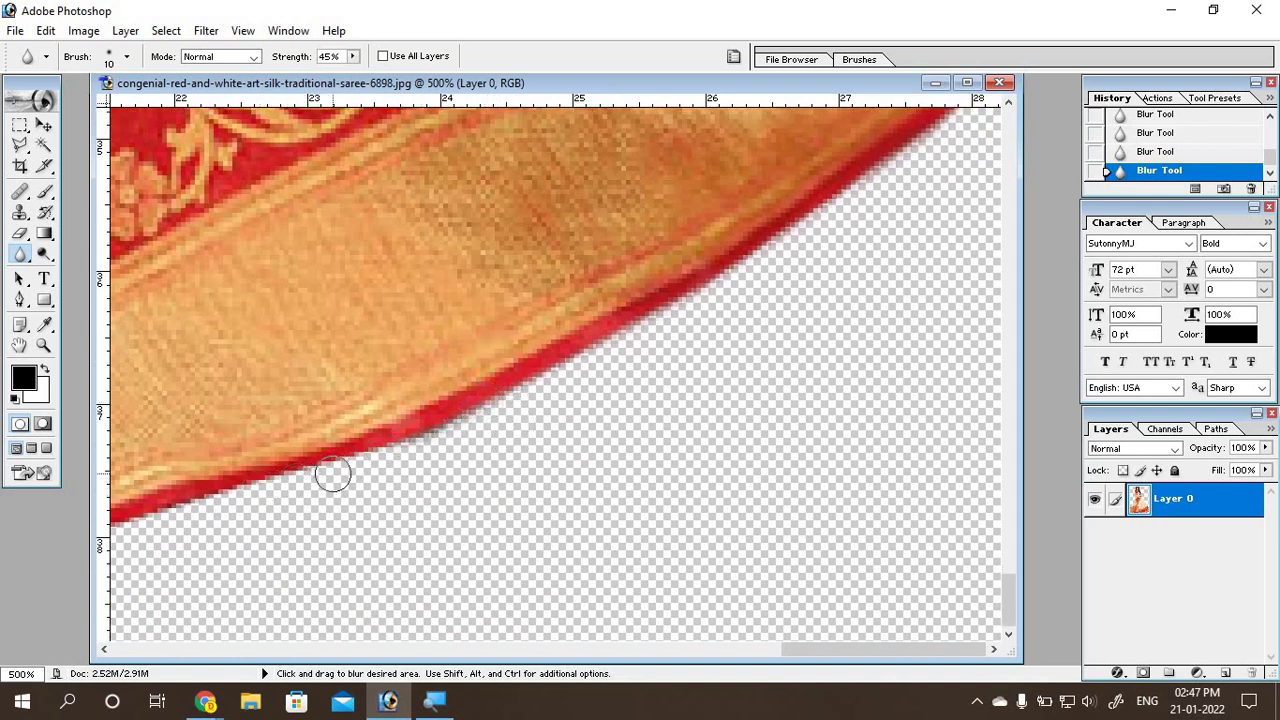
mouse_move(333, 475)
left_mouse_down()
mouse_move(243, 486)
mouse_move(114, 528)
mouse_move(421, 458)
left_mouse_up()
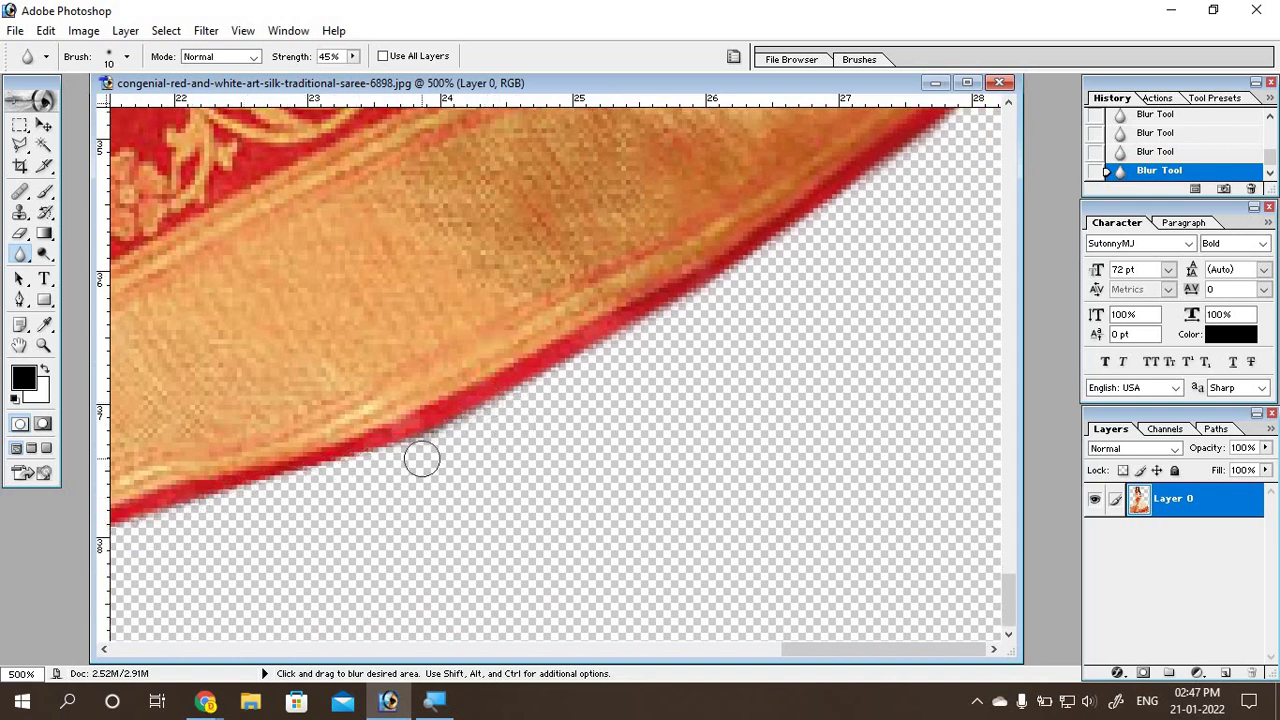
left_click_drag(792, 649, 652, 649)
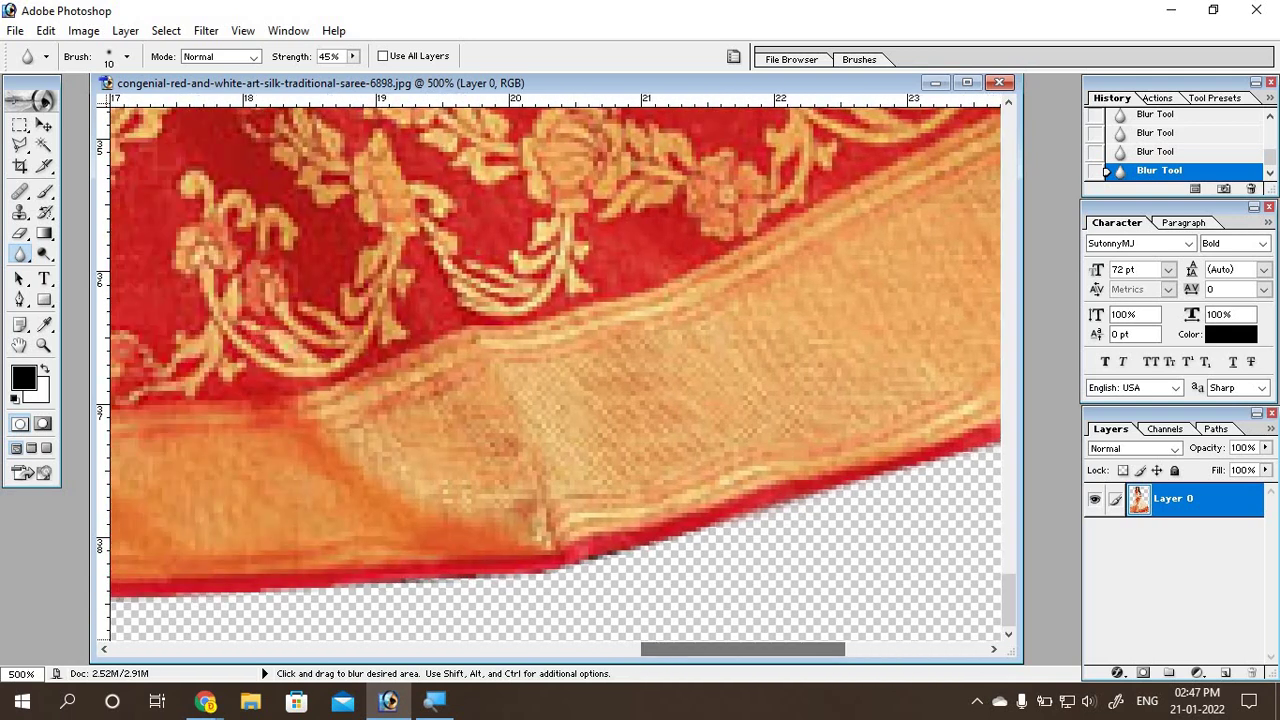
left_click_drag(849, 491, 427, 580)
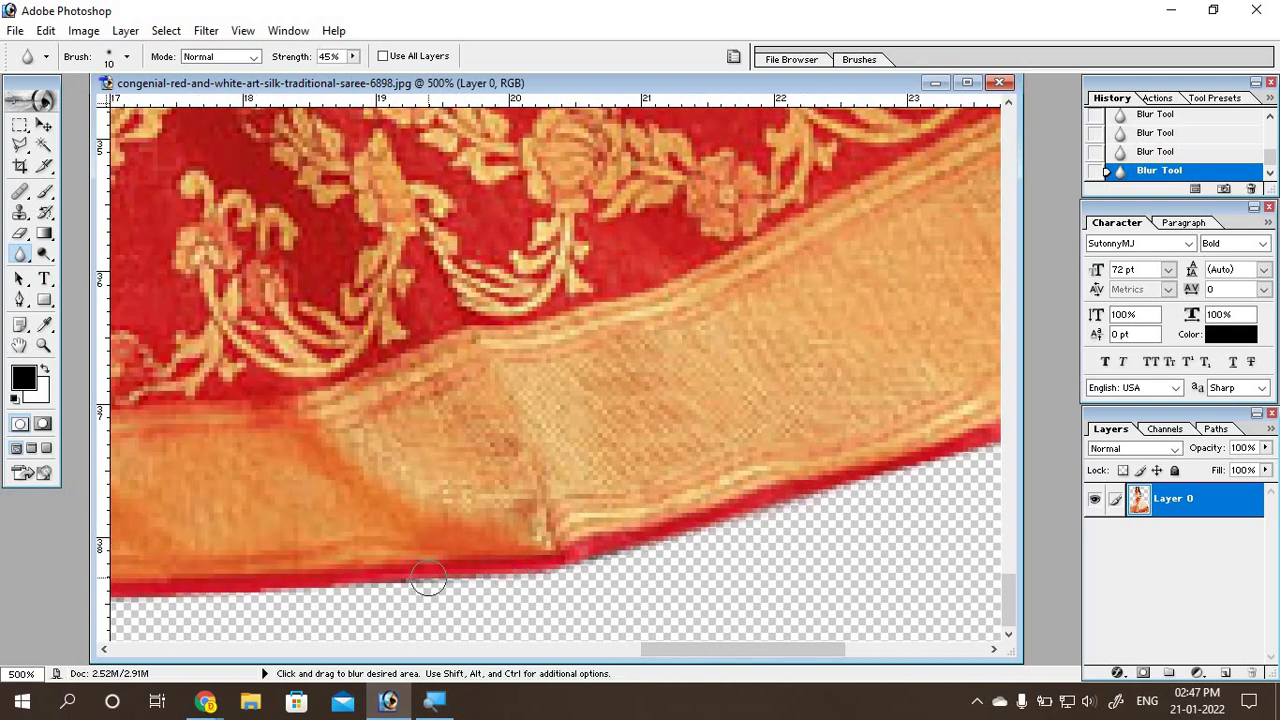
left_click_drag(306, 592, 183, 612)
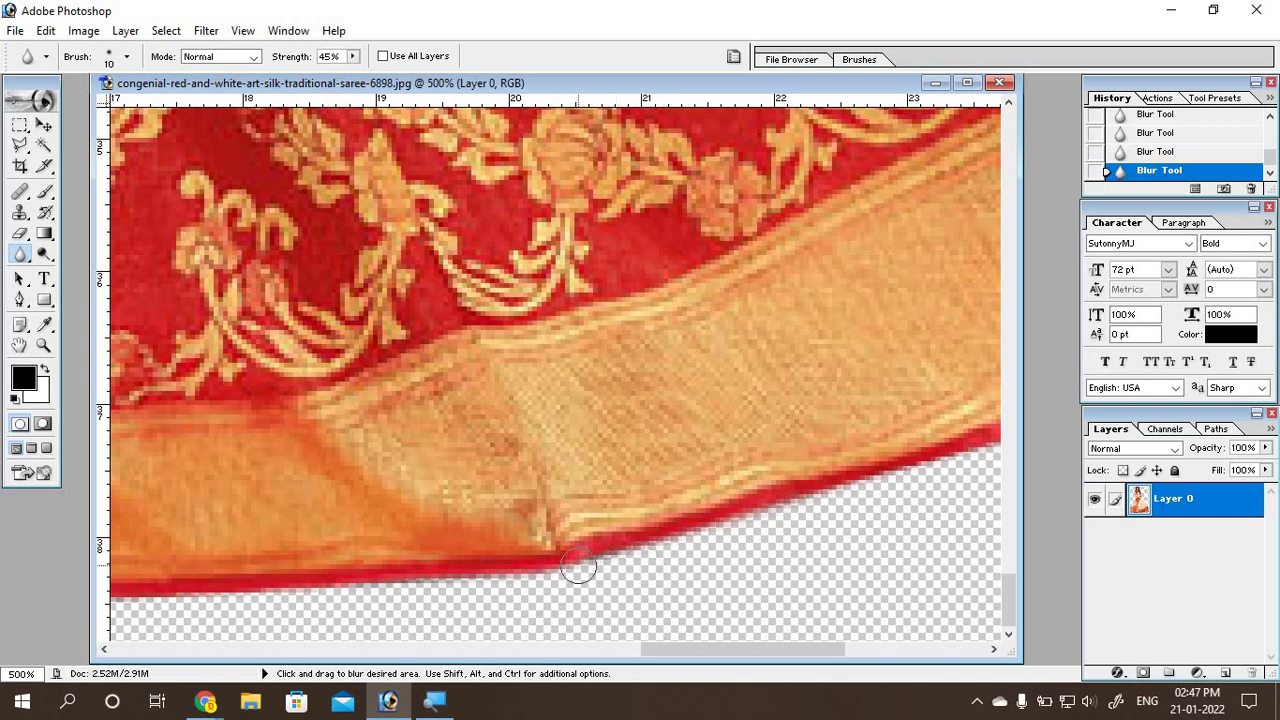
left_click_drag(703, 650, 573, 650)
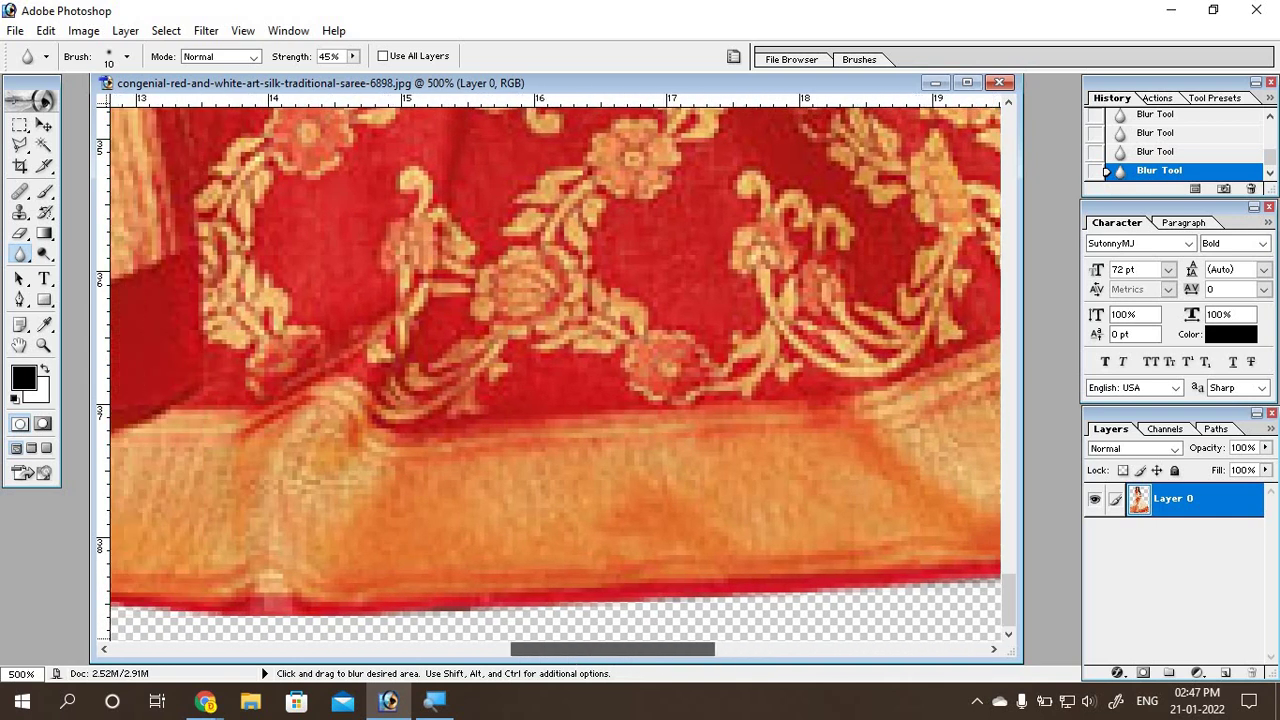
Step: Blur the red band's lower edge toward the hem's left end, clearing the dark streak
mouse_move(776, 603)
left_mouse_down()
mouse_move(186, 614)
mouse_move(523, 612)
left_mouse_up()
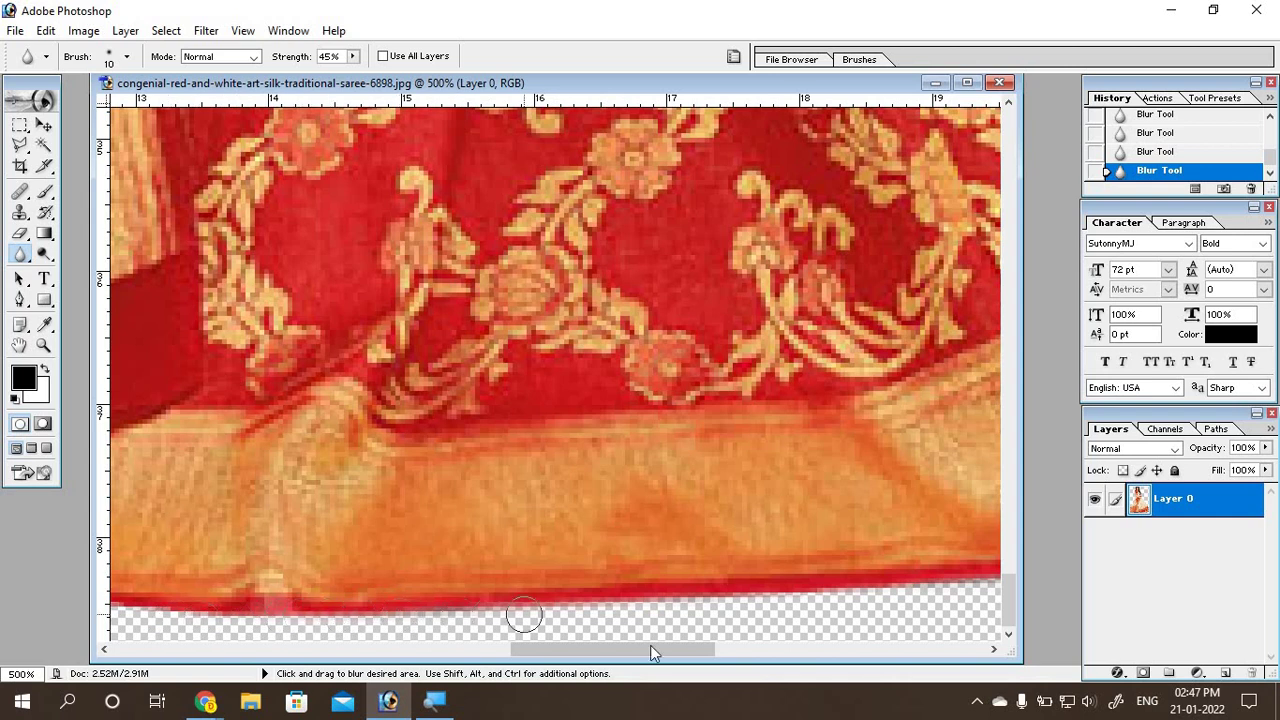
left_click_drag(655, 650, 479, 650)
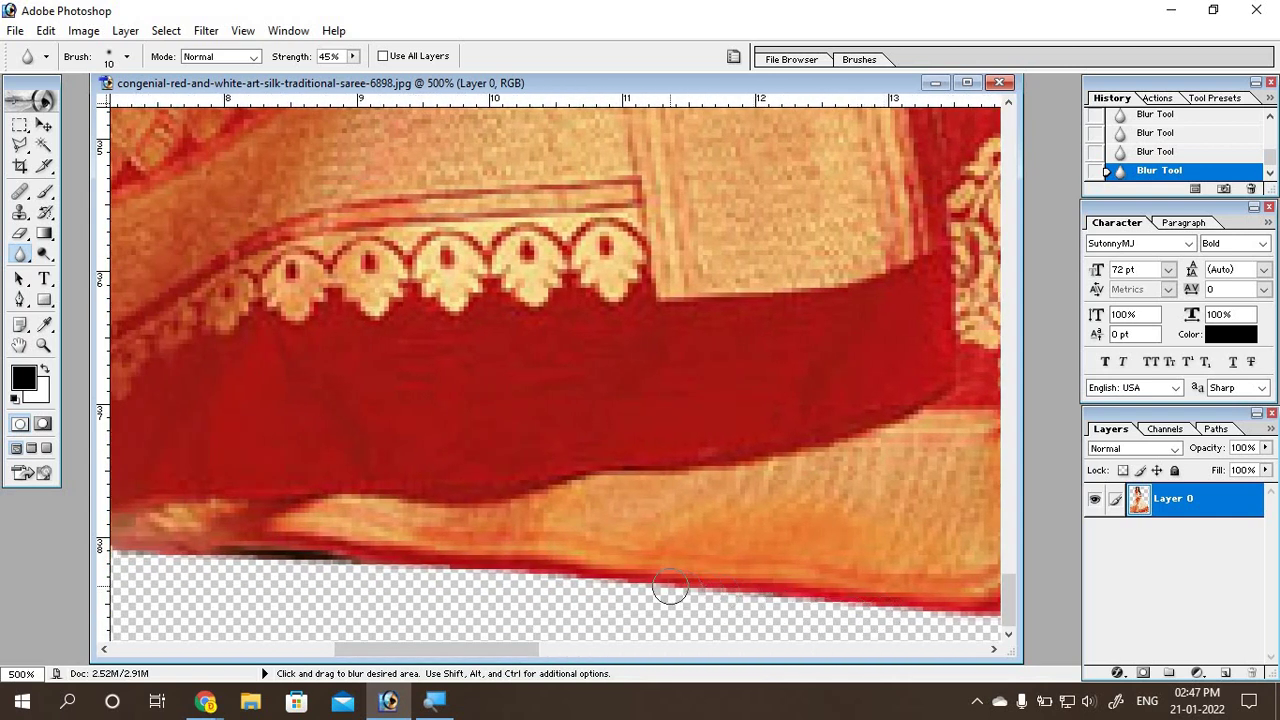
mouse_move(343, 566)
left_mouse_down()
mouse_move(251, 560)
mouse_move(930, 612)
left_mouse_up()
left_click_drag(473, 656, 341, 651)
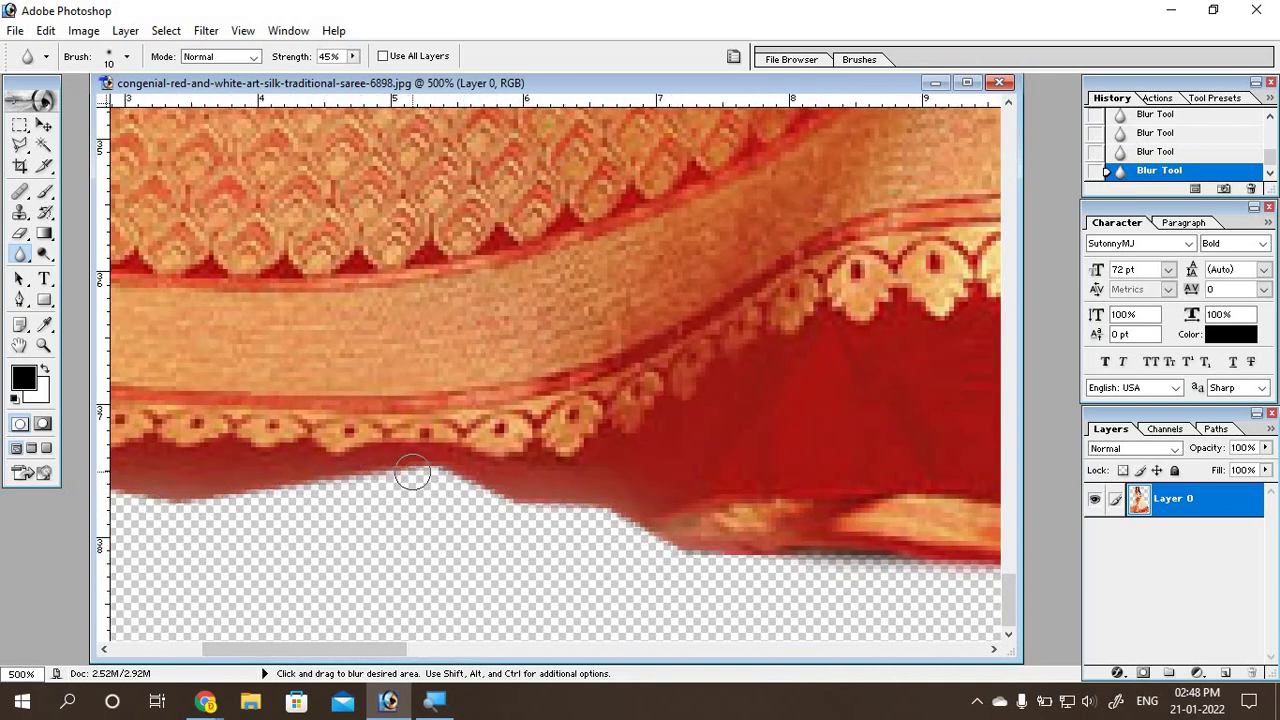
left_click_drag(215, 649, 123, 649)
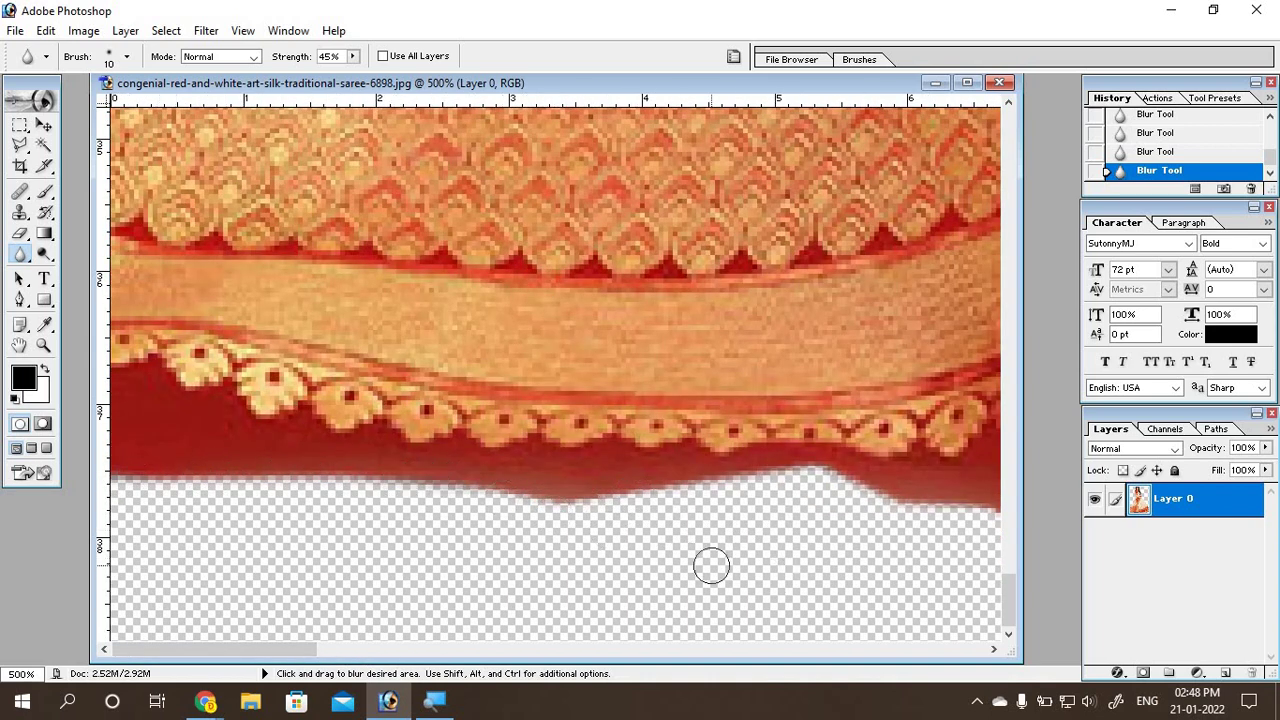
Step: Zoom out from 500% to 50% to see the full cut-out model
key("ctrl+minus")
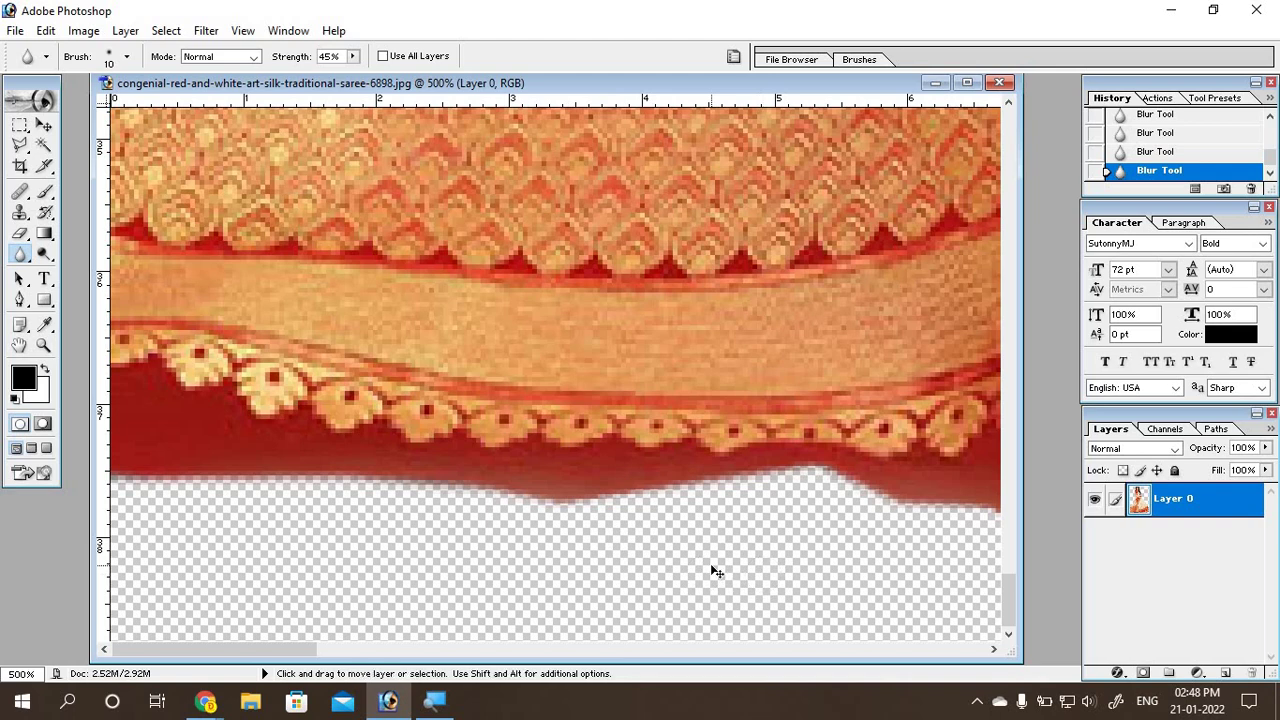
key("ctrl+minus")
key("ctrl+minus")
key("ctrl+minus")
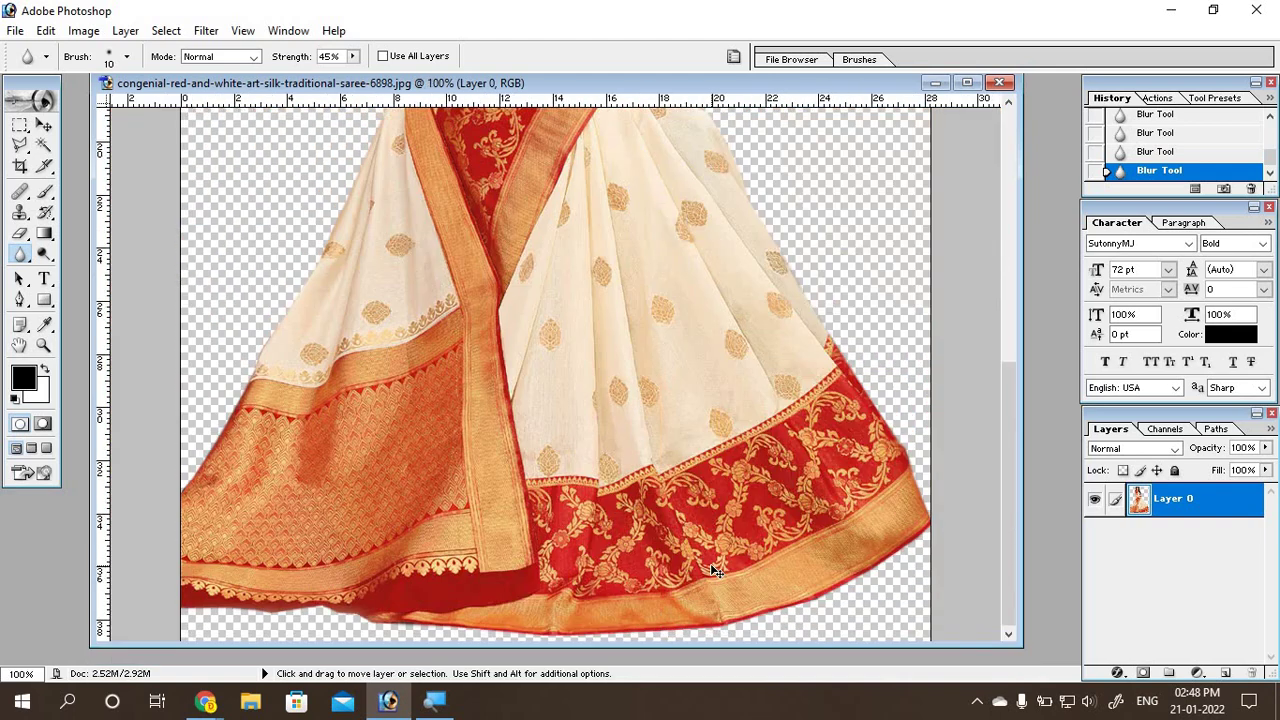
key("ctrl+minus")
key("ctrl+minus")
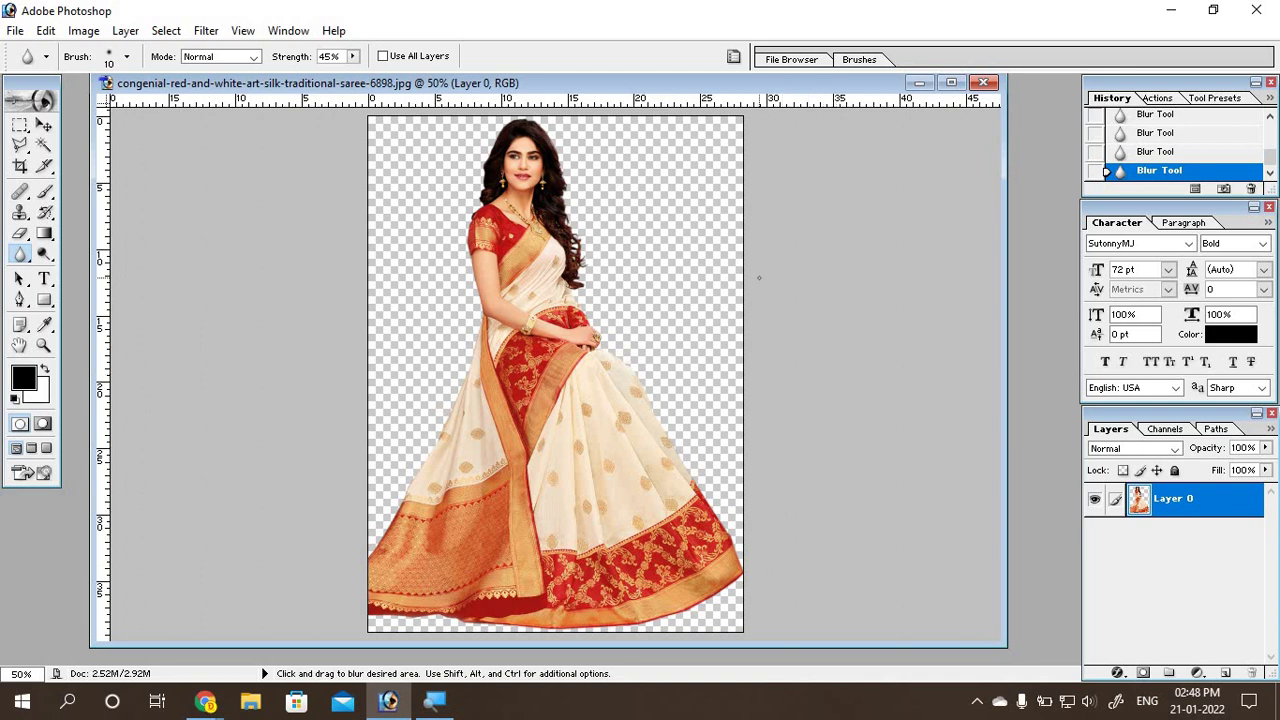
Step: Save the cutout to the Desktop as a non-interlaced Saree Model.png, then close the document
left_click(15, 31)
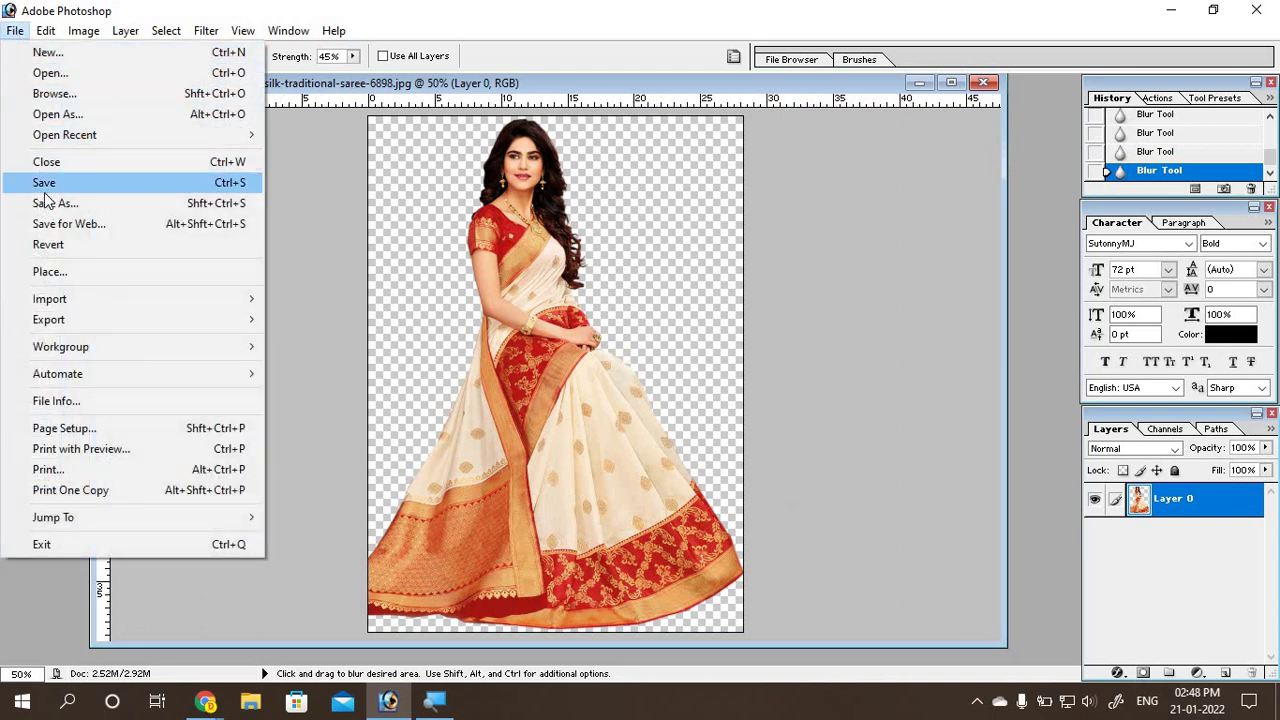
left_click(45, 188)
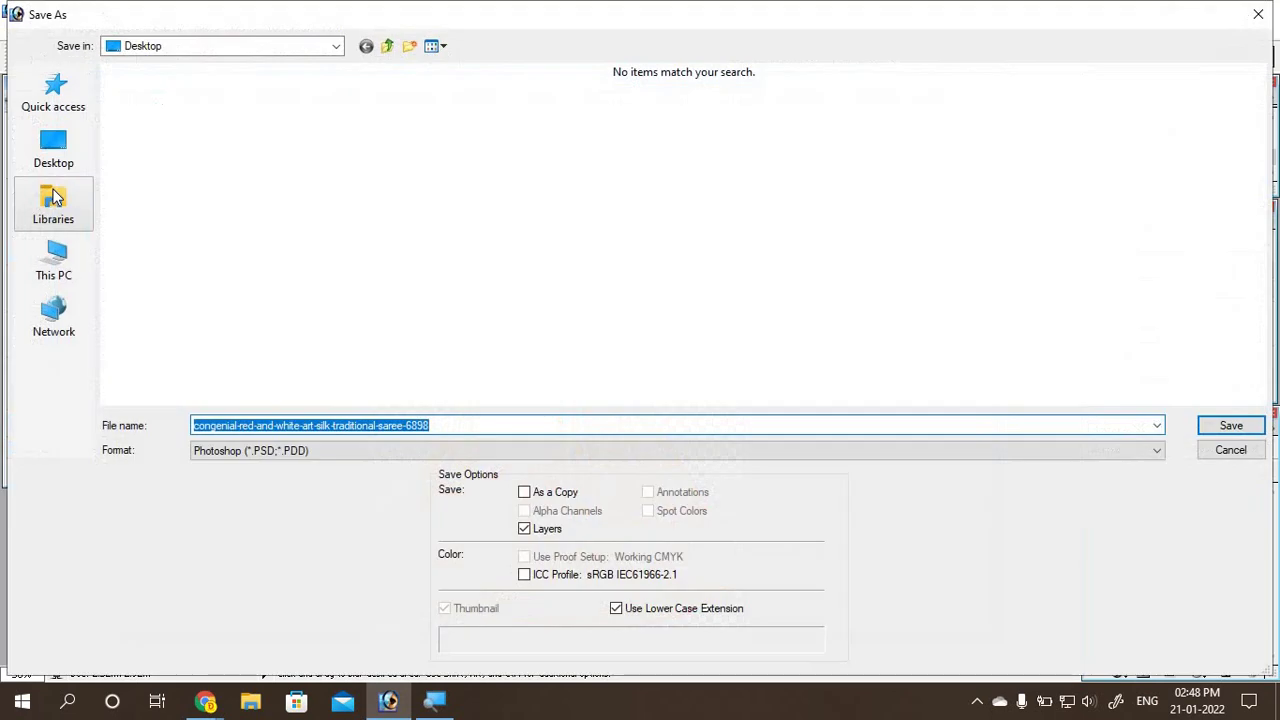
left_click(53, 150)
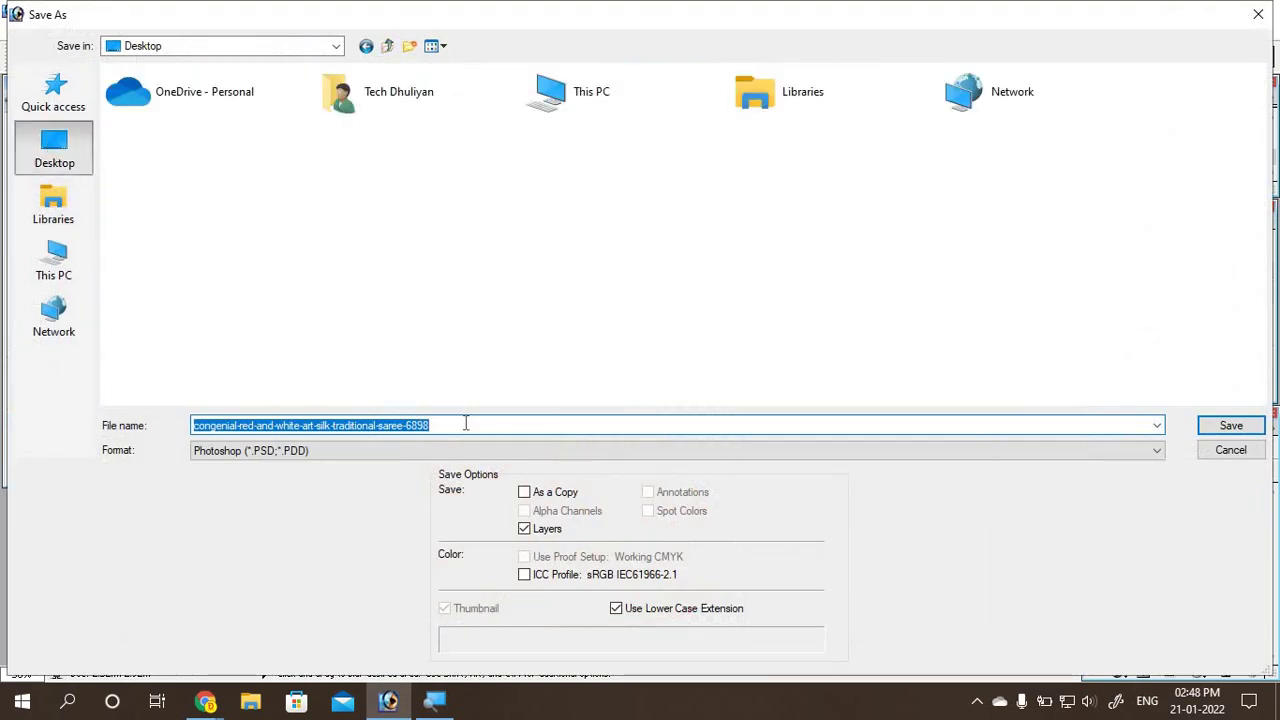
type("Saree Model")
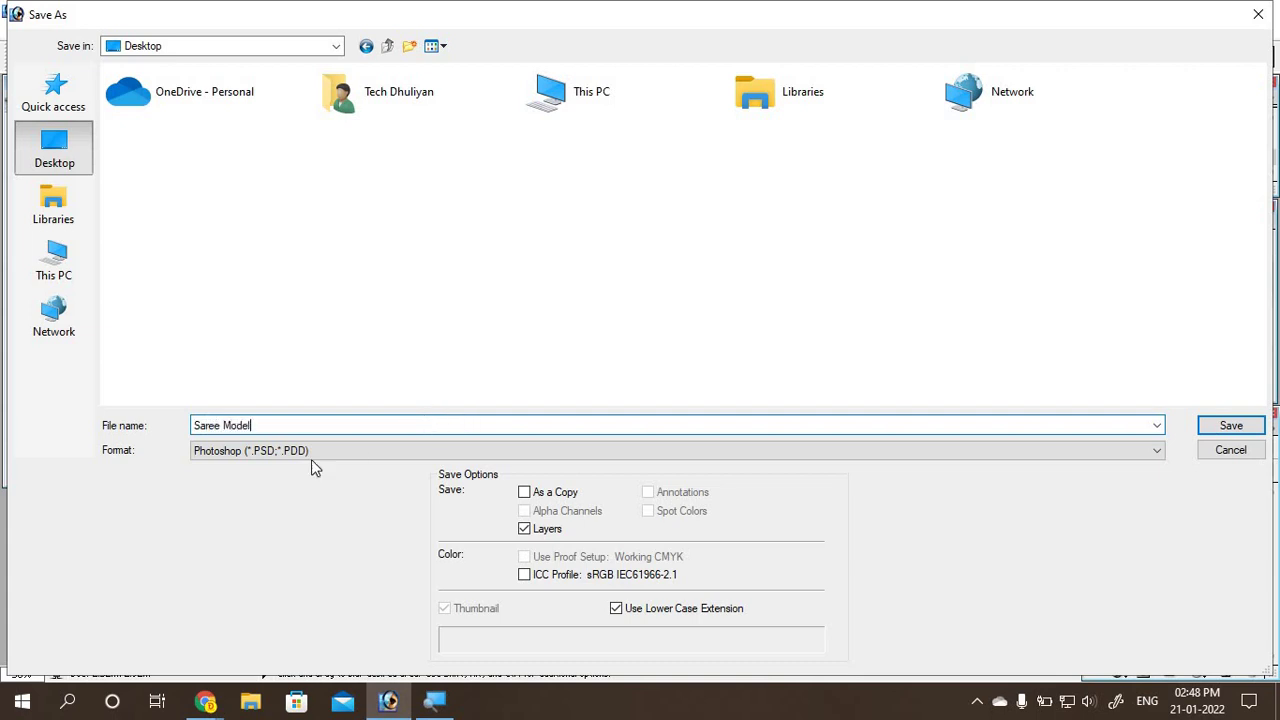
left_click(249, 452)
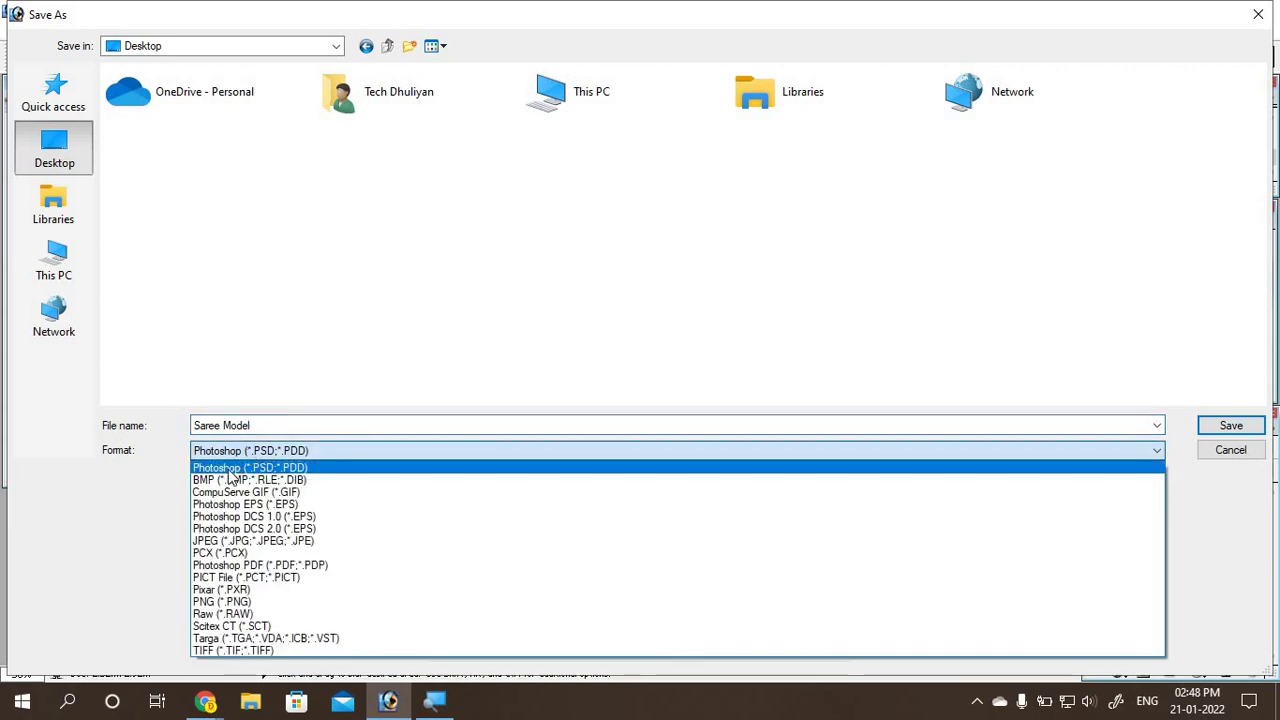
left_click(210, 604)
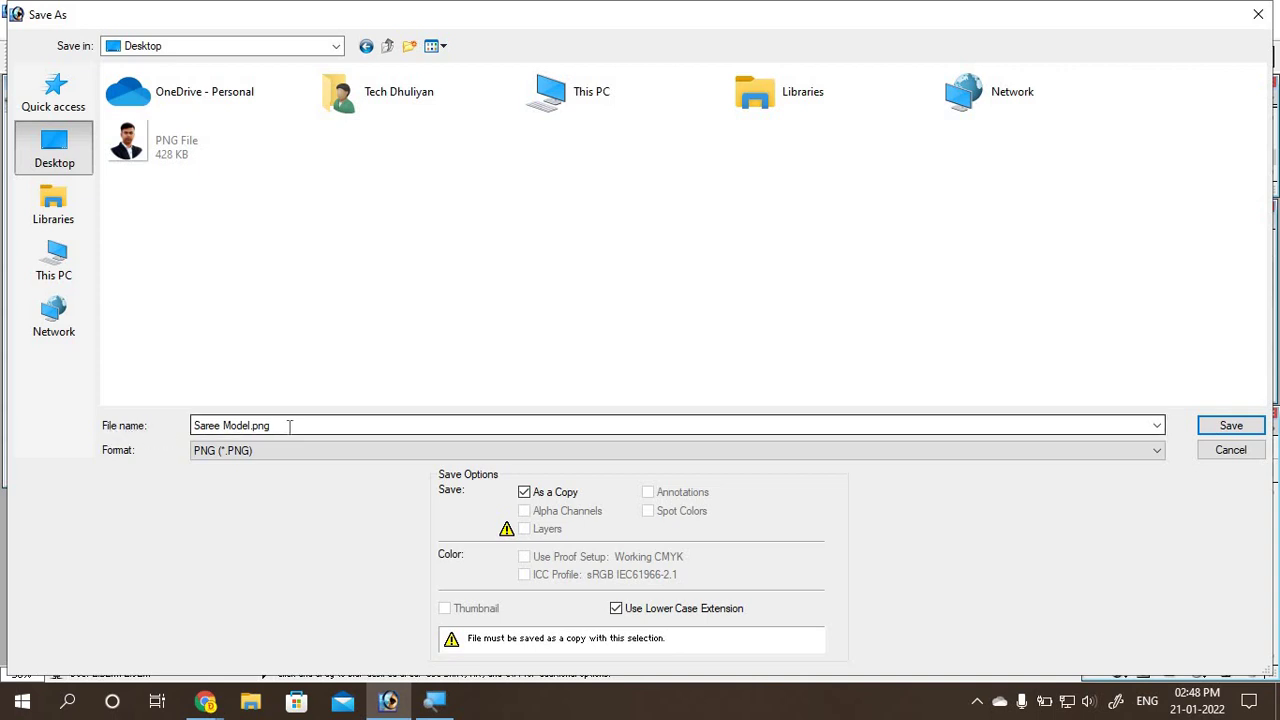
left_click(229, 451)
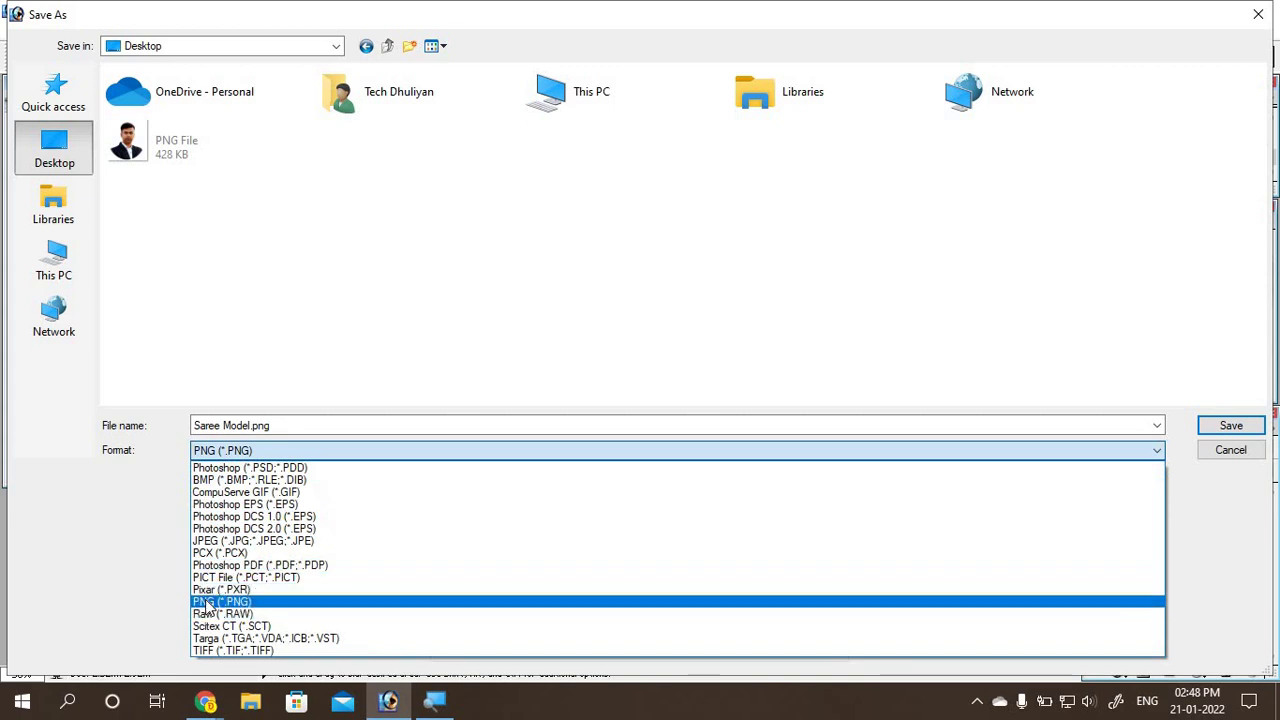
left_click(212, 600)
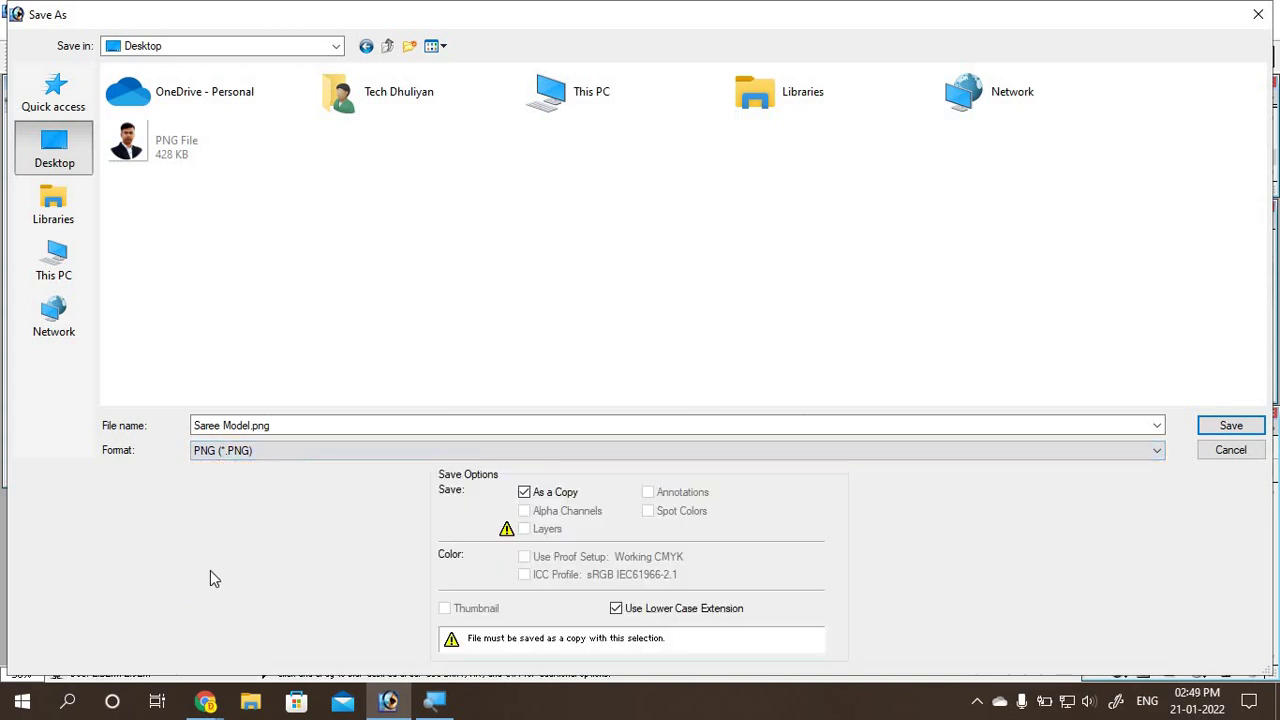
left_click(1232, 427)
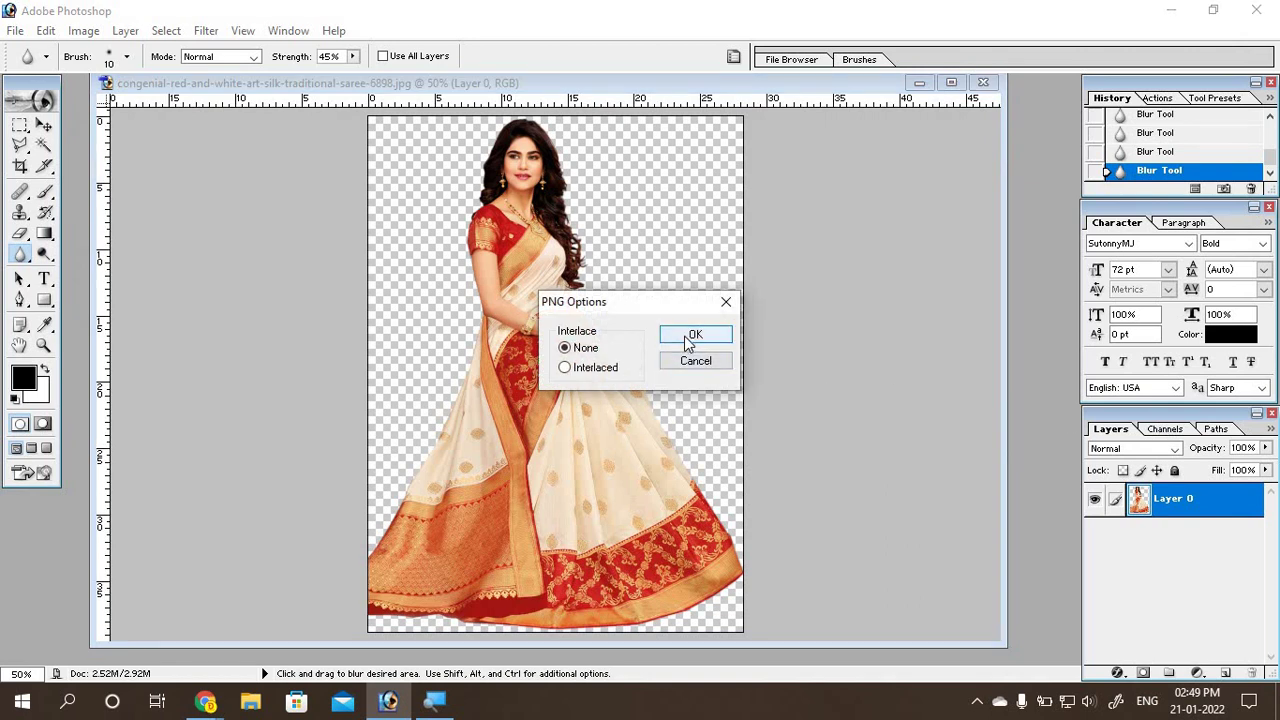
left_click(693, 336)
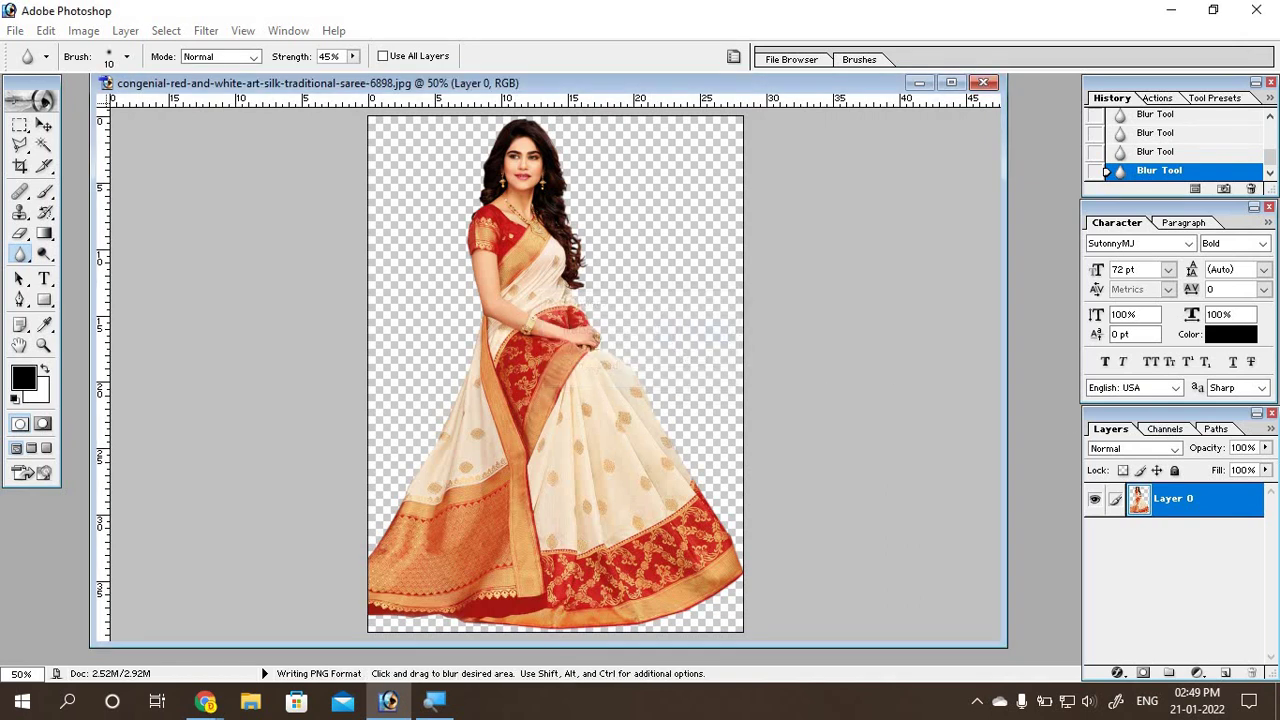
left_click(985, 86)
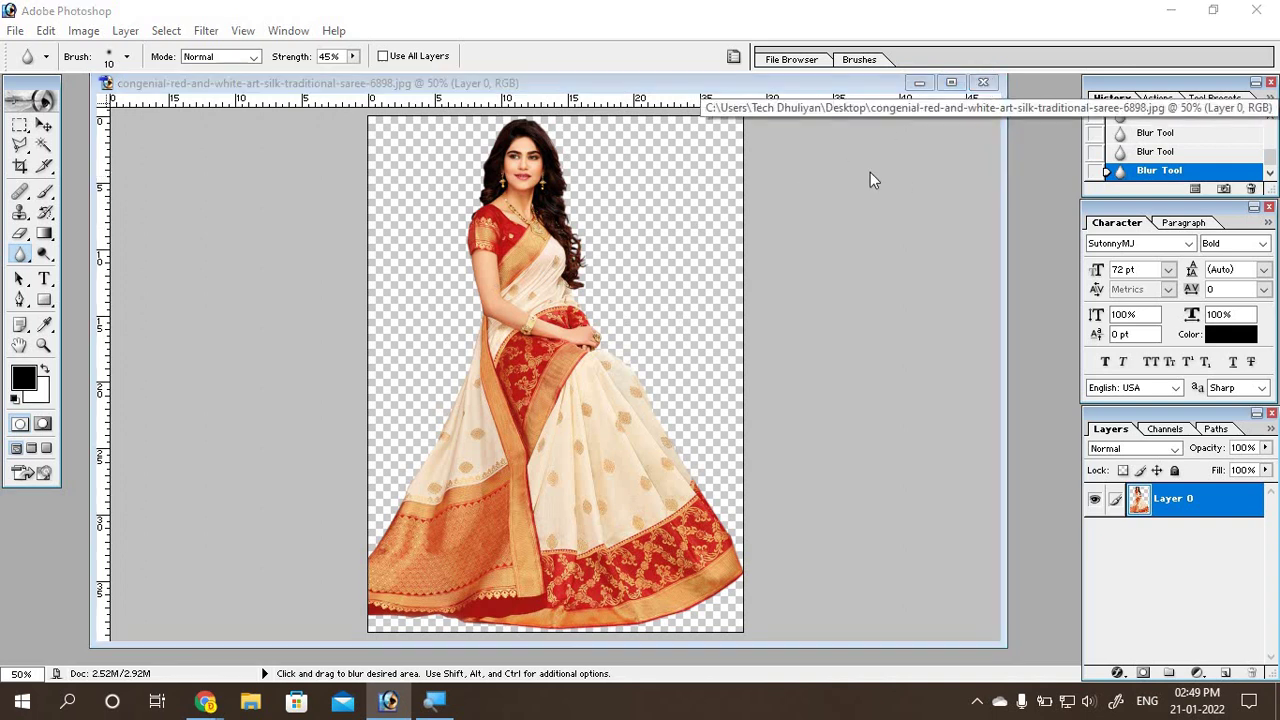
Step: Discard the saree document's changes and open the blue optoelectronics background from G:\DTP Collection\Background
left_click(655, 276)
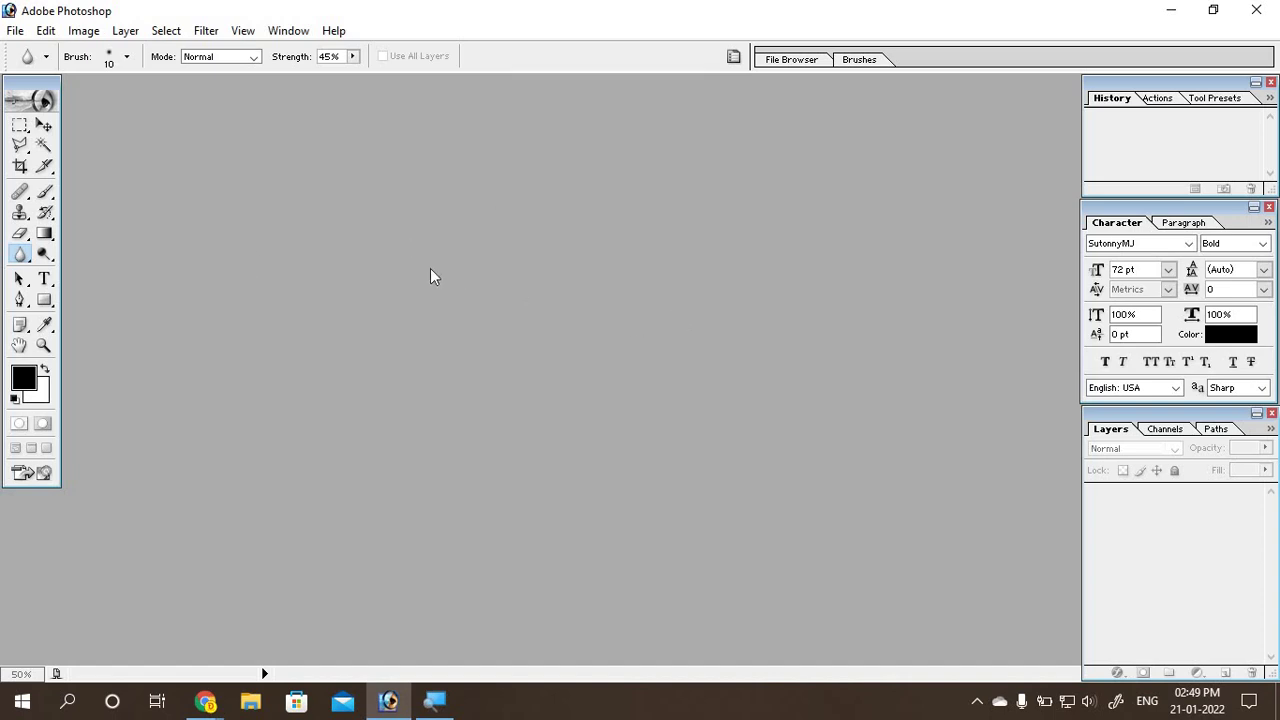
key("ctrl+o")
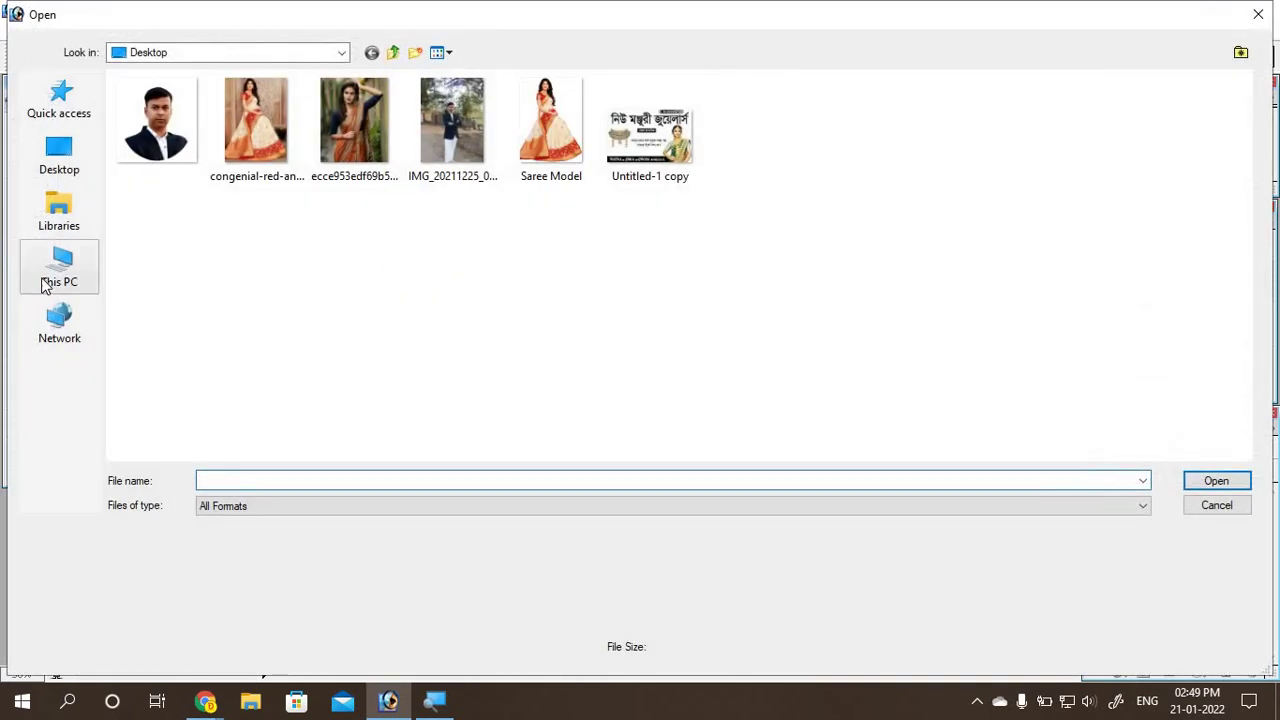
left_click(45, 286)
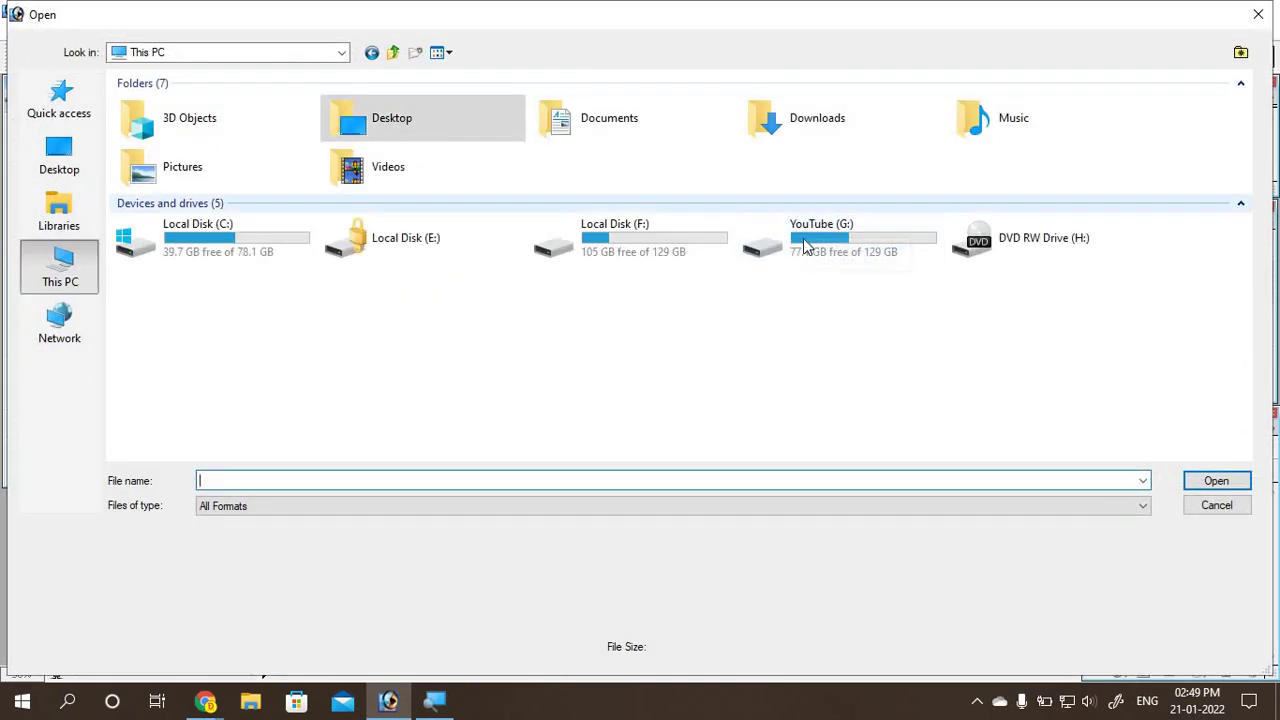
double_click(805, 244)
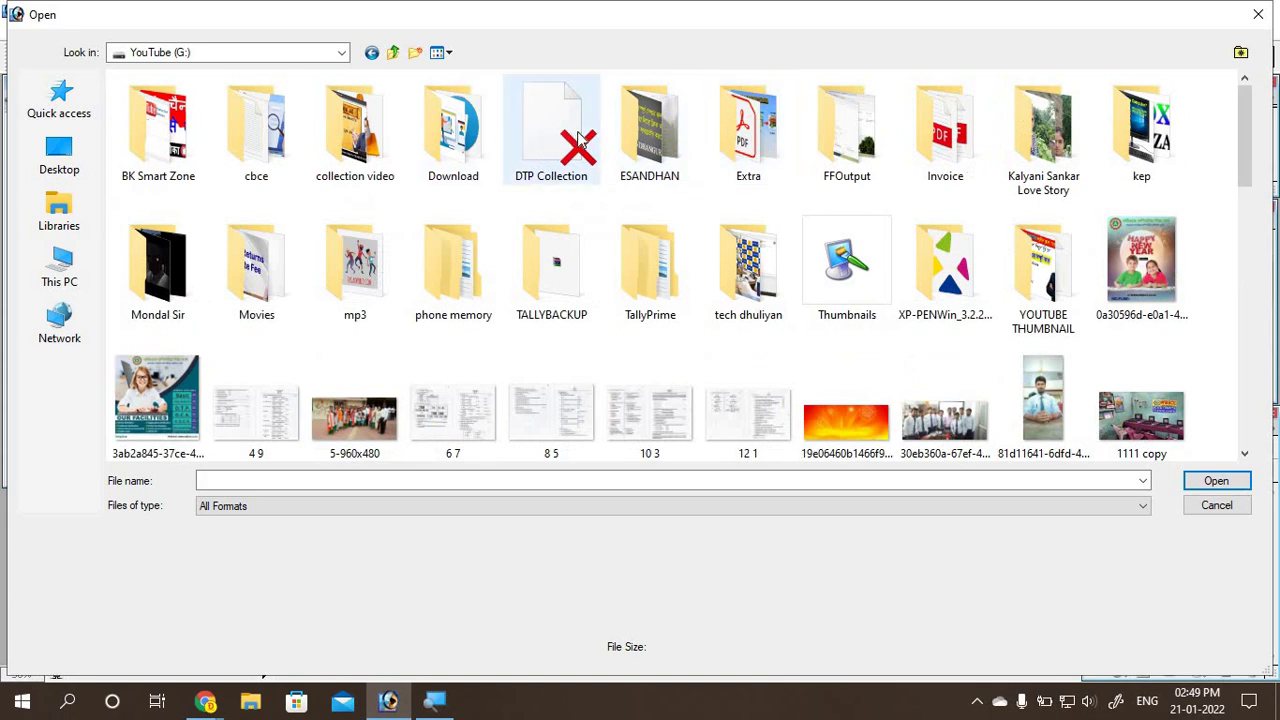
double_click(580, 138)
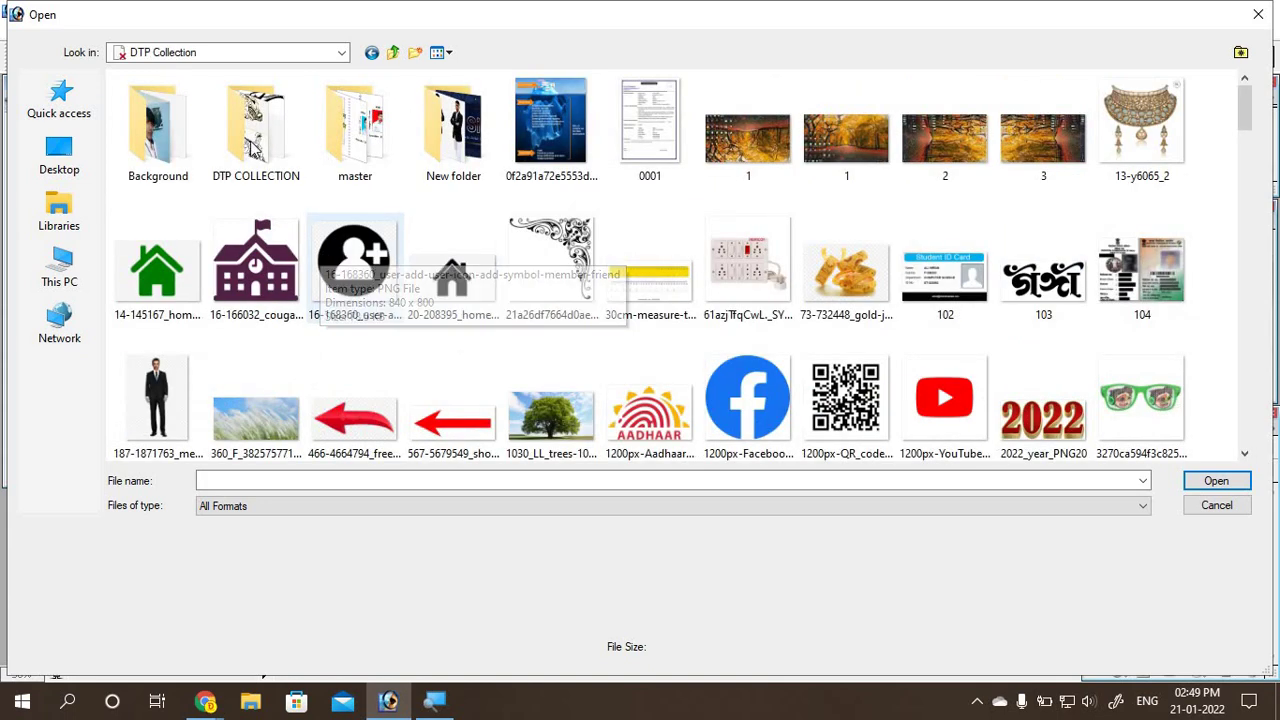
double_click(175, 135)
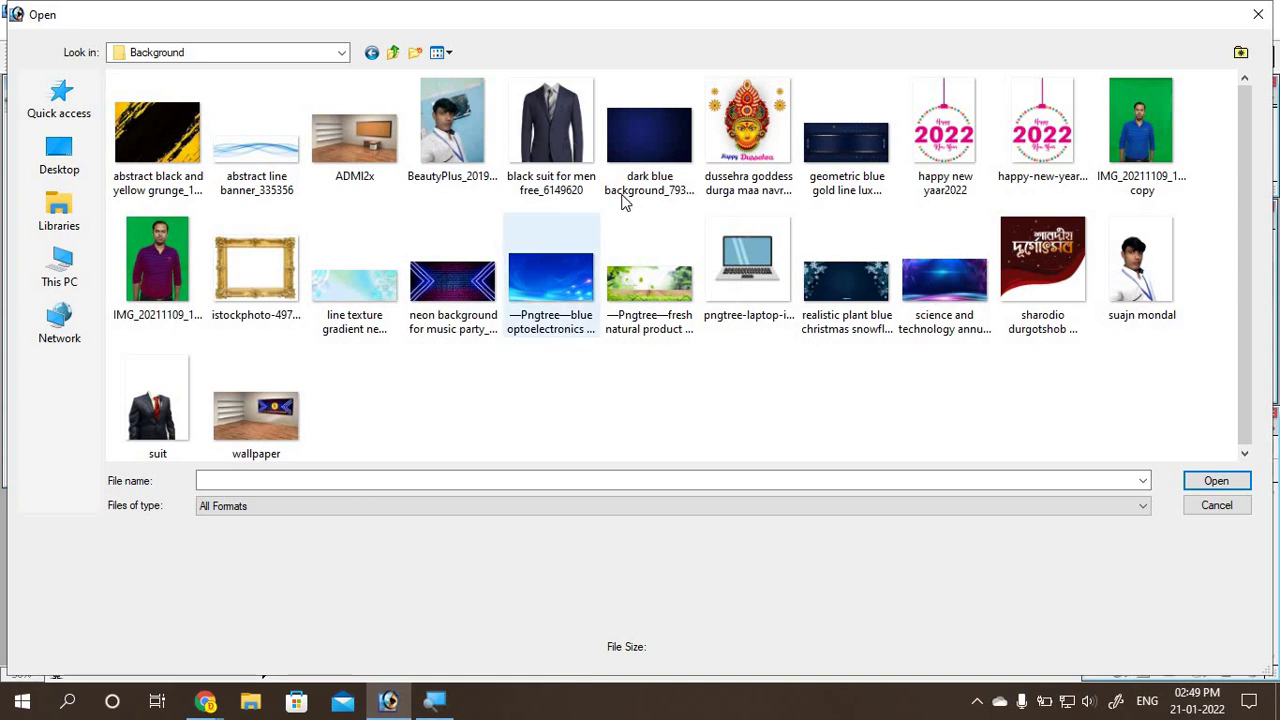
left_click(650, 145)
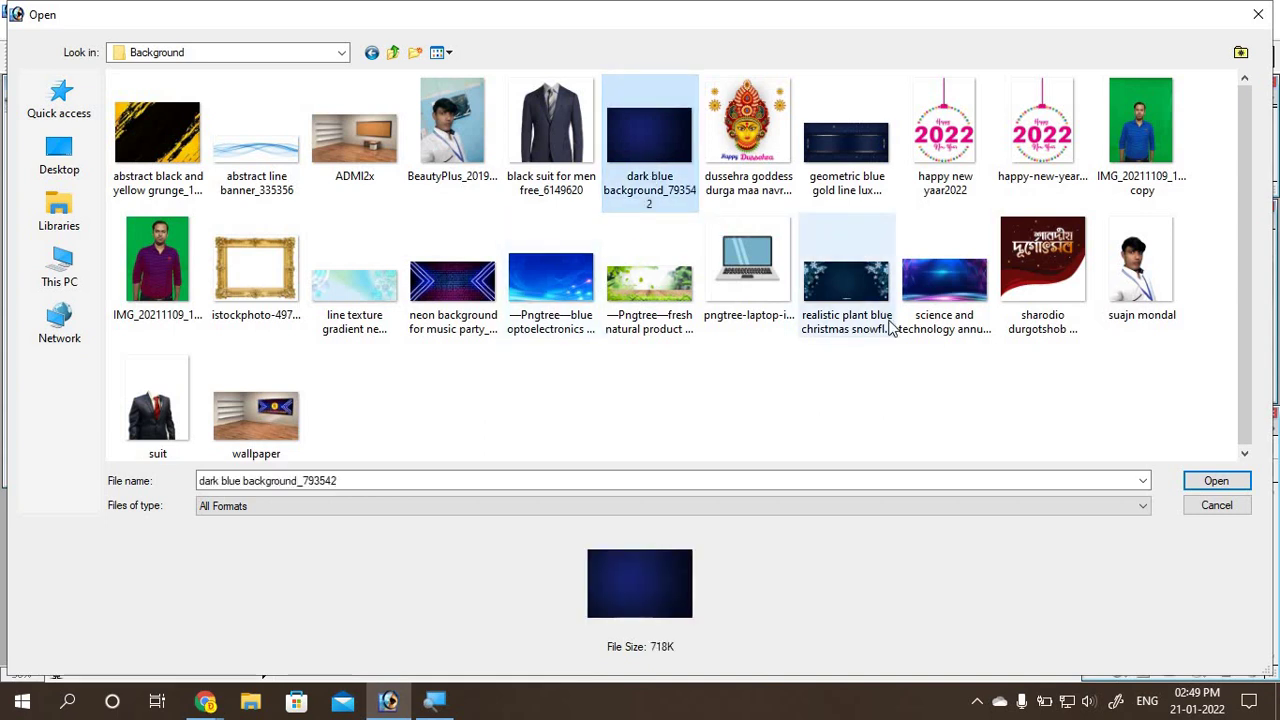
left_click(540, 282)
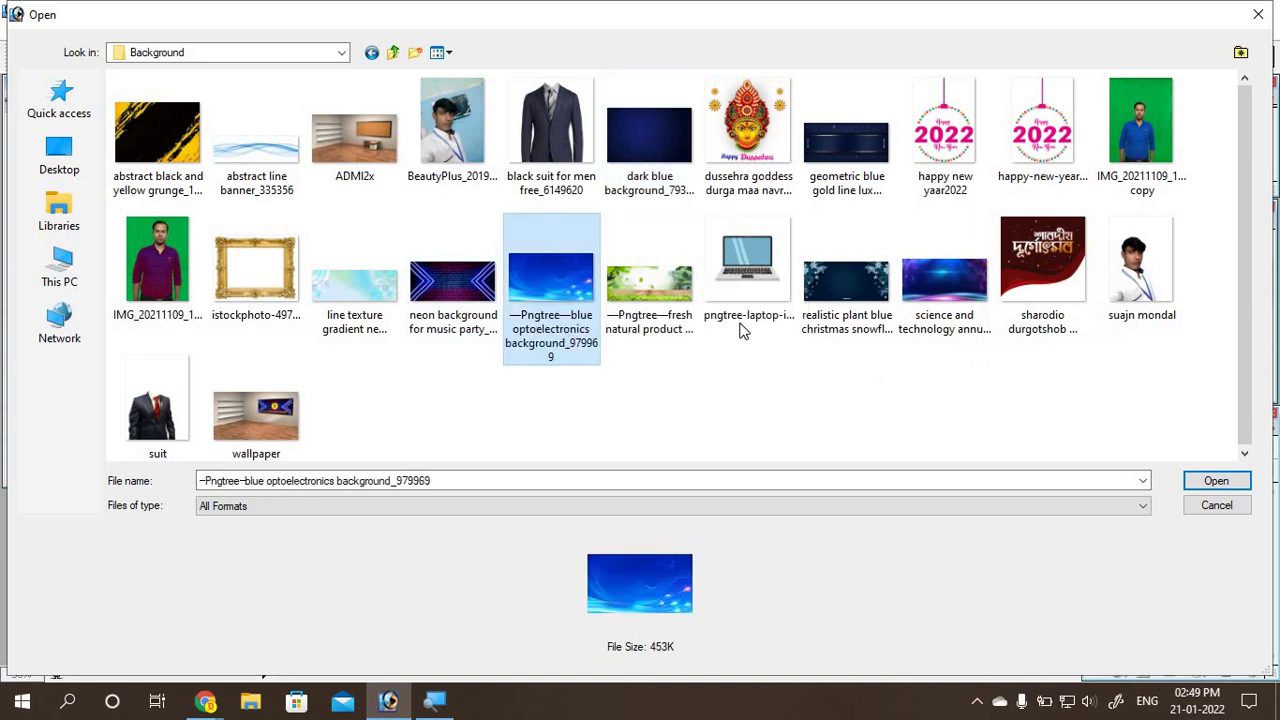
left_click(1218, 482)
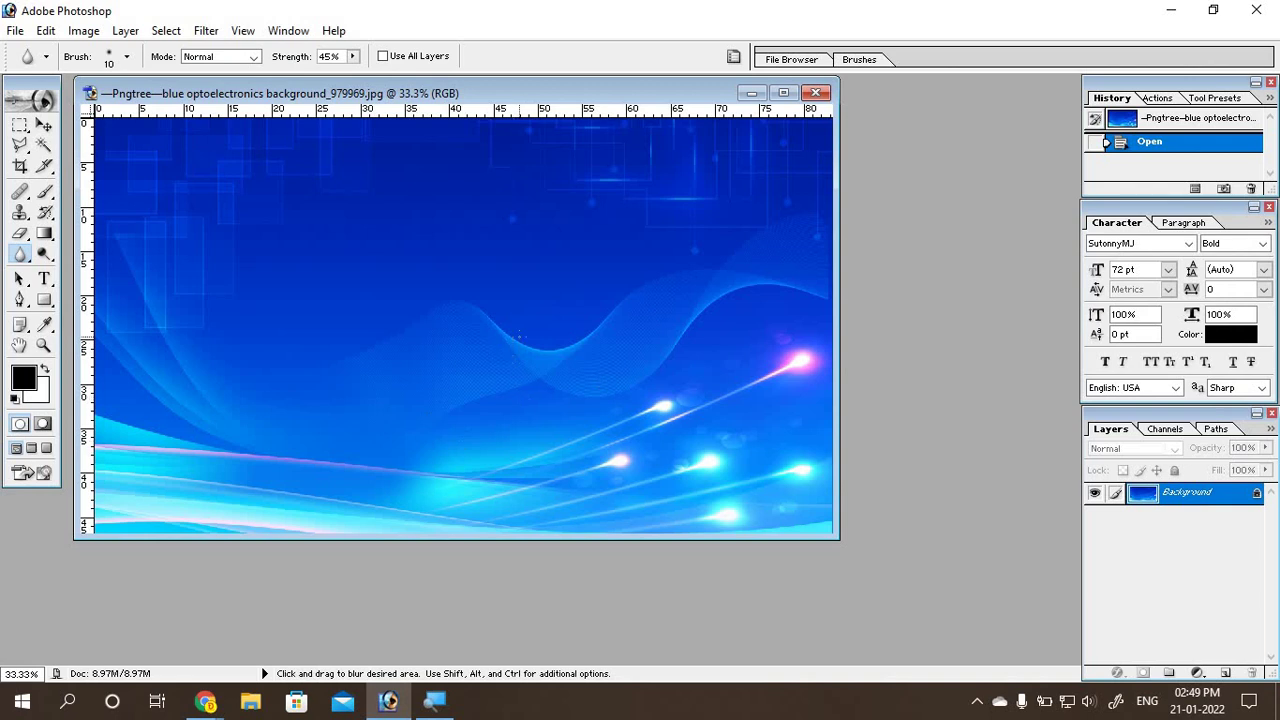
Step: Open Saree Model.png from the Desktop alongside the blue background
left_click(44, 124)
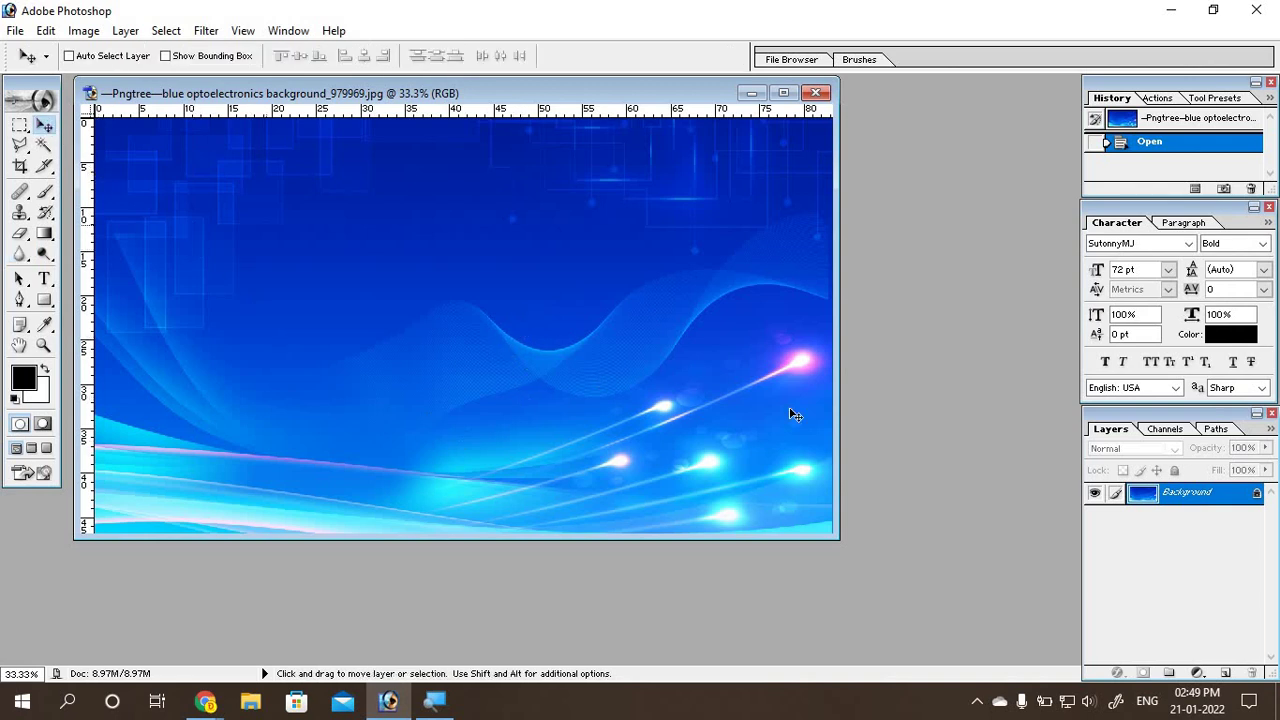
double_click(933, 294)
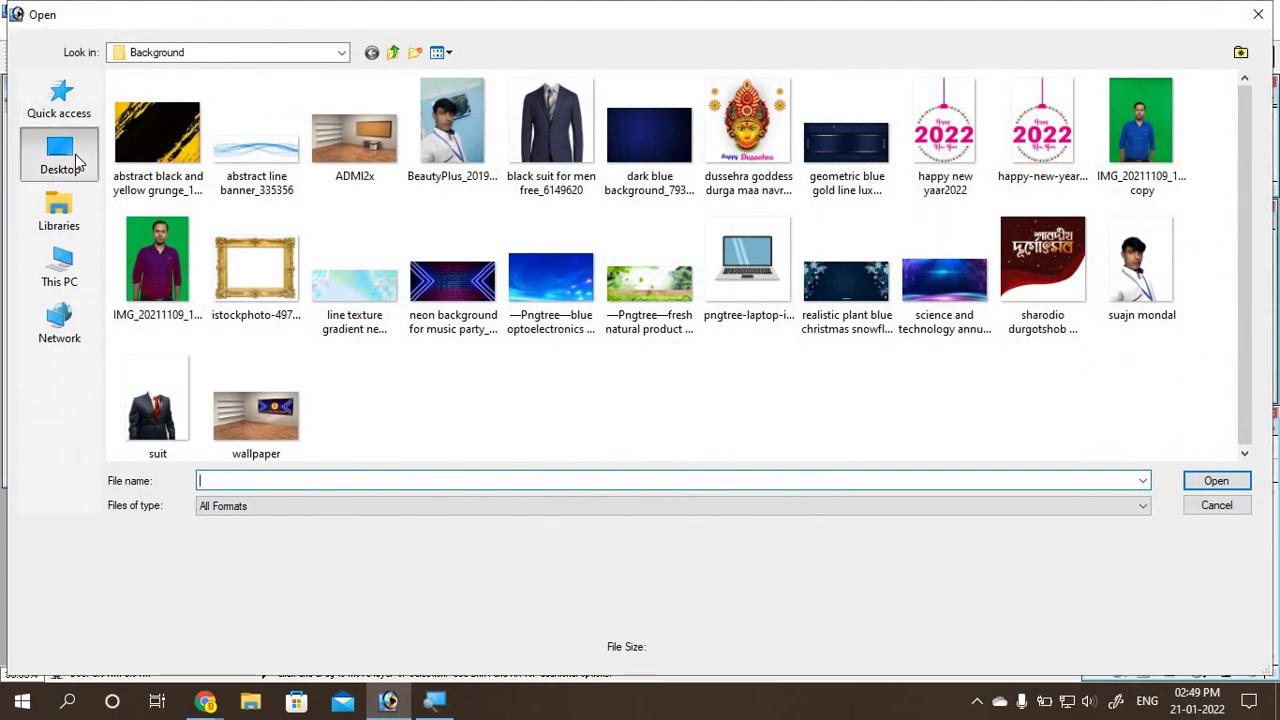
left_click(78, 160)
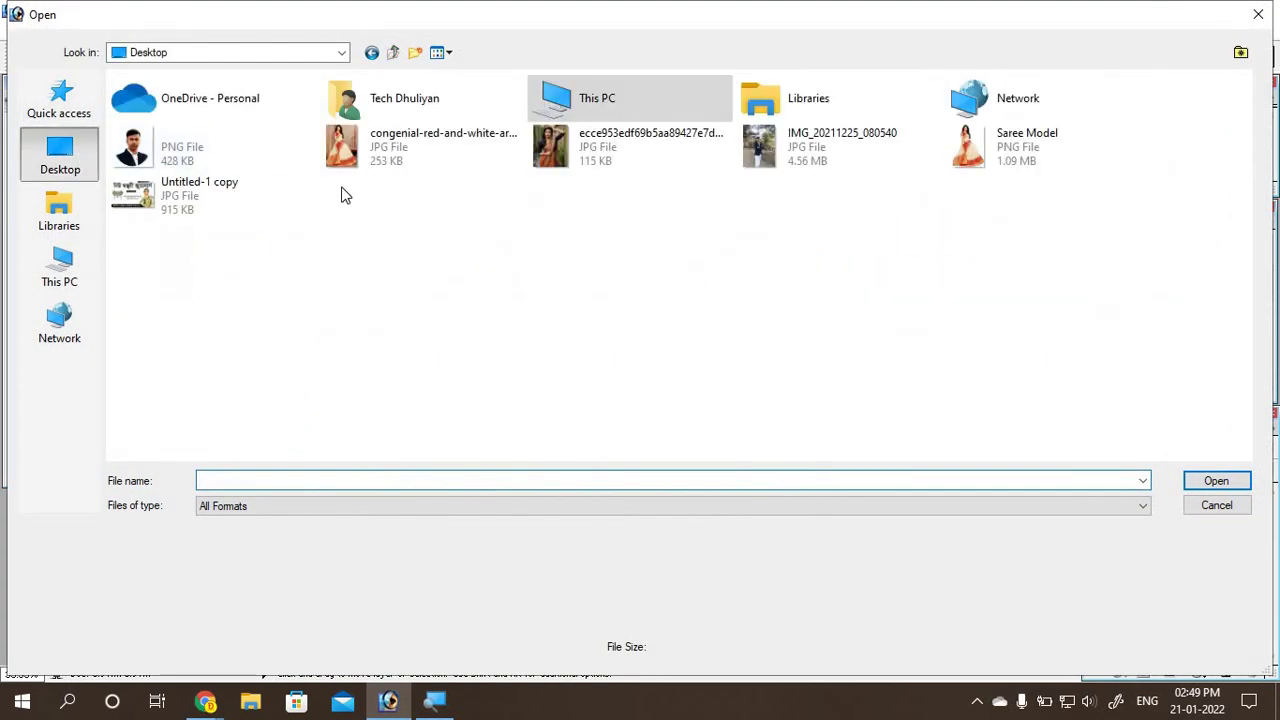
left_click(992, 168)
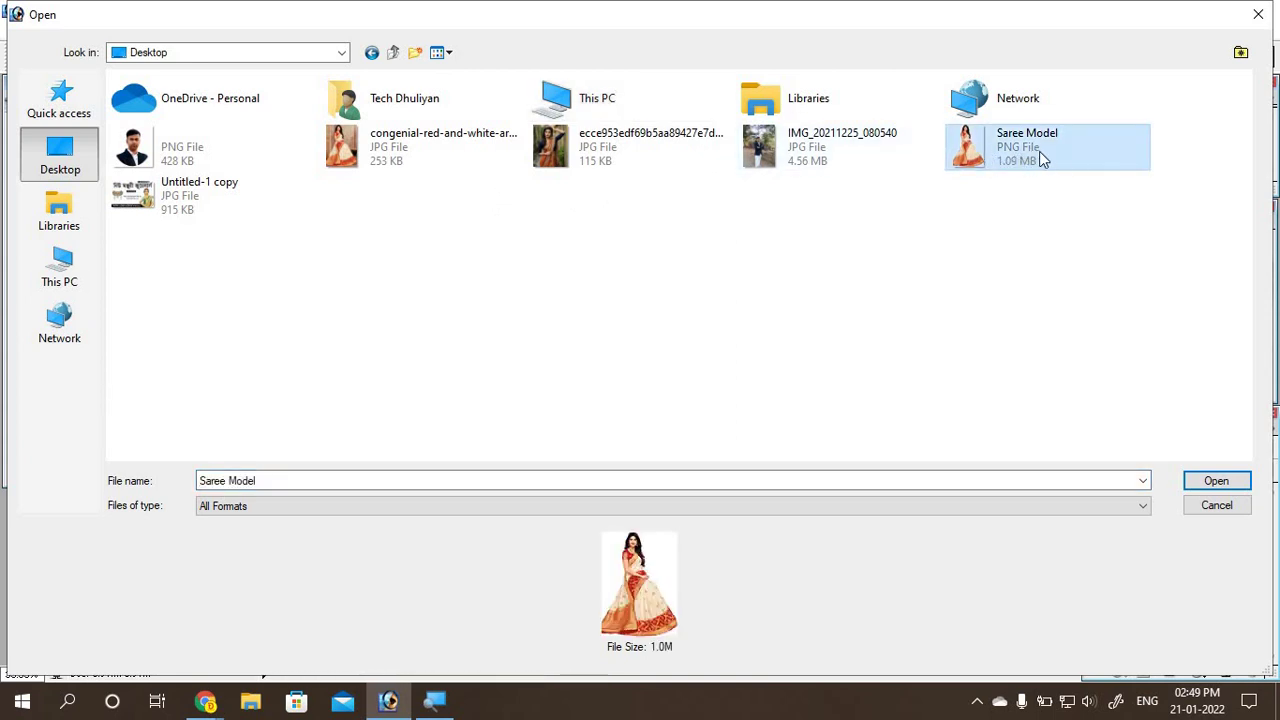
left_click(1218, 482)
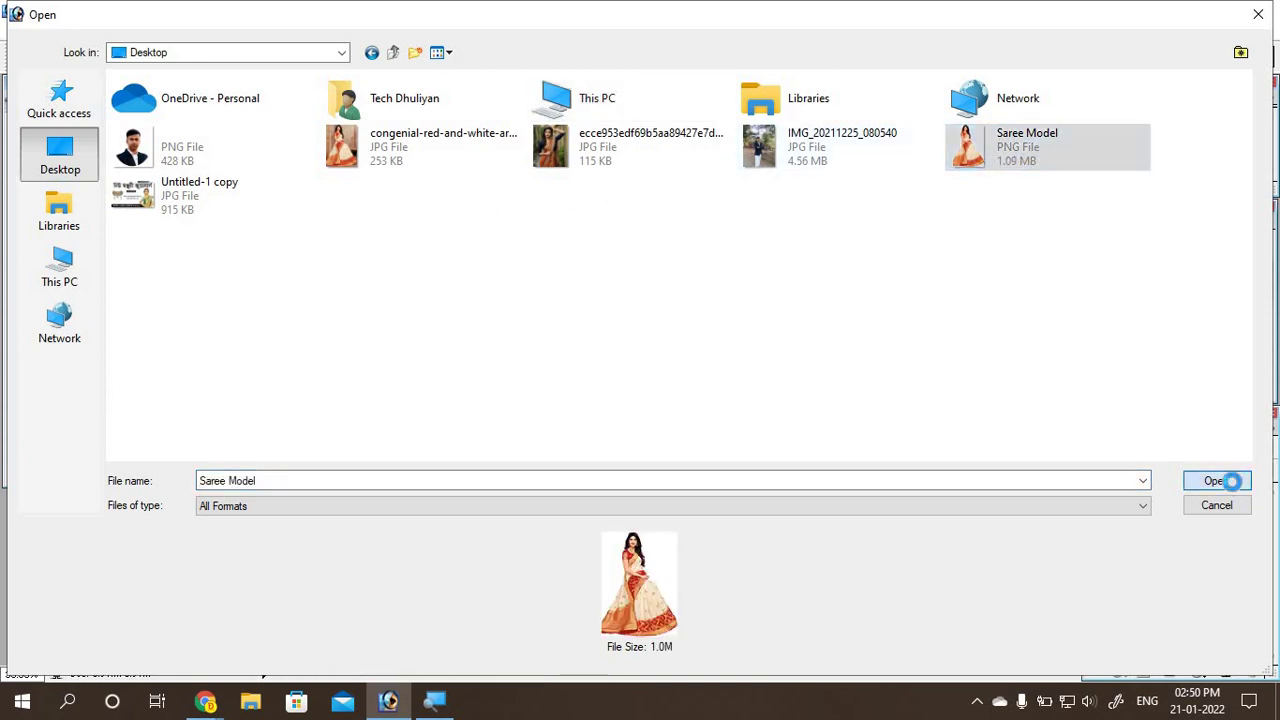
Step: Drag the saree model into the blue background as Layer 1 at its left, rearranging the windows
left_click_drag(265, 106, 877, 93)
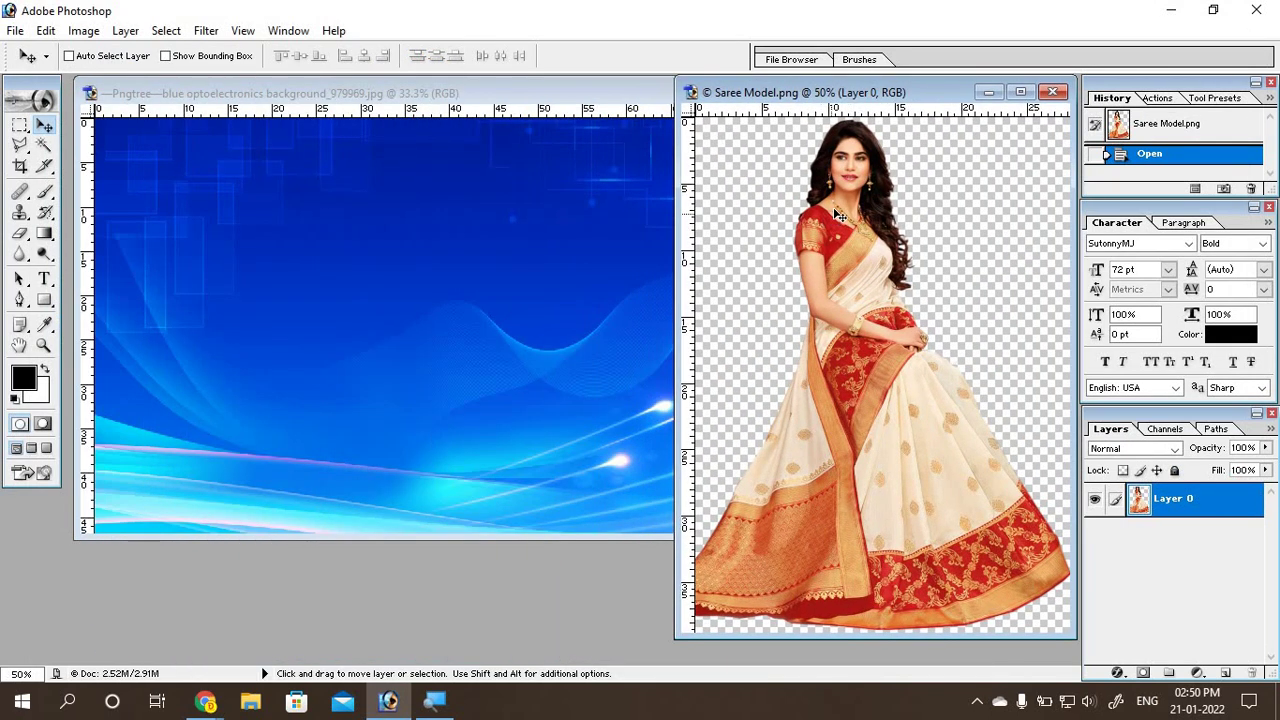
left_click_drag(825, 258, 323, 330)
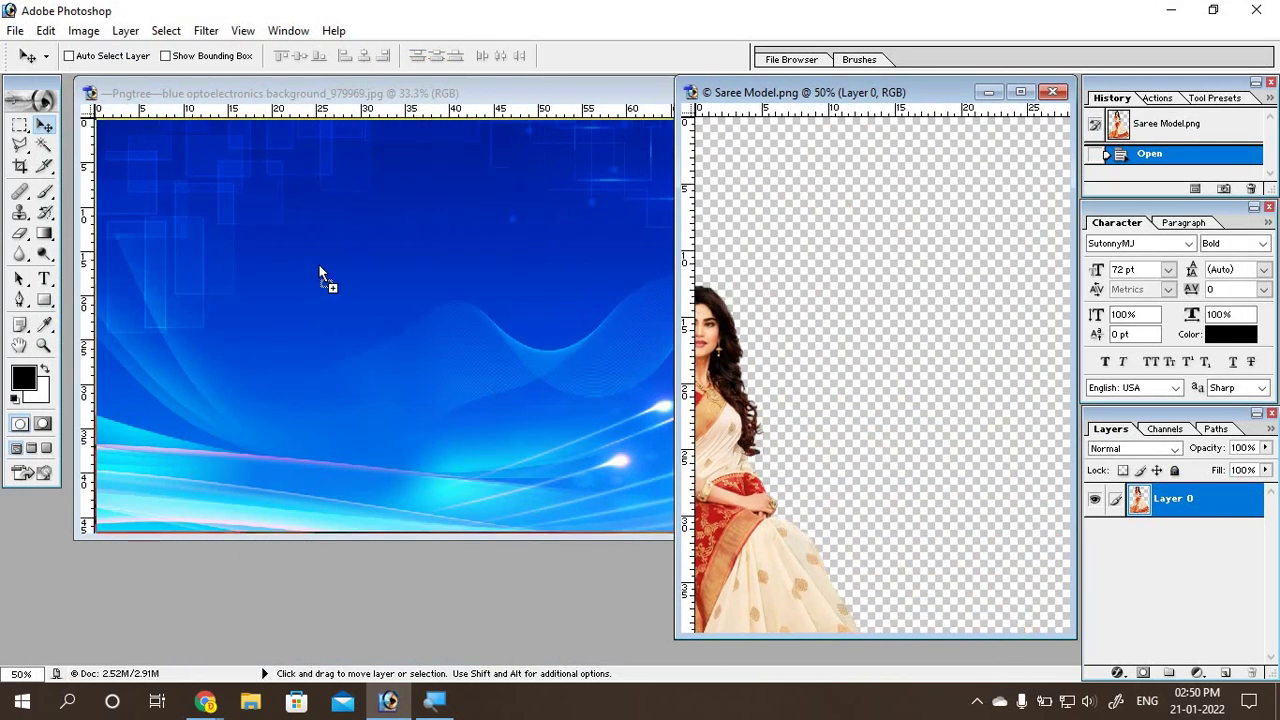
mouse_move(319, 267)
left_mouse_down()
mouse_move(432, 288)
mouse_move(463, 340)
mouse_move(186, 327)
left_mouse_up()
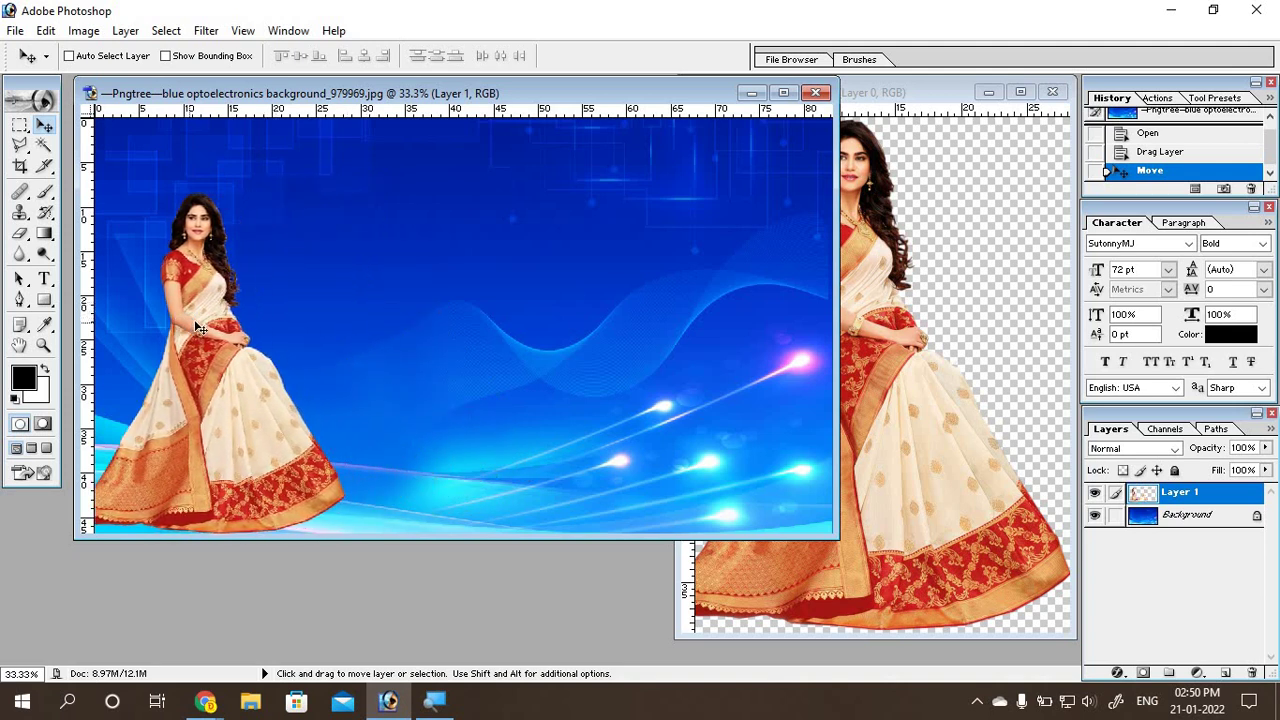
left_click_drag(826, 531, 1003, 608)
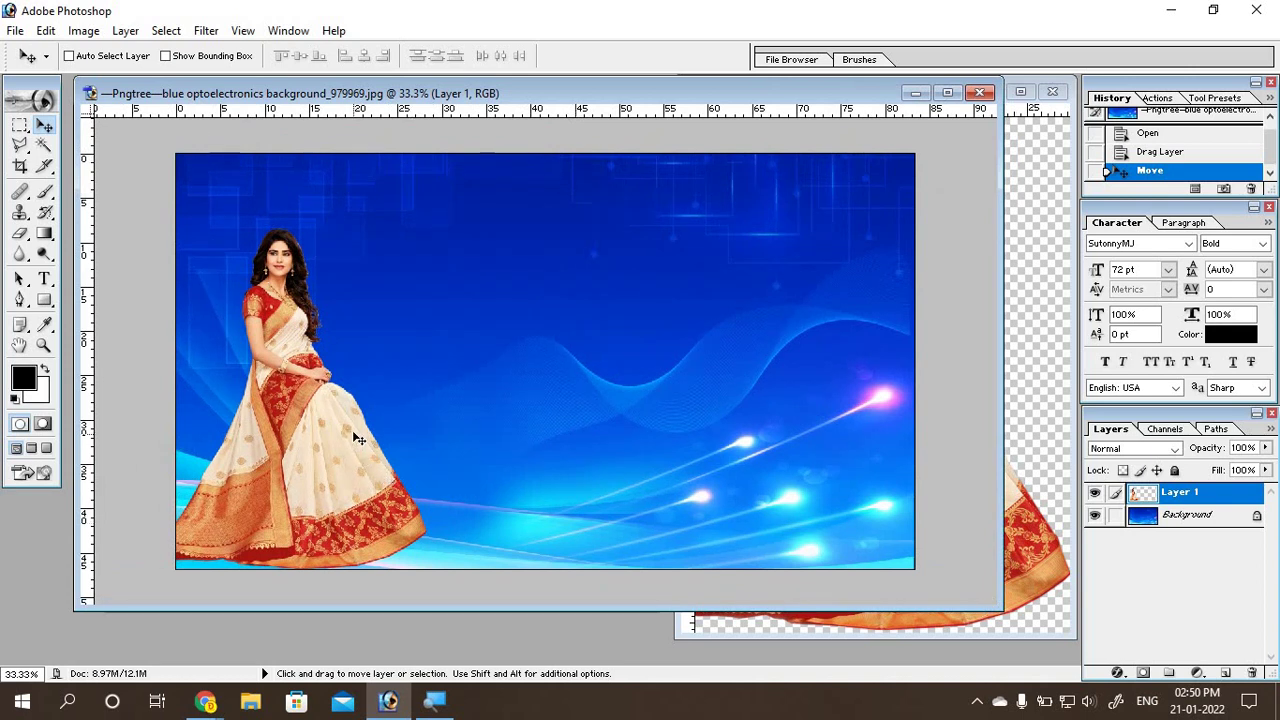
mouse_move(352, 430)
left_mouse_down()
mouse_move(378, 418)
mouse_move(326, 434)
left_mouse_up()
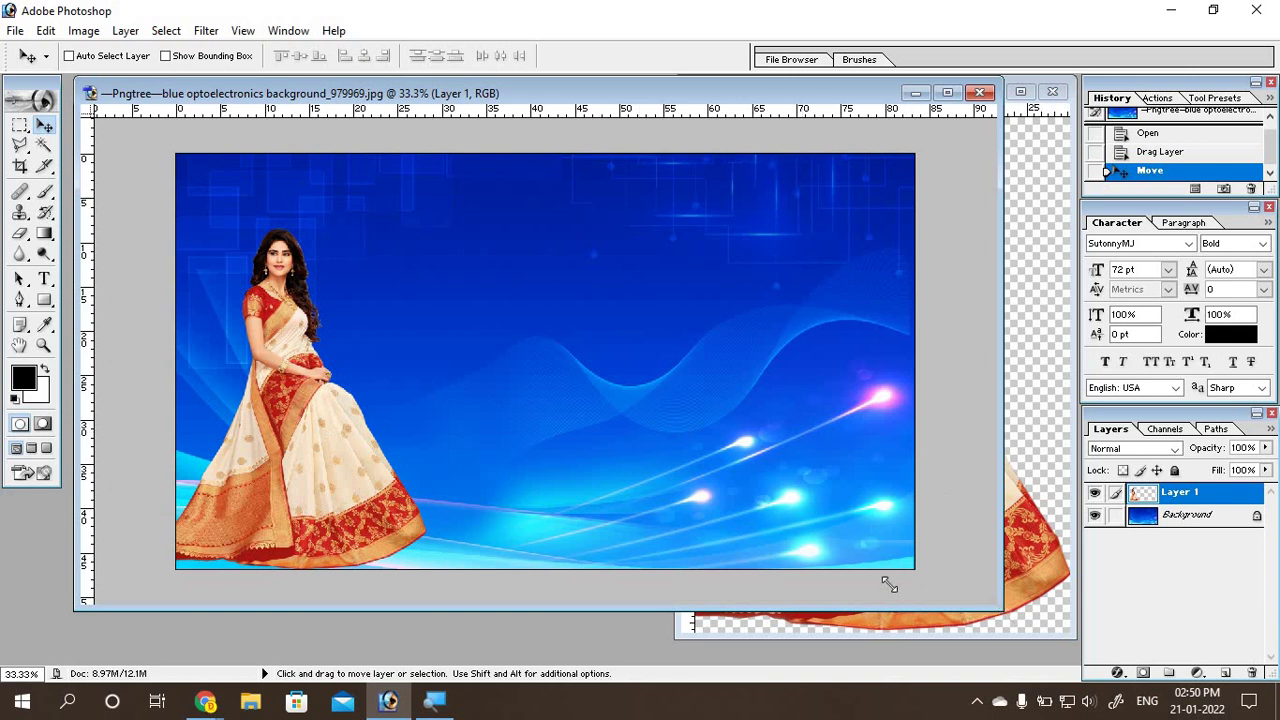
left_click_drag(889, 585, 553, 594)
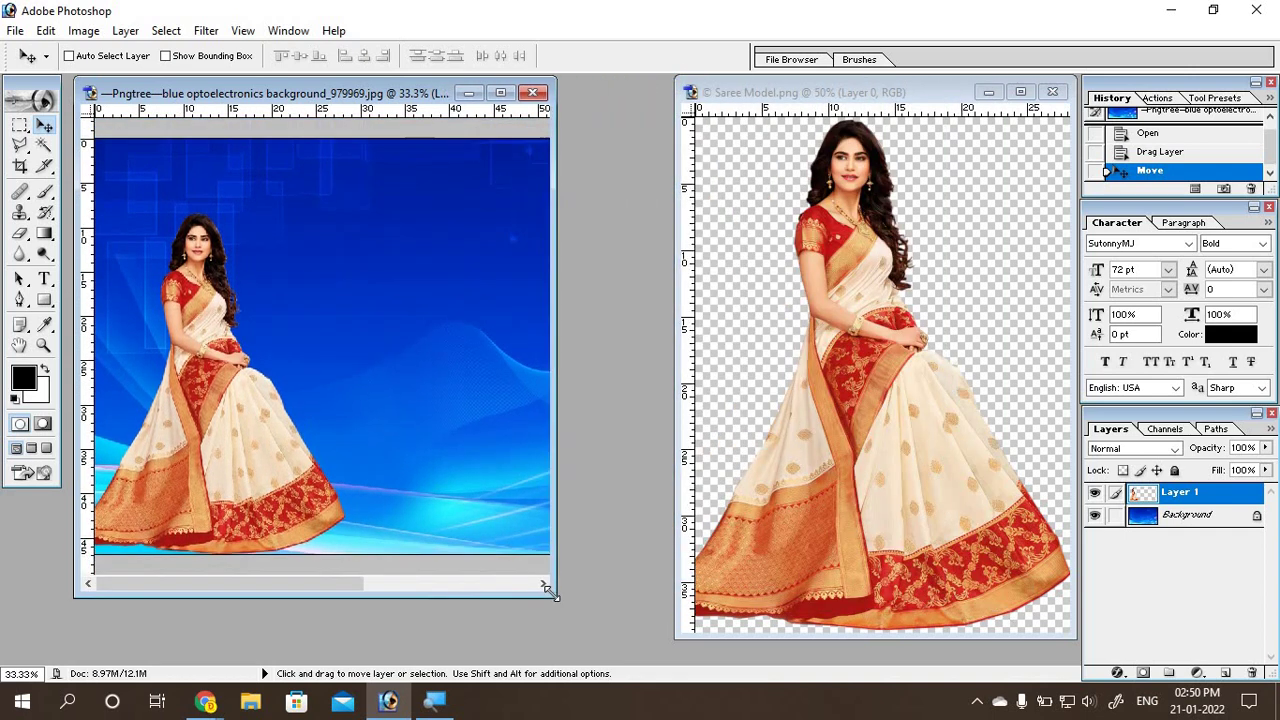
left_click_drag(375, 95, 422, 97)
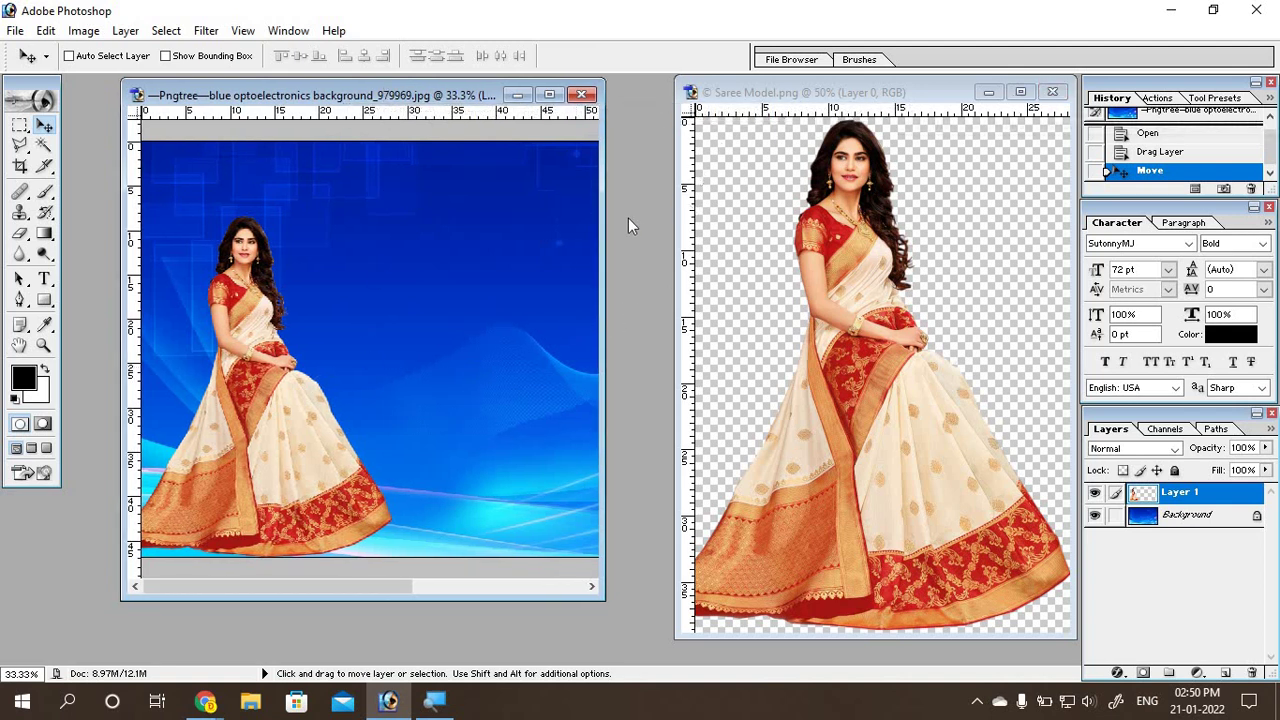
Step: Open the original congenial saree JPG beside Saree Model.png and minimize the blue background window
key("ctrl+o")
double_click(251, 135)
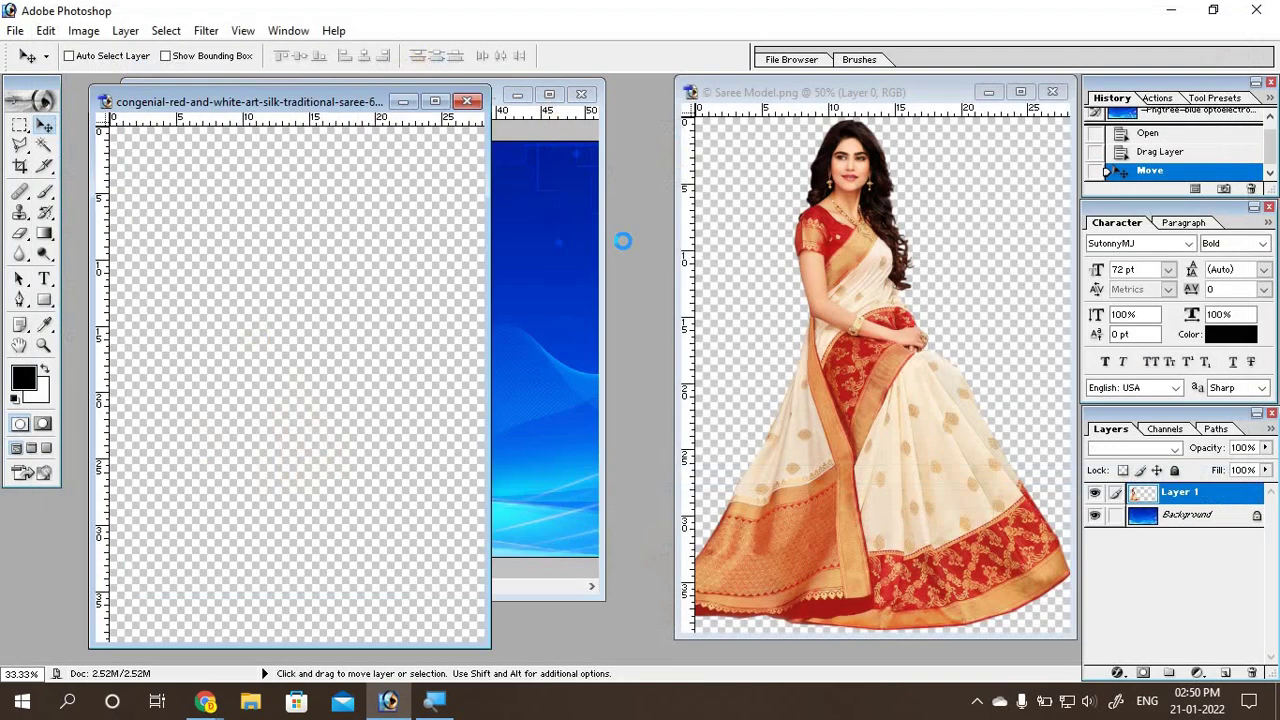
mouse_move(337, 101)
left_mouse_down()
mouse_move(538, 103)
mouse_move(521, 97)
left_mouse_up()
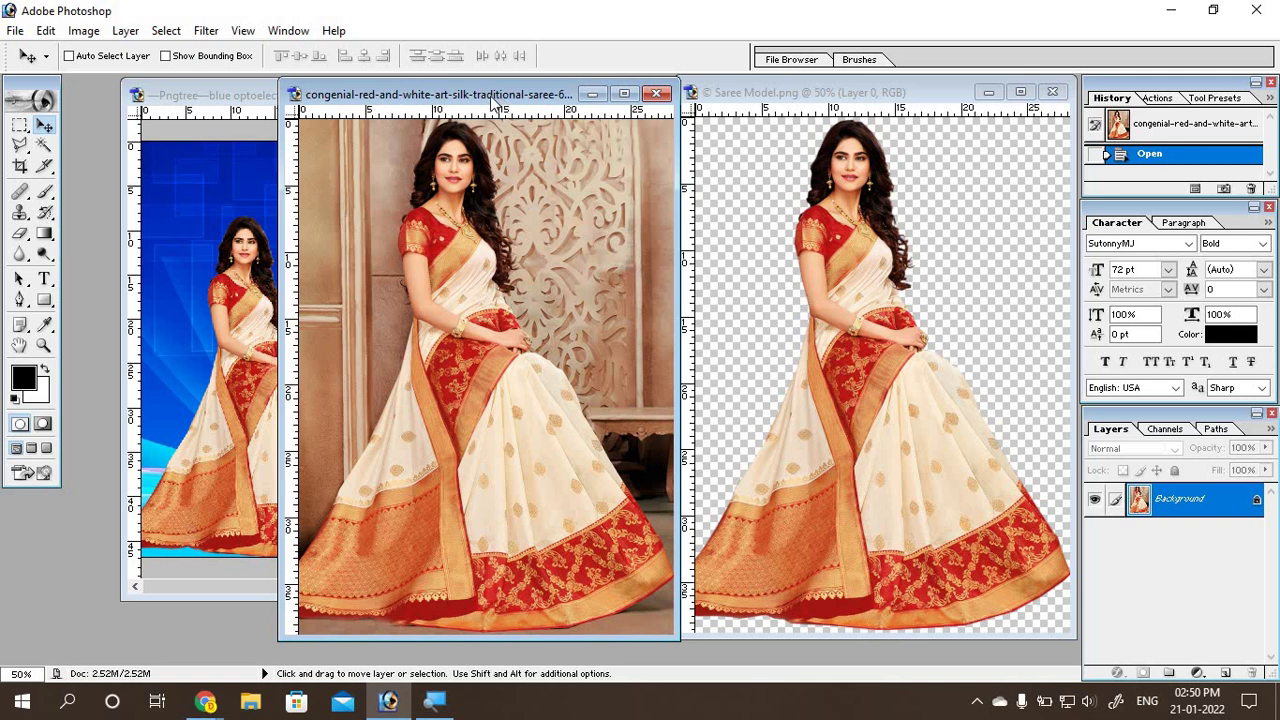
left_click_drag(495, 101, 455, 105)
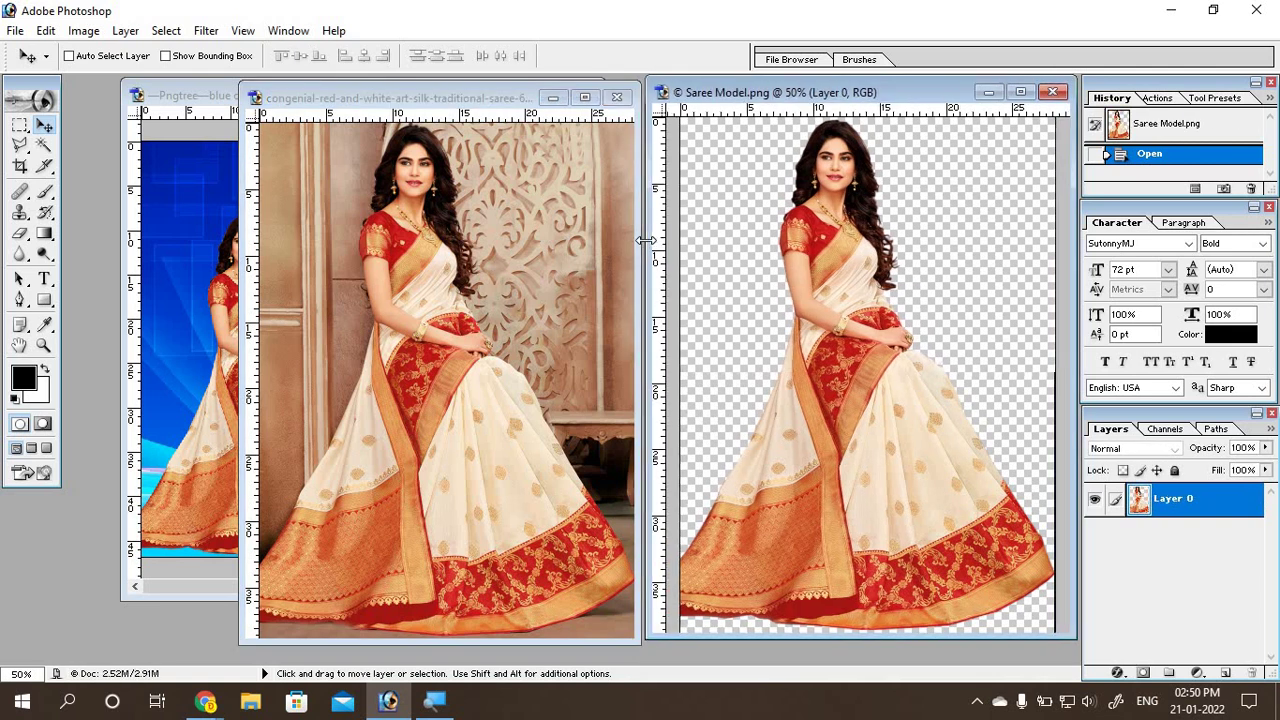
left_click_drag(674, 236, 645, 238)
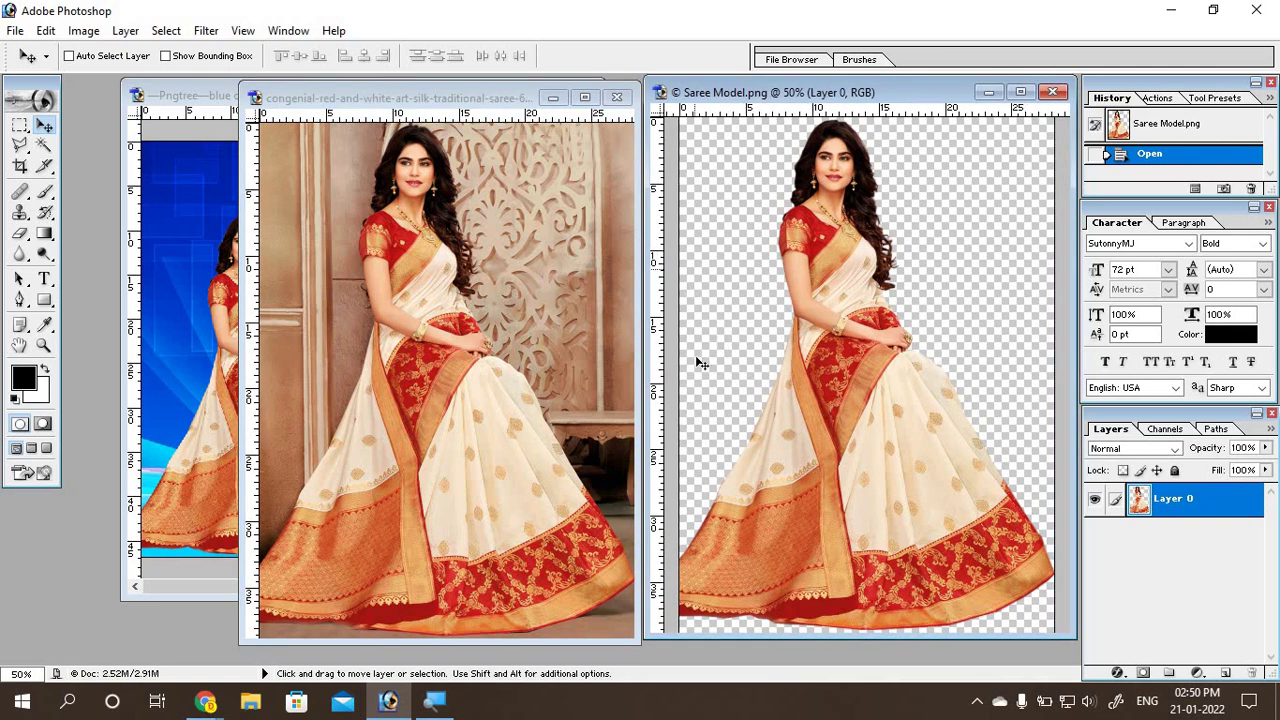
left_click(182, 118)
mouse_move(277, 101)
left_mouse_down()
mouse_move(177, 86)
mouse_move(165, 114)
left_mouse_up()
left_click(404, 106)
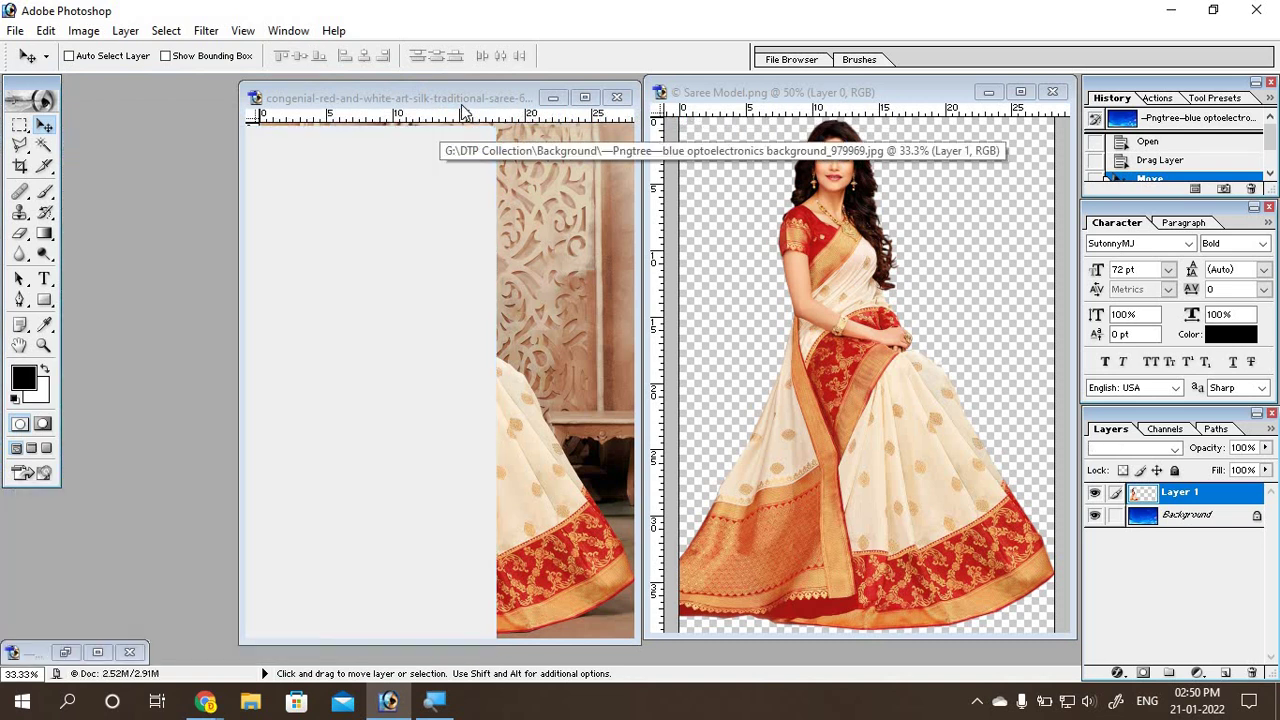
left_click_drag(377, 95, 255, 95)
left_click_drag(648, 213, 641, 216)
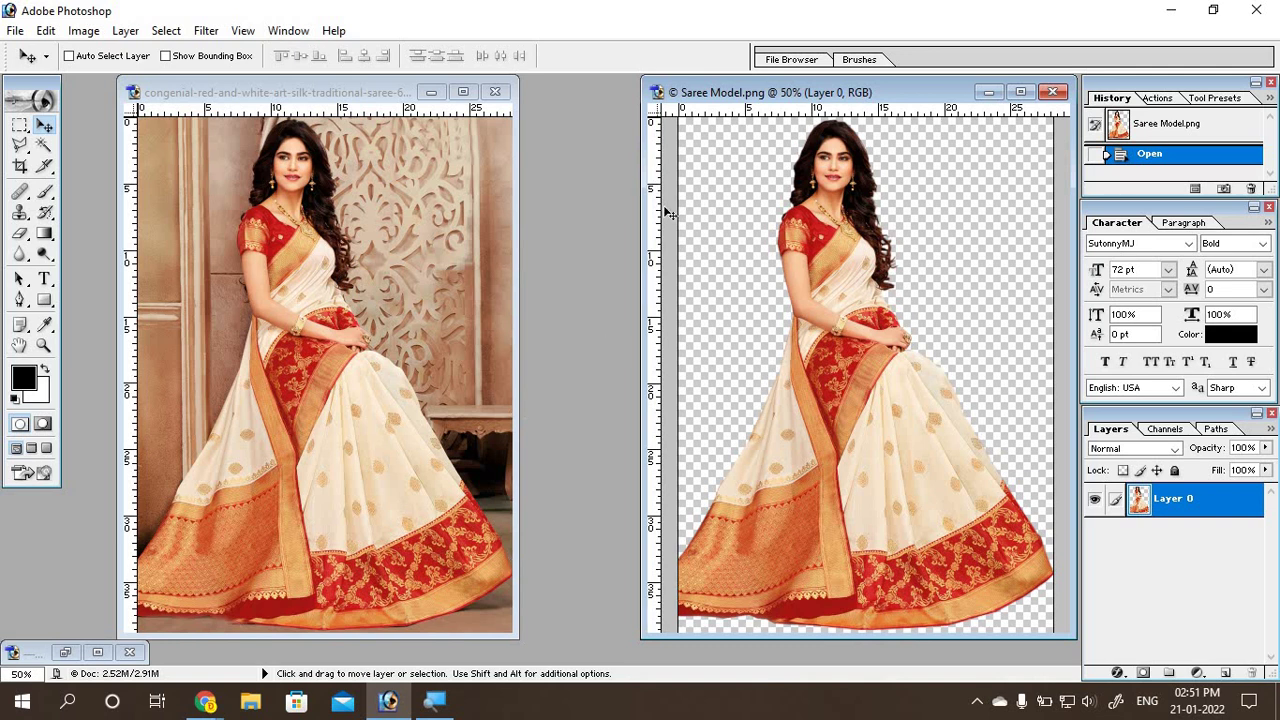
Step: Choose the Polygonal Lasso tool, then switch to the Google Meet window in Chrome
left_click_drag(701, 97, 684, 103)
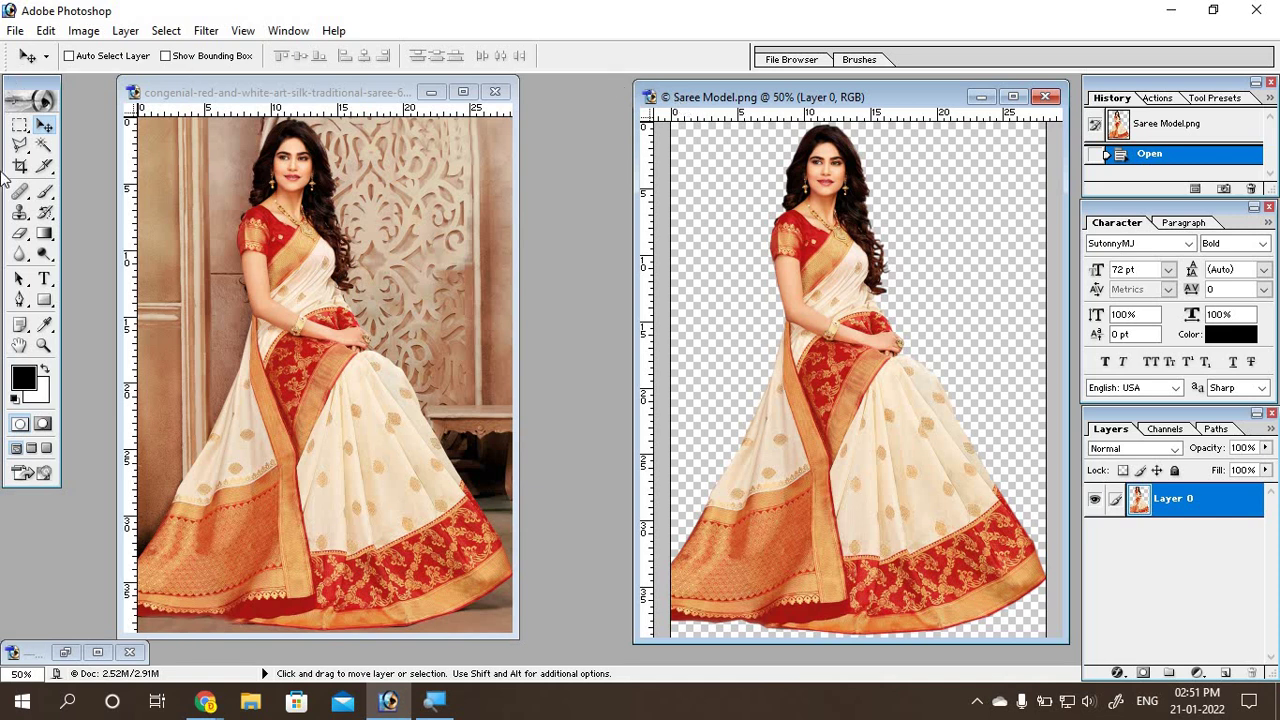
left_click(17, 301)
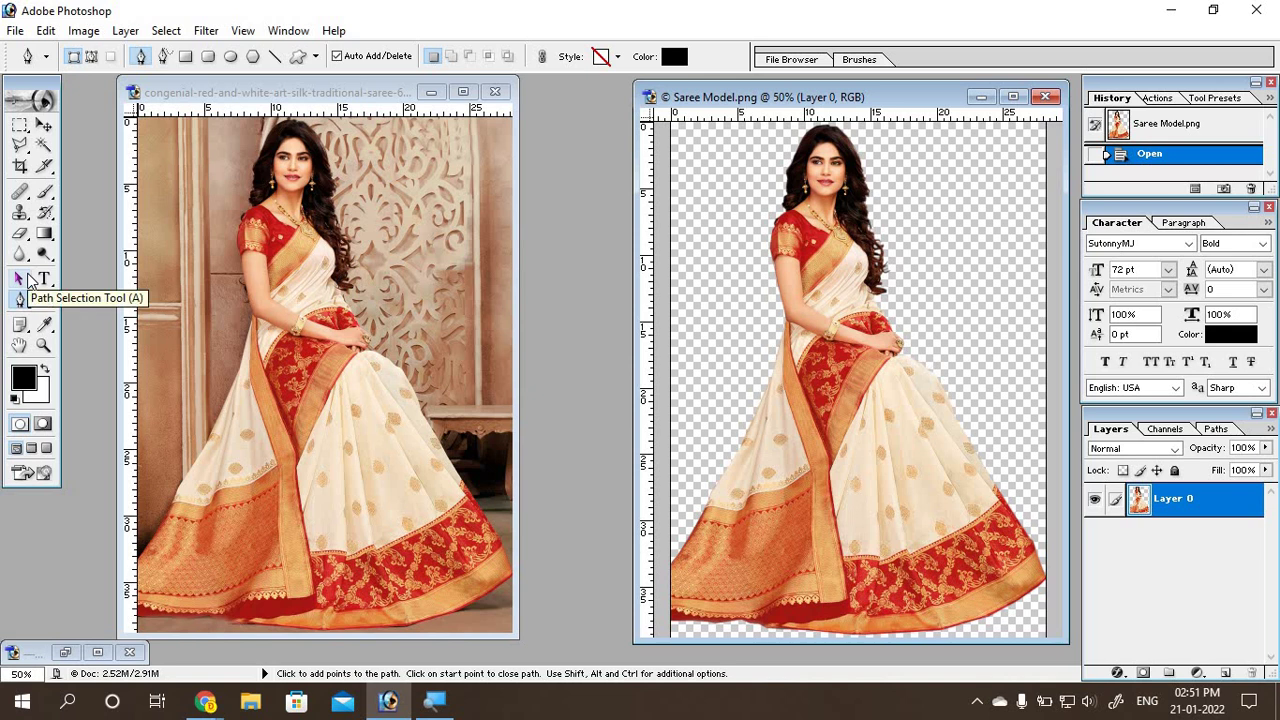
left_click(46, 124)
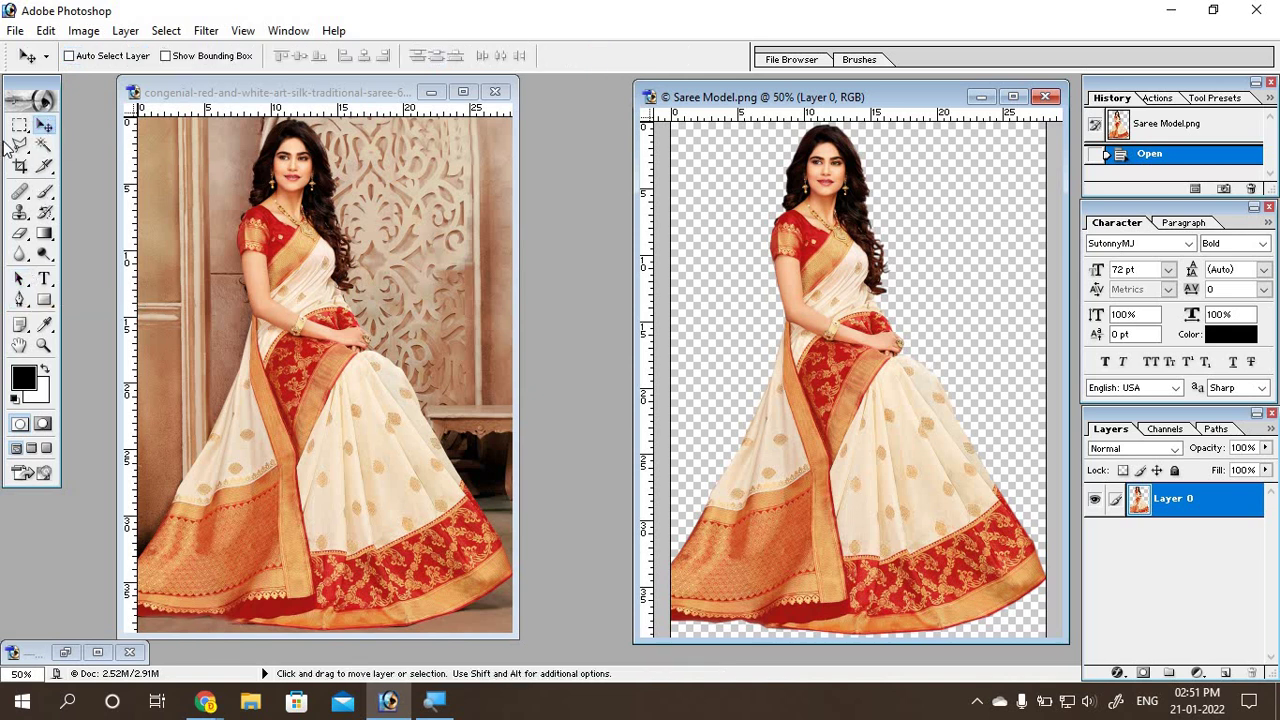
left_click(22, 146)
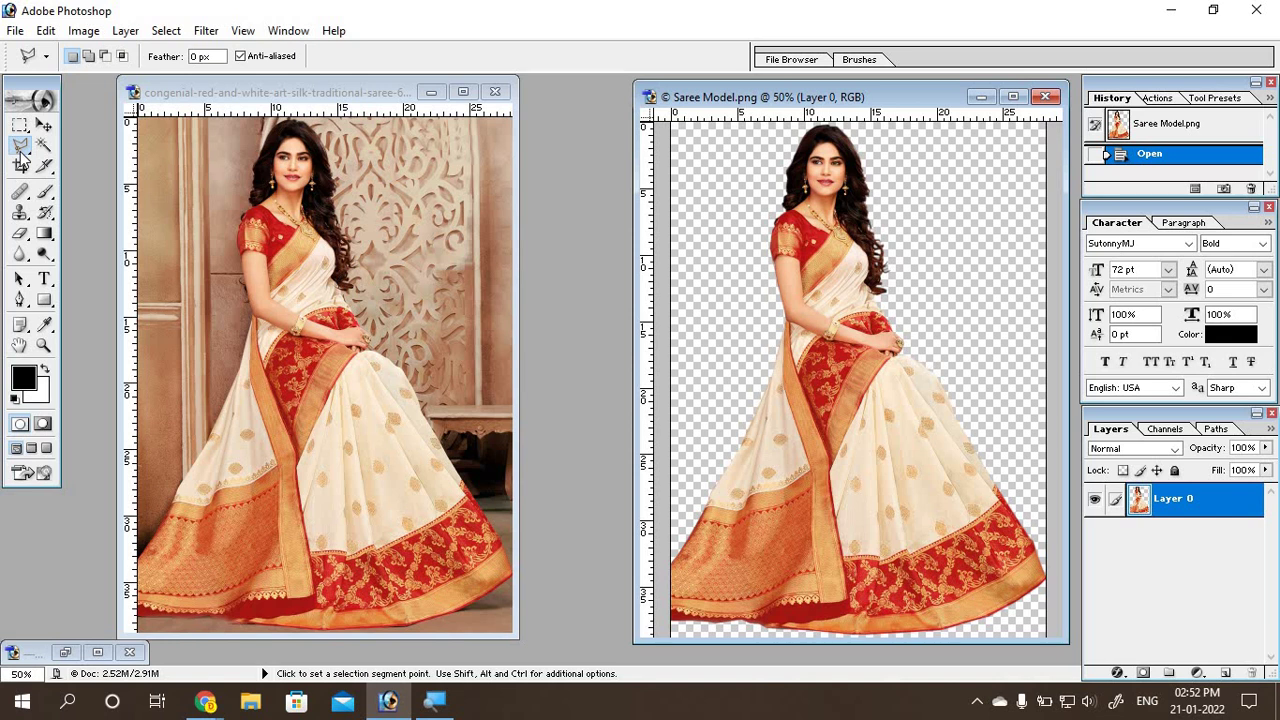
left_click(205, 702)
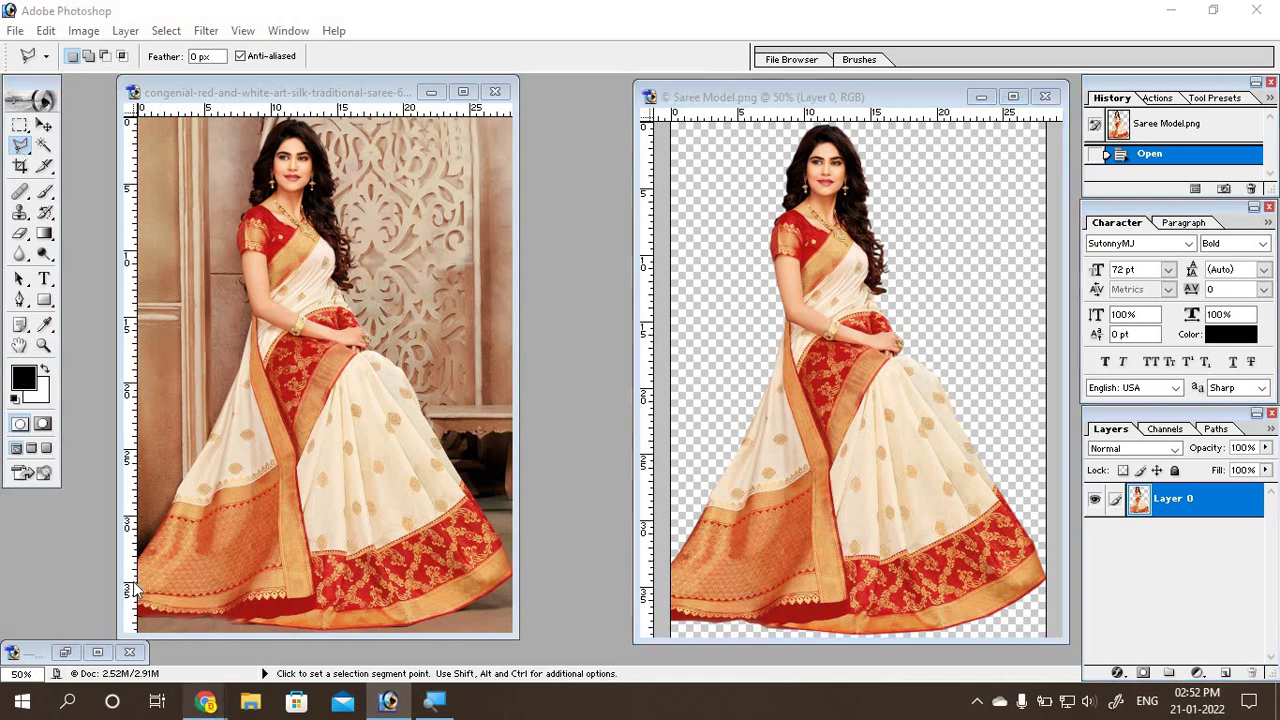
left_click(122, 558)
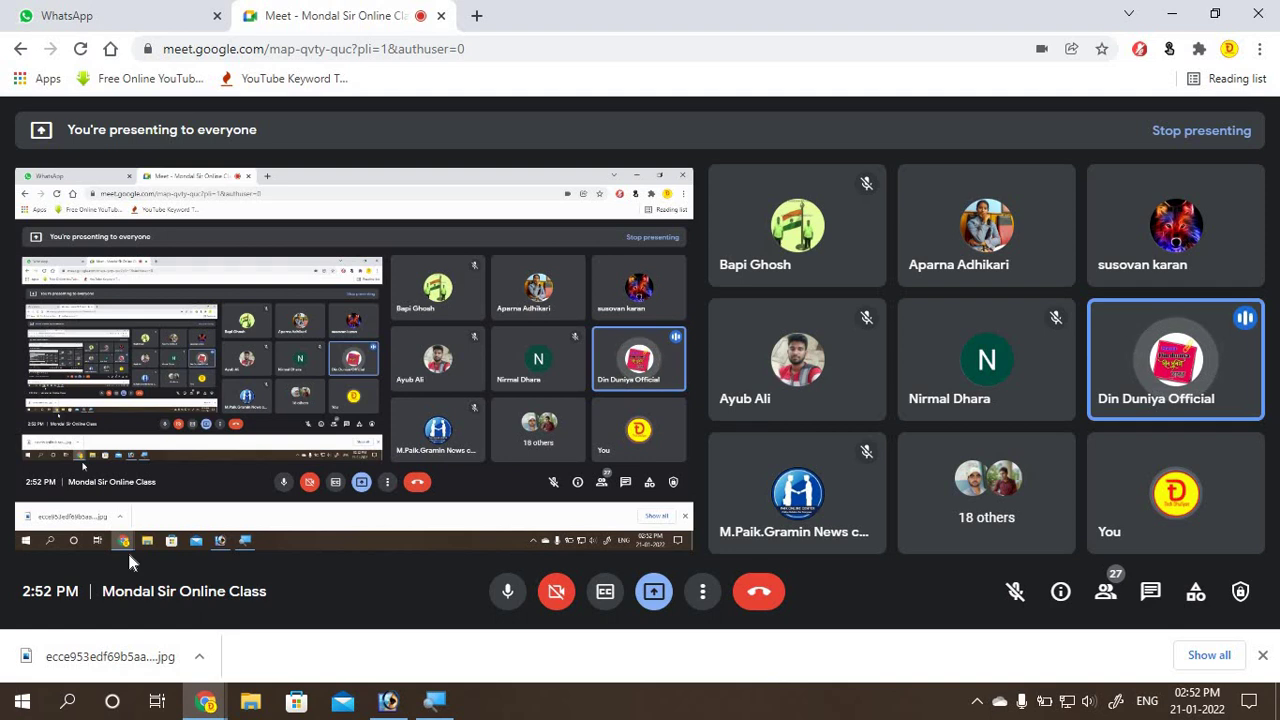
Step: Return to Photoshop from the Google Meet call via the taskbar
left_click(388, 700)
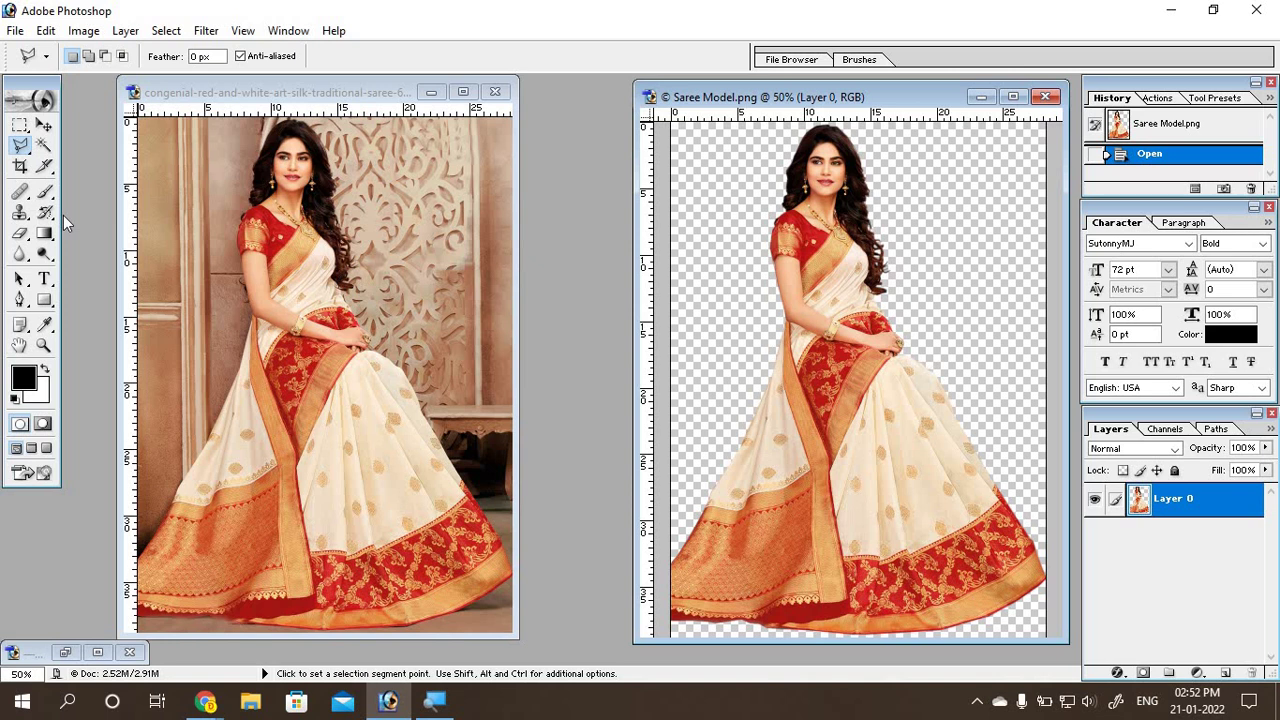
Step: Select the Polygonal Lasso tool and bring the original saree photo to the front
left_click(43, 125)
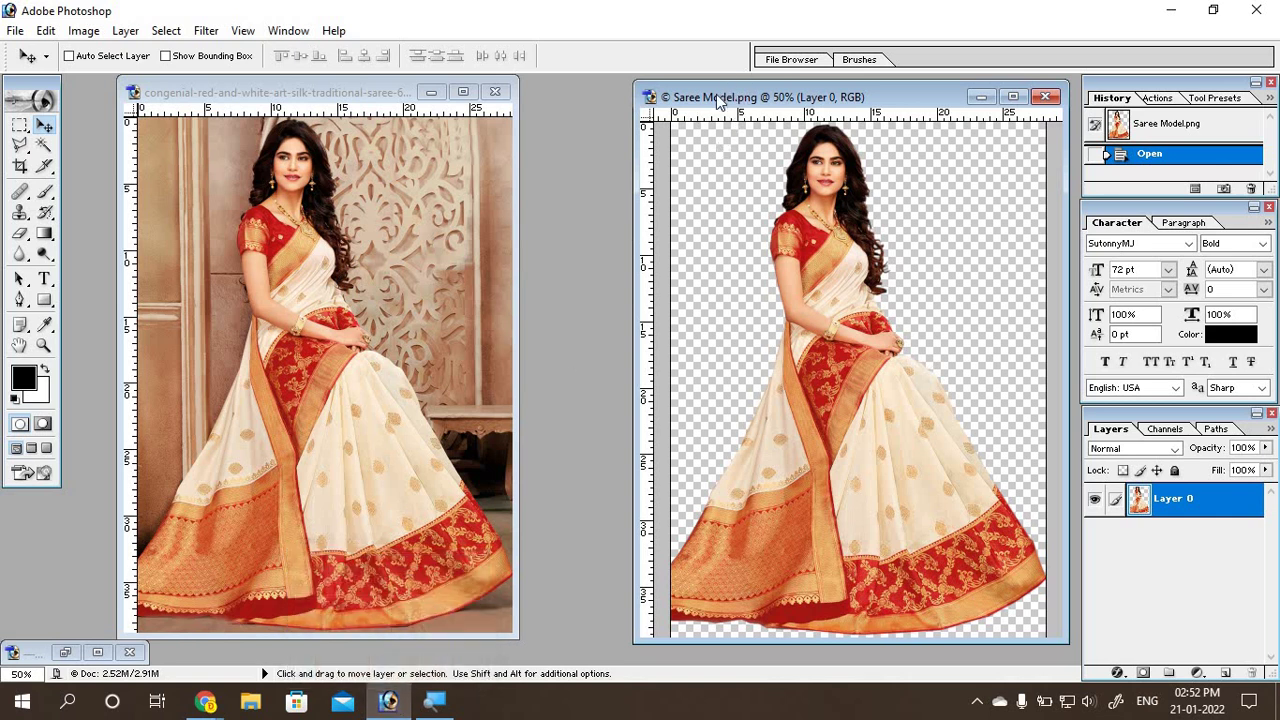
mouse_move(716, 94)
left_mouse_down()
mouse_move(704, 93)
mouse_move(715, 97)
left_mouse_up()
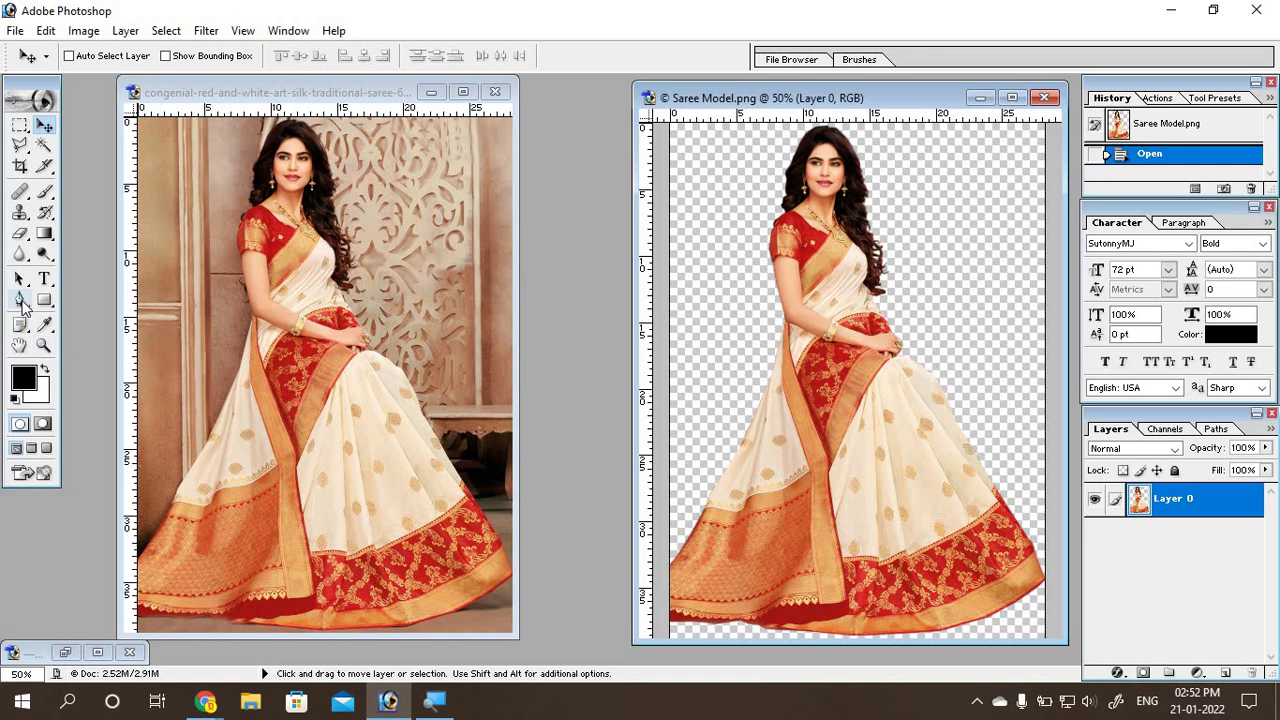
left_click(19, 144)
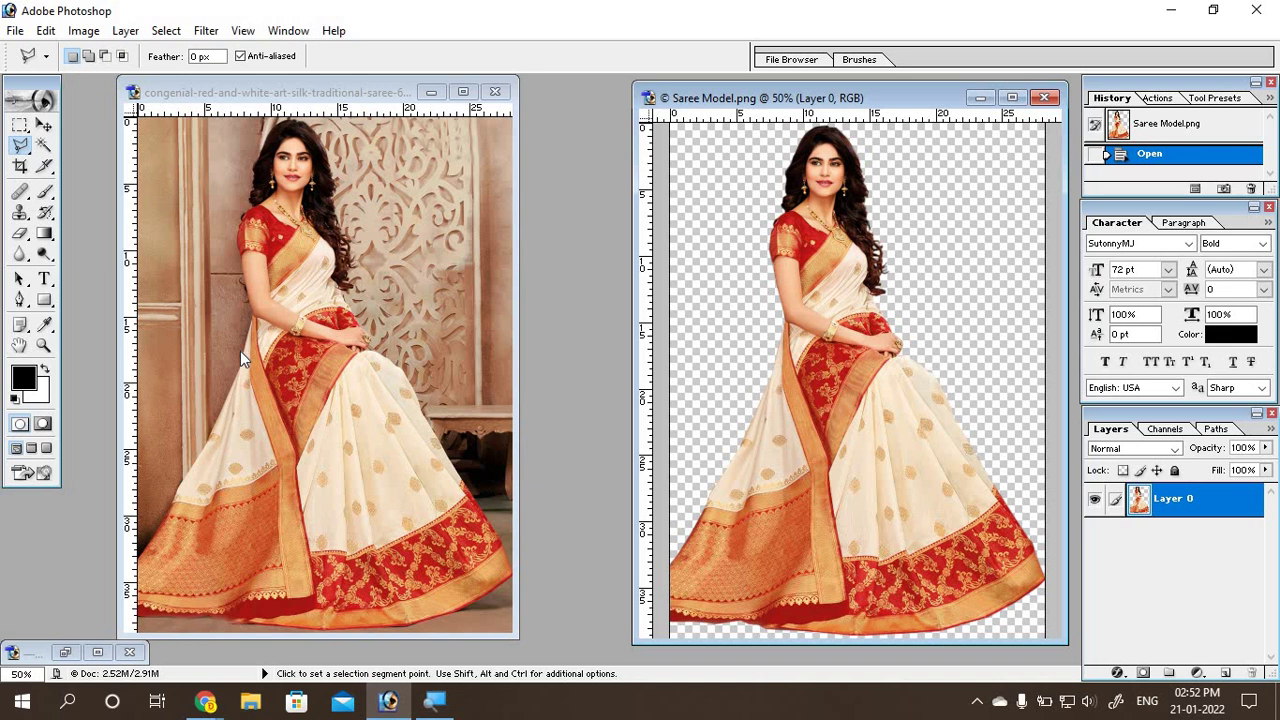
left_click(539, 371)
Step: Zoom the original photo to 100% and practise two lasso outlines along the saree edge, then clear them
key("ctrl+plus")
key("ctrl+plus")
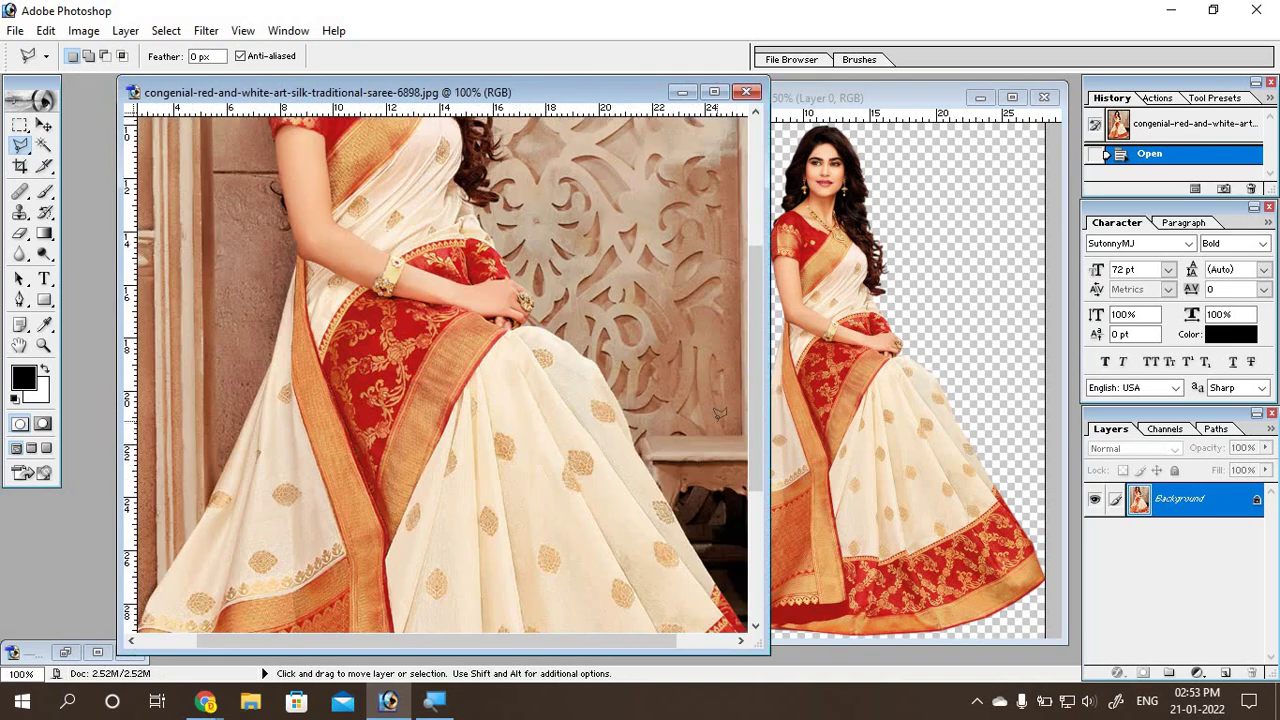
scroll(291, 314, "down", 2)
scroll(197, 437, "down", 1)
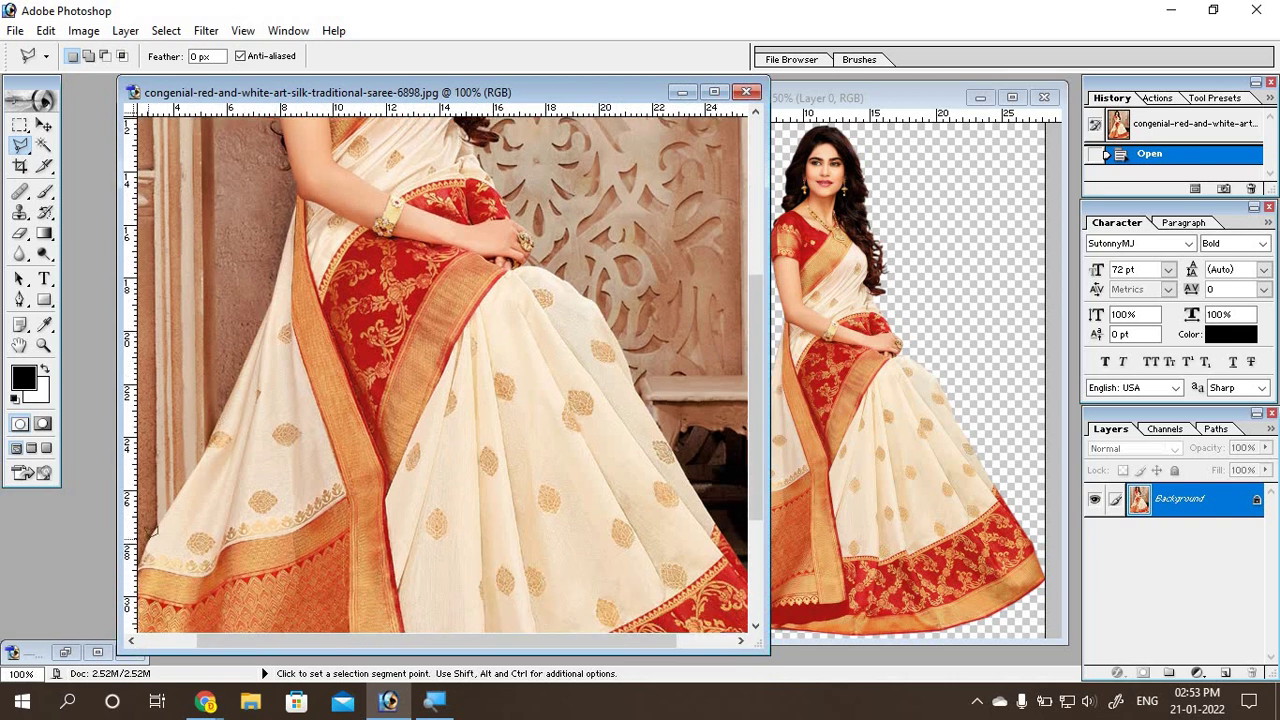
left_click(150, 537)
key("Escape")
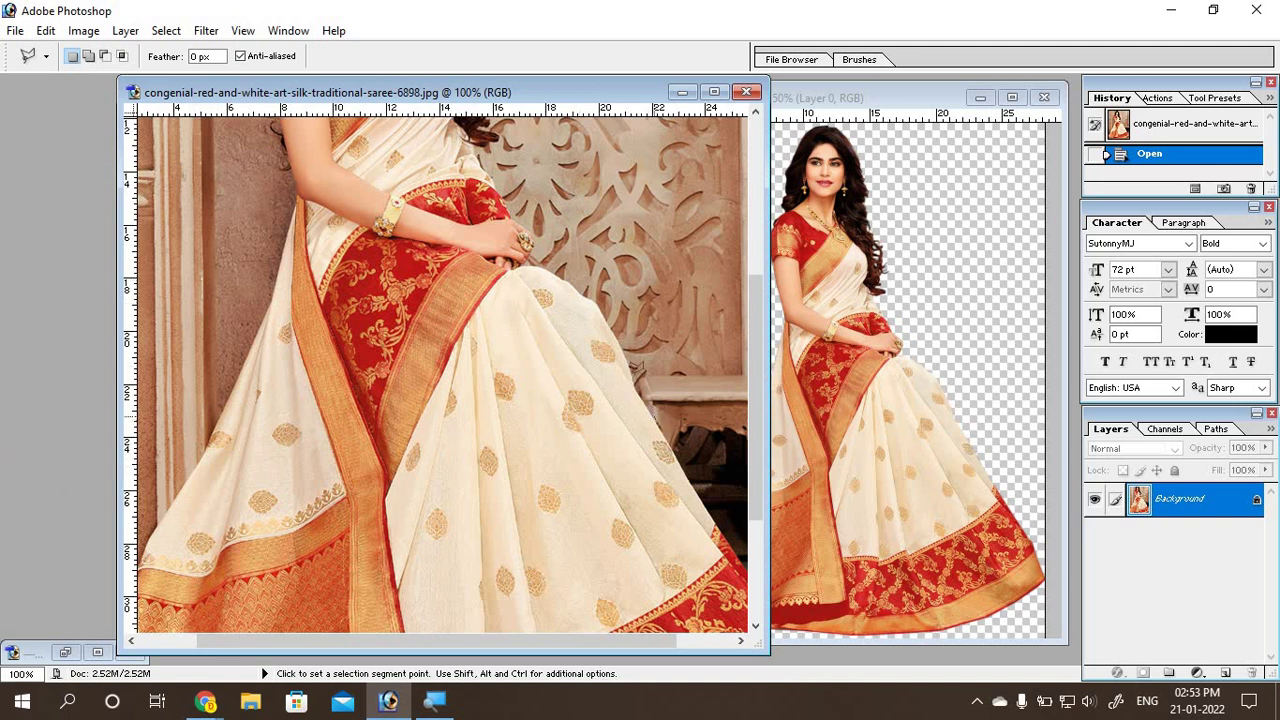
left_click(656, 419)
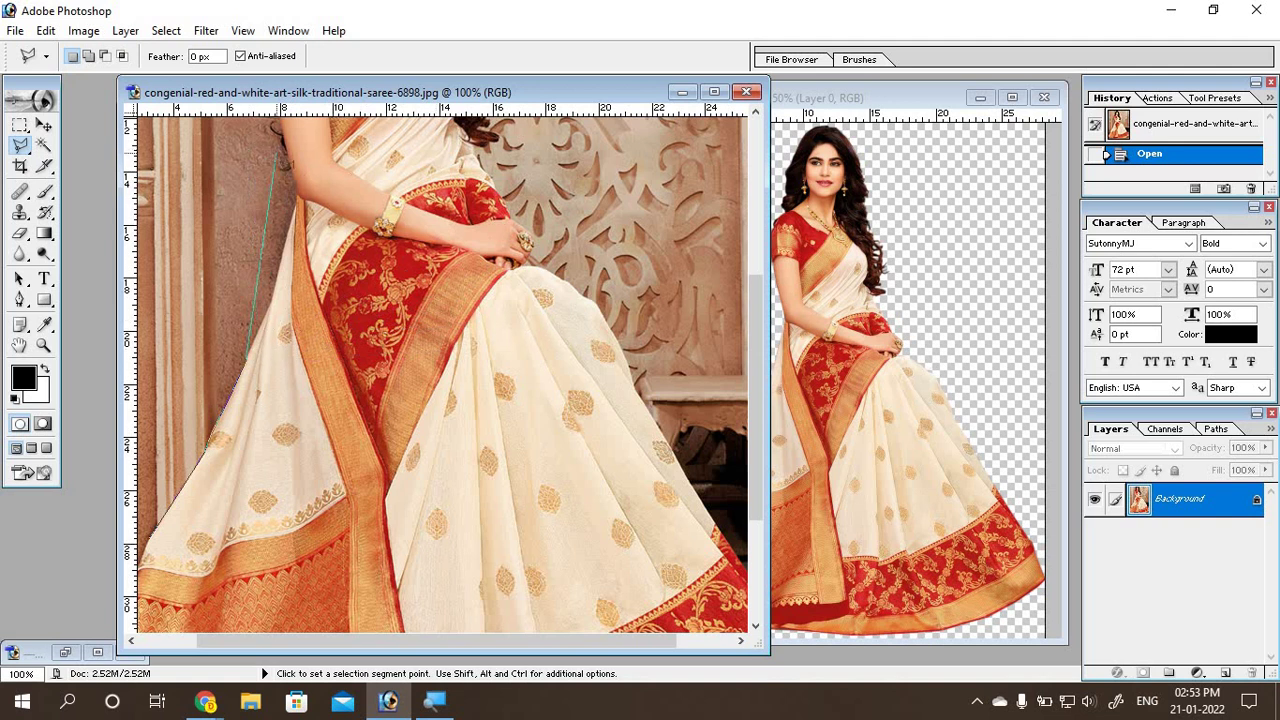
double_click(295, 203)
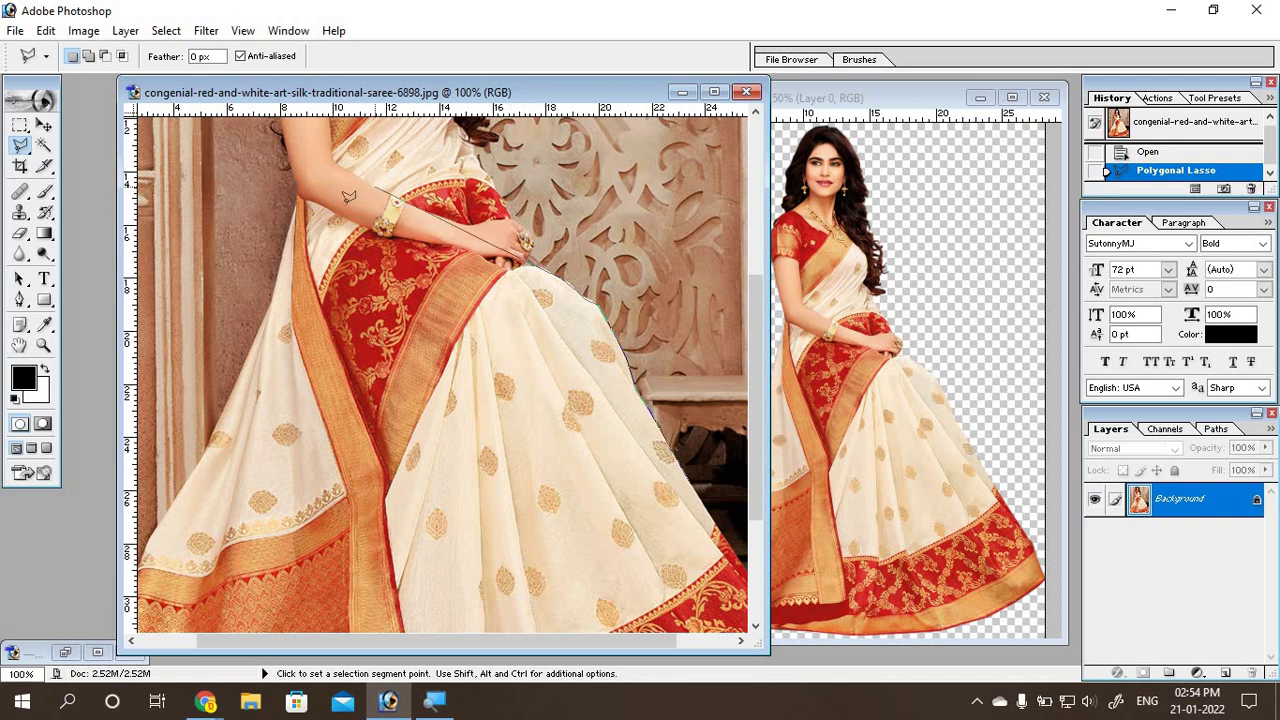
double_click(310, 300)
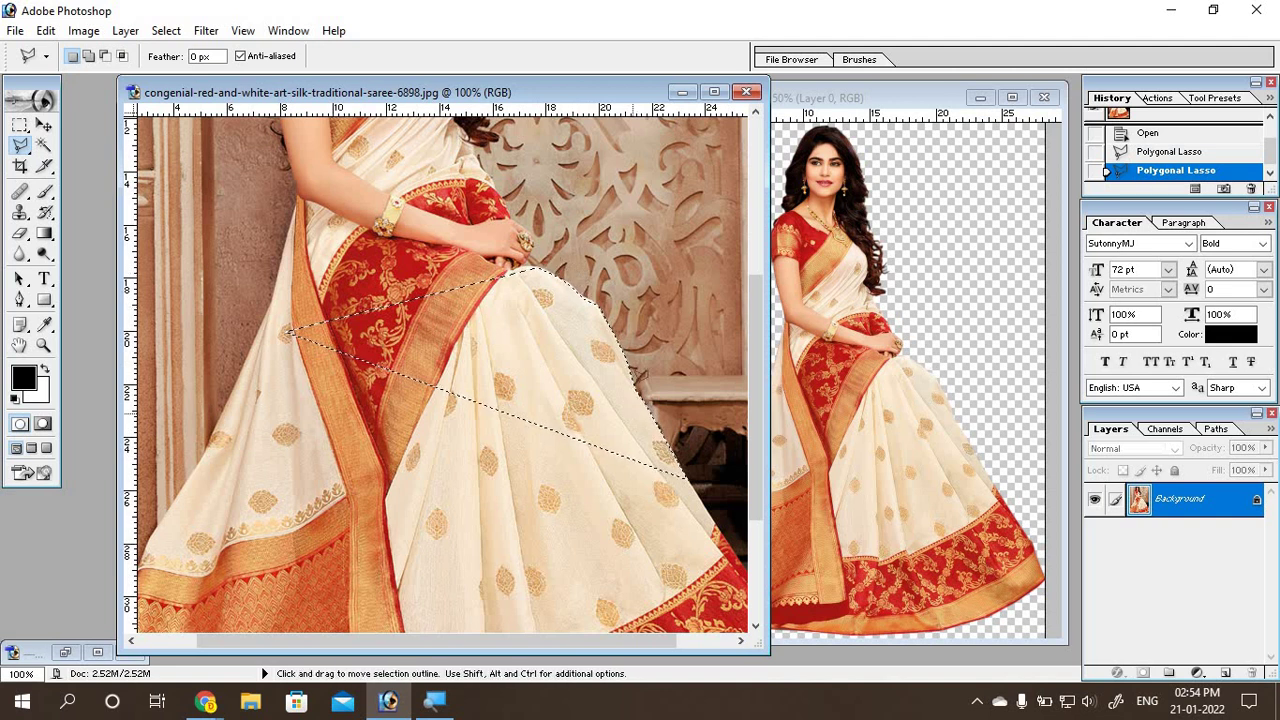
key("ctrl+h")
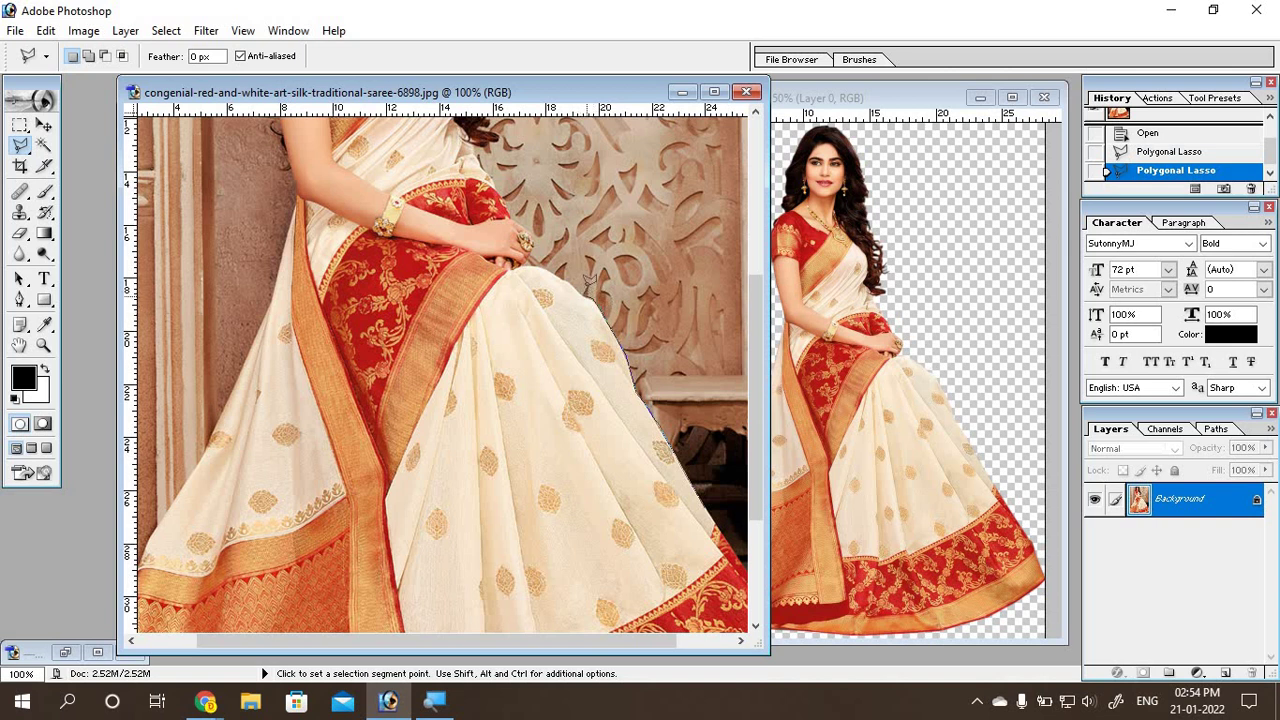
Step: Add lasso points along the hand, knee and right saree edge, removing a misplaced point
left_click(555, 265)
left_click(530, 258)
left_click(490, 222)
key("BackSpace")
key("BackSpace")
key("BackSpace")
key("Tab")
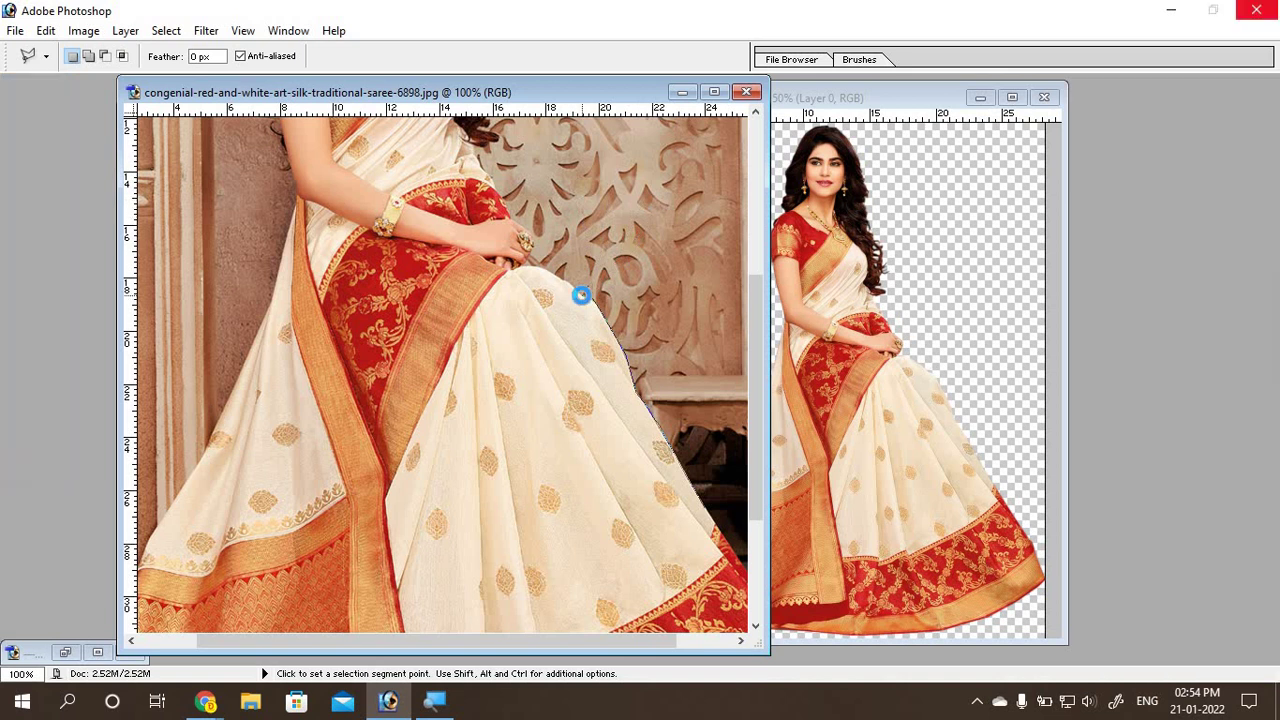
key("Tab")
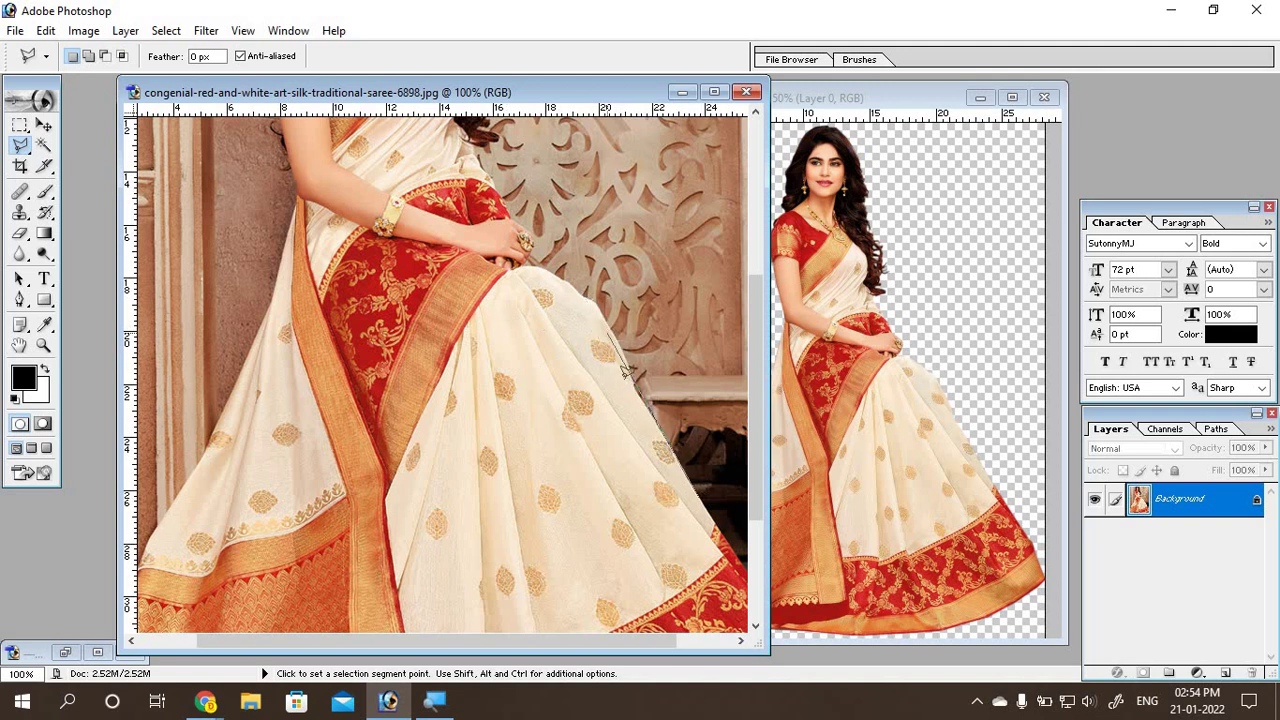
left_click(637, 387)
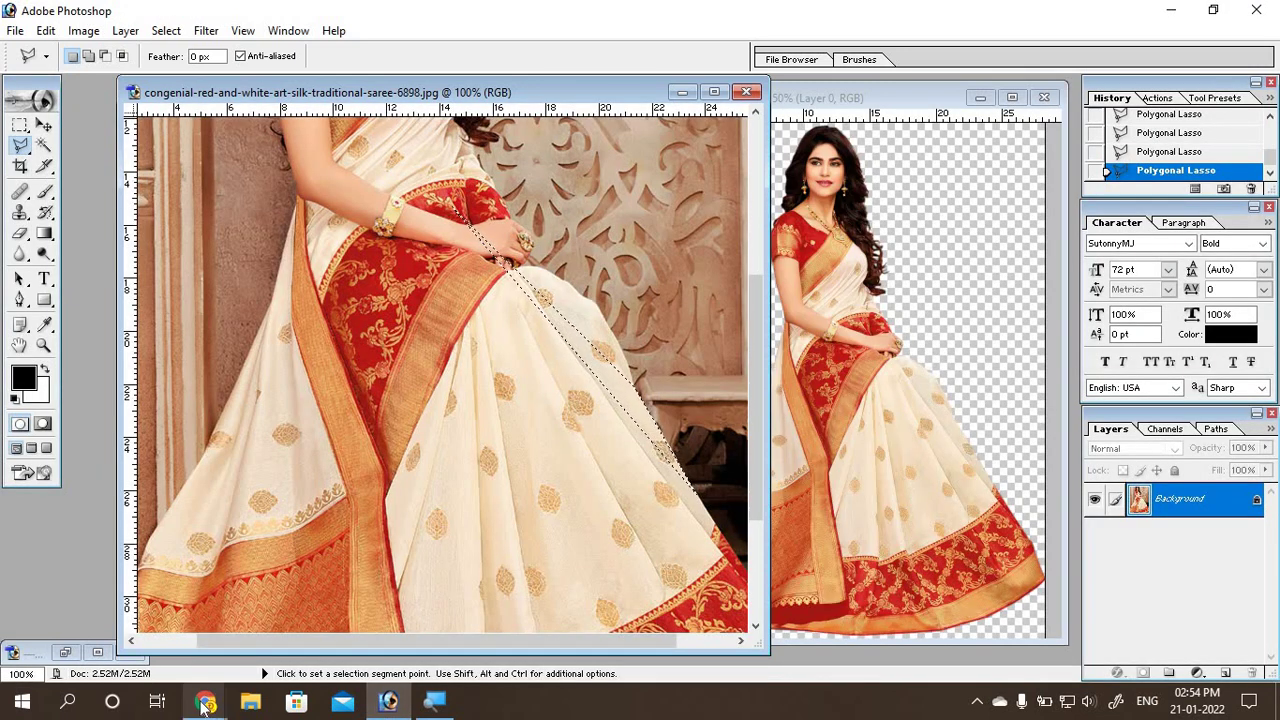
mouse_move(205, 701)
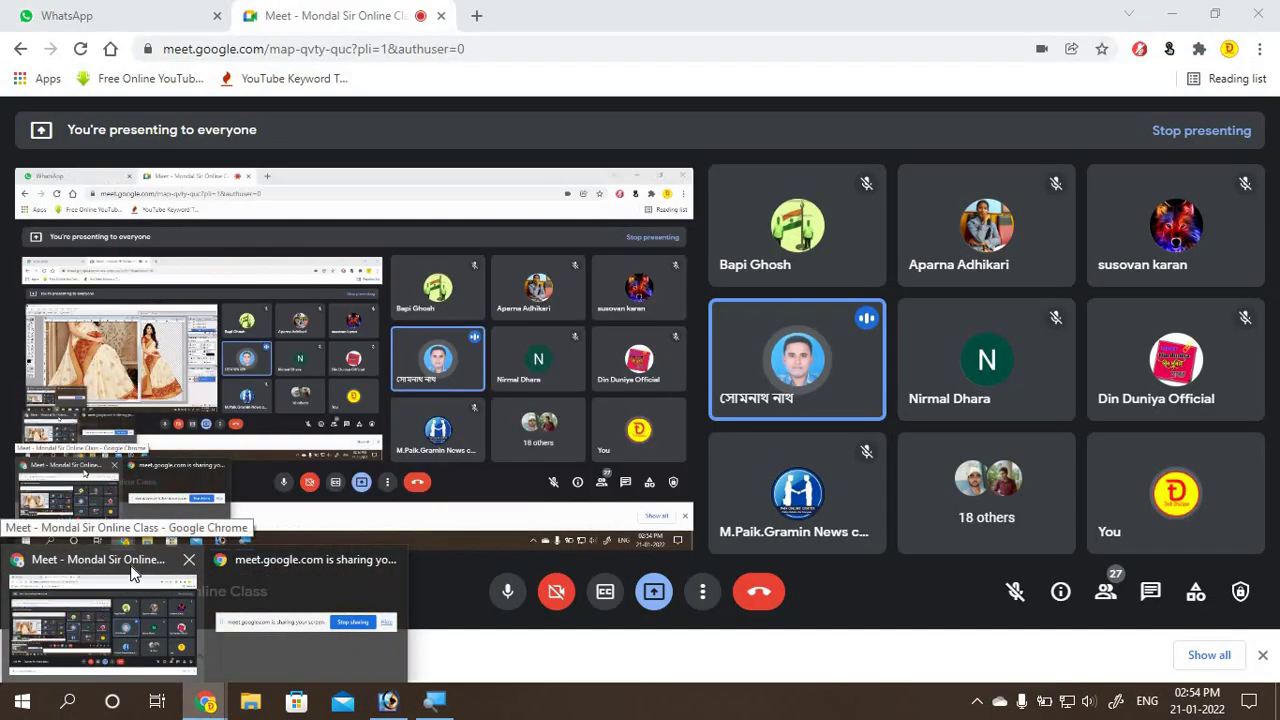
left_click(133, 573)
left_click(395, 704)
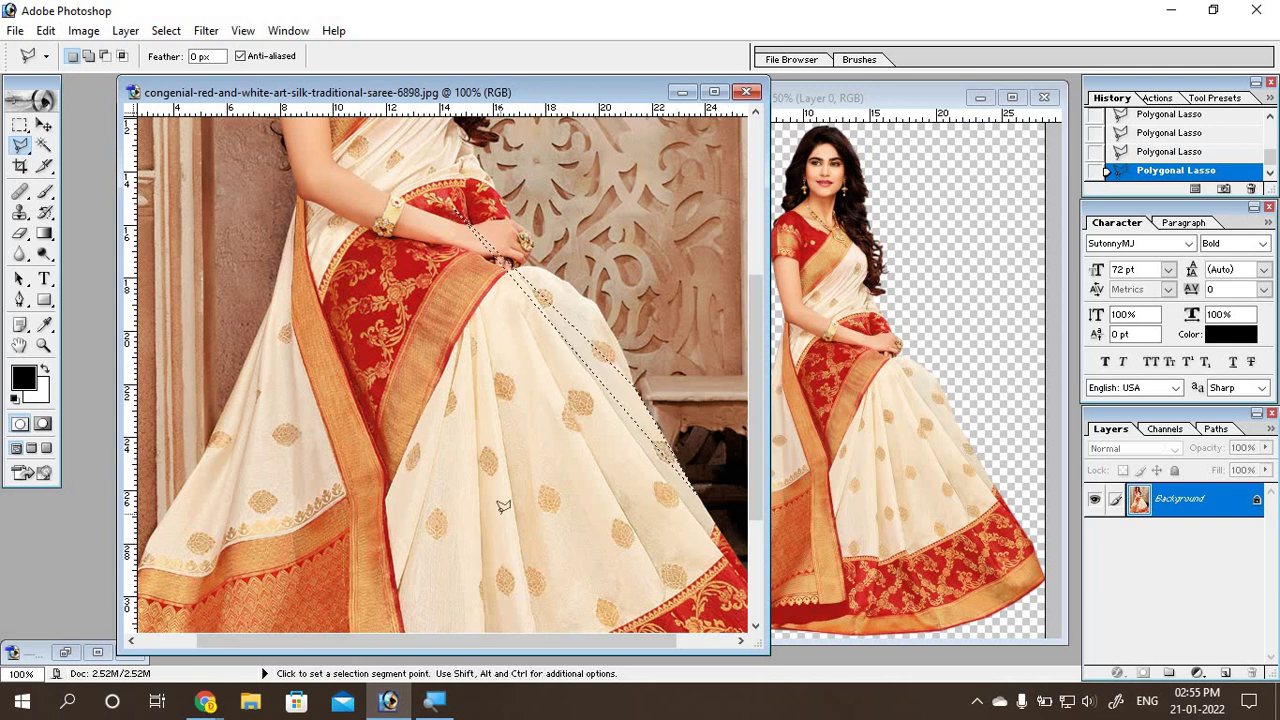
Step: Outline the lower saree pleats with a closed polygonal lasso selection, then deselect it with Ctrl+D
scroll(503, 507, "up", 3)
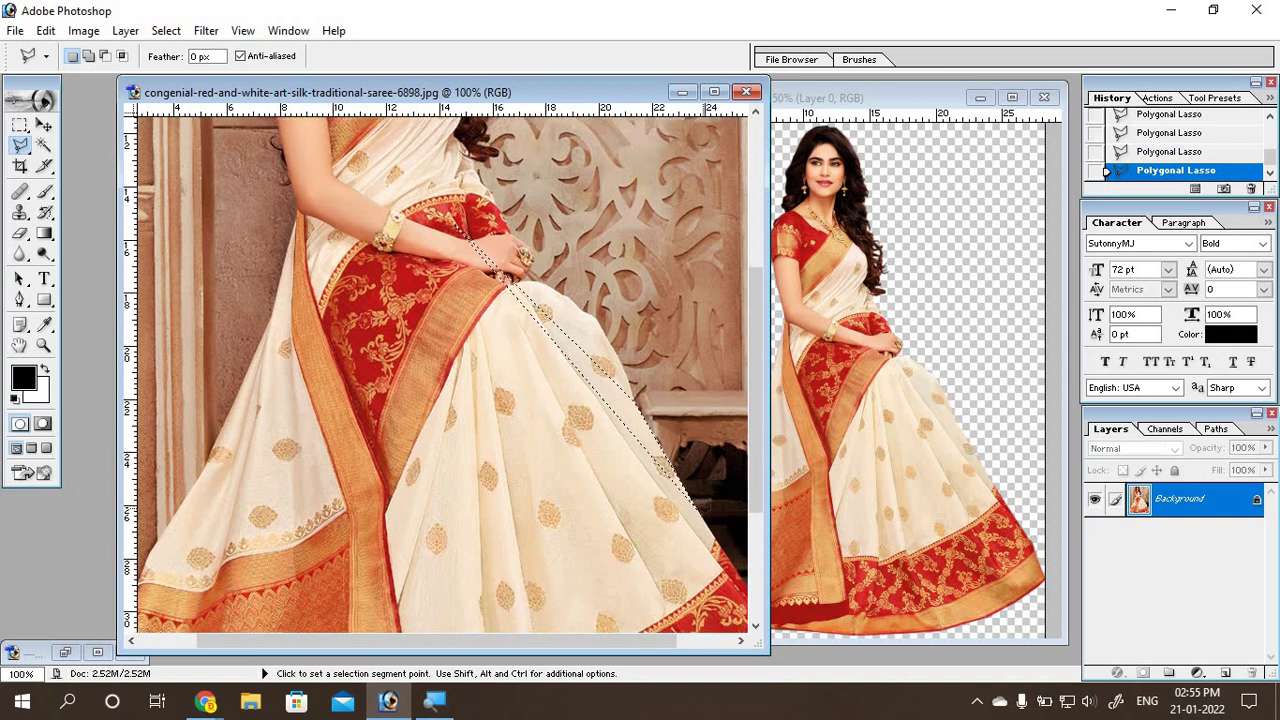
key("Escape")
left_click(641, 392)
left_click(215, 493)
left_click(392, 623)
scroll(392, 623, "down", 3)
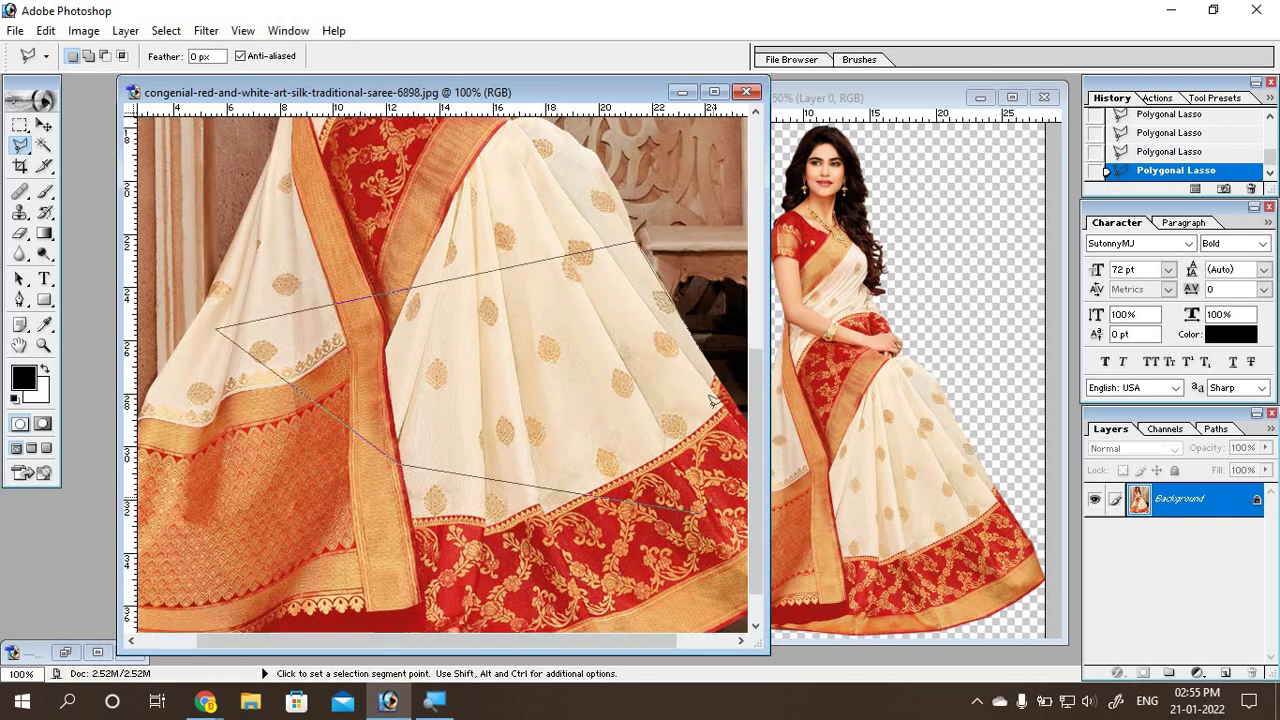
left_click(700, 510)
double_click(705, 349)
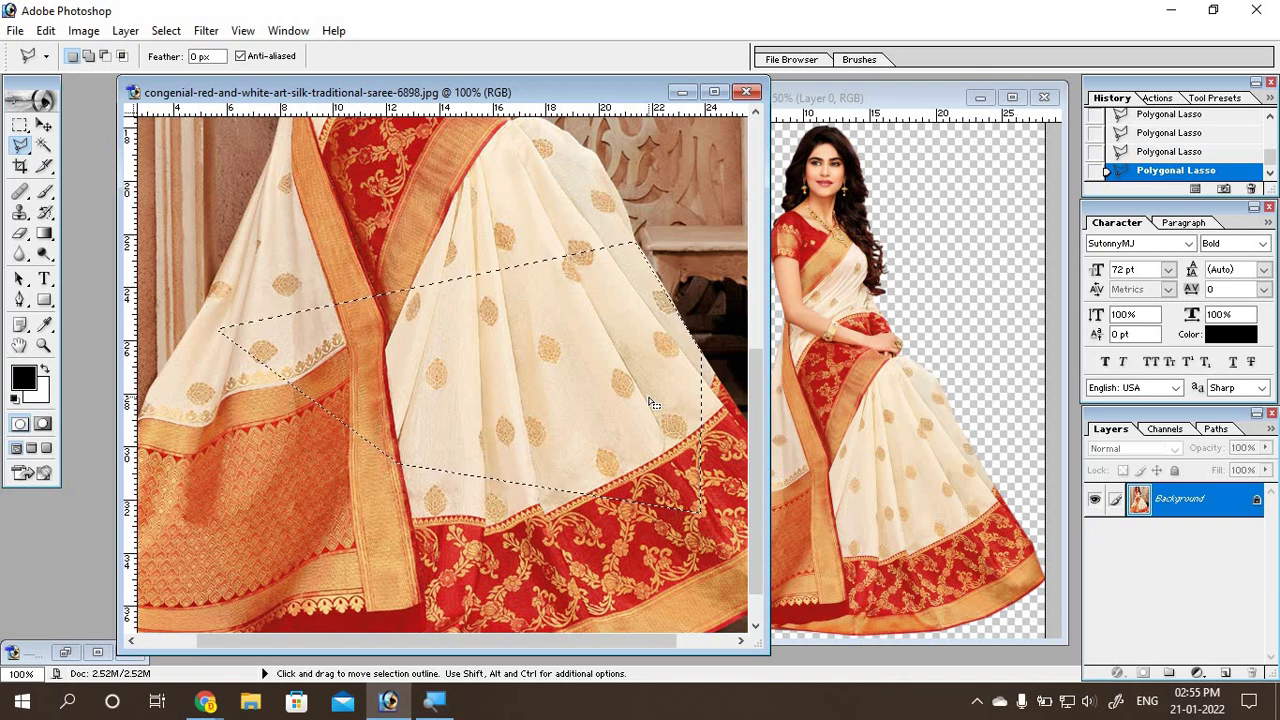
key("ctrl")
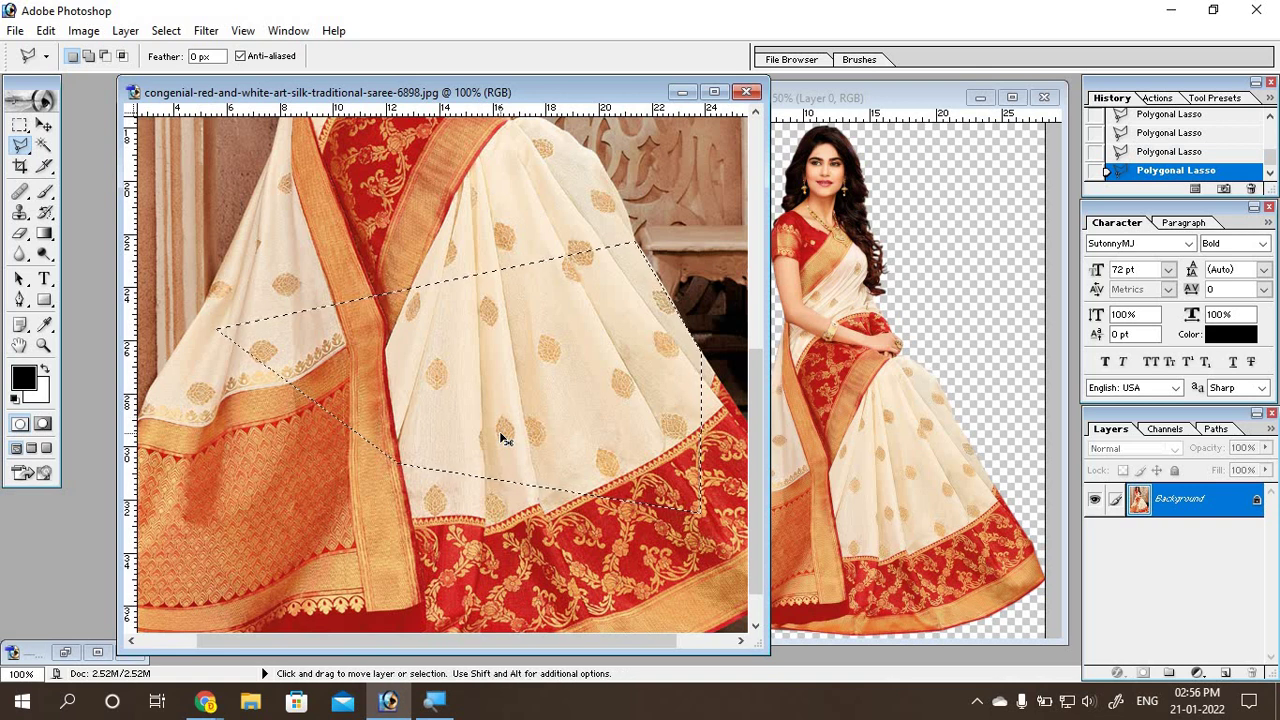
key("ctrl+d")
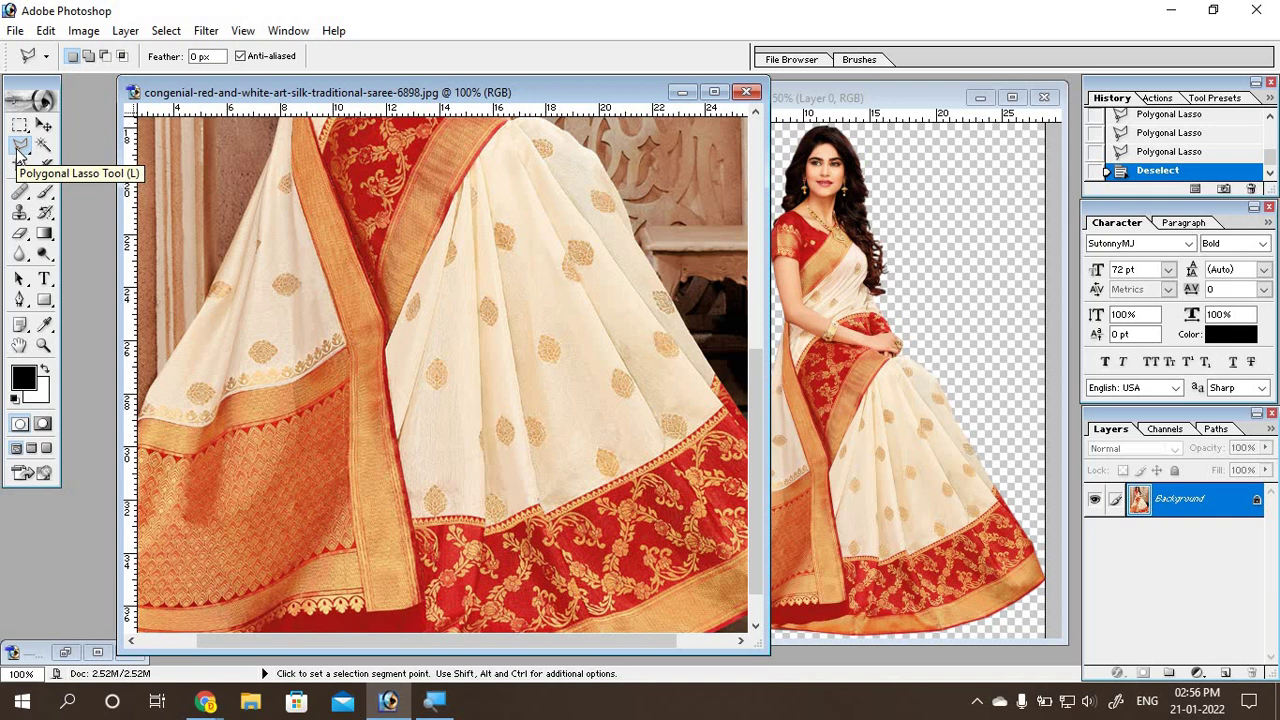
Step: Pick the Pen Tool, zoom the original saree photo to 50%, and narrow its window beside the cutout
left_click(19, 299)
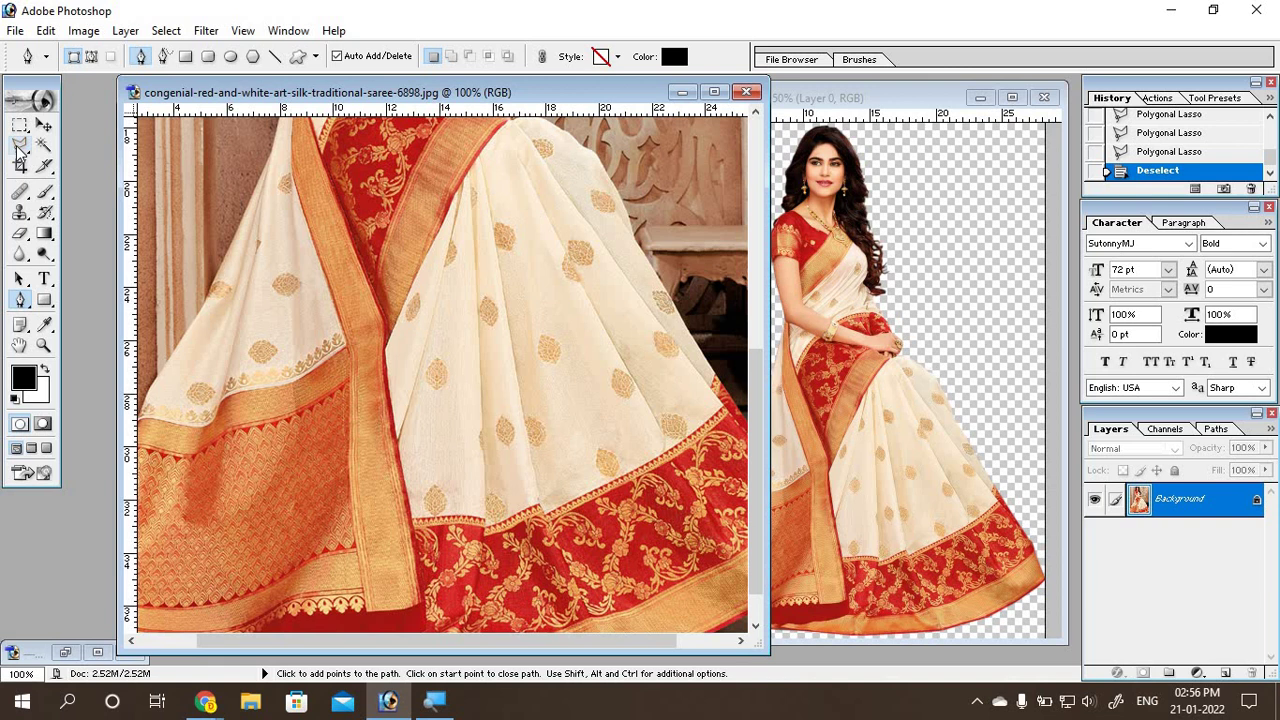
key("ctrl+minus")
key("ctrl+minus")
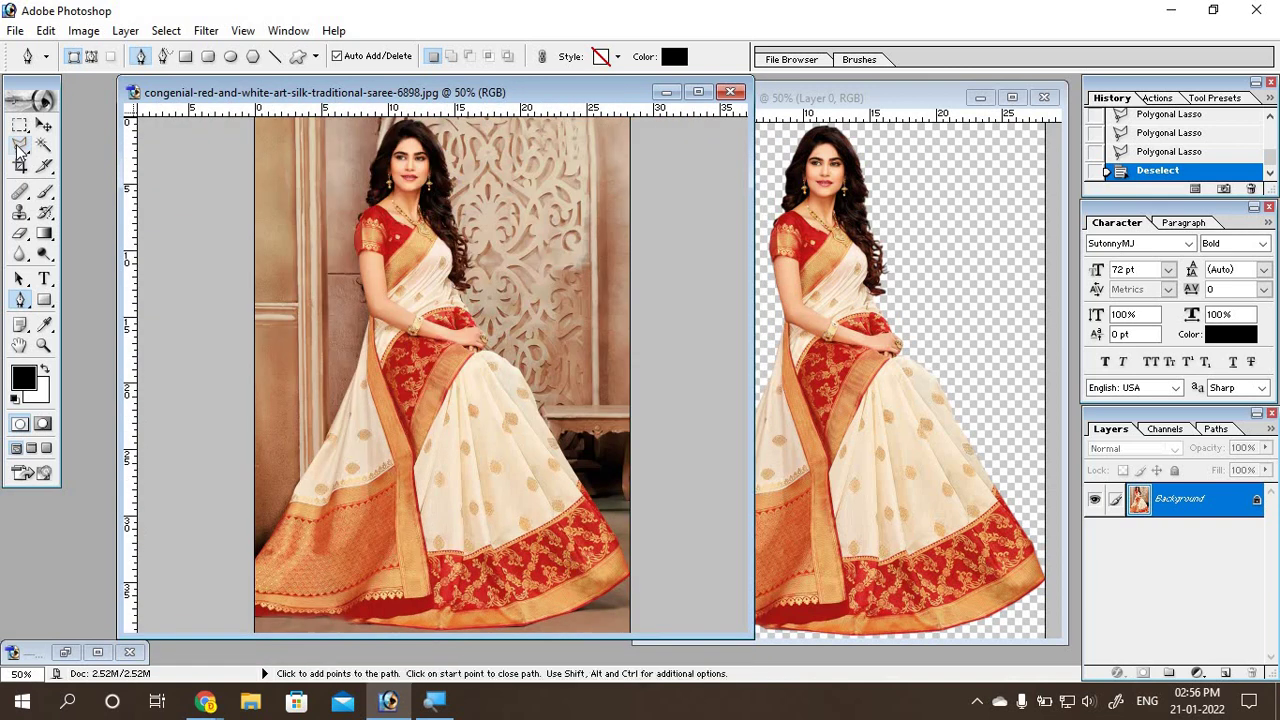
left_click_drag(751, 290, 575, 292)
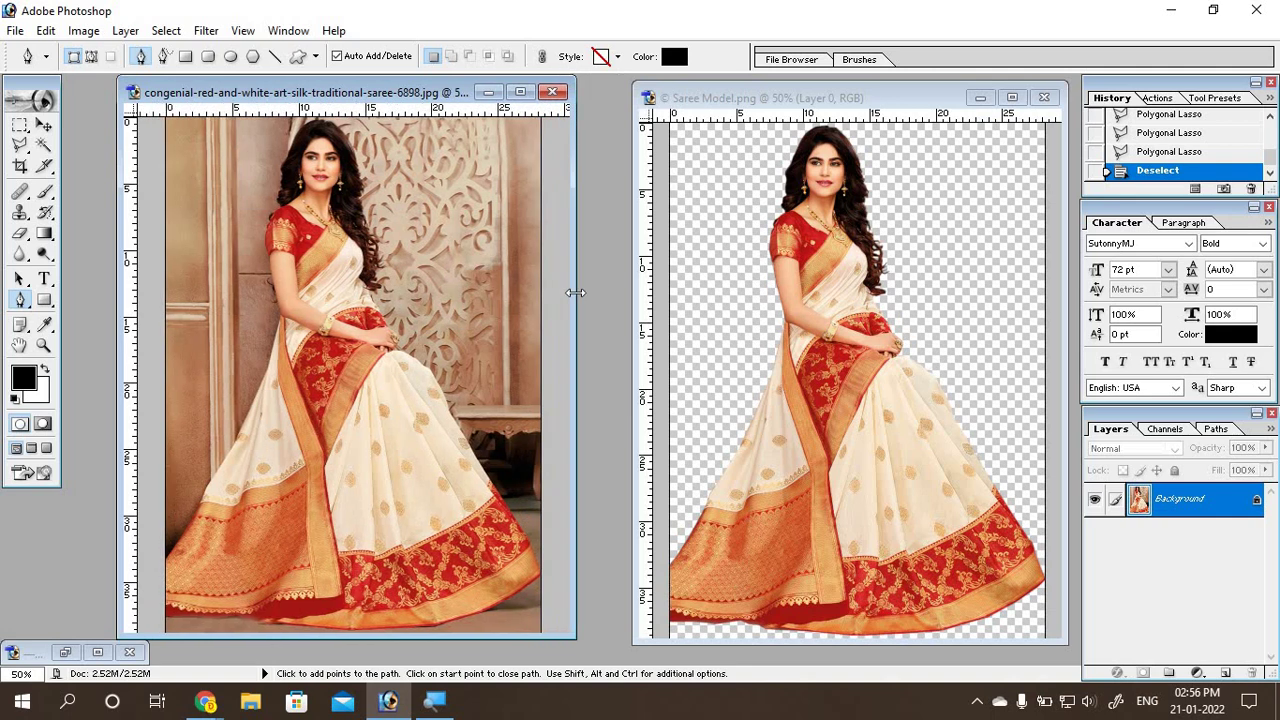